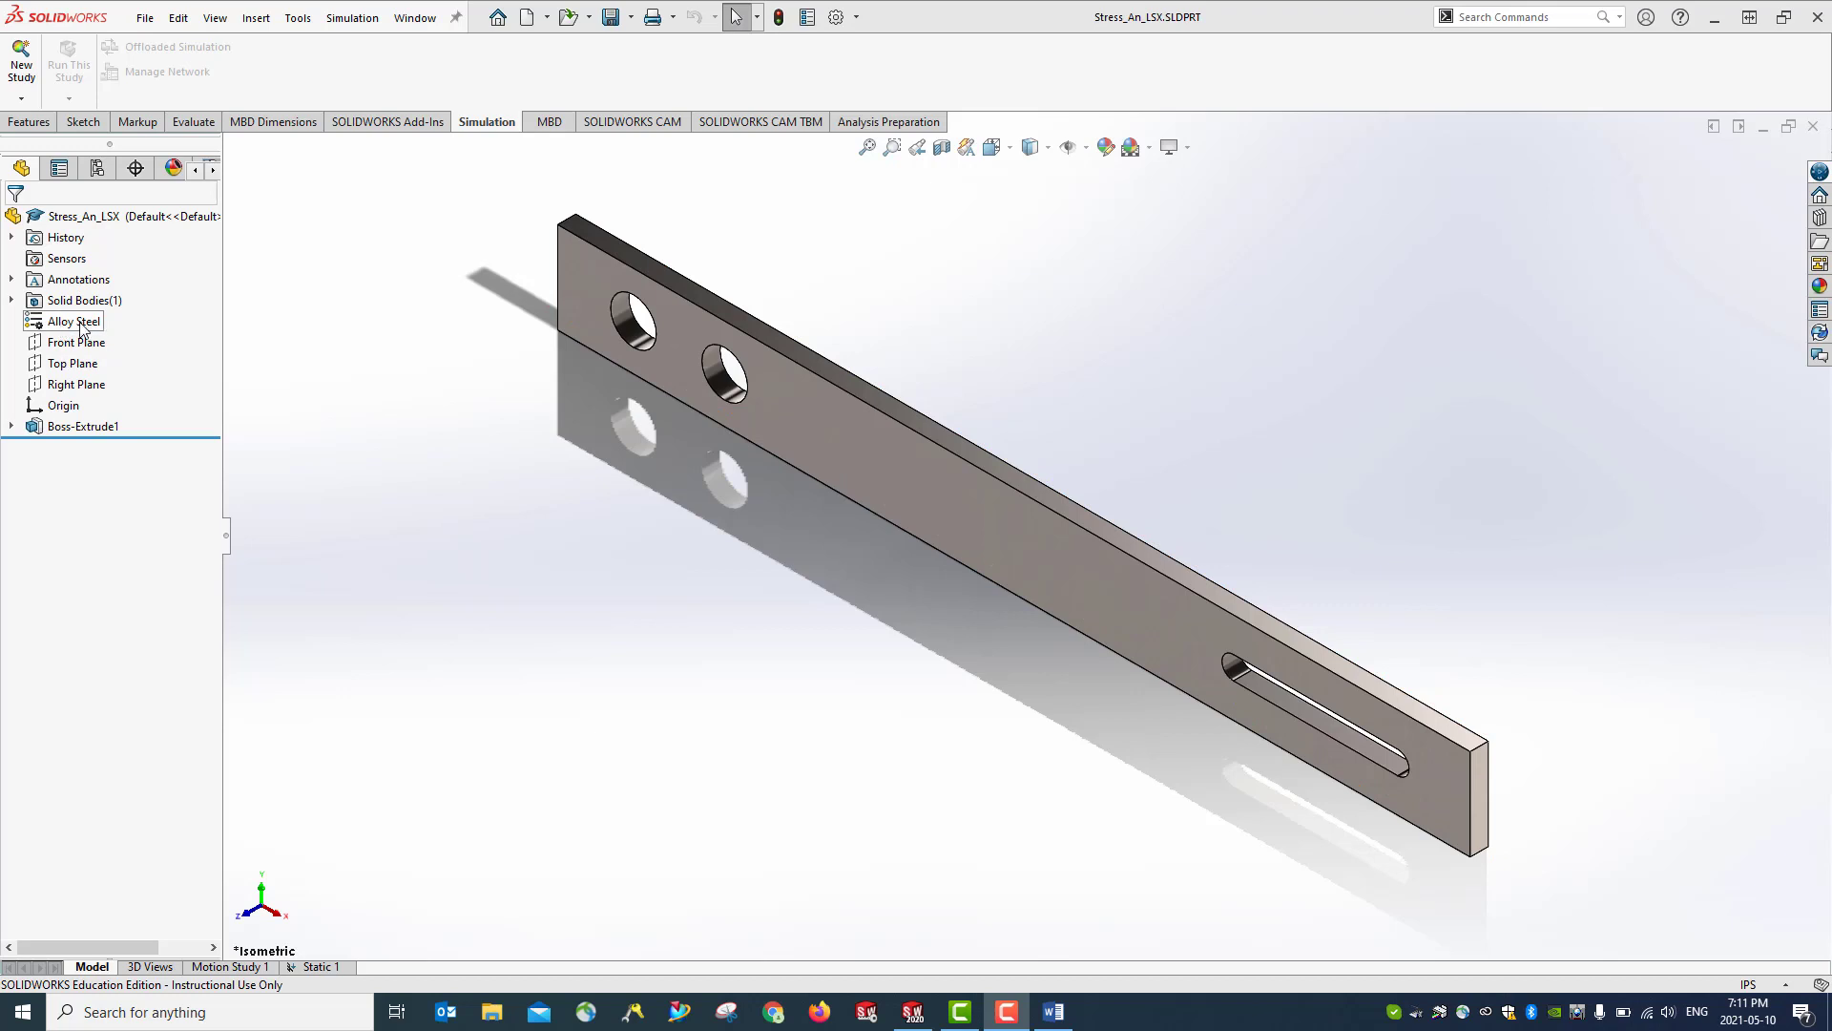
# Examine the Alloy Steel entry and its properties in the material library for the finished bar, without changing the assignment
pyautogui.rightClick(82, 327)
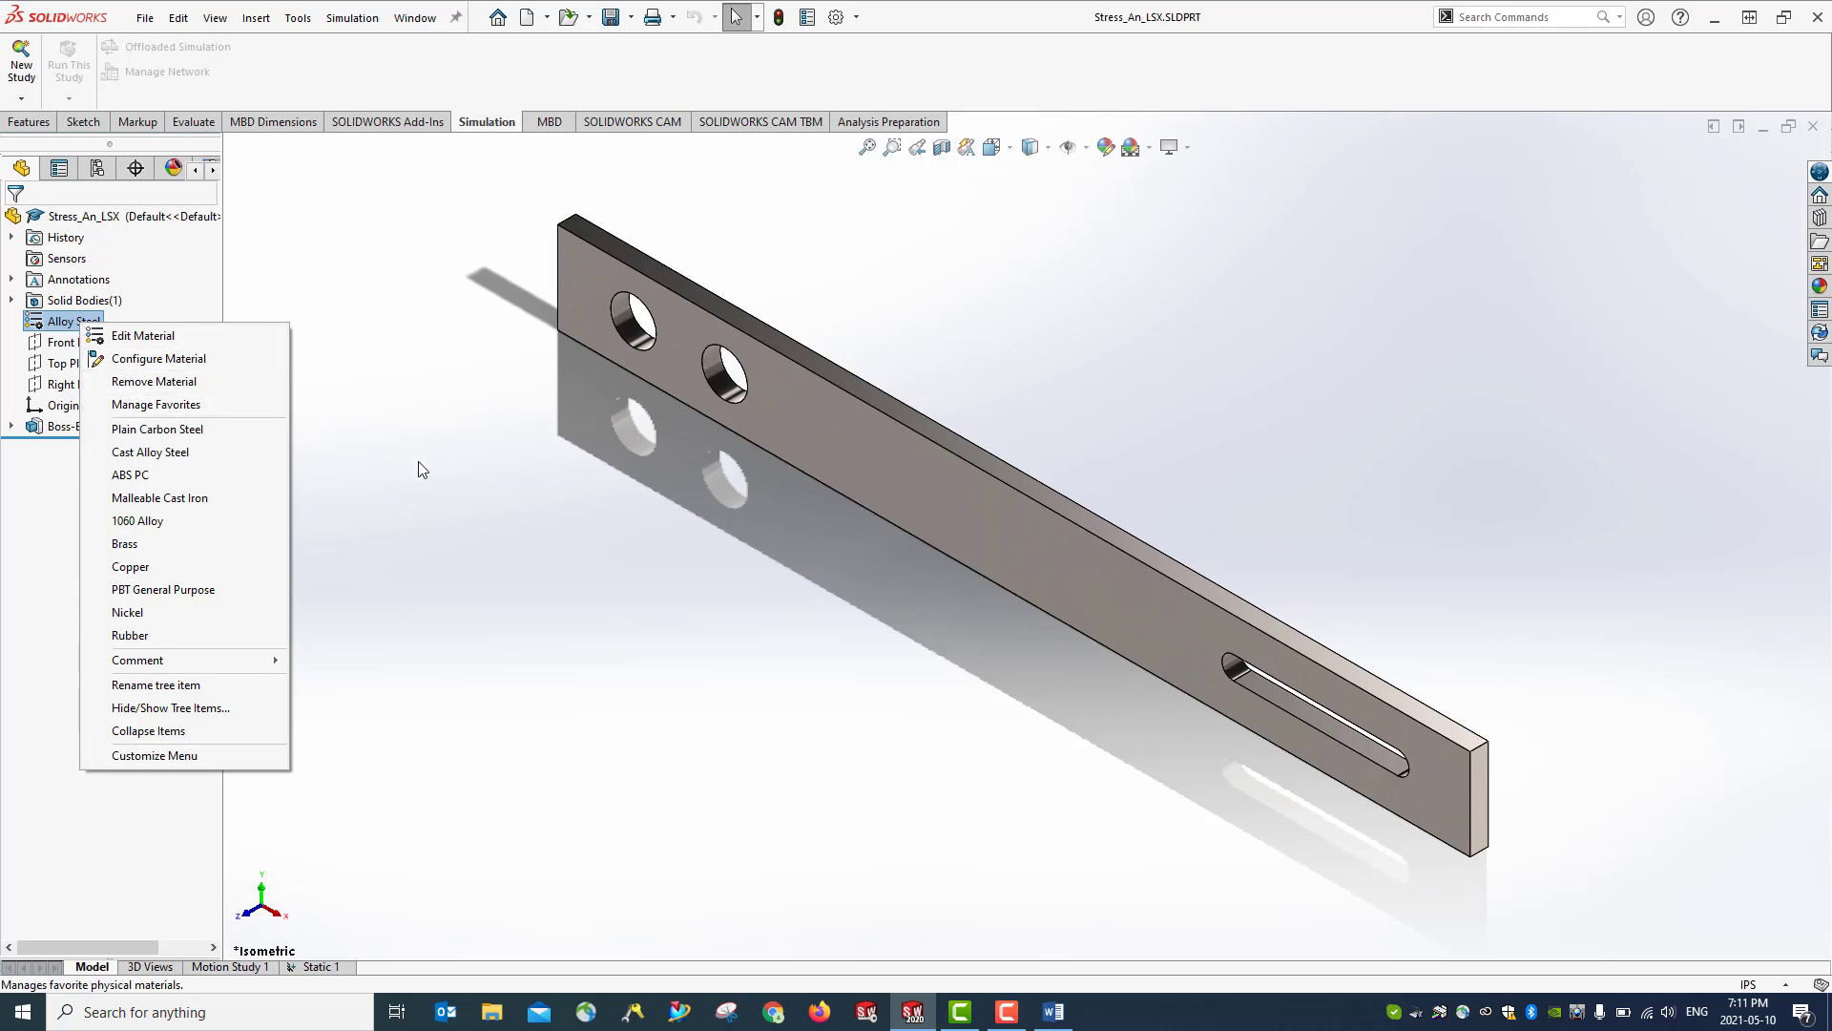
pyautogui.click(134, 335)
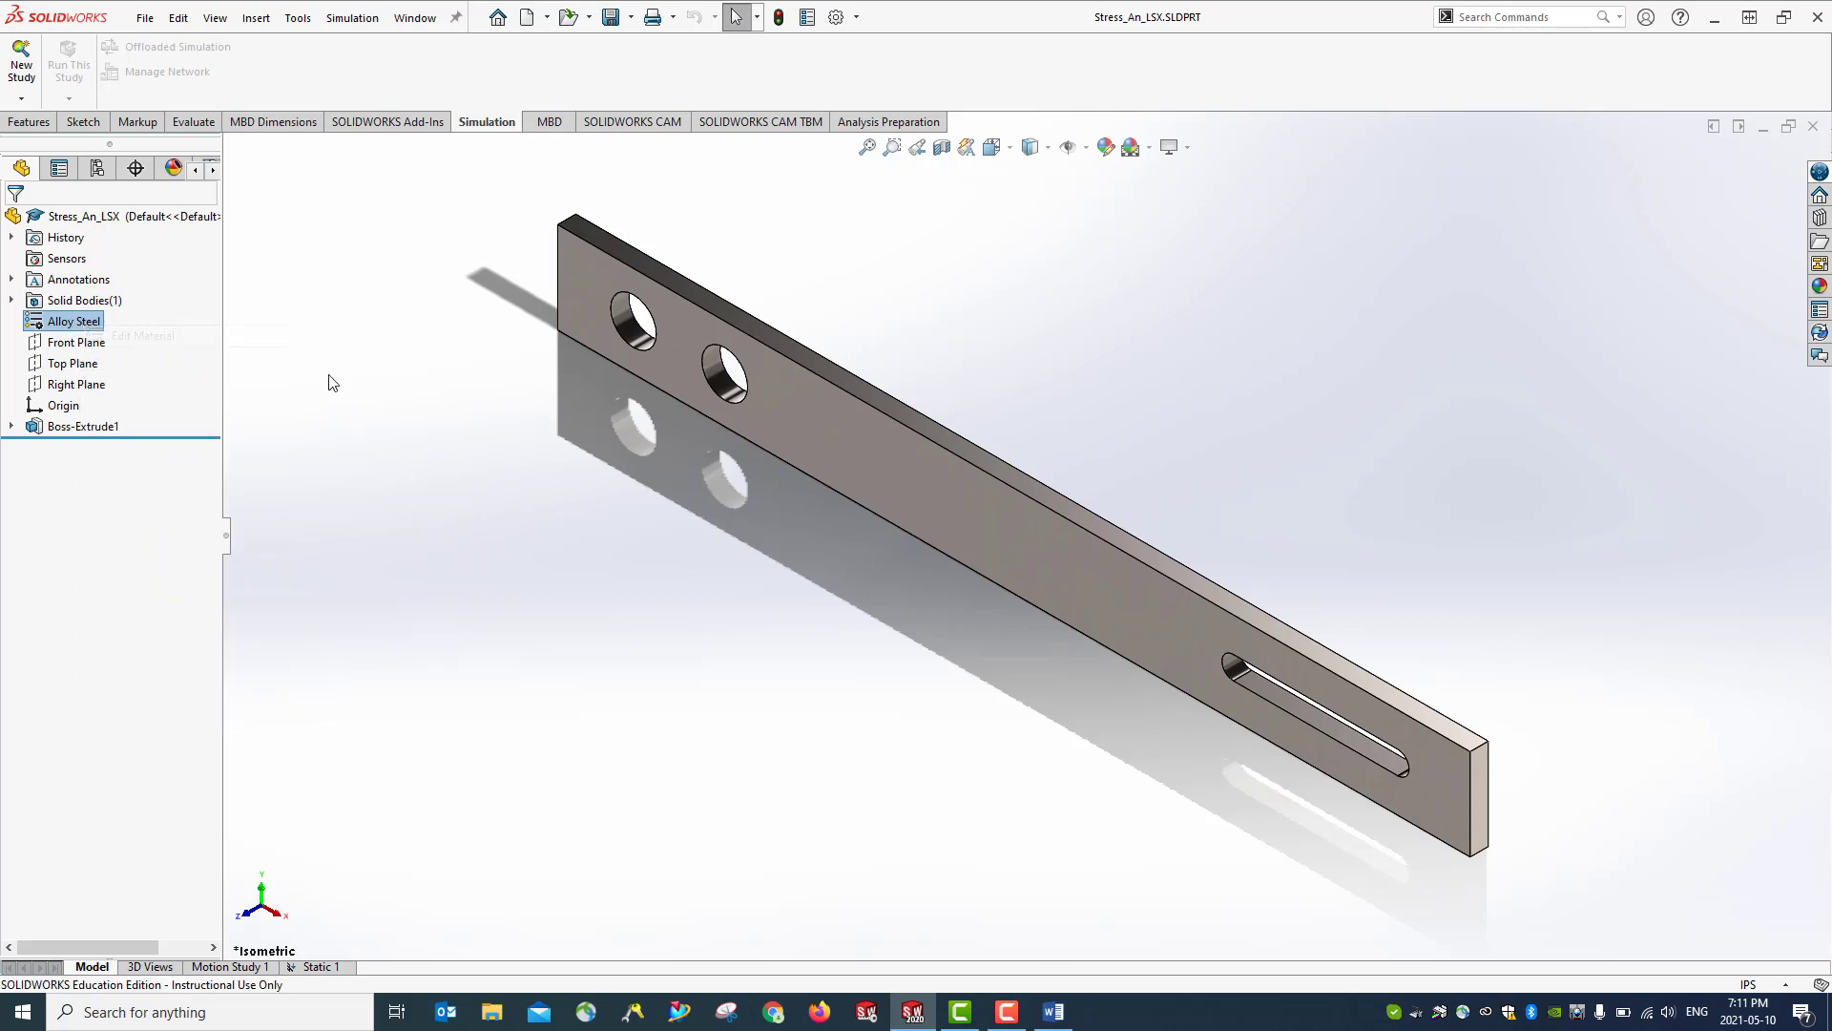
pyautogui.scroll(1, 727, 429)
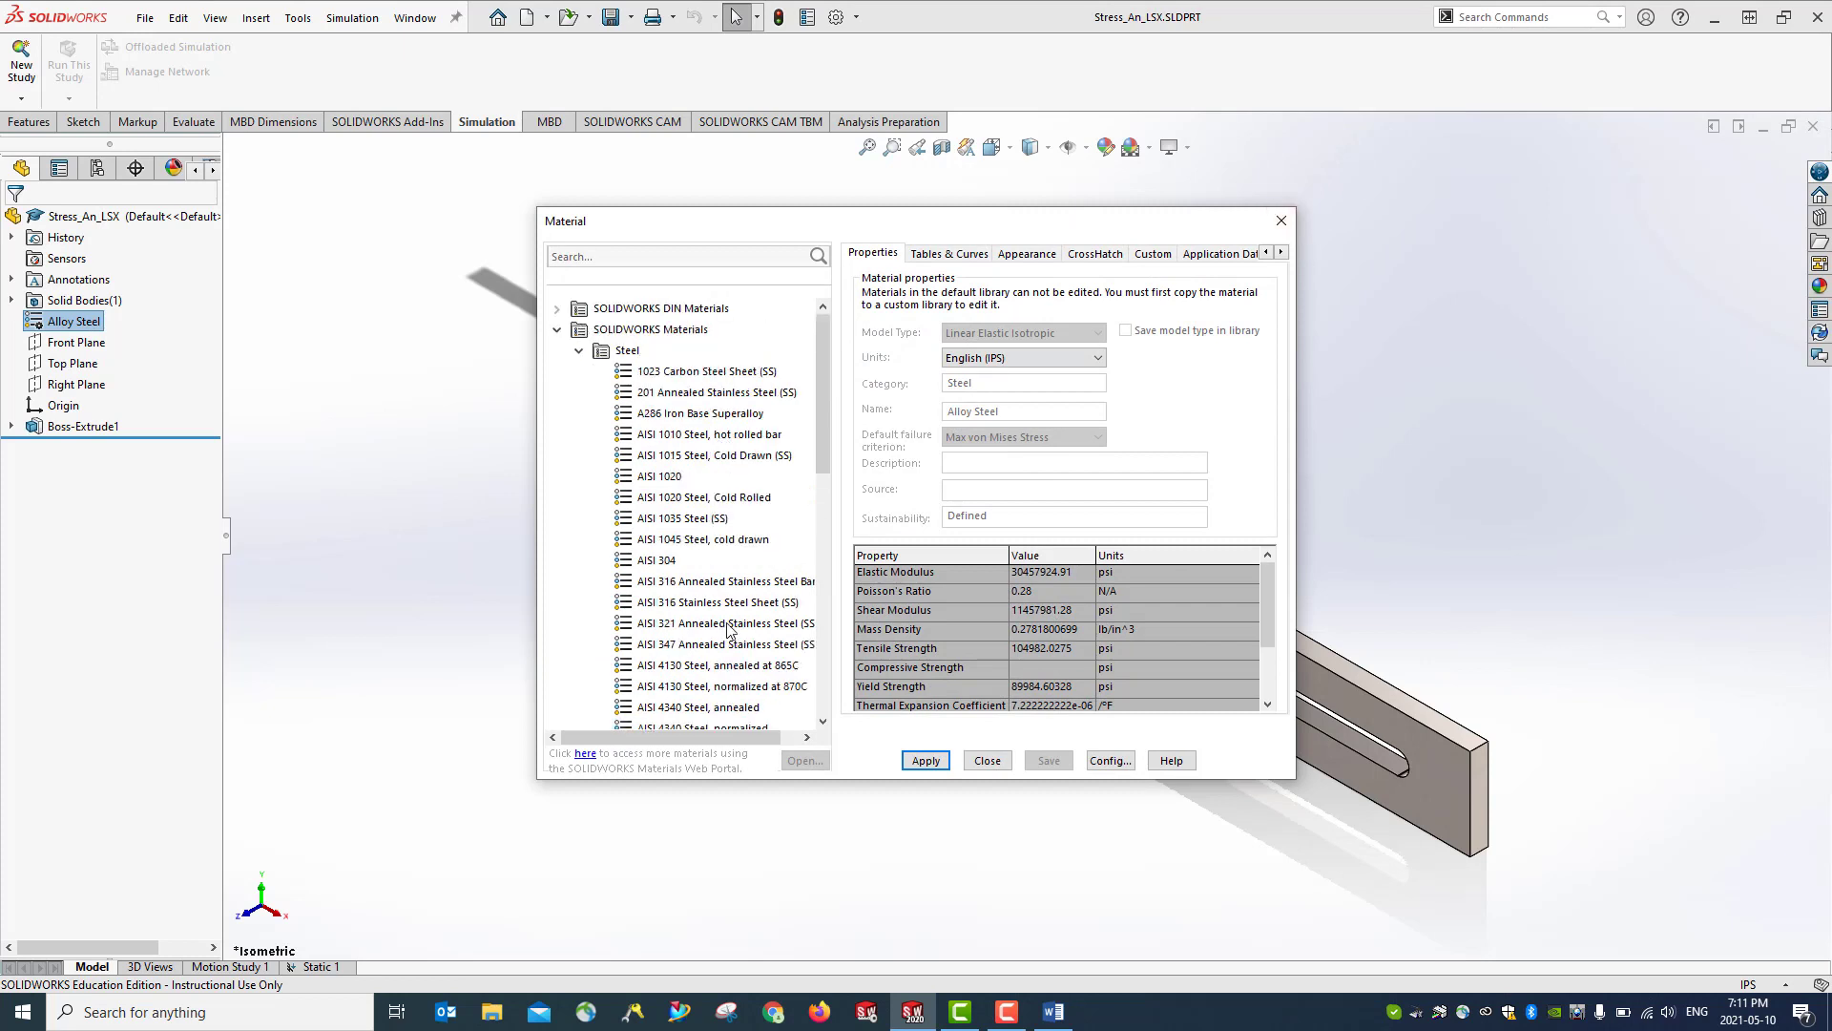
pyautogui.scroll(-3, 731, 629)
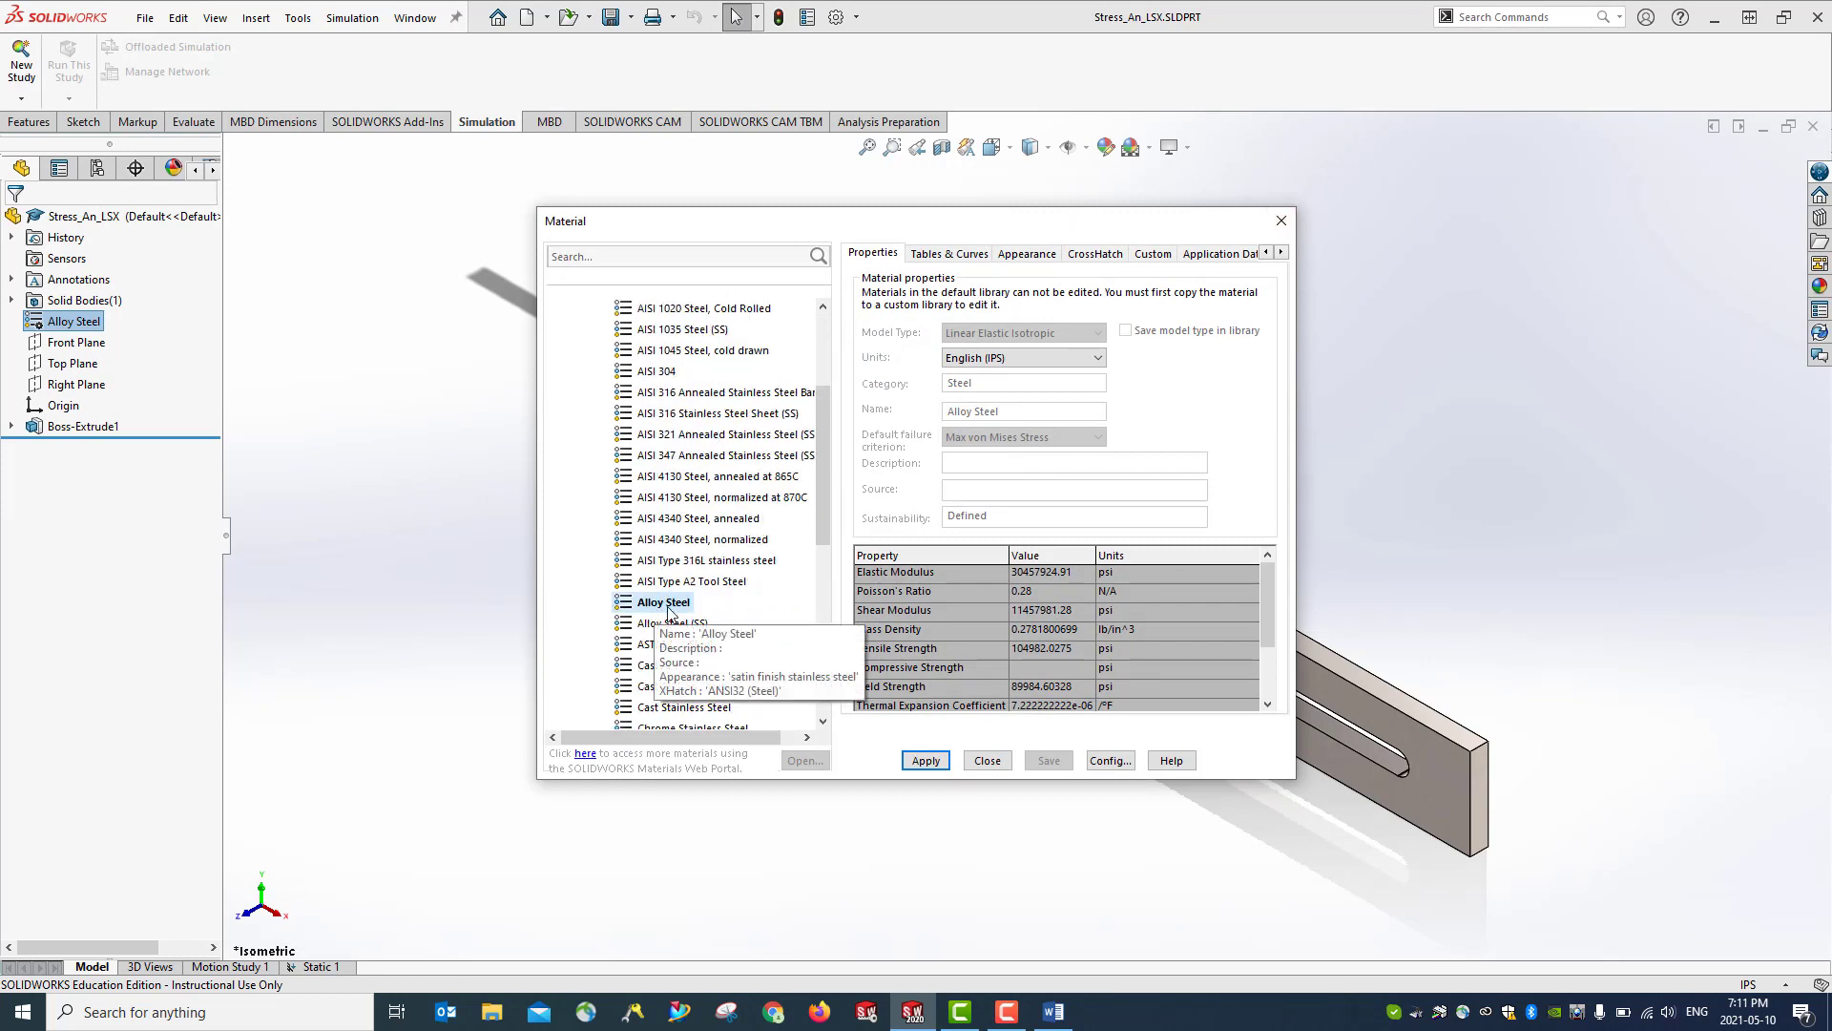
pyautogui.click(1279, 223)
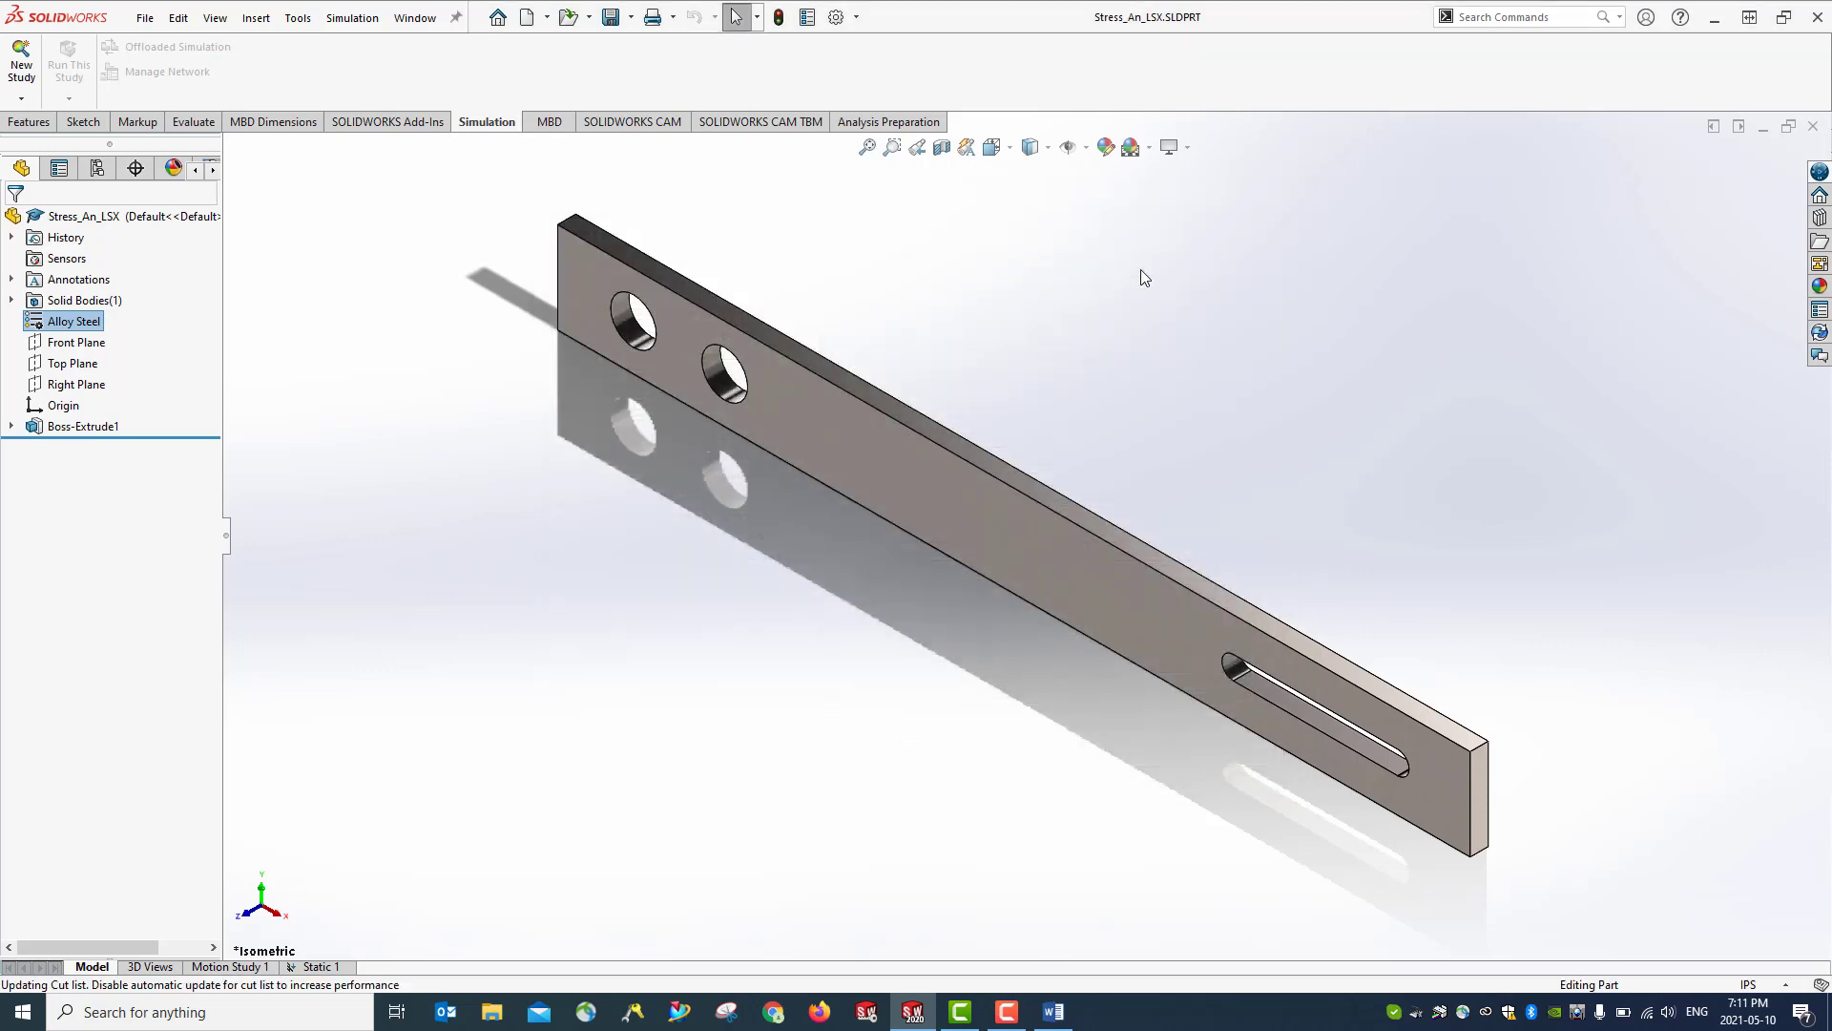
# Examine the fixture, load and results of the Static 1 study against the plain model, ending in the isometric view
pyautogui.click(322, 968)
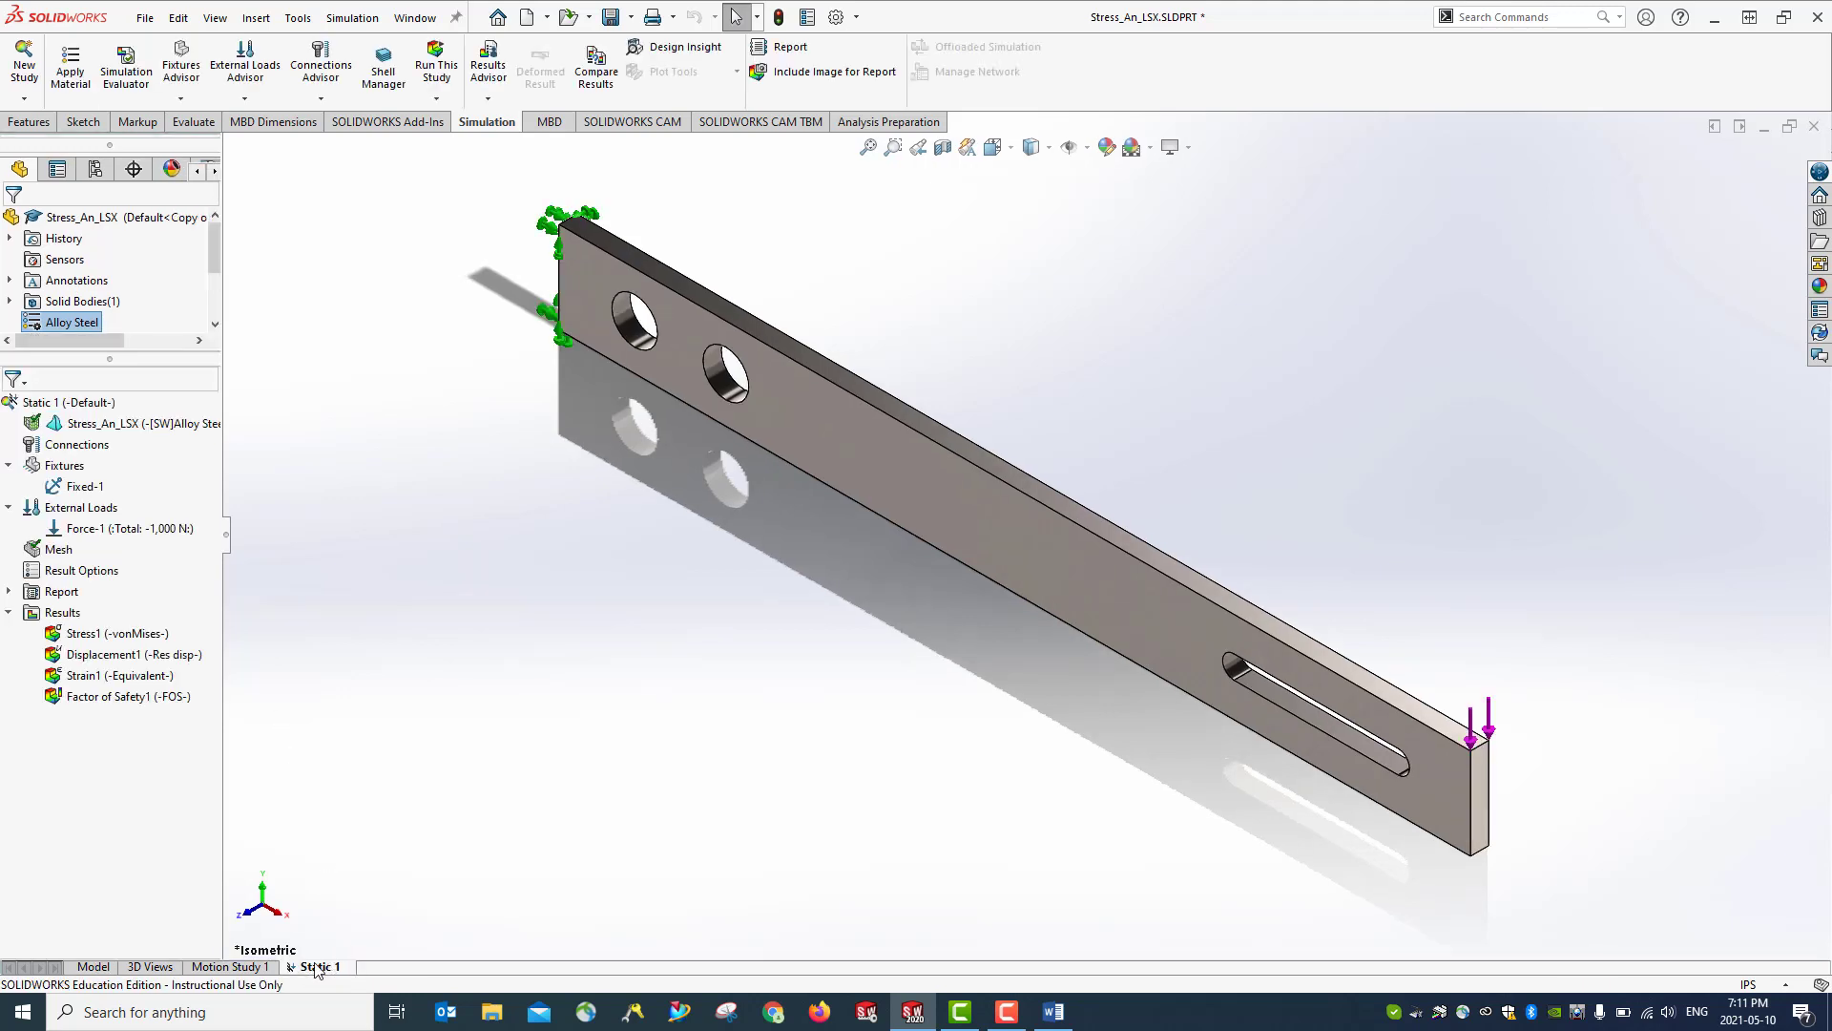
pyautogui.click(94, 967)
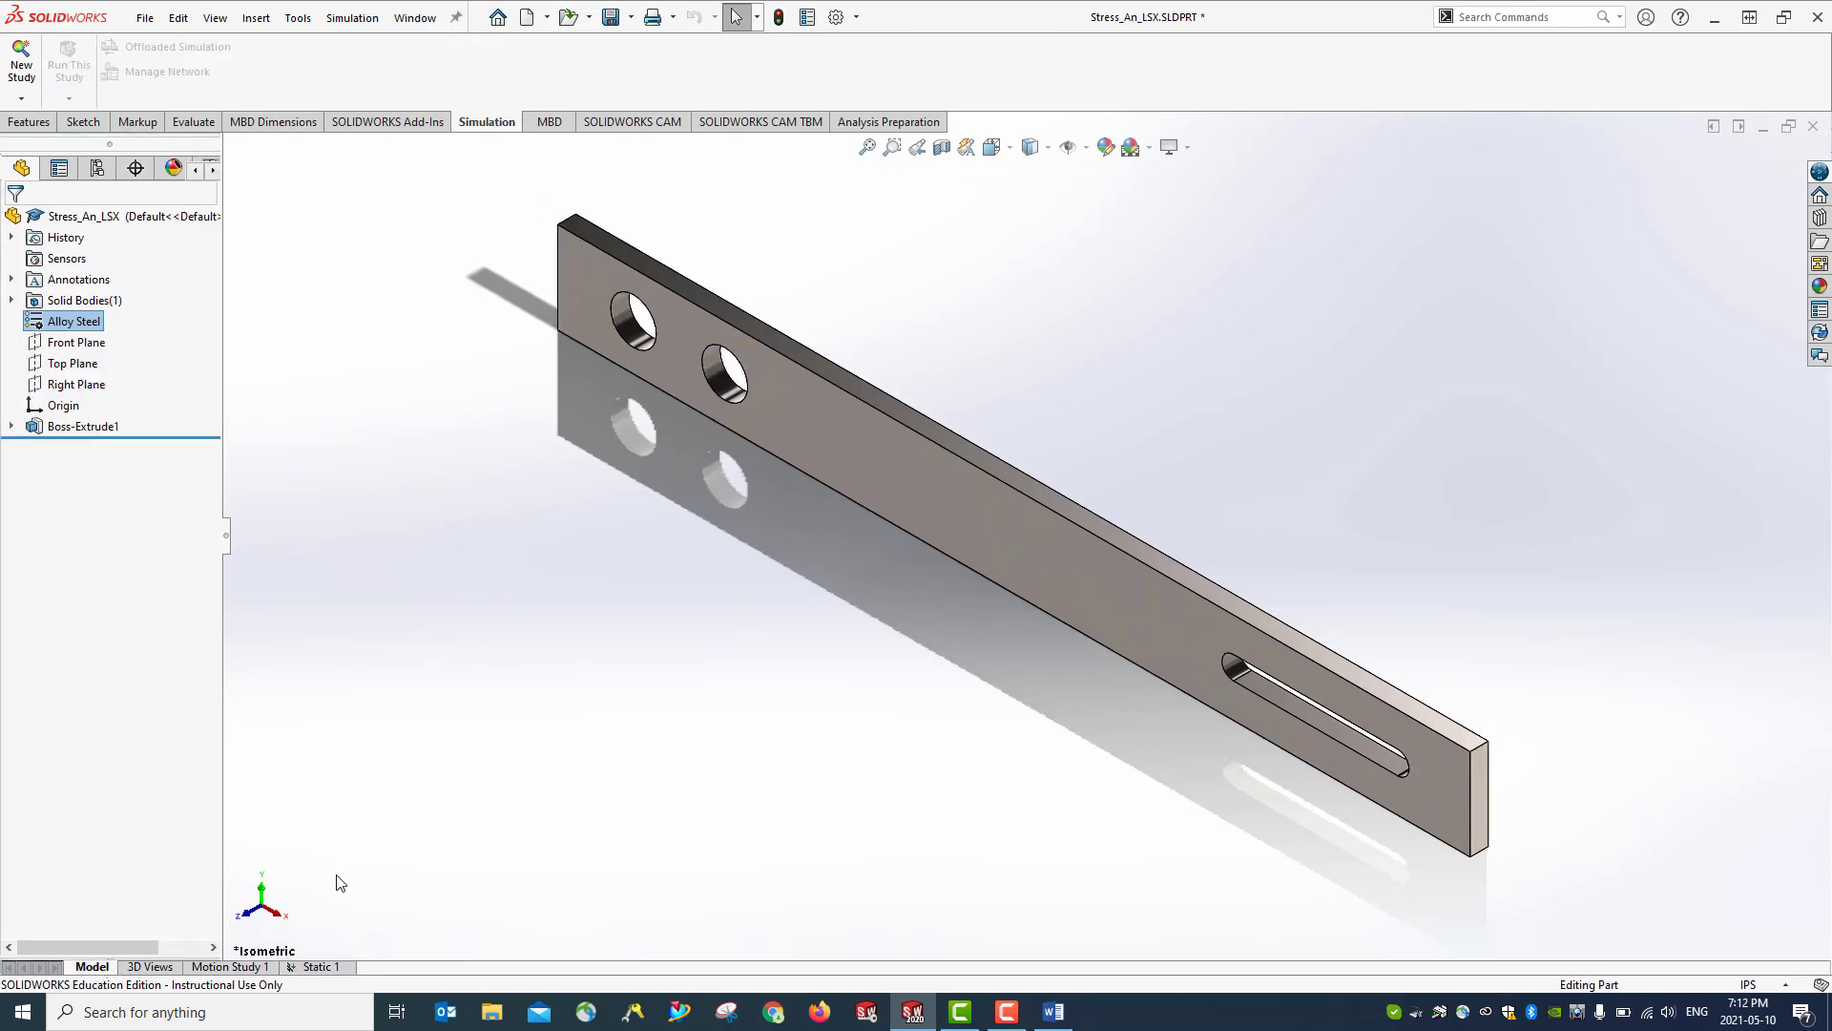
pyautogui.click(326, 966)
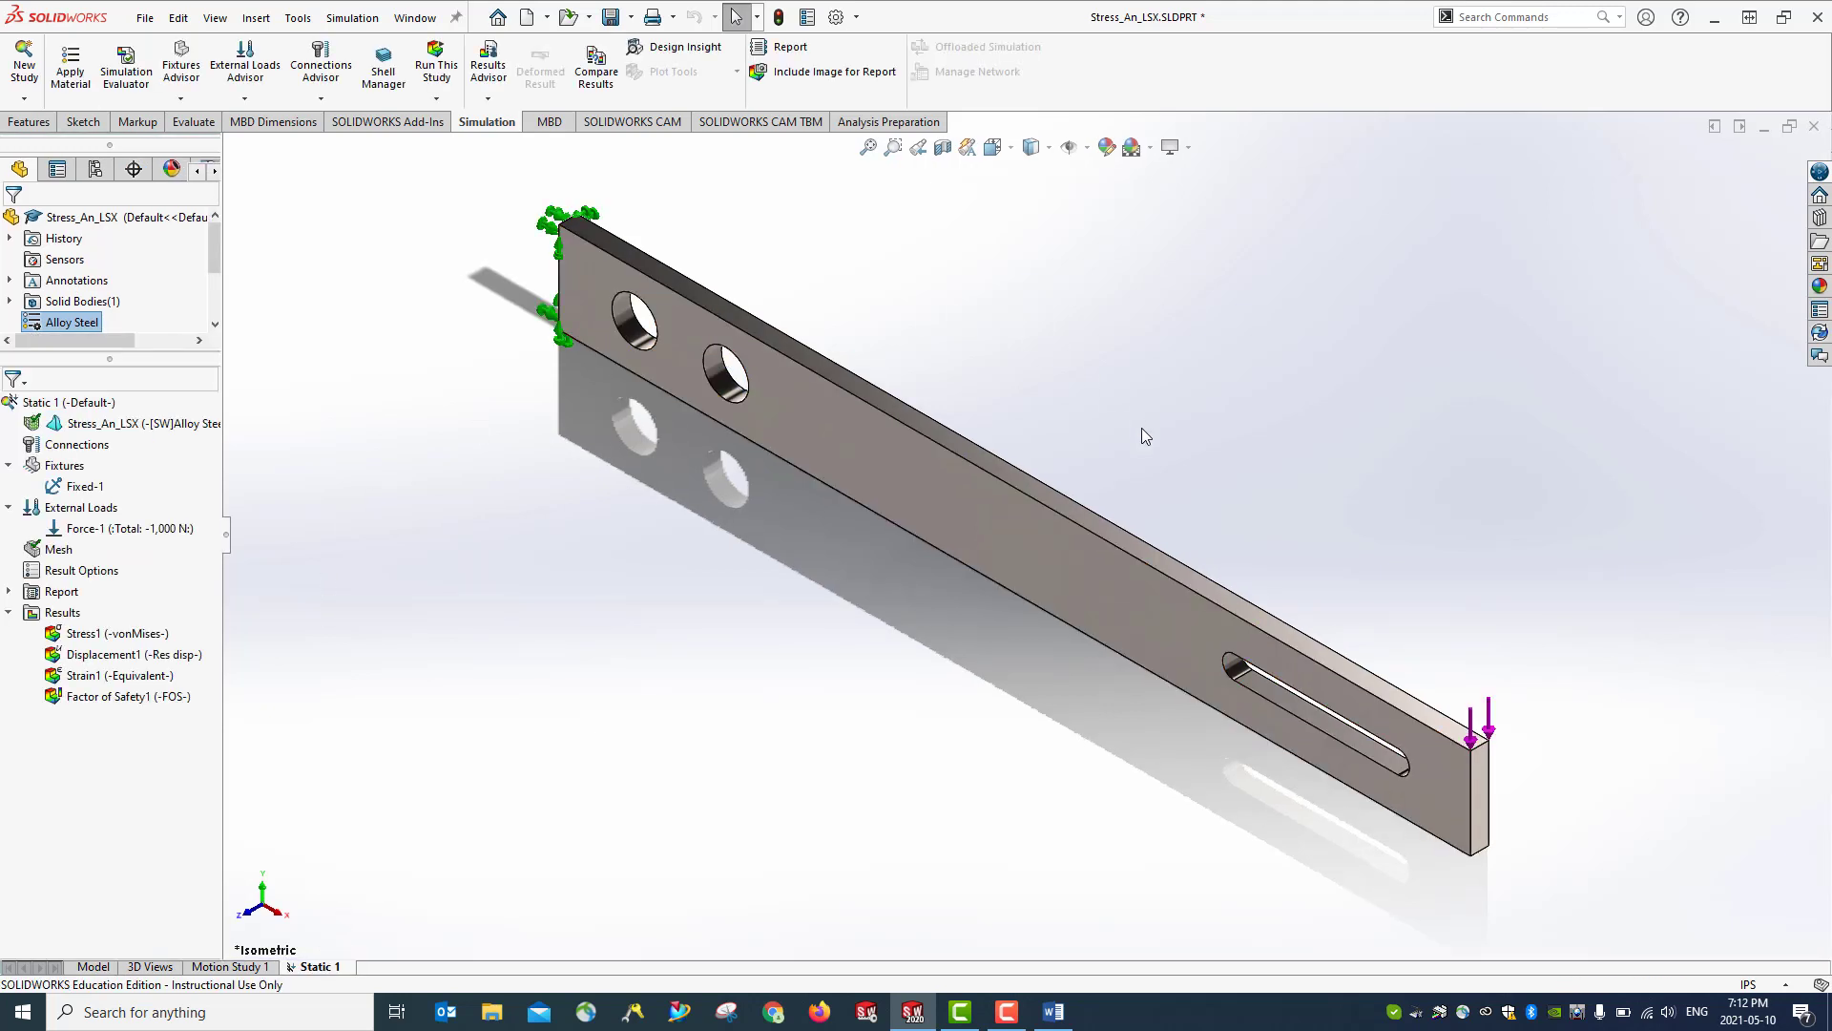
pyautogui.moveTo(1242, 433); pyautogui.dragTo(1158, 405, button='middle')
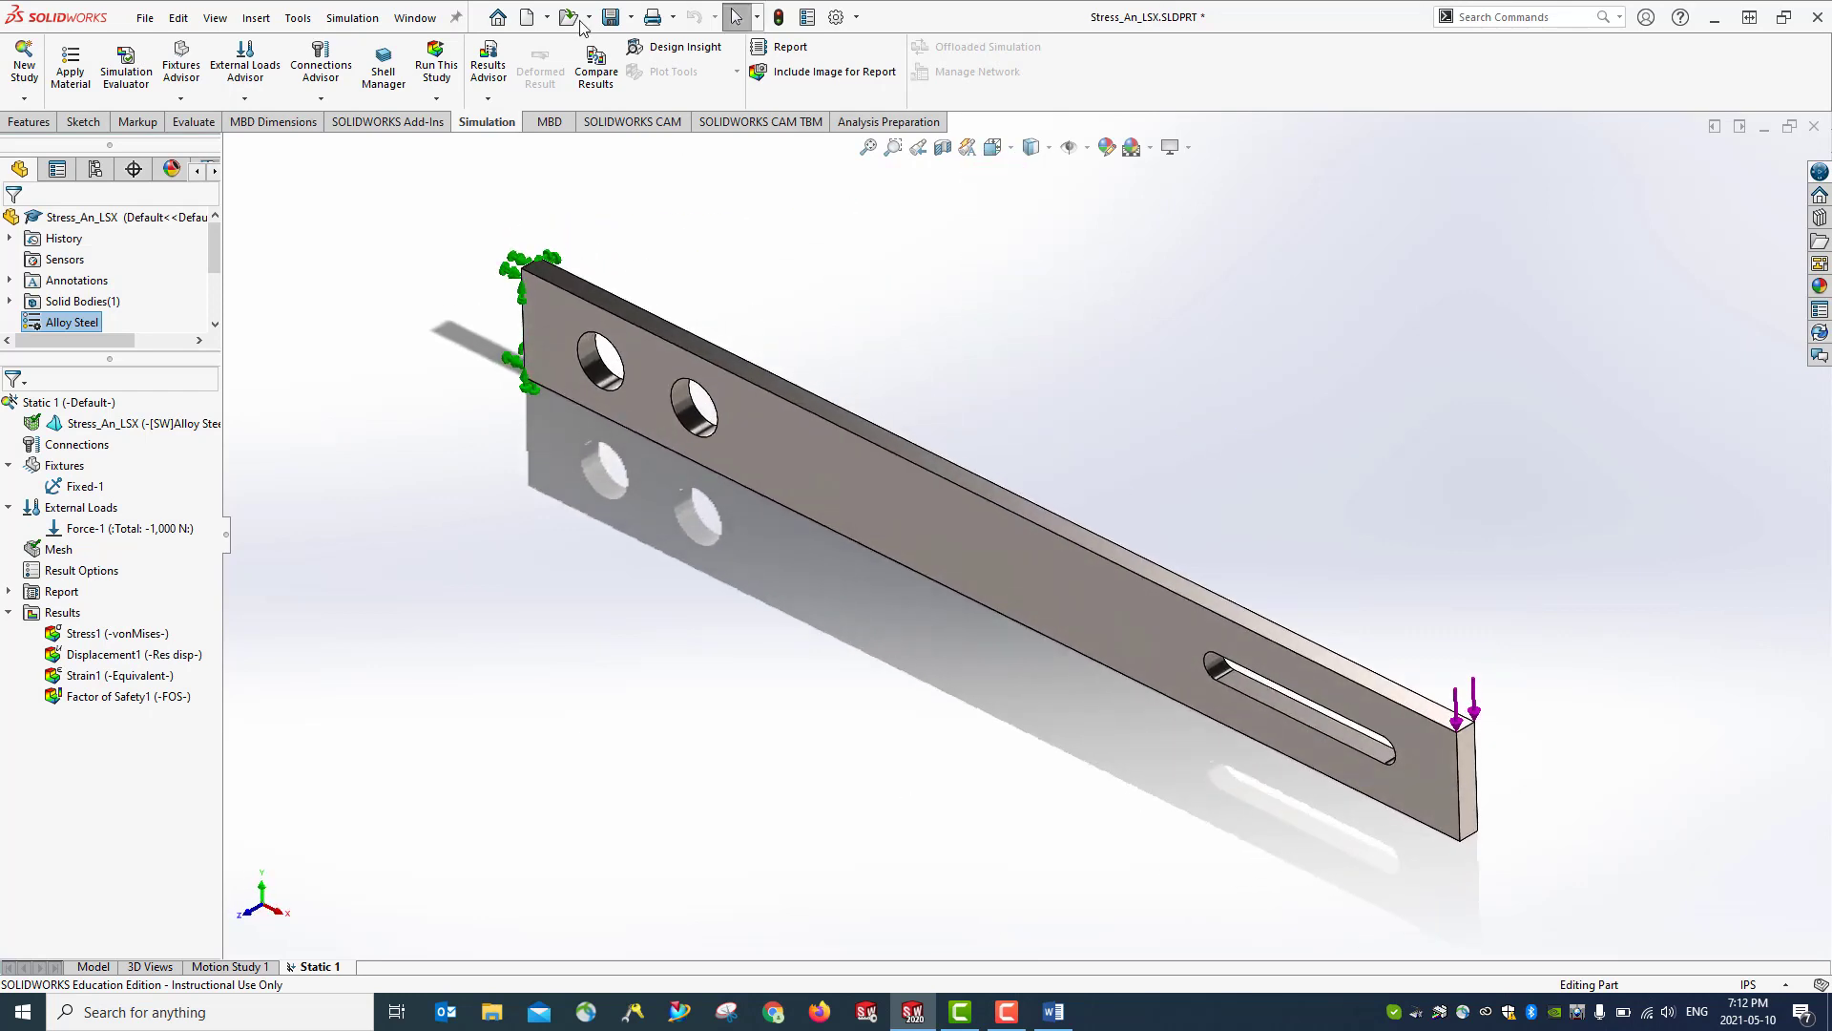
pyautogui.hotkey('ctrl', '7')
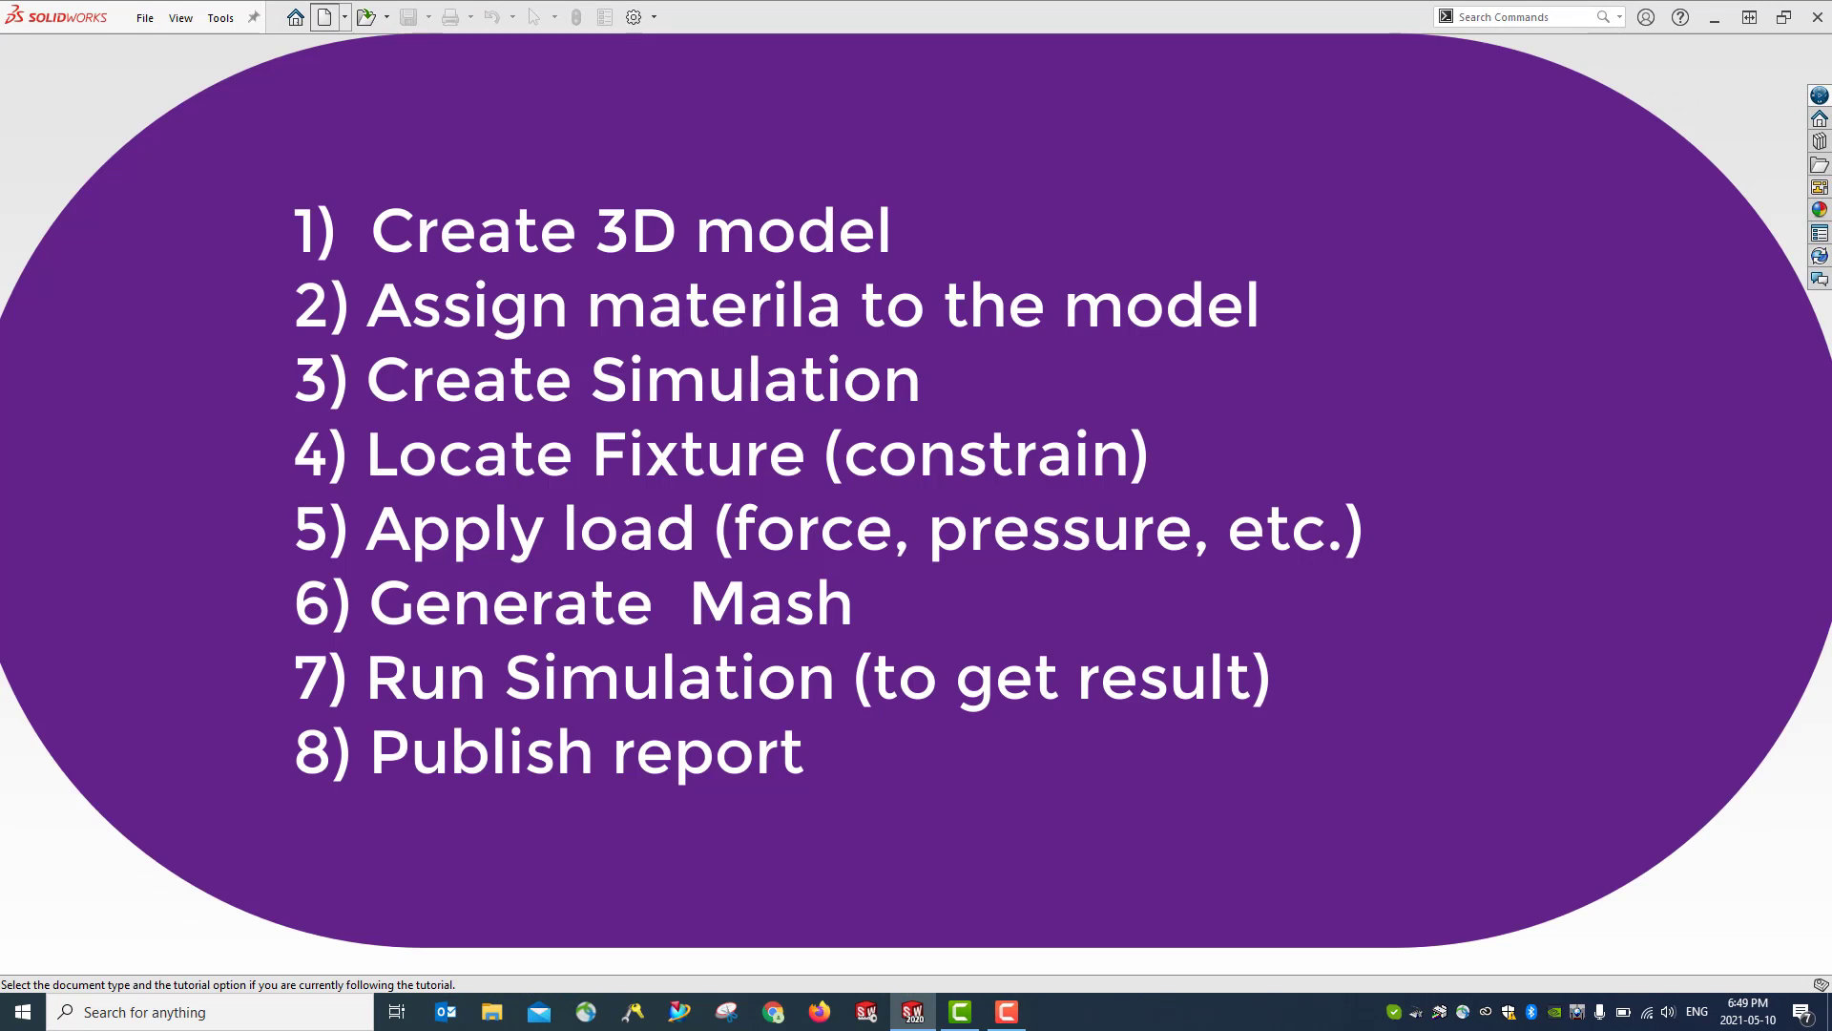
# Create a new part document and show the feature modelling commands
pyautogui.click(325, 16)
pyautogui.click(754, 736)
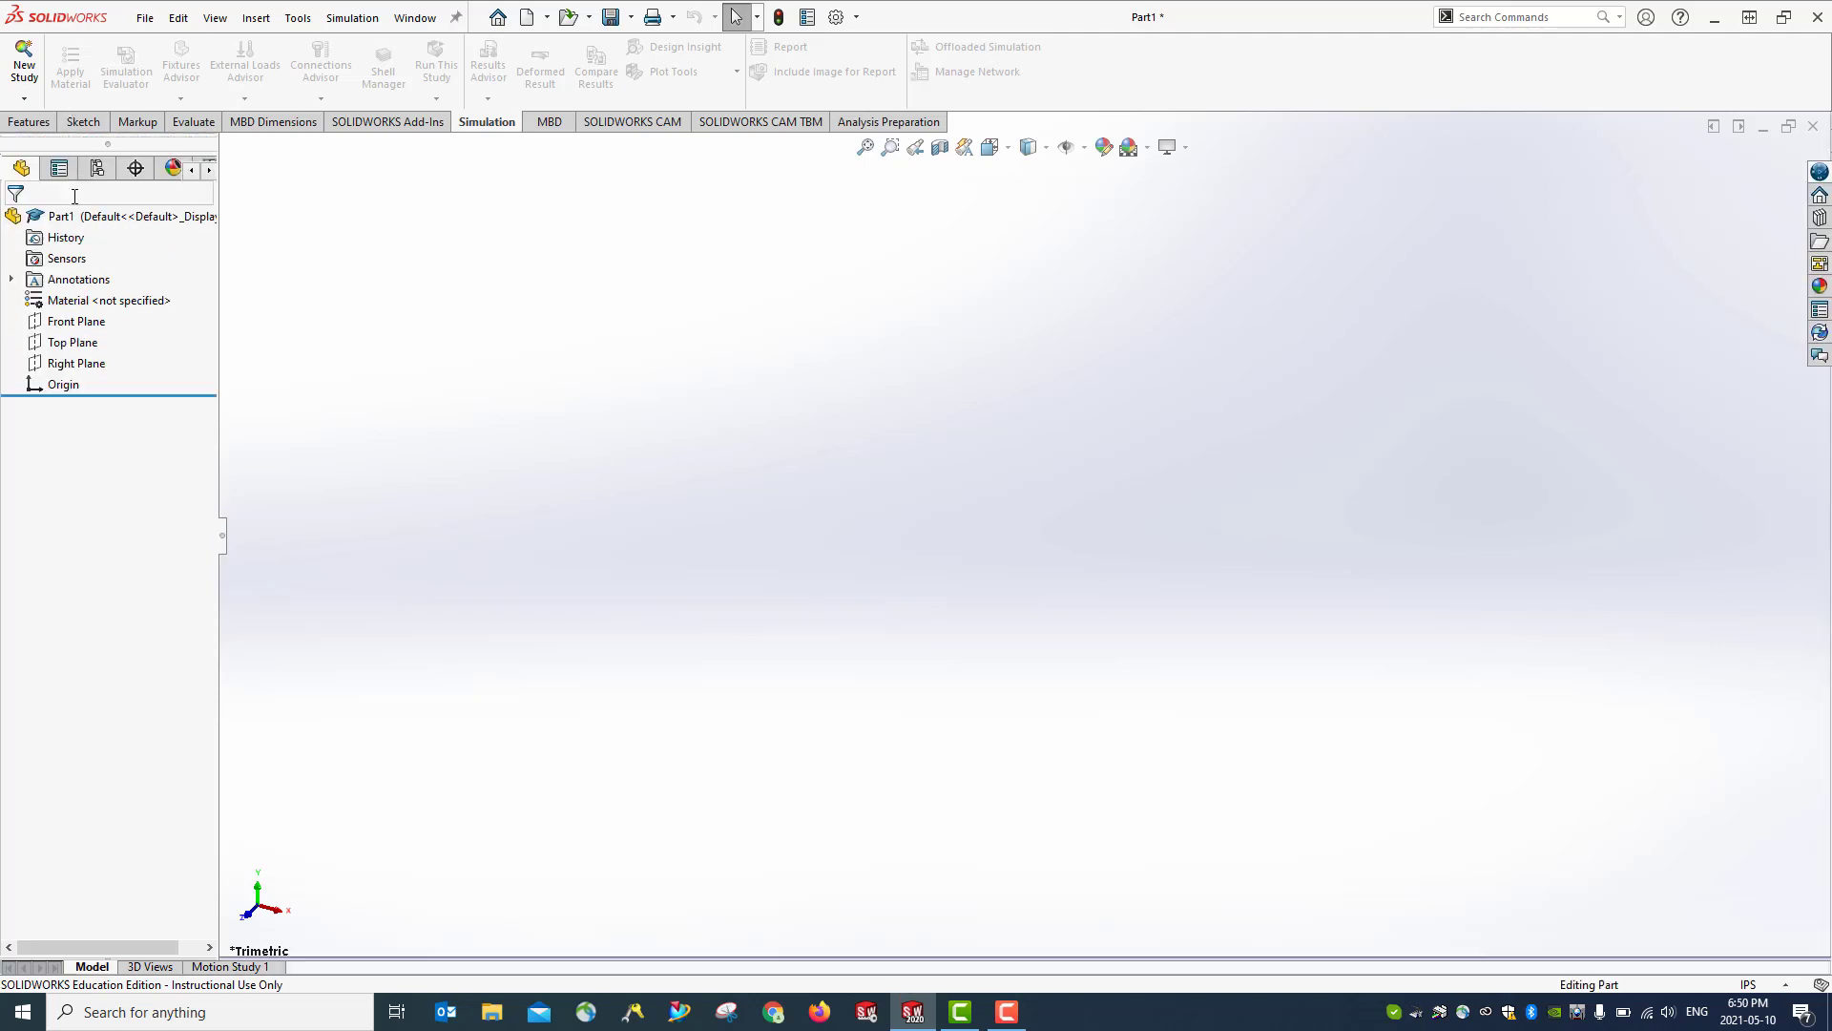
pyautogui.click(29, 121)
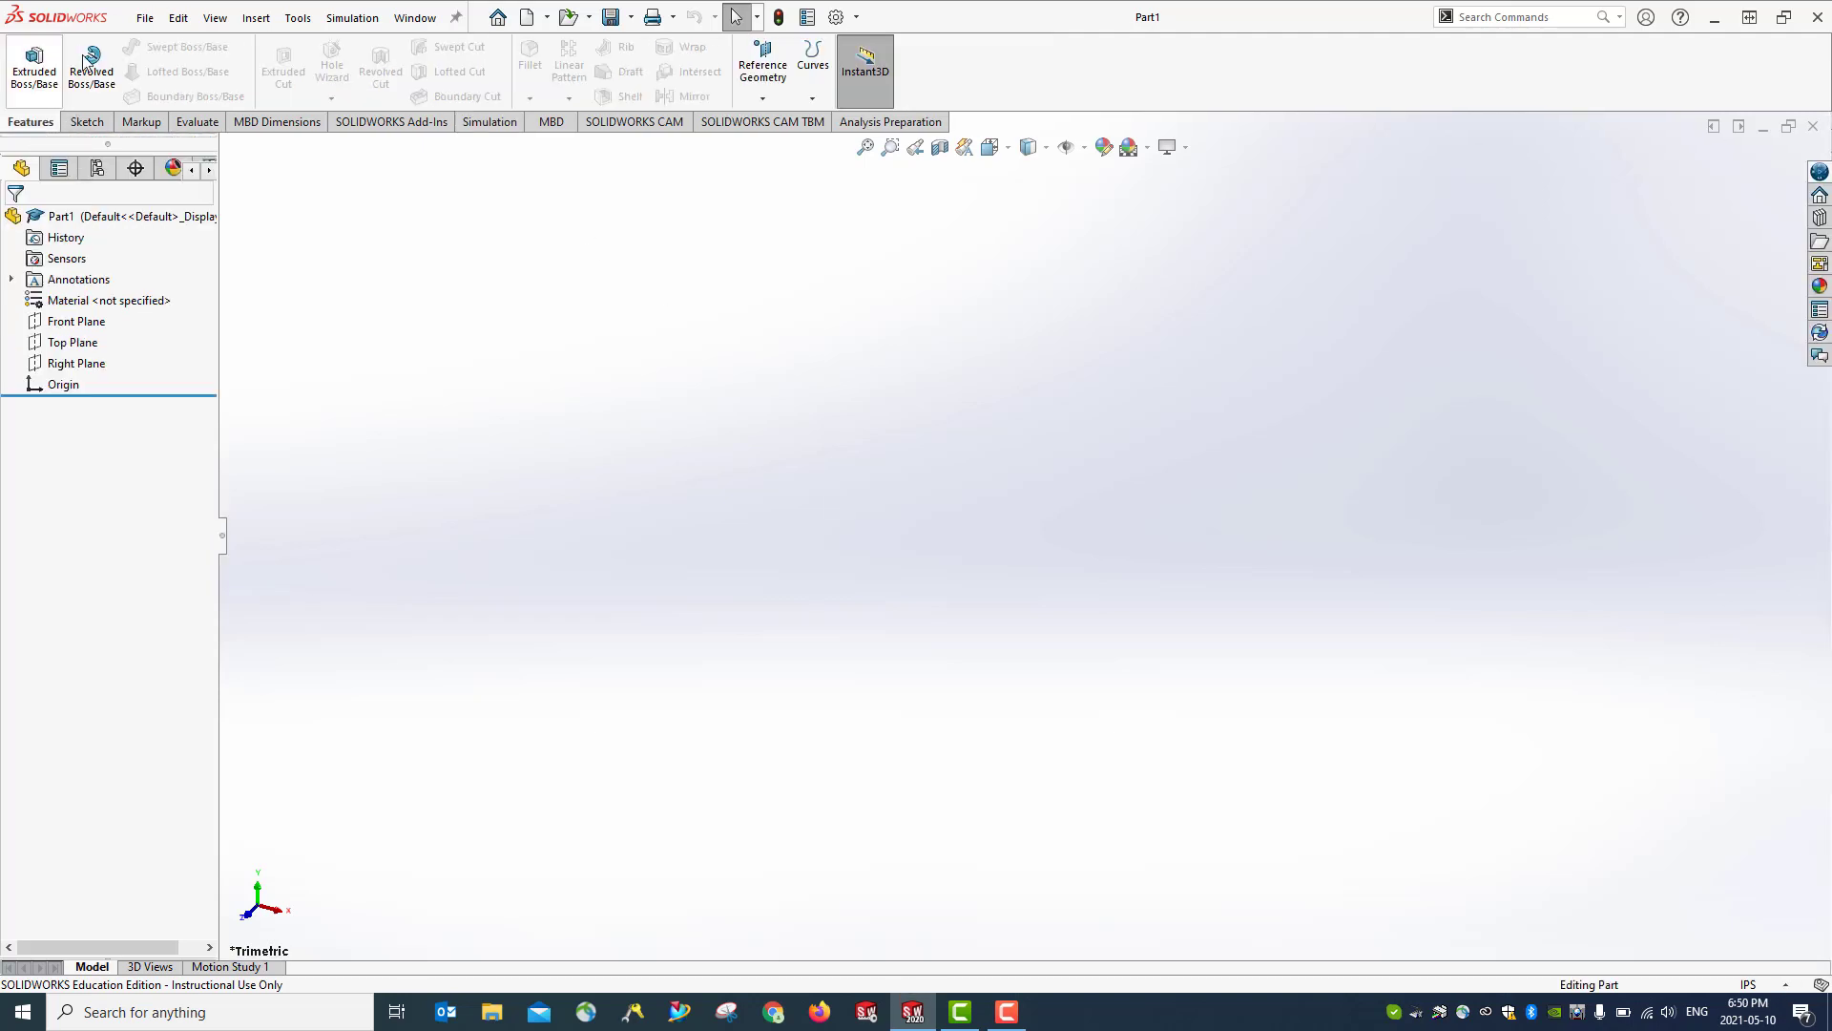
# Start saving the new part and enter Stress_An as its file name, keeping the SOLIDWORKS Part file type
pyautogui.click(144, 18)
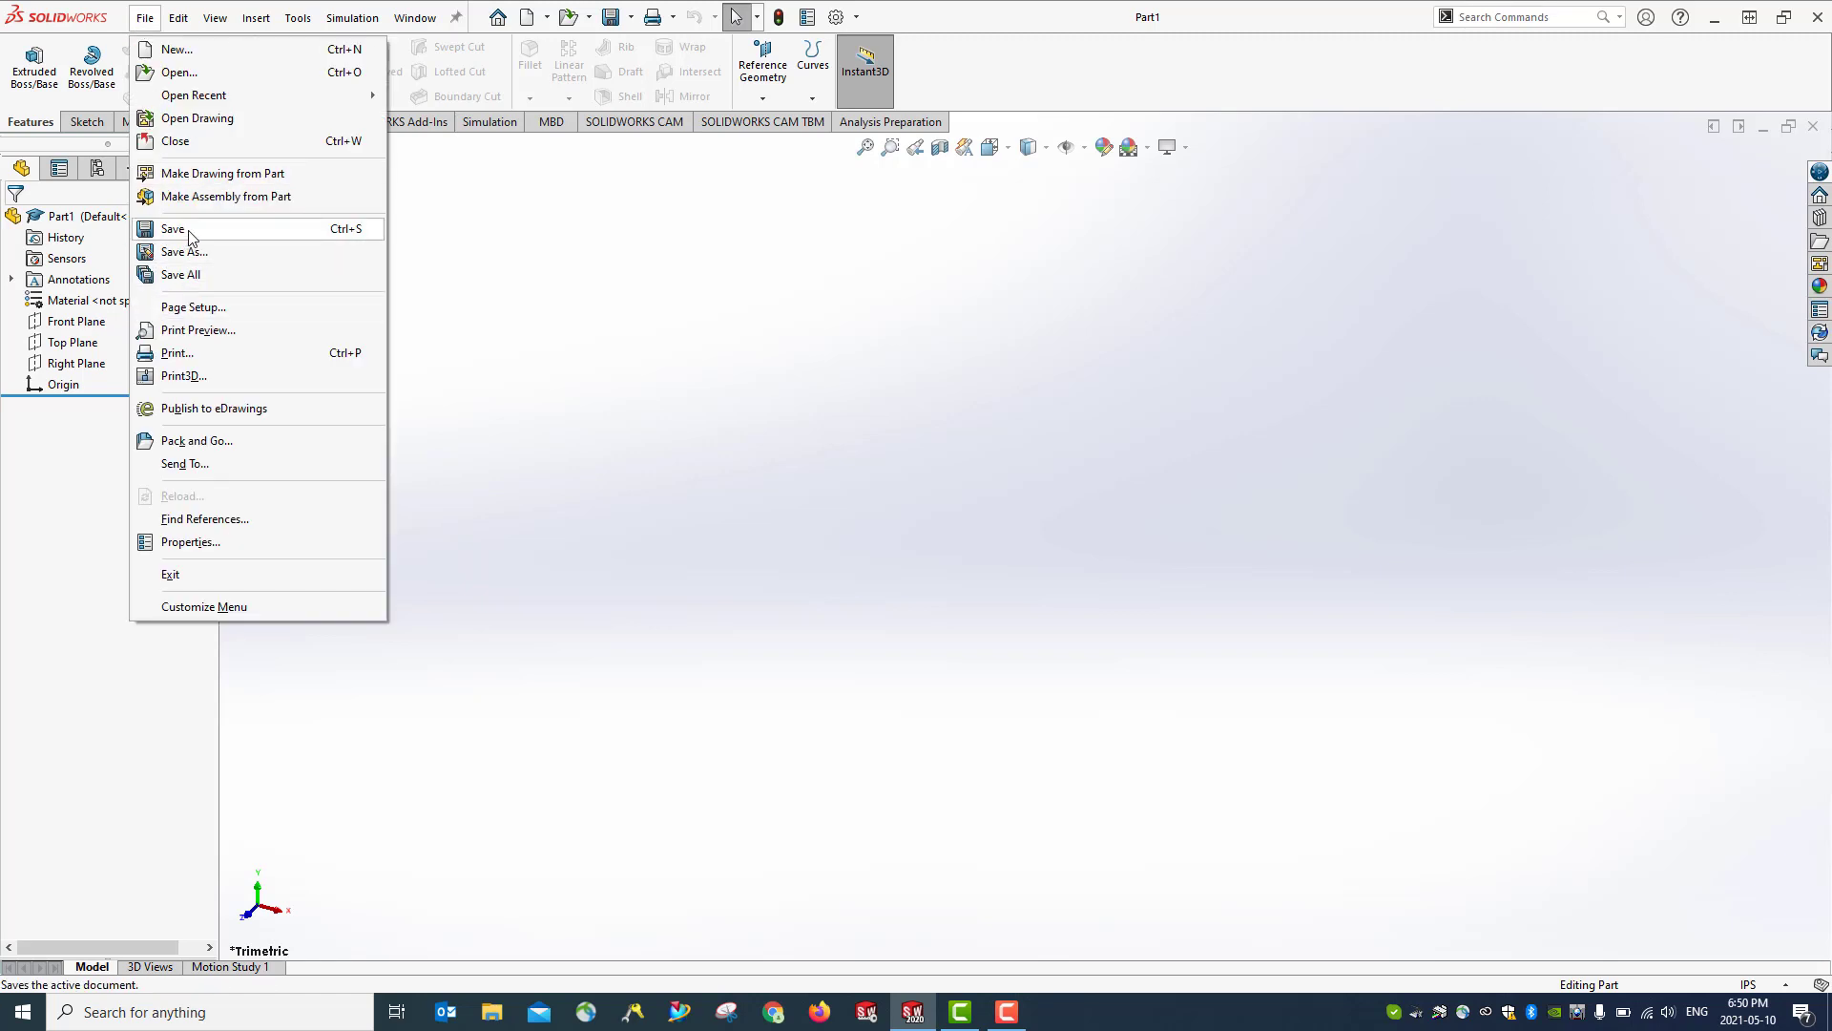
pyautogui.click(173, 229)
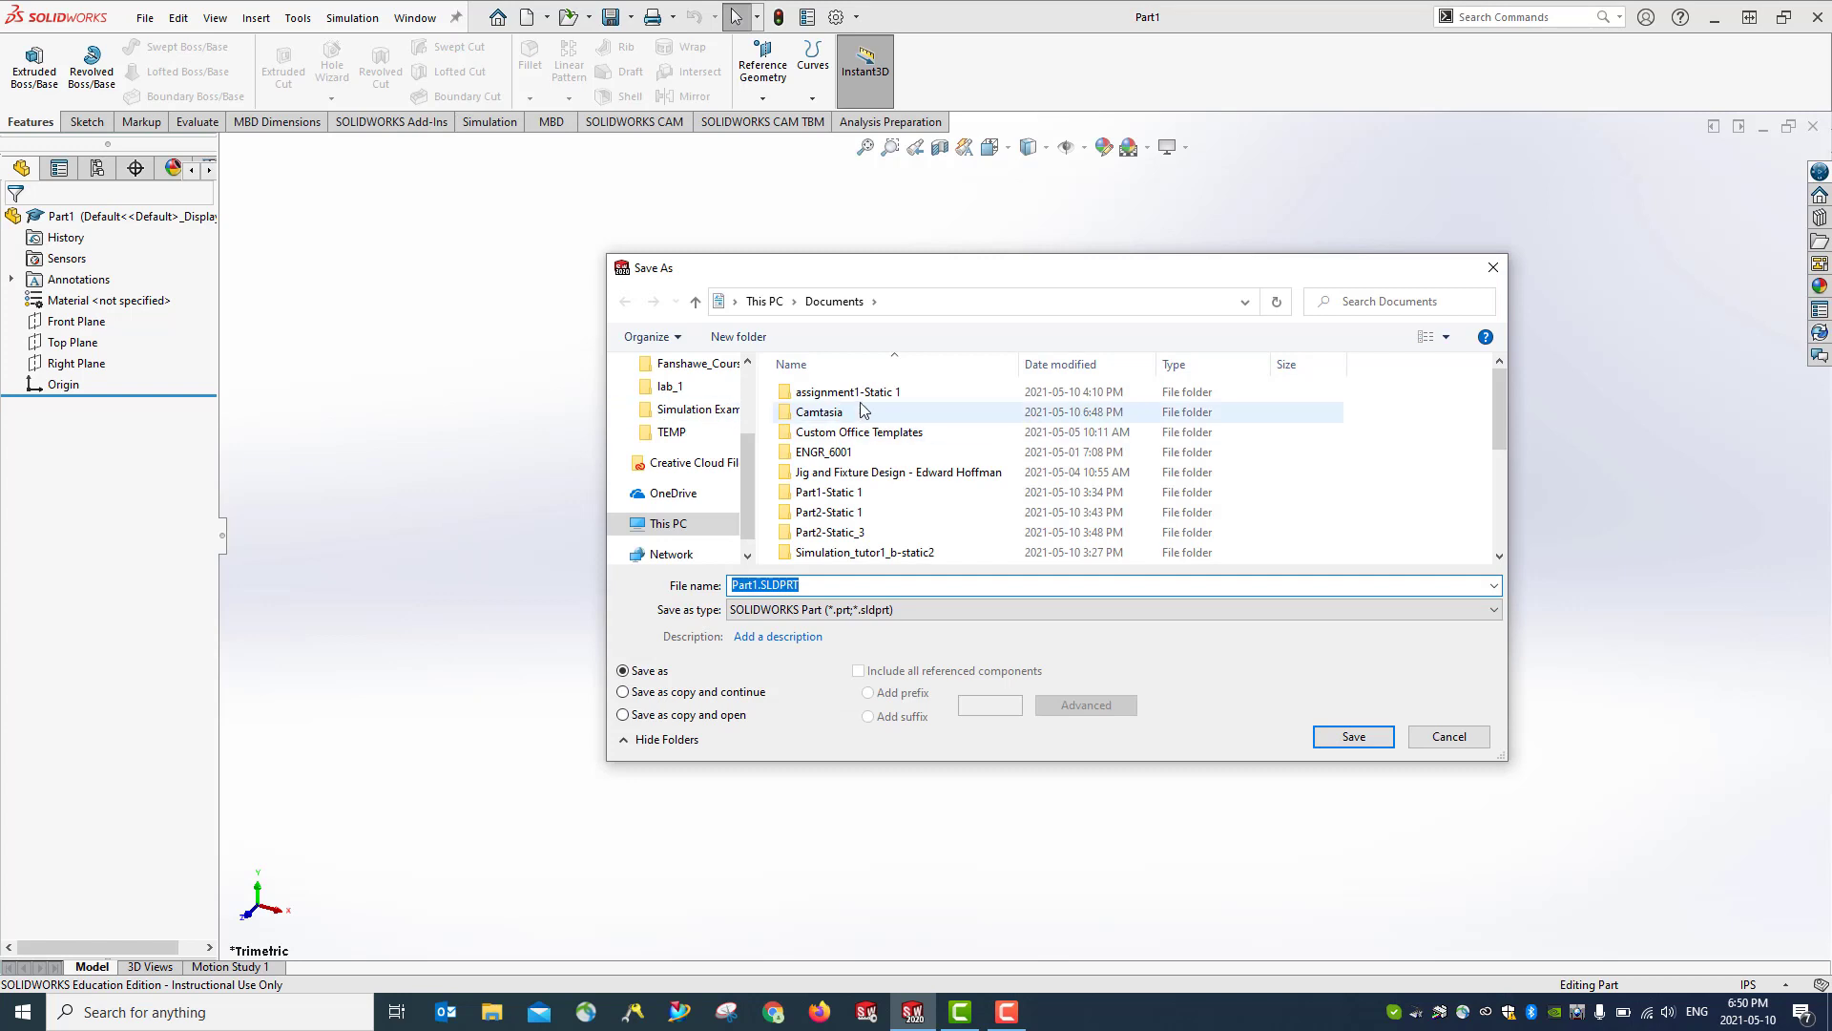
pyautogui.click(759, 584)
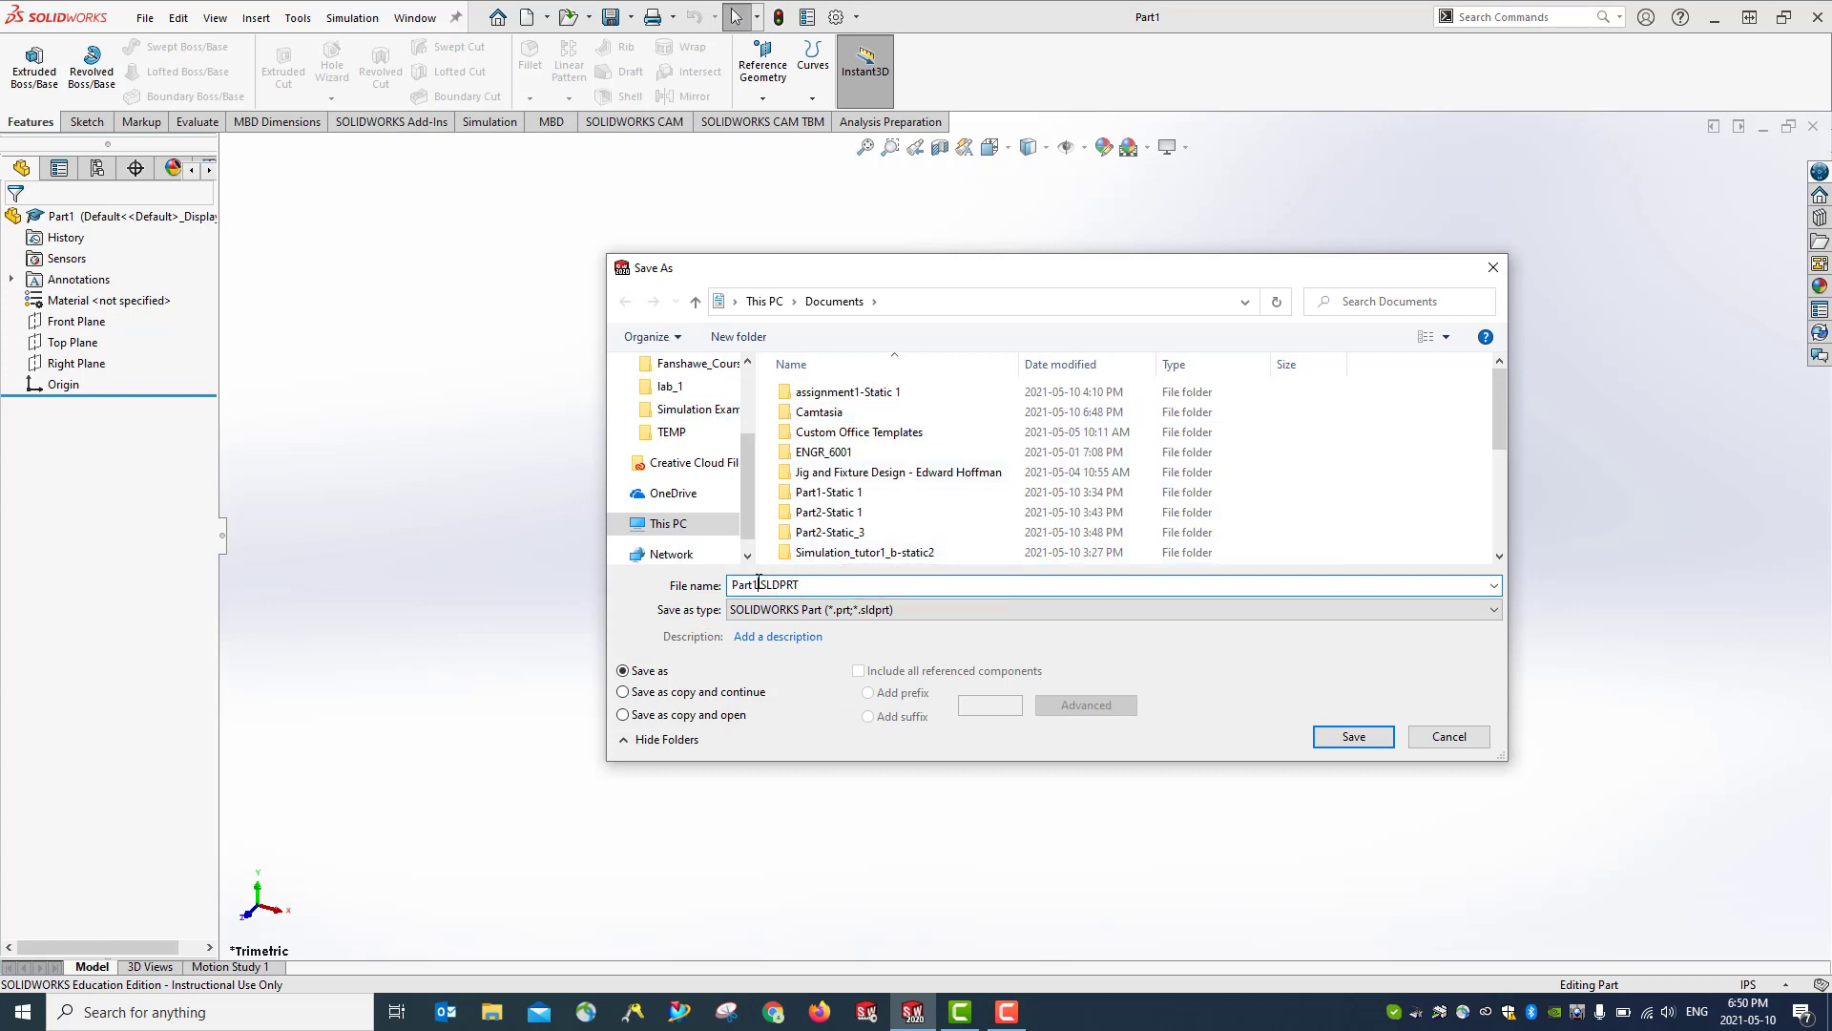
pyautogui.press('BackSpace')
pyautogui.press('BackSpace')
pyautogui.press('BackSpace')
pyautogui.press('BackSpace')
pyautogui.press('BackSpace')
pyautogui.write('Stress_An')
pyautogui.click(876, 610)
pyautogui.click(879, 612)
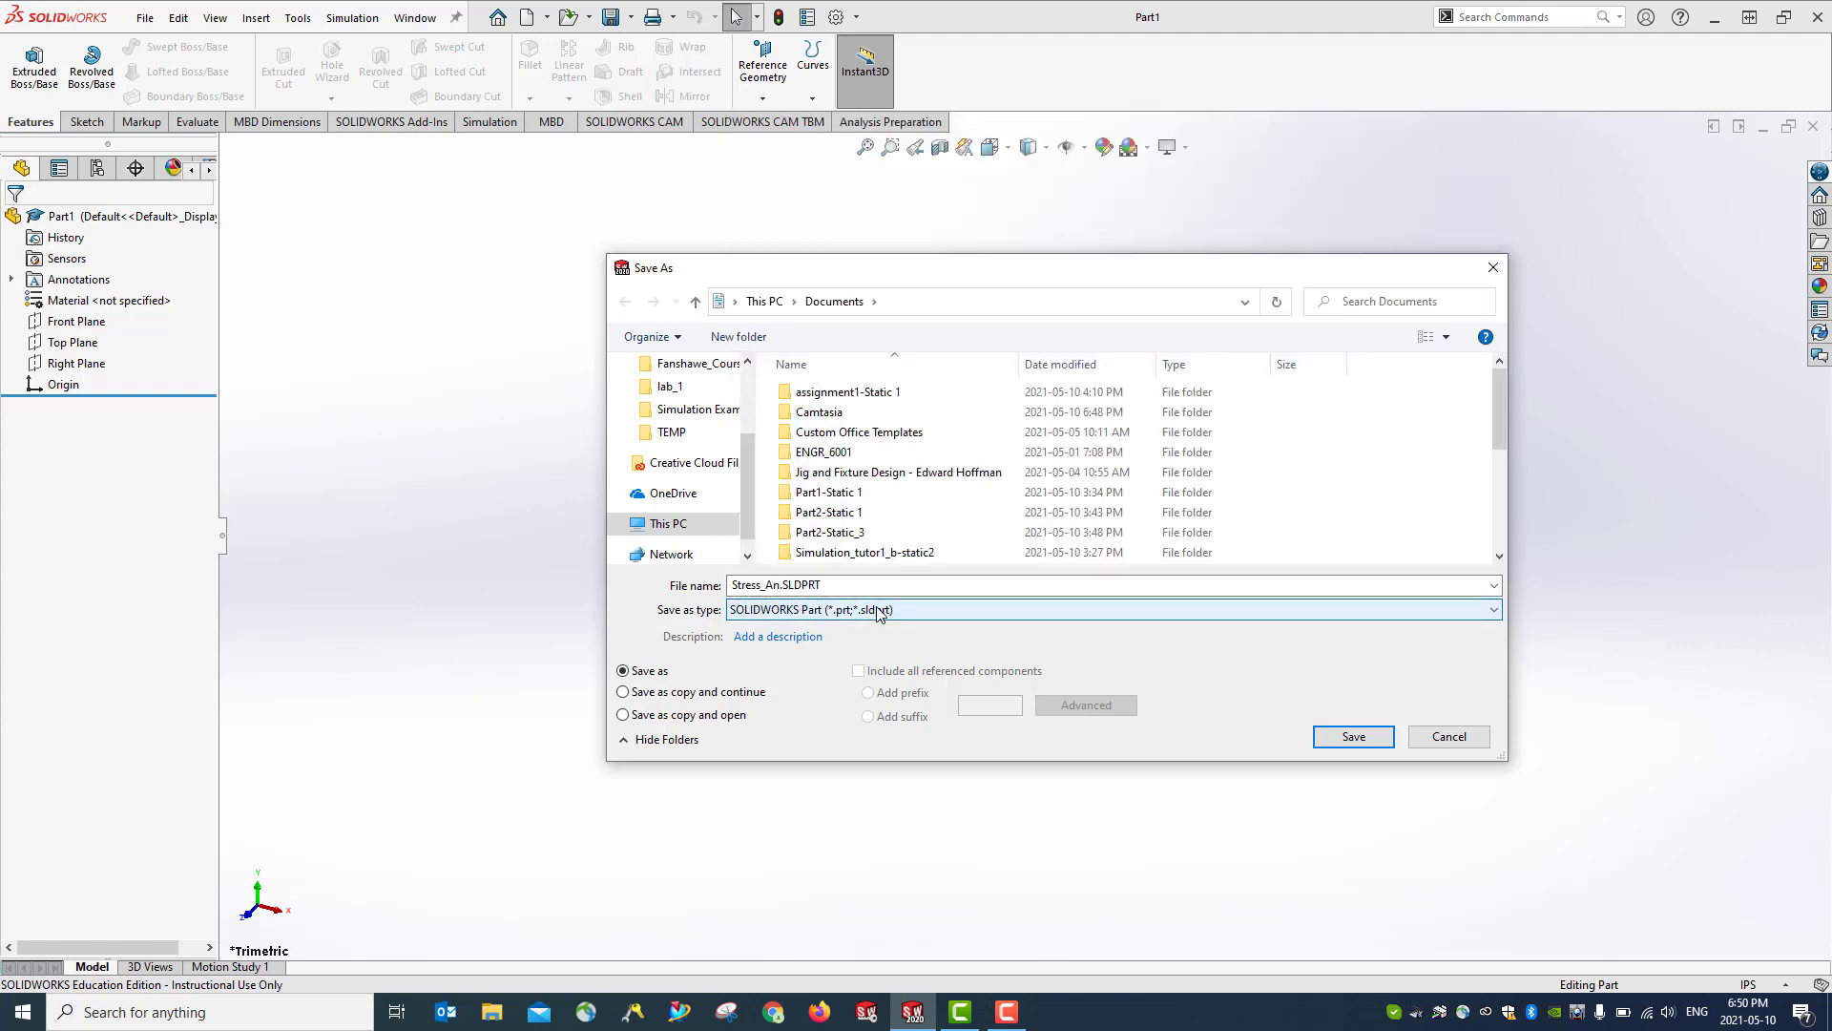
# Extend the file name to Stress_An_LSX and save the part in the Documents folder
pyautogui.click(783, 585)
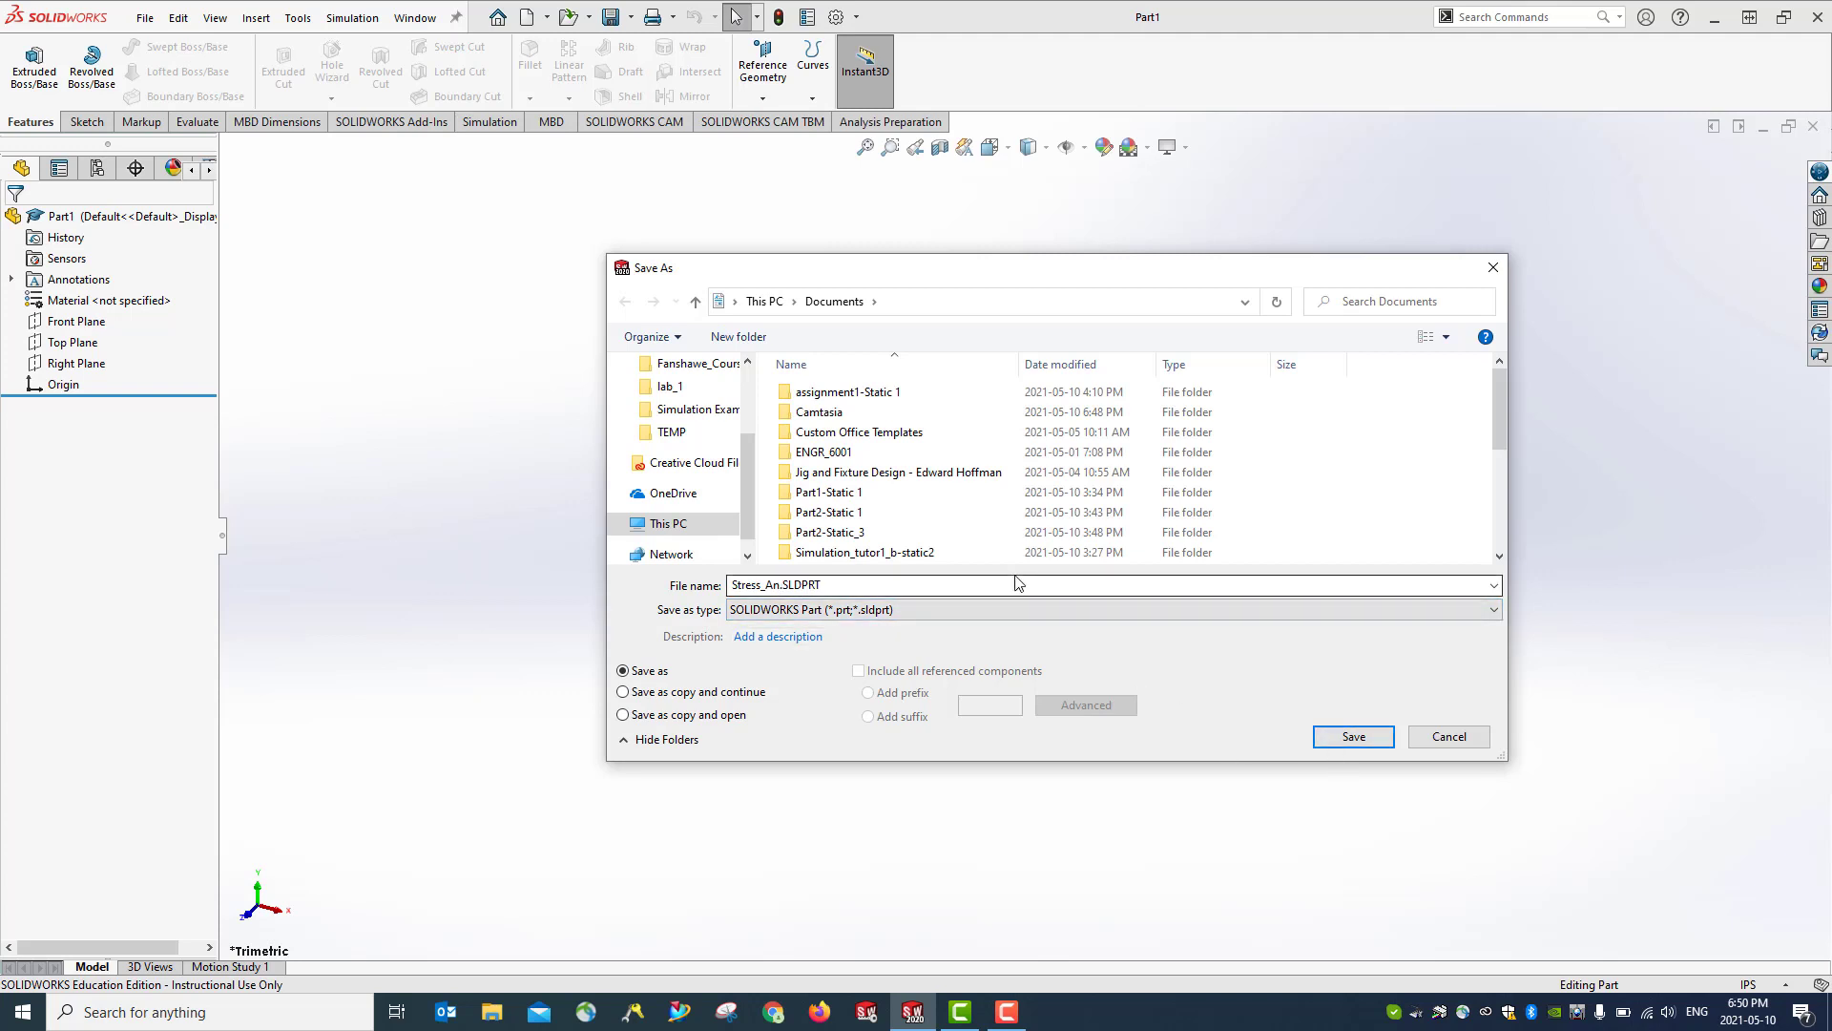
pyautogui.doubleClick(774, 584)
pyautogui.click(775, 584)
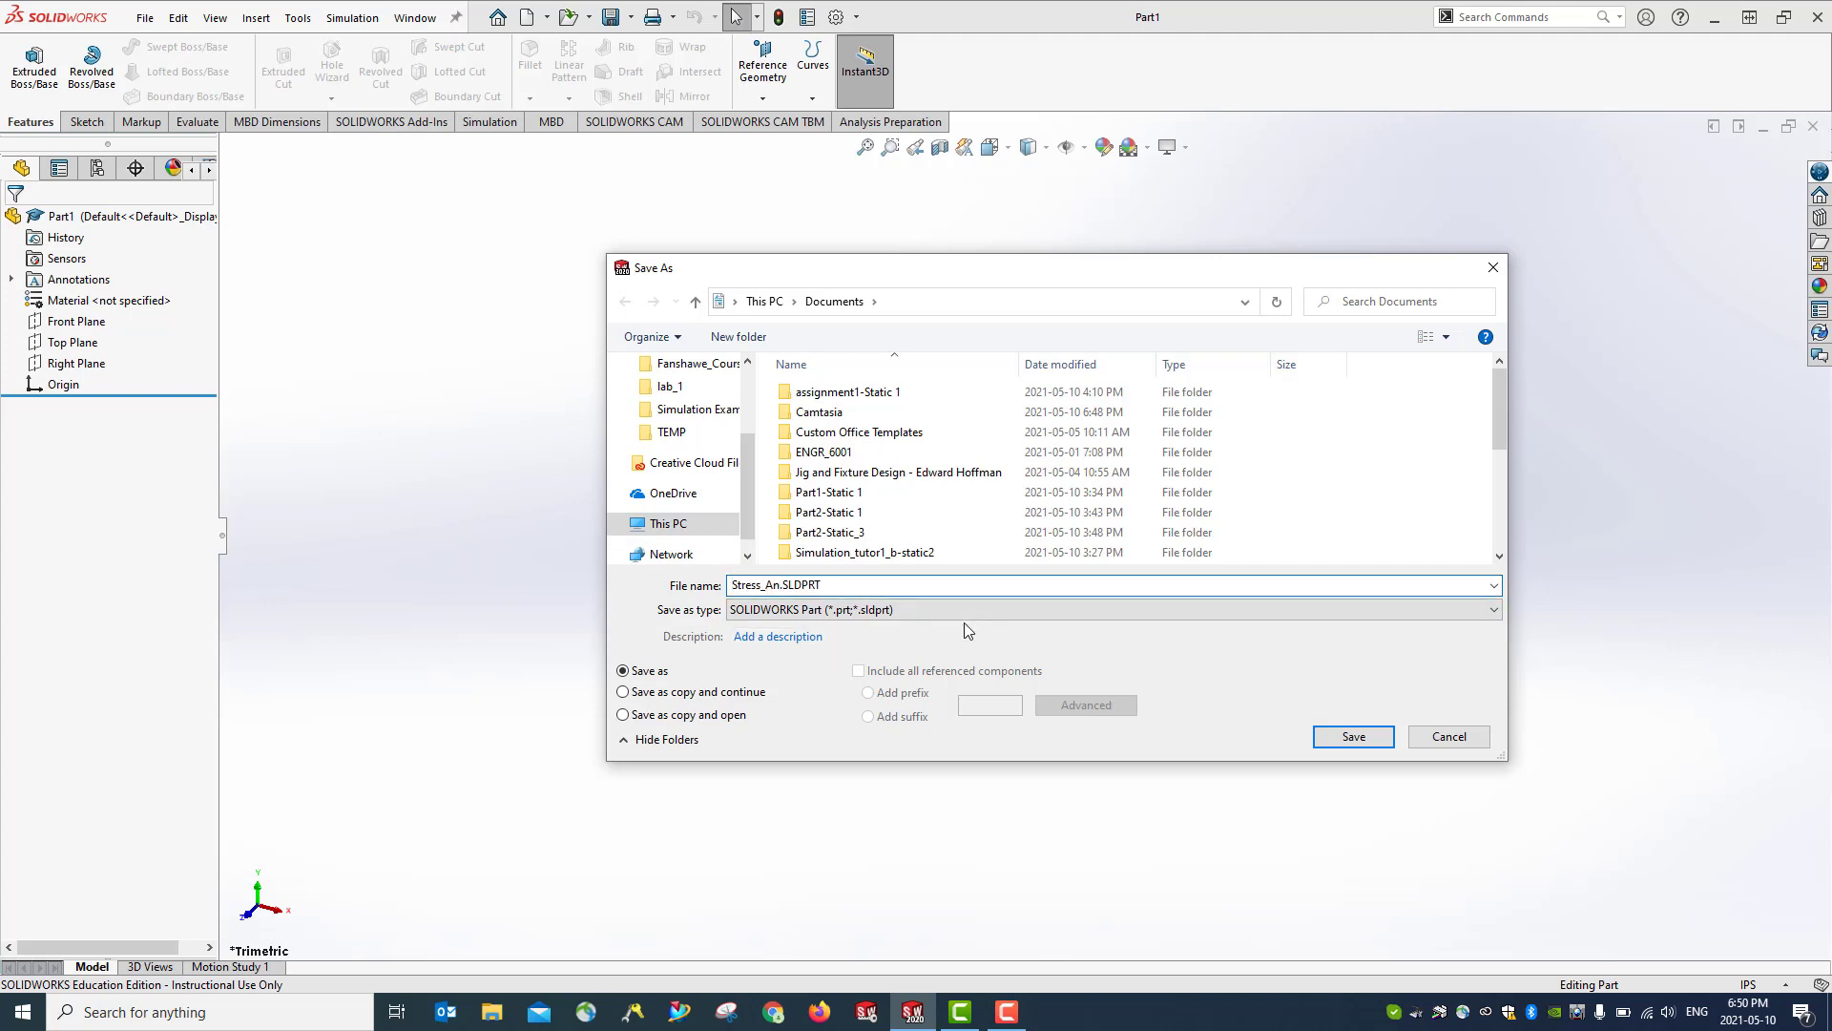
pyautogui.write('_LSX')
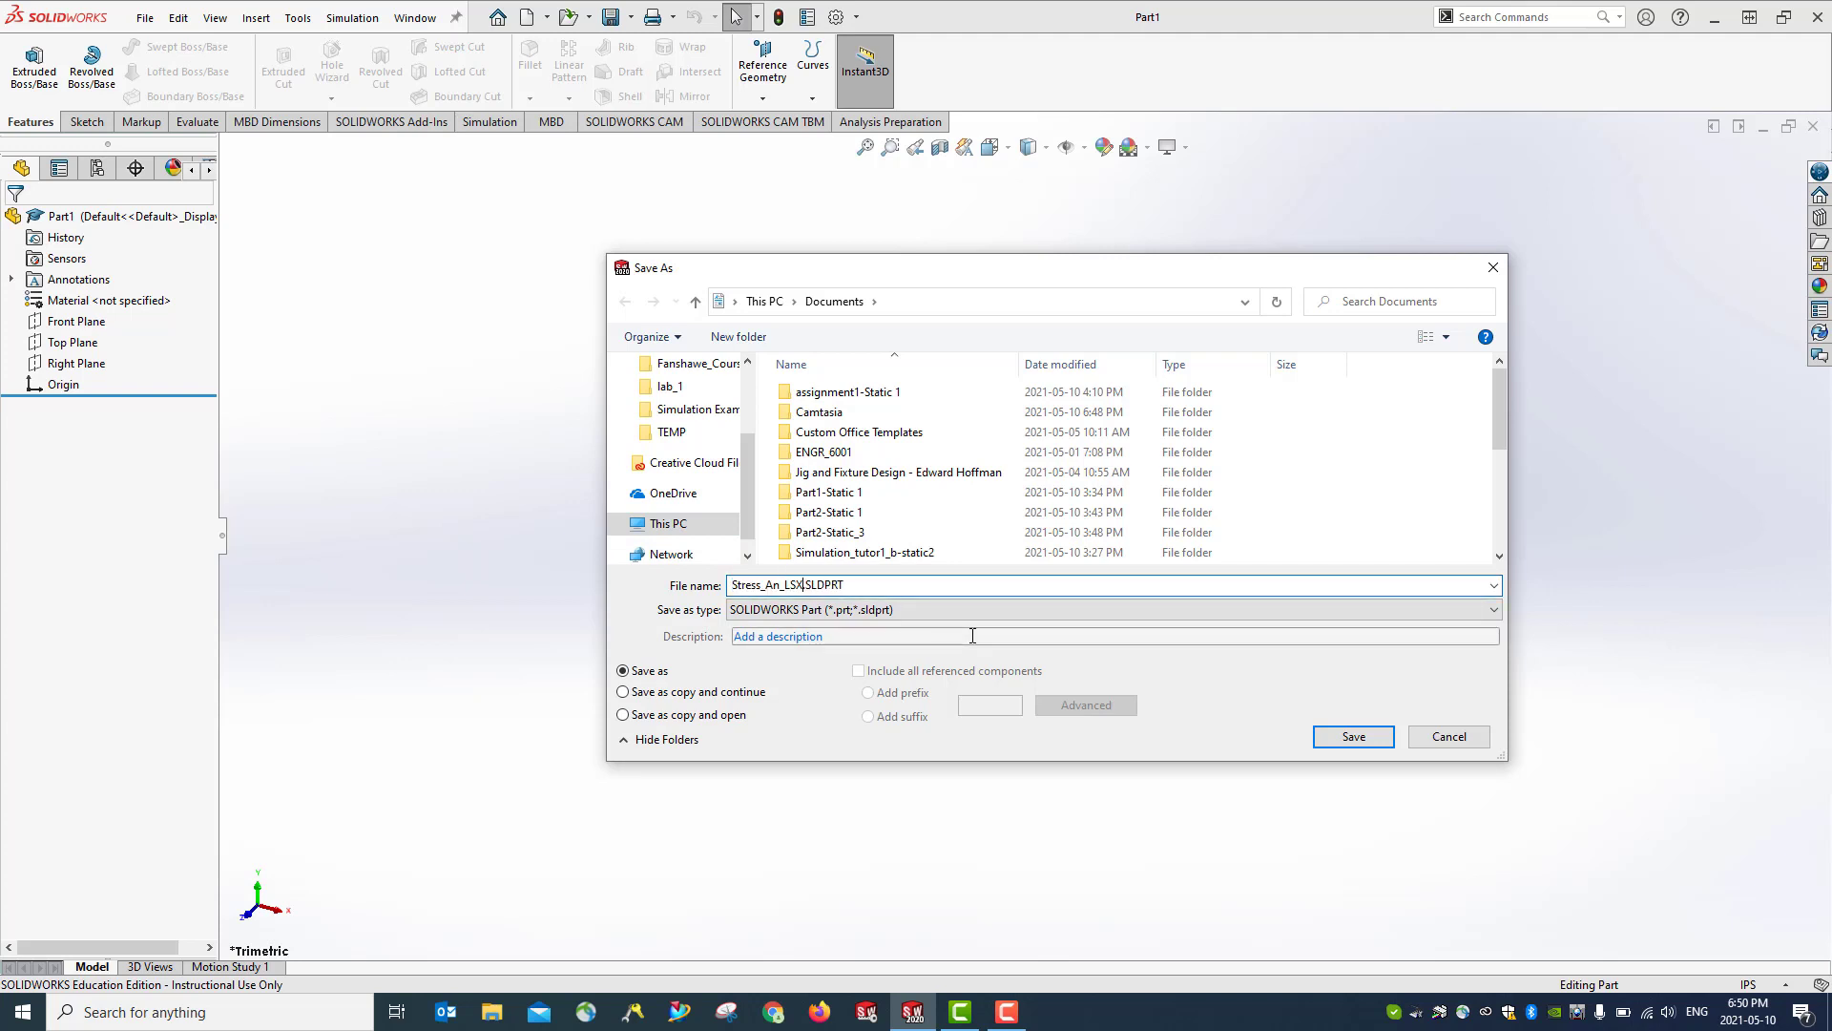
pyautogui.click(1355, 737)
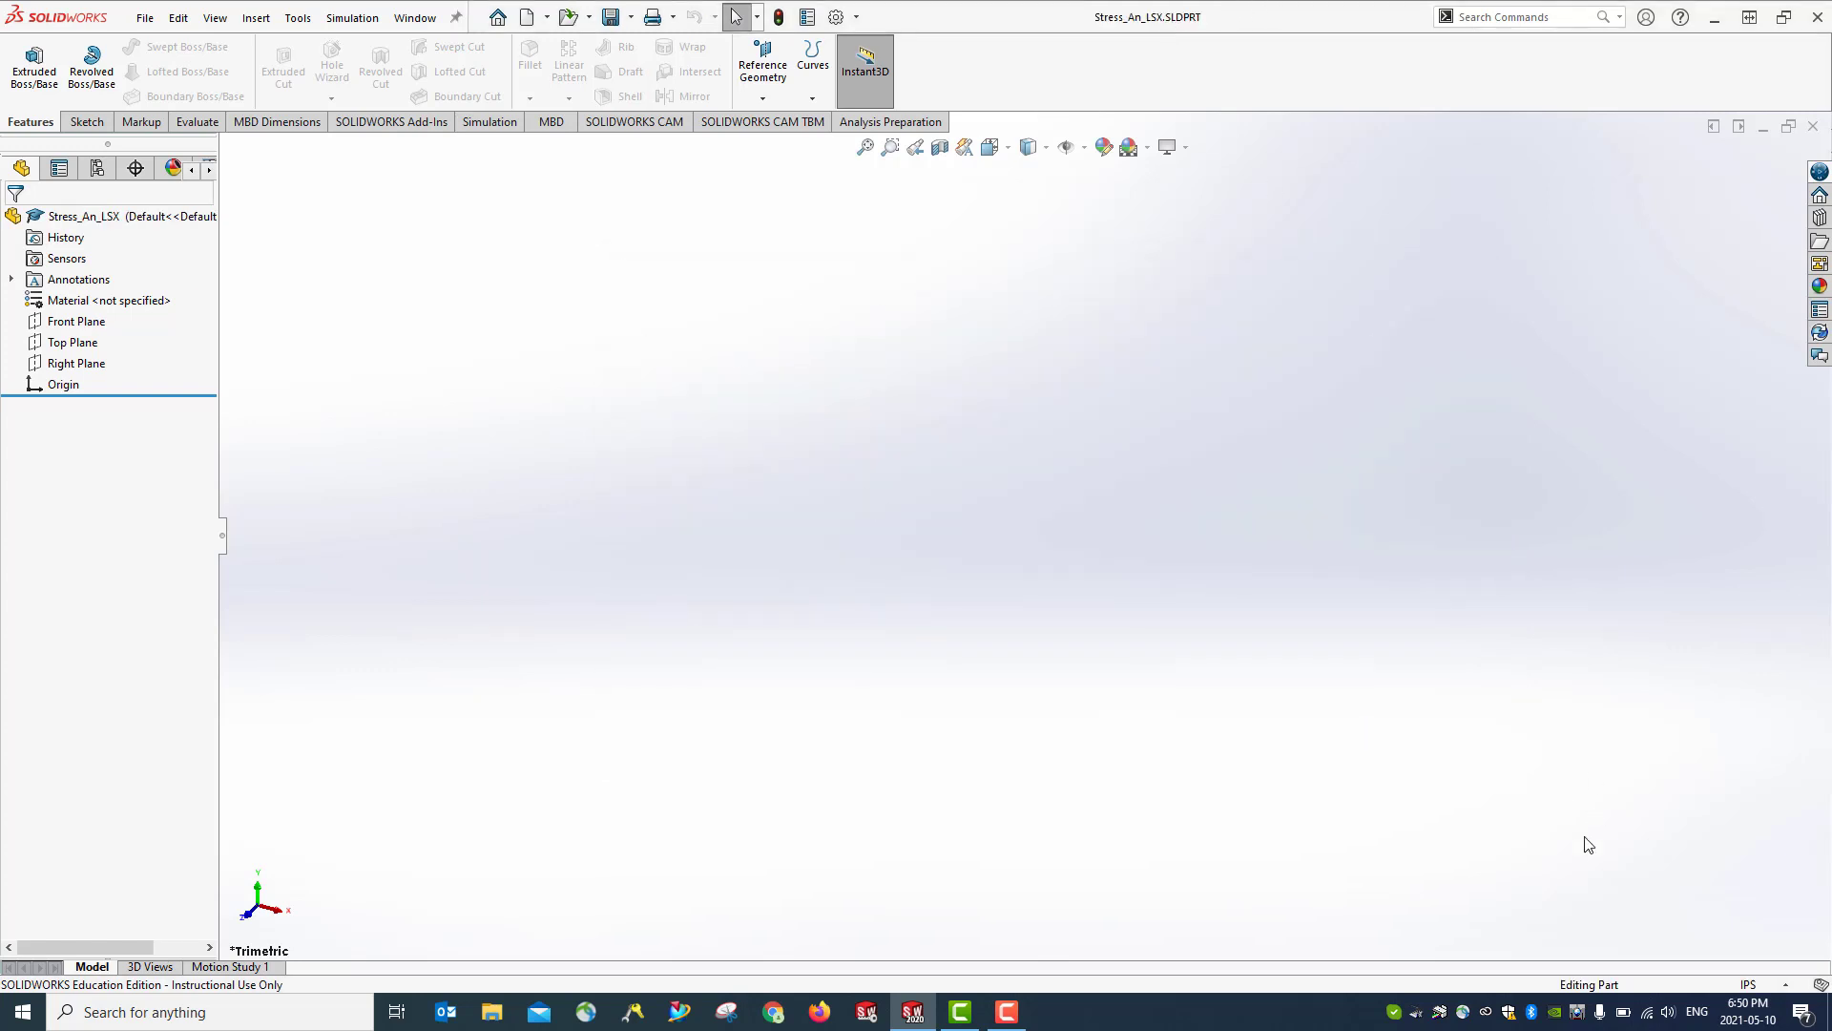
# Check the document's unit system and start a new sketch on the Front Plane
pyautogui.click(1749, 986)
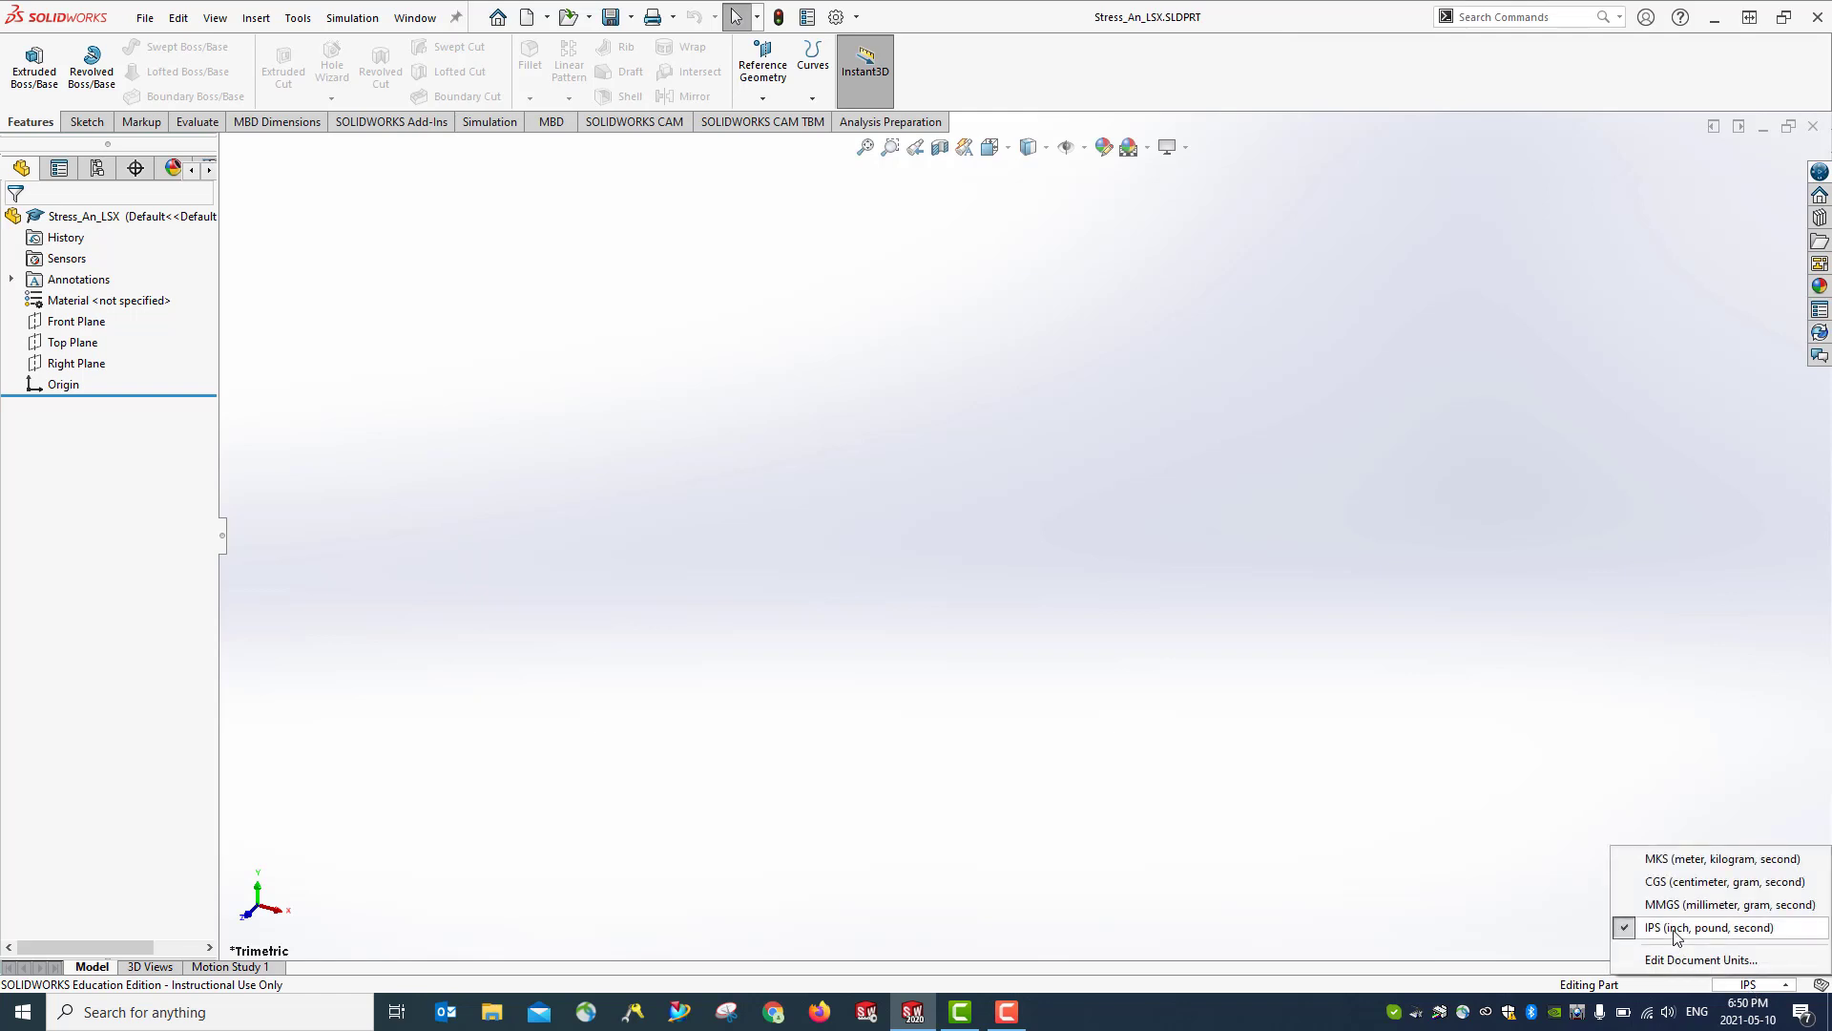
pyautogui.click(1454, 846)
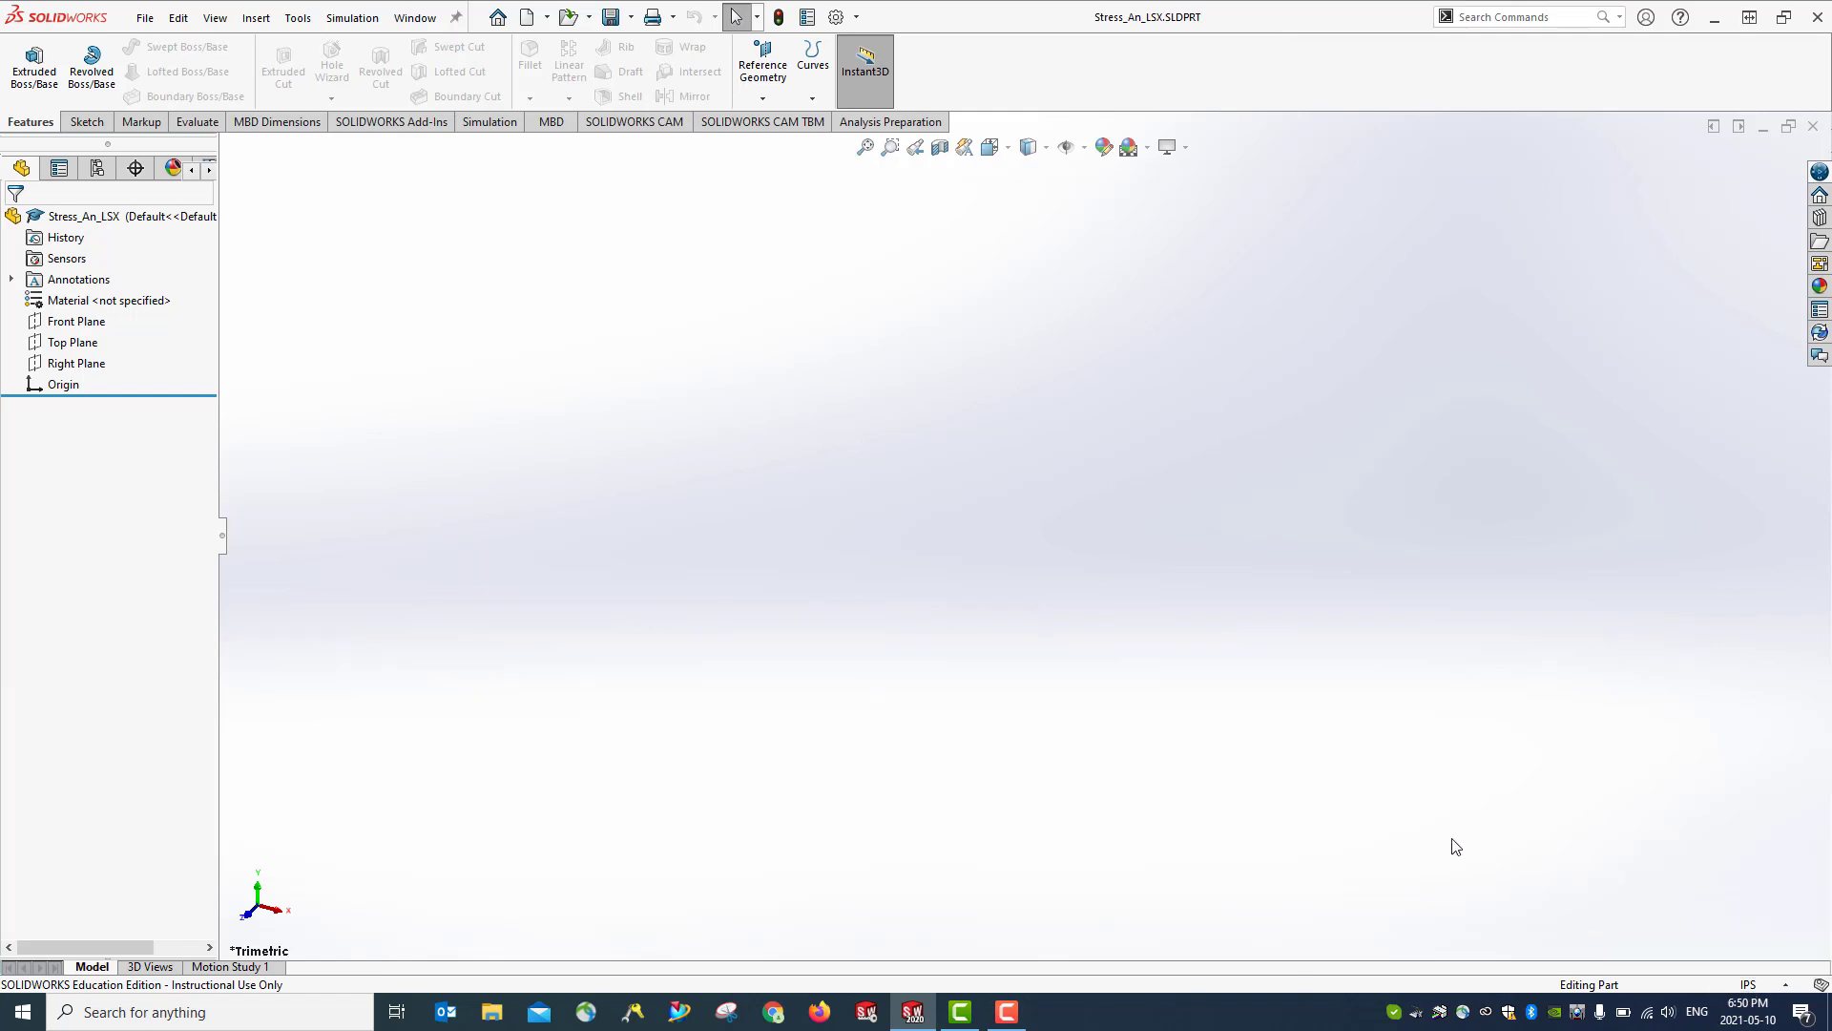
pyautogui.click(87, 121)
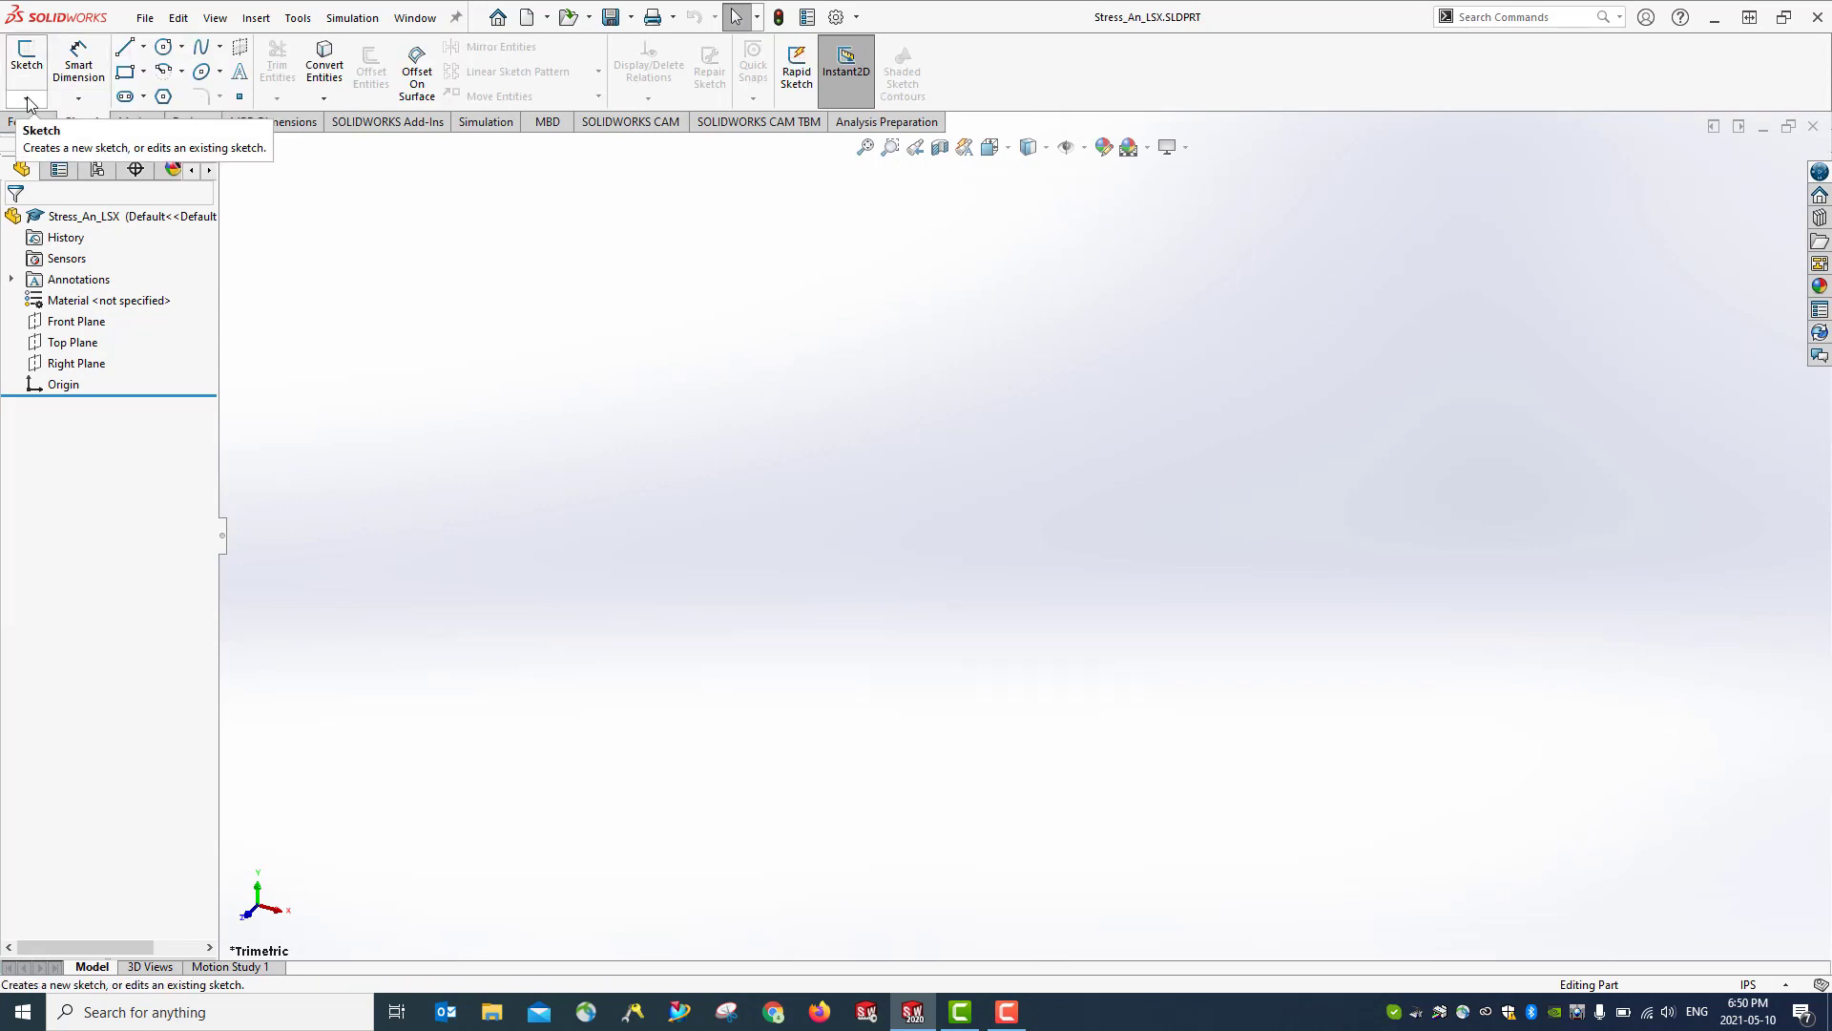
pyautogui.click(27, 99)
pyautogui.click(43, 121)
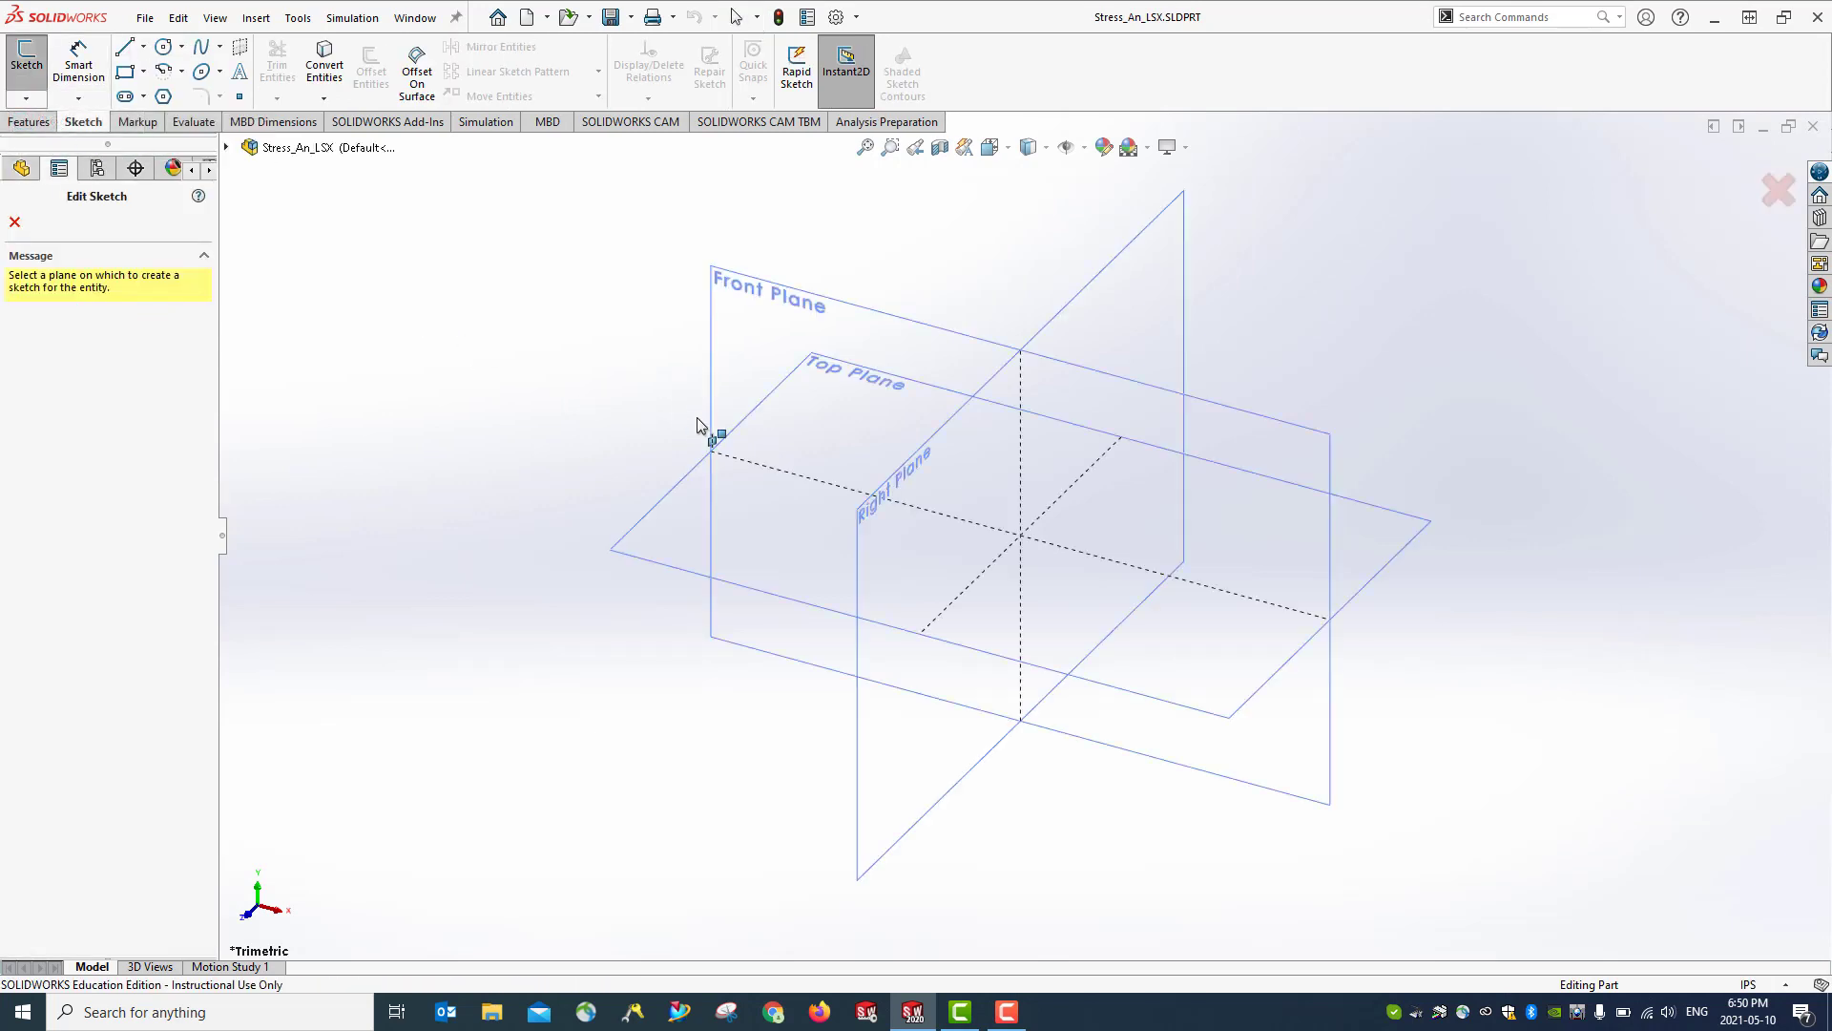
pyautogui.click(907, 338)
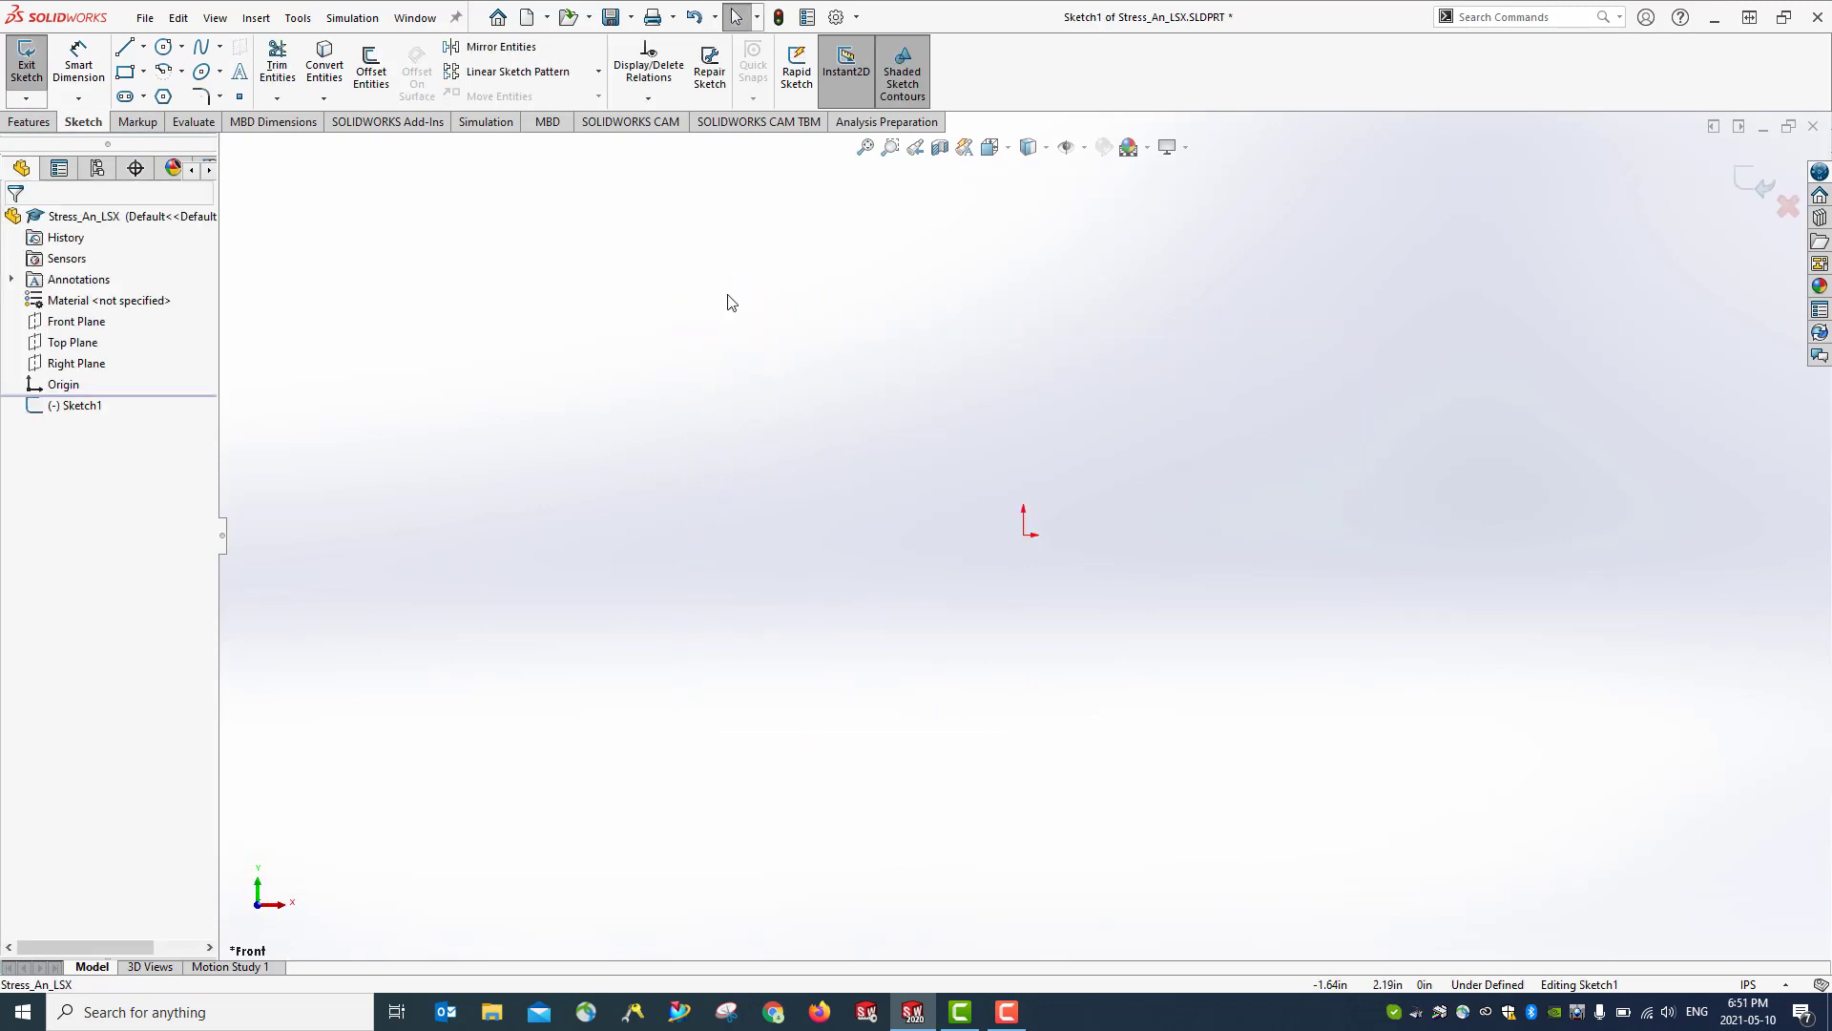
# Sketch a horizontal corner rectangle starting at the origin, about 6.12 in long and 0.54 in high
pyautogui.click(125, 72)
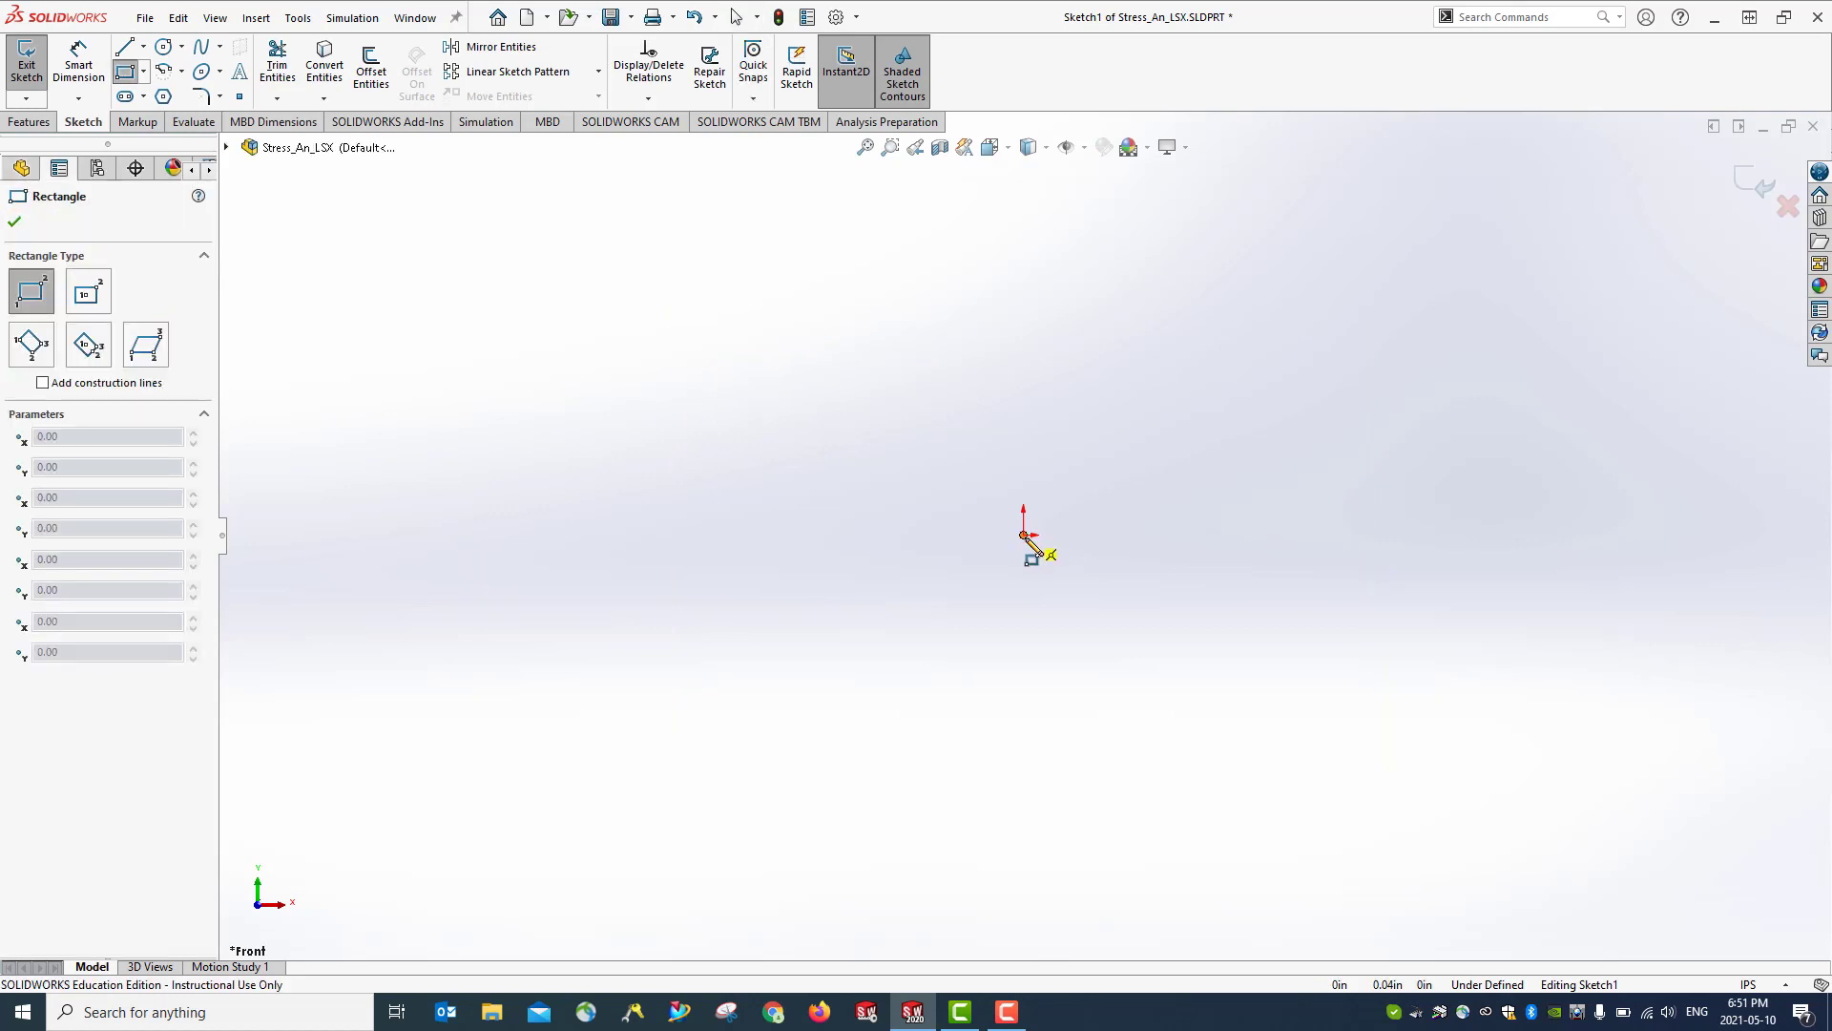
pyautogui.click(1024, 536)
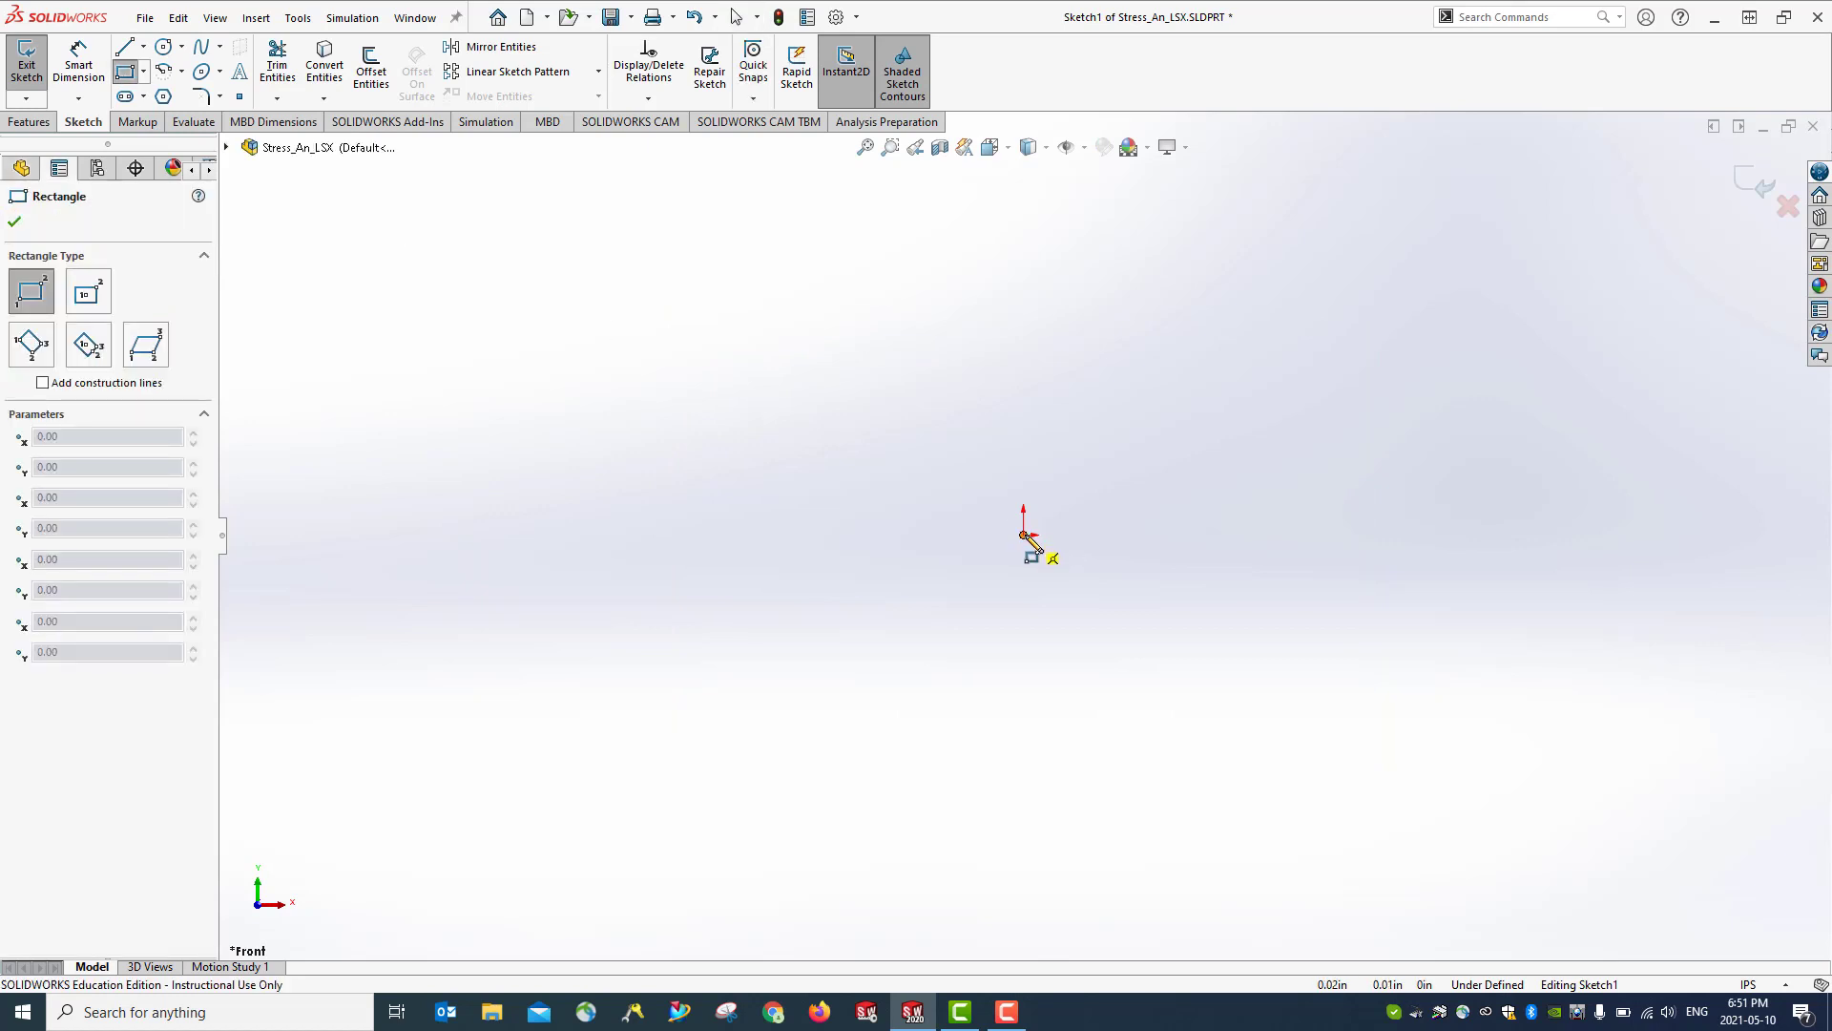
pyautogui.click(1600, 487)
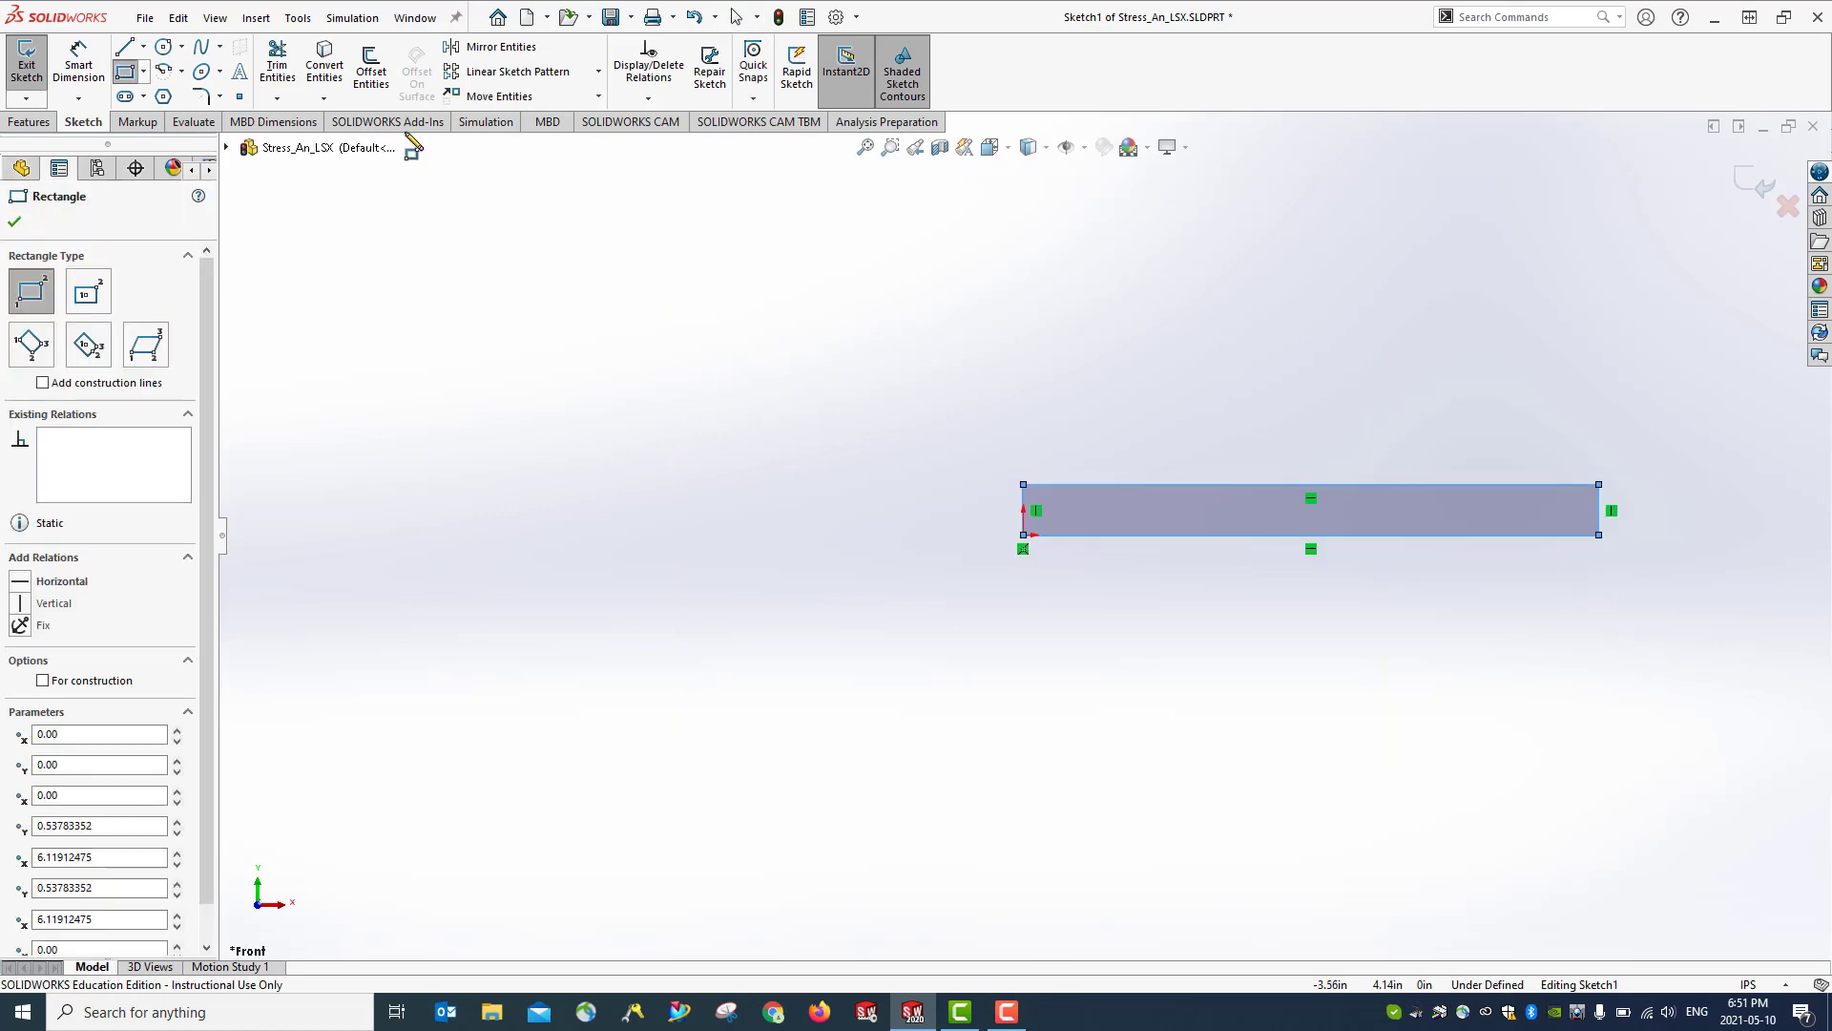
# Sketch a straight slot on the rectangle's horizontal midline near the end away from the origin, about 1.00 in between centres and 0.17 in wide
pyautogui.click(125, 98)
pyautogui.moveTo(1615, 524); pyautogui.dragTo(1350, 534)
pyautogui.scroll(-5, 1353, 538)
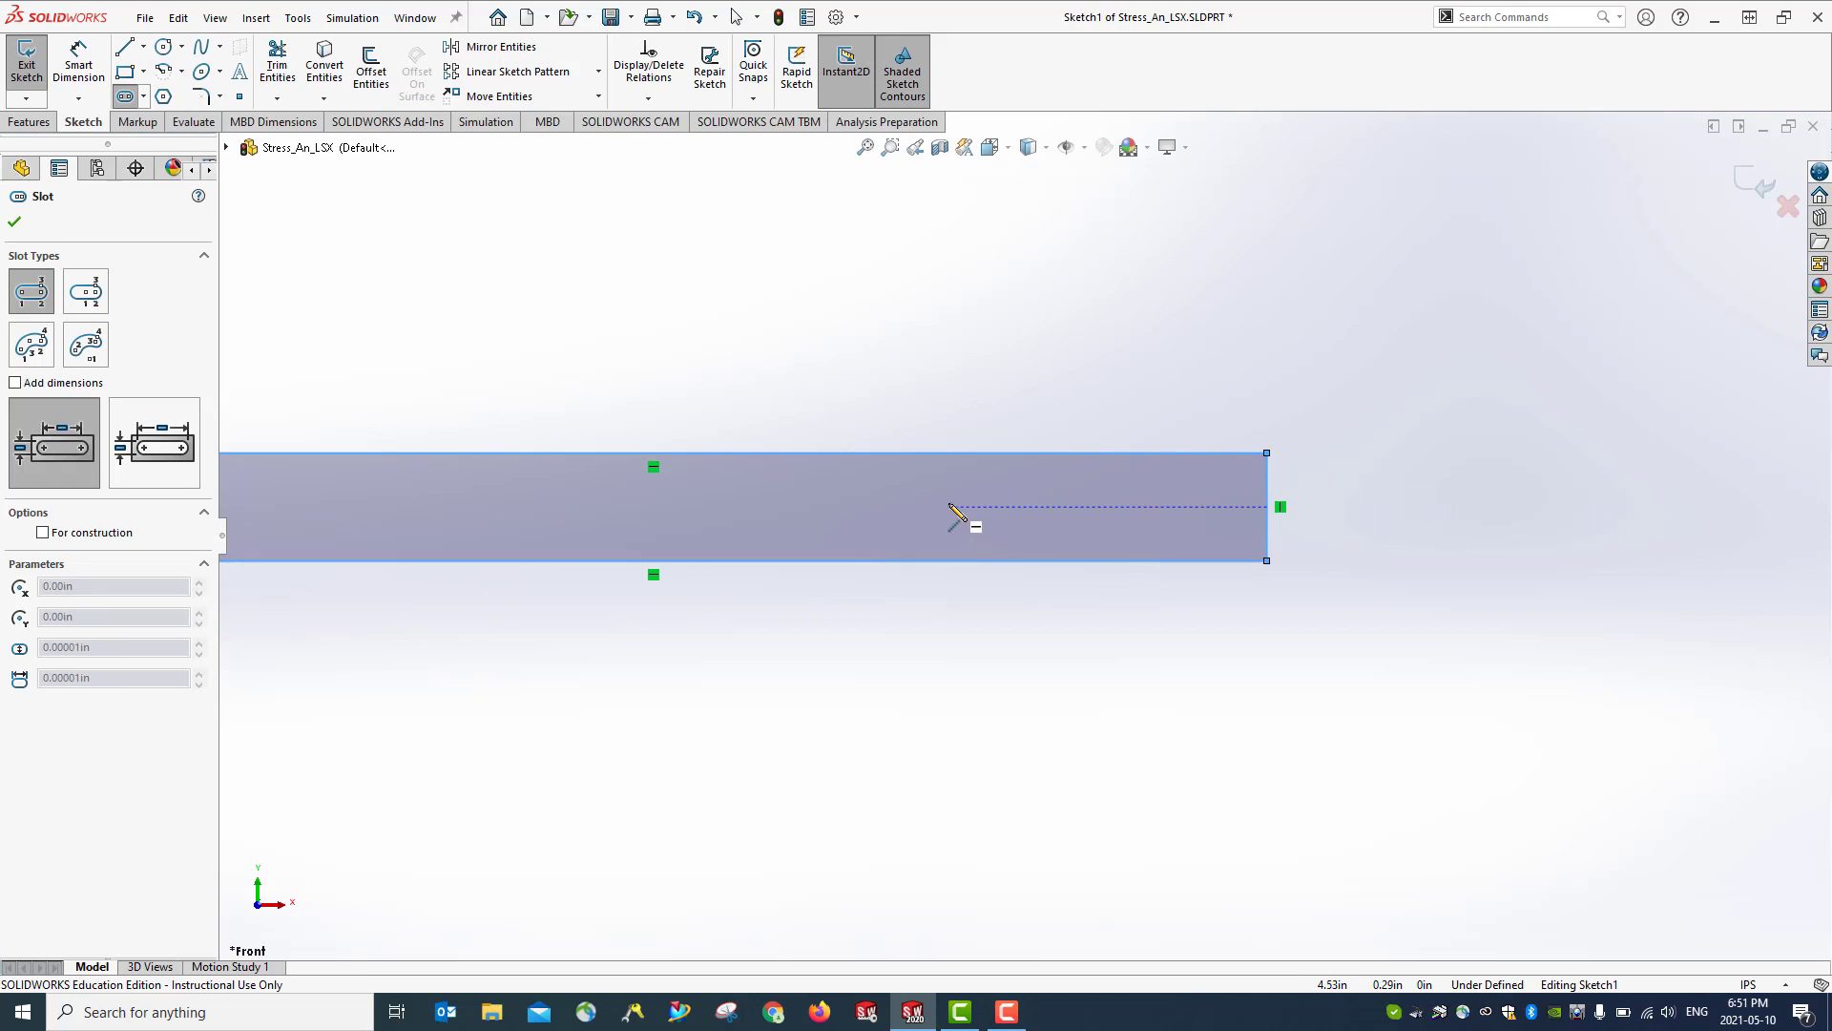
pyautogui.click(965, 515)
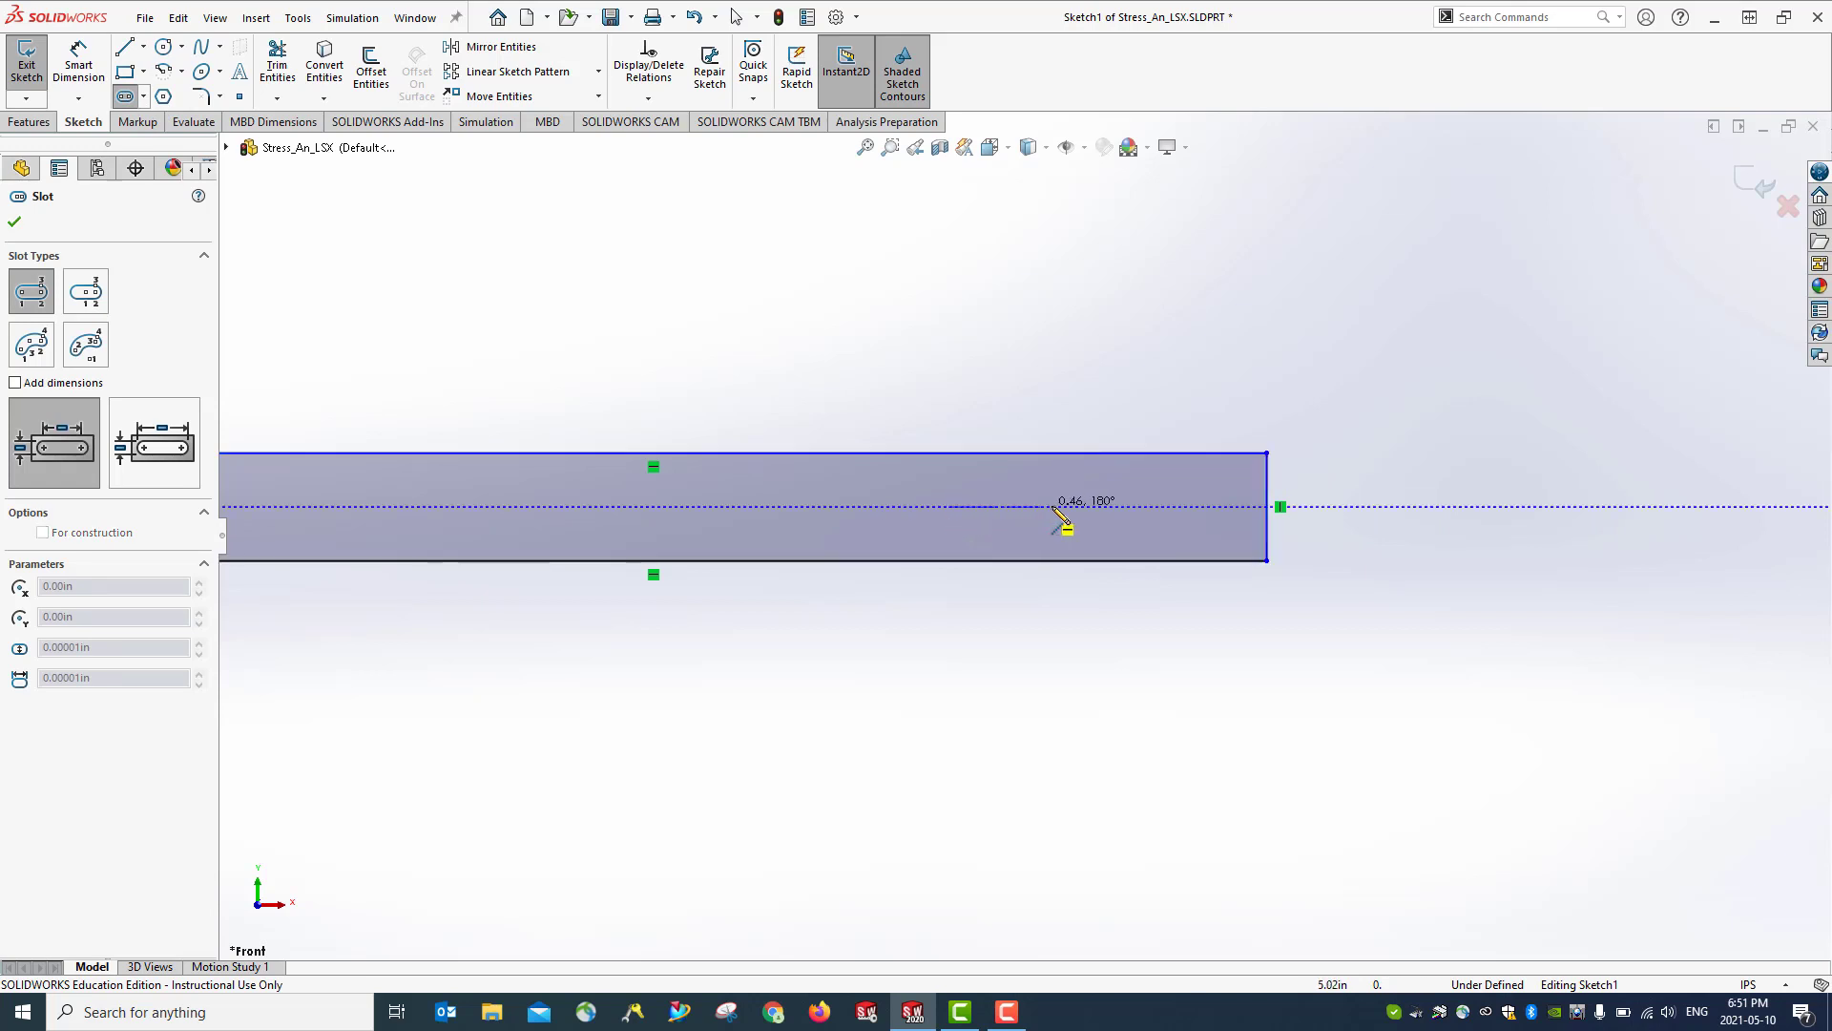
pyautogui.click(1149, 507)
pyautogui.click(1161, 519)
pyautogui.click(1165, 525)
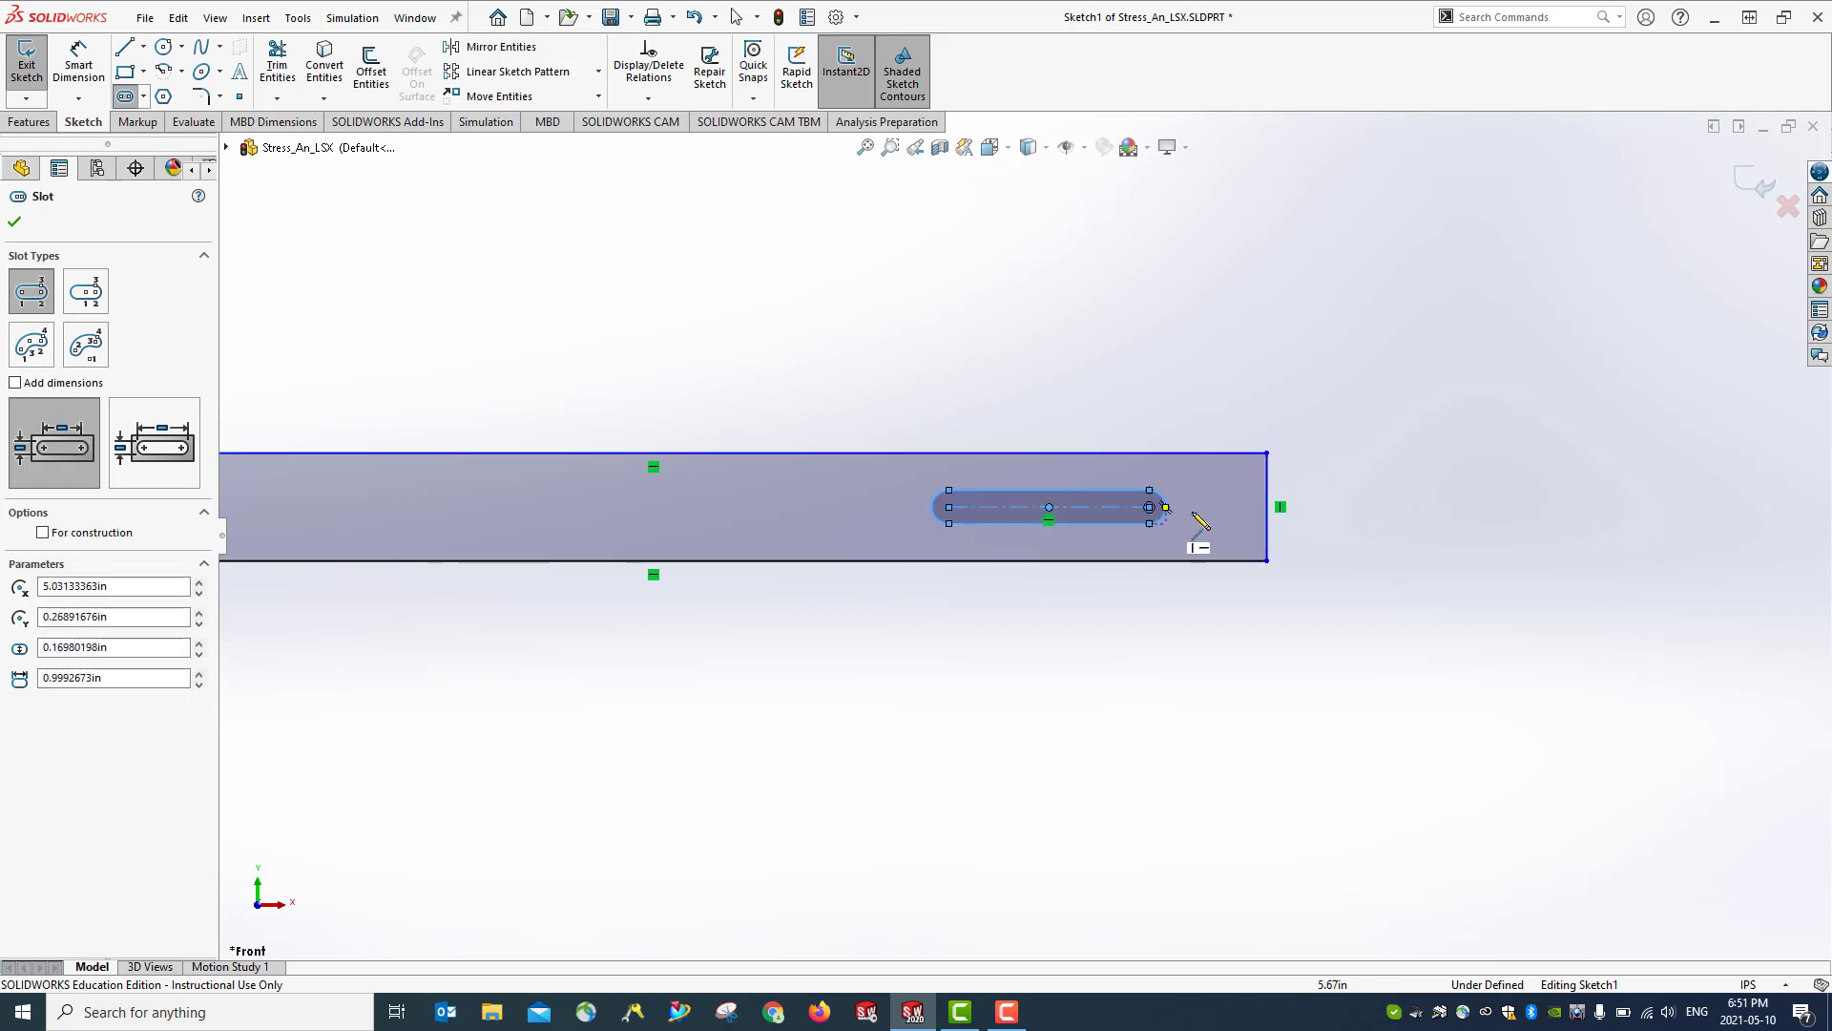
# Sketch two circles on the rectangle's horizontal midline near the origin end, with radii of about 0.13 in and 0.14 in
pyautogui.scroll(2, 1288, 535)
pyautogui.scroll(2, 1023, 535)
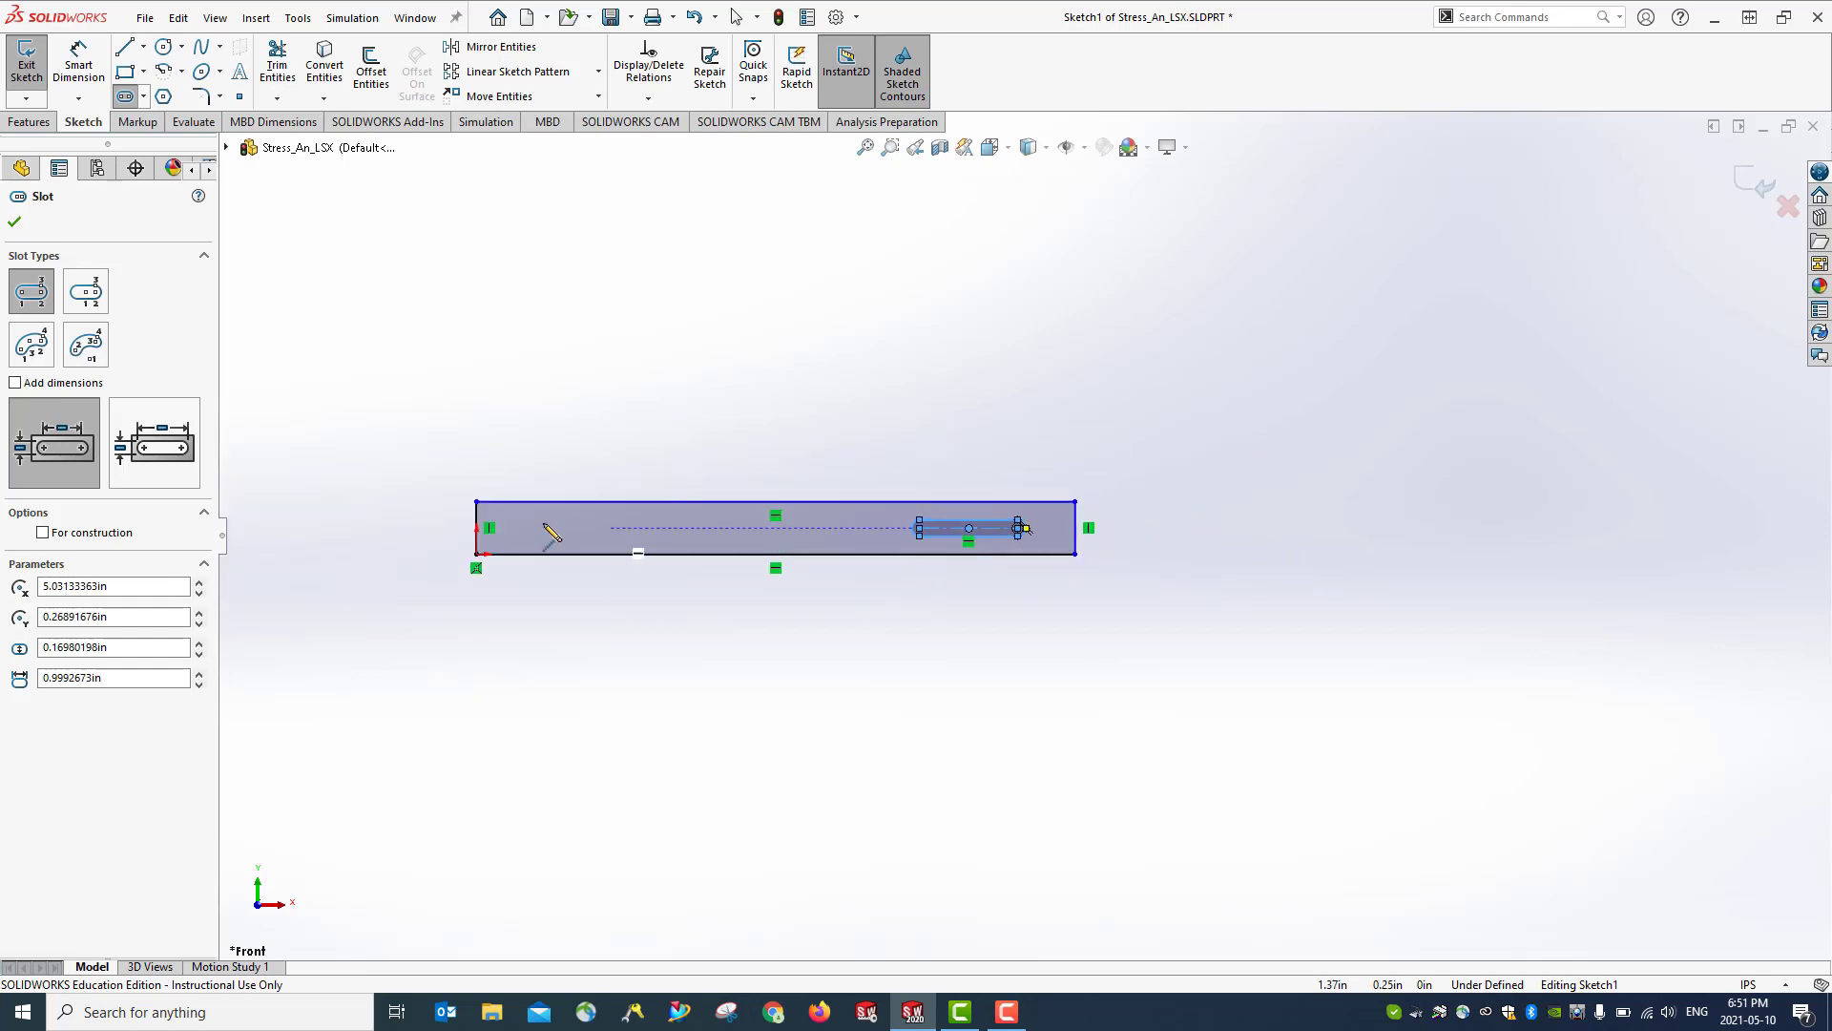
pyautogui.scroll(1, 1023, 536)
pyautogui.click(166, 48)
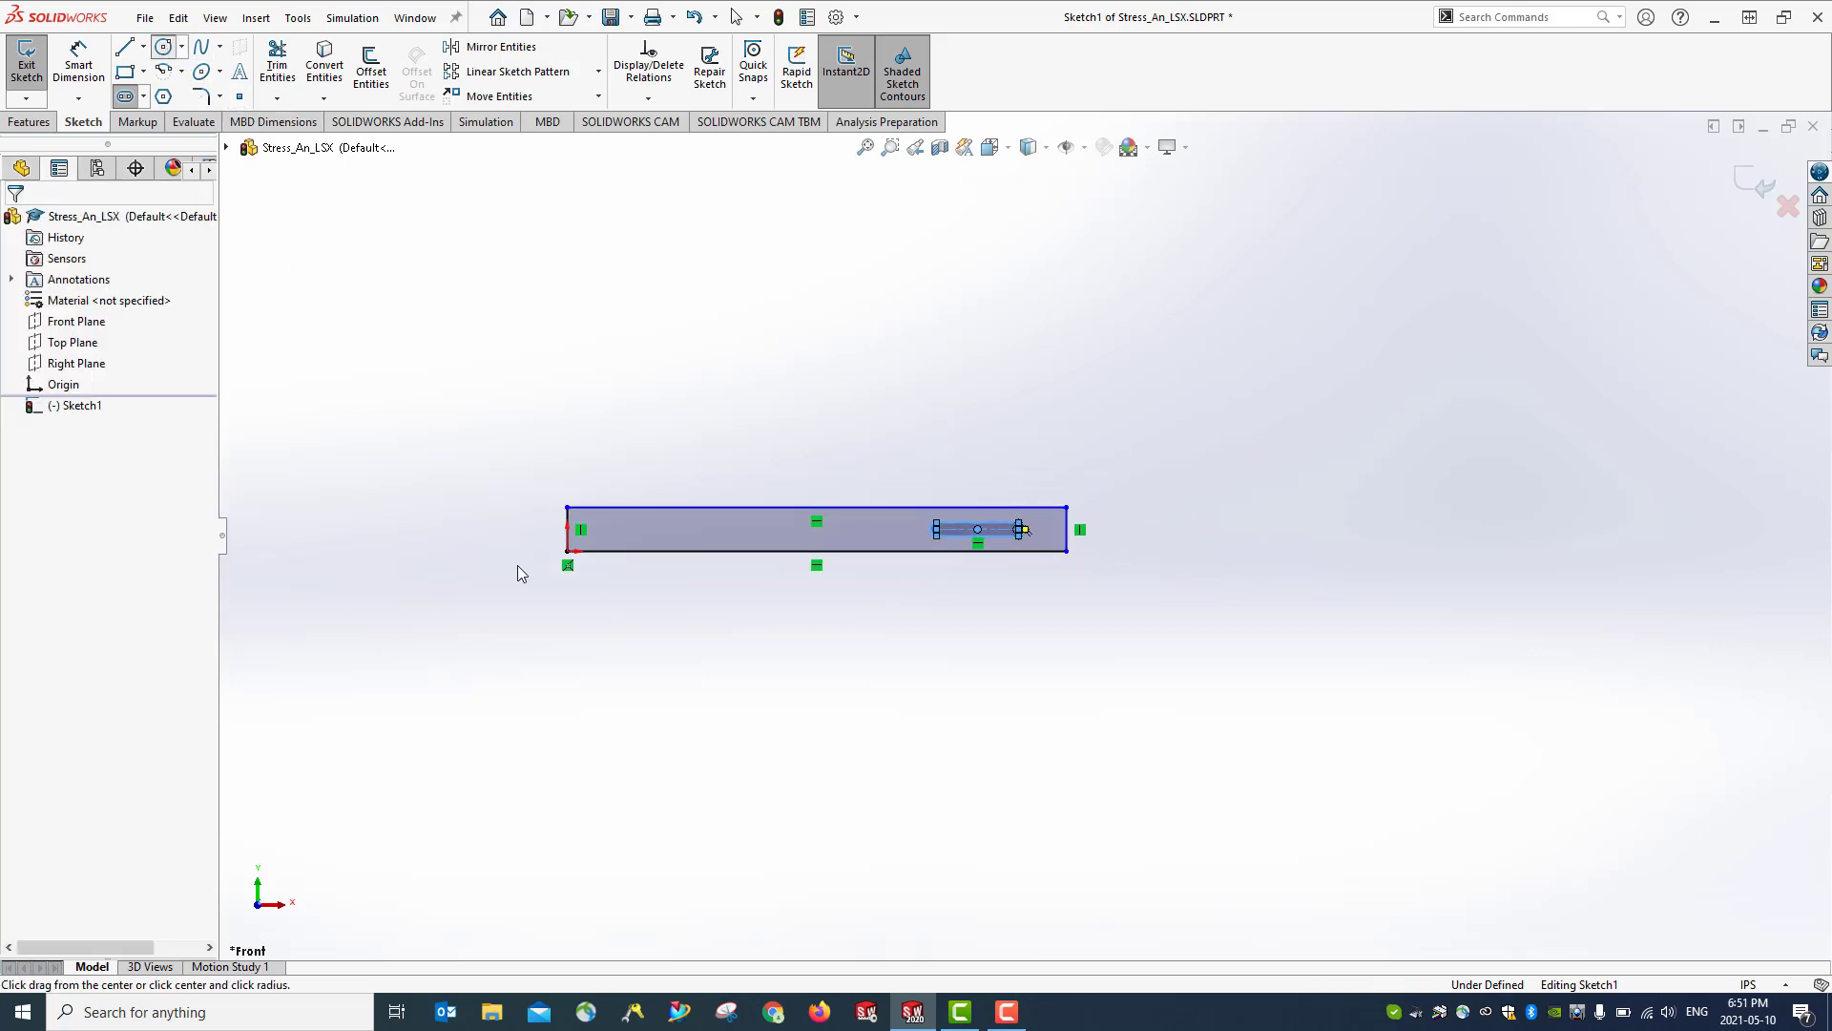
pyautogui.scroll(-2, 964, 580)
pyautogui.scroll(-3, 1216, 439)
pyautogui.scroll(-2, 1112, 510)
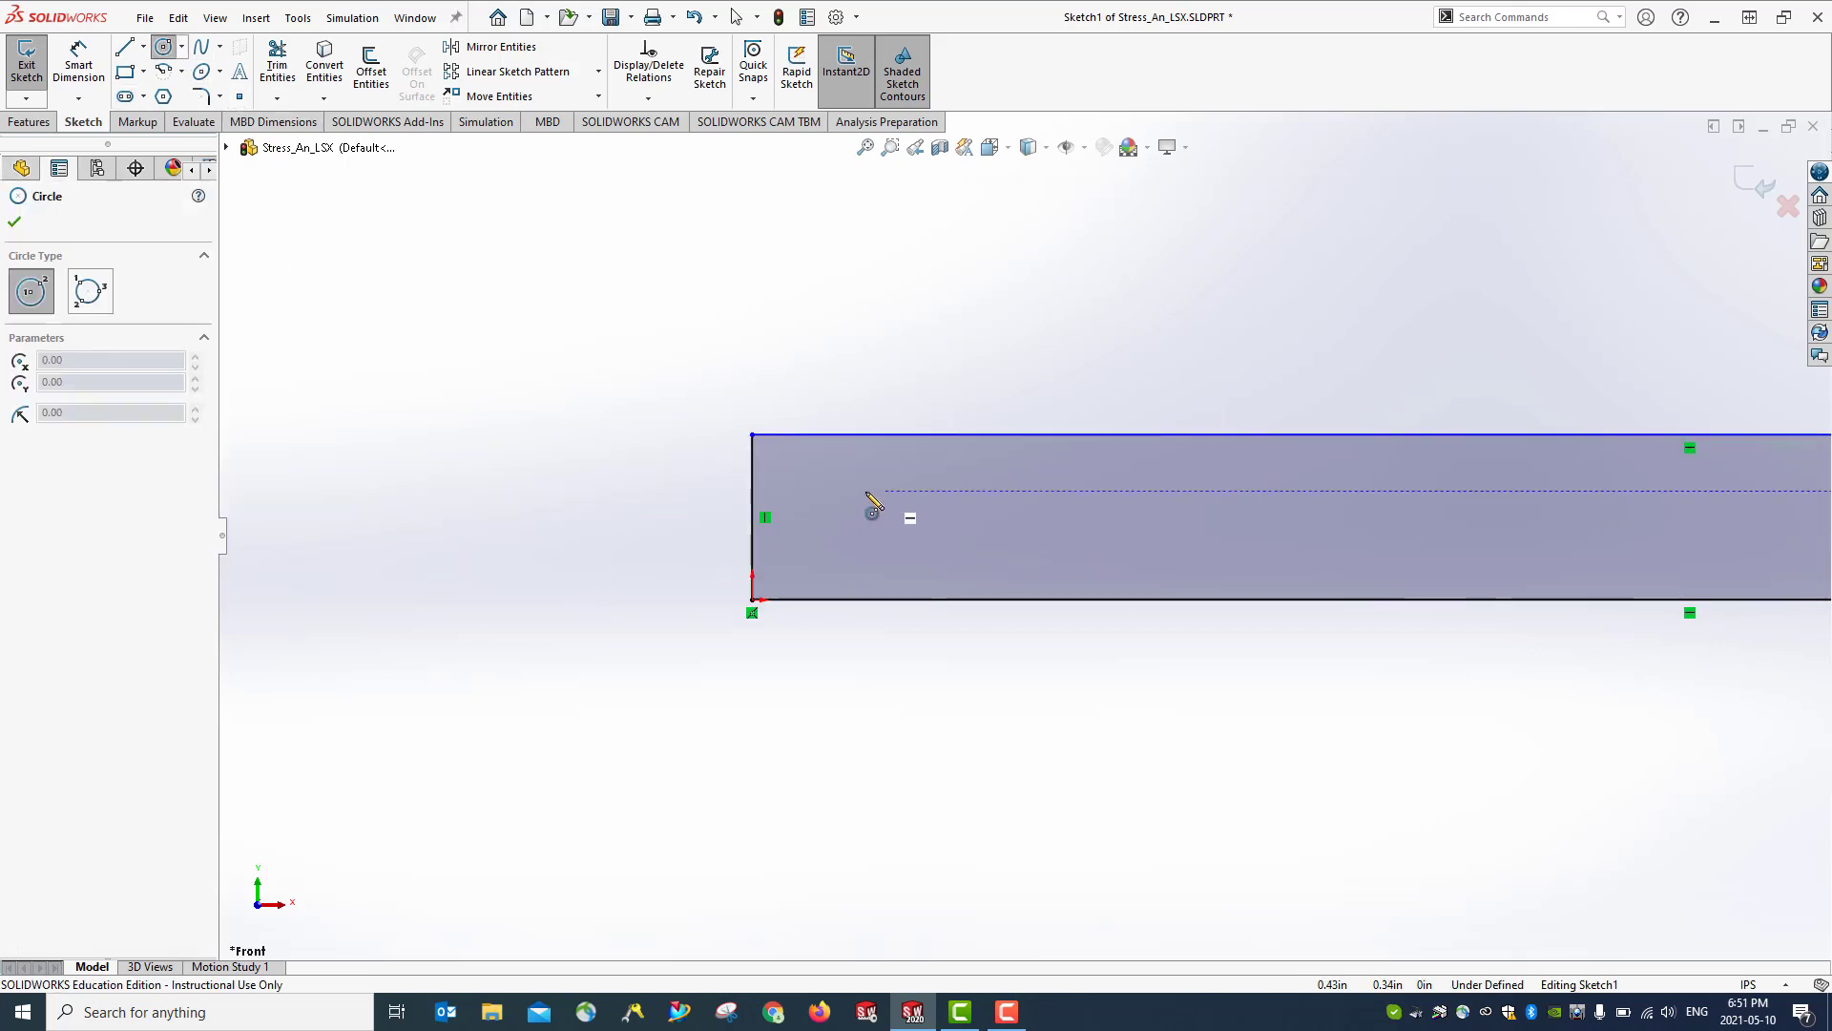
pyautogui.scroll(-3, 836, 523)
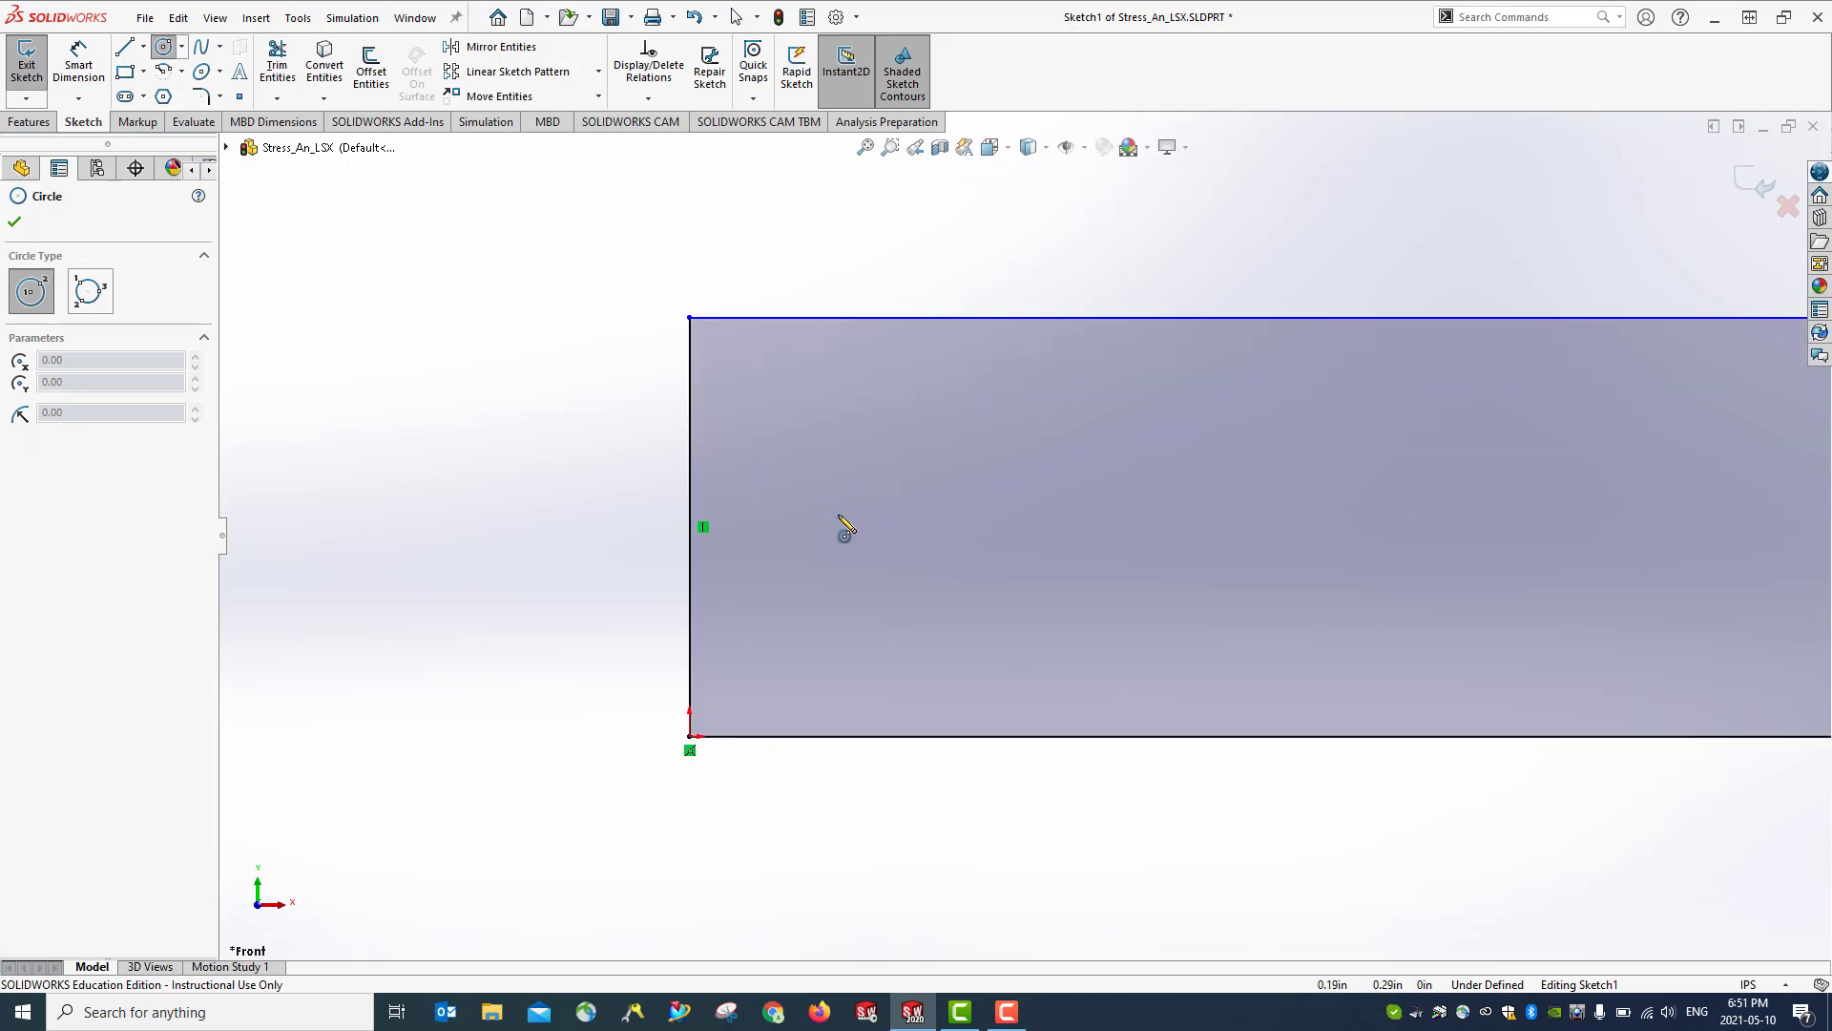
pyautogui.scroll(6, 868, 530)
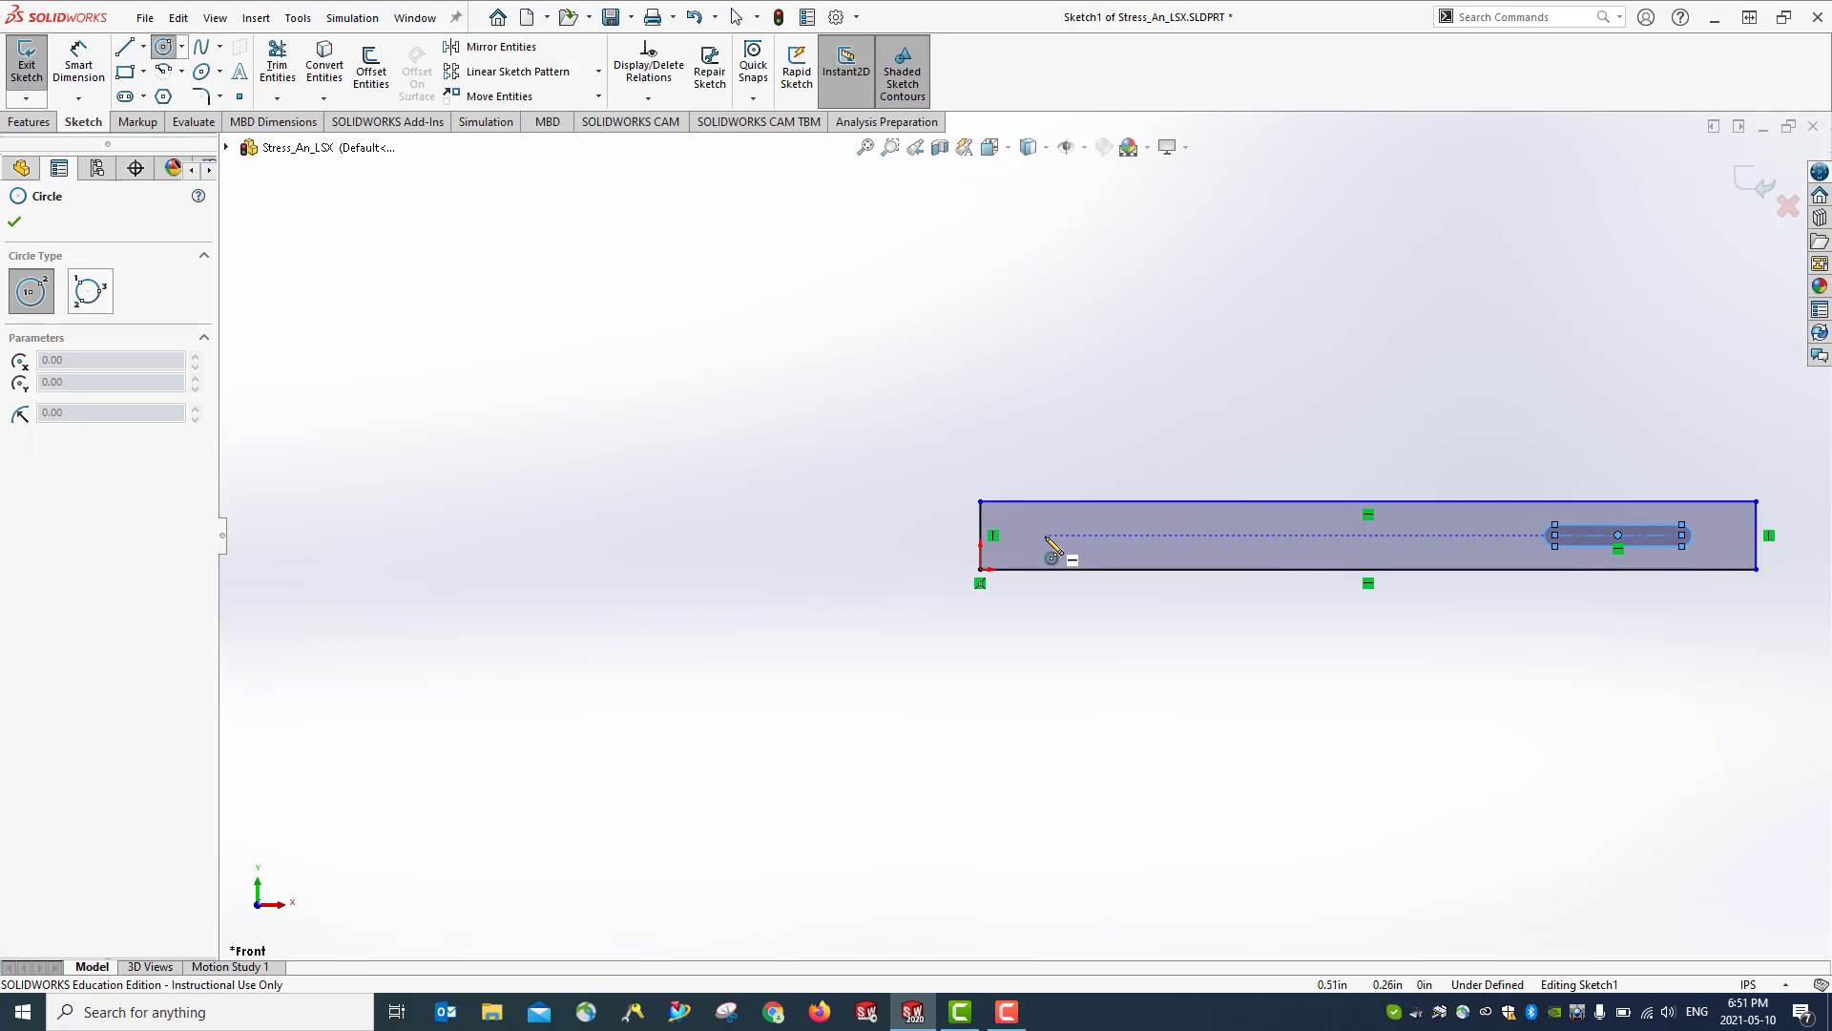
pyautogui.click(1047, 536)
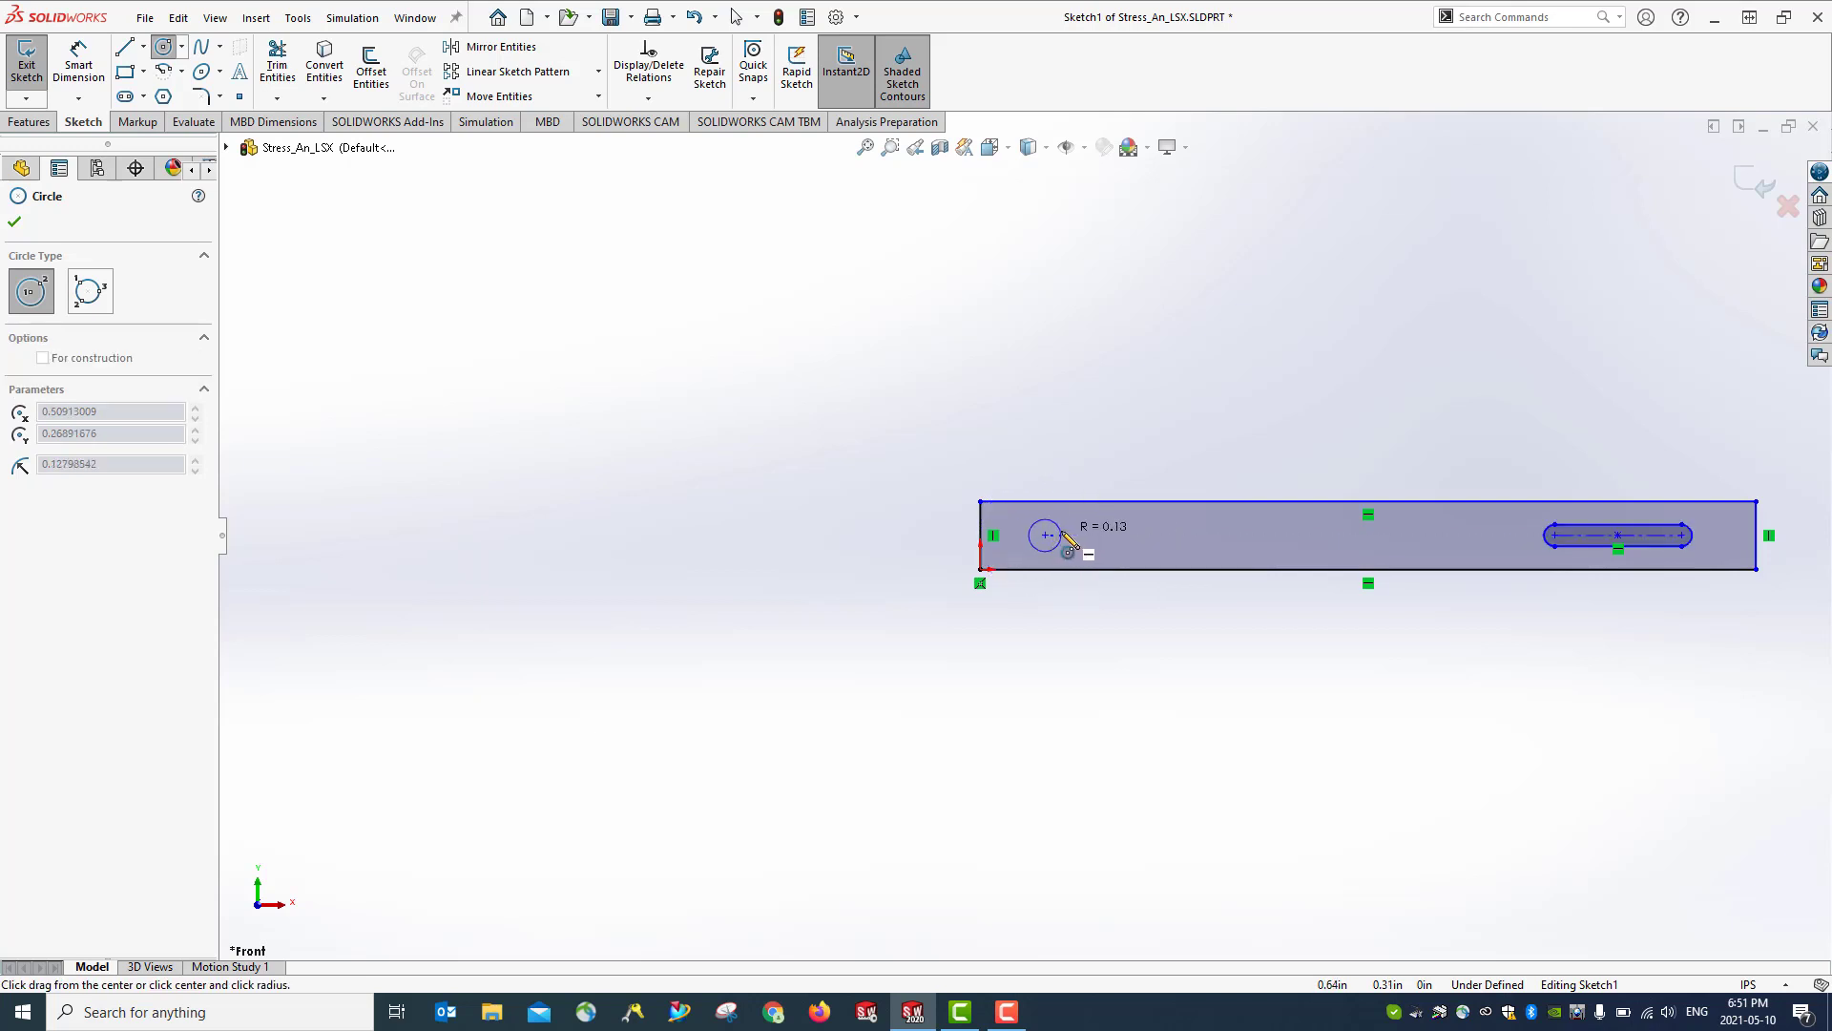
pyautogui.click(1062, 536)
pyautogui.click(1126, 536)
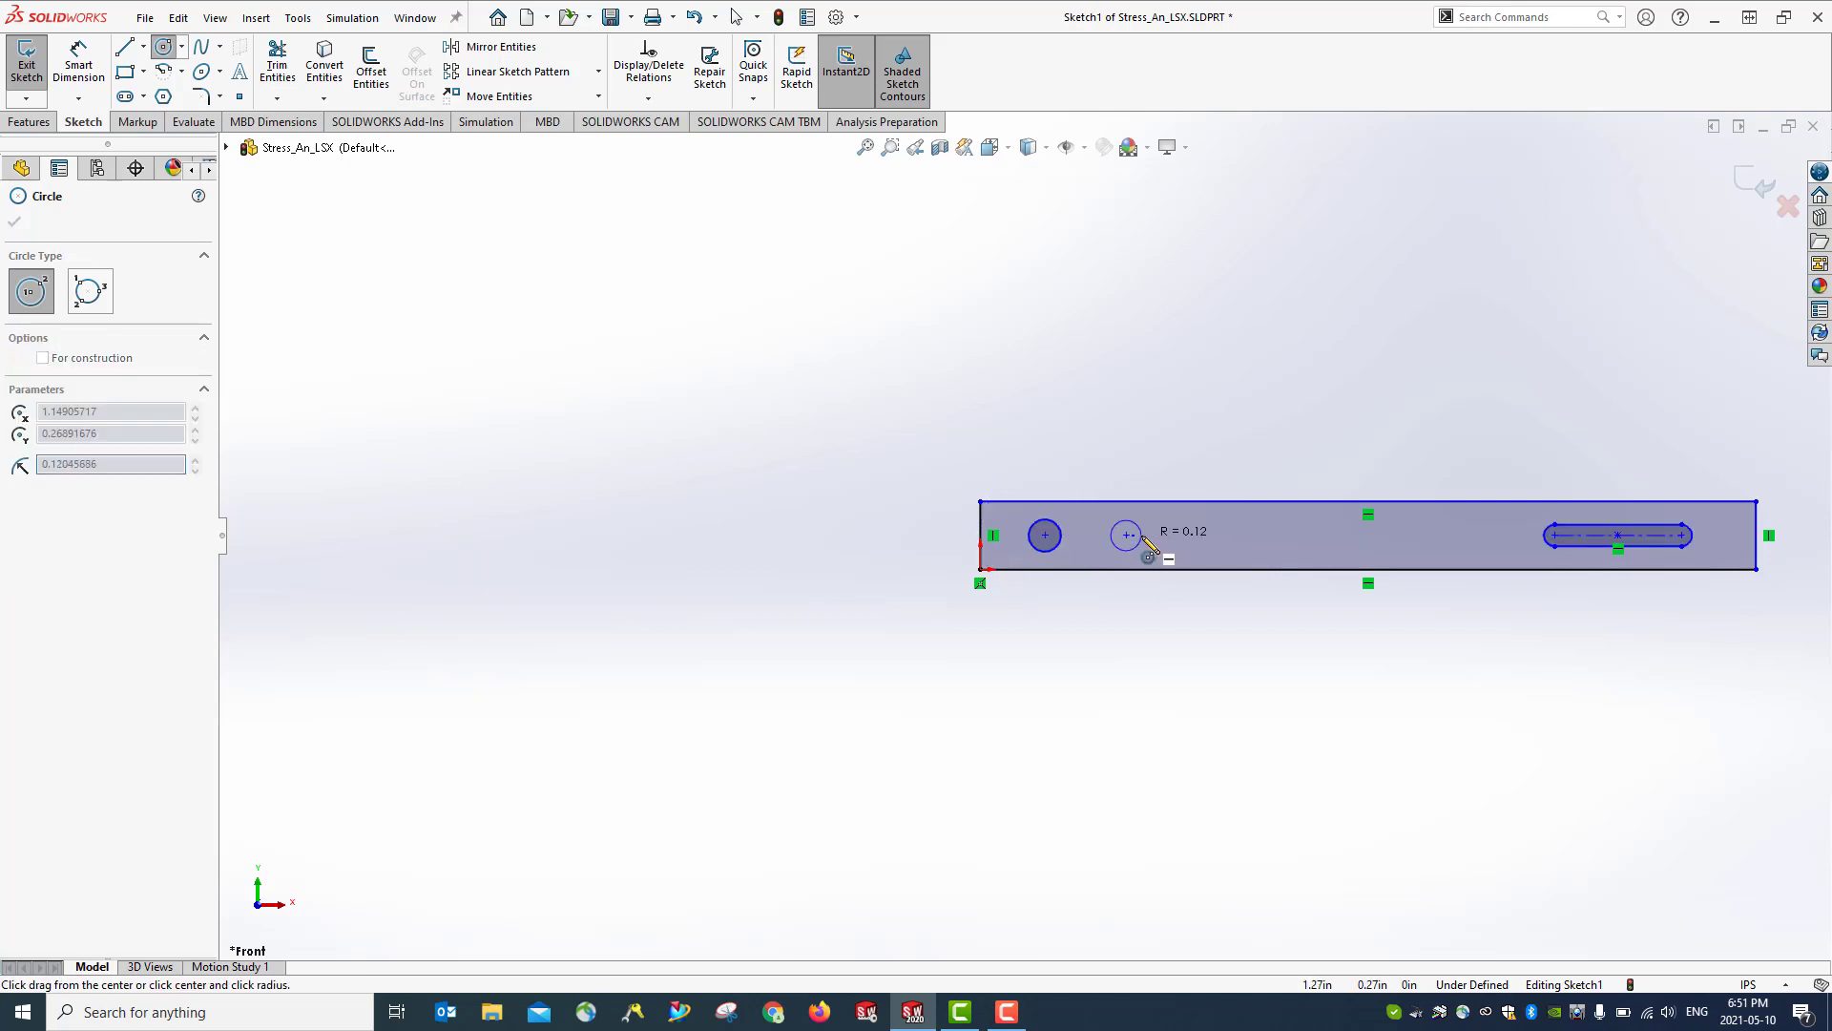
pyautogui.click(1148, 540)
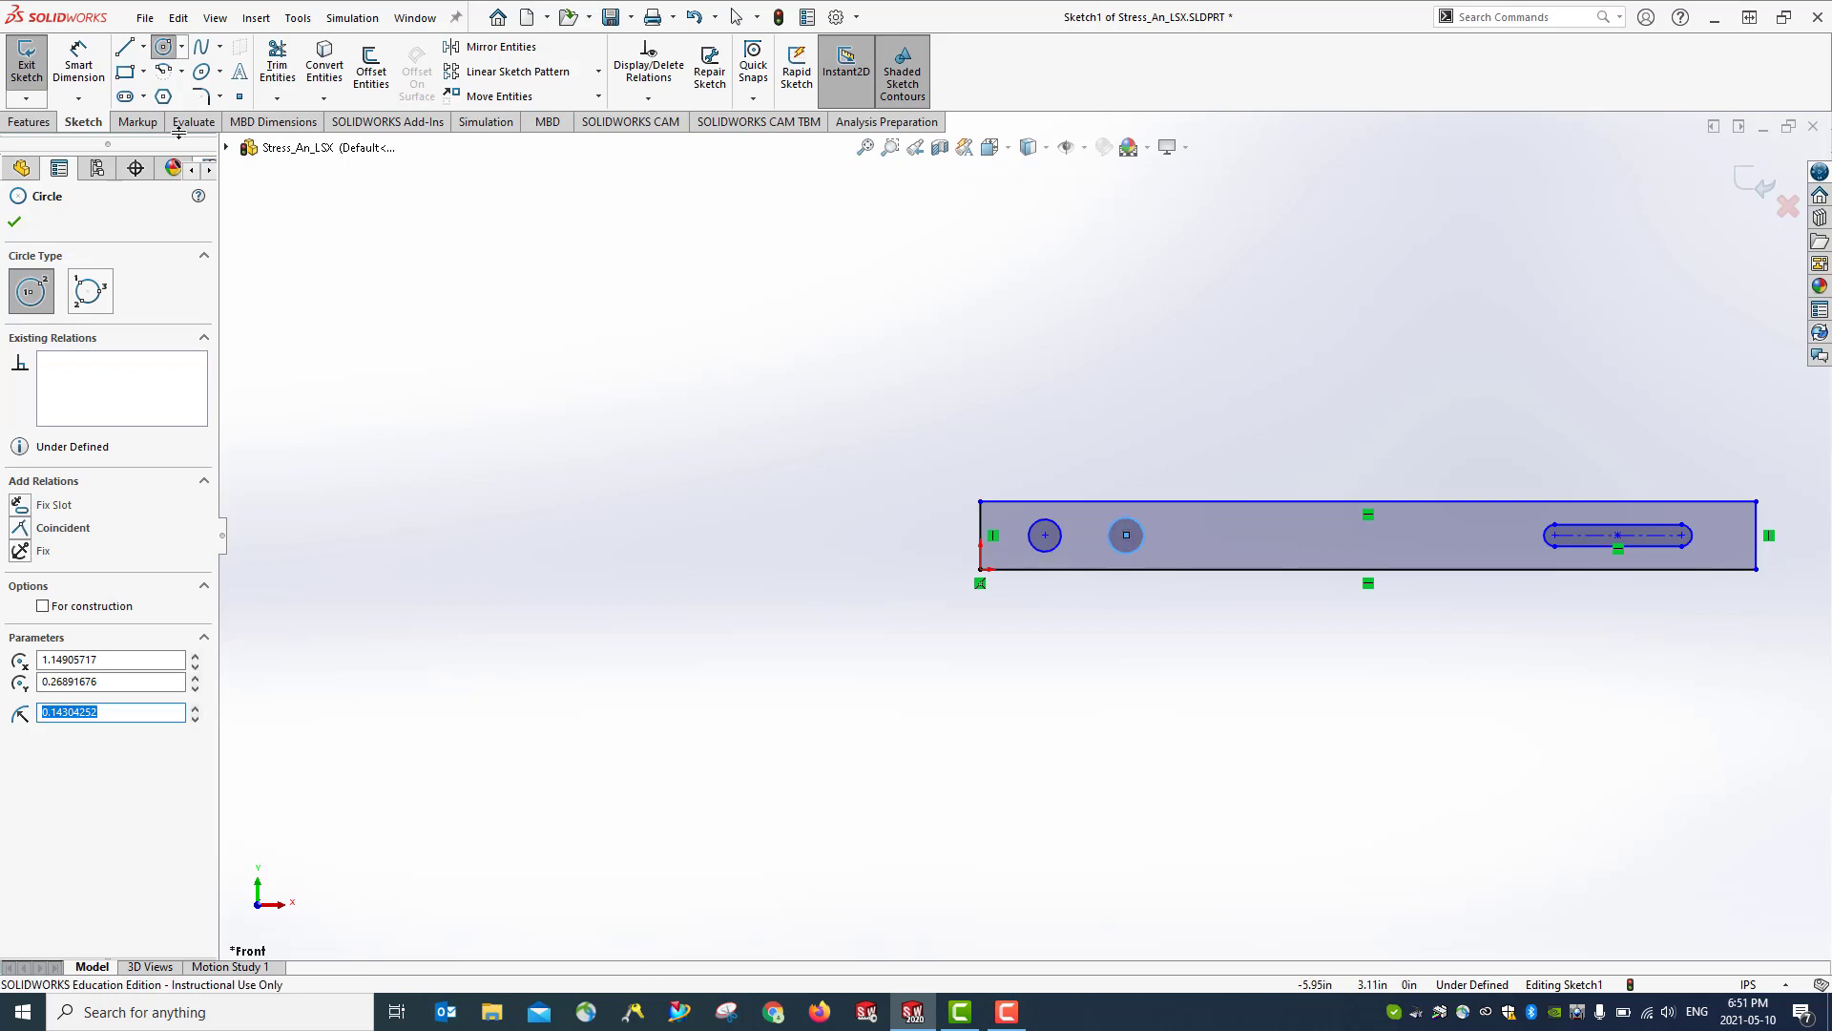
# Dimension the rectangle's lower edge and set its length to 10 in
pyautogui.click(79, 63)
pyautogui.click(1279, 571)
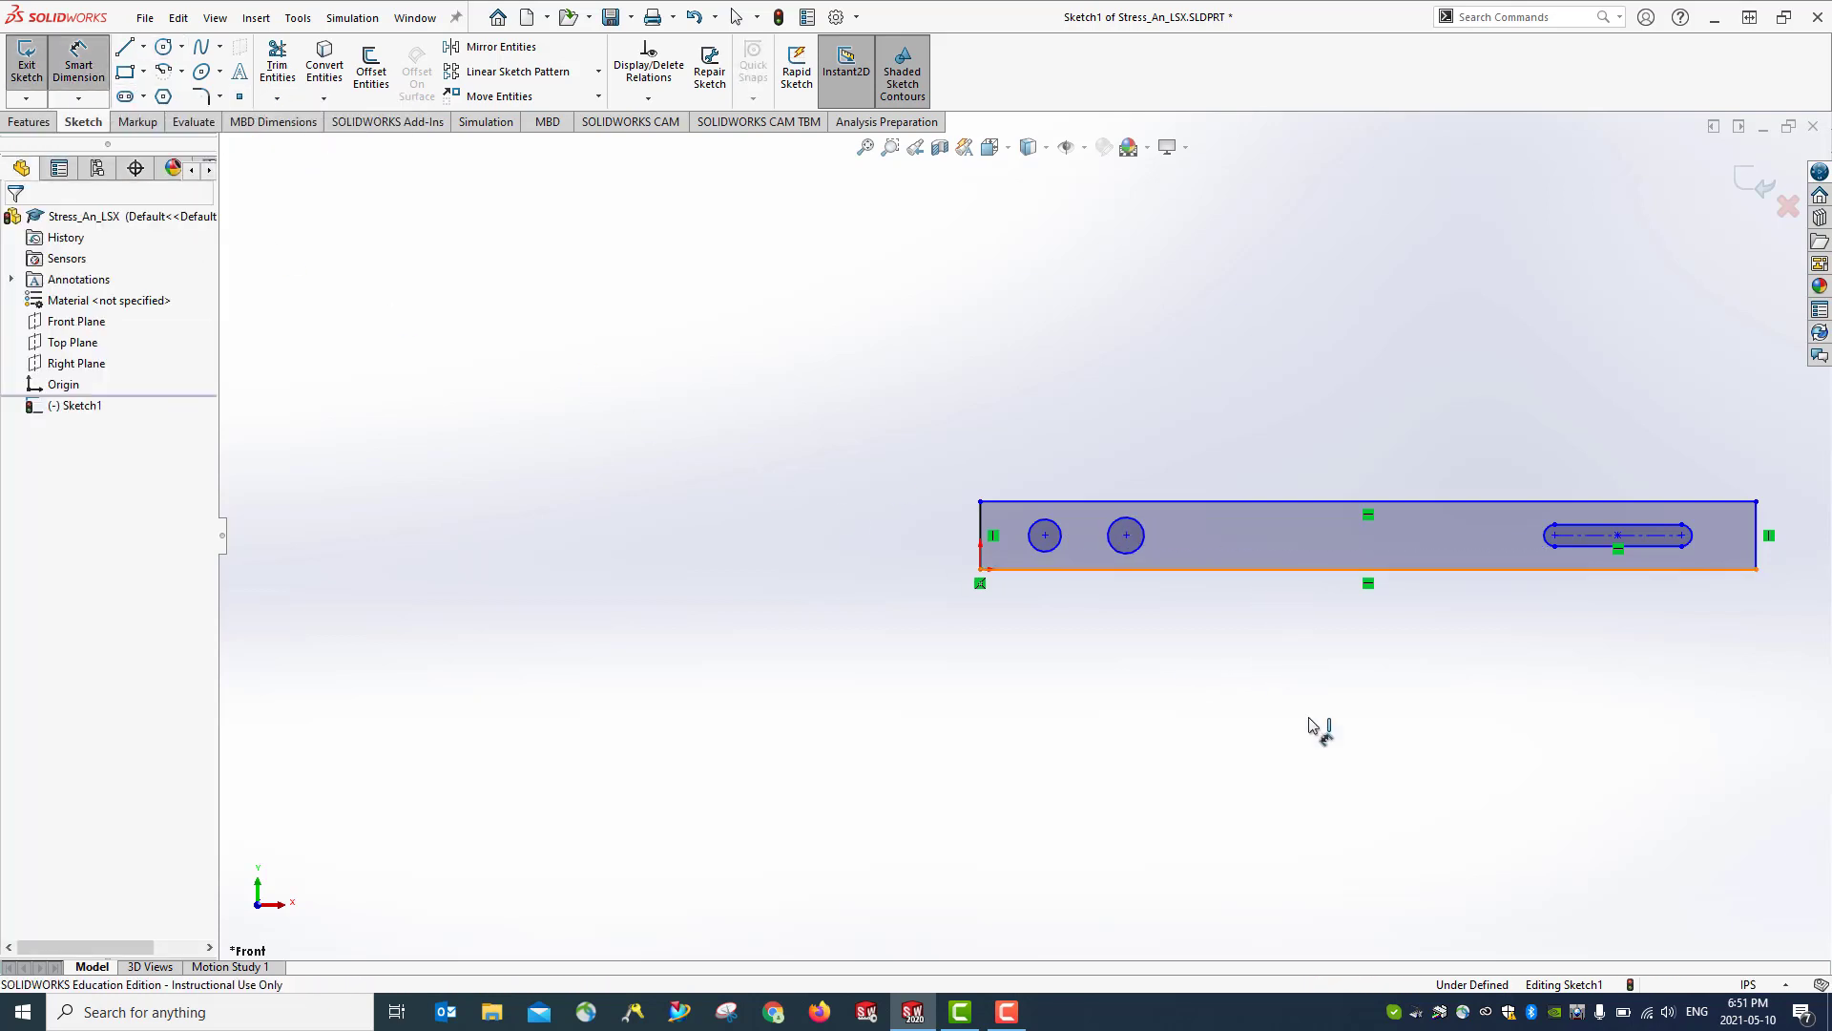
pyautogui.click(1315, 759)
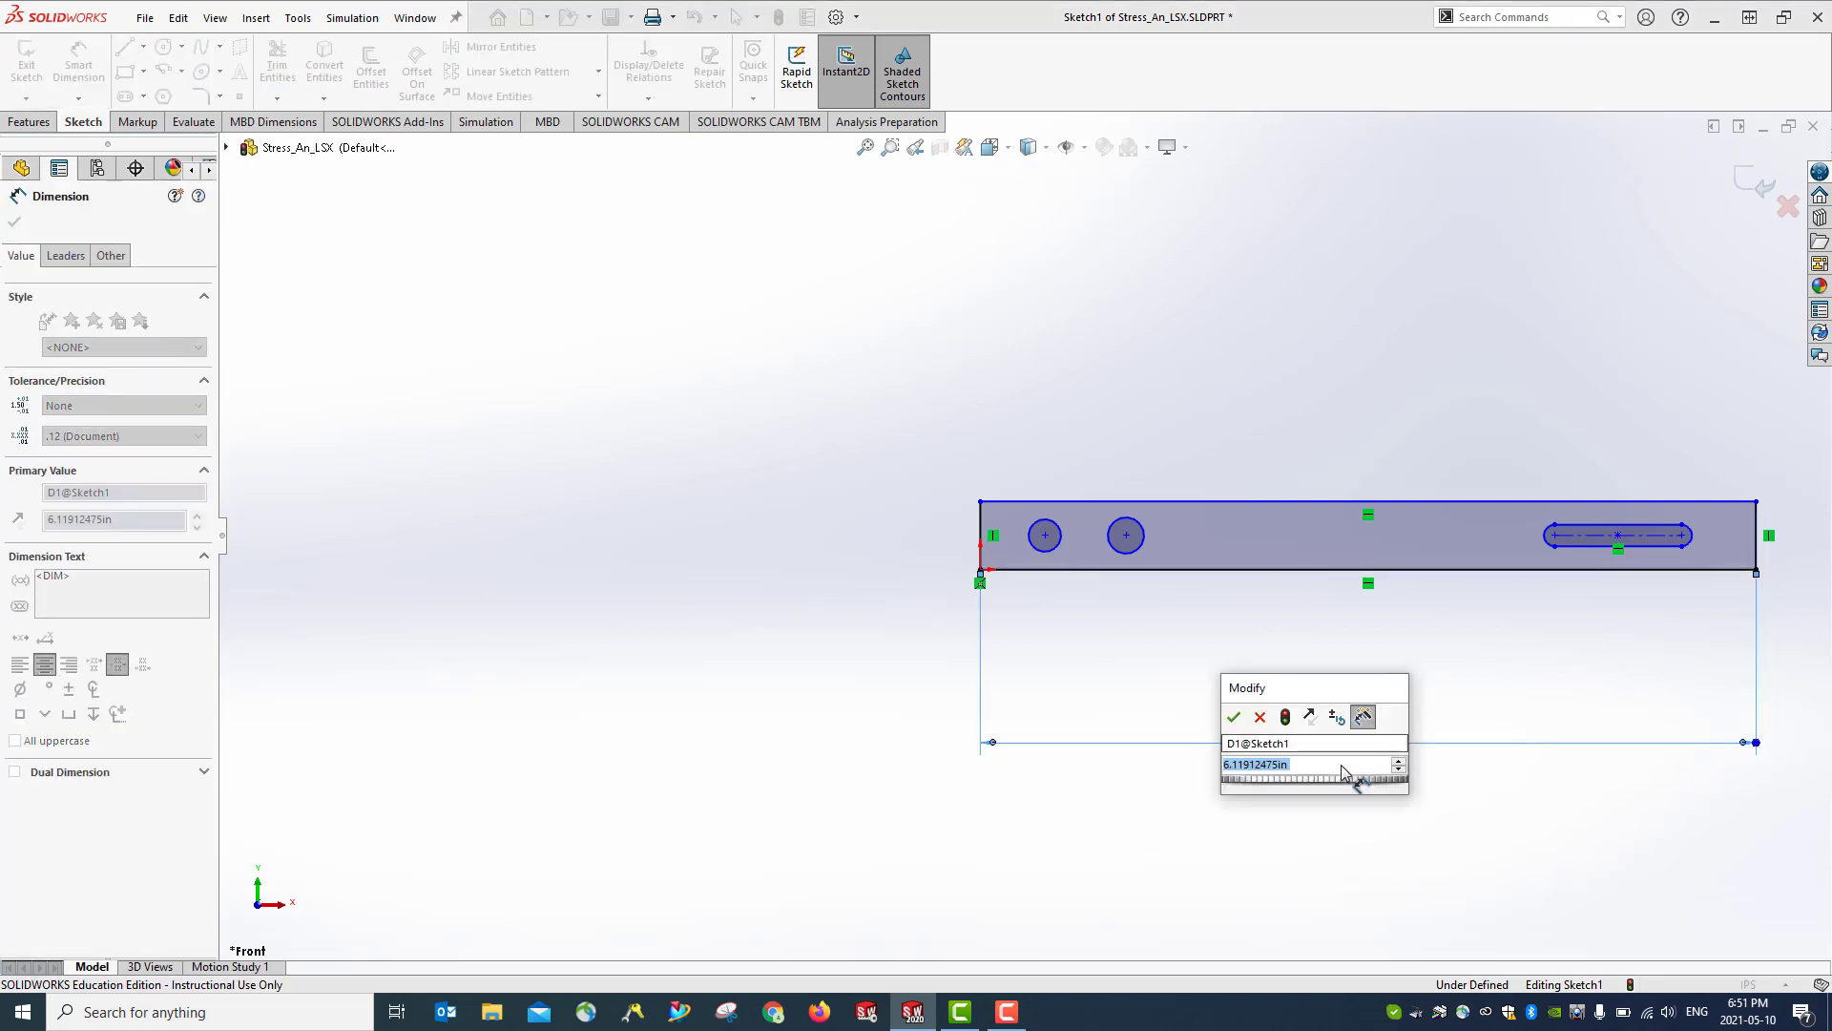
pyautogui.click(1342, 764)
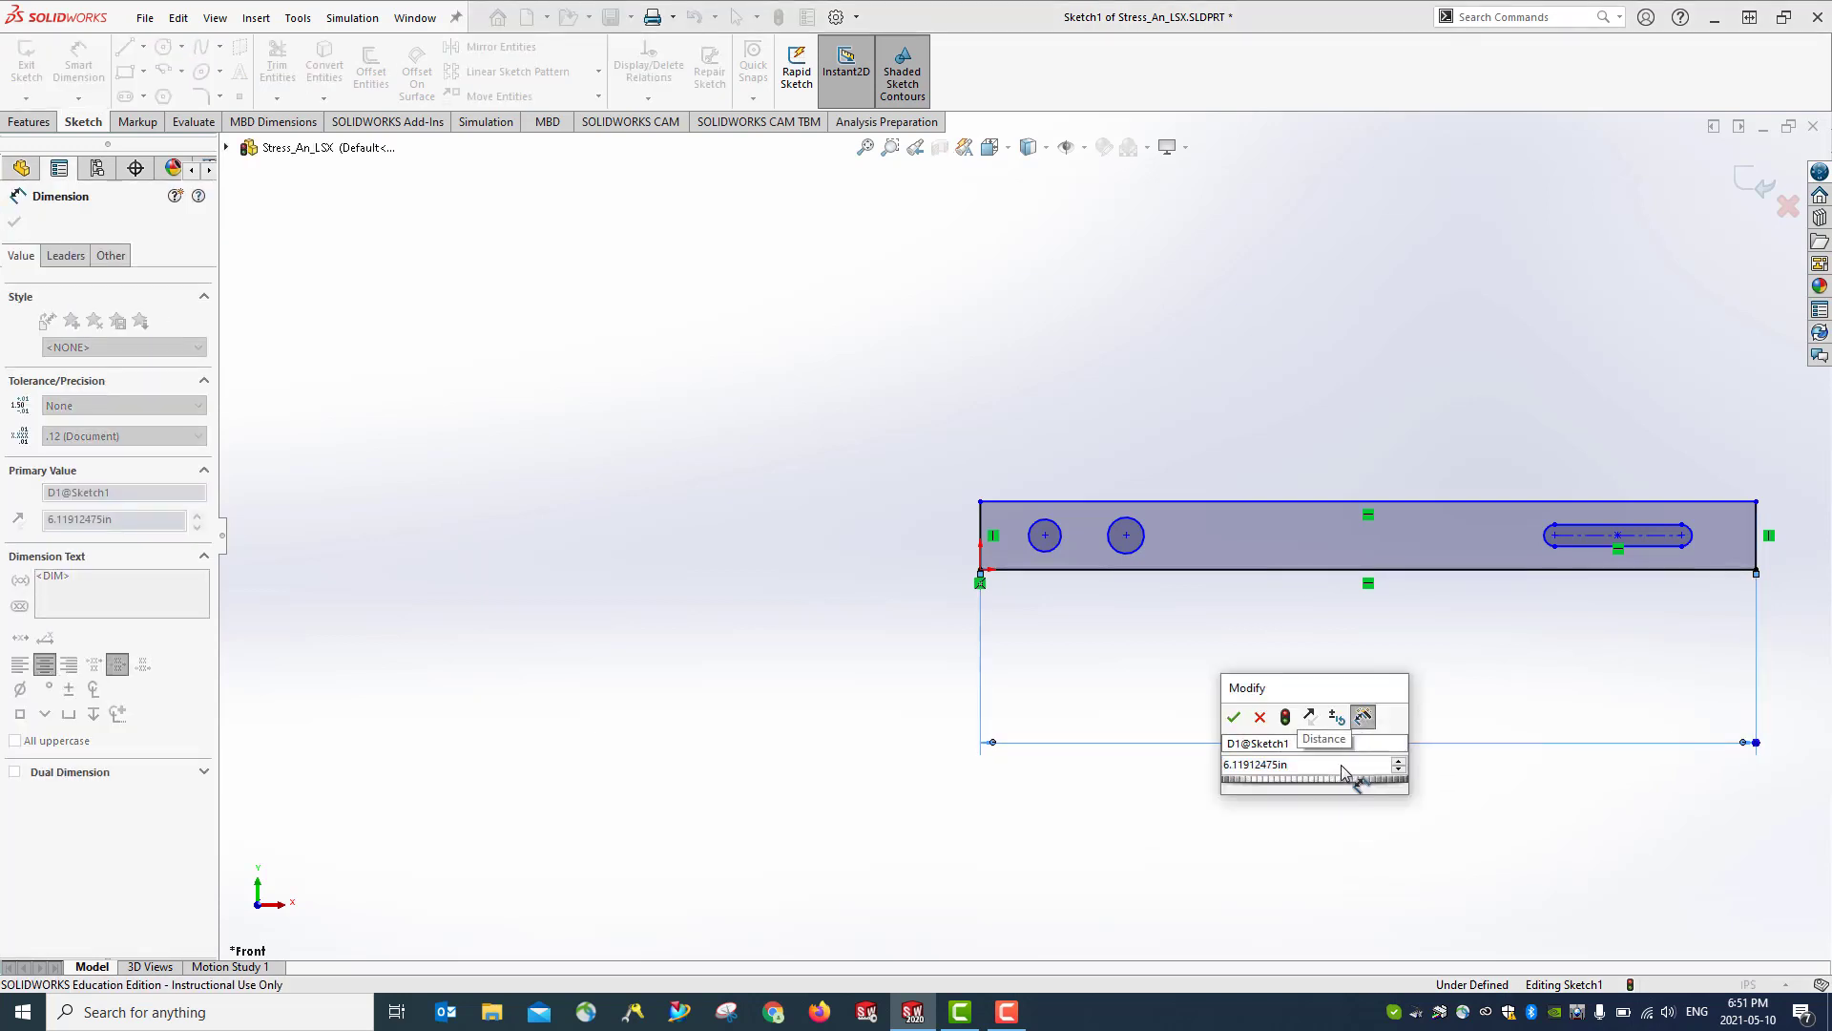
pyautogui.doubleClick(1339, 764)
pyautogui.click(1339, 764)
pyautogui.doubleClick(1339, 764)
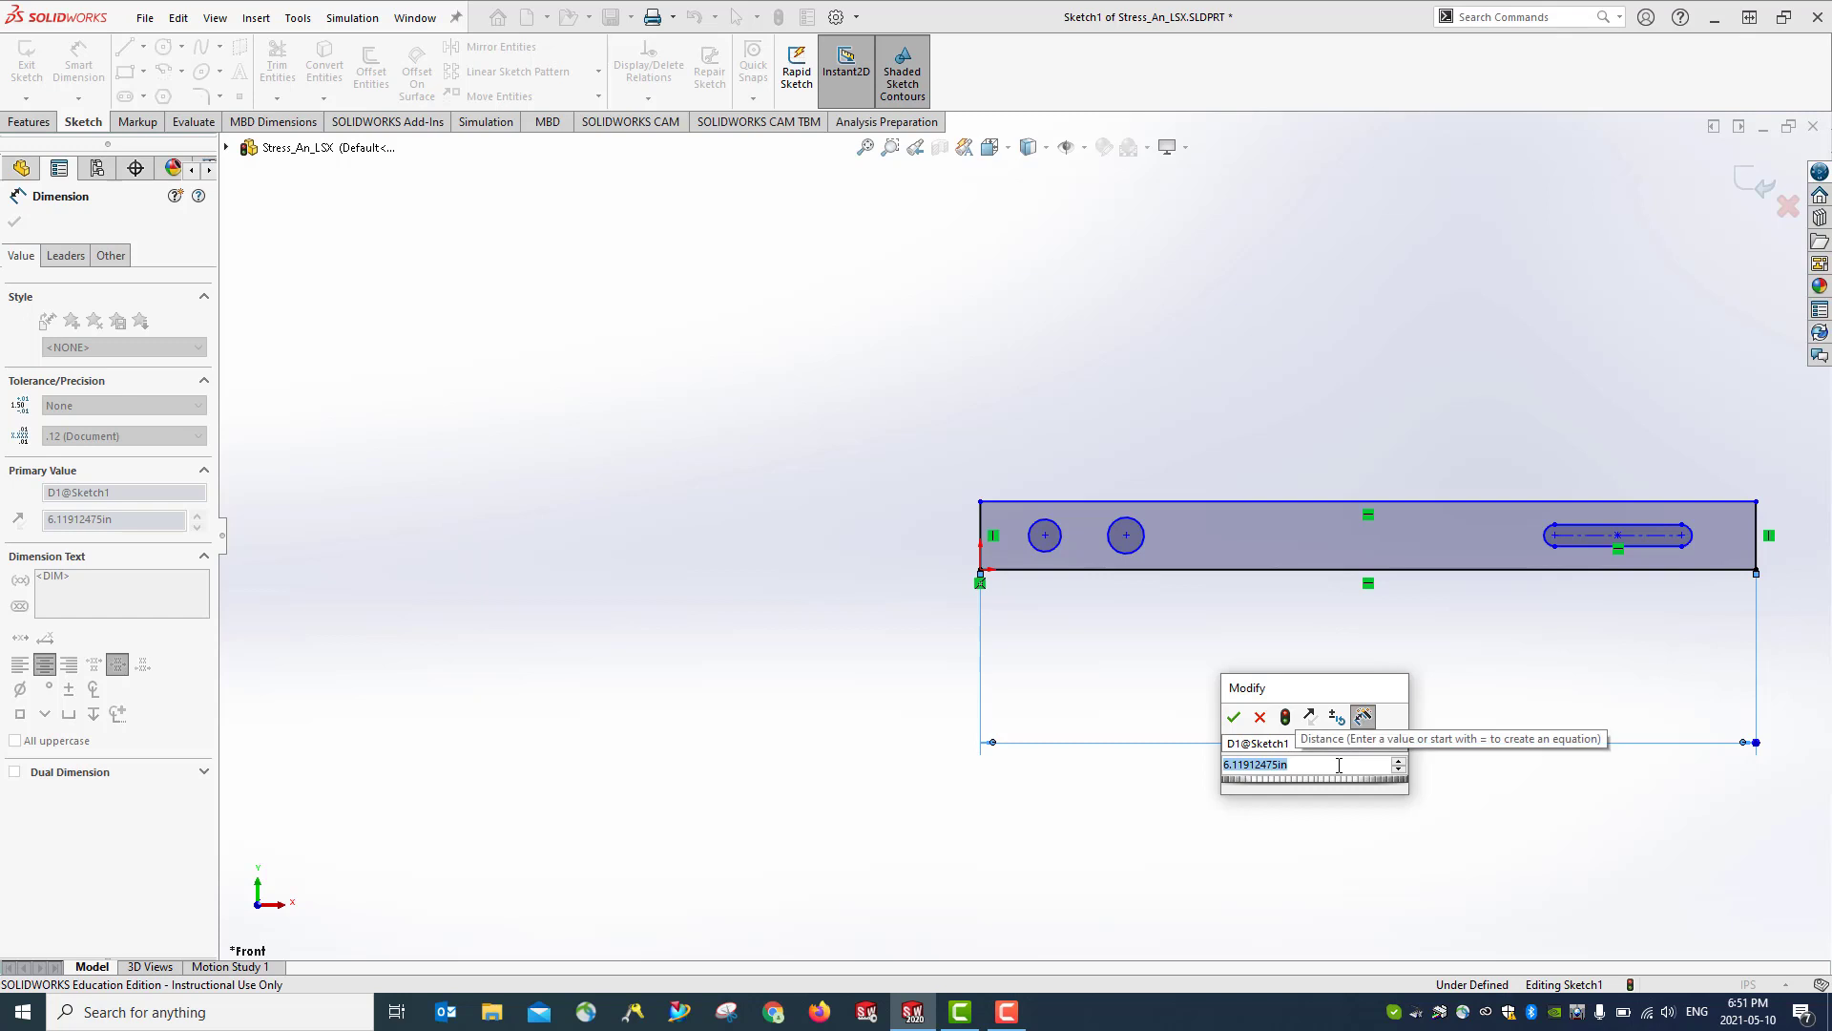
pyautogui.write('10')
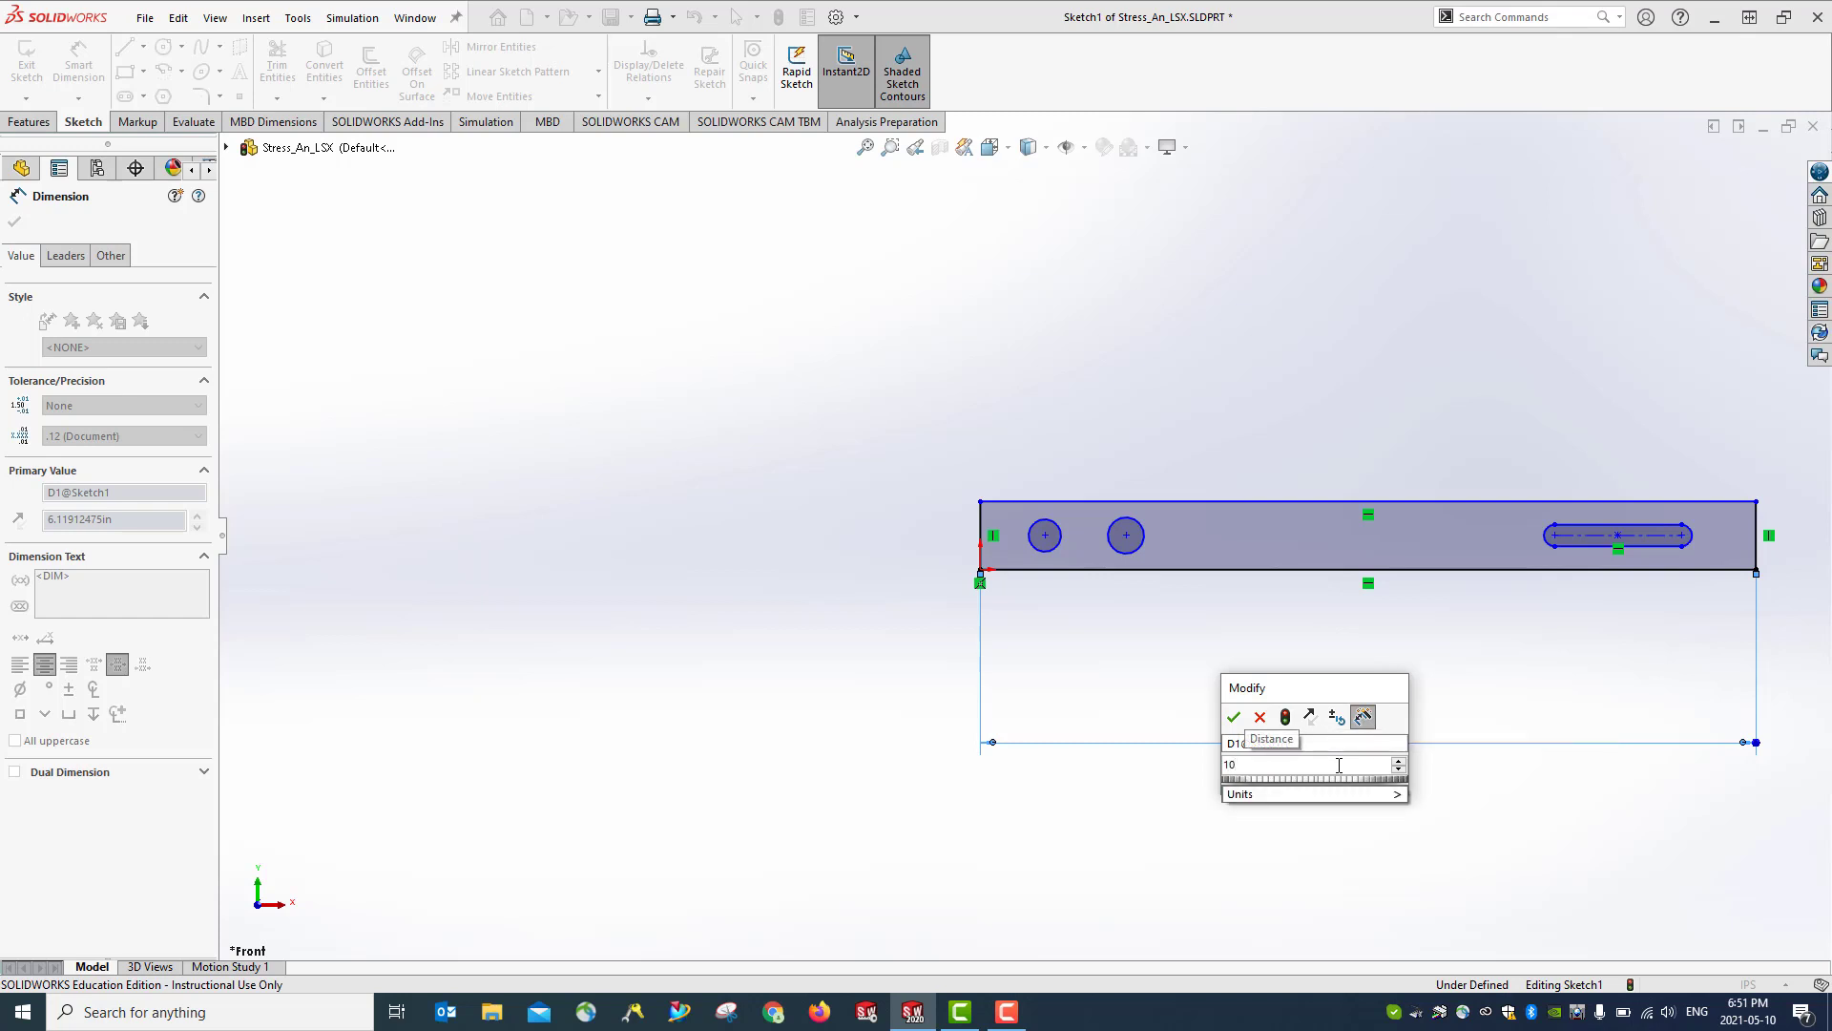
pyautogui.write(' in')
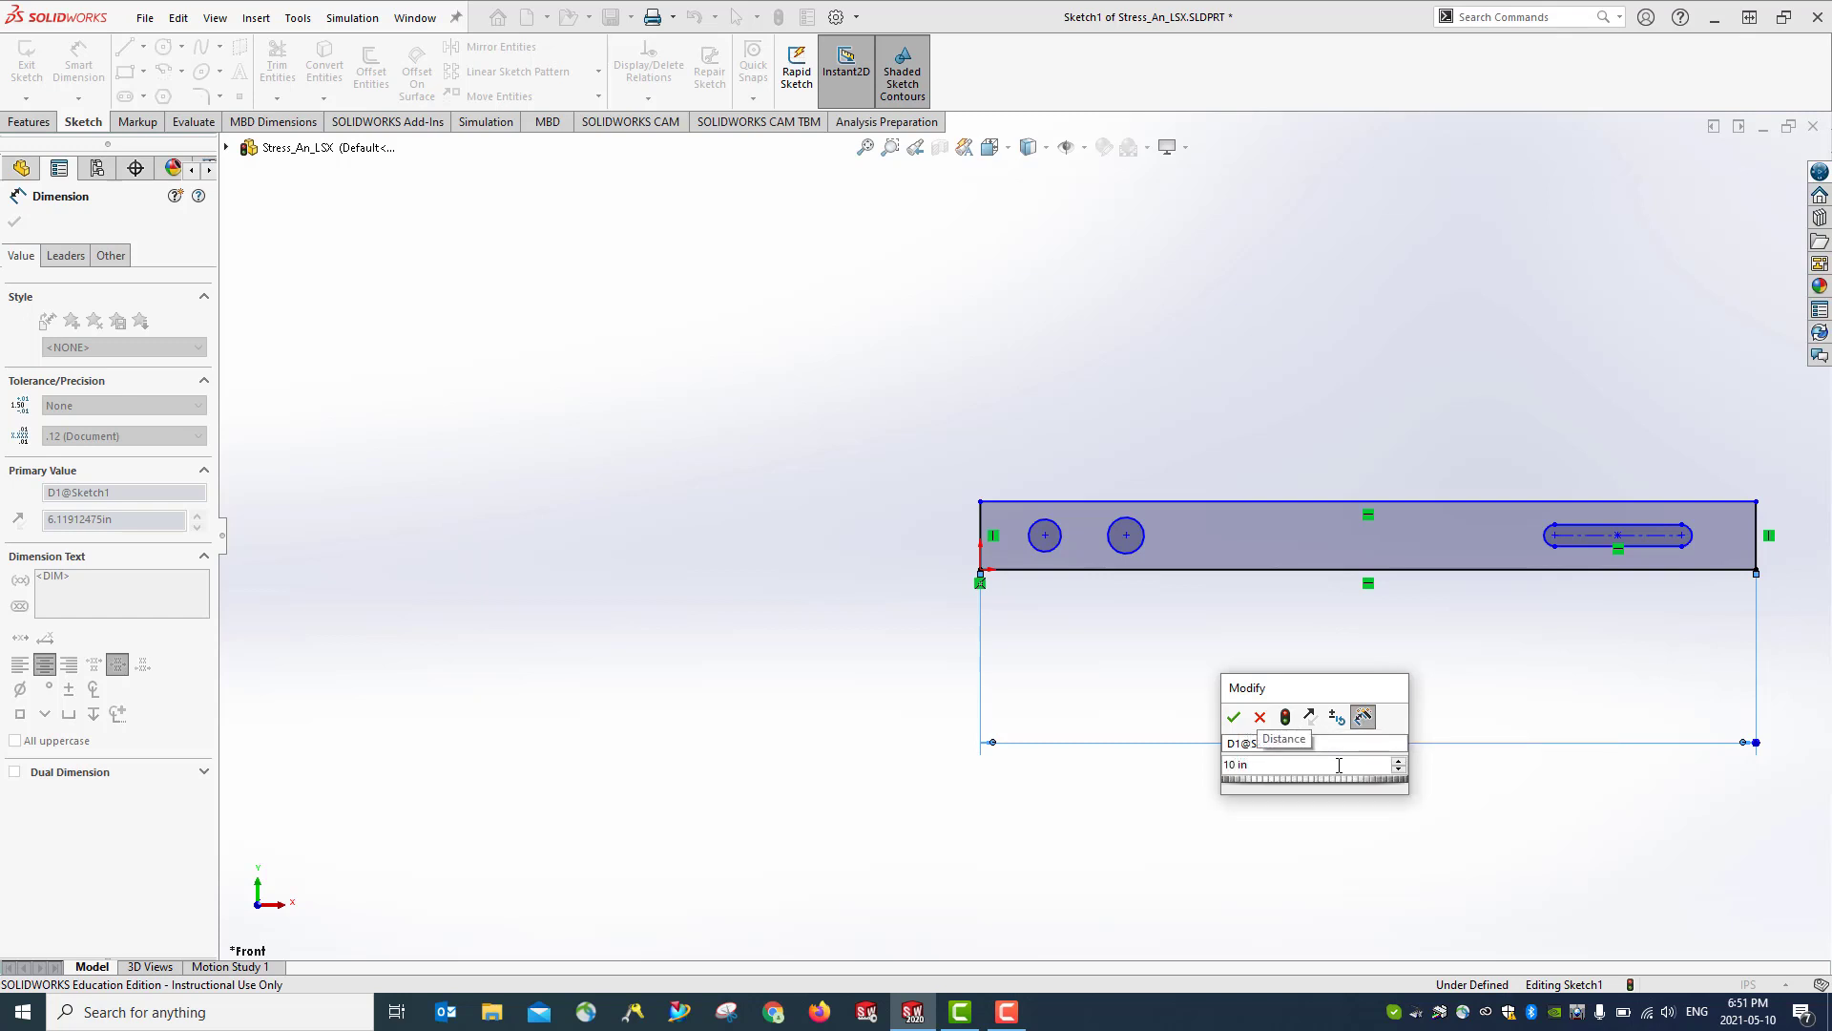
pyautogui.press('Return')
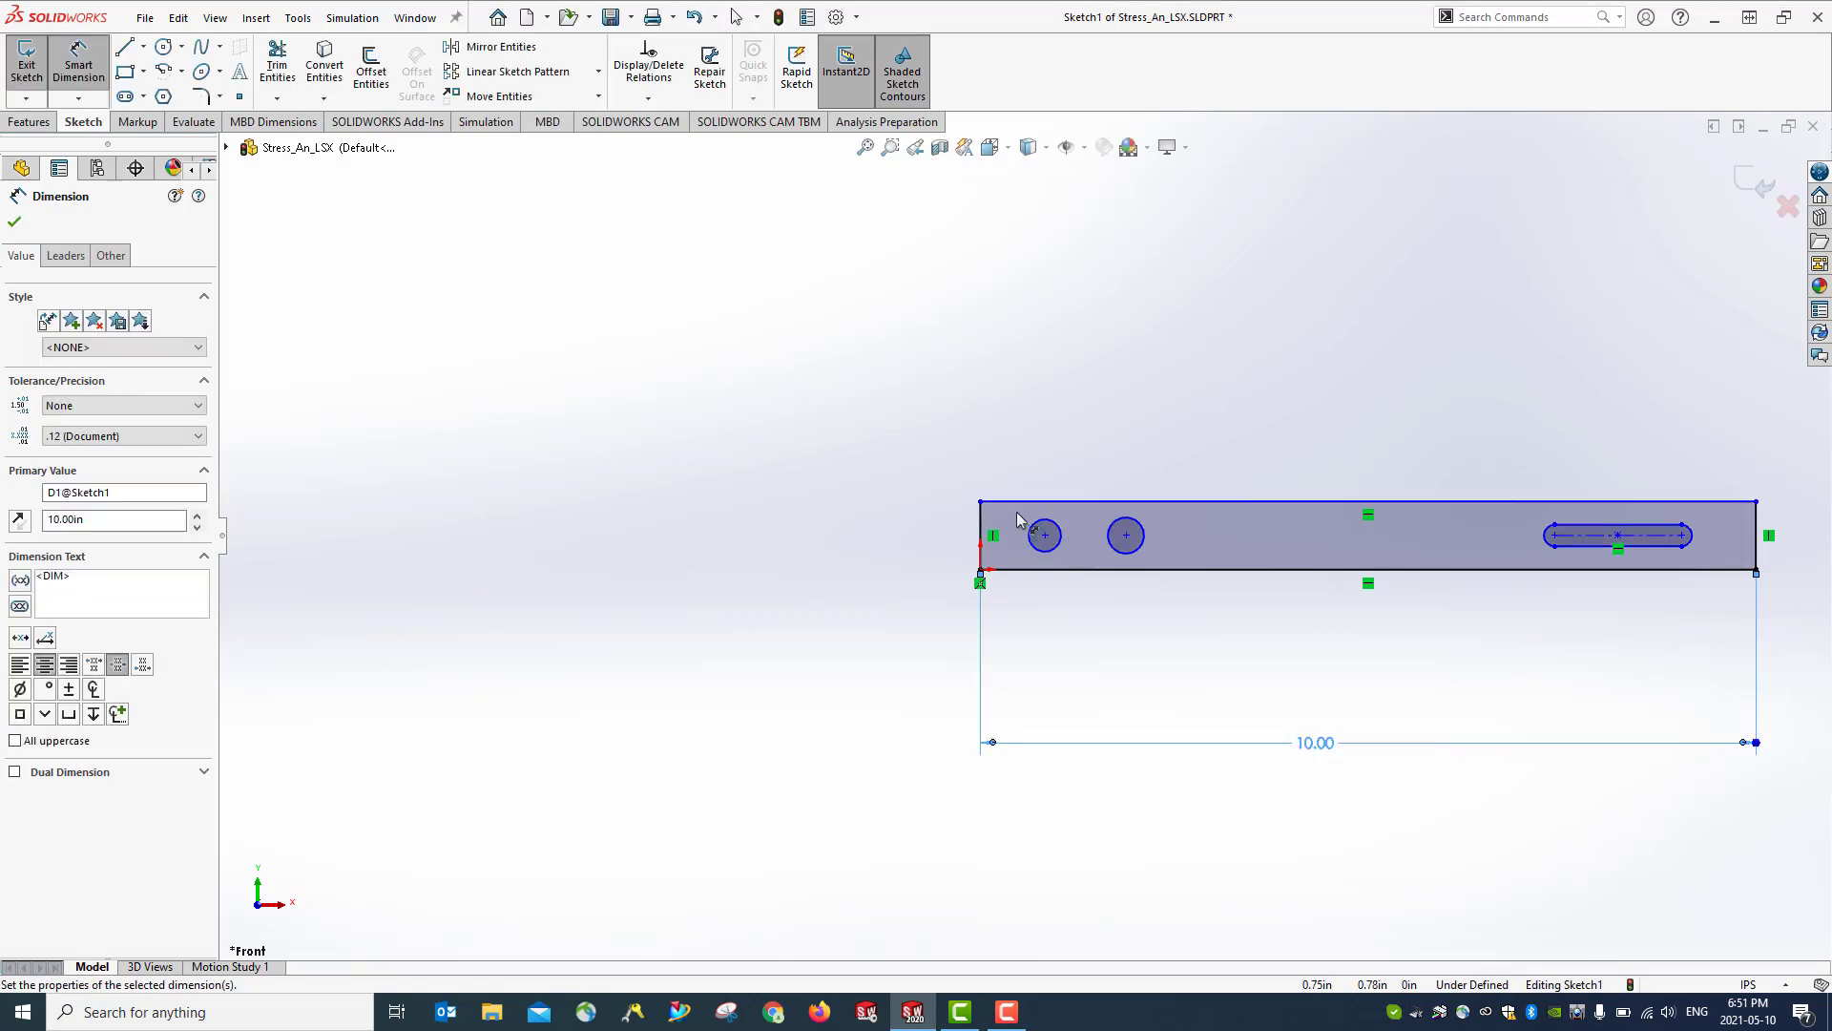
# Dimension the rectangle's vertical edge at the origin and set its height to 2 in
pyautogui.click(980, 534)
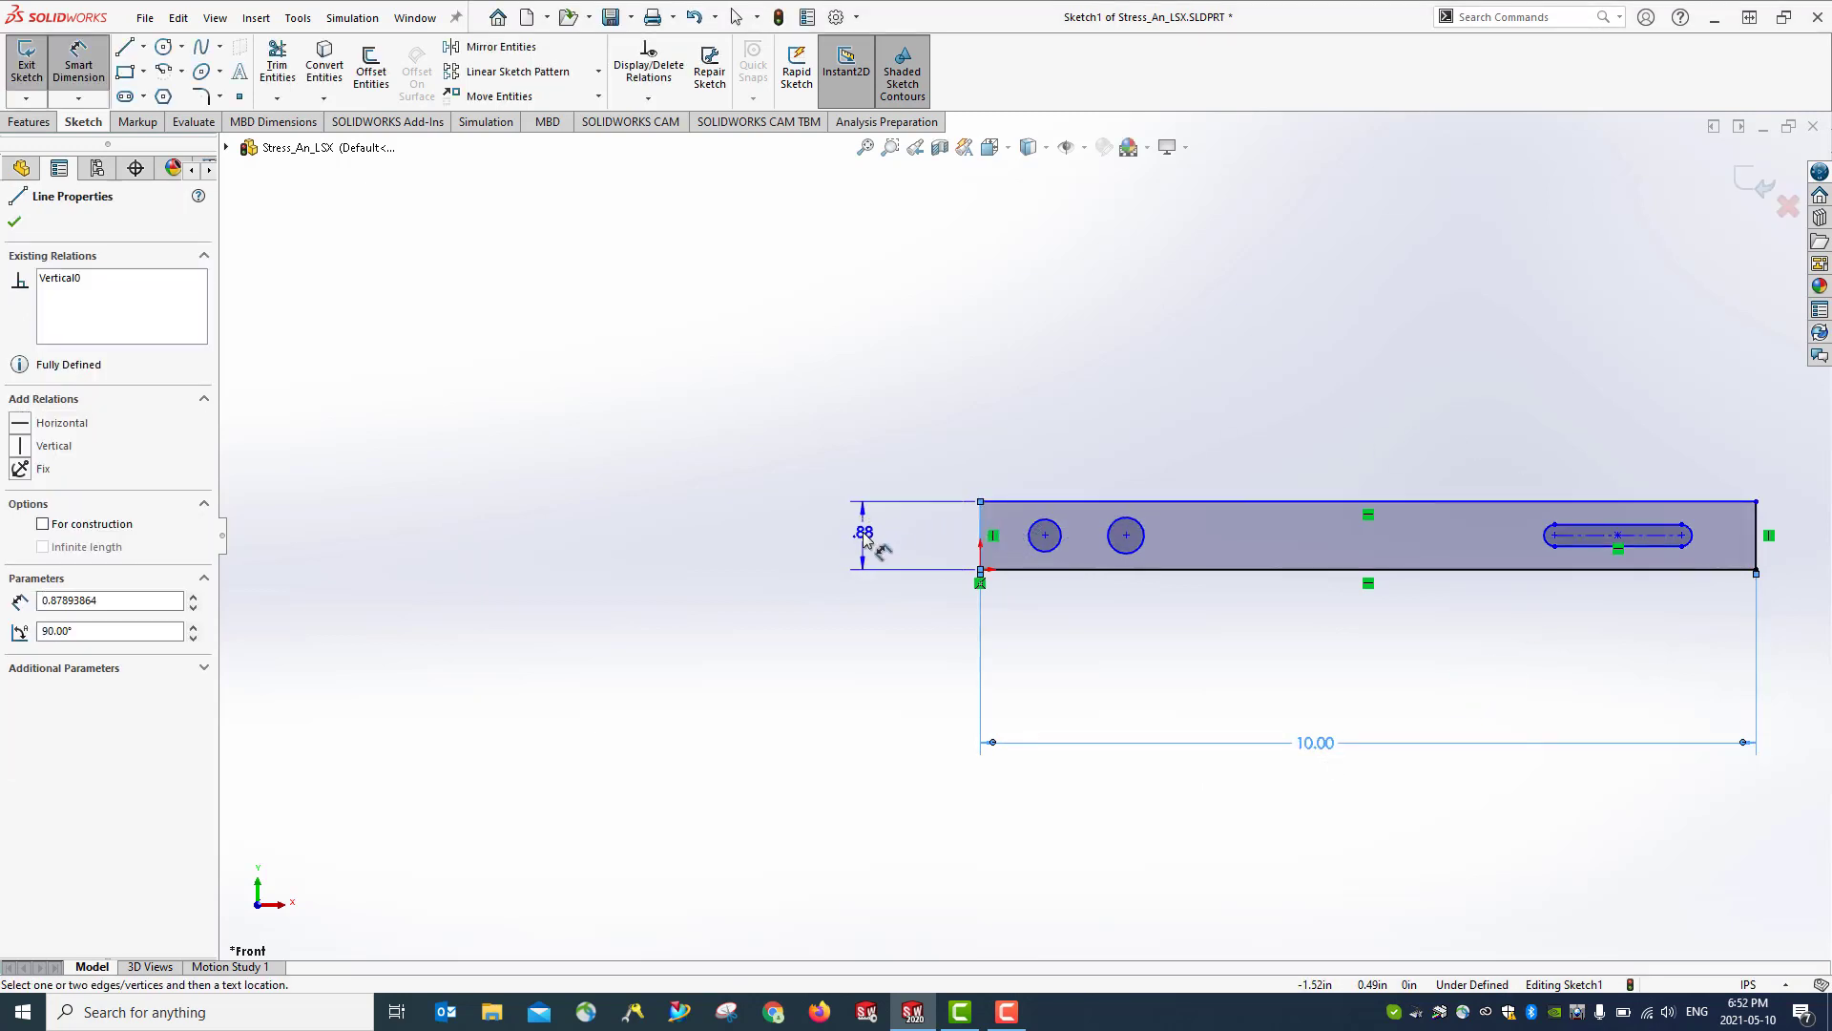
pyautogui.click(864, 539)
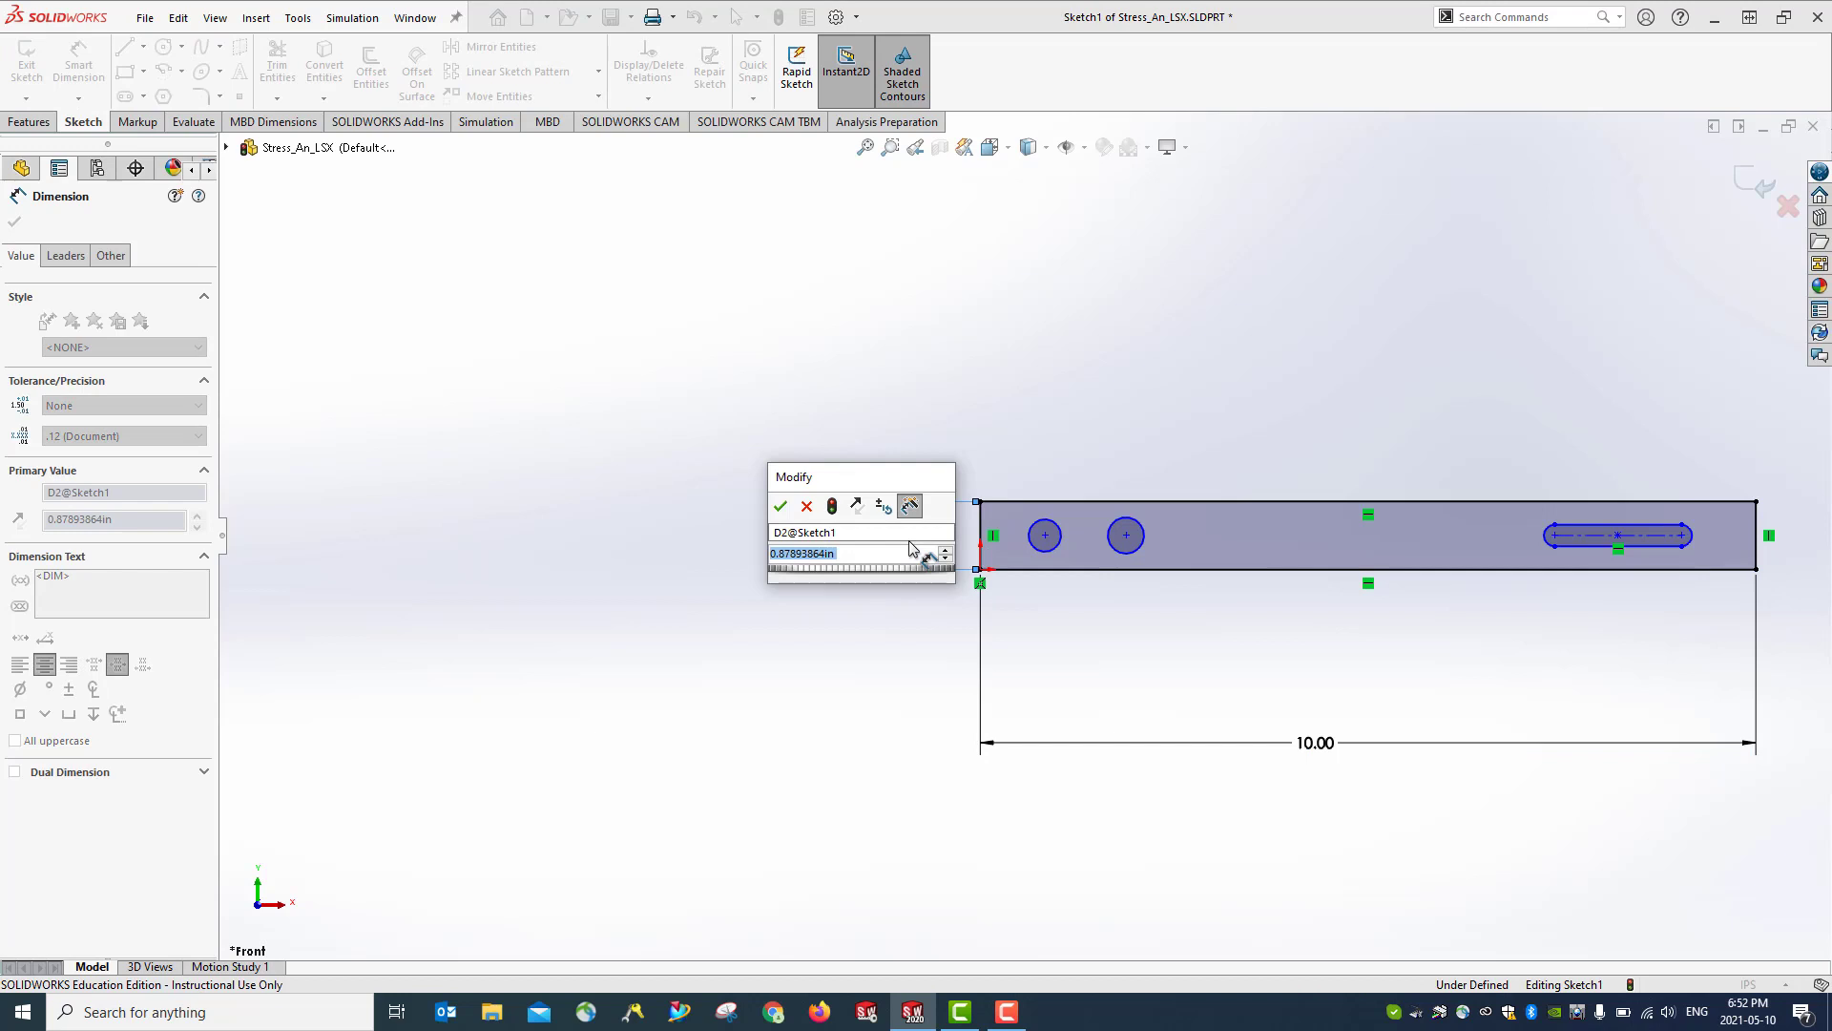
pyautogui.write('2')
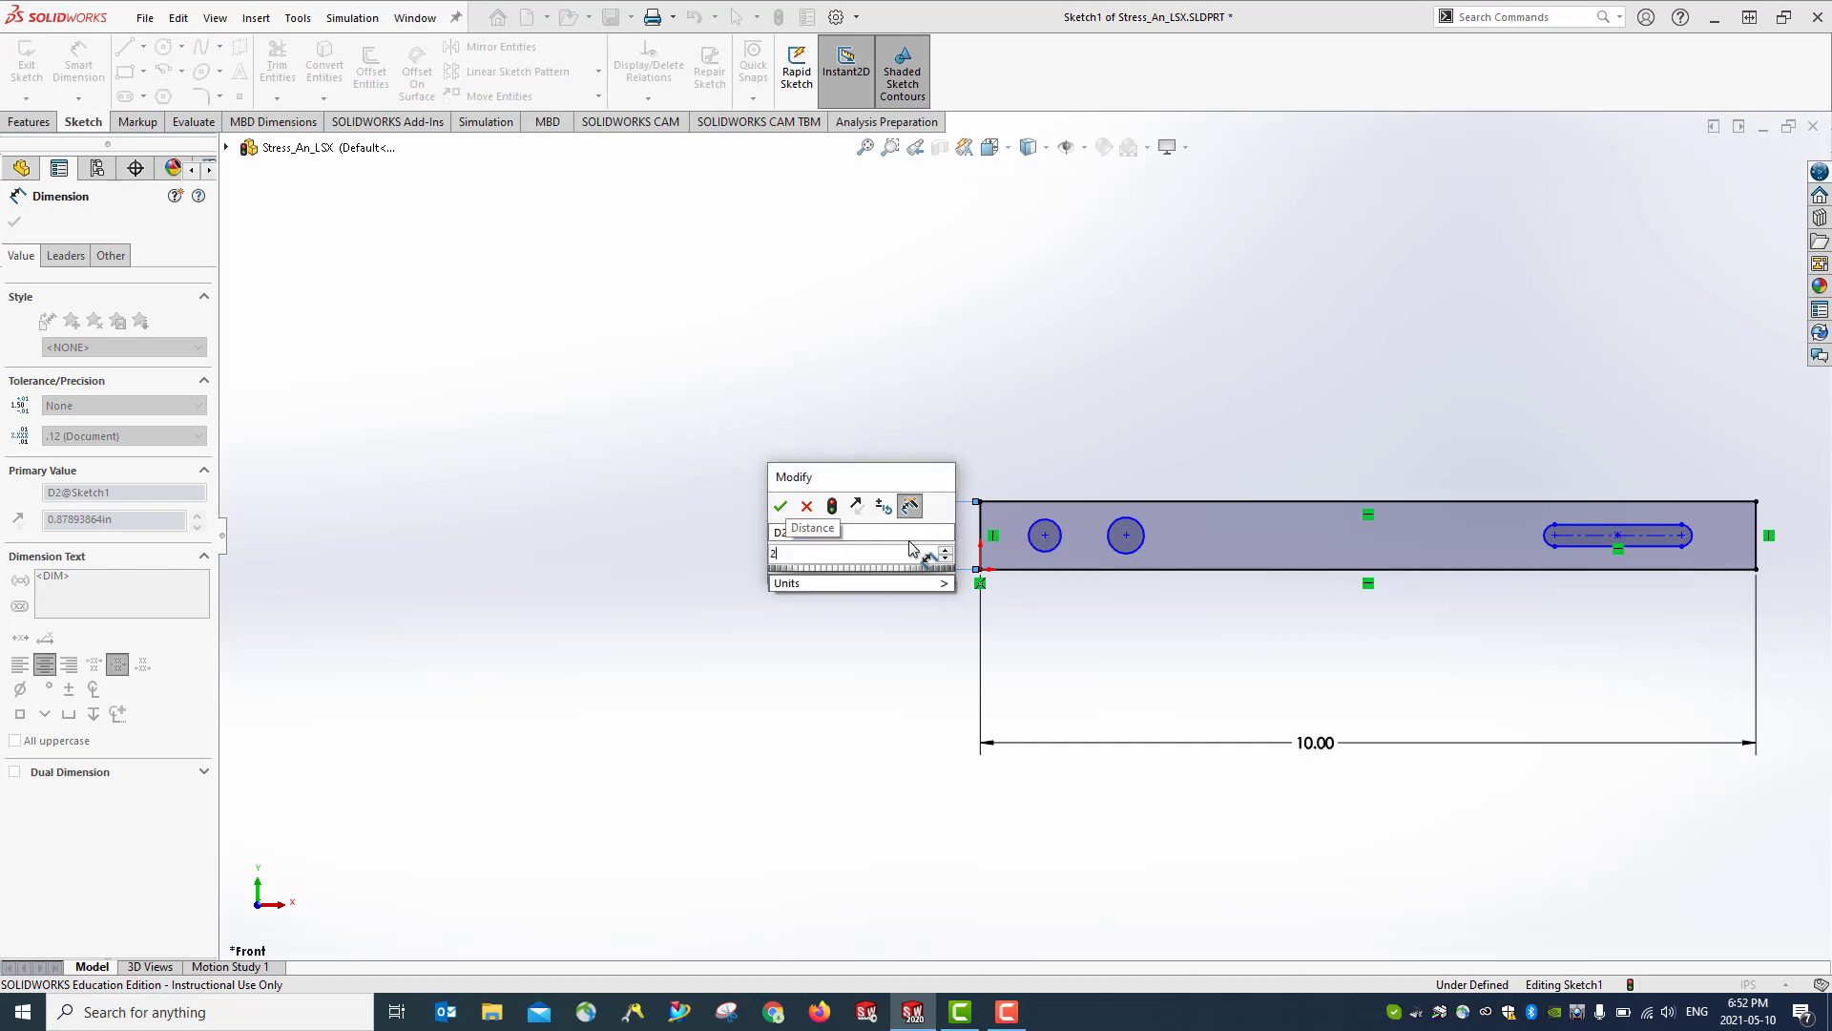
pyautogui.press('Return')
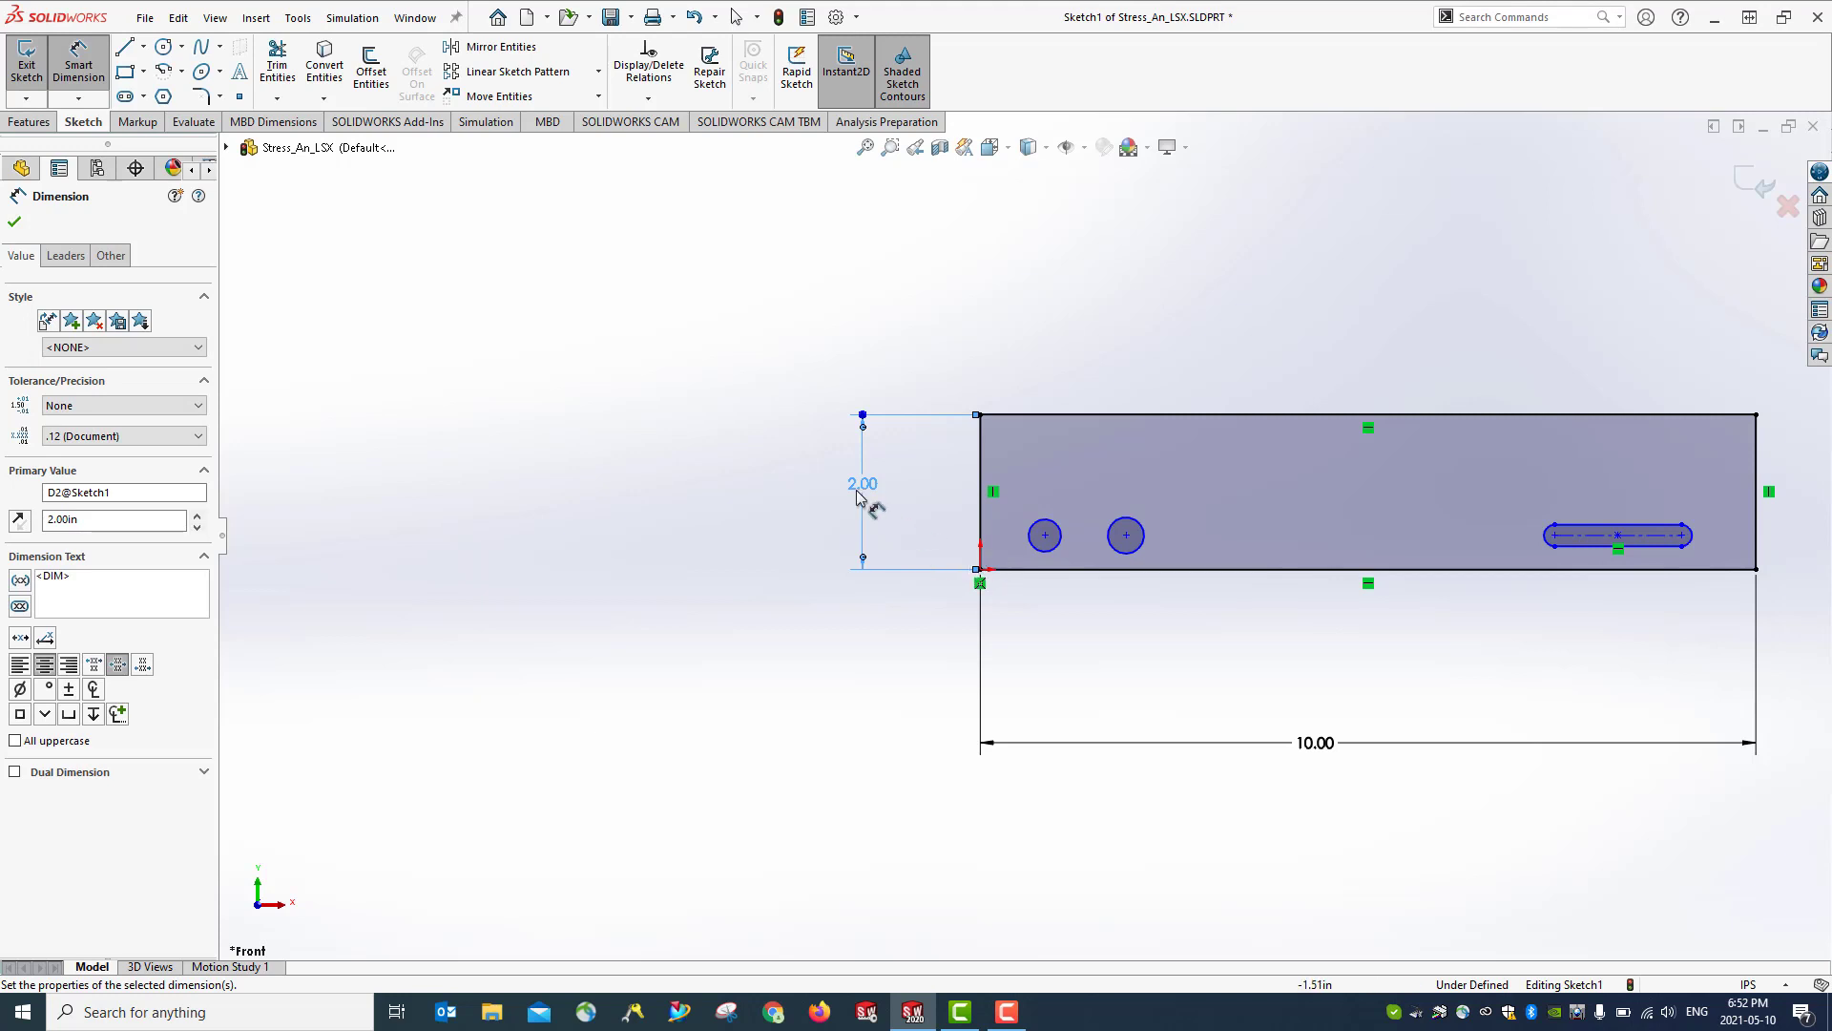
# Change the rectangle's height dimension to 1 in
pyautogui.click(57, 521)
pyautogui.moveTo(54, 521); pyautogui.dragTo(46, 520)
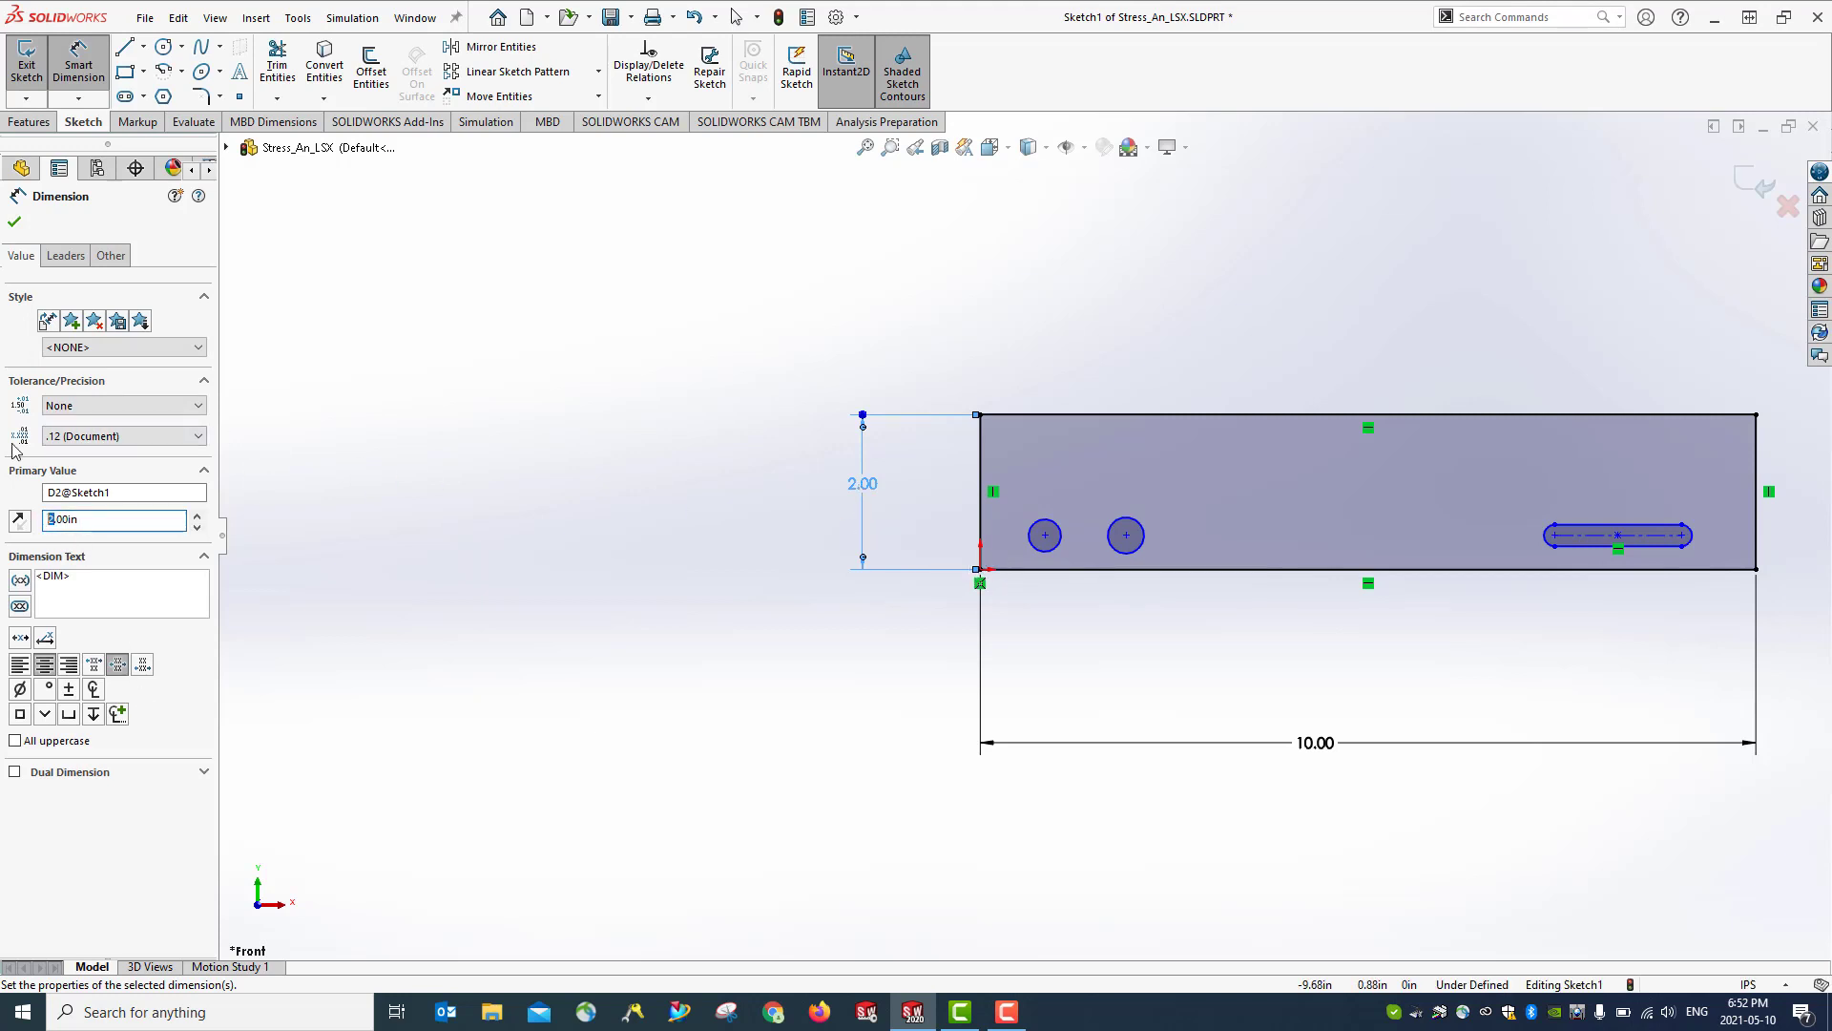
pyautogui.press('Return')
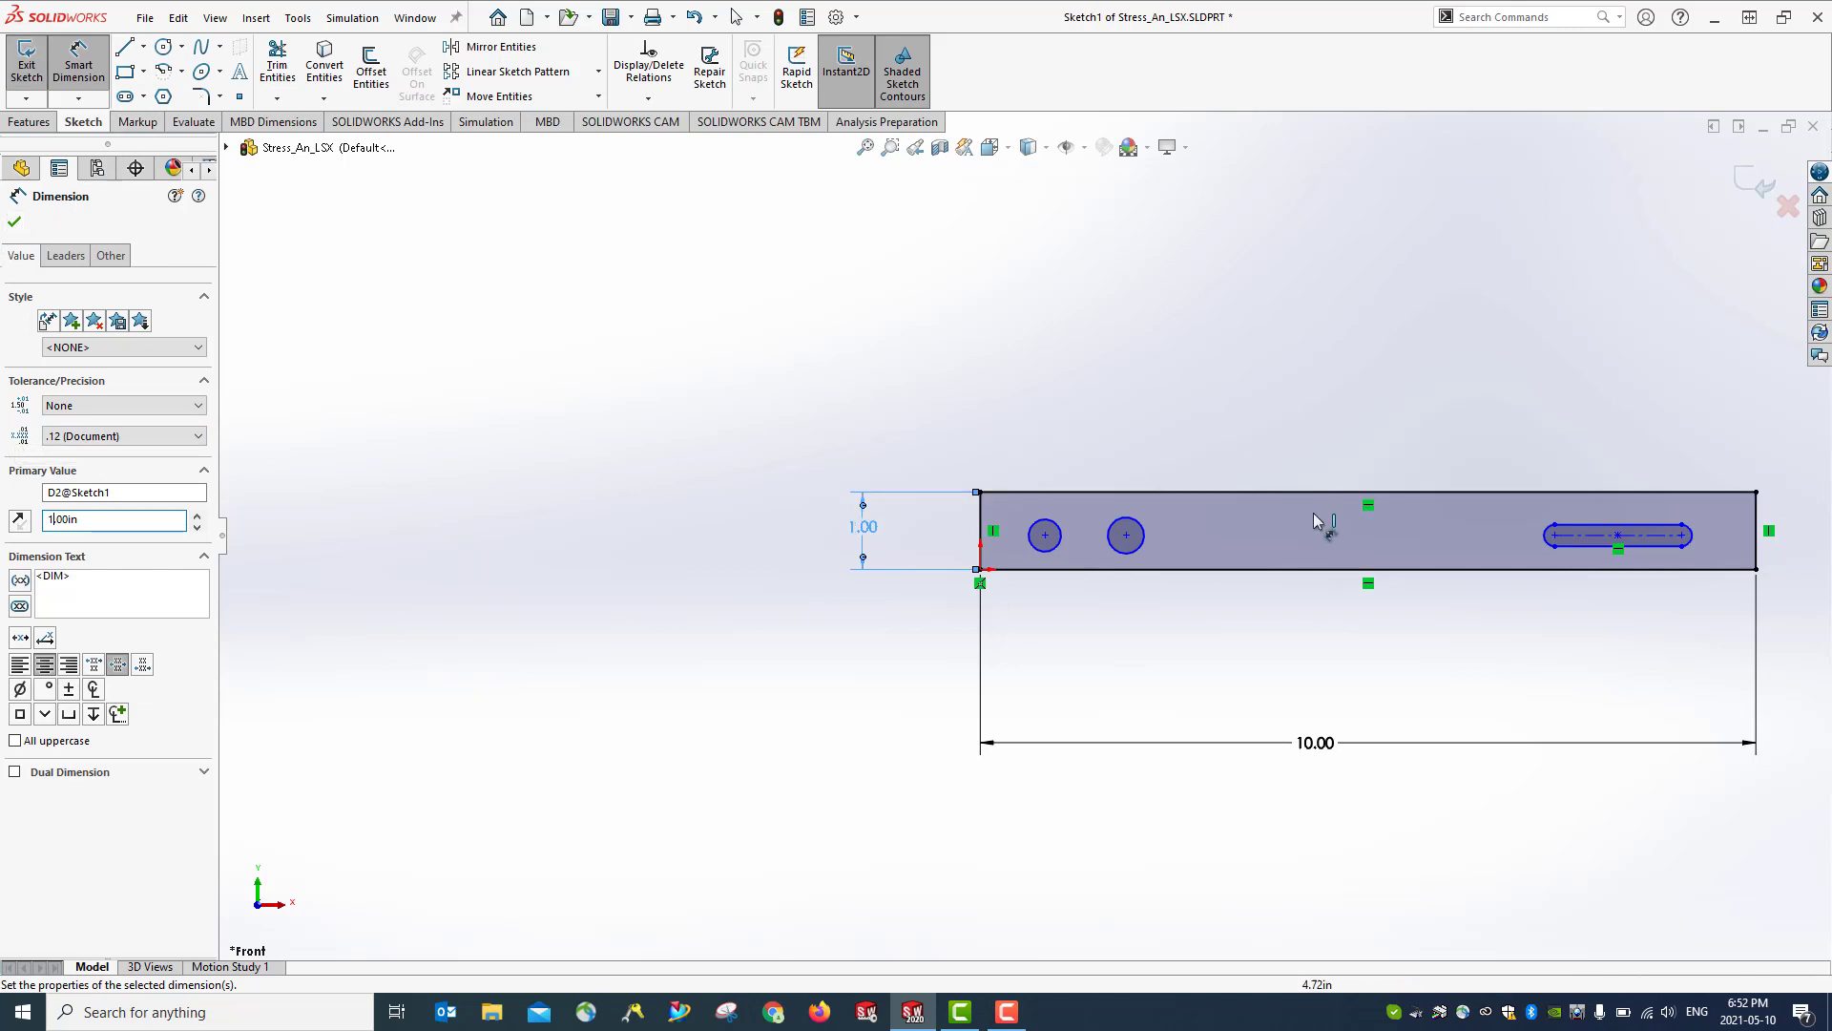
# Dimension the slot's centreline from the rectangle's lower edge and set the distance to 0.5 in
pyautogui.scroll(-2, 1263, 531)
pyautogui.scroll(2, 1384, 535)
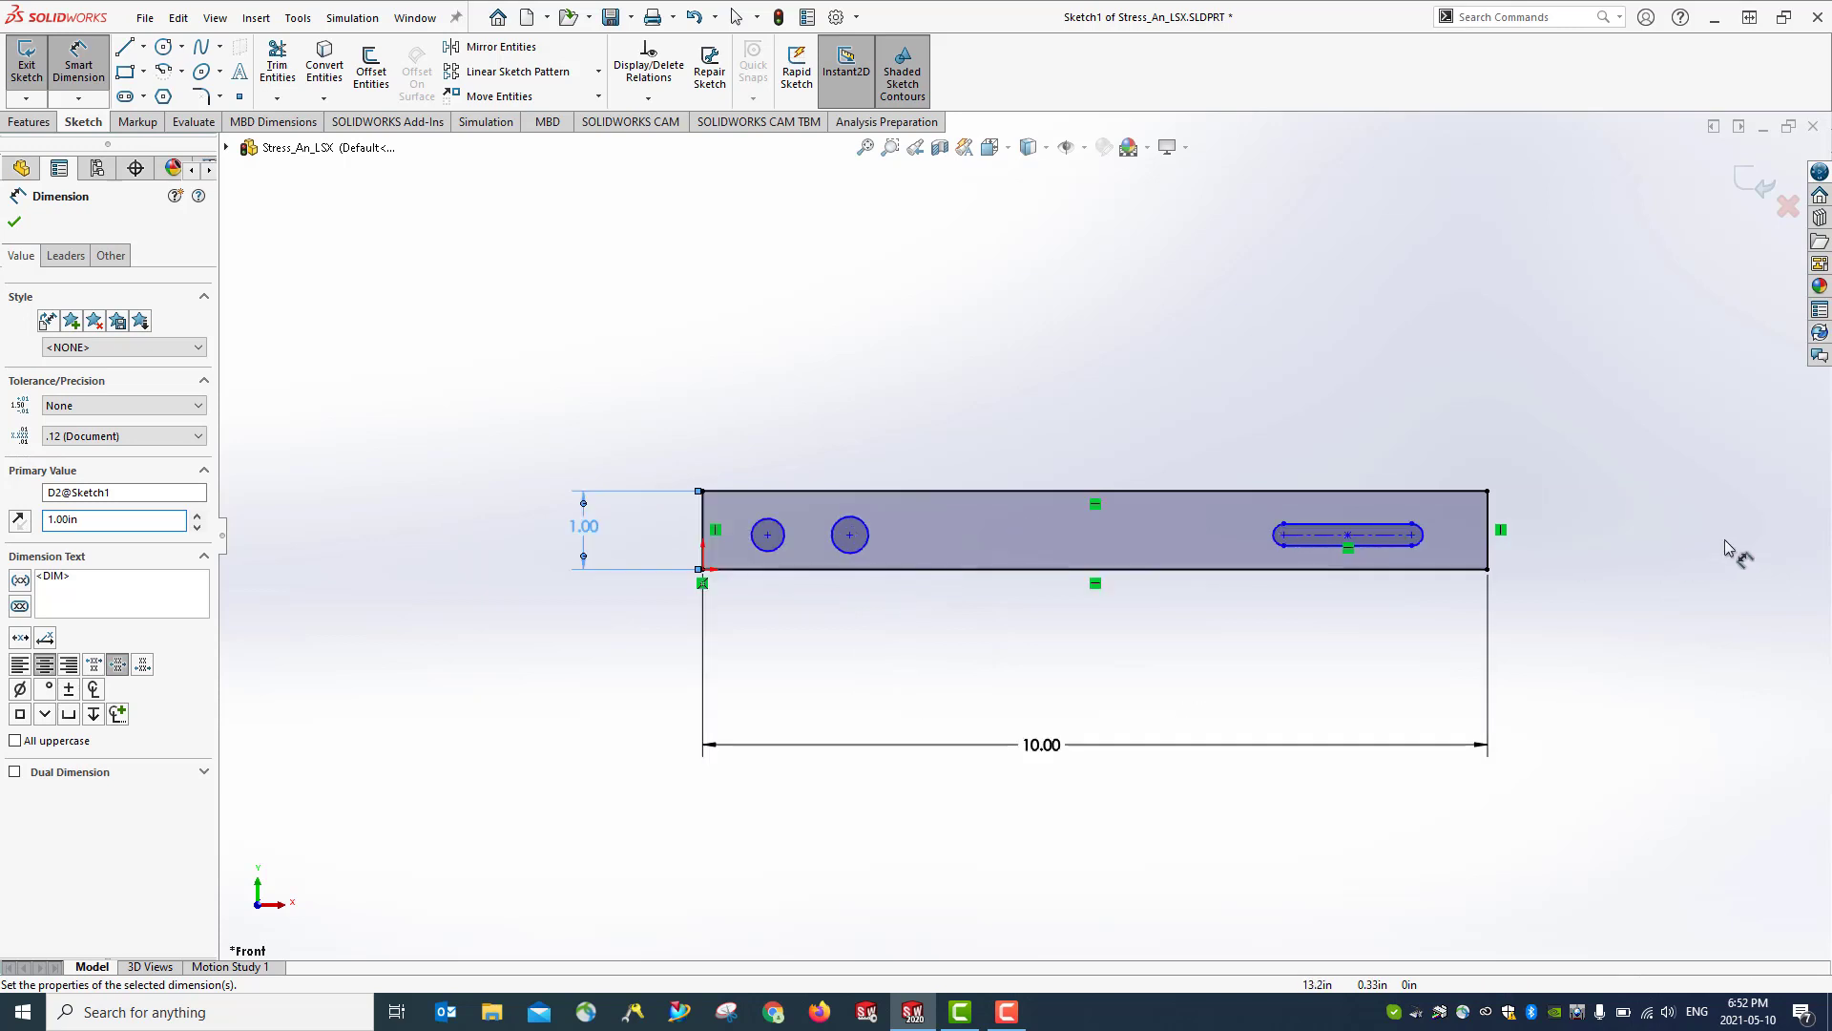
pyautogui.scroll(-2, 1727, 549)
pyautogui.click(1148, 523)
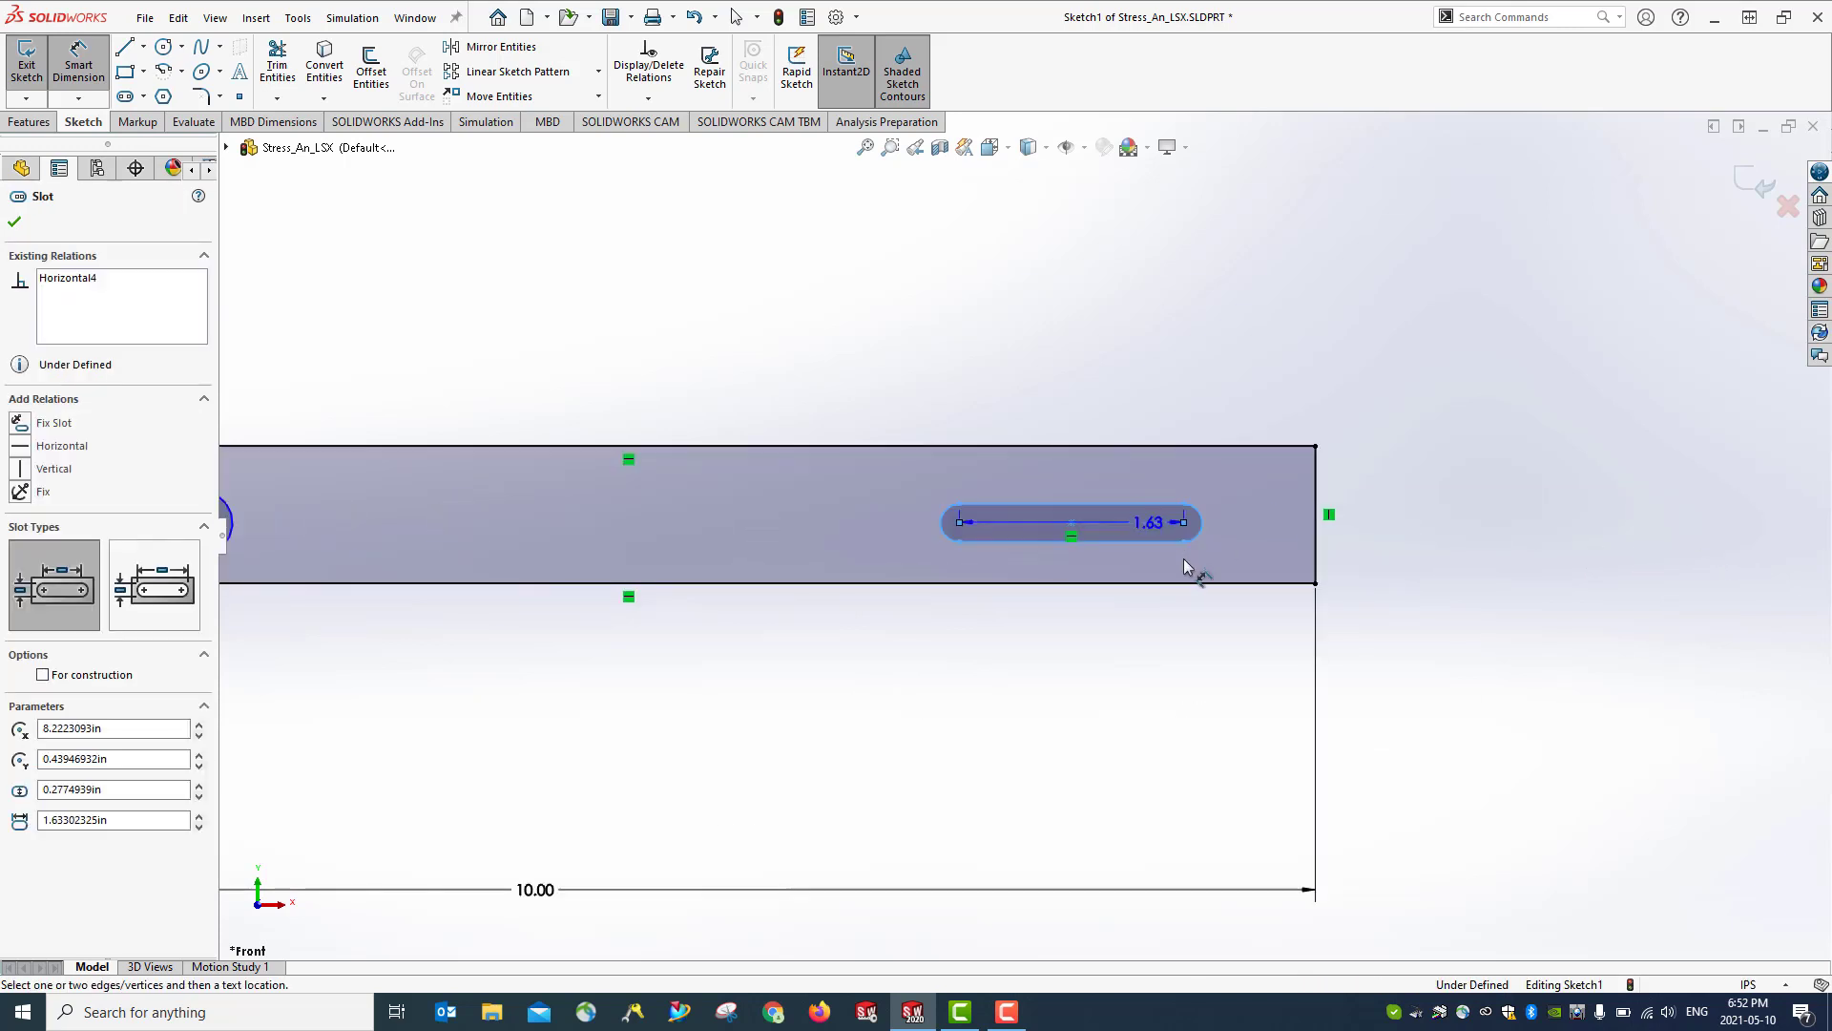
pyautogui.click(1201, 582)
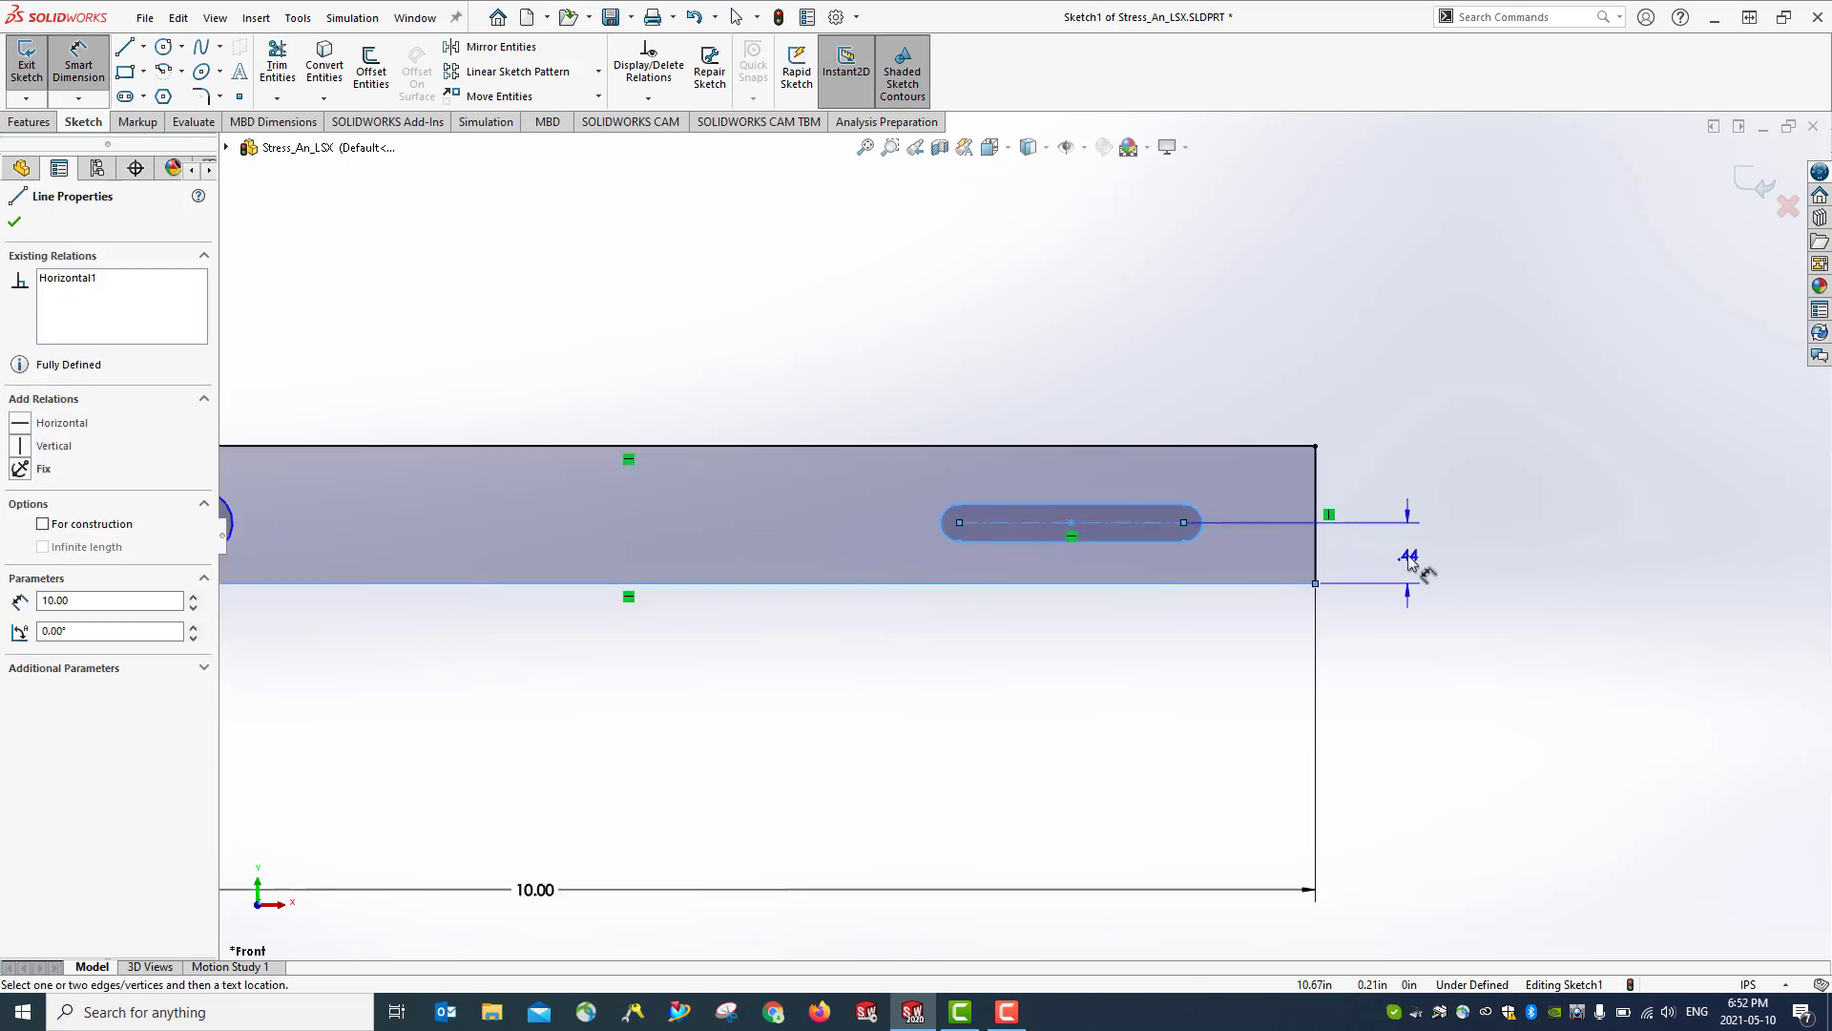
pyautogui.click(1434, 565)
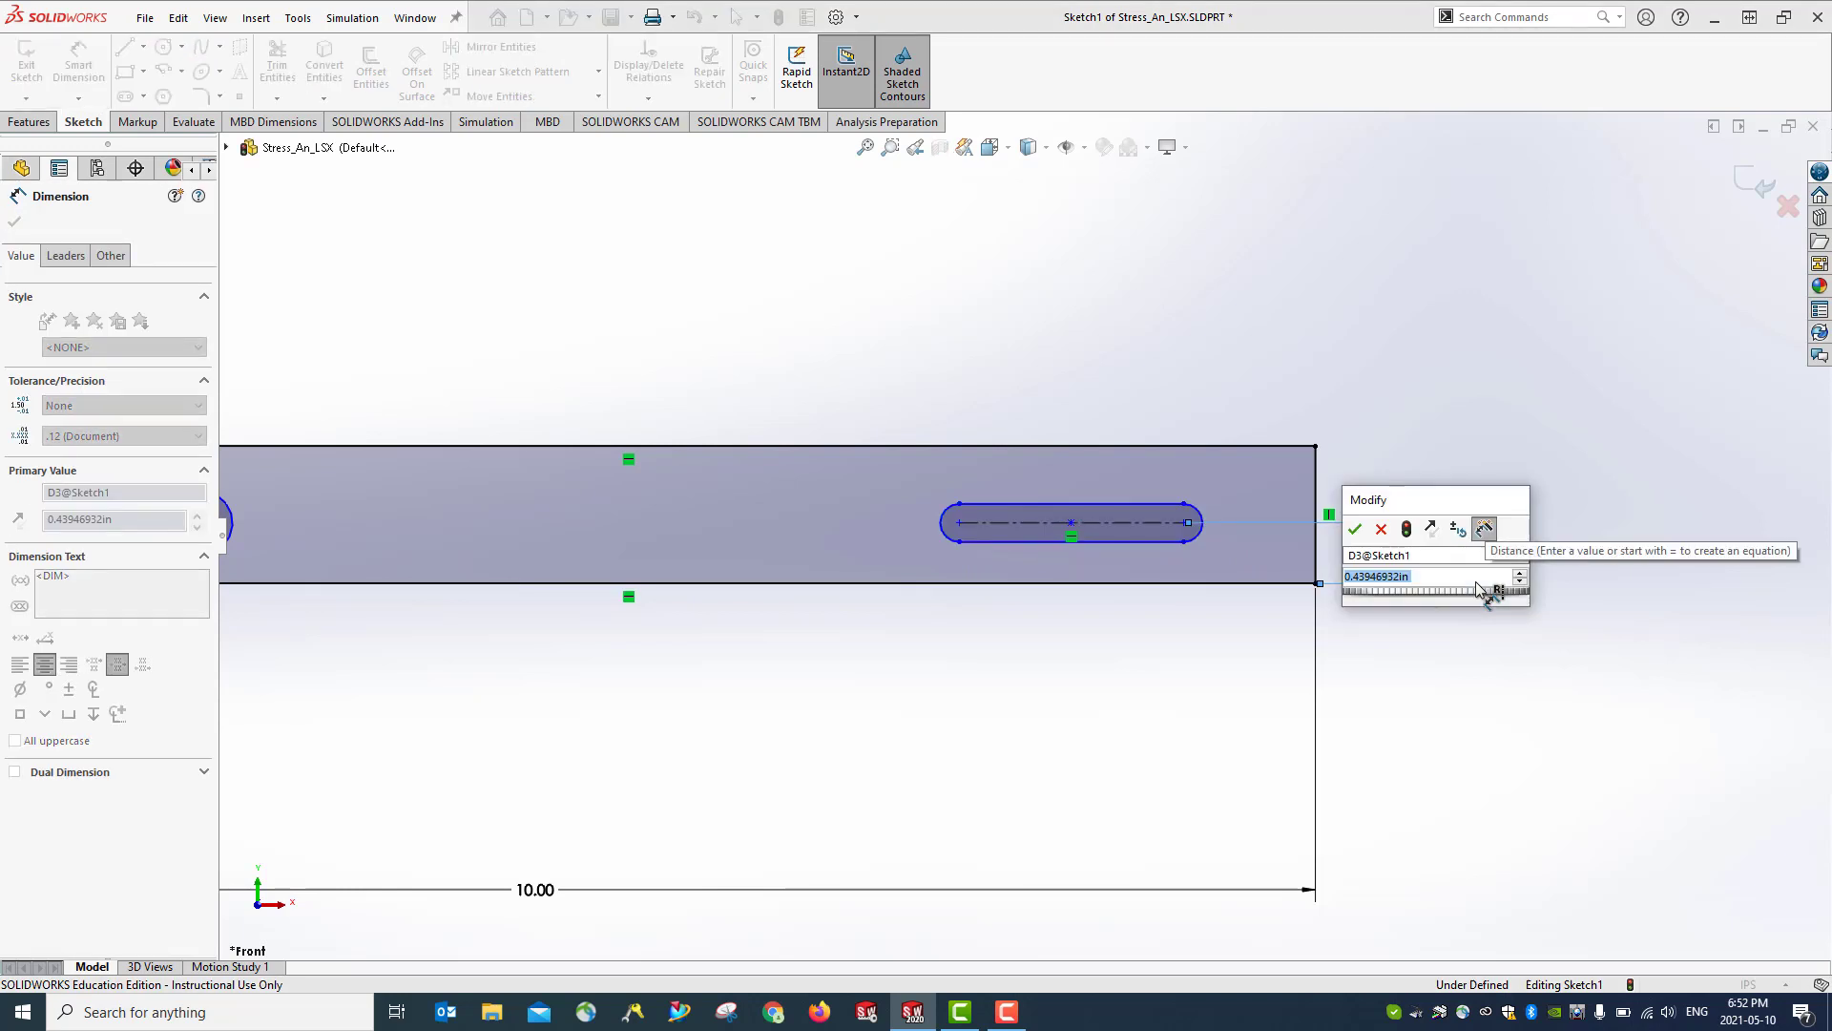
pyautogui.write('05')
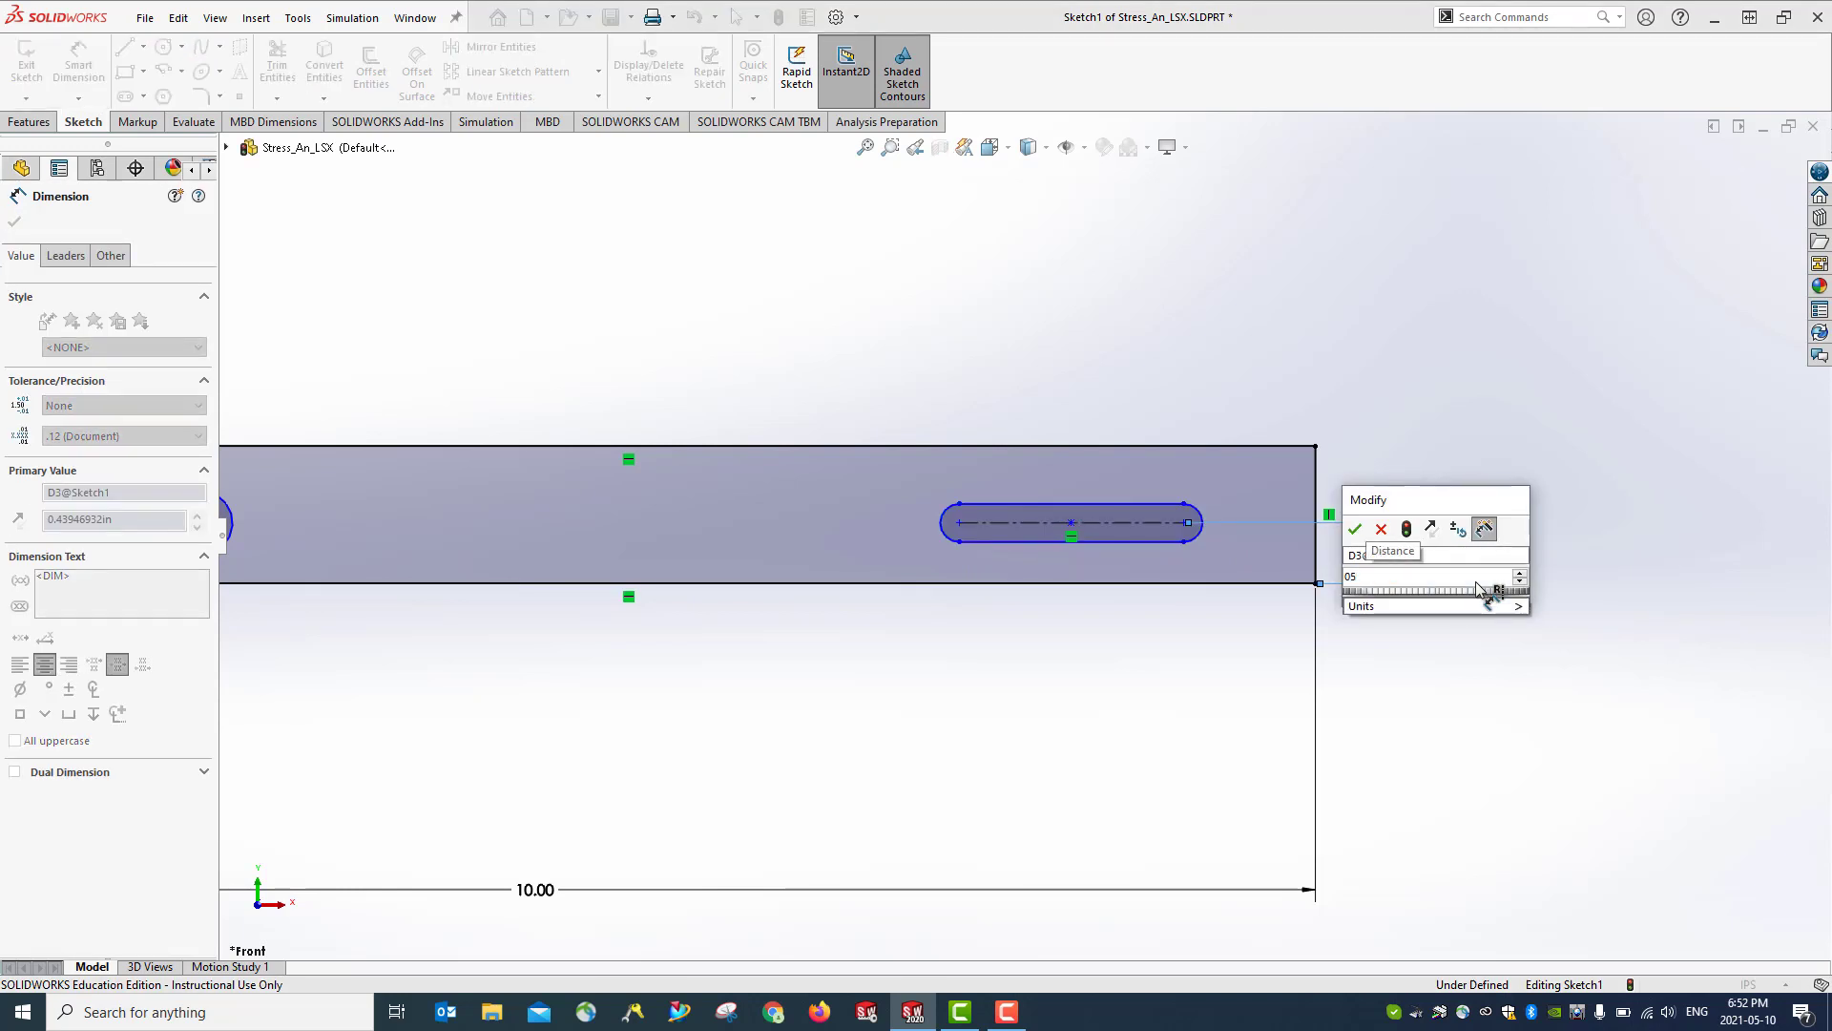
pyautogui.press('BackSpace')
pyautogui.press('BackSpace')
pyautogui.write('0.5')
pyautogui.press('Return')
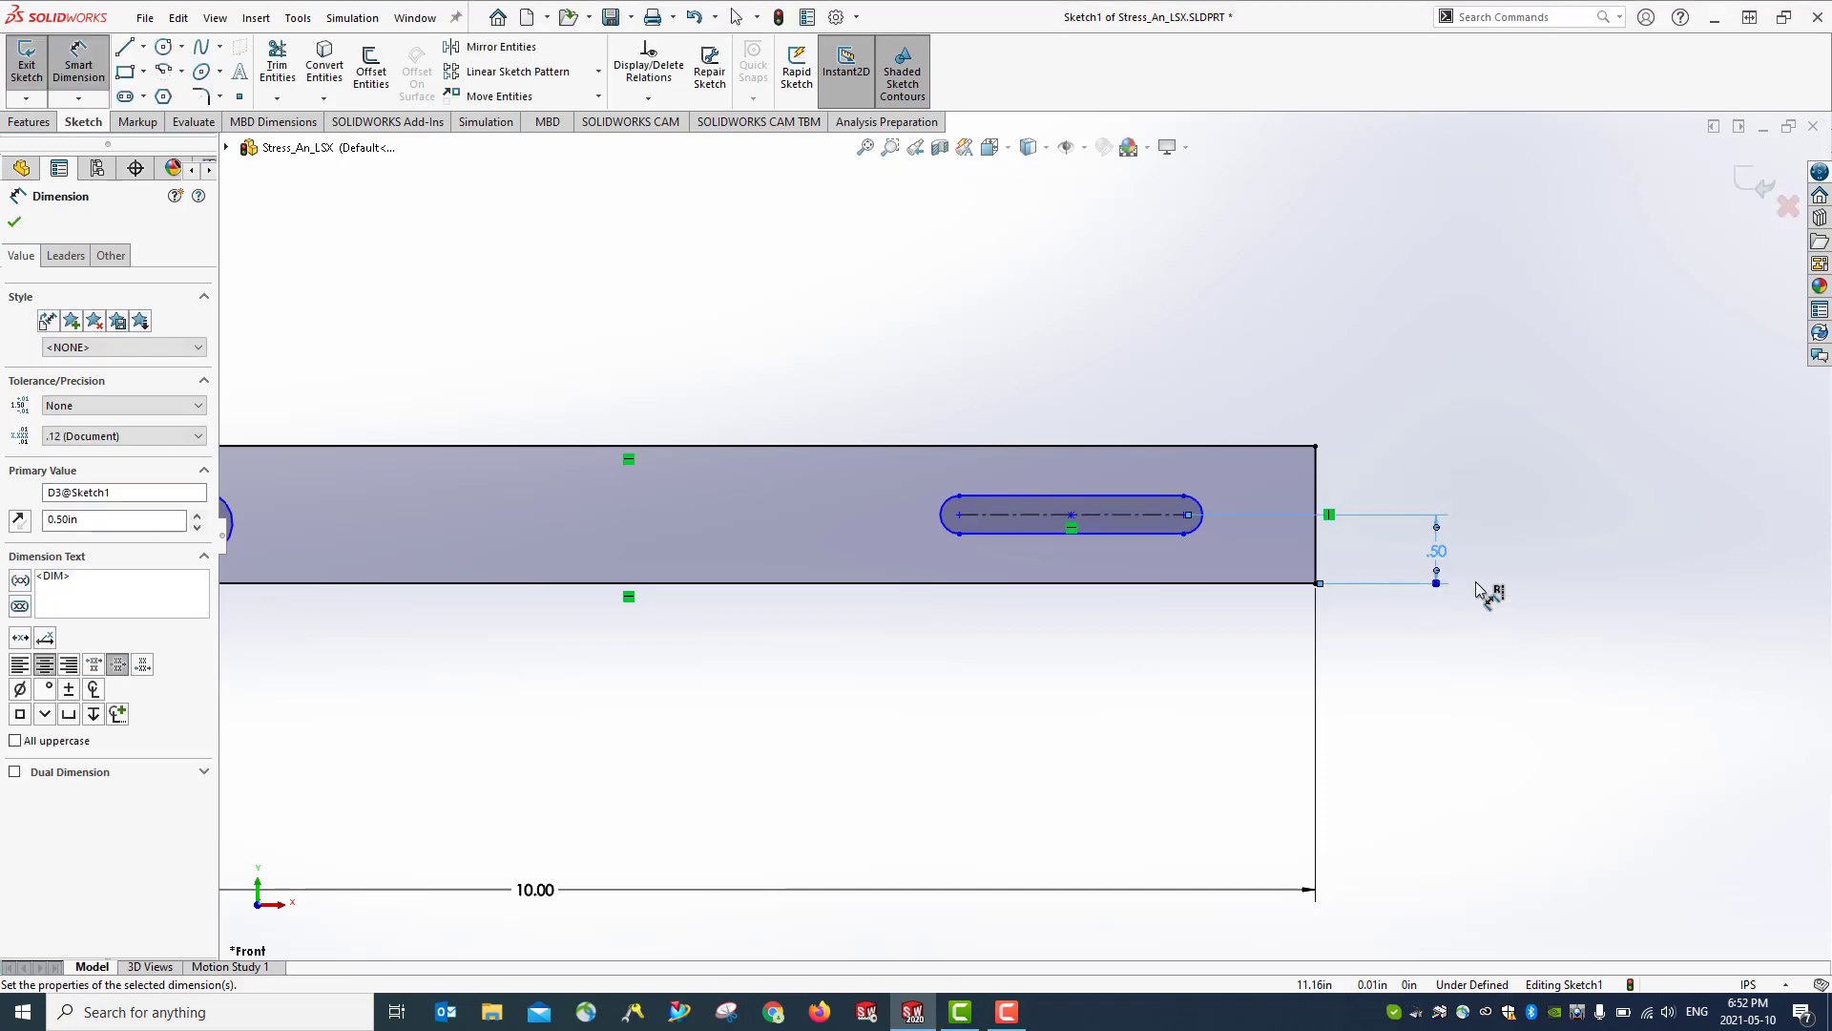
# Dimension the slot's width between its two straight edges and set it to 0.25 in
pyautogui.click(994, 498)
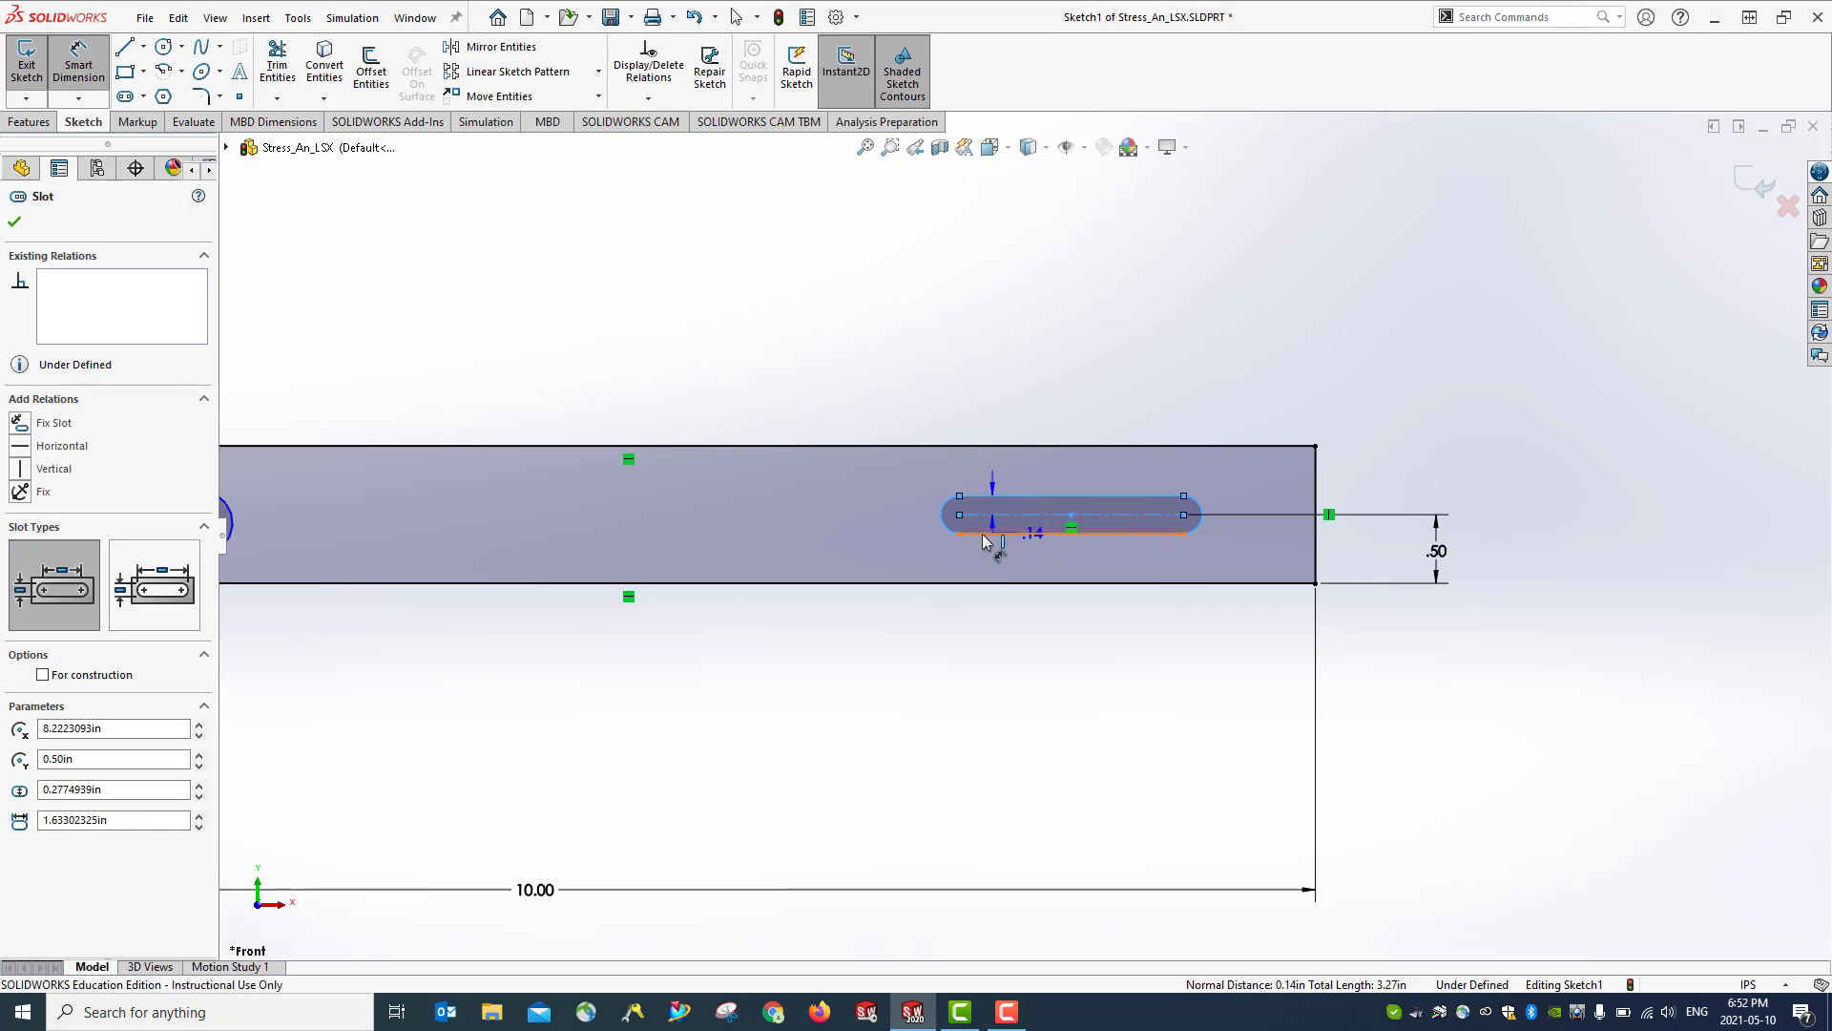
pyautogui.click(985, 535)
pyautogui.click(914, 523)
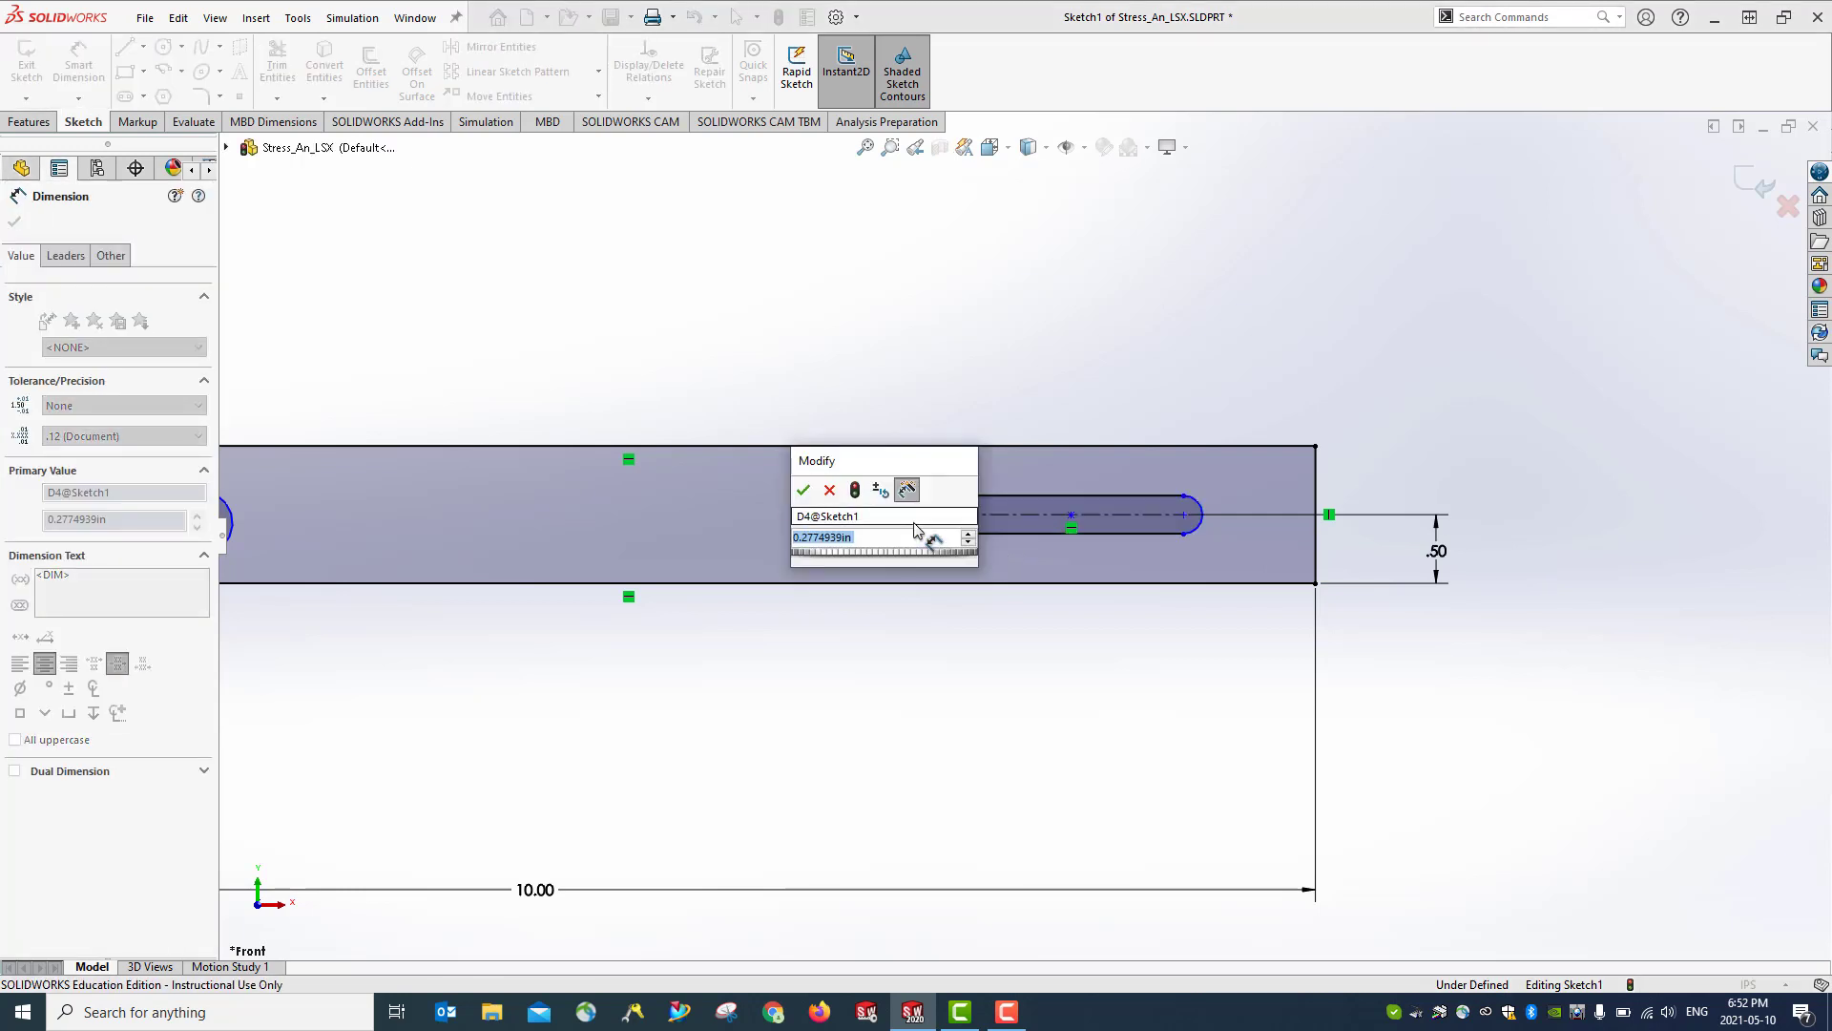
pyautogui.write('.28')
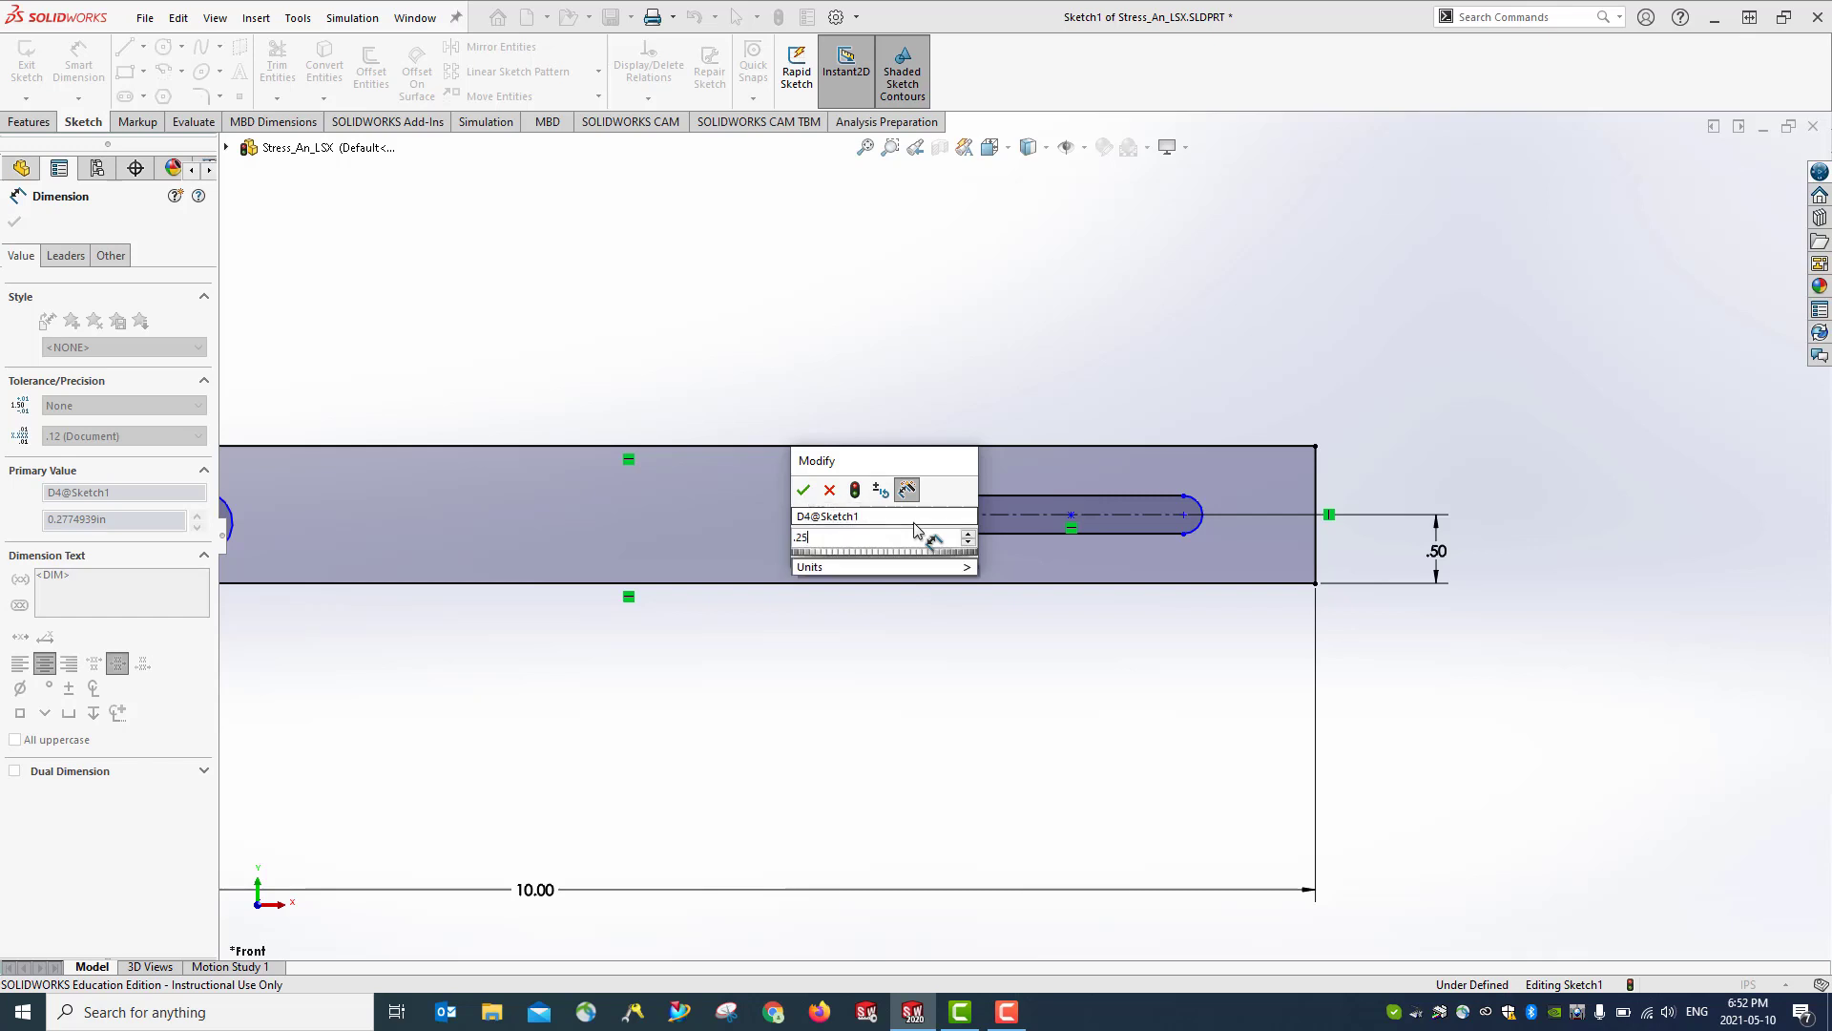
pyautogui.press('Return')
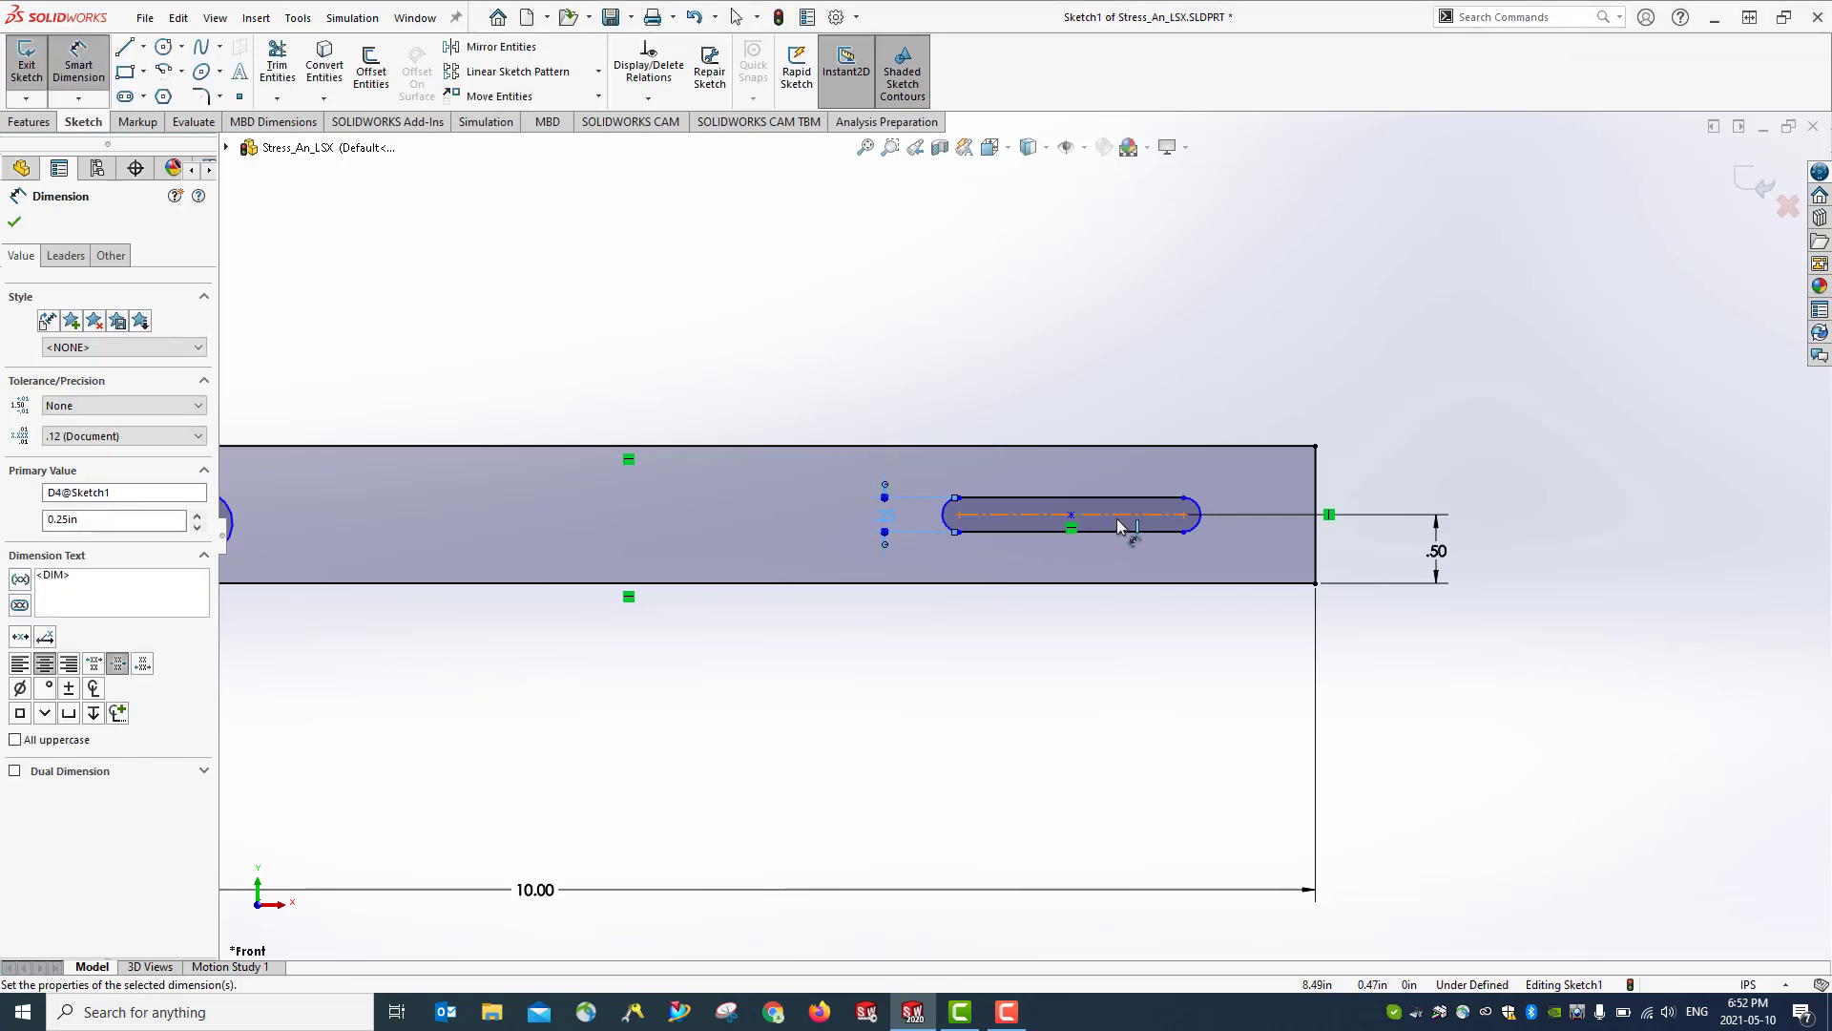
# Dimension the slot's length between its two arc centres and set it to 1.8 in
pyautogui.click(960, 515)
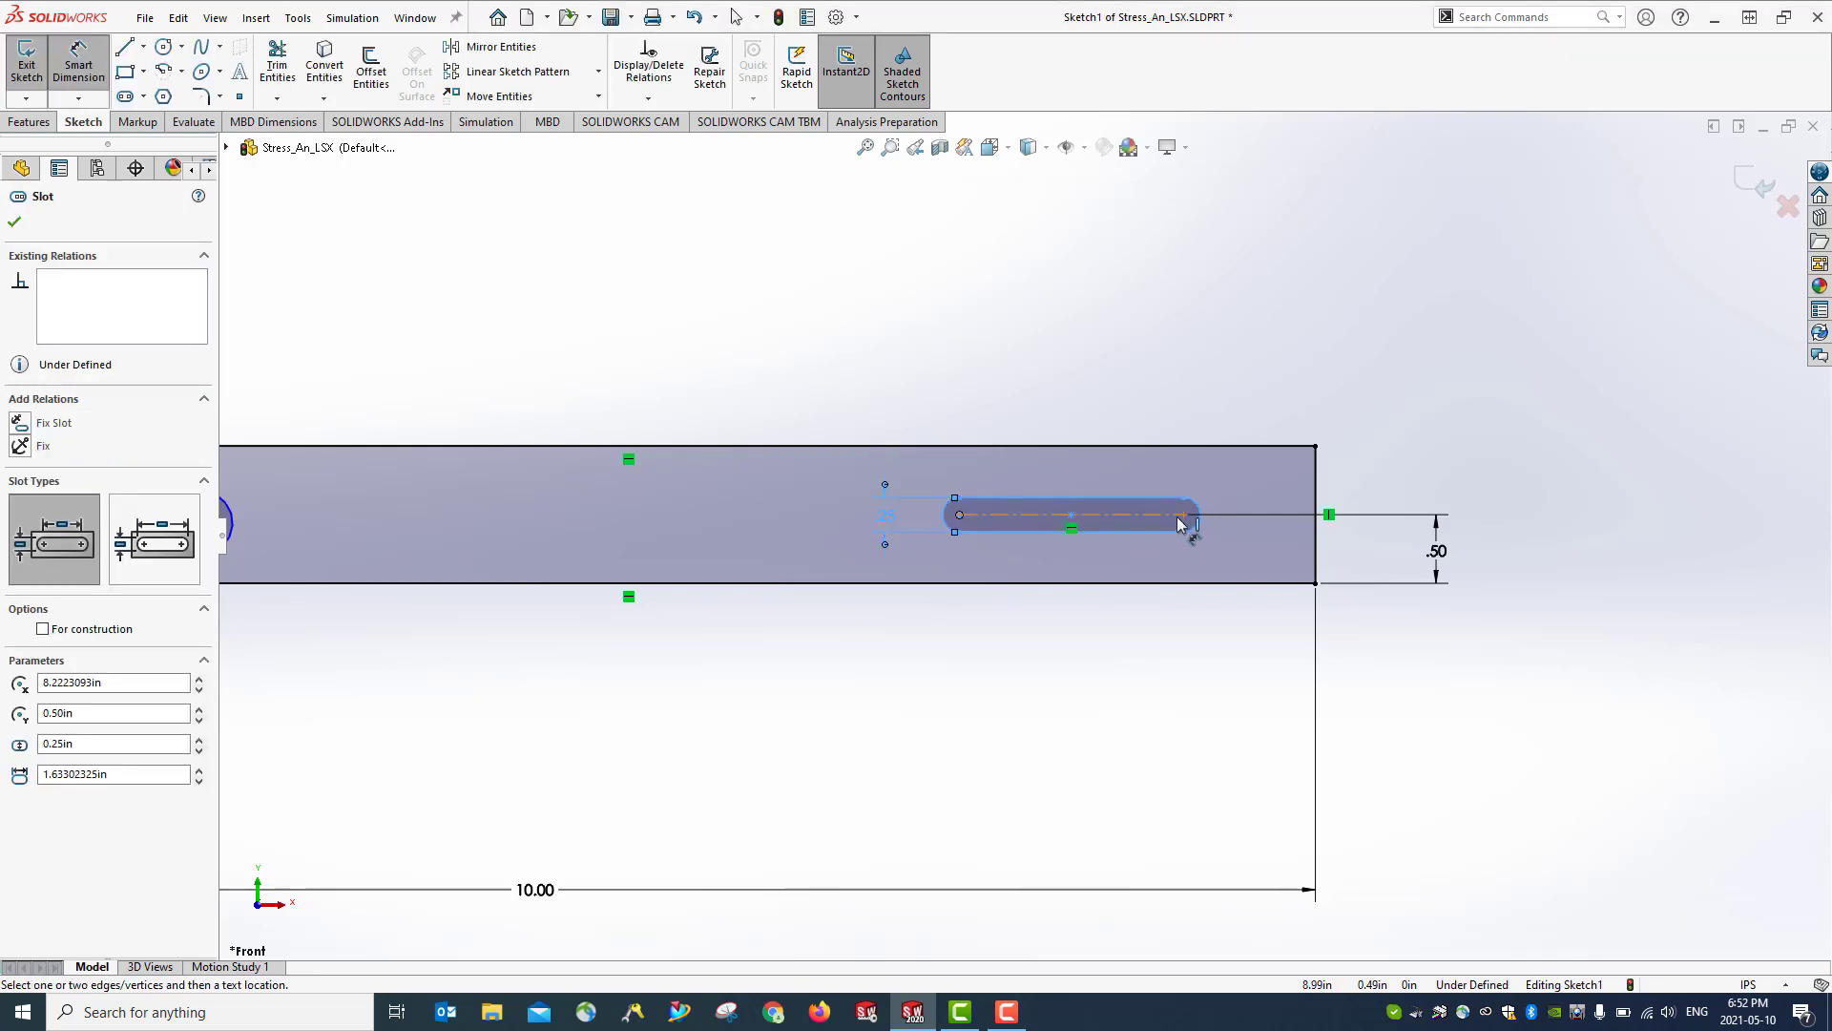
pyautogui.click(1184, 515)
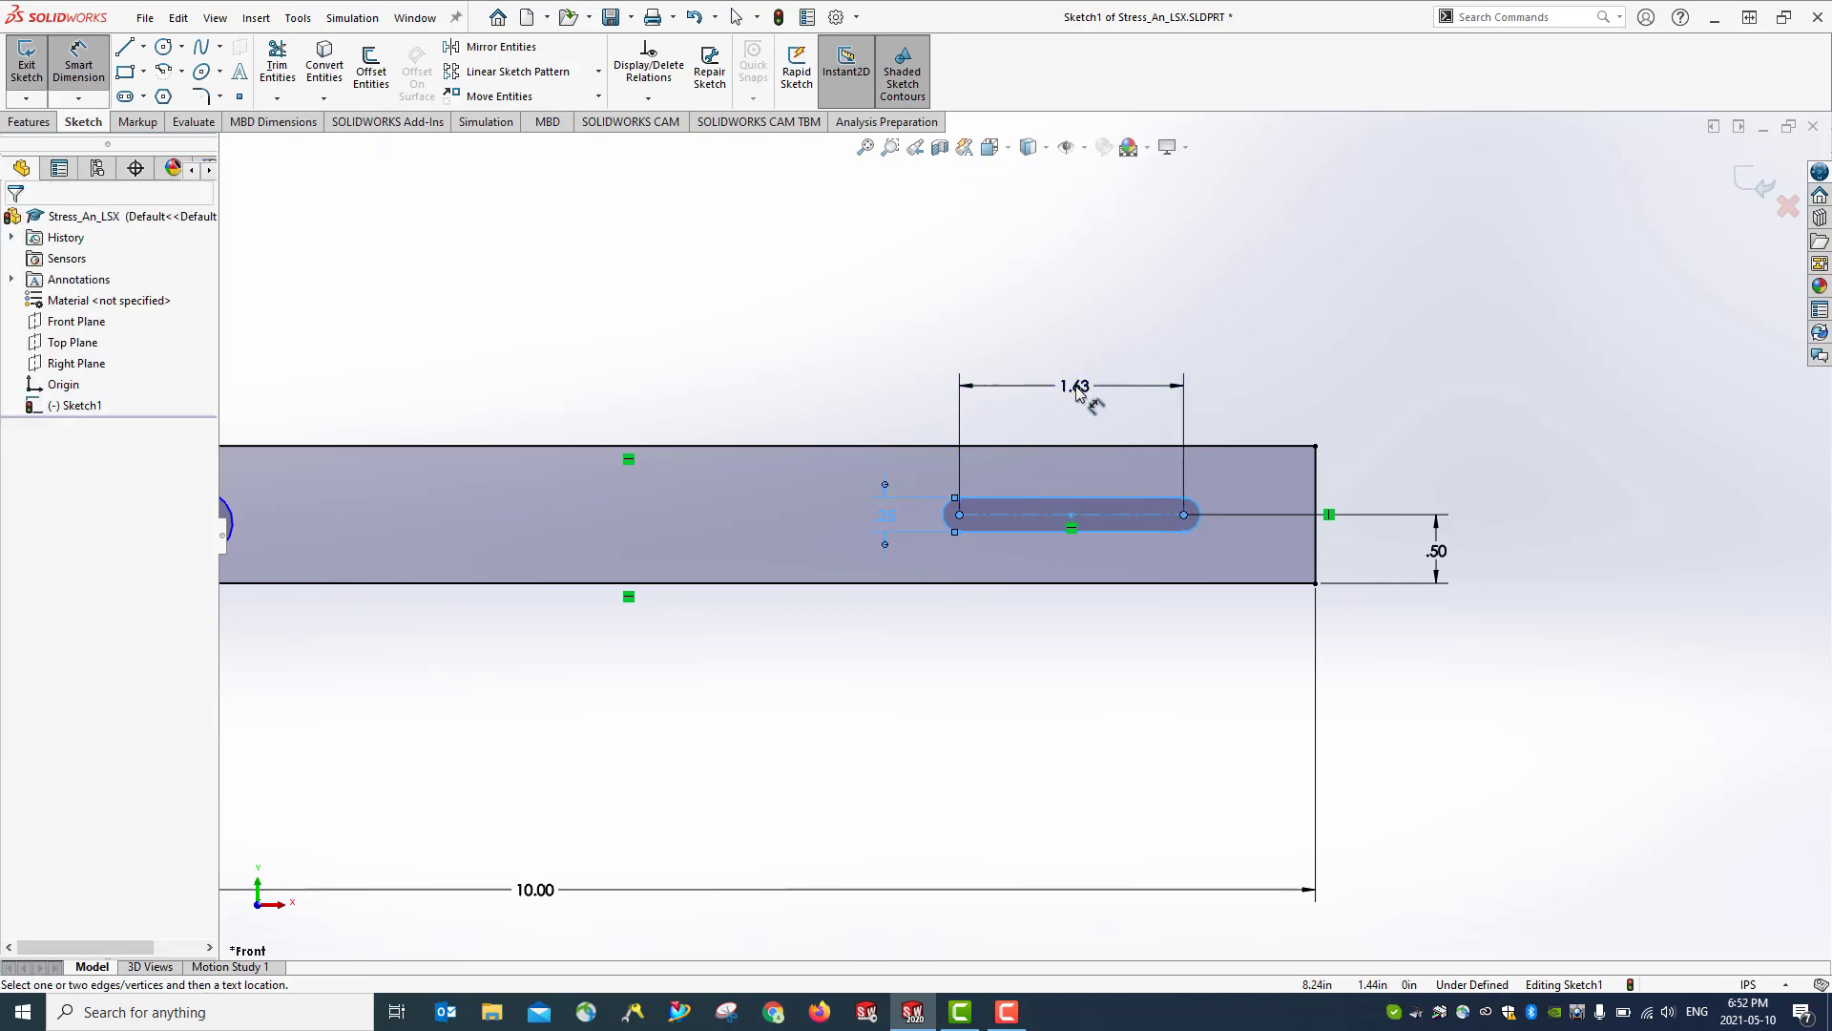
pyautogui.click(1105, 391)
pyautogui.write('1')
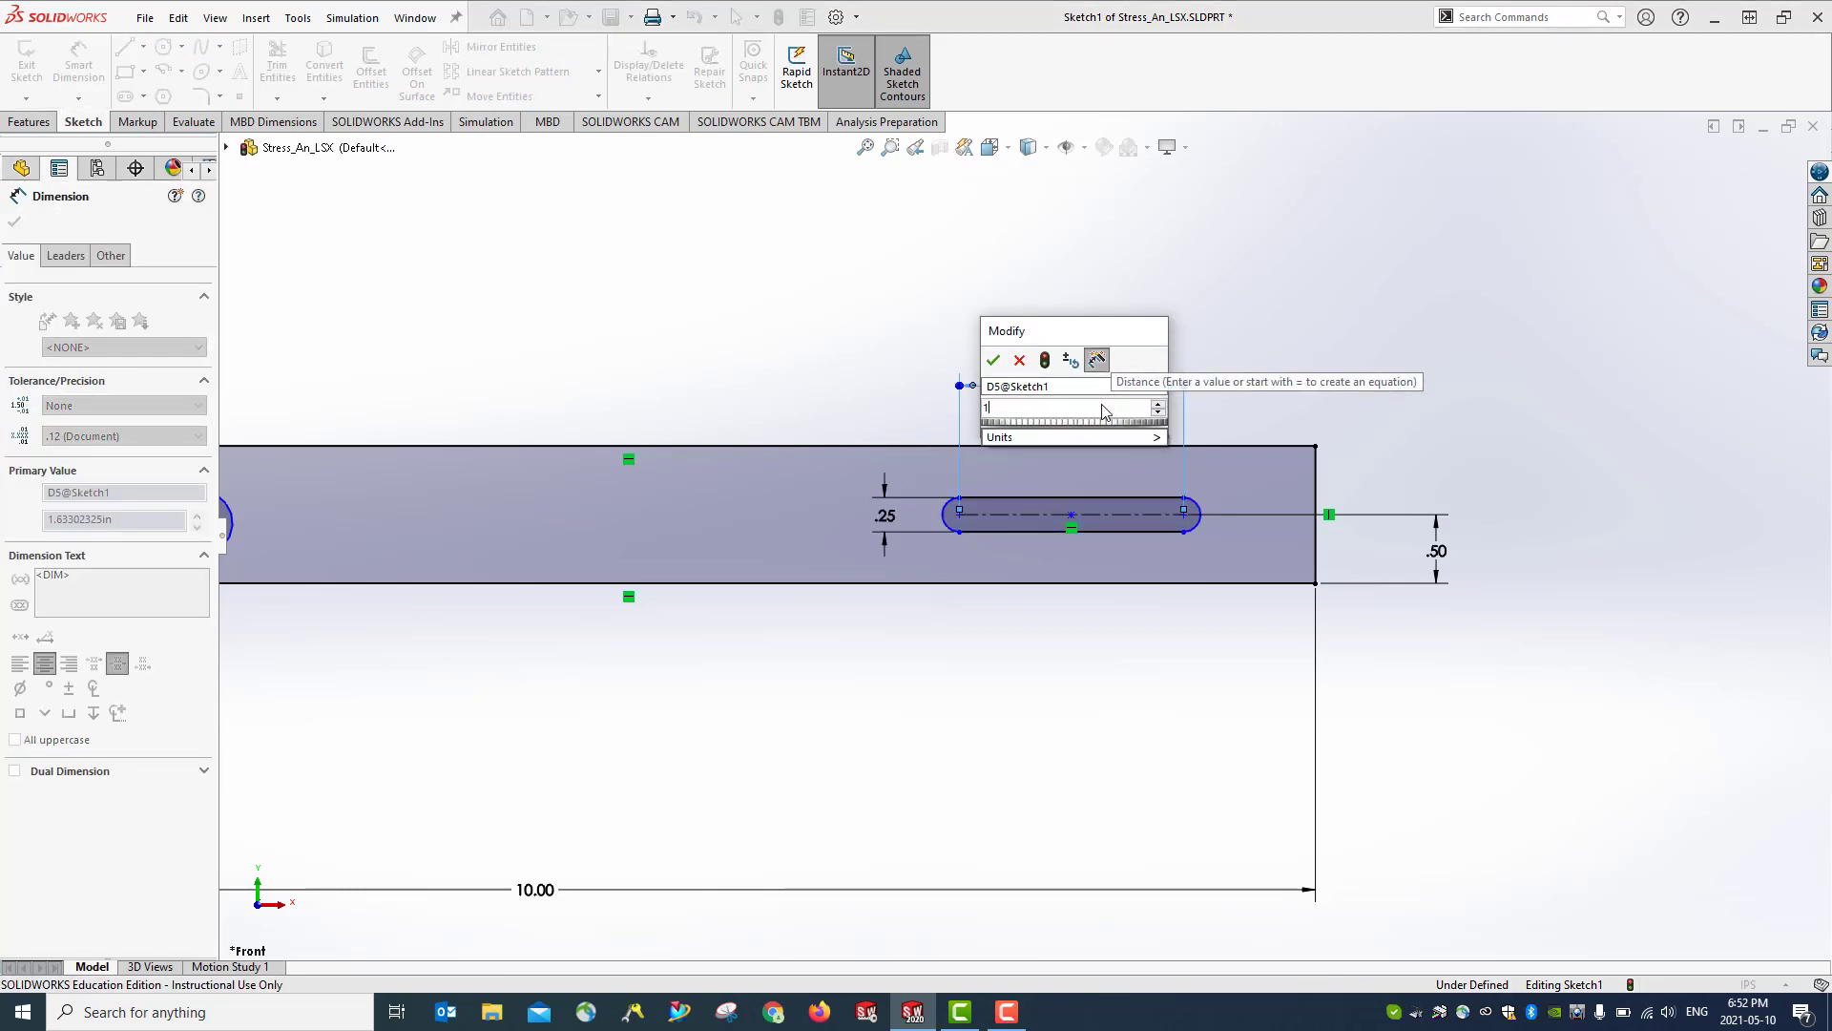
pyautogui.write('.8')
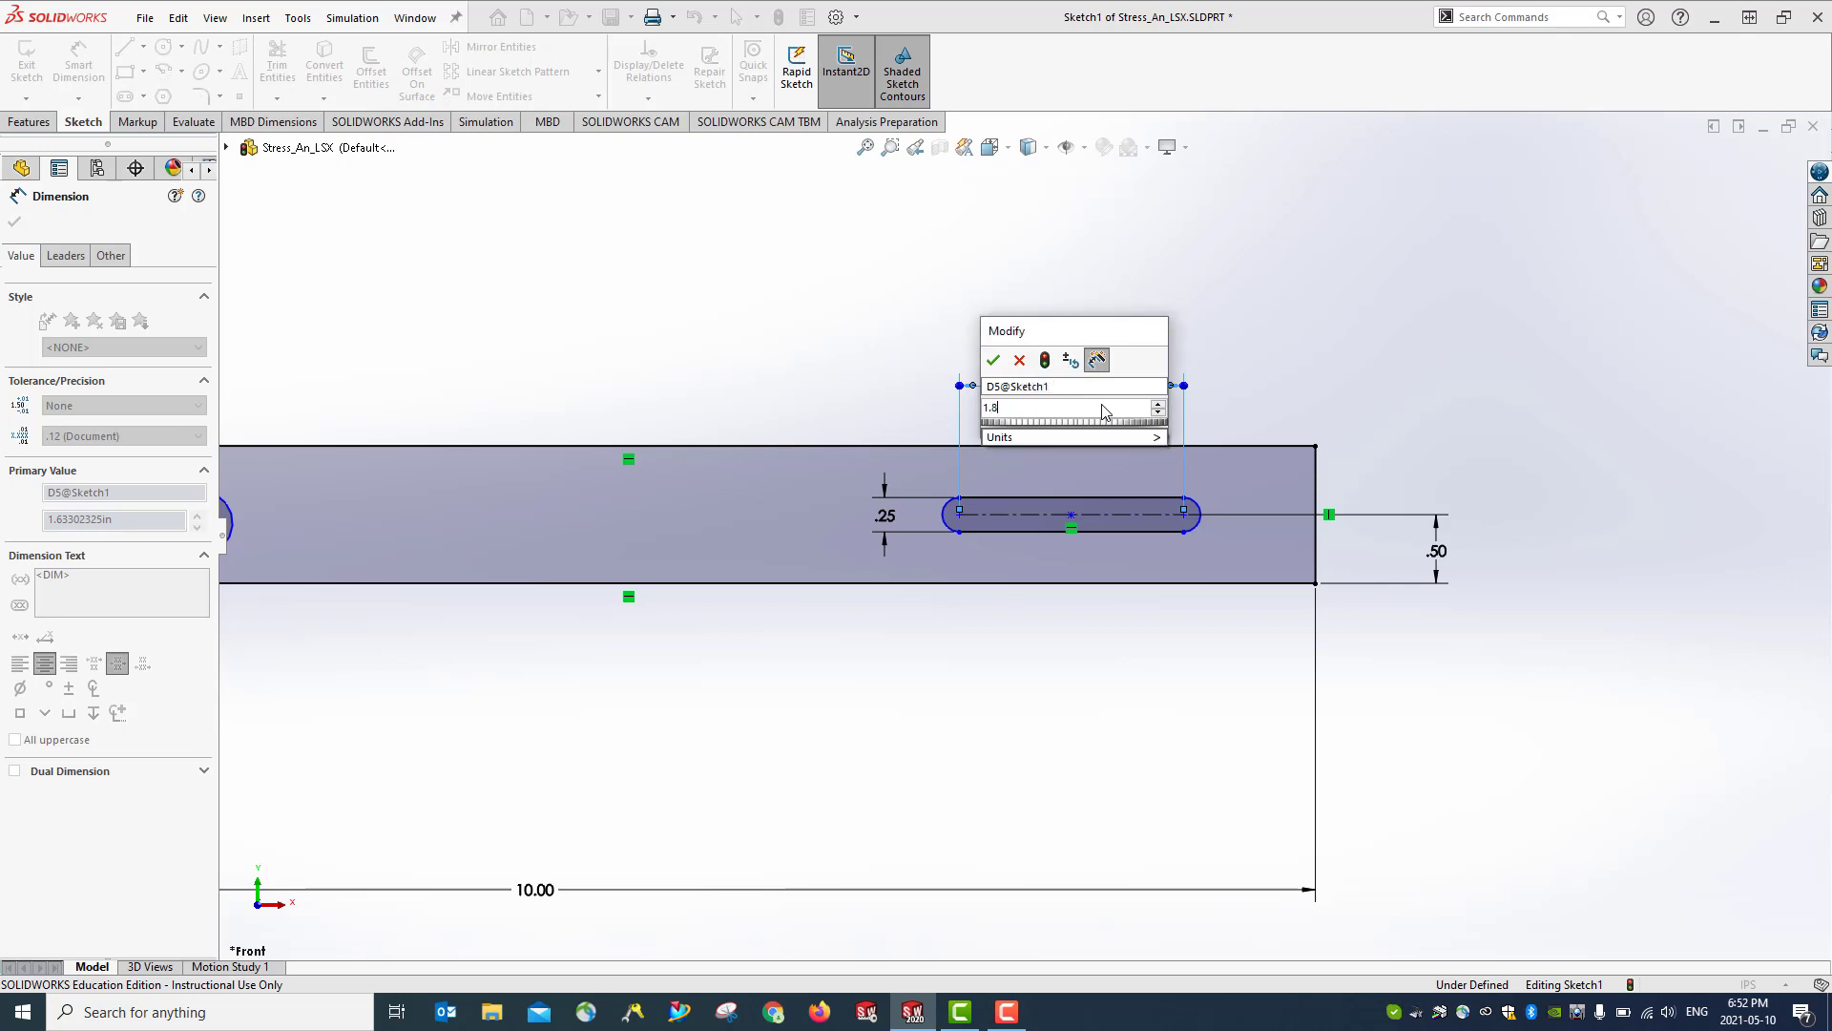
pyautogui.press('Return')
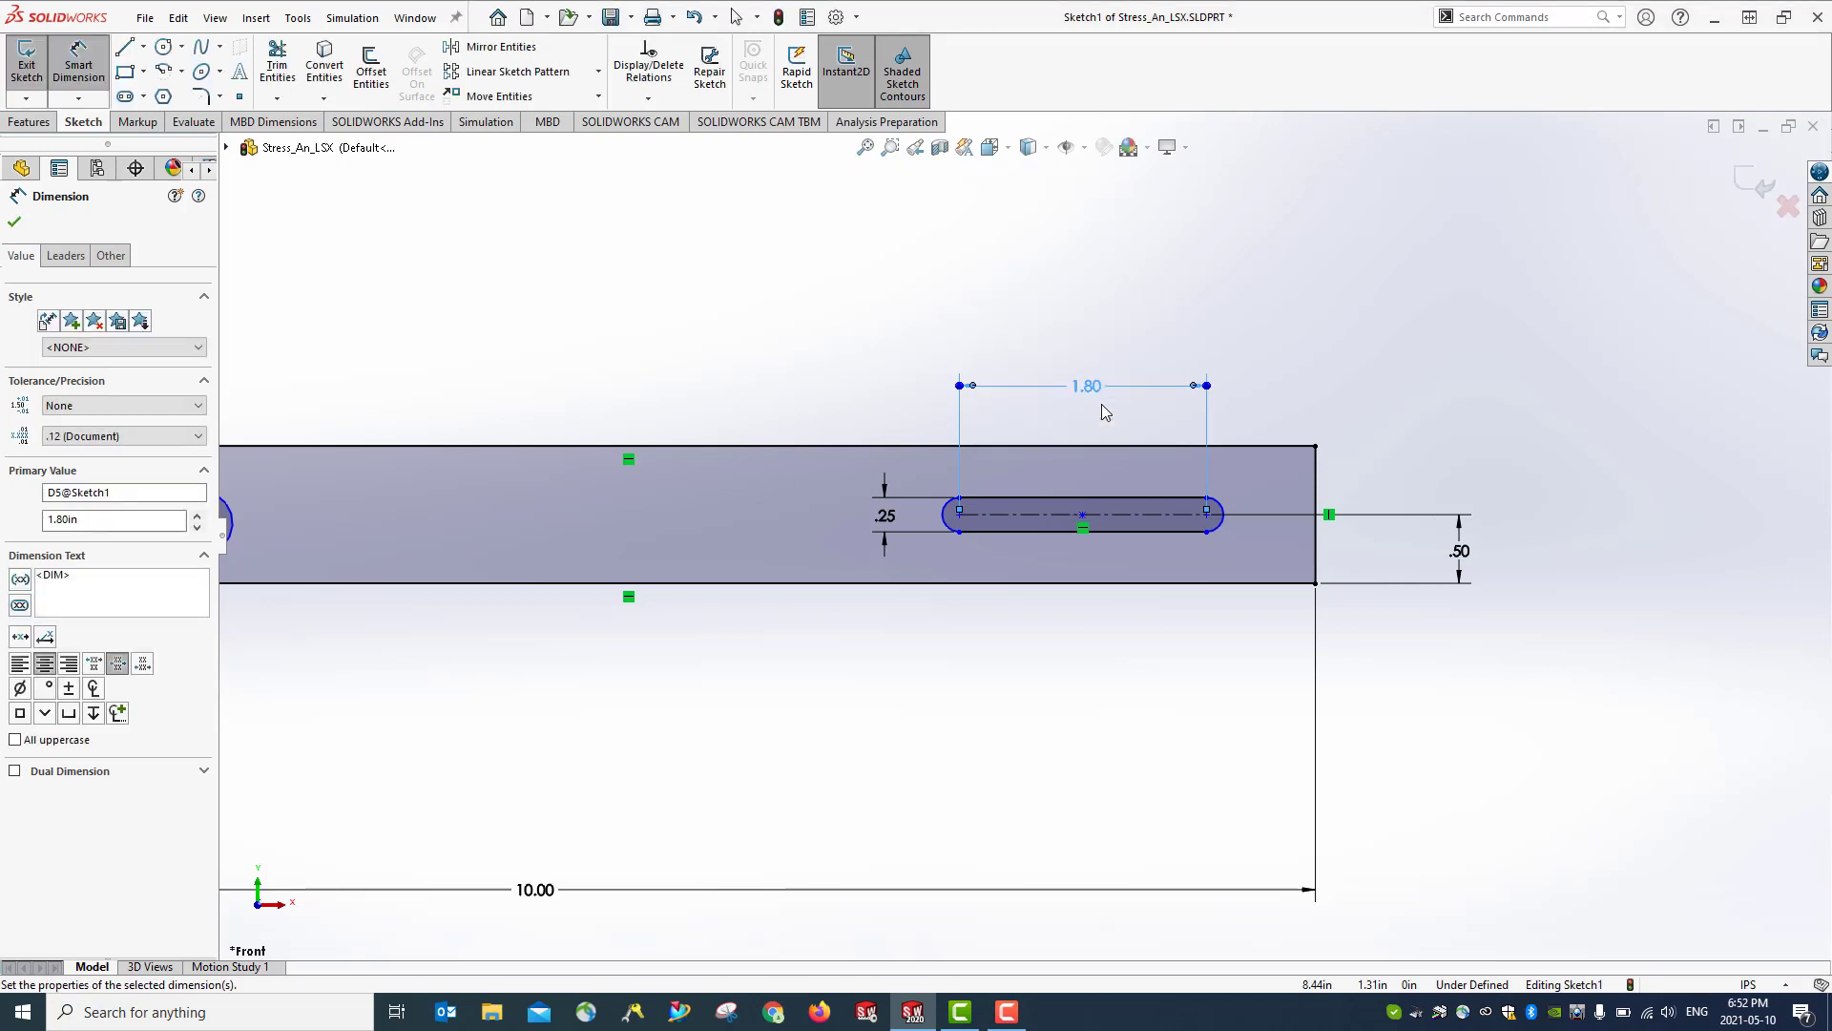
# Add a radius dimension to the slot's end arc nearest the bar's end and make it driven
pyautogui.click(1224, 511)
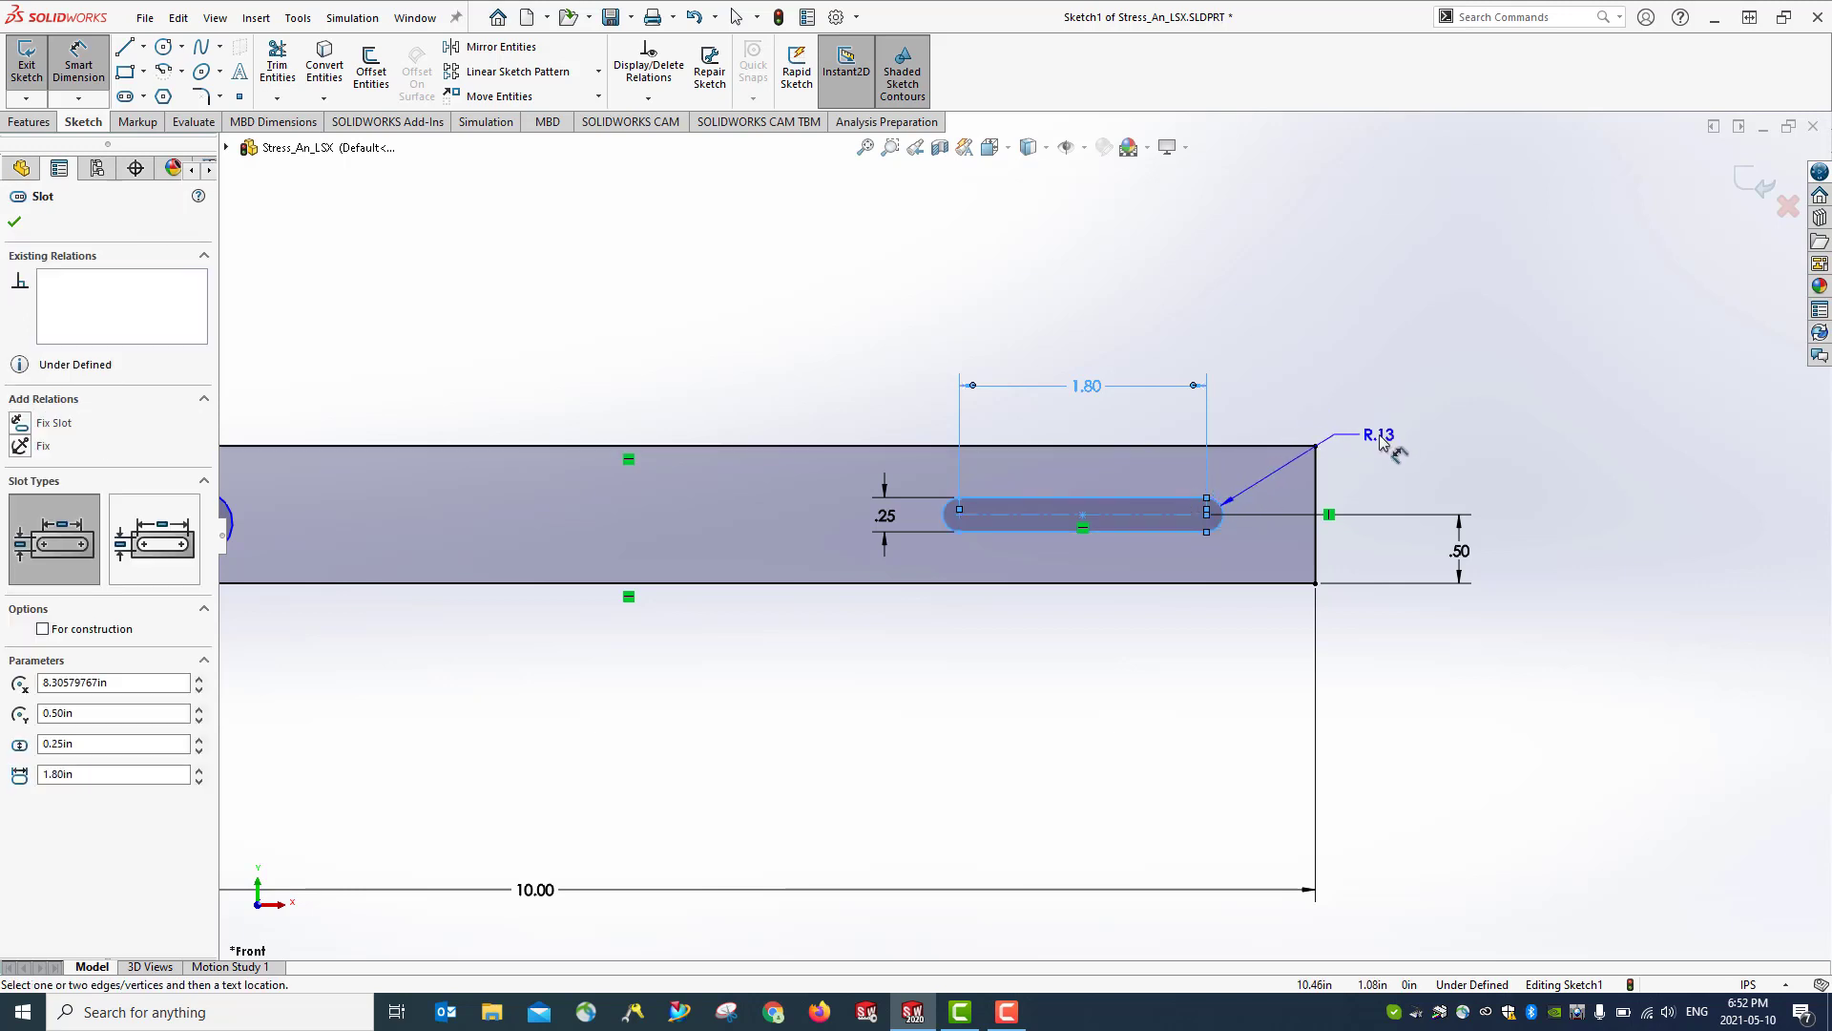
pyautogui.click(1385, 444)
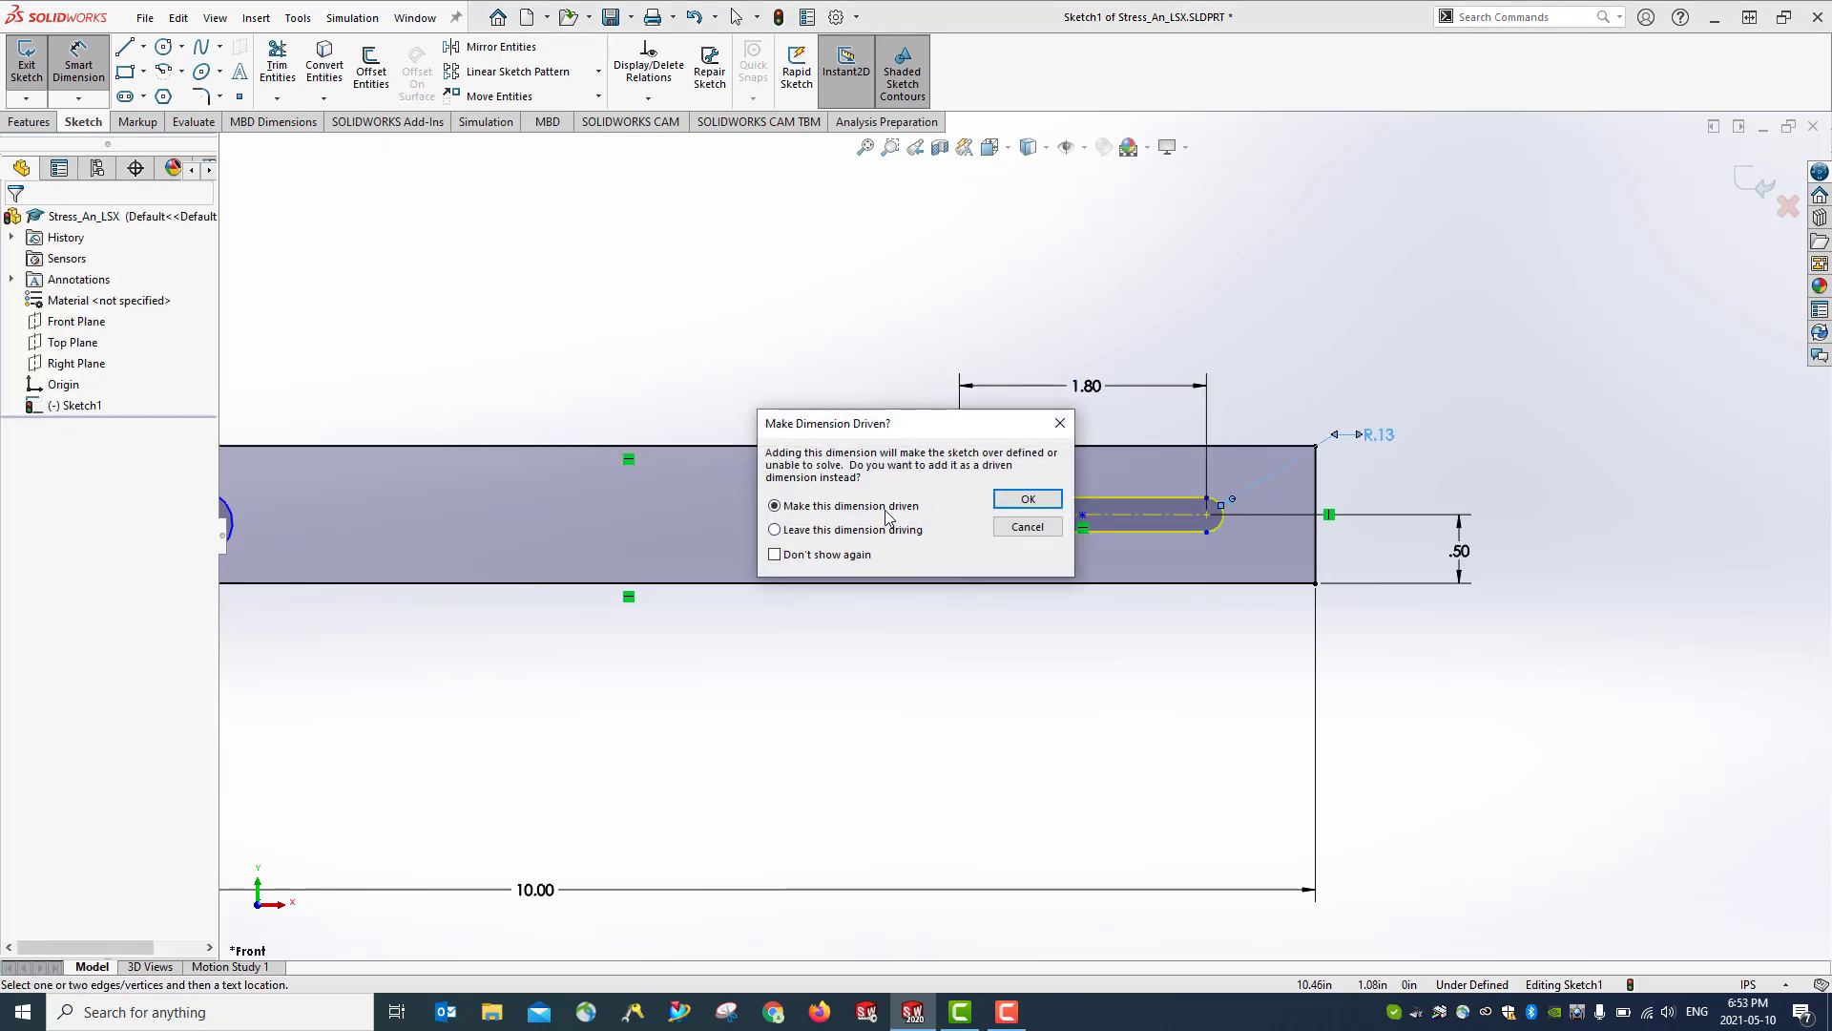
pyautogui.click(1044, 500)
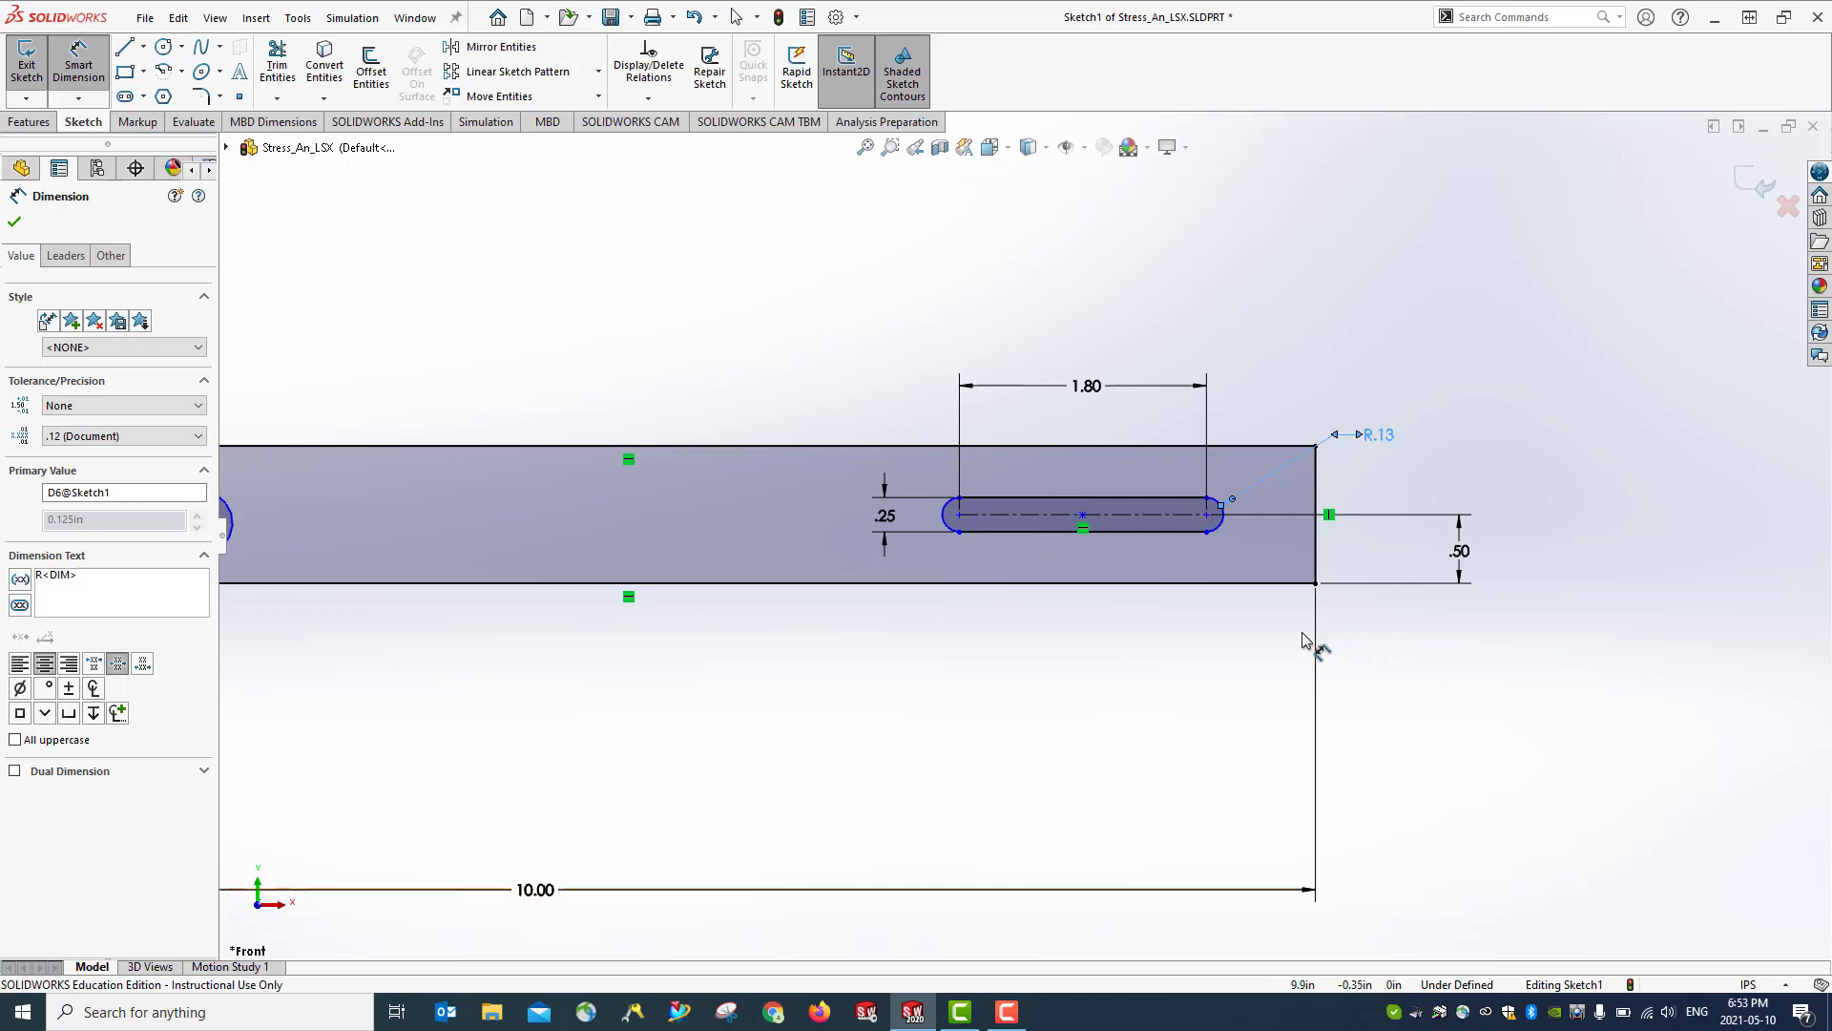
# Dimension the diameter of the circle nearest the origin and set it to 0.5 in
pyautogui.scroll(-1, 1302, 641)
pyautogui.scroll(5, 1277, 638)
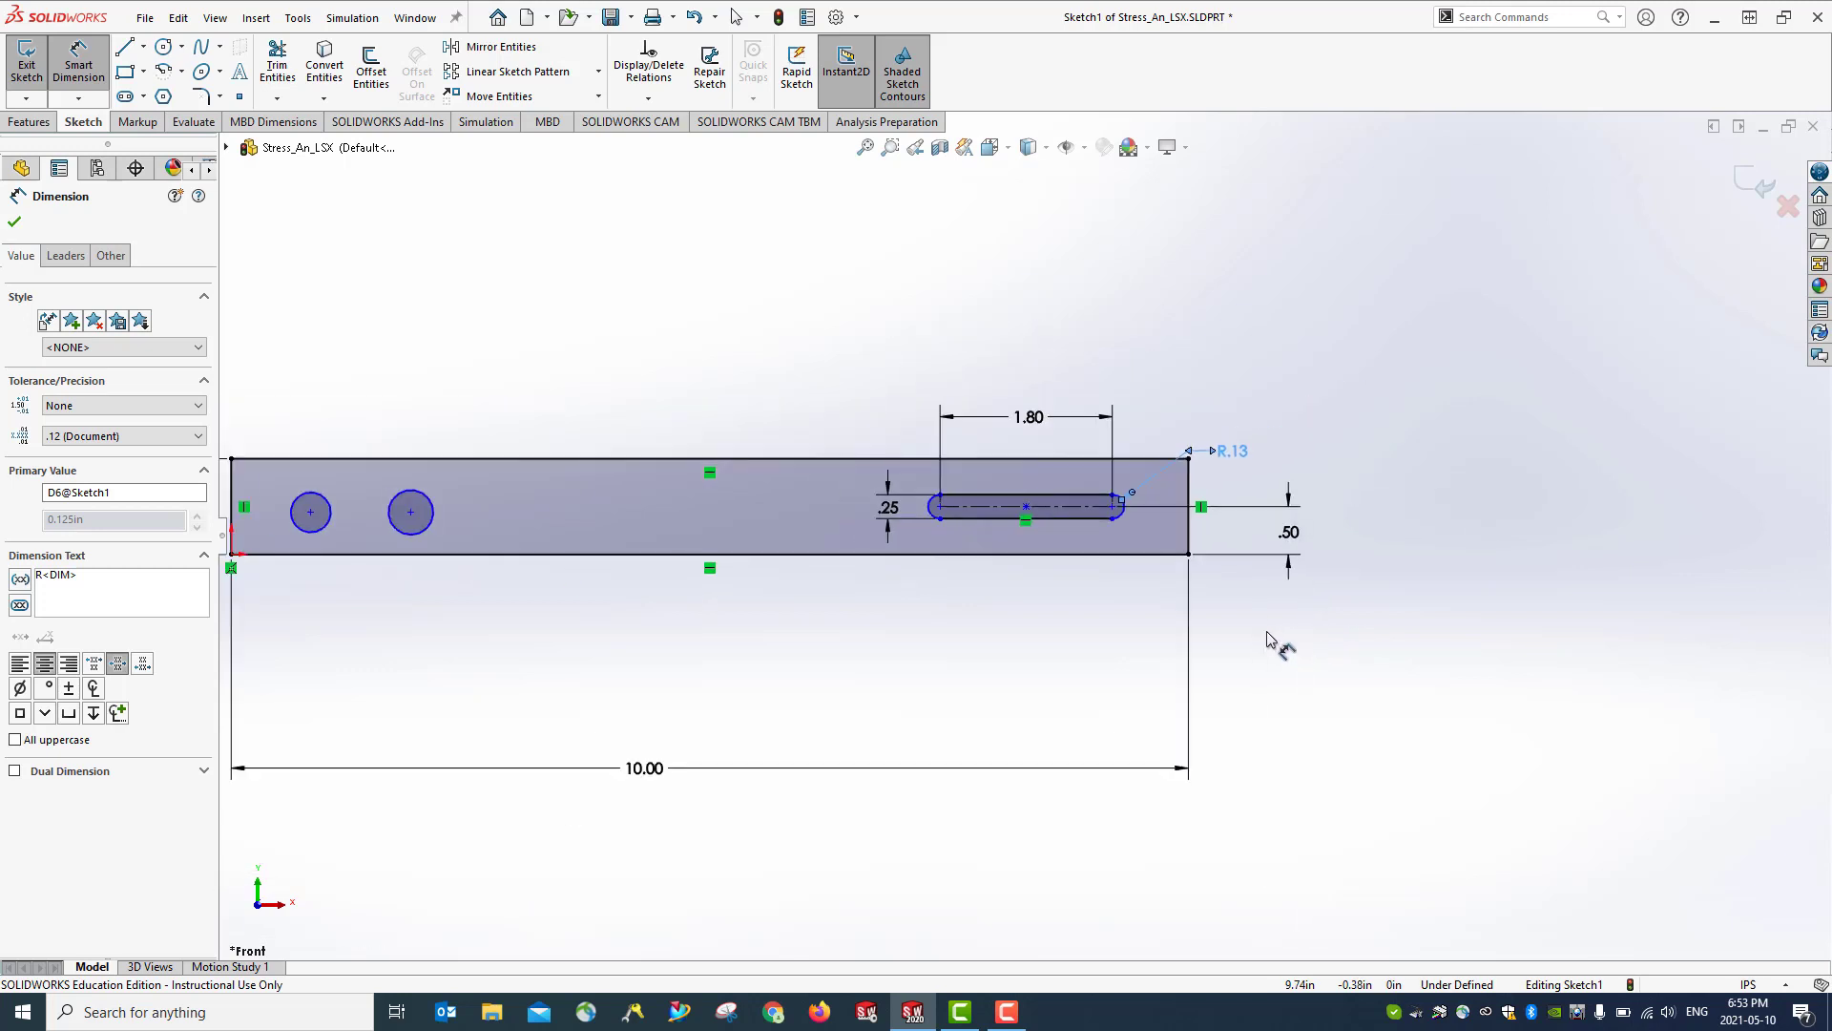
pyautogui.scroll(-4, 748, 560)
pyautogui.scroll(-1, 1166, 554)
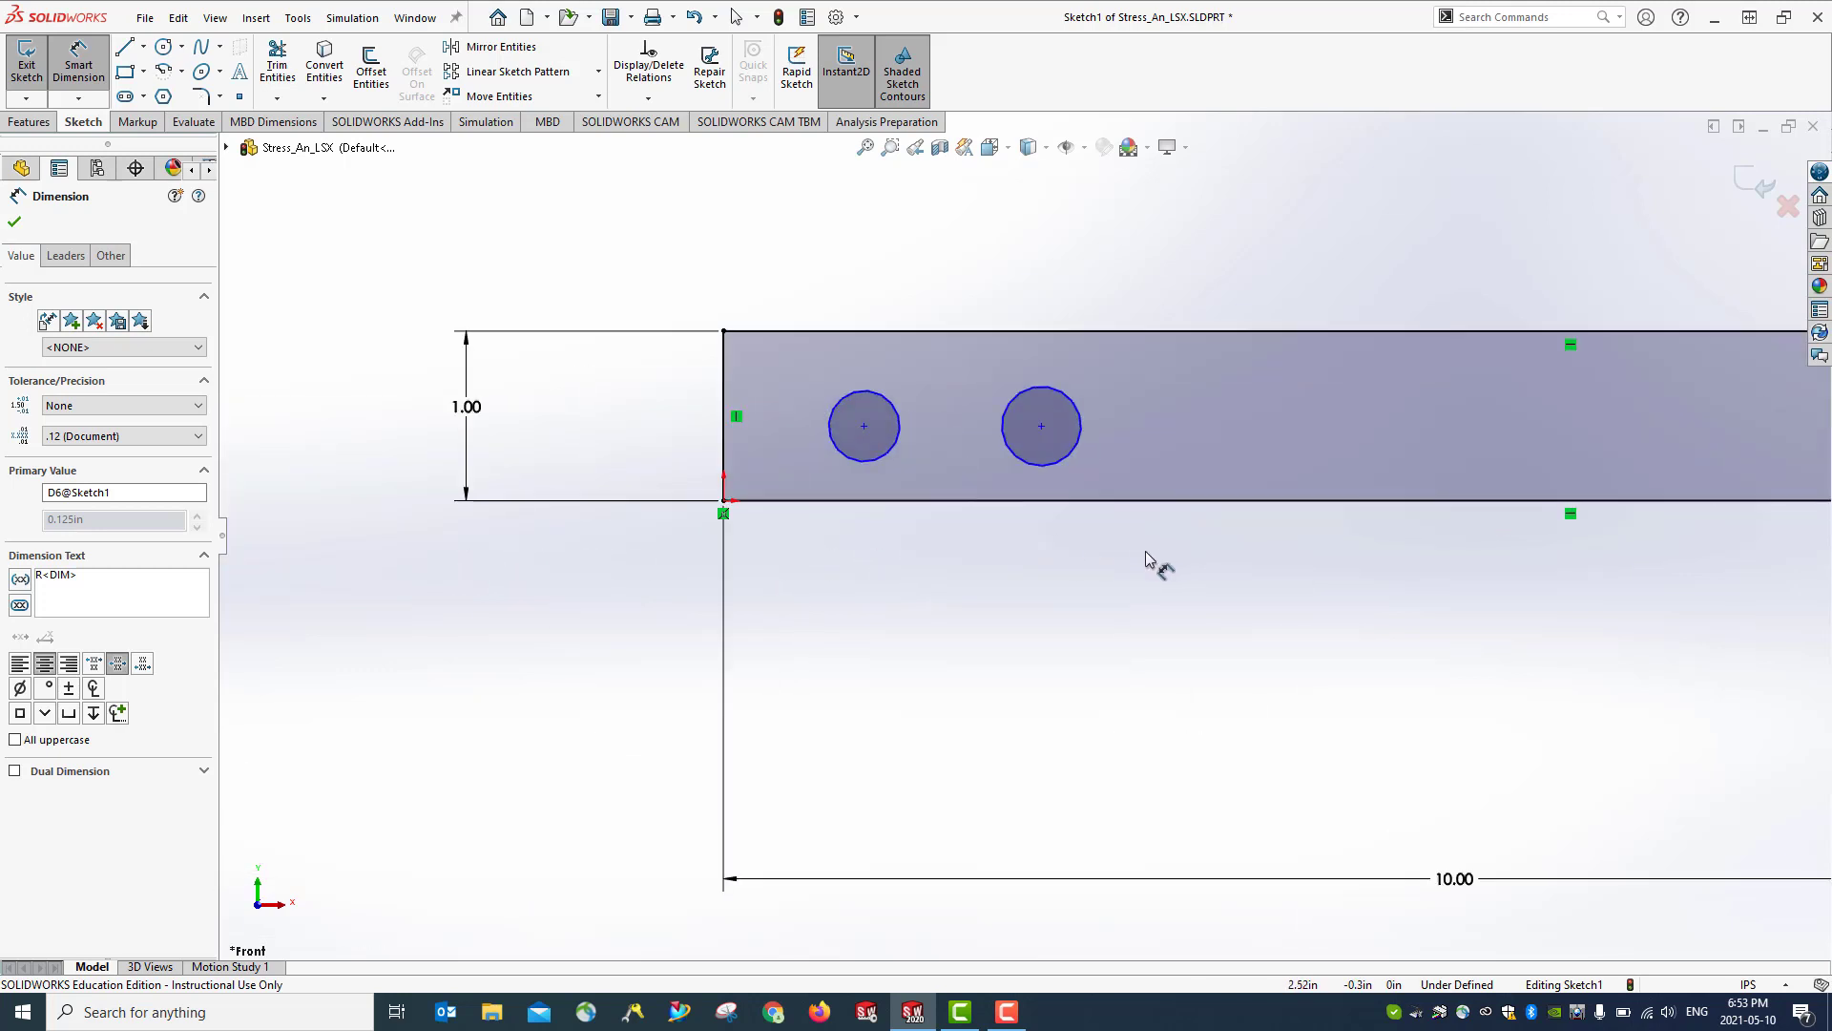
pyautogui.click(867, 467)
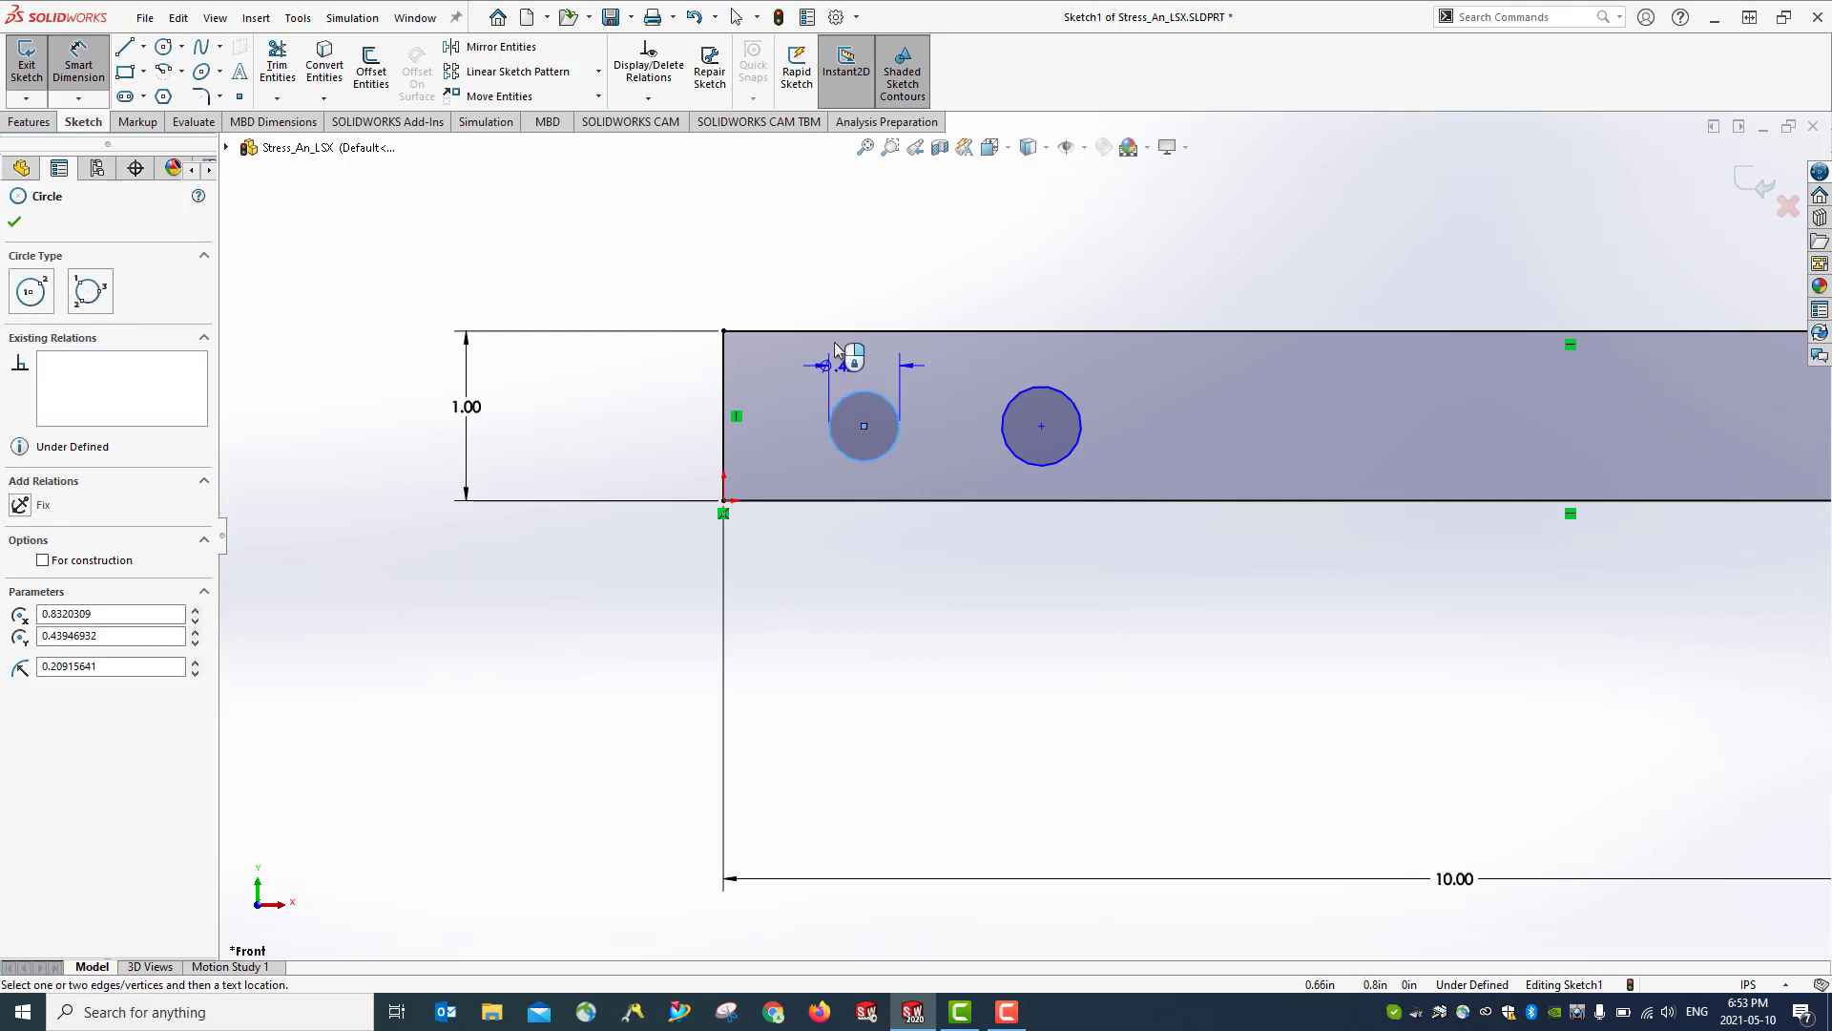
pyautogui.click(1031, 274)
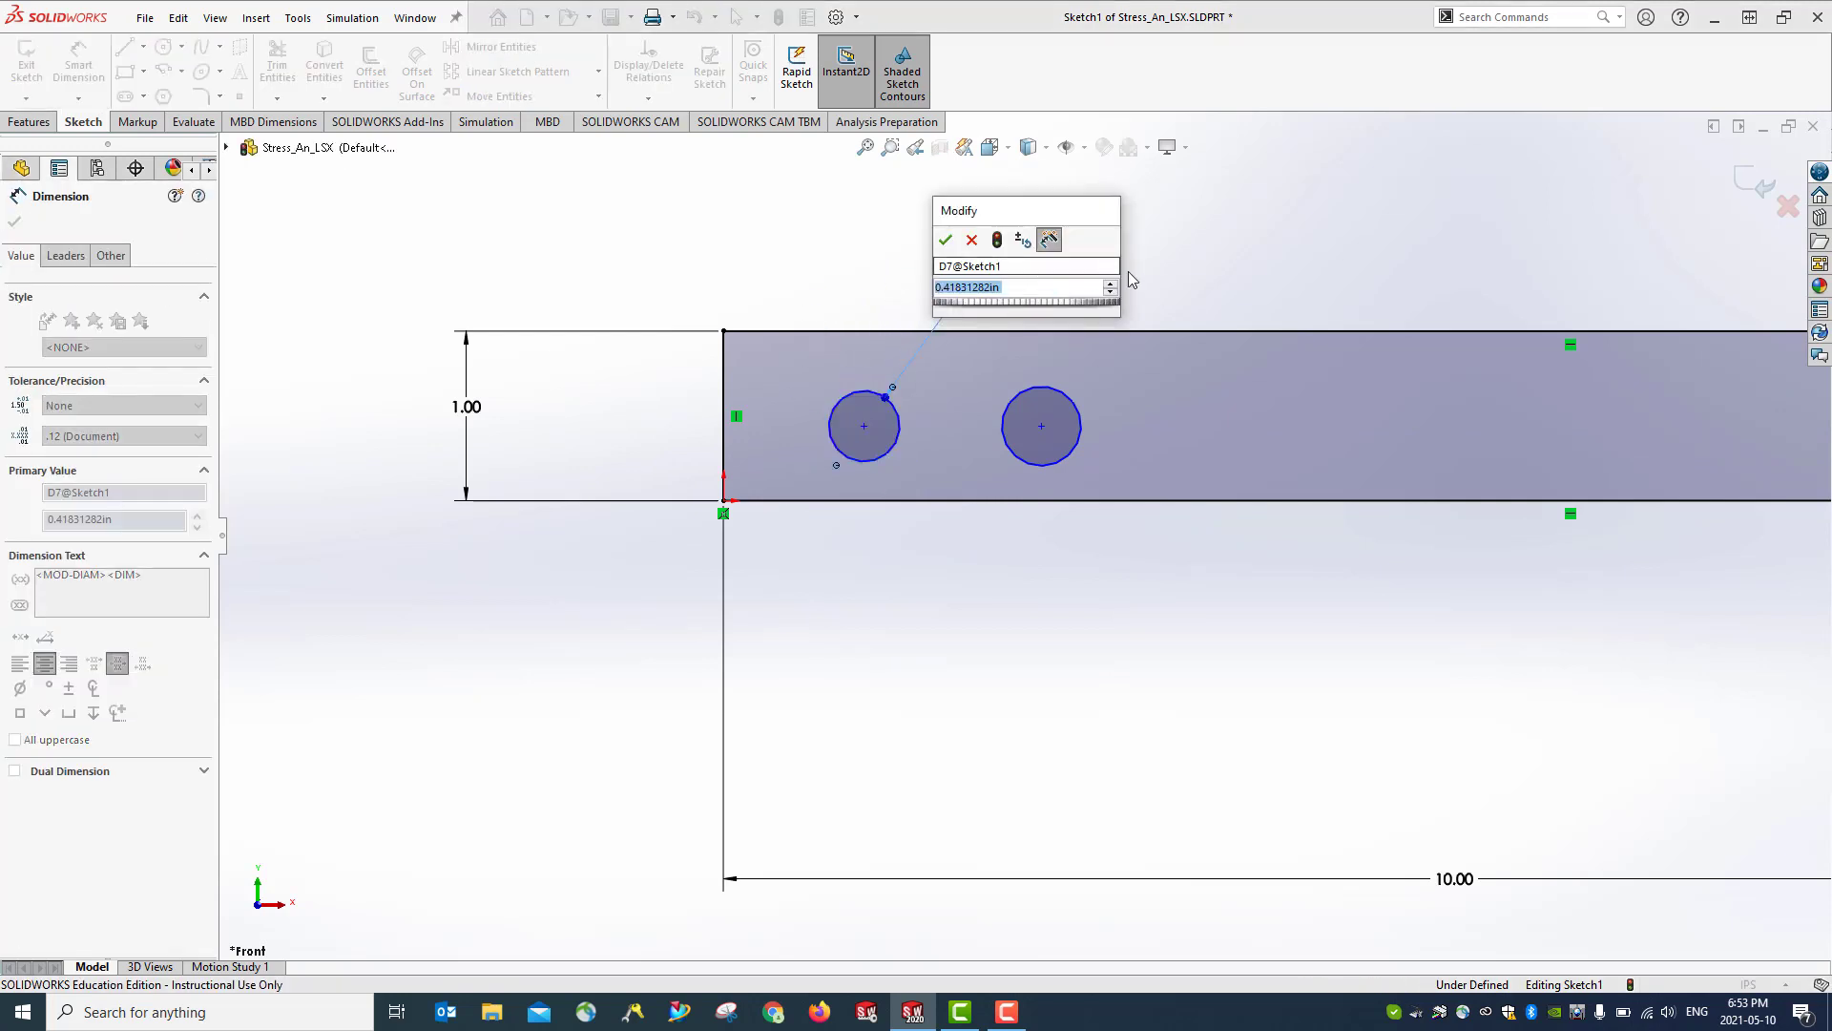
pyautogui.write('.5')
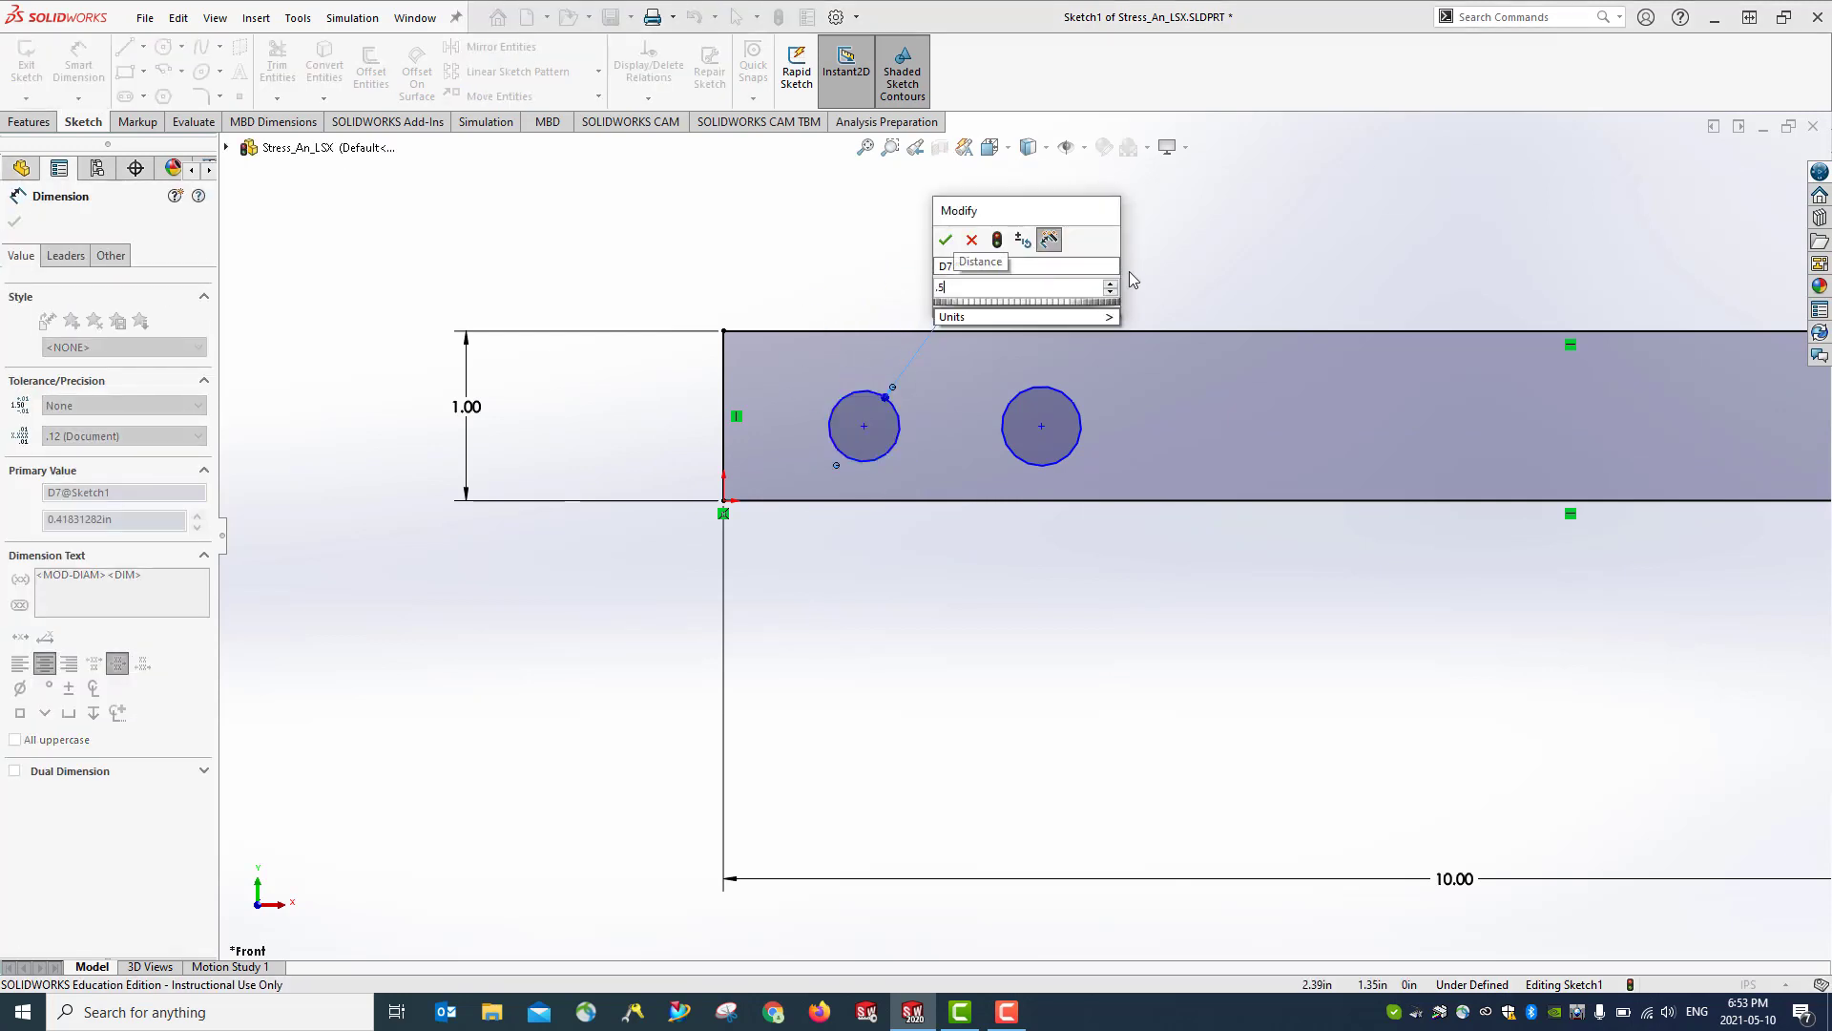
pyautogui.press('Return')
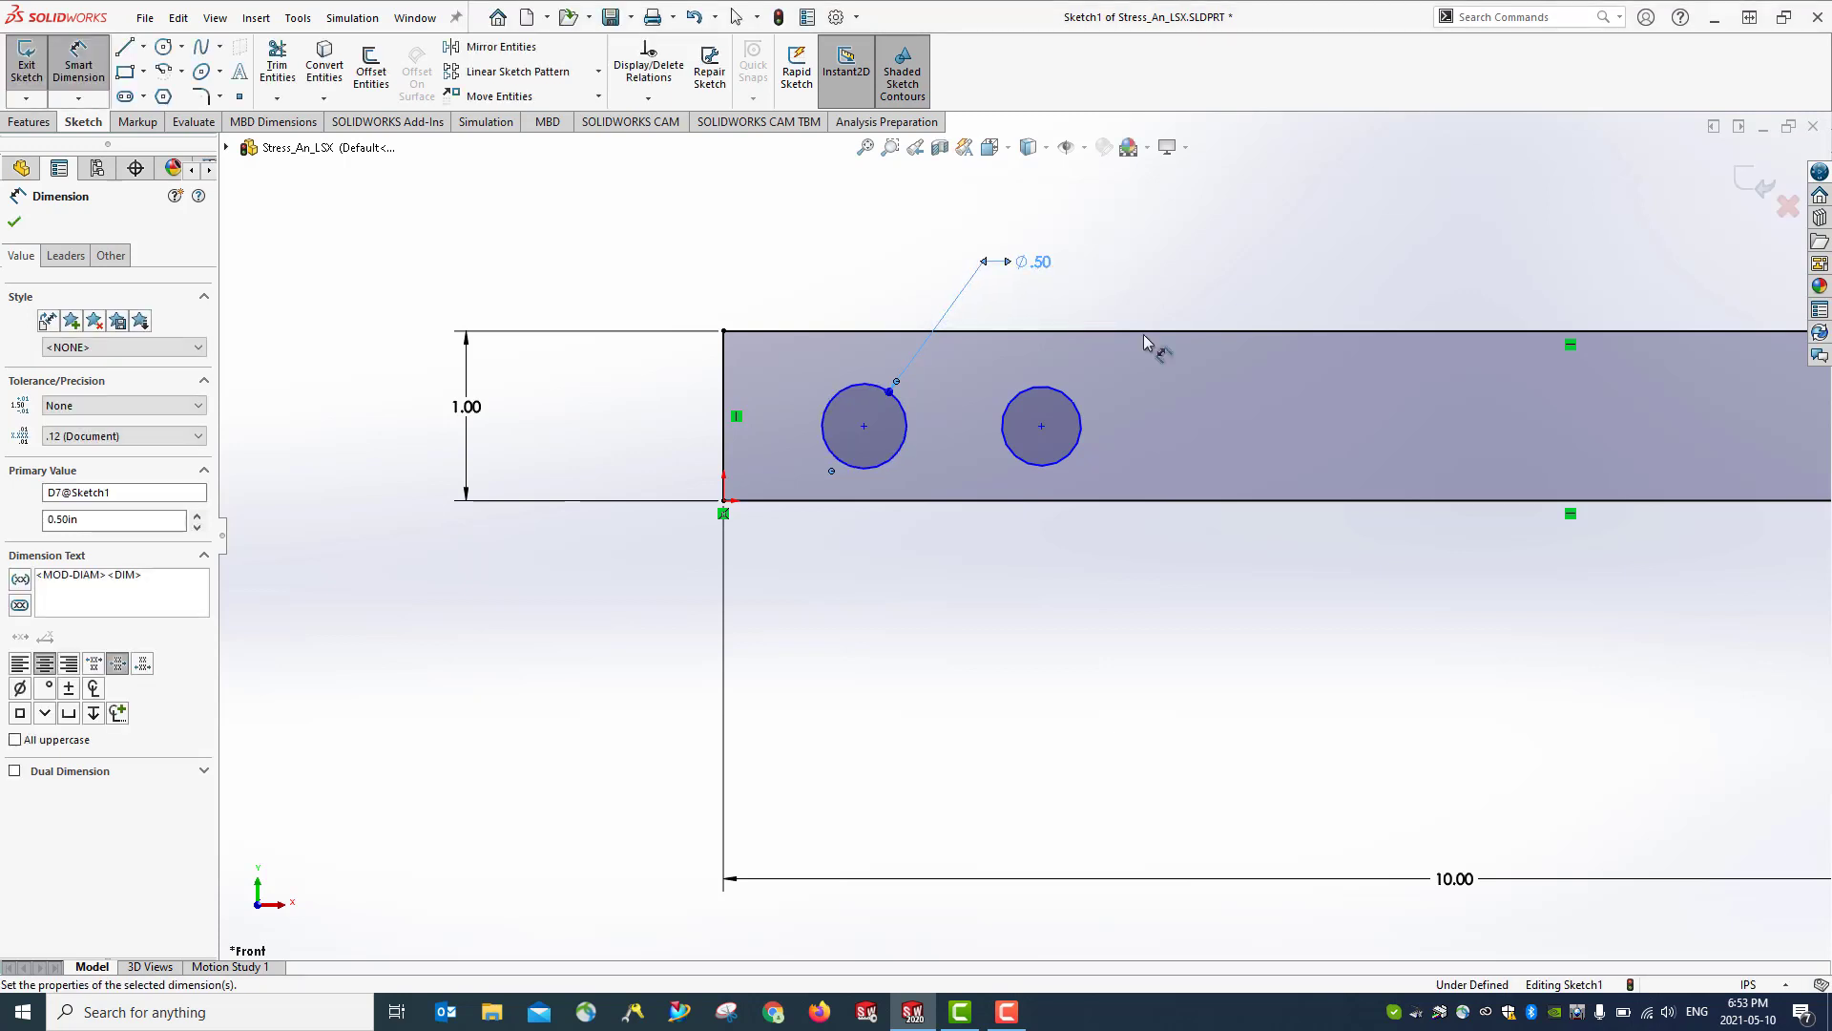
# Dimension the second circle's diameter and set it to 0.5 in
pyautogui.click(1069, 397)
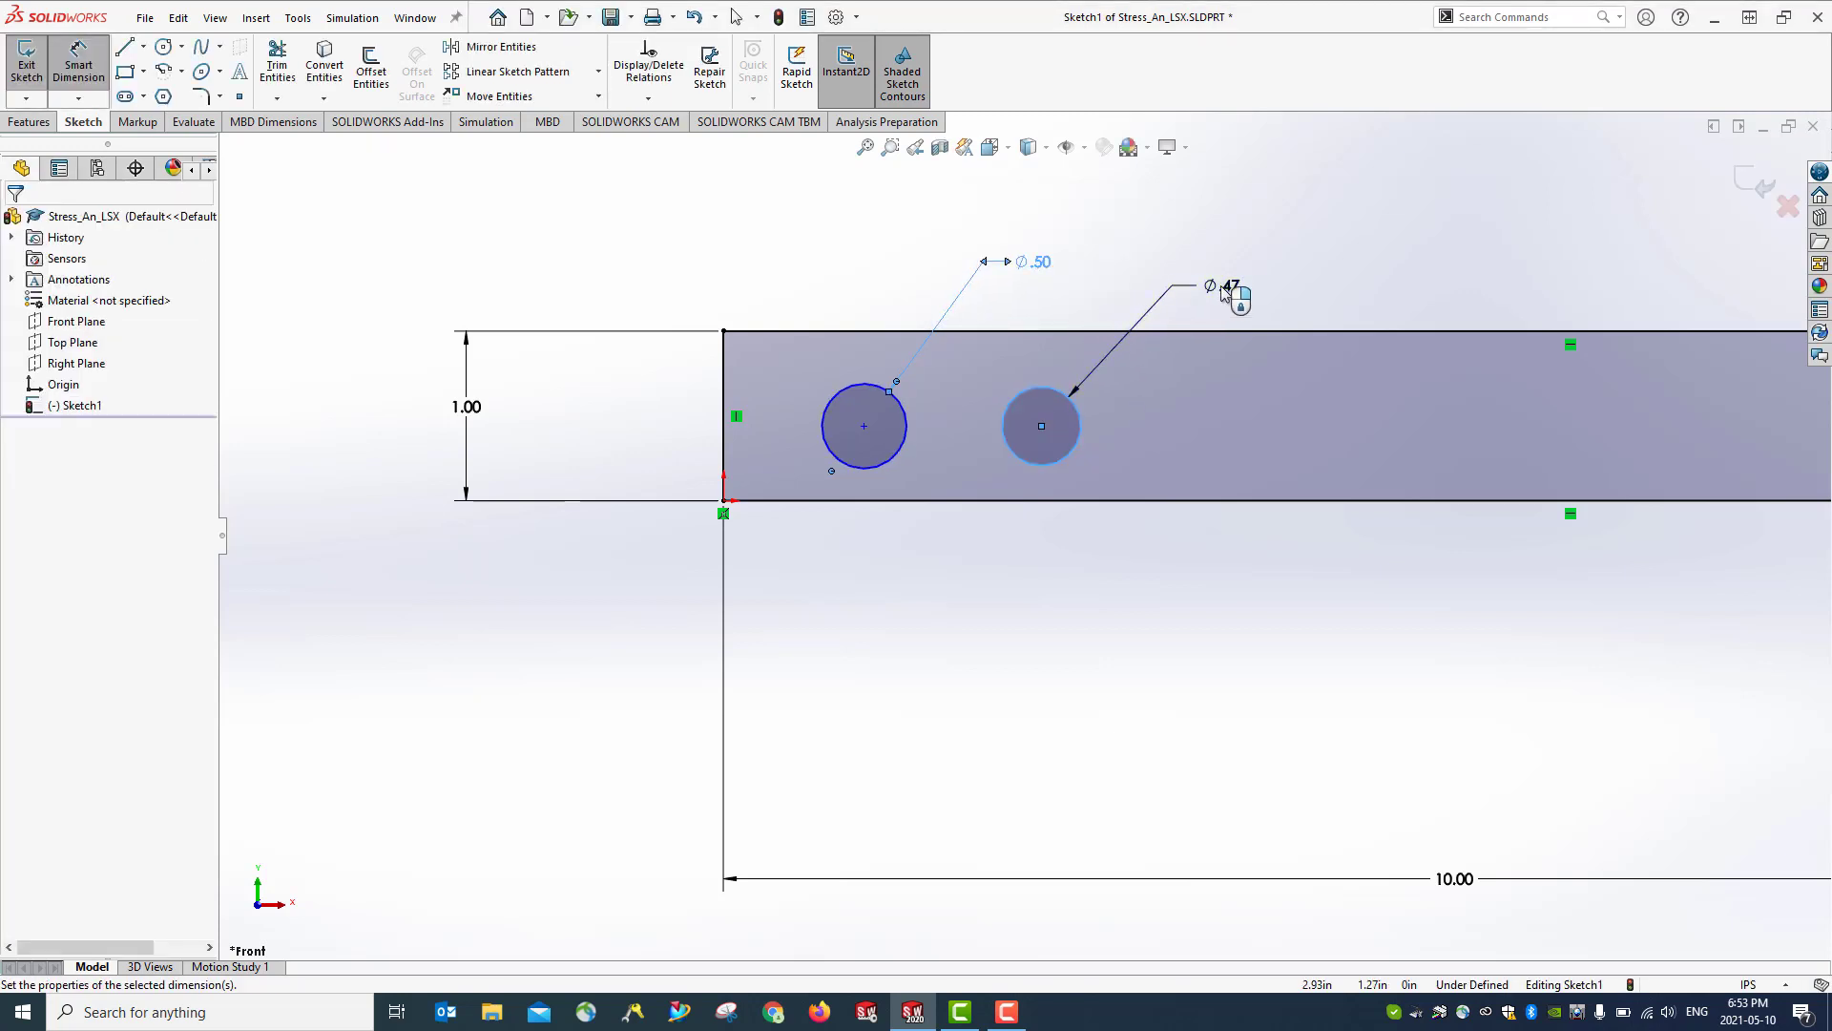
pyautogui.click(1226, 292)
pyautogui.write('.5')
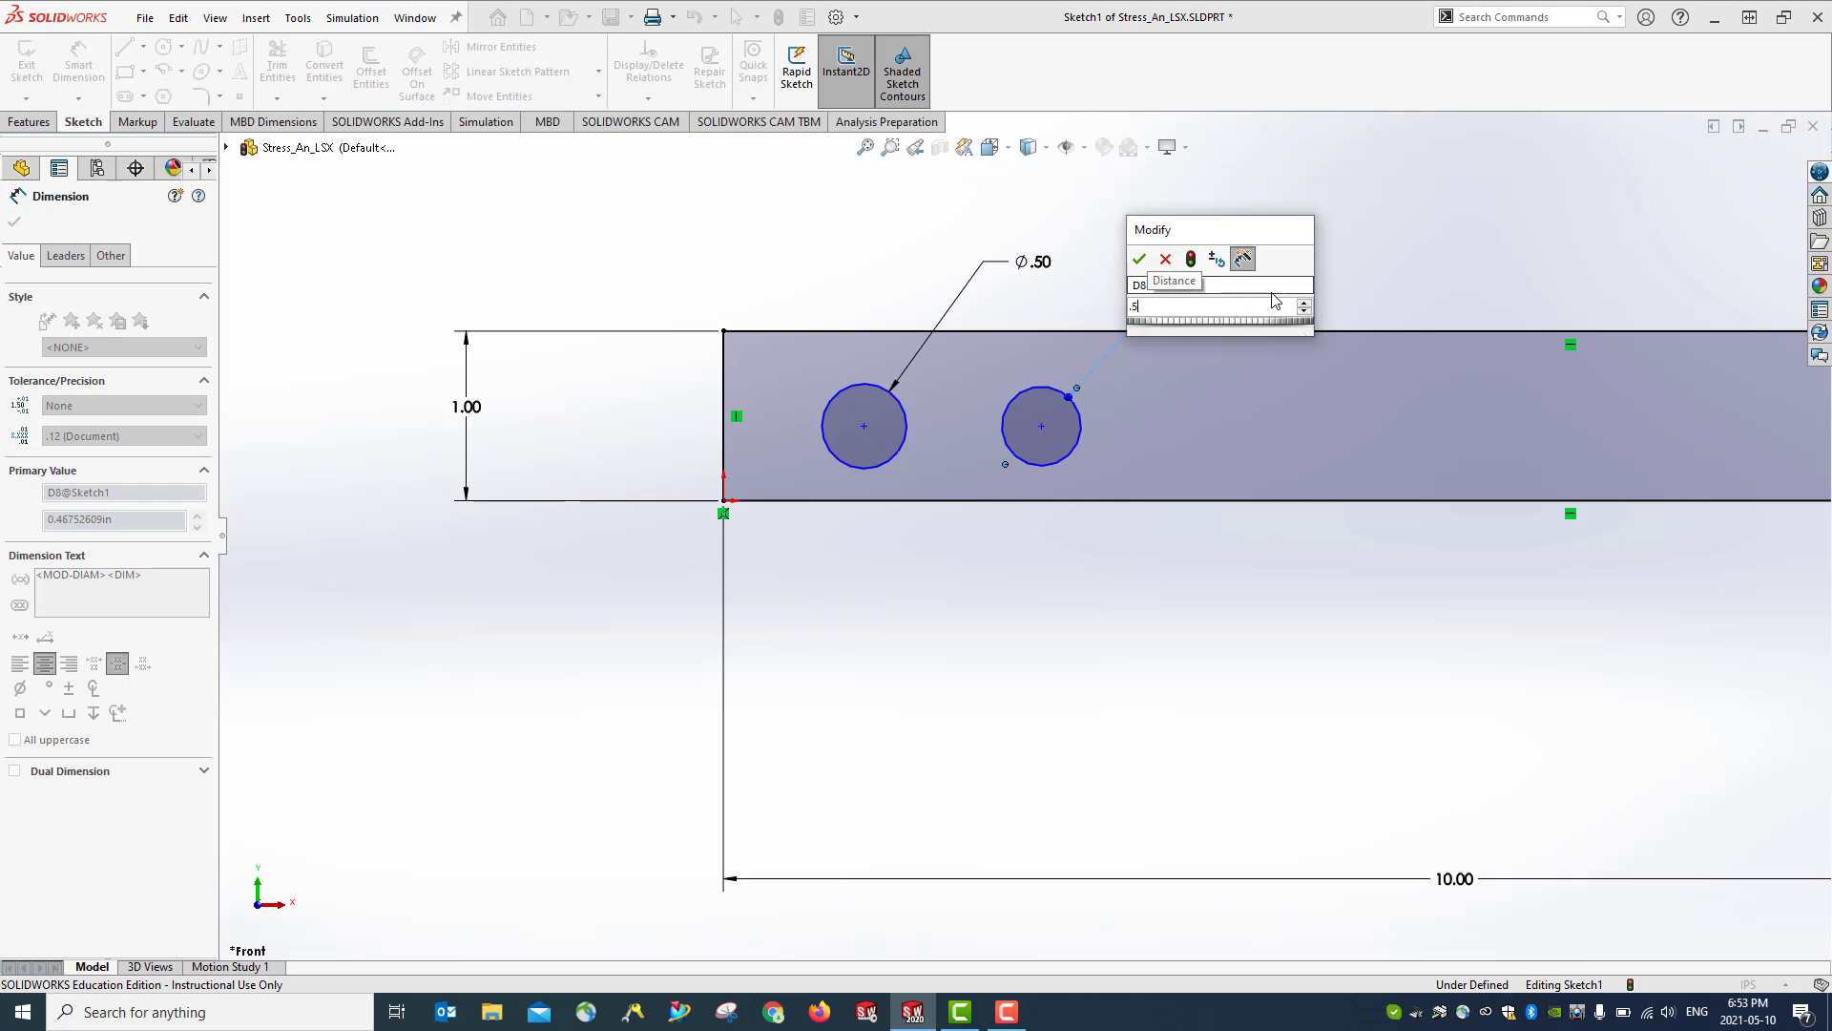
pyautogui.press('Return')
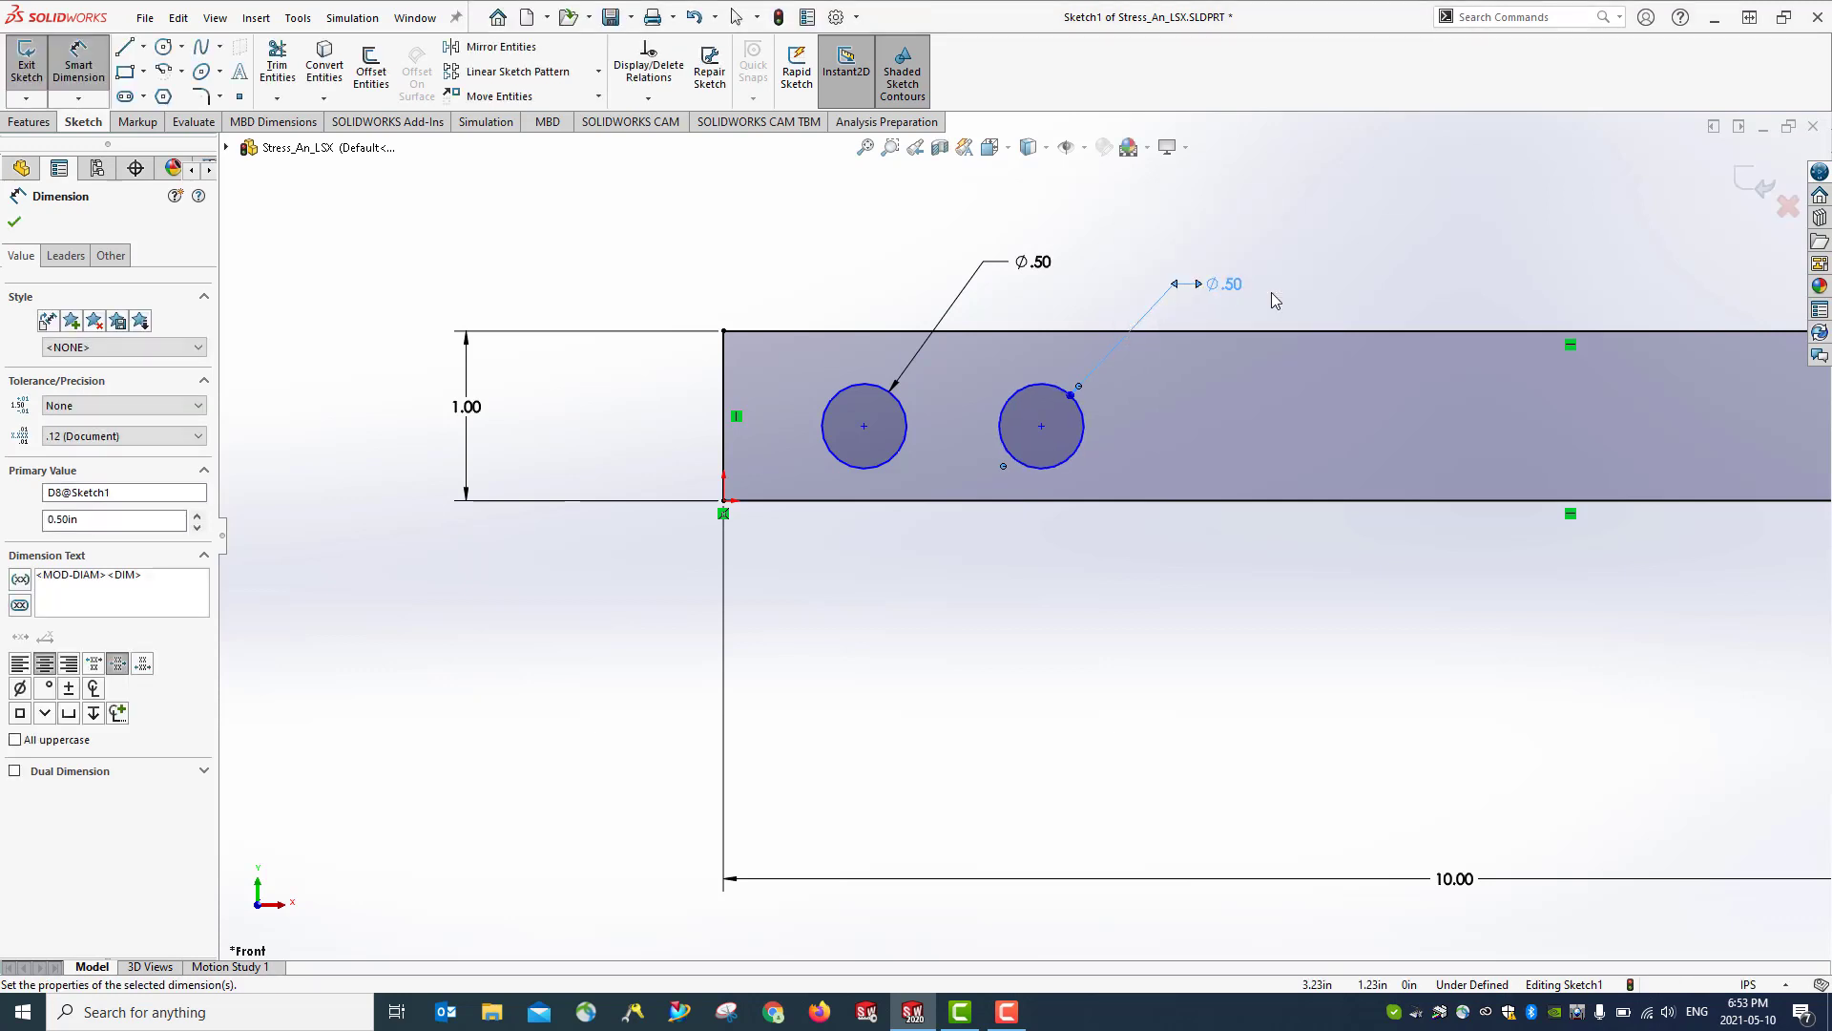
# Dimension the horizontal spacing between the two circle centres and set it to 1 in
pyautogui.click(865, 425)
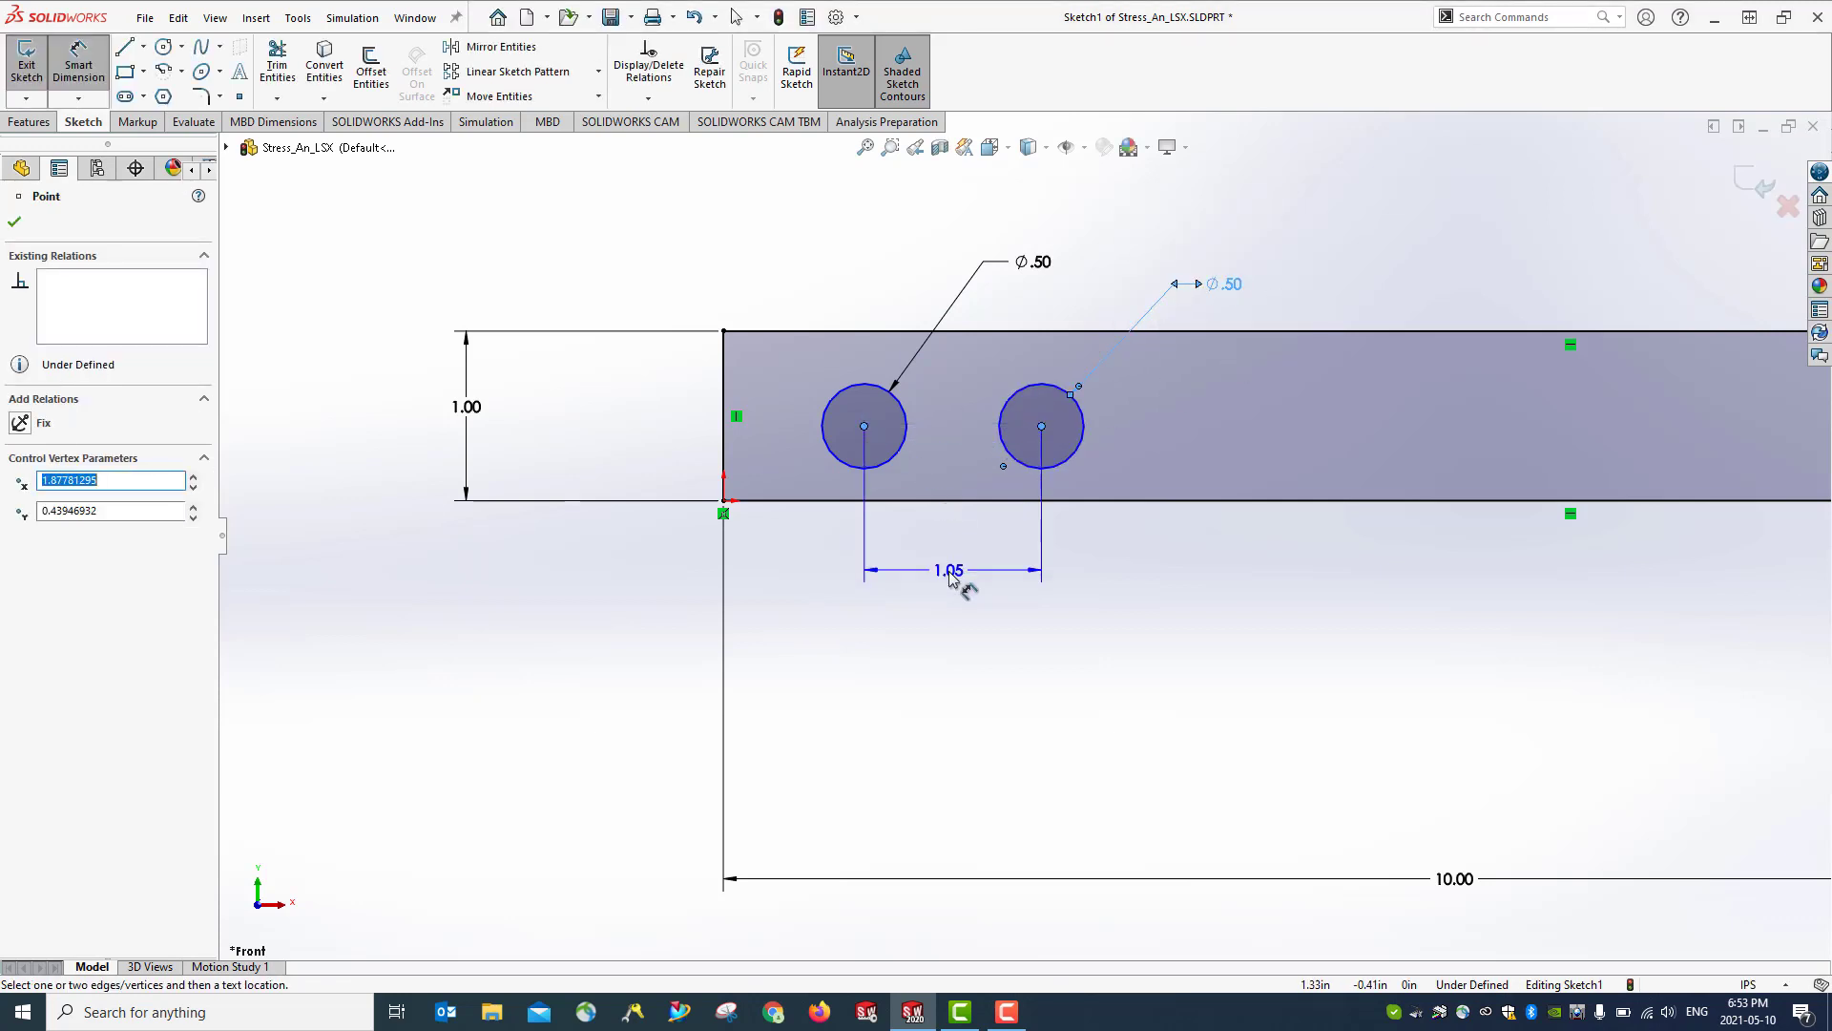
pyautogui.click(961, 584)
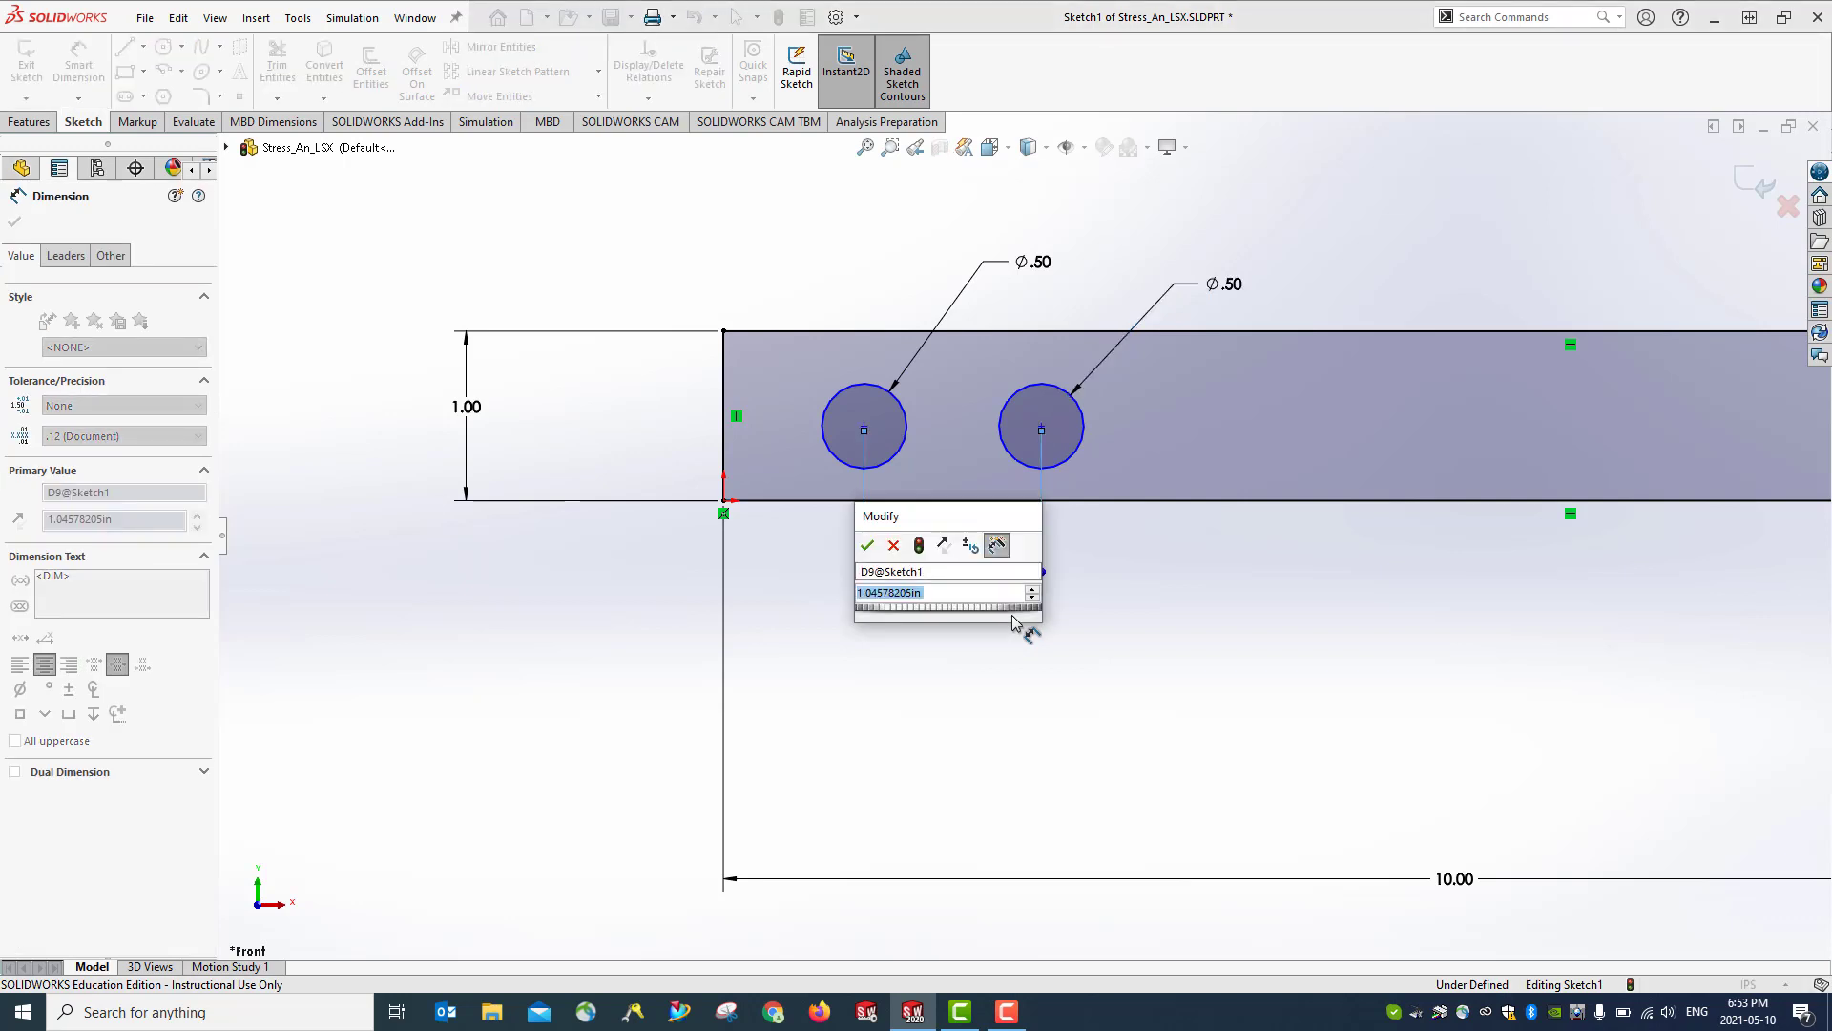
pyautogui.write('1')
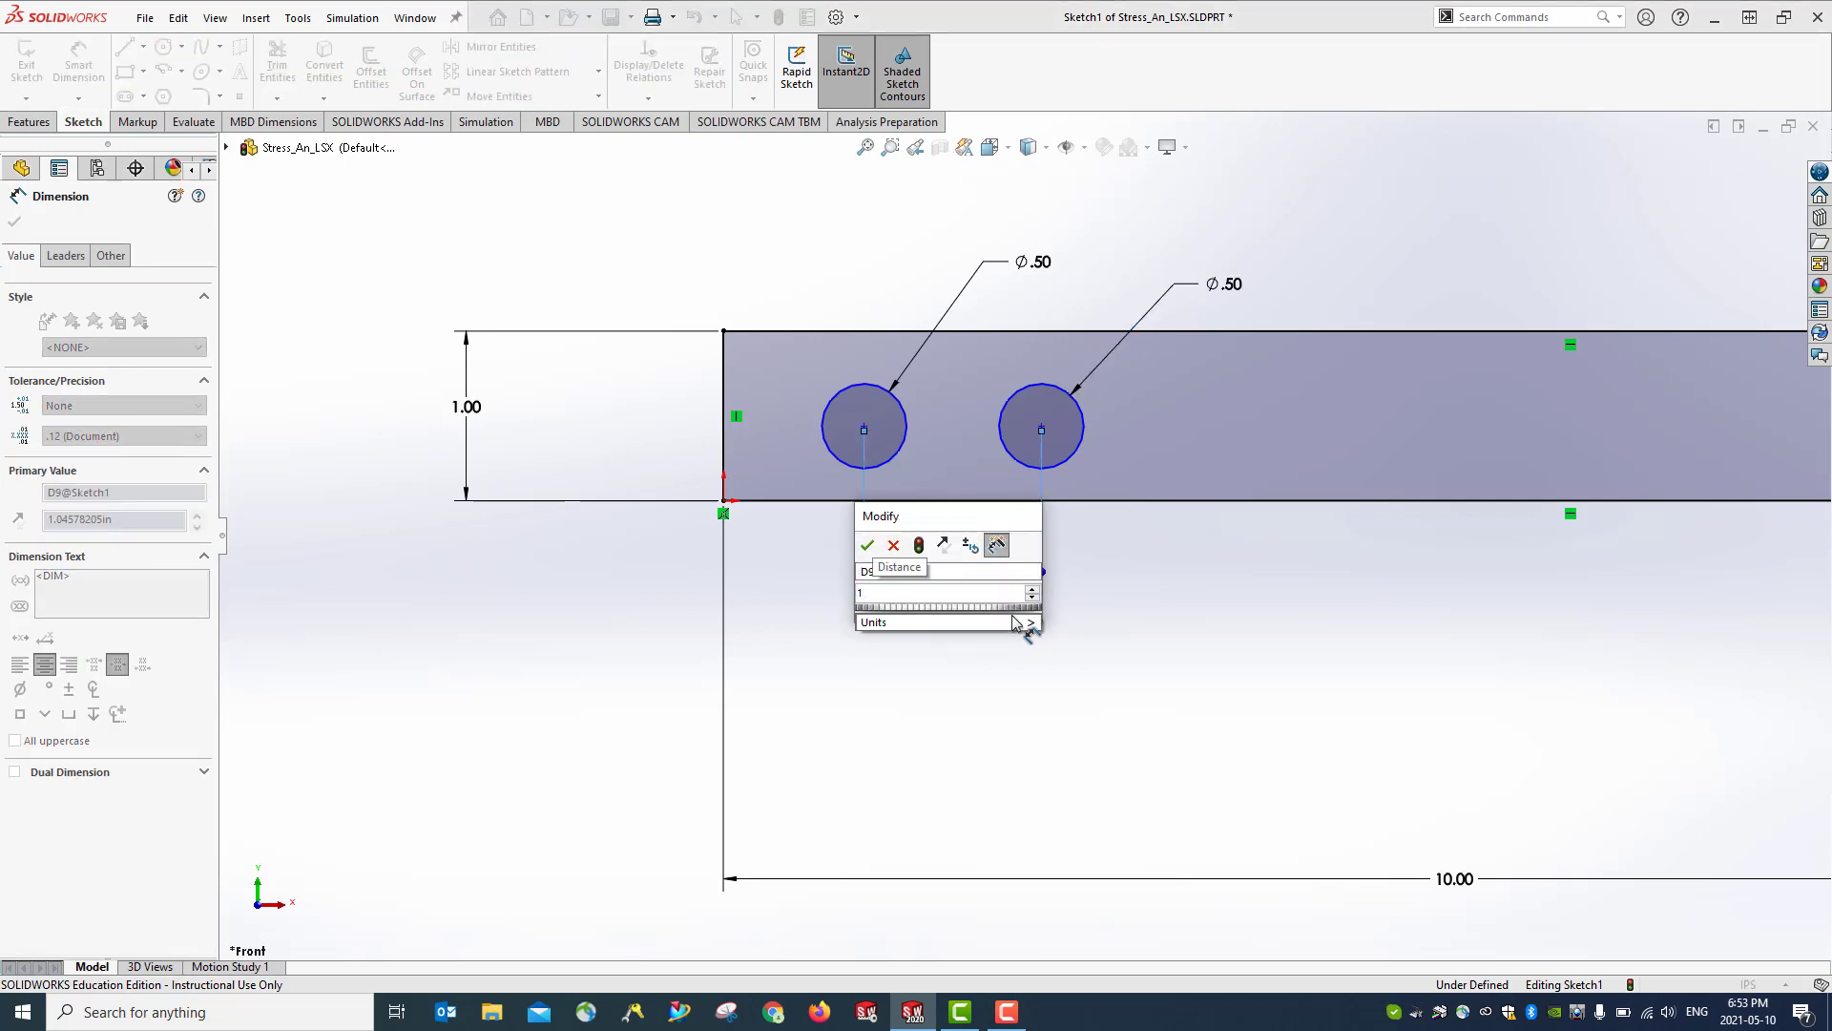
pyautogui.press('Return')
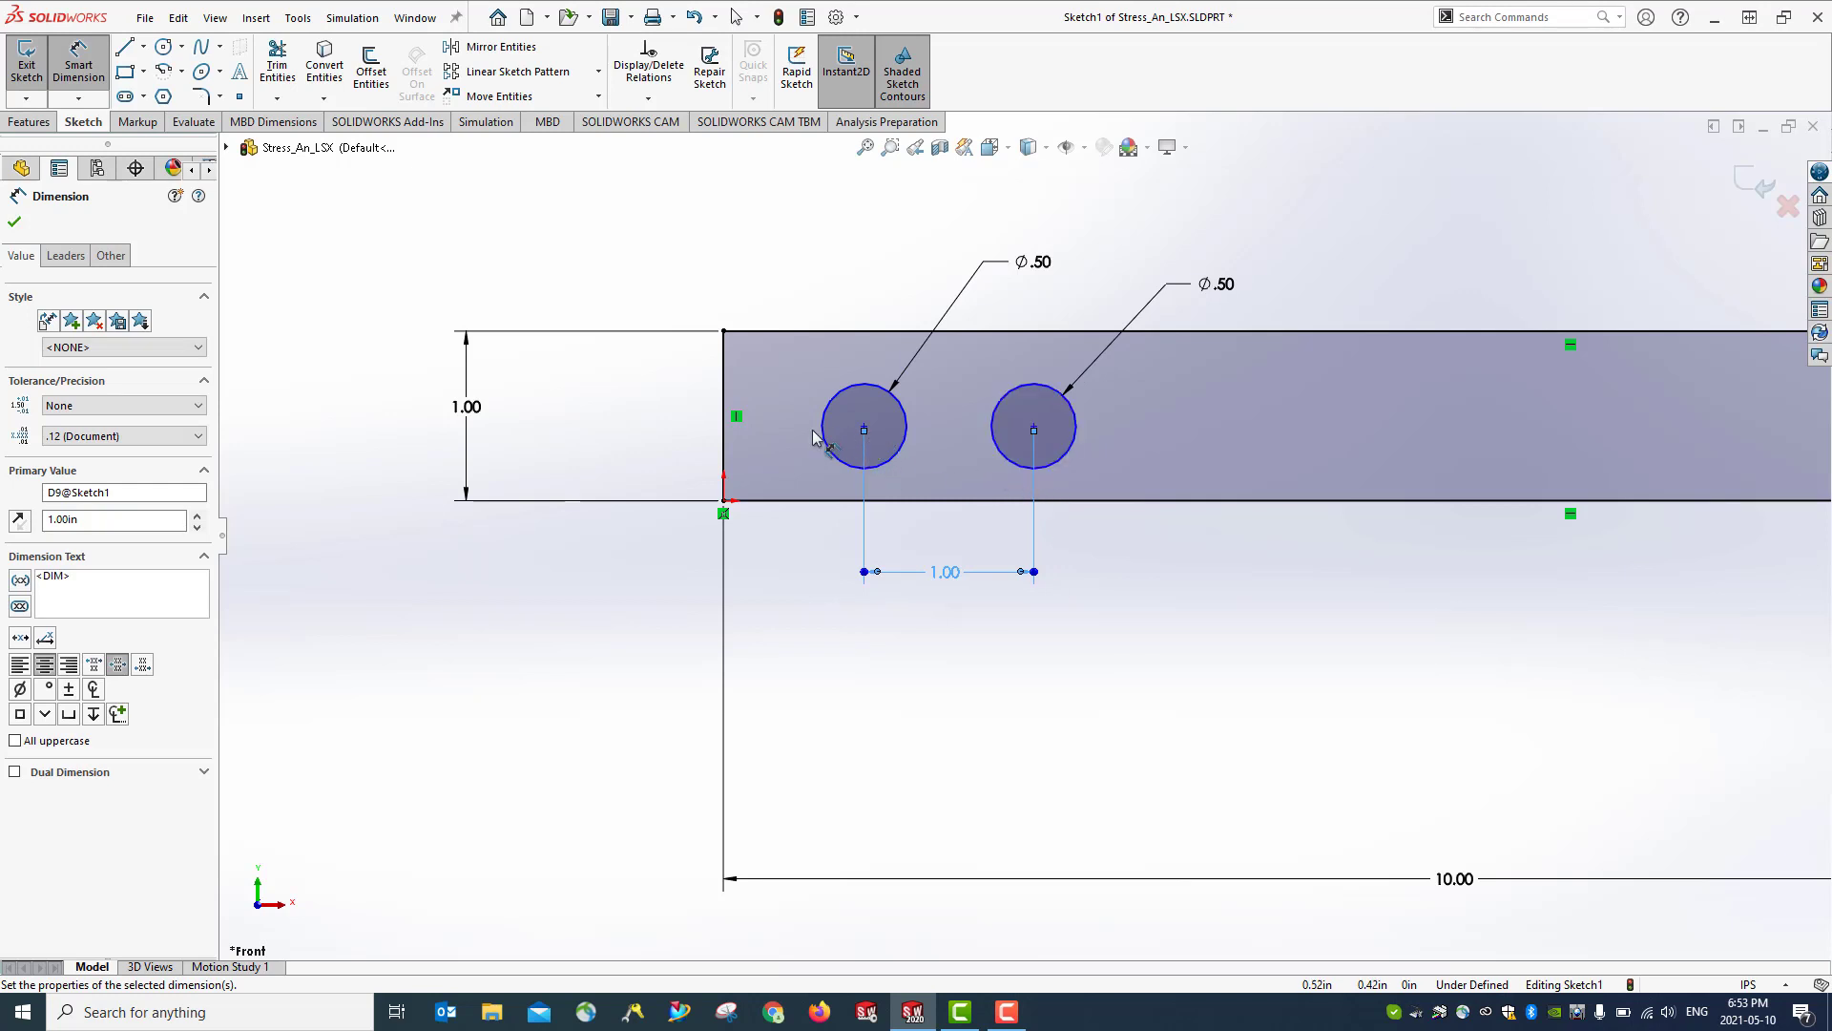
# Dimension the first circle's centre from the rectangle's lower edge, set the distance to 0.5 in, and finish dimensioning
pyautogui.click(865, 429)
pyautogui.click(784, 494)
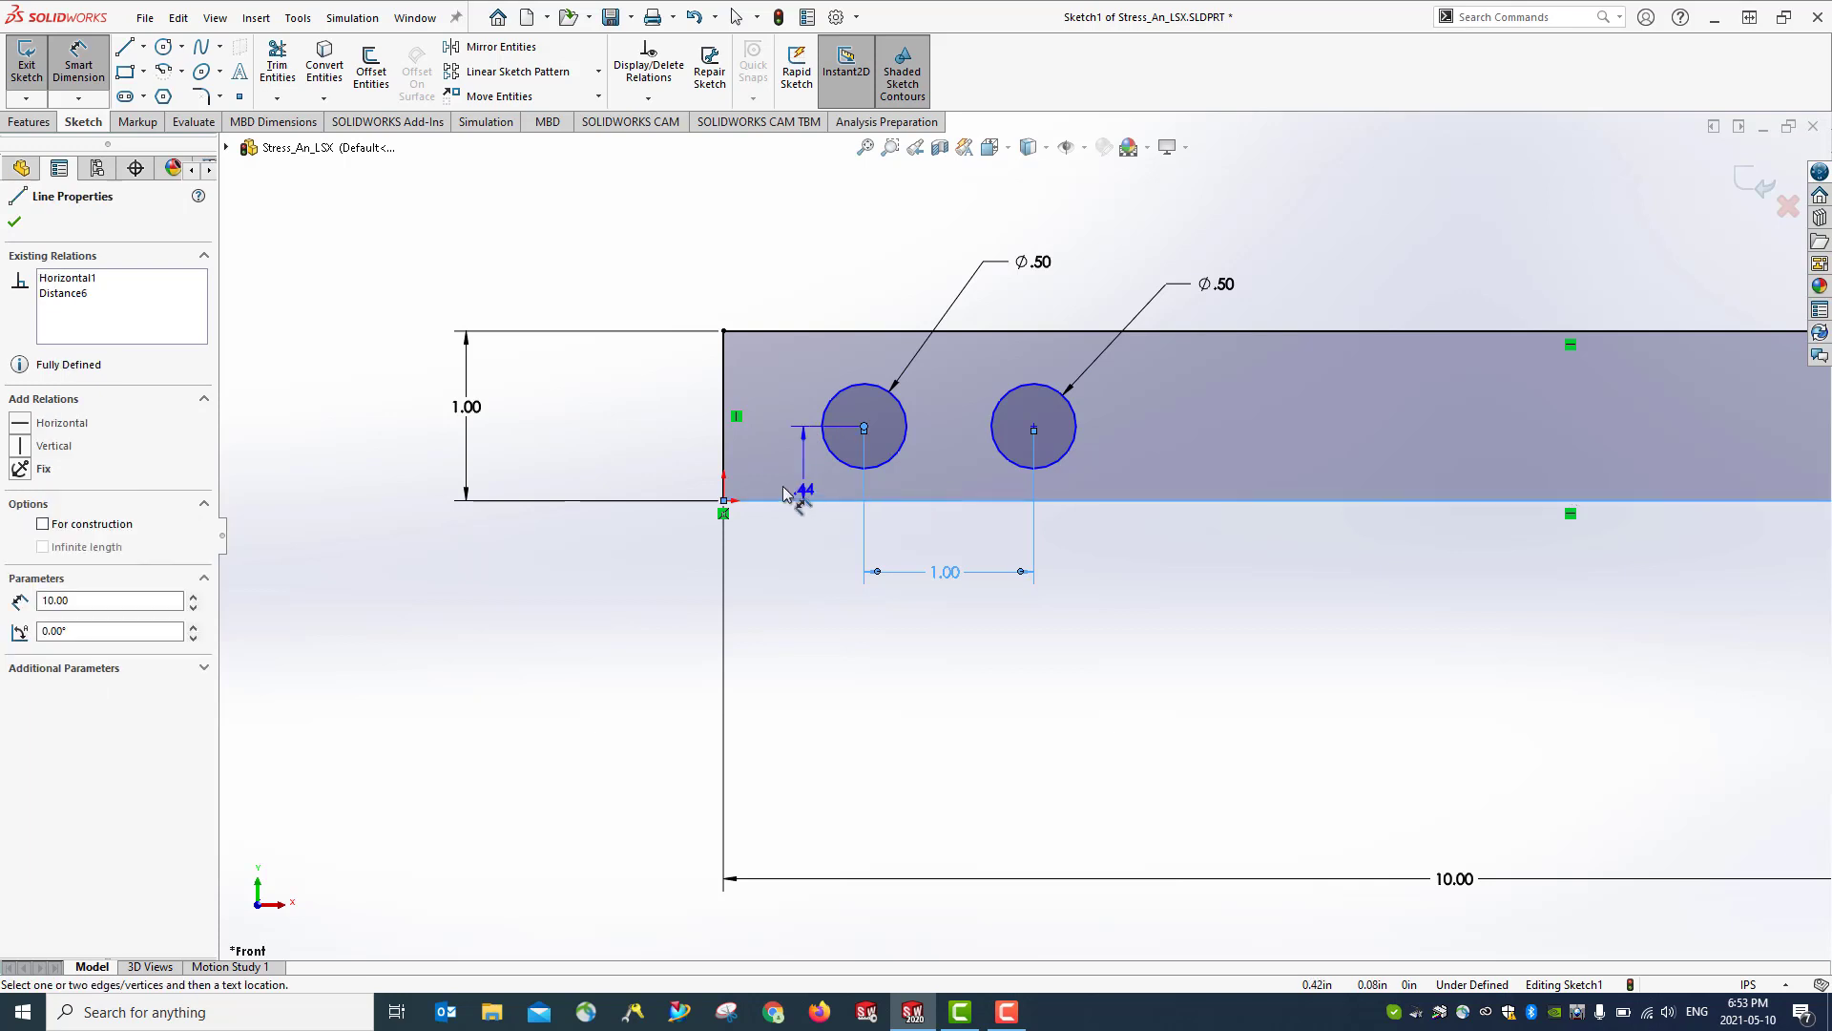
pyautogui.click(625, 464)
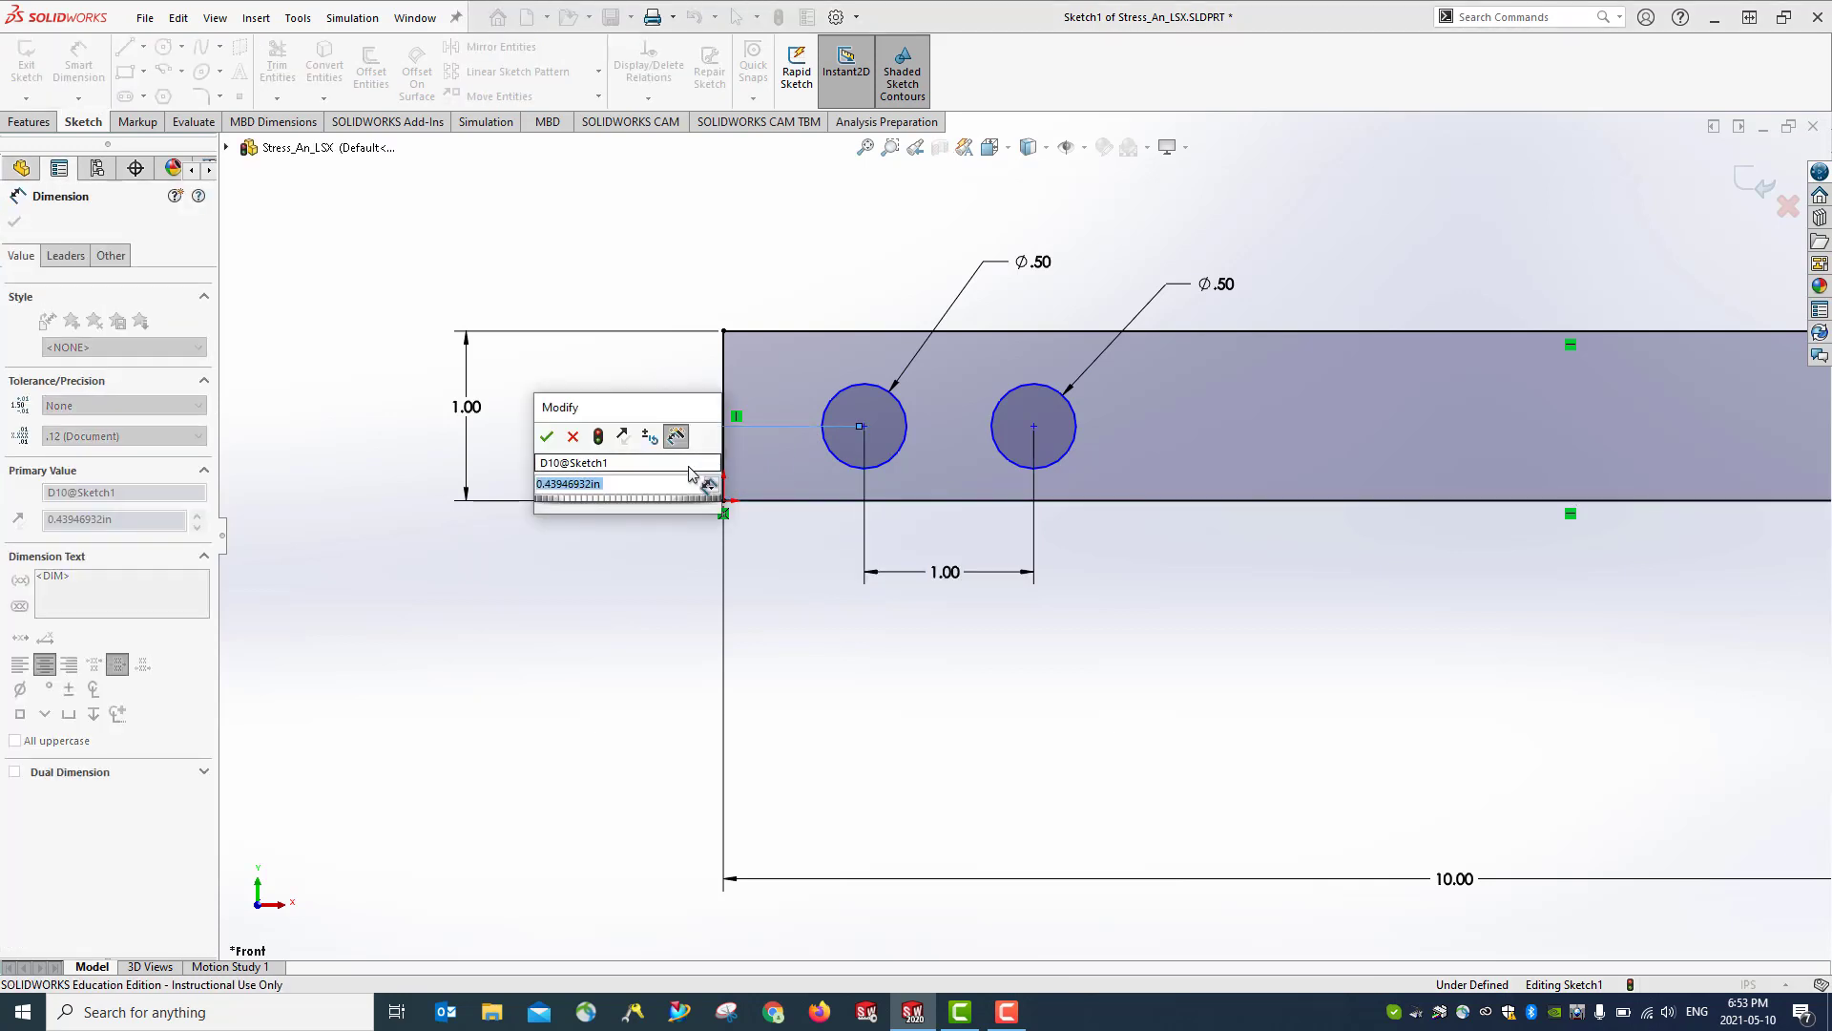
pyautogui.write('.5')
pyautogui.press('Return')
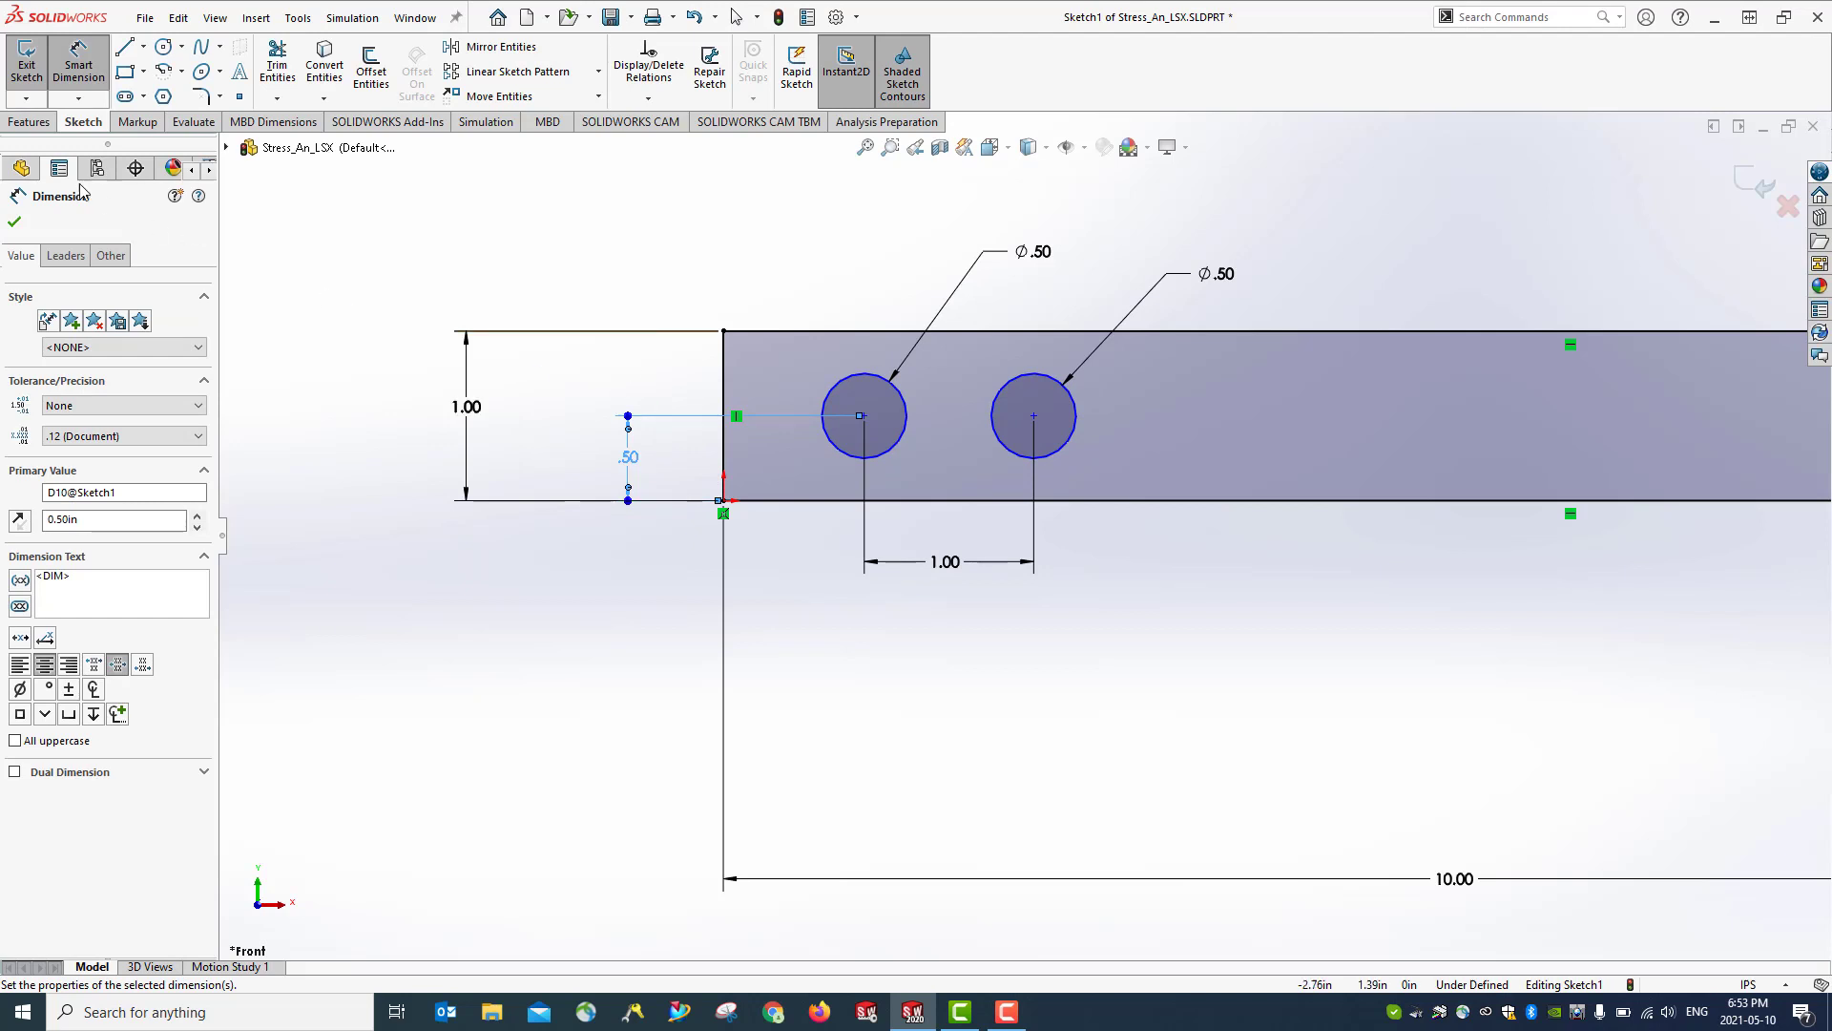
pyautogui.click(15, 223)
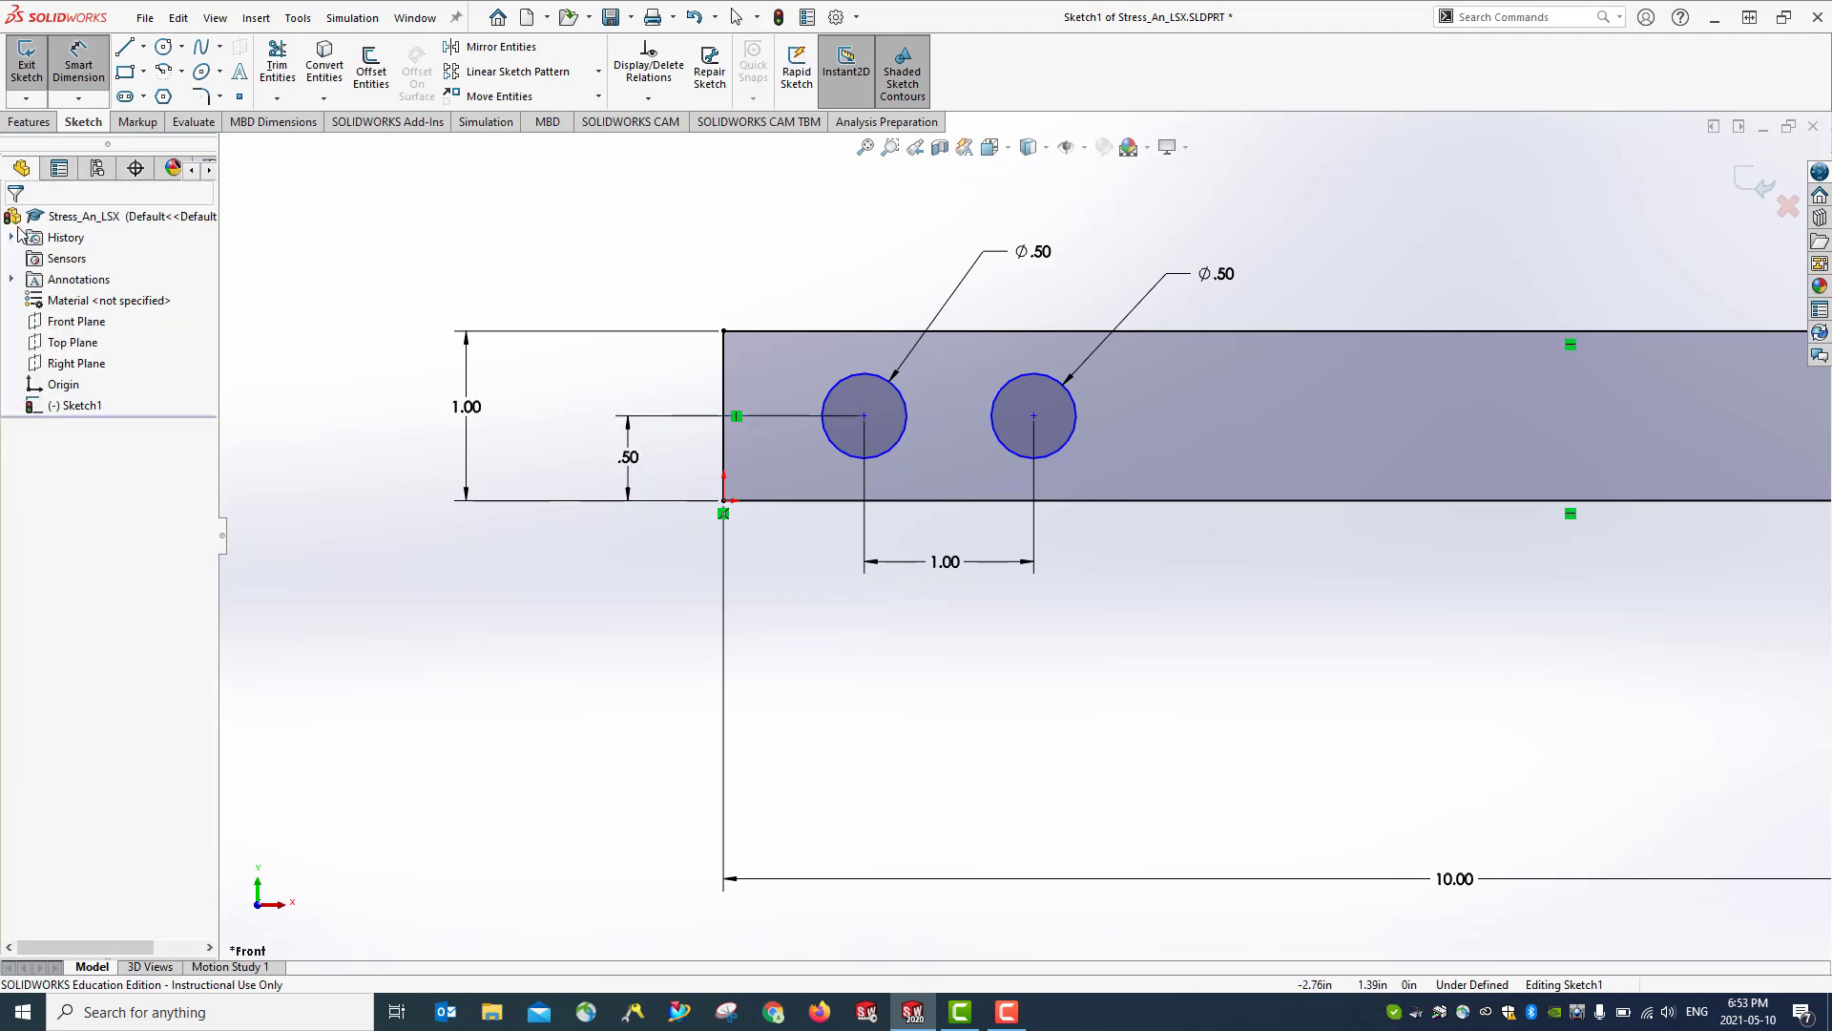
# Exit the bar's sketch and switch the model to the isometric view
pyautogui.scroll(-2, 1047, 601)
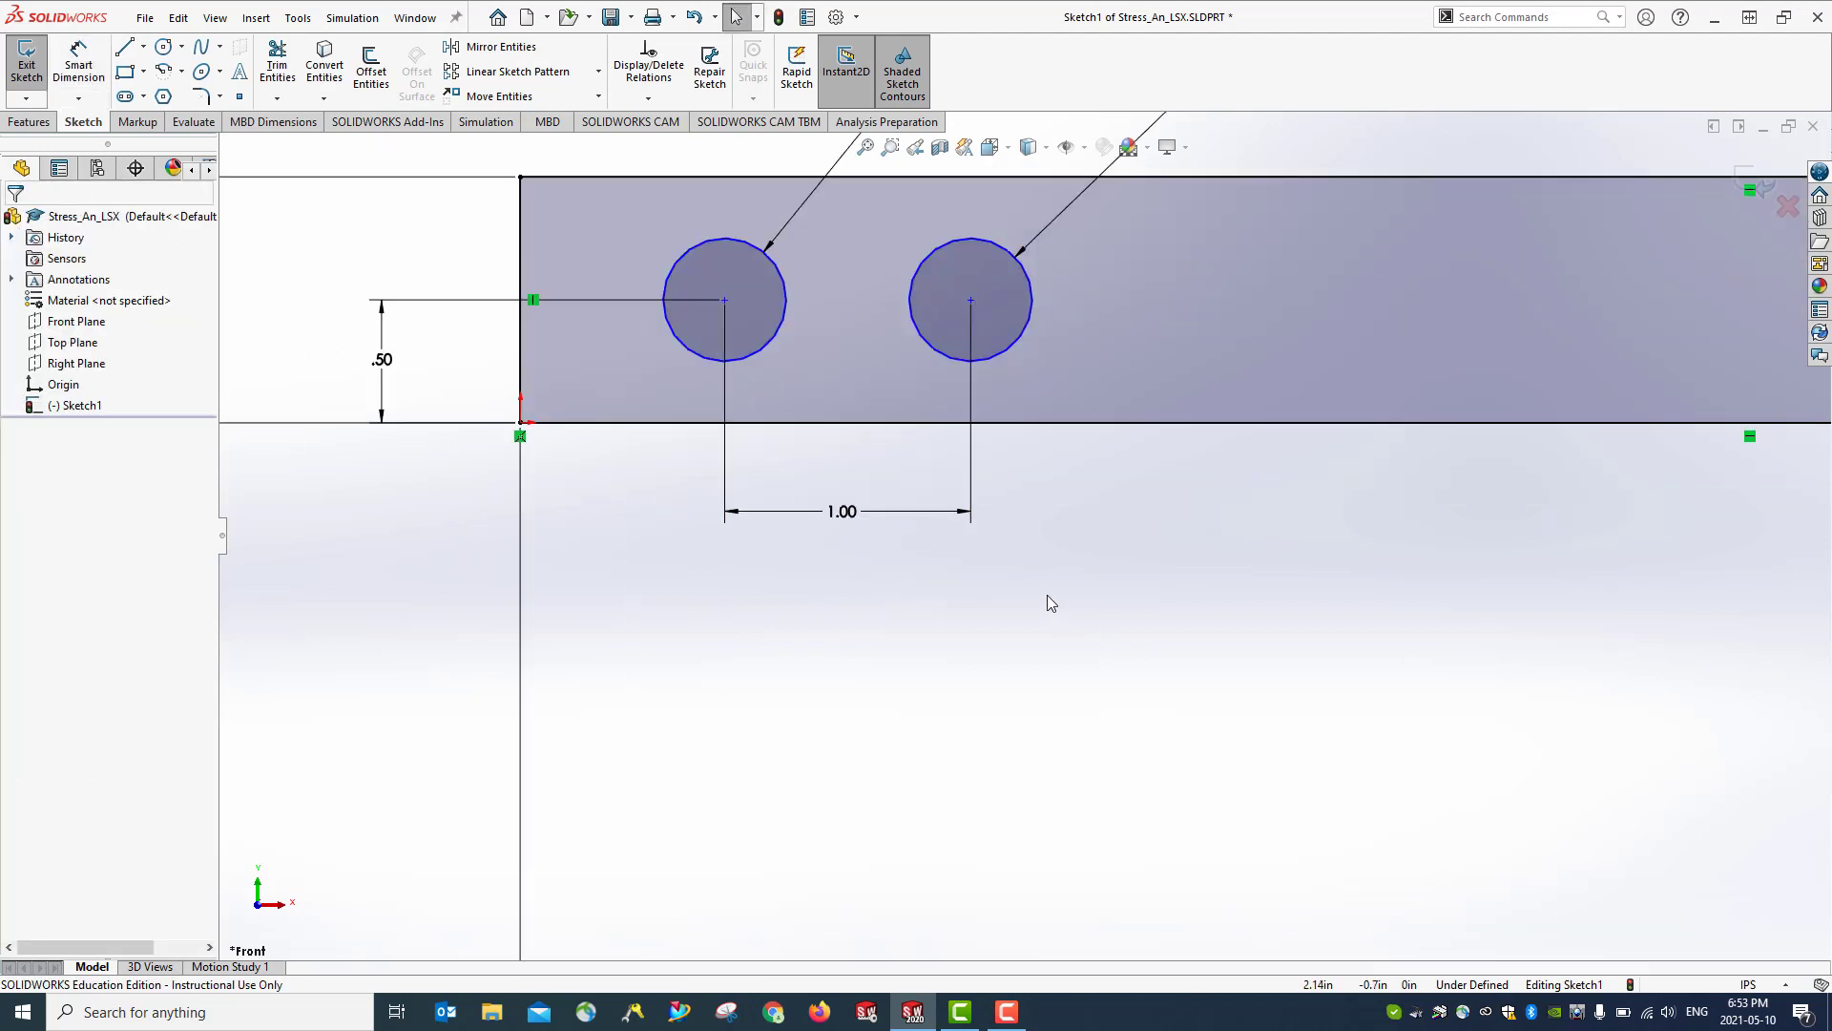
pyautogui.scroll(3, 1049, 603)
pyautogui.scroll(2, 1046, 593)
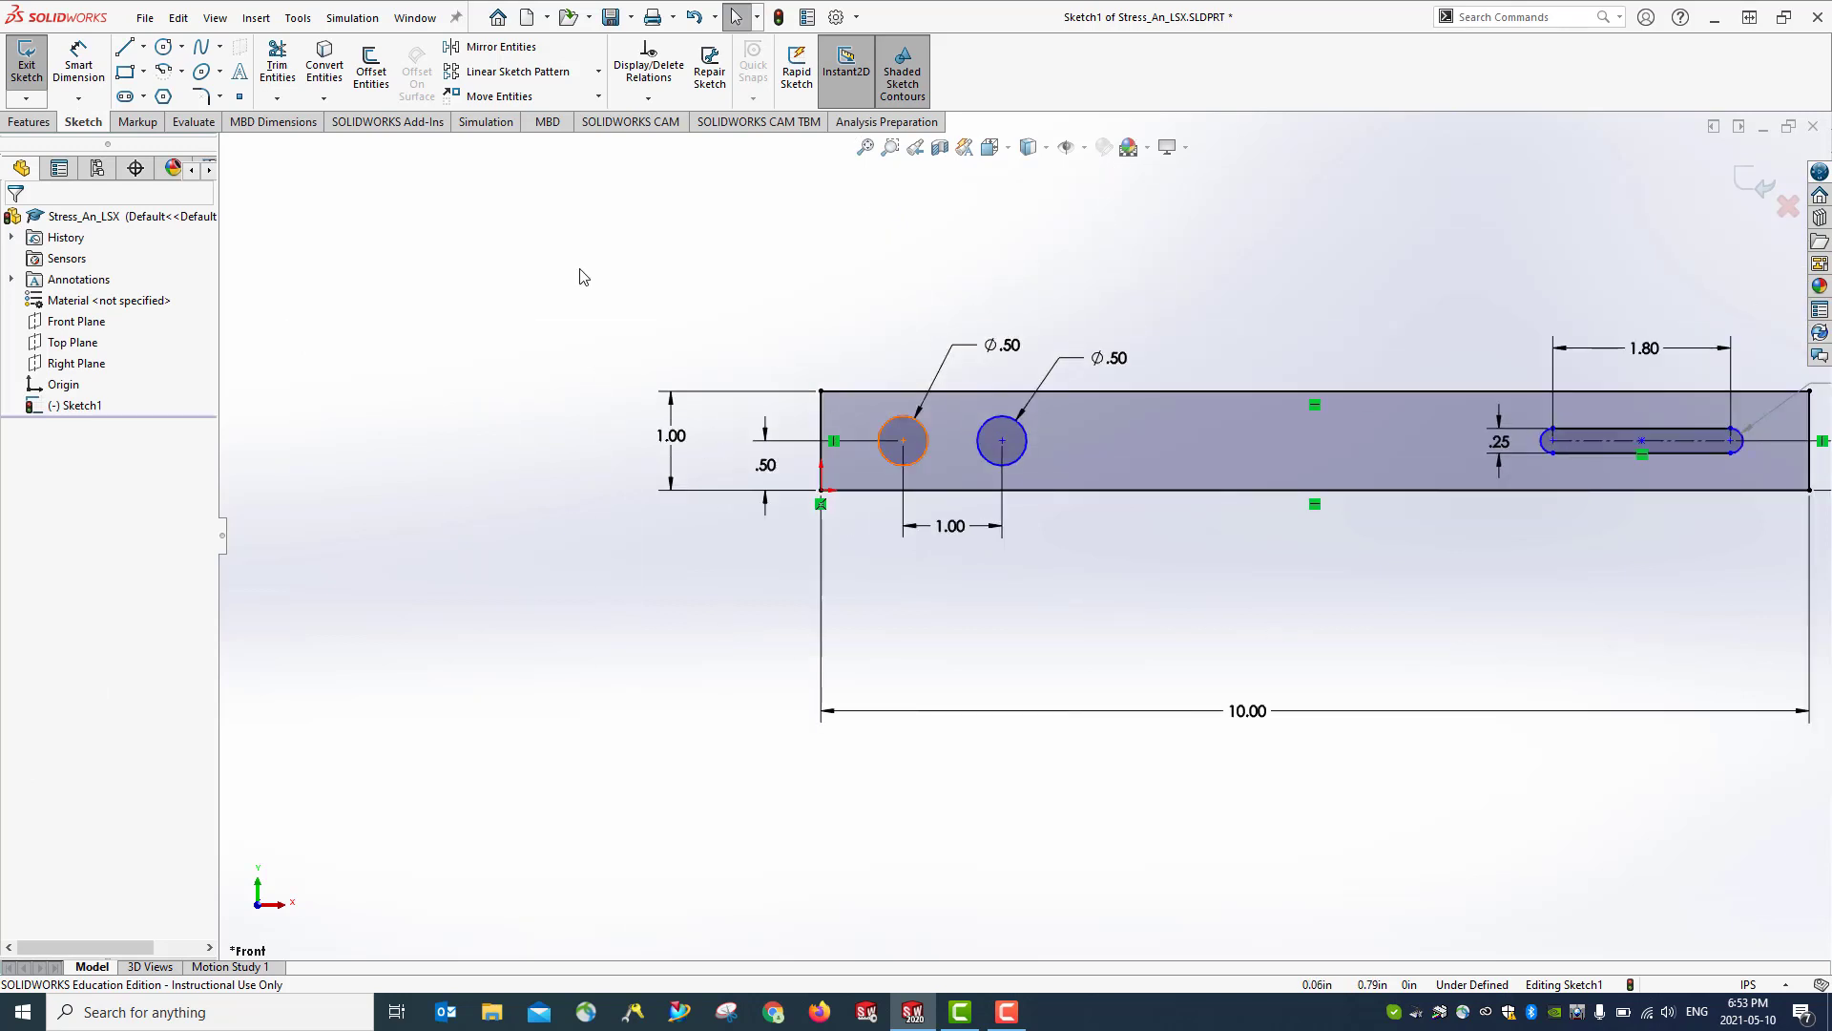
pyautogui.click(27, 69)
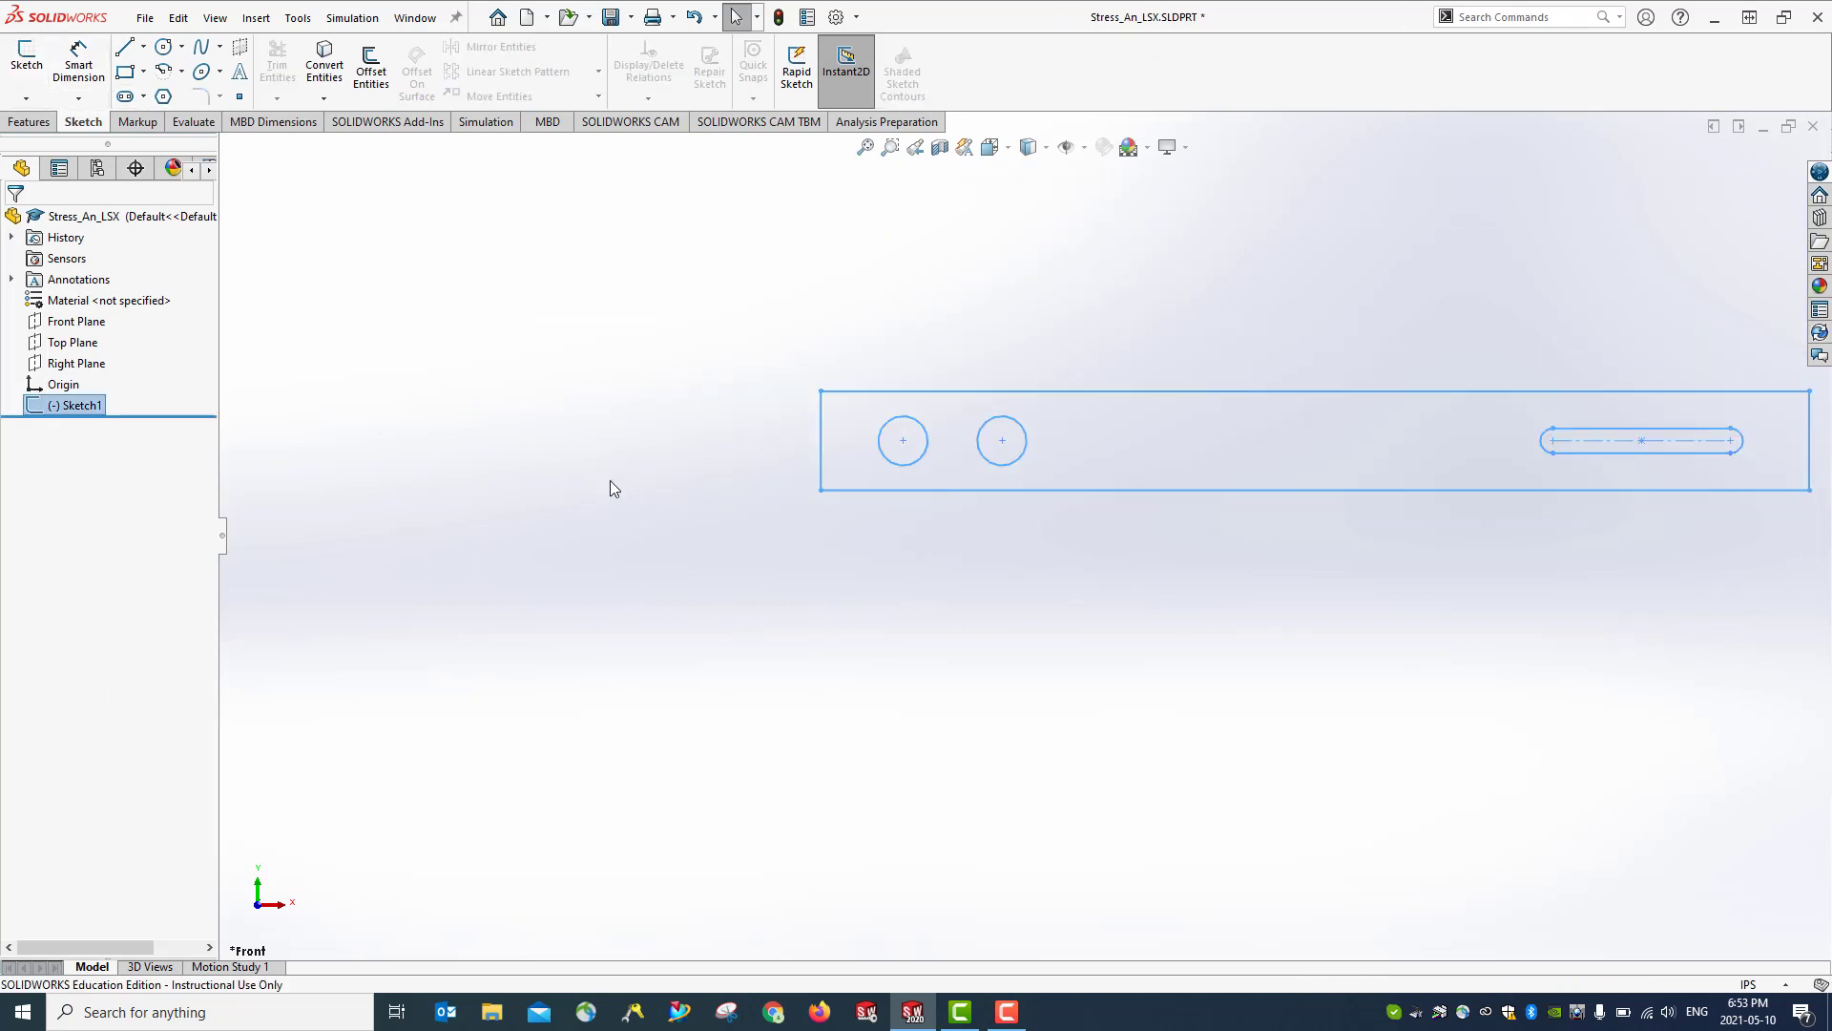
pyautogui.click(1028, 146)
pyautogui.click(990, 146)
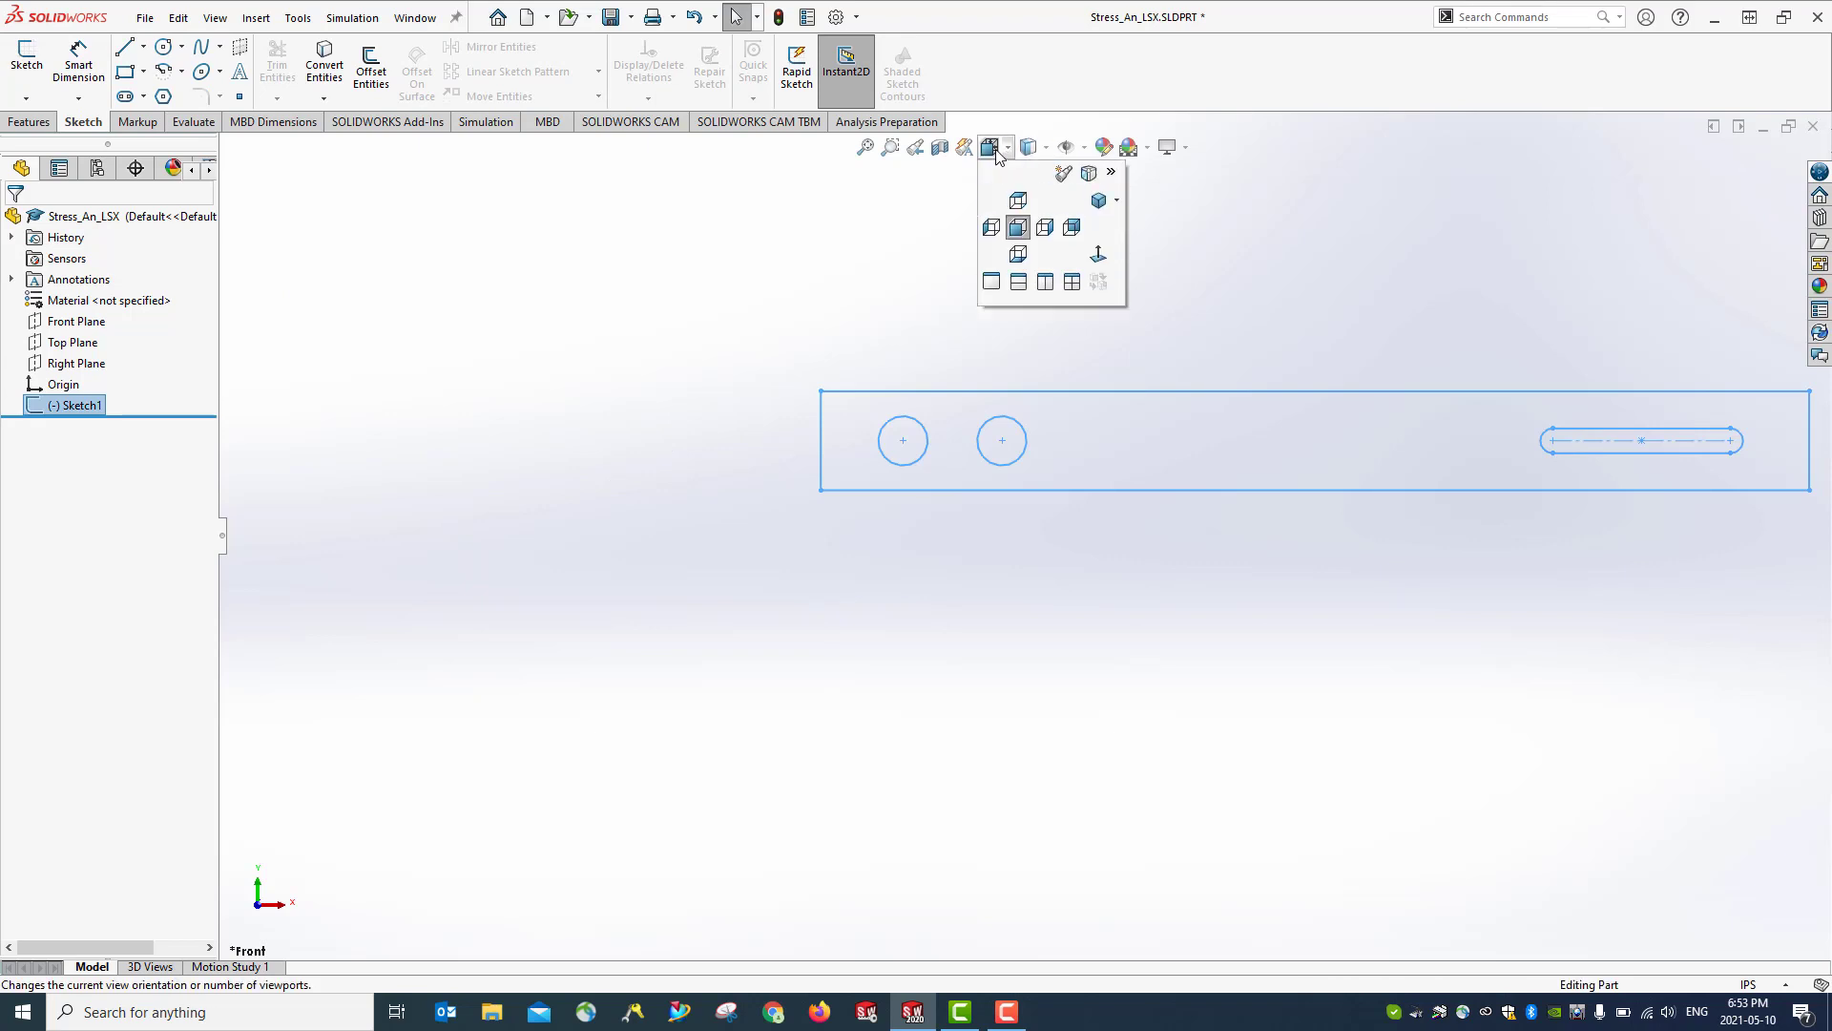
pyautogui.click(1094, 201)
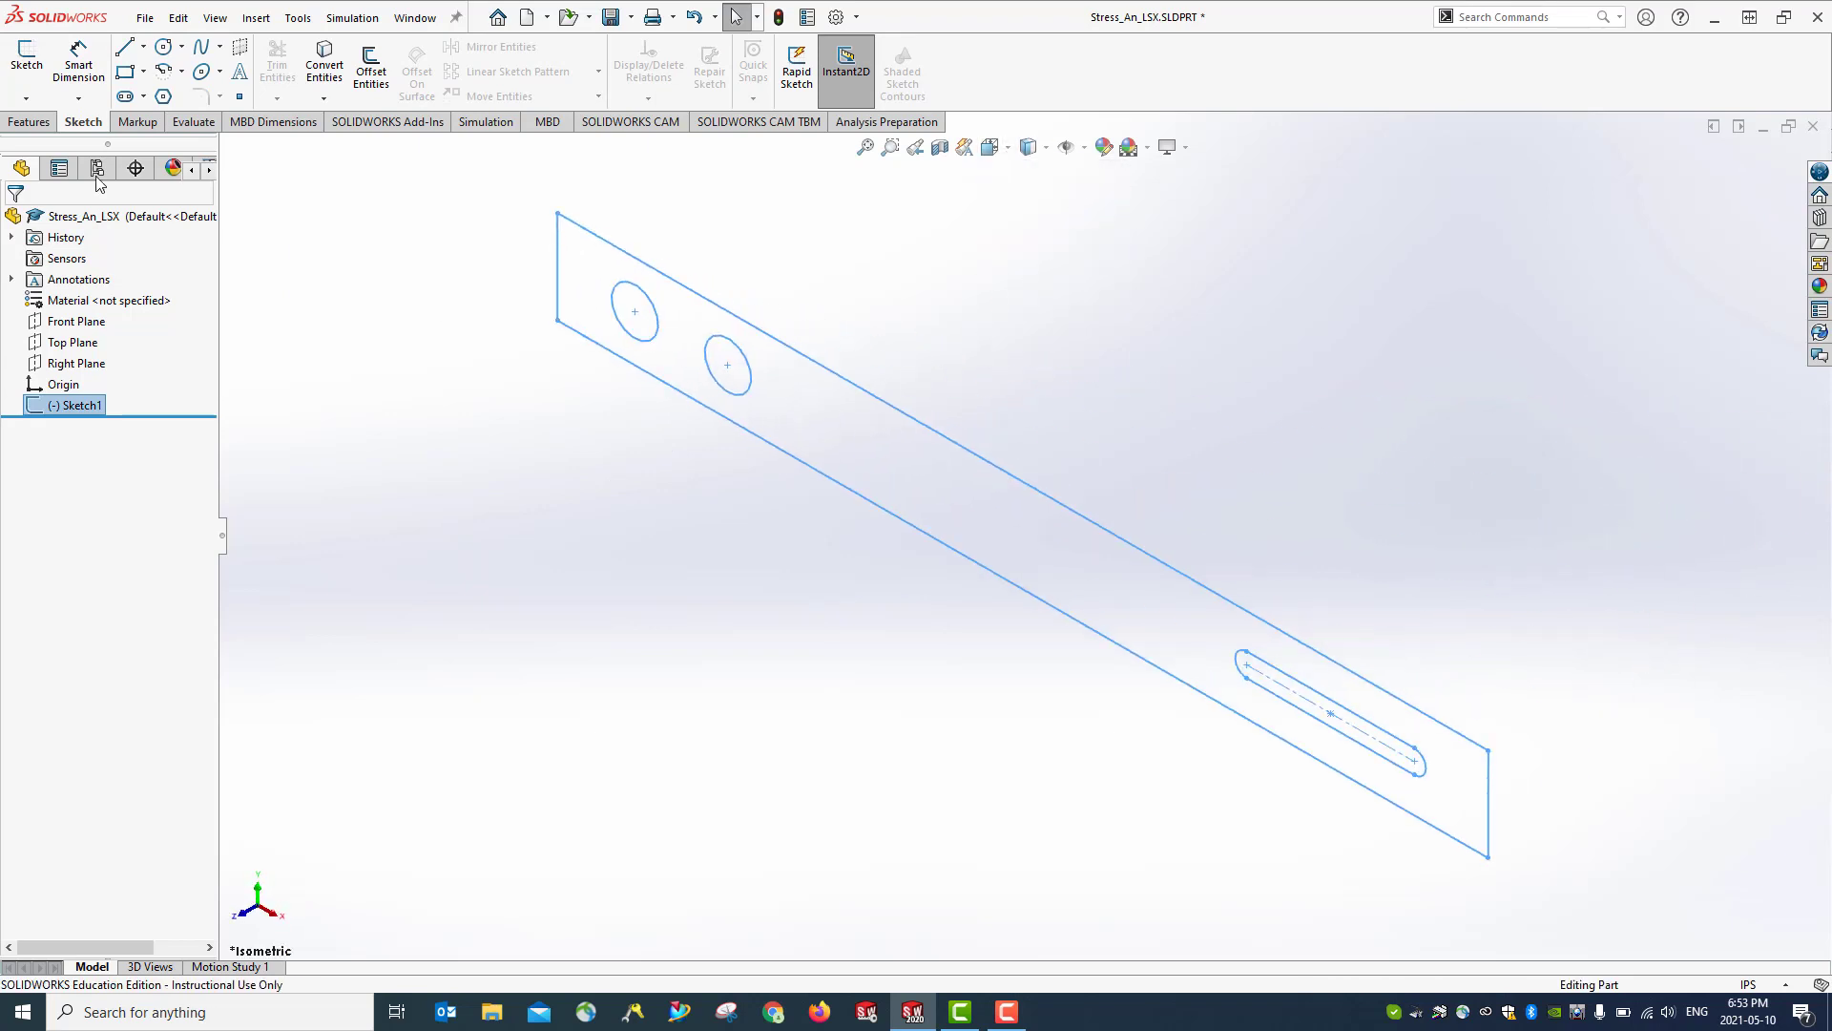
# Extrude the bar sketch as a blind boss with a depth of 0.20 in and save the part
pyautogui.click(29, 121)
pyautogui.click(35, 69)
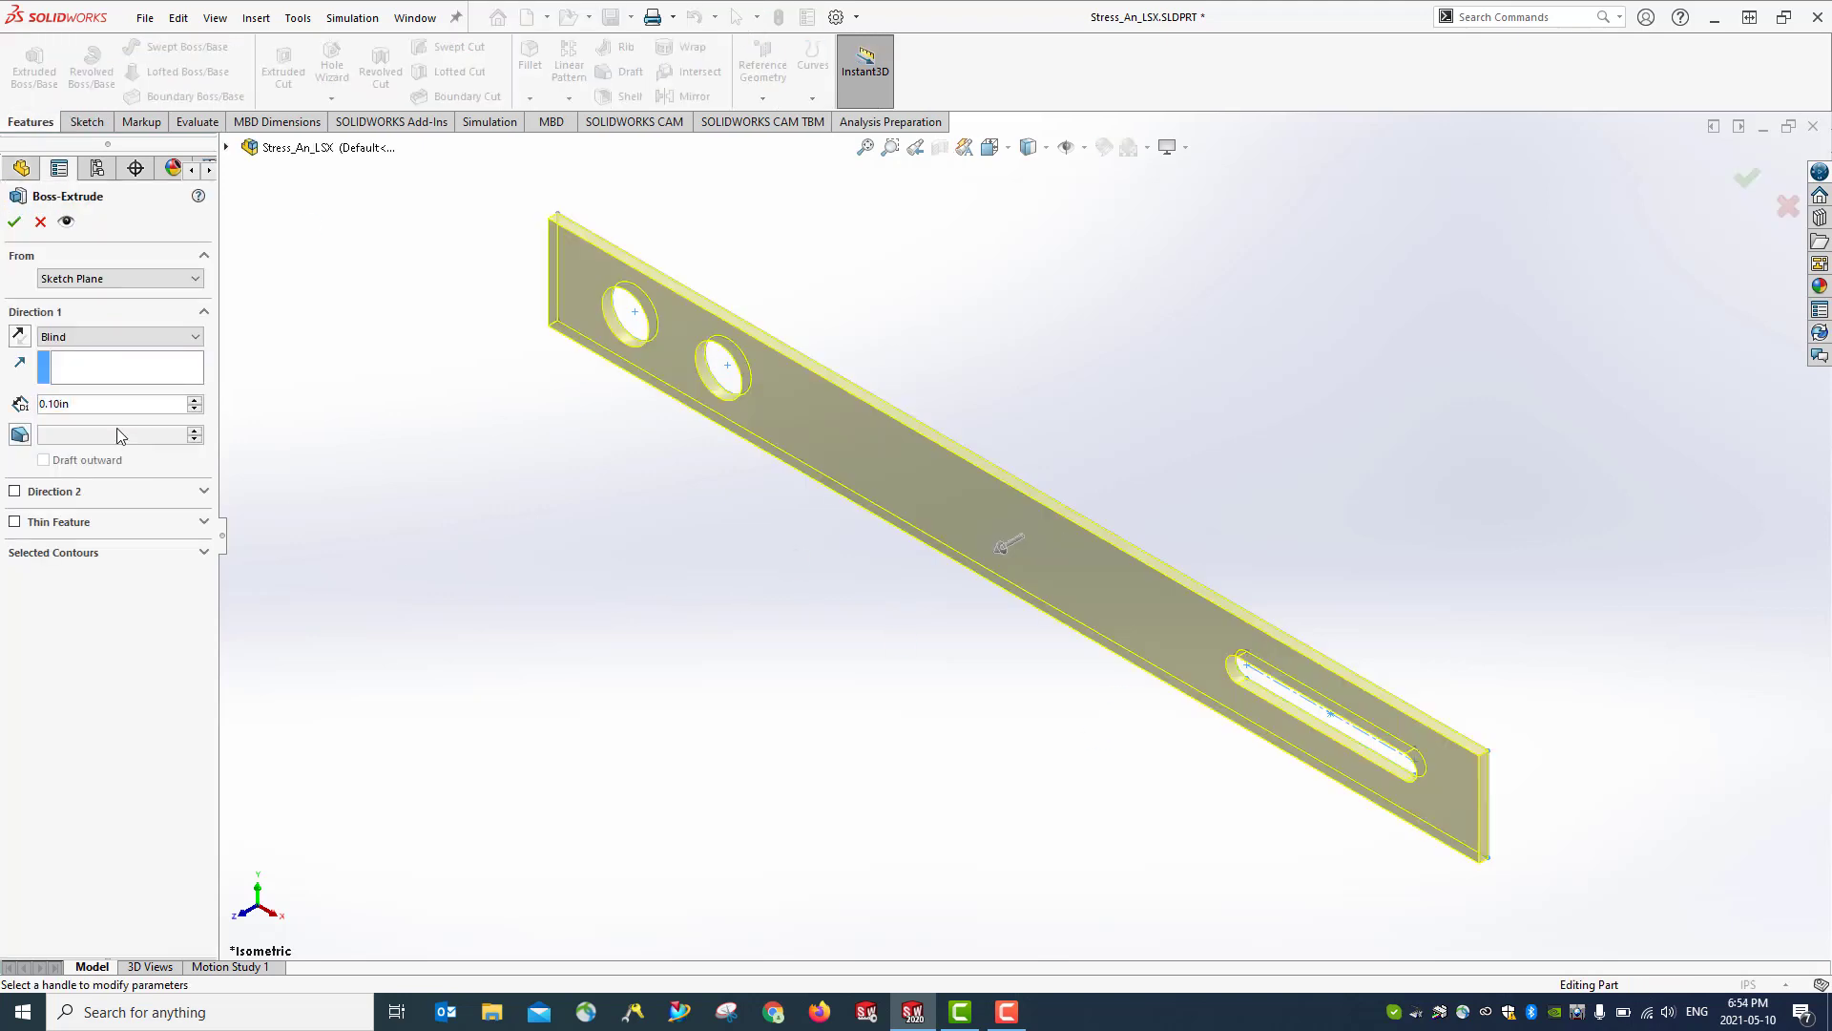
pyautogui.click(78, 408)
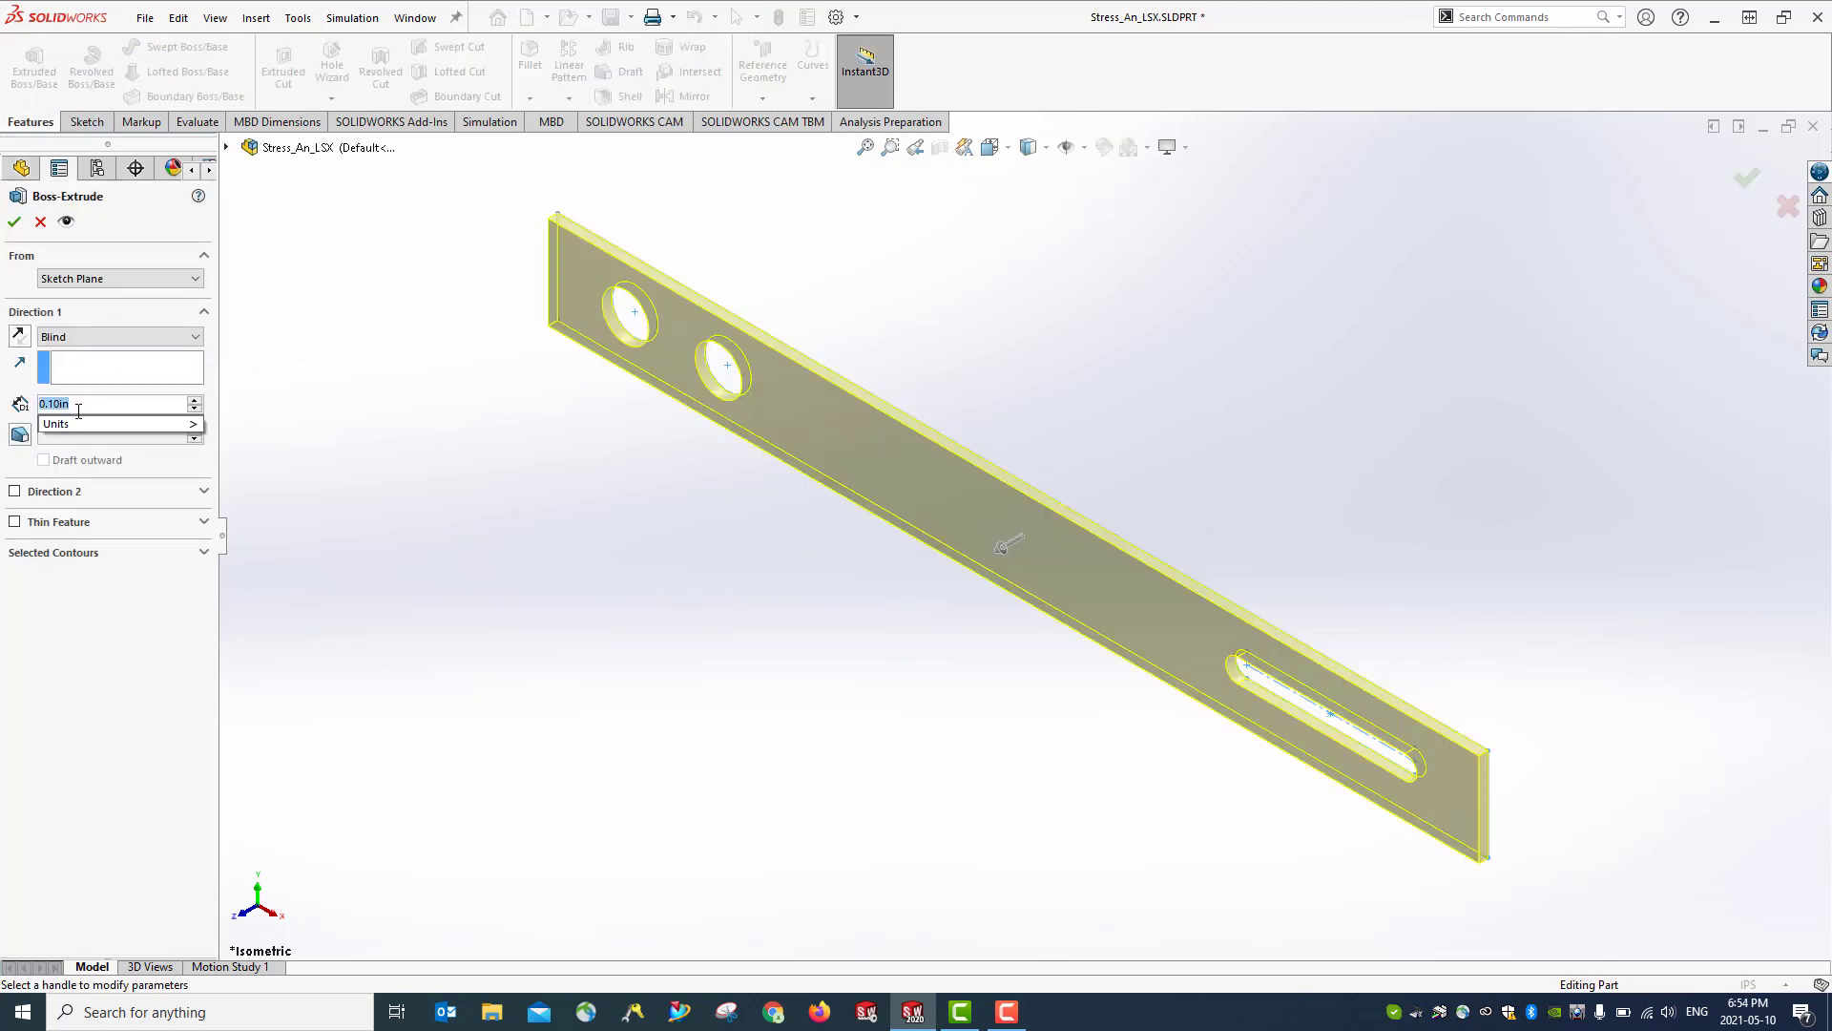
pyautogui.click(57, 403)
pyautogui.press('BackSpace')
pyautogui.write('2')
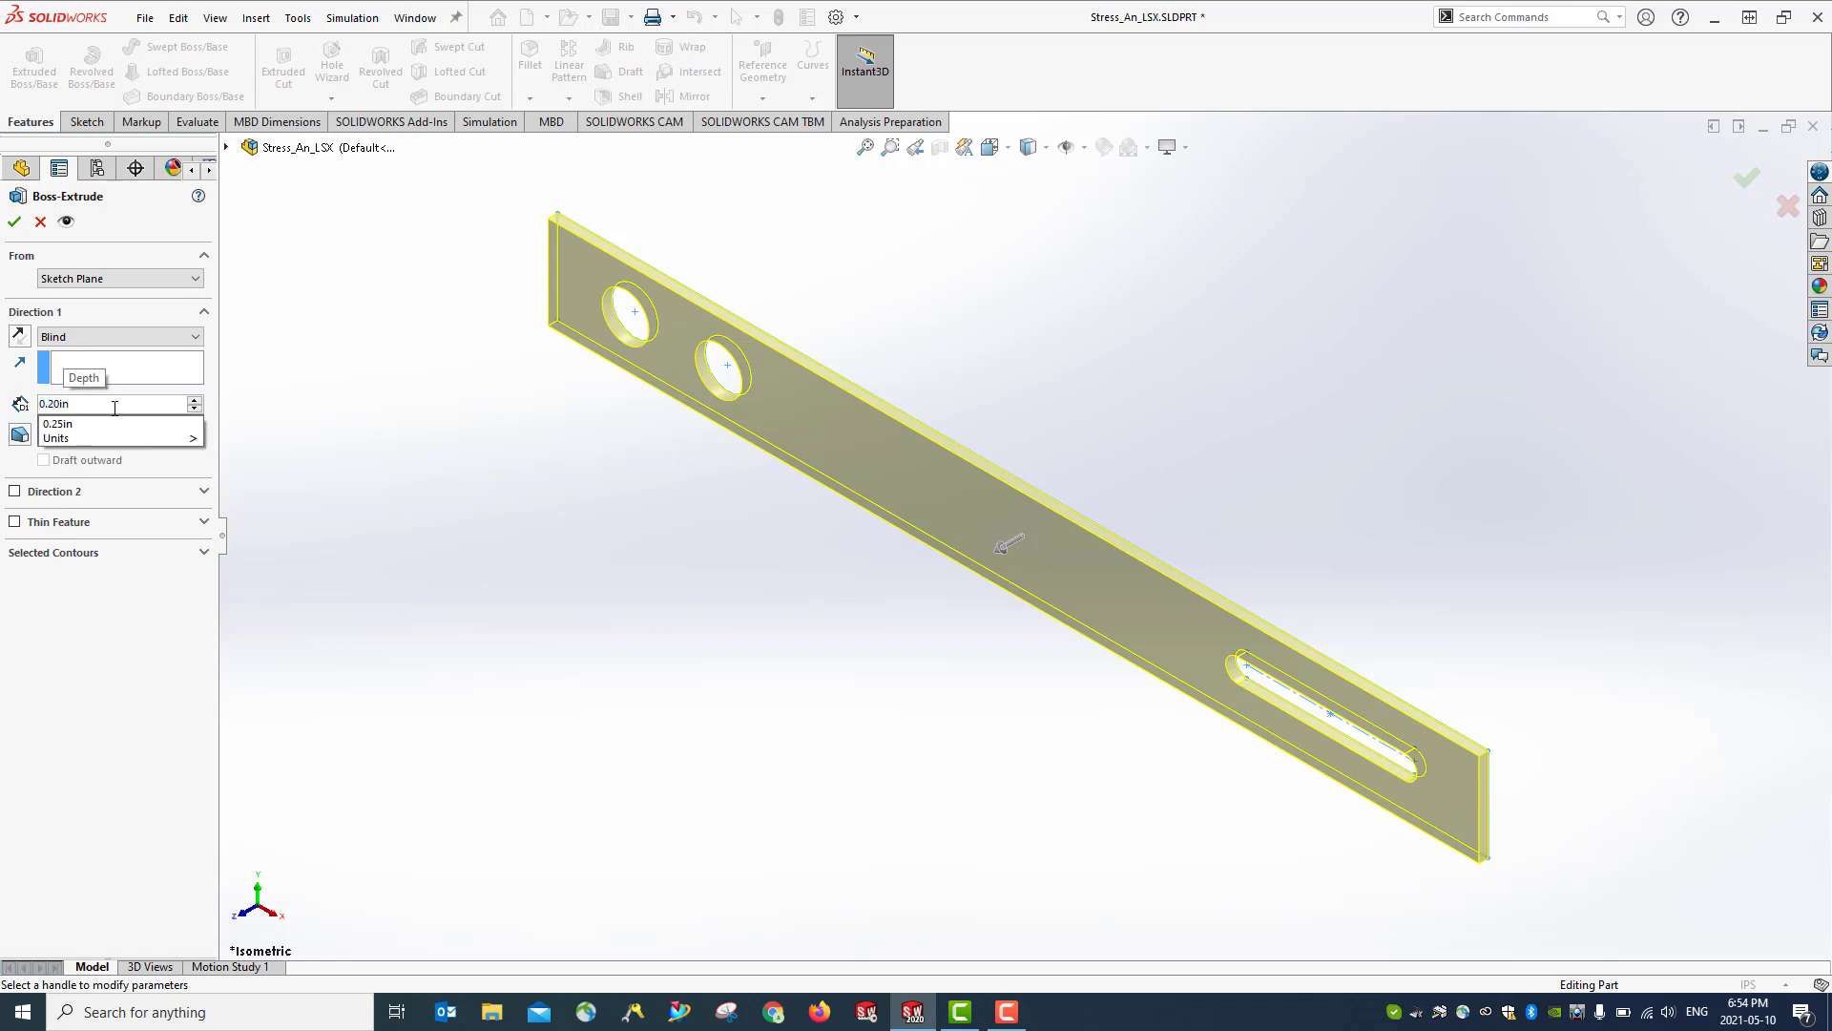
pyautogui.press('Return')
pyautogui.press('Return')
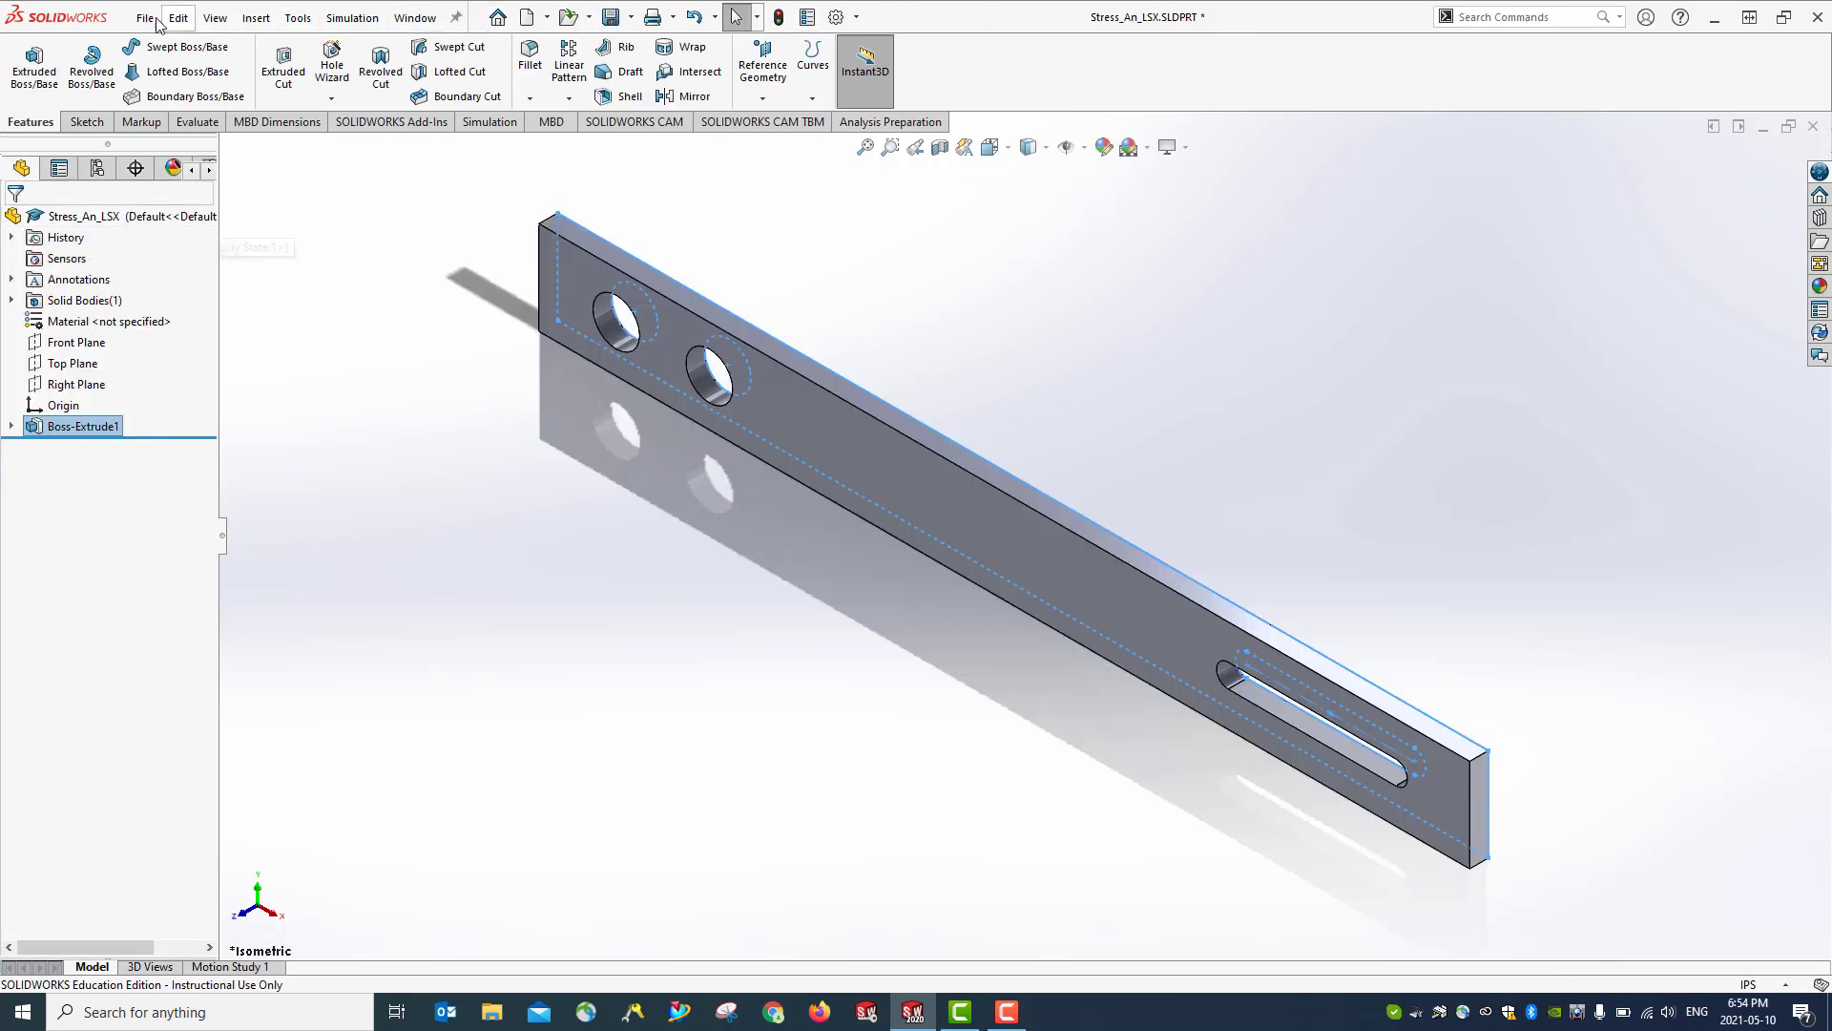
pyautogui.click(611, 17)
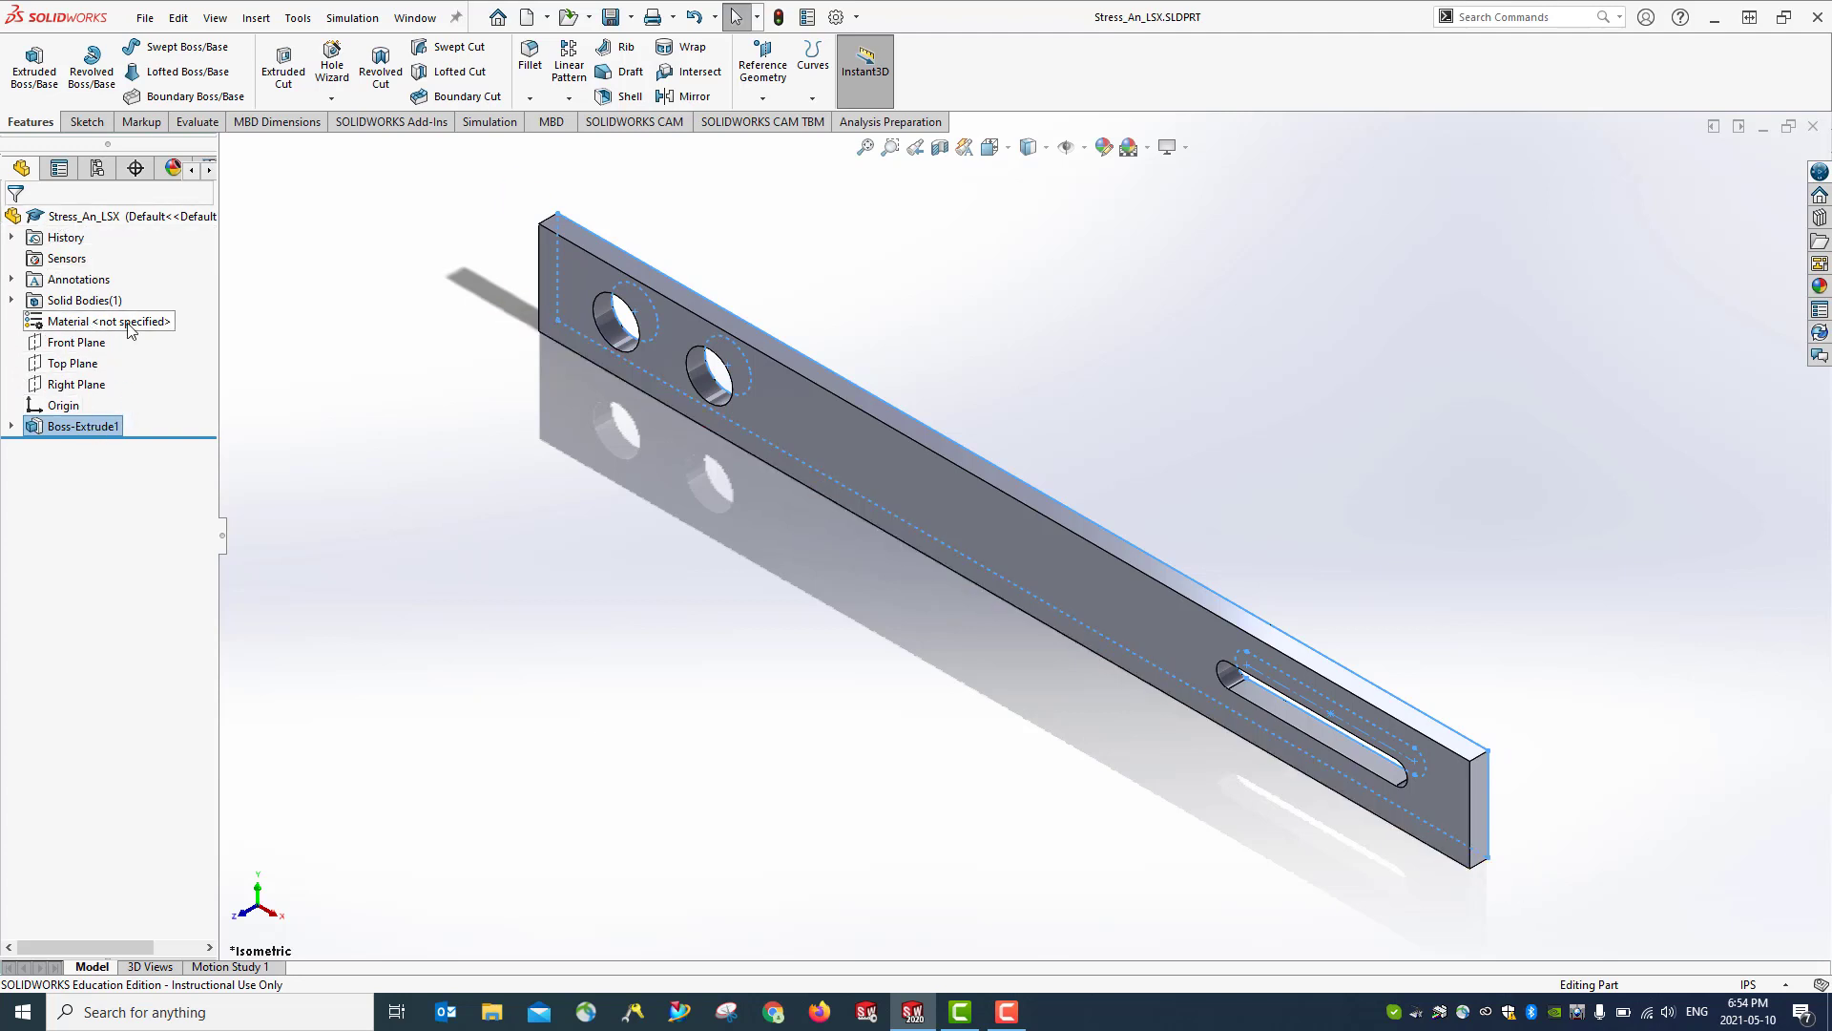
# Assign Alloy Steel from the SOLIDWORKS steel materials to the bar part
pyautogui.rightClick(99, 220)
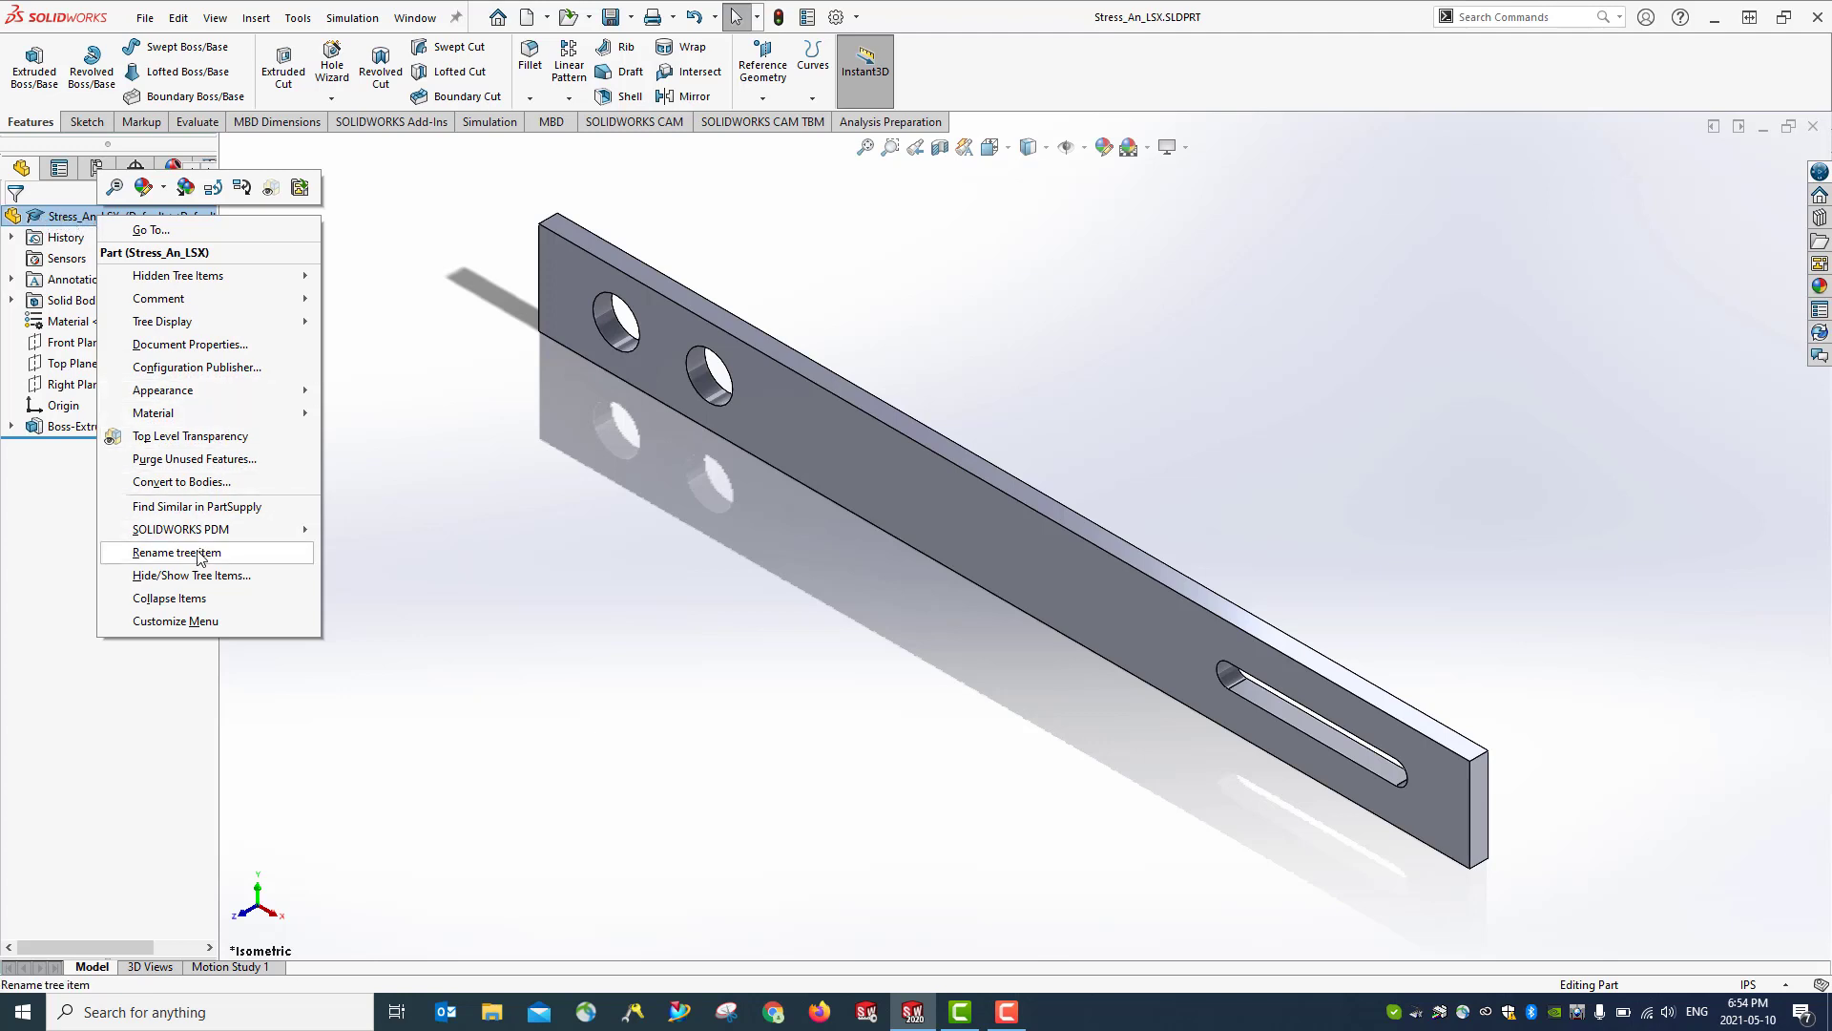
pyautogui.moveTo(193, 418)
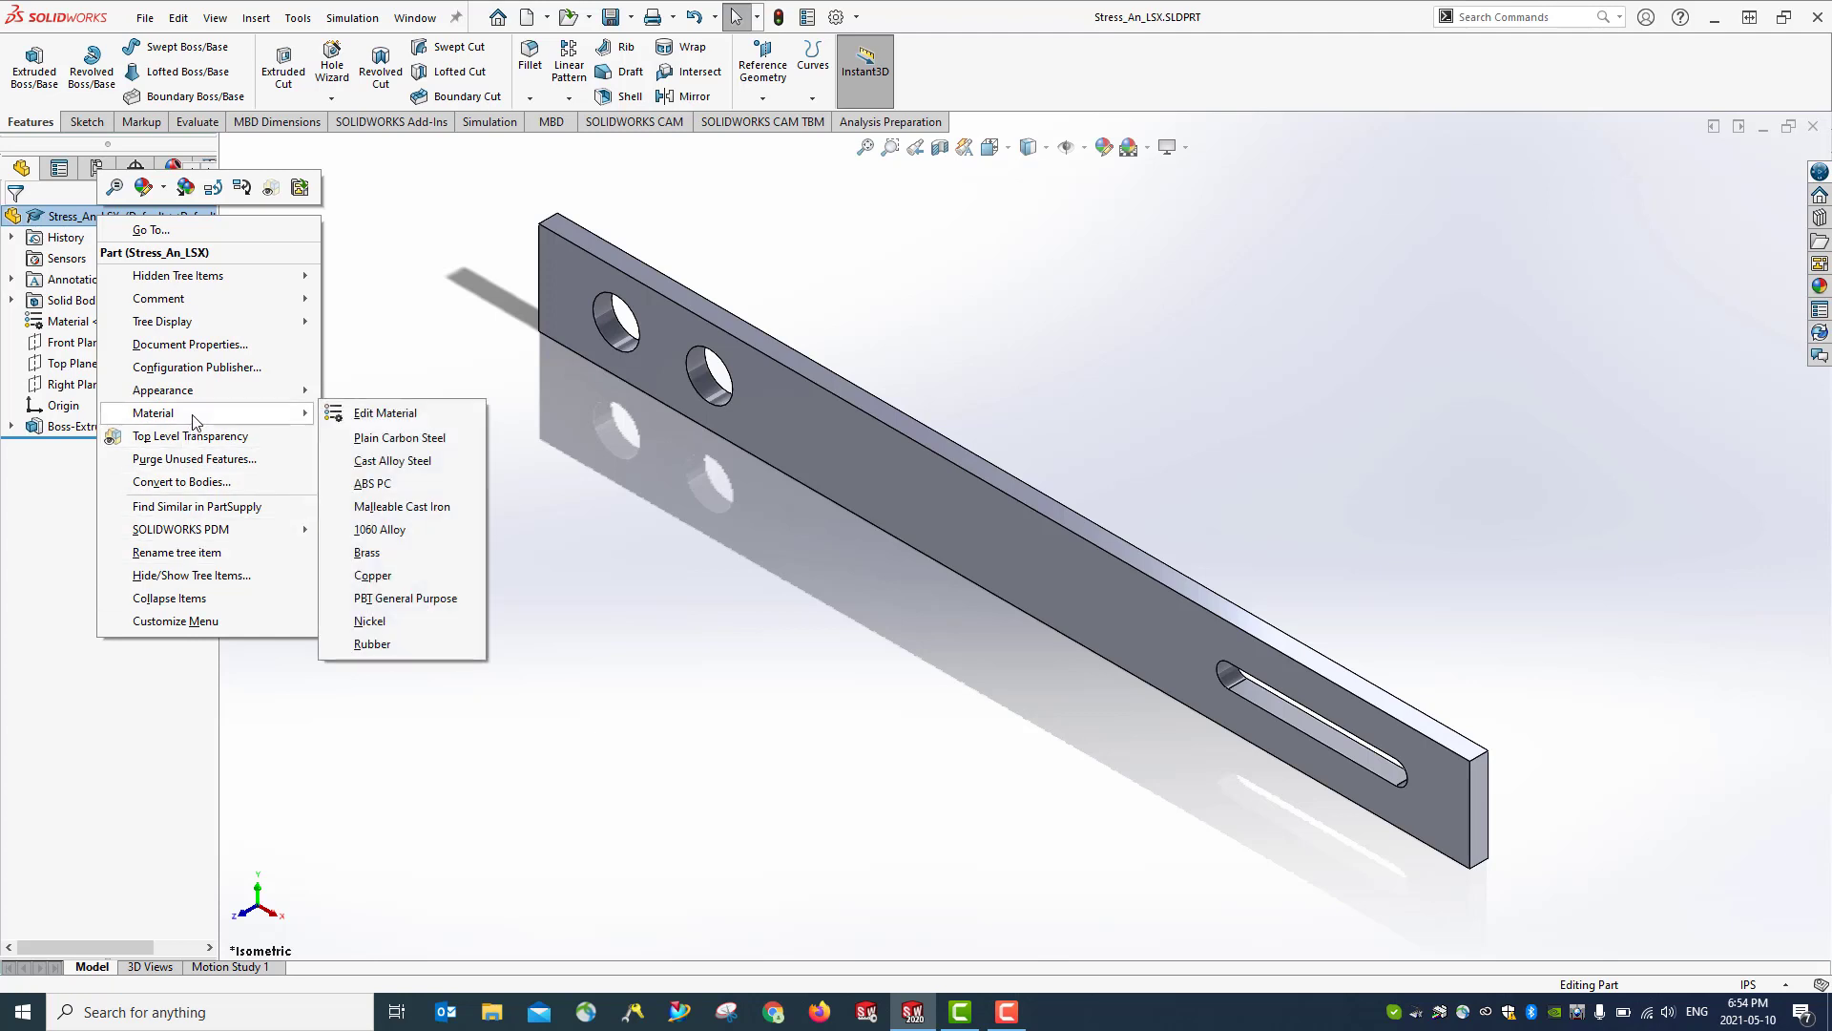
pyautogui.click(378, 414)
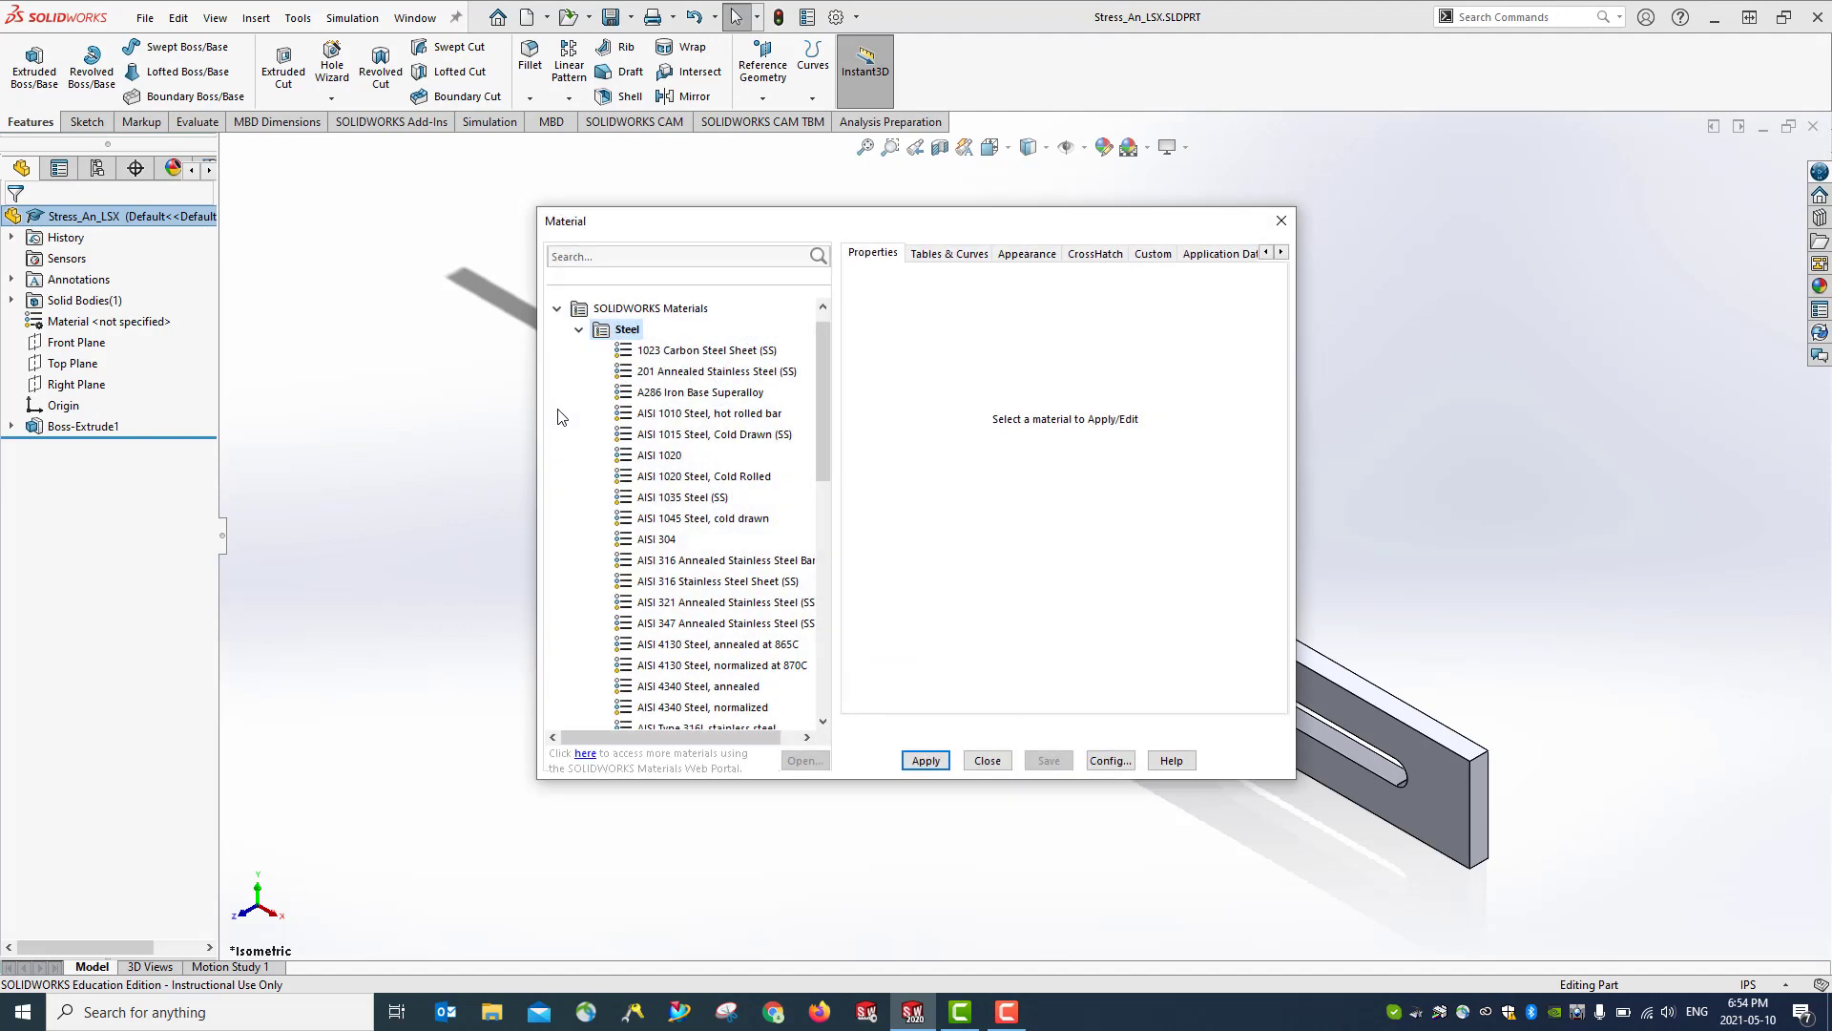
pyautogui.scroll(-4, 698, 461)
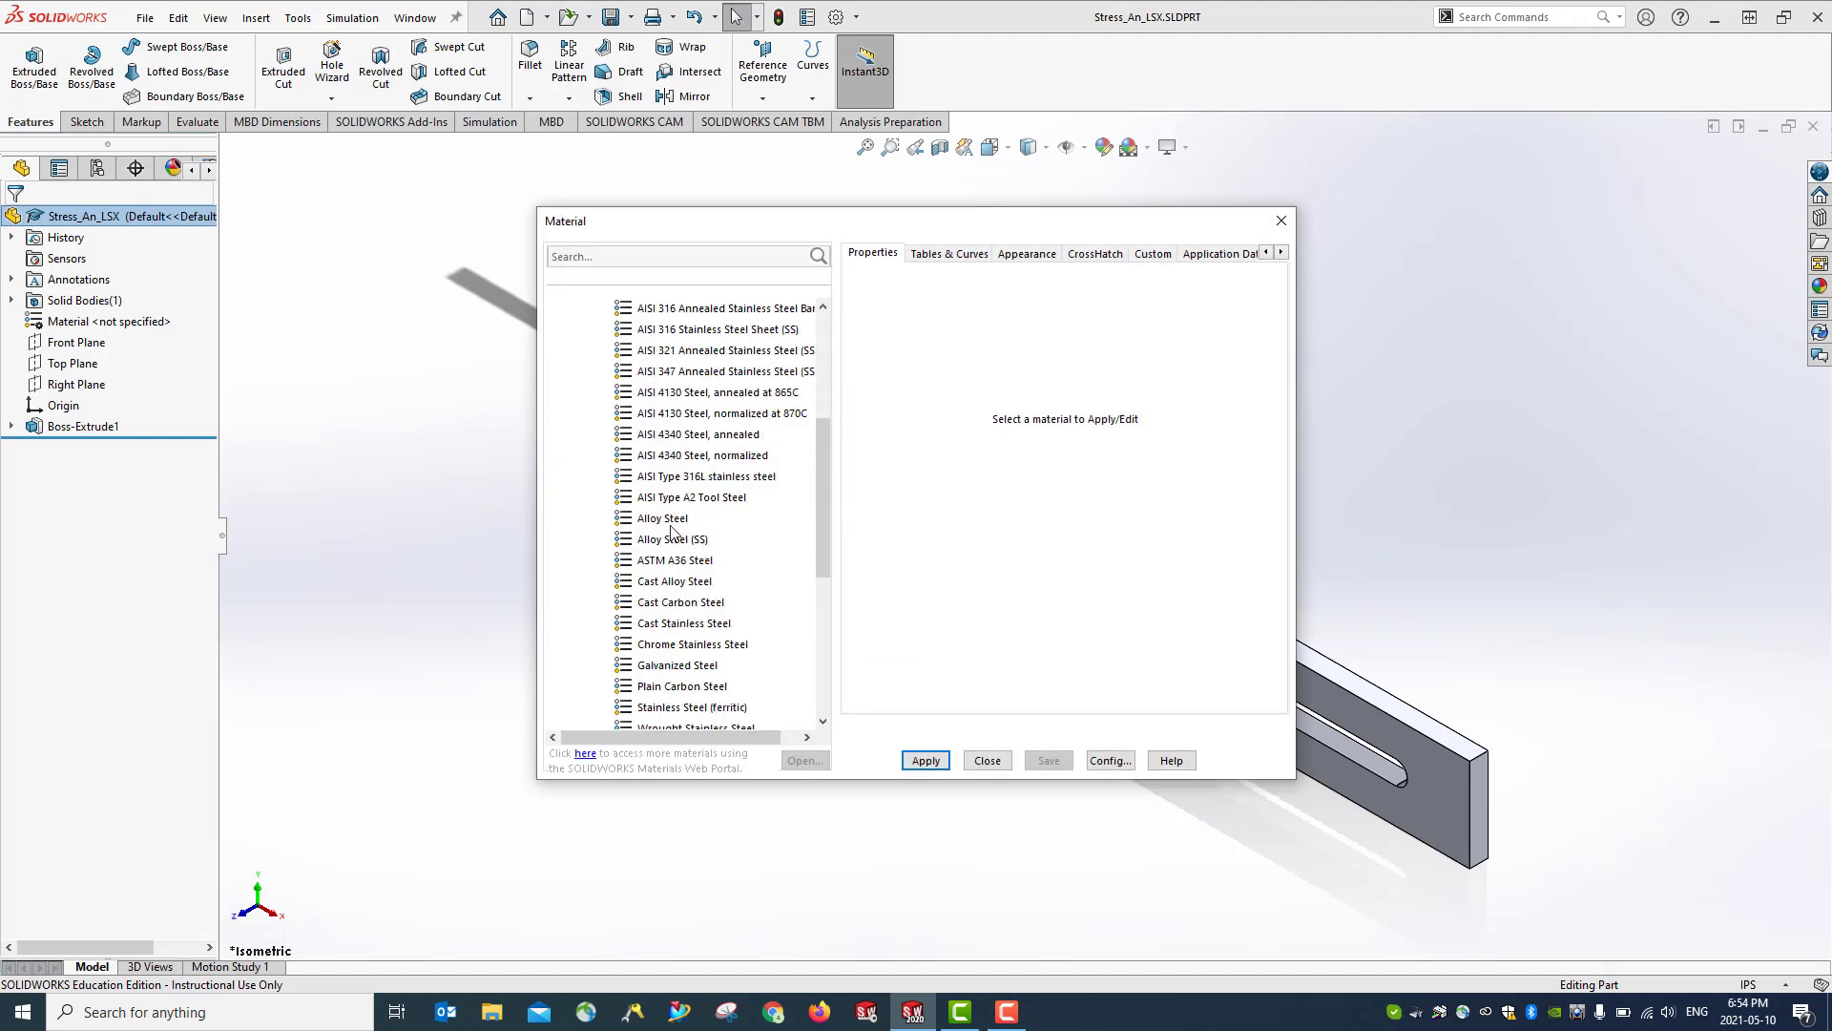
pyautogui.click(665, 523)
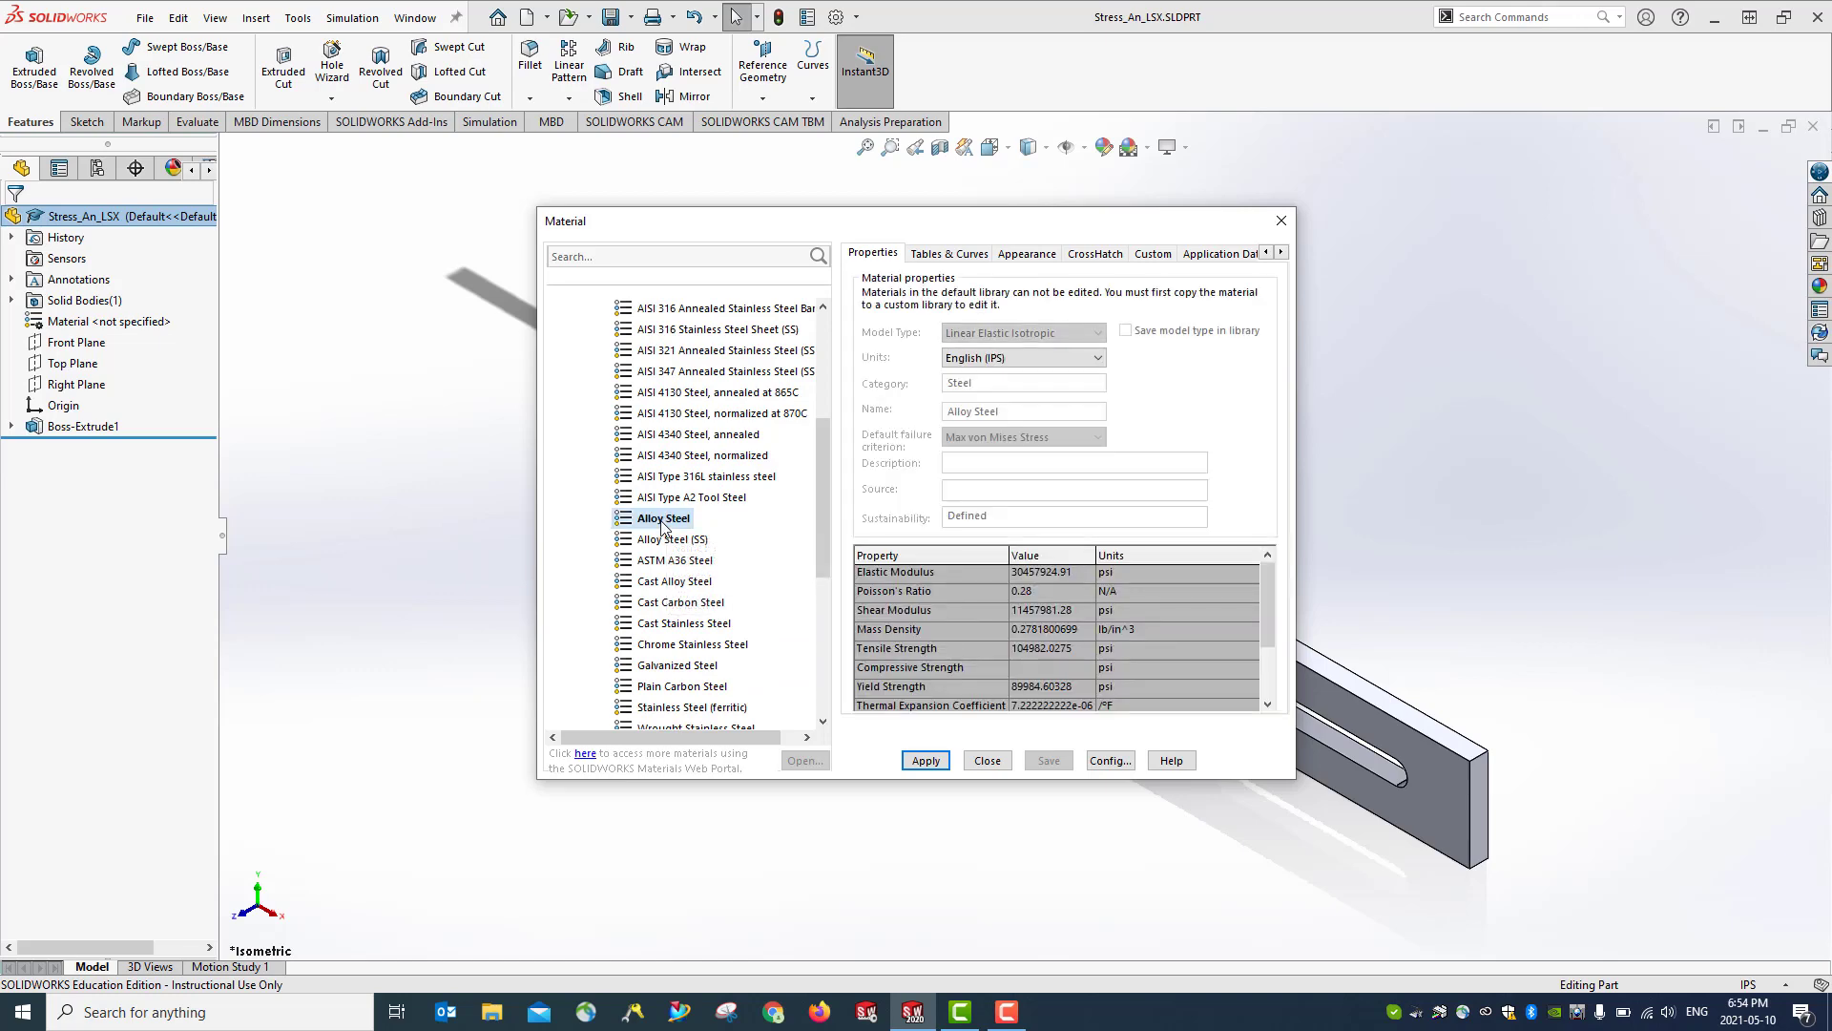
pyautogui.click(940, 765)
pyautogui.click(990, 764)
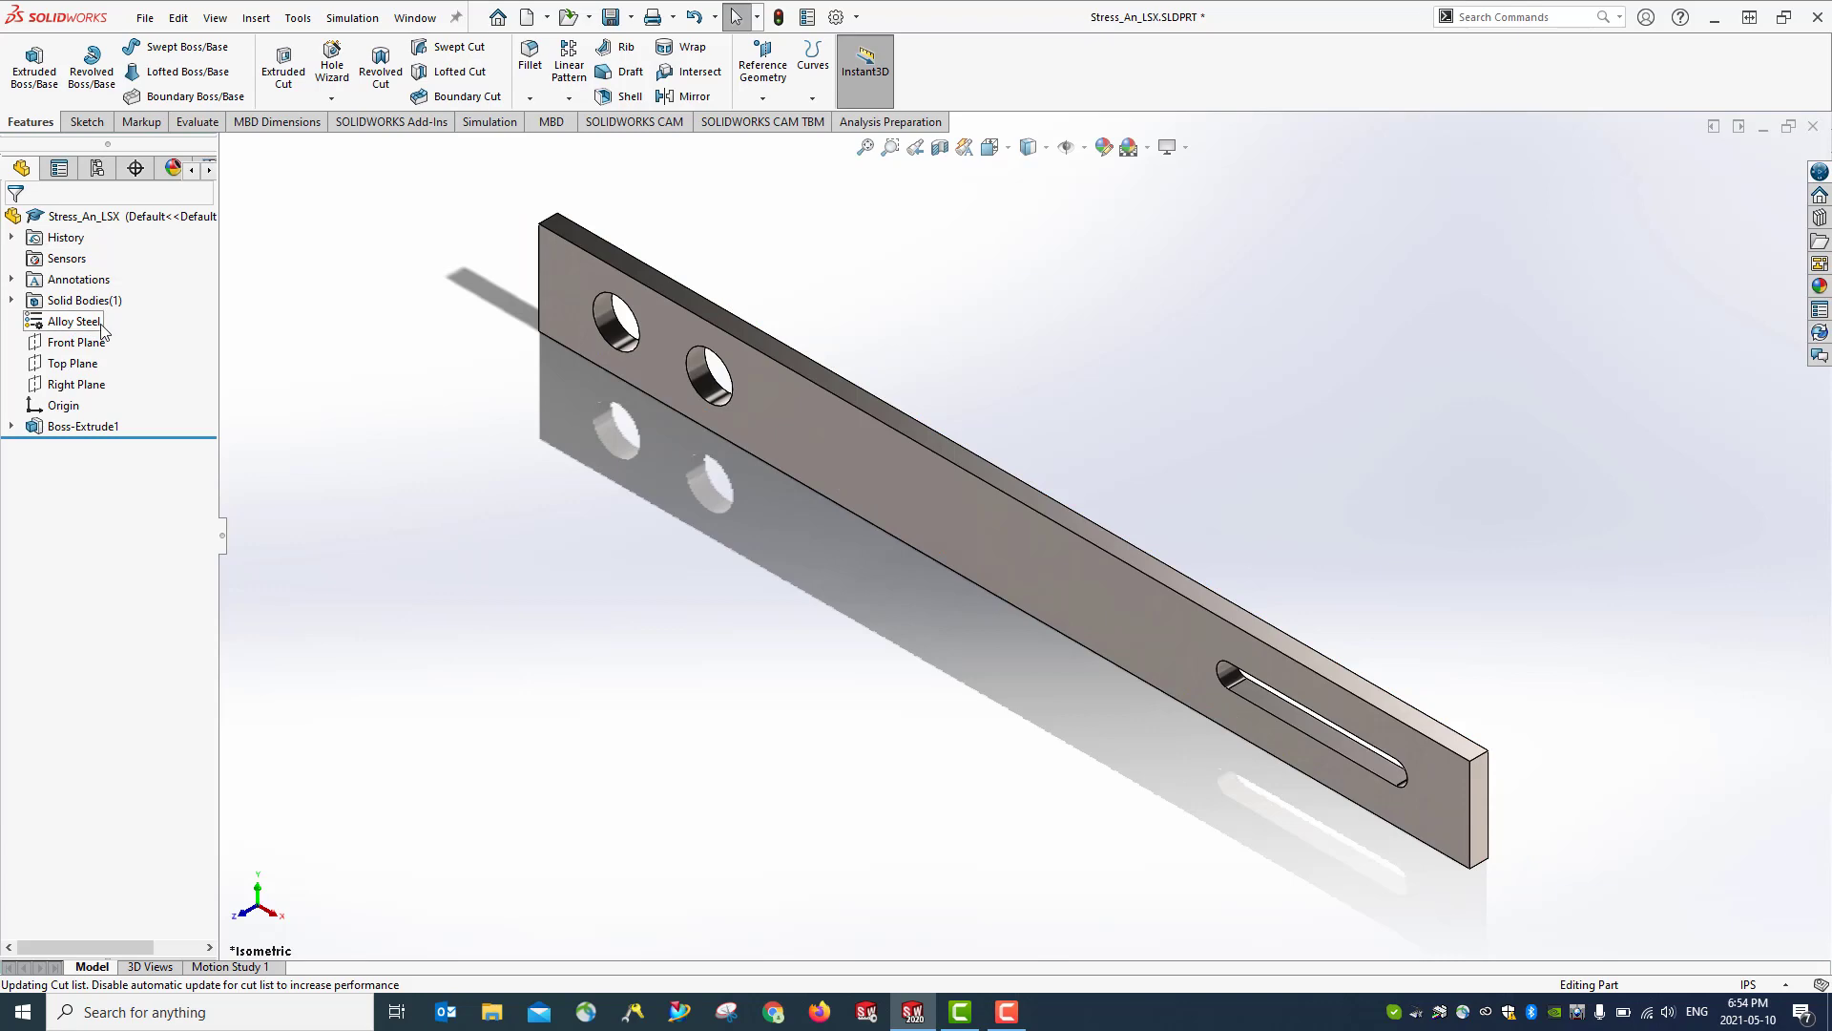
# Review the material properties of the Alloy Steel applied to the part without changing them
pyautogui.rightClick(99, 327)
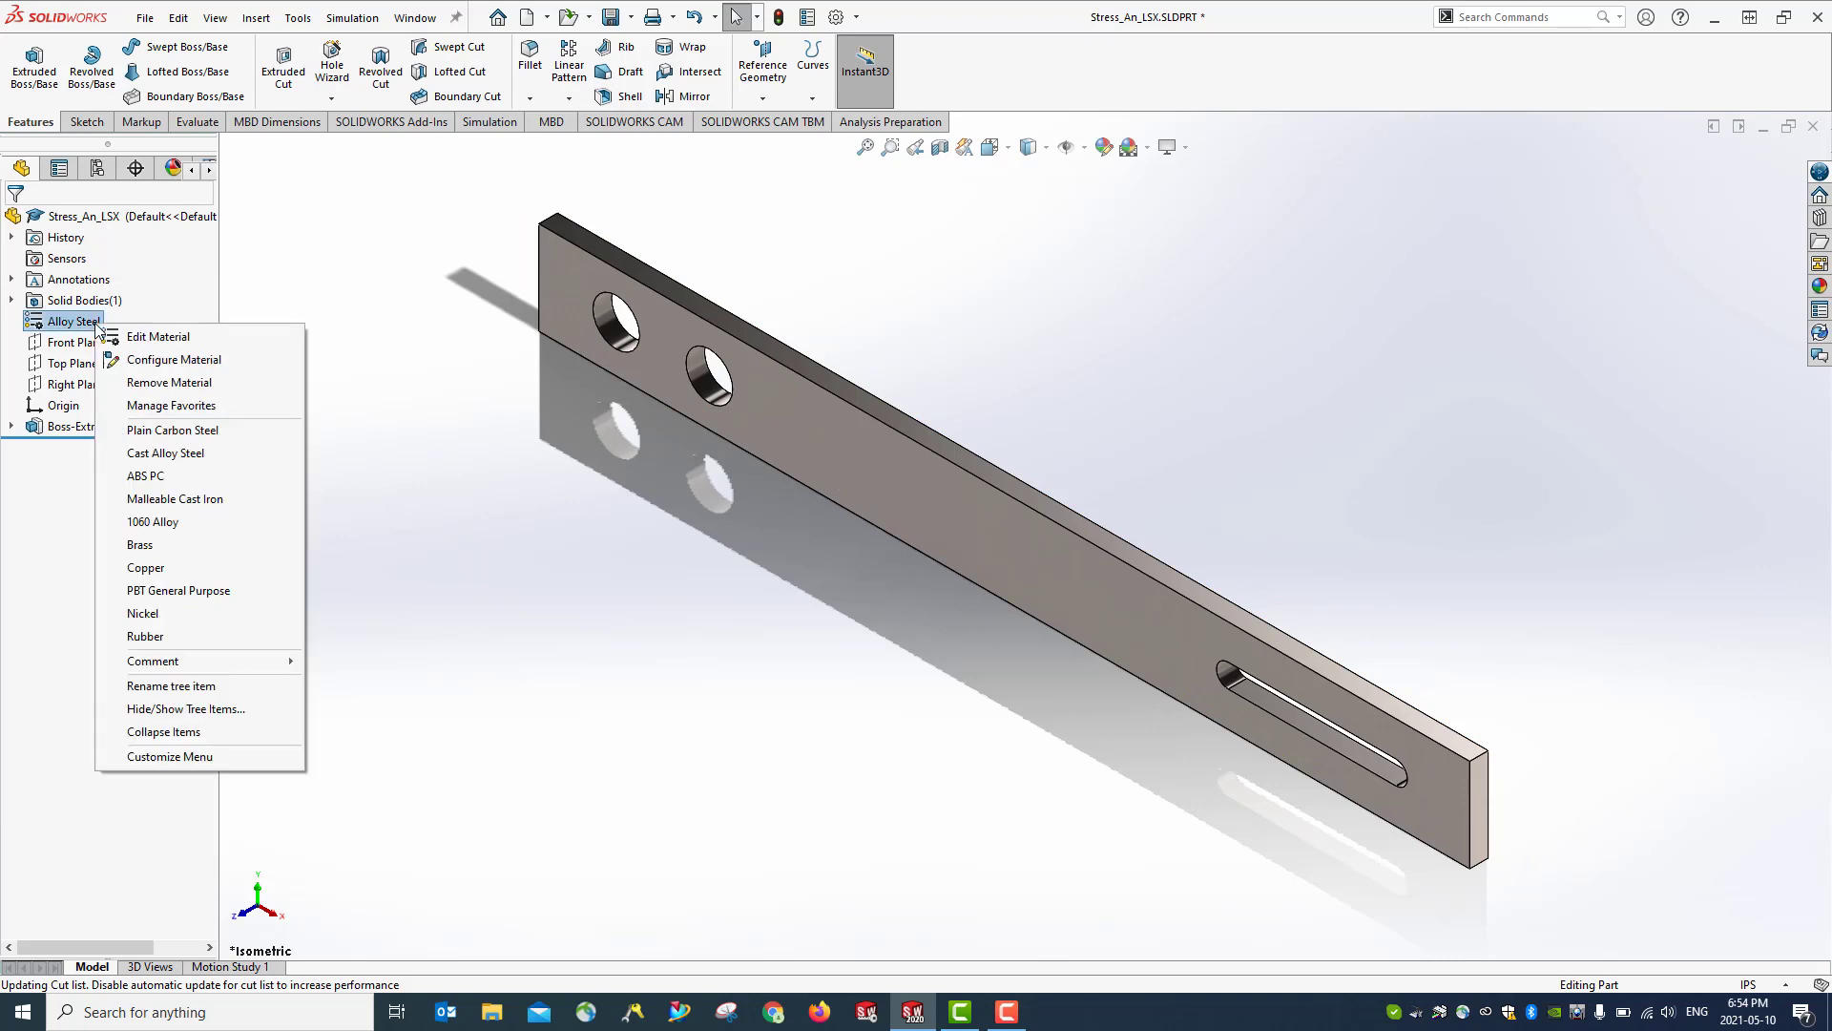
pyautogui.click(156, 342)
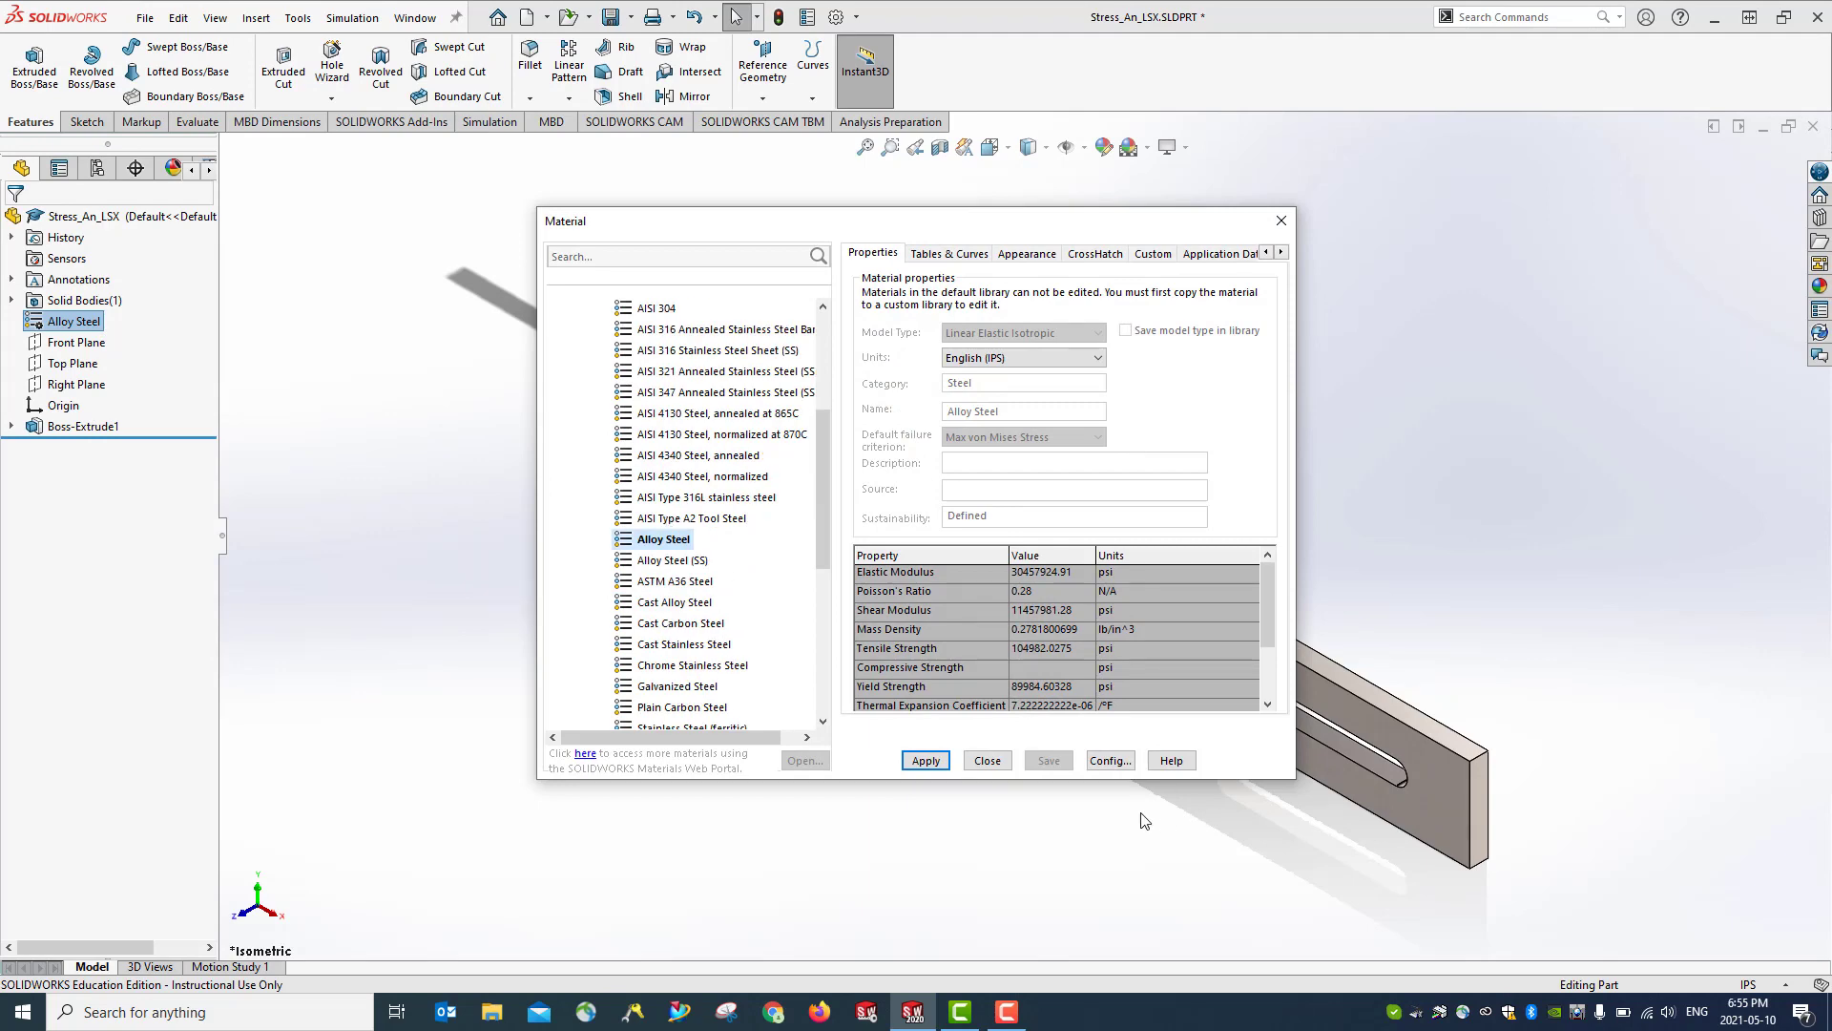
pyautogui.click(983, 766)
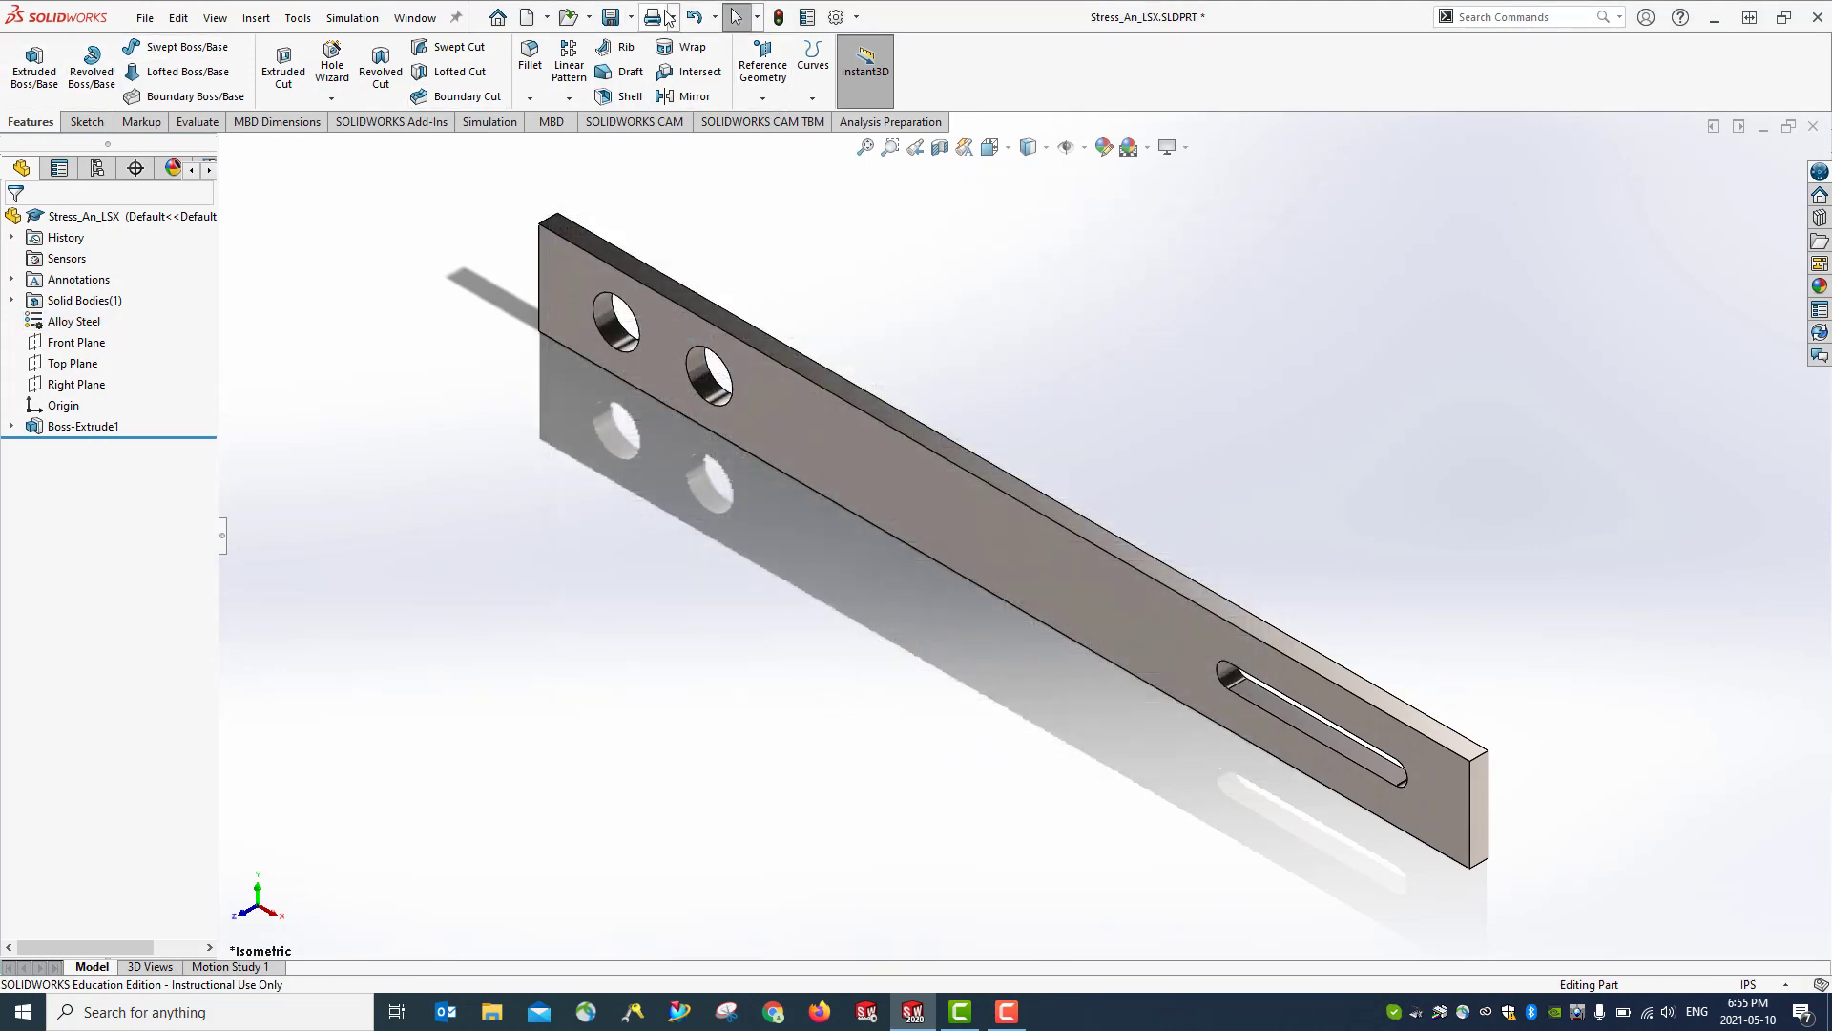
# Save the part and set the model to the isometric view
pyautogui.click(611, 17)
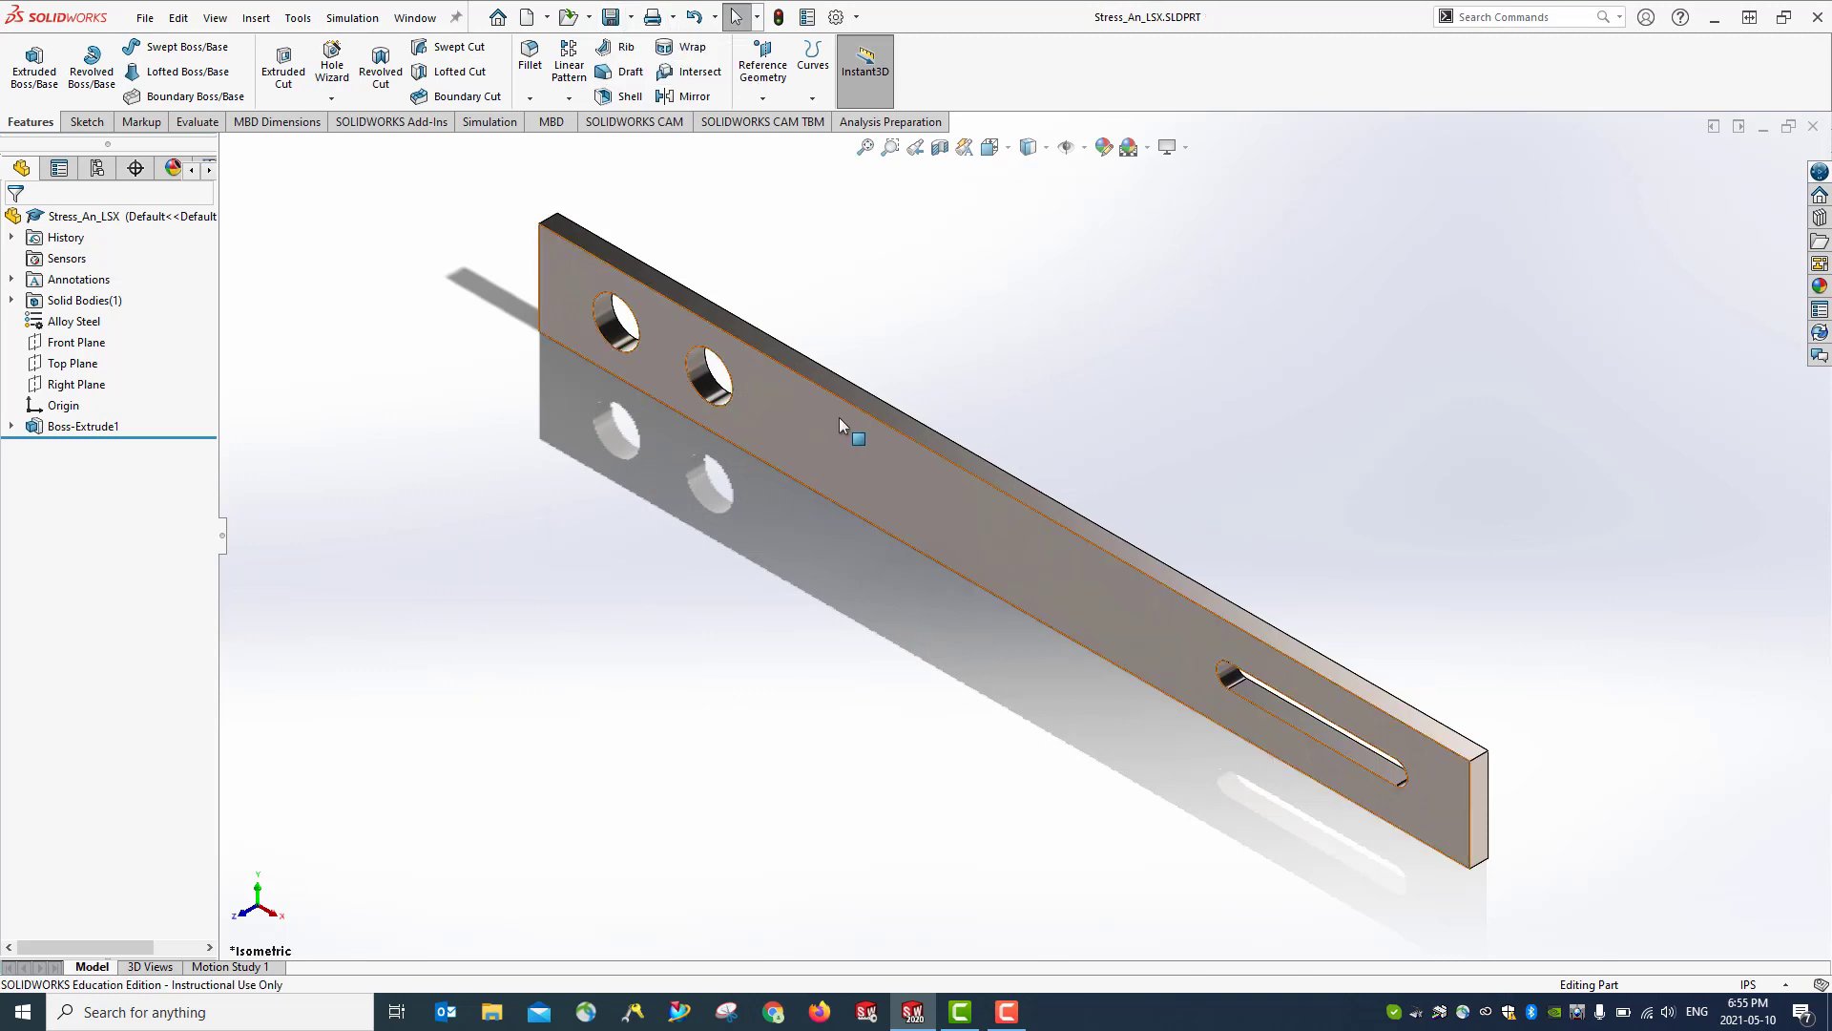
pyautogui.moveTo(851, 642); pyautogui.dragTo(833, 607, button='middle')
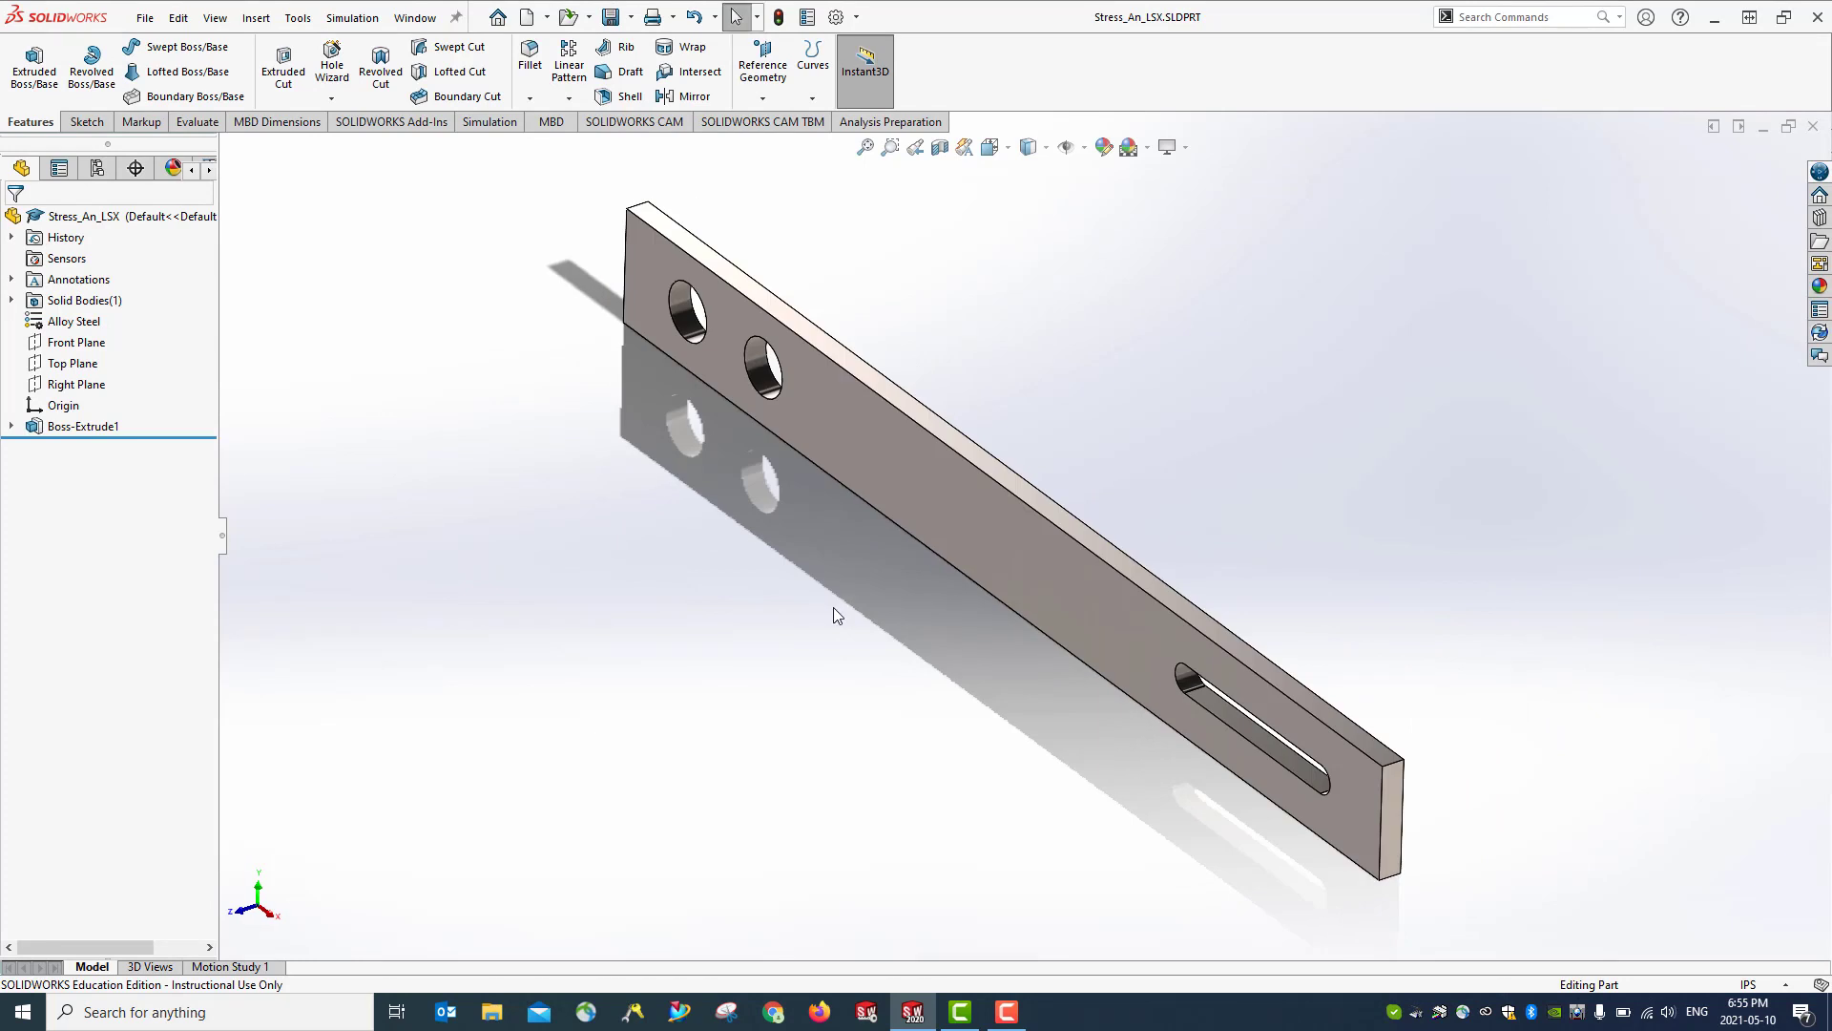
pyautogui.hotkey('ctrl', '7')
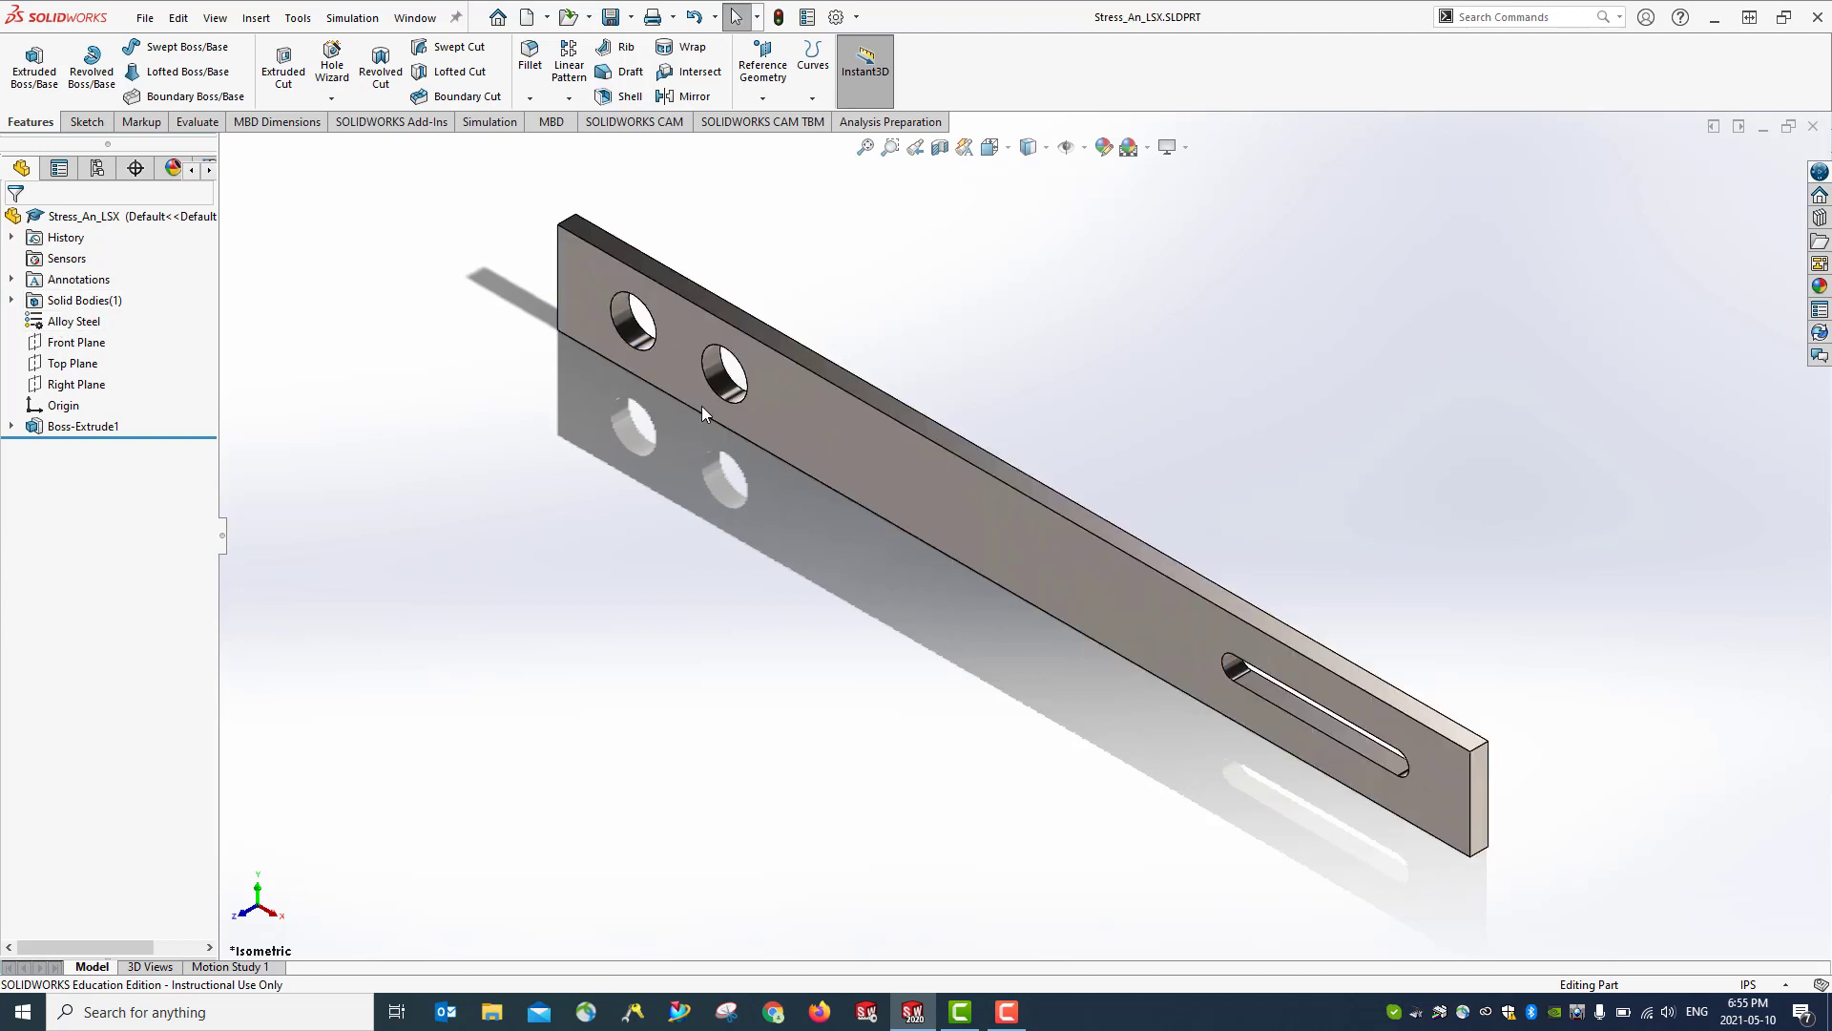
# Check in the add-ins list whether SOLIDWORKS Simulation is enabled, leaving the settings as they are
pyautogui.click(488, 122)
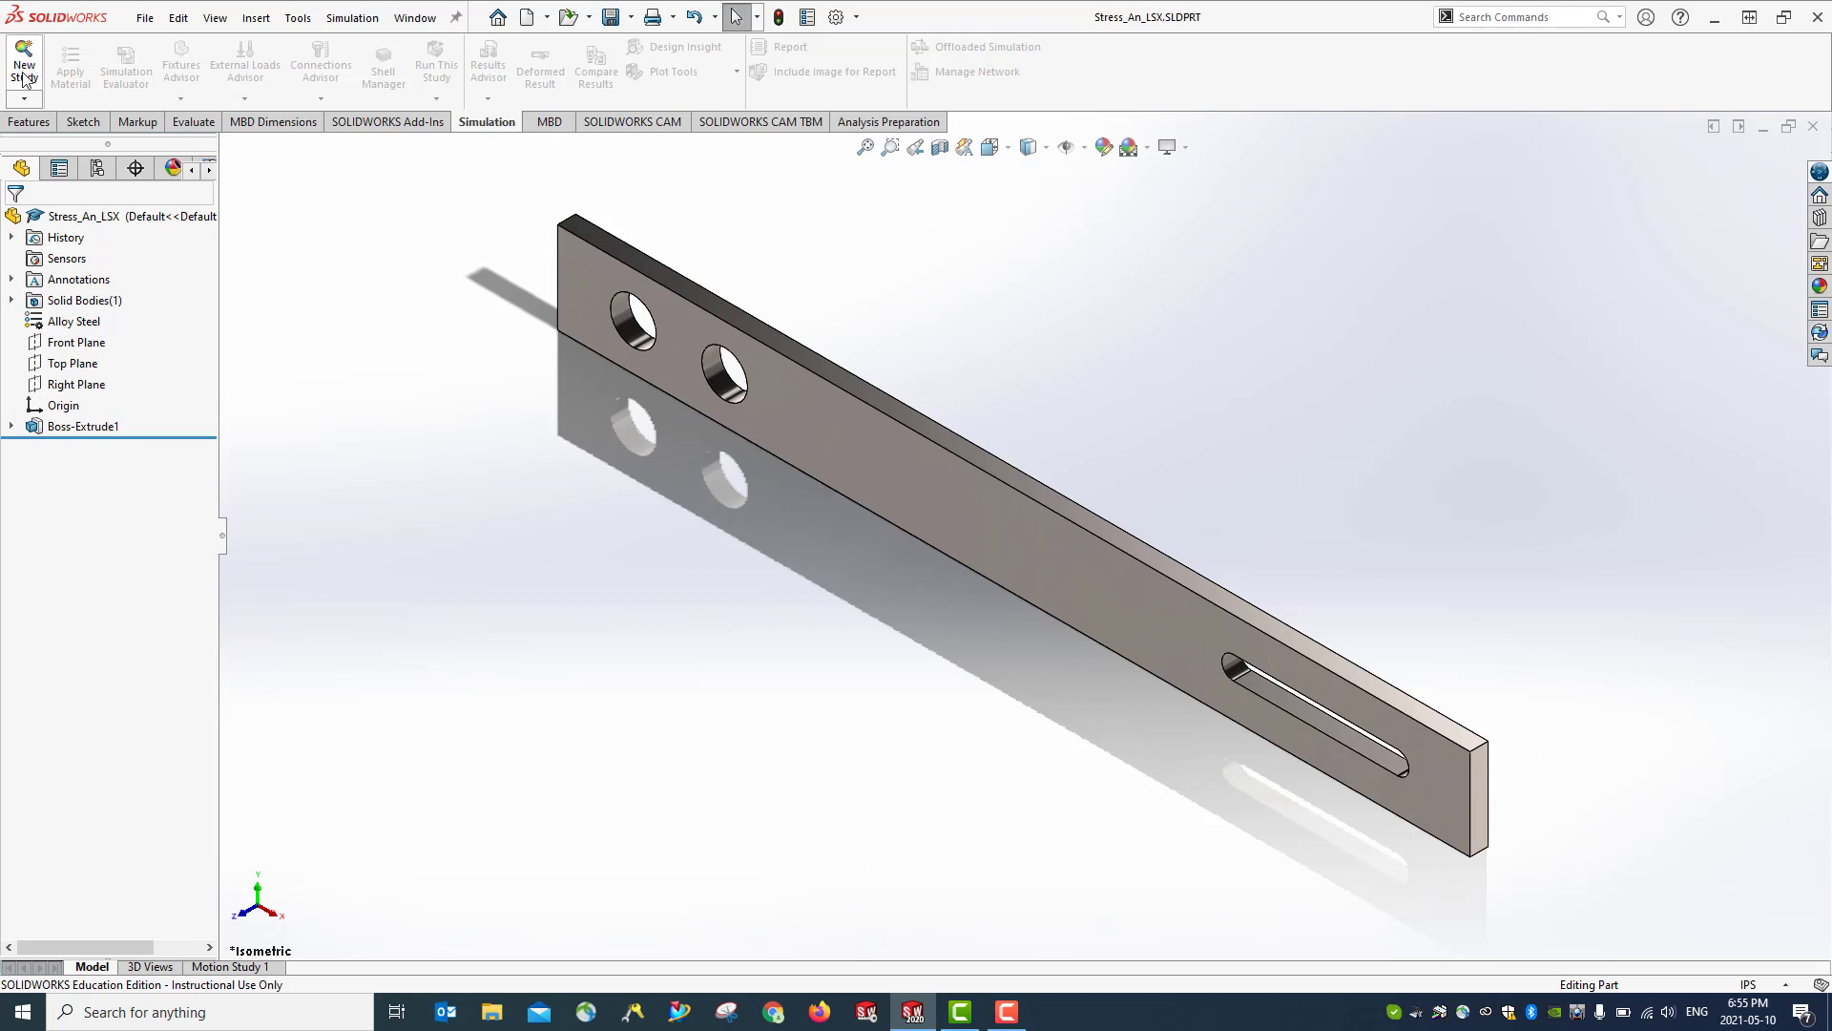
pyautogui.click(857, 17)
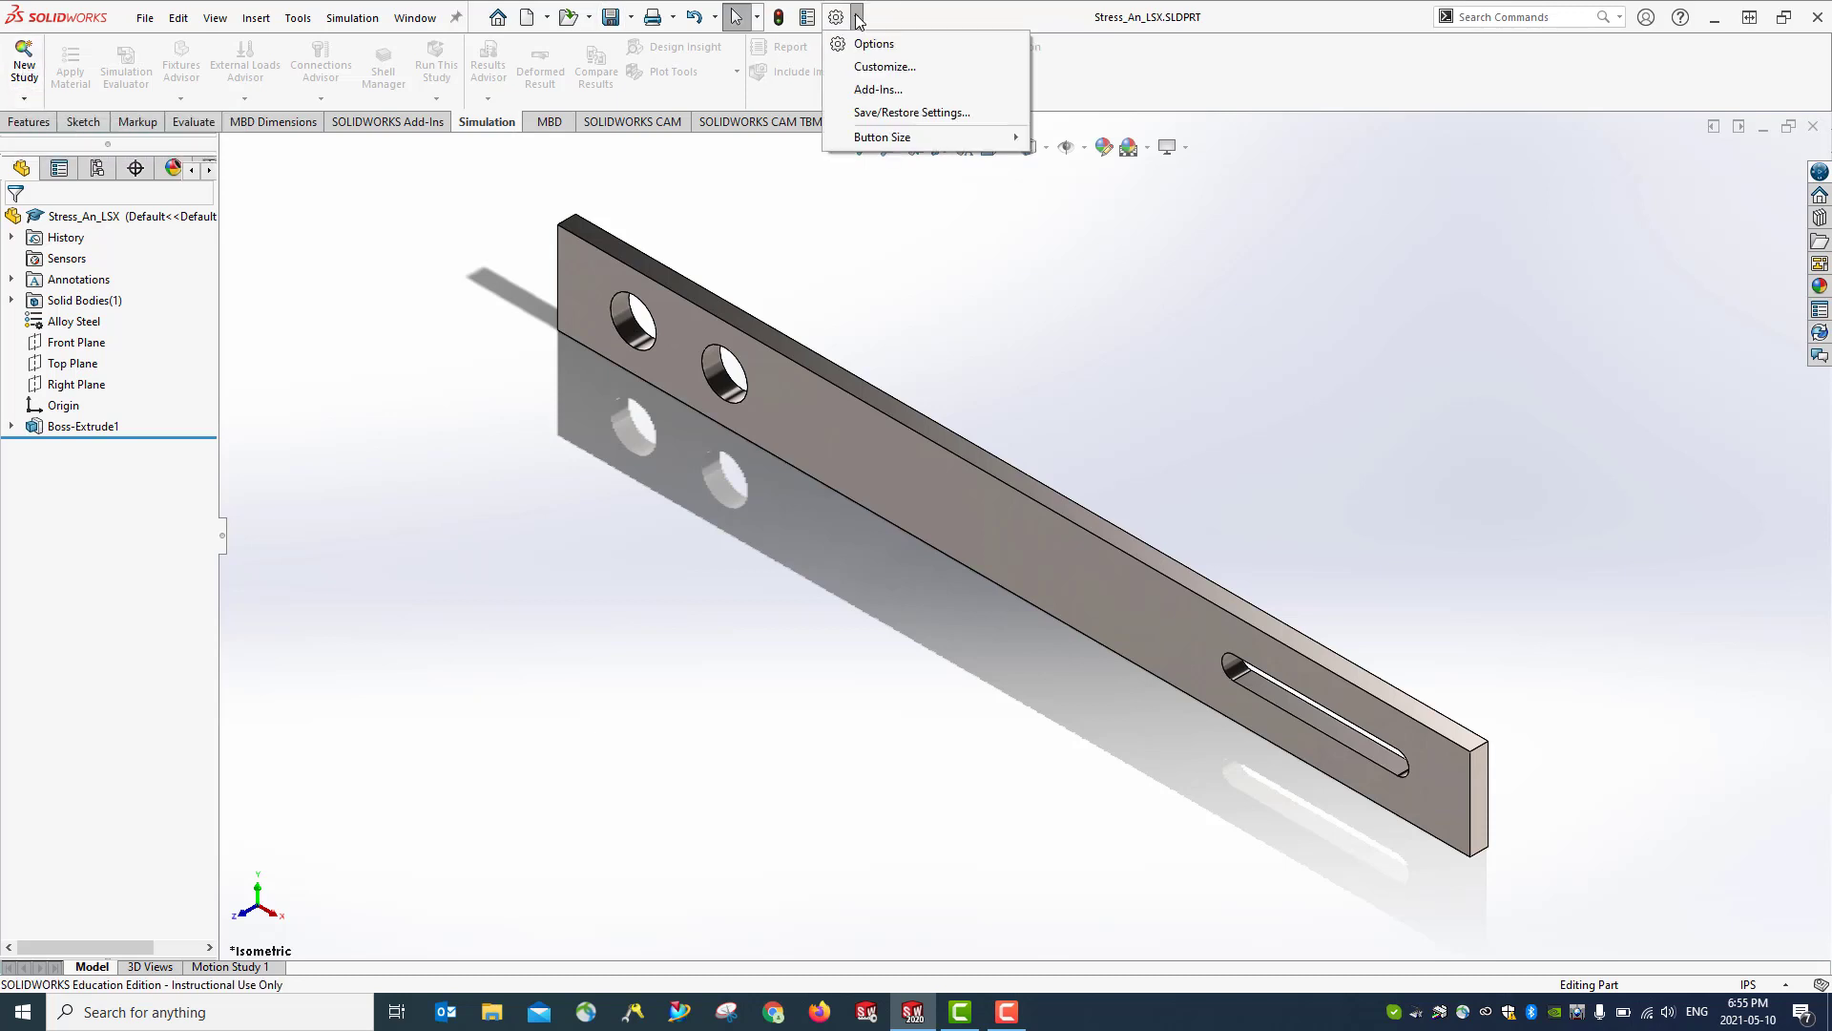
pyautogui.click(878, 89)
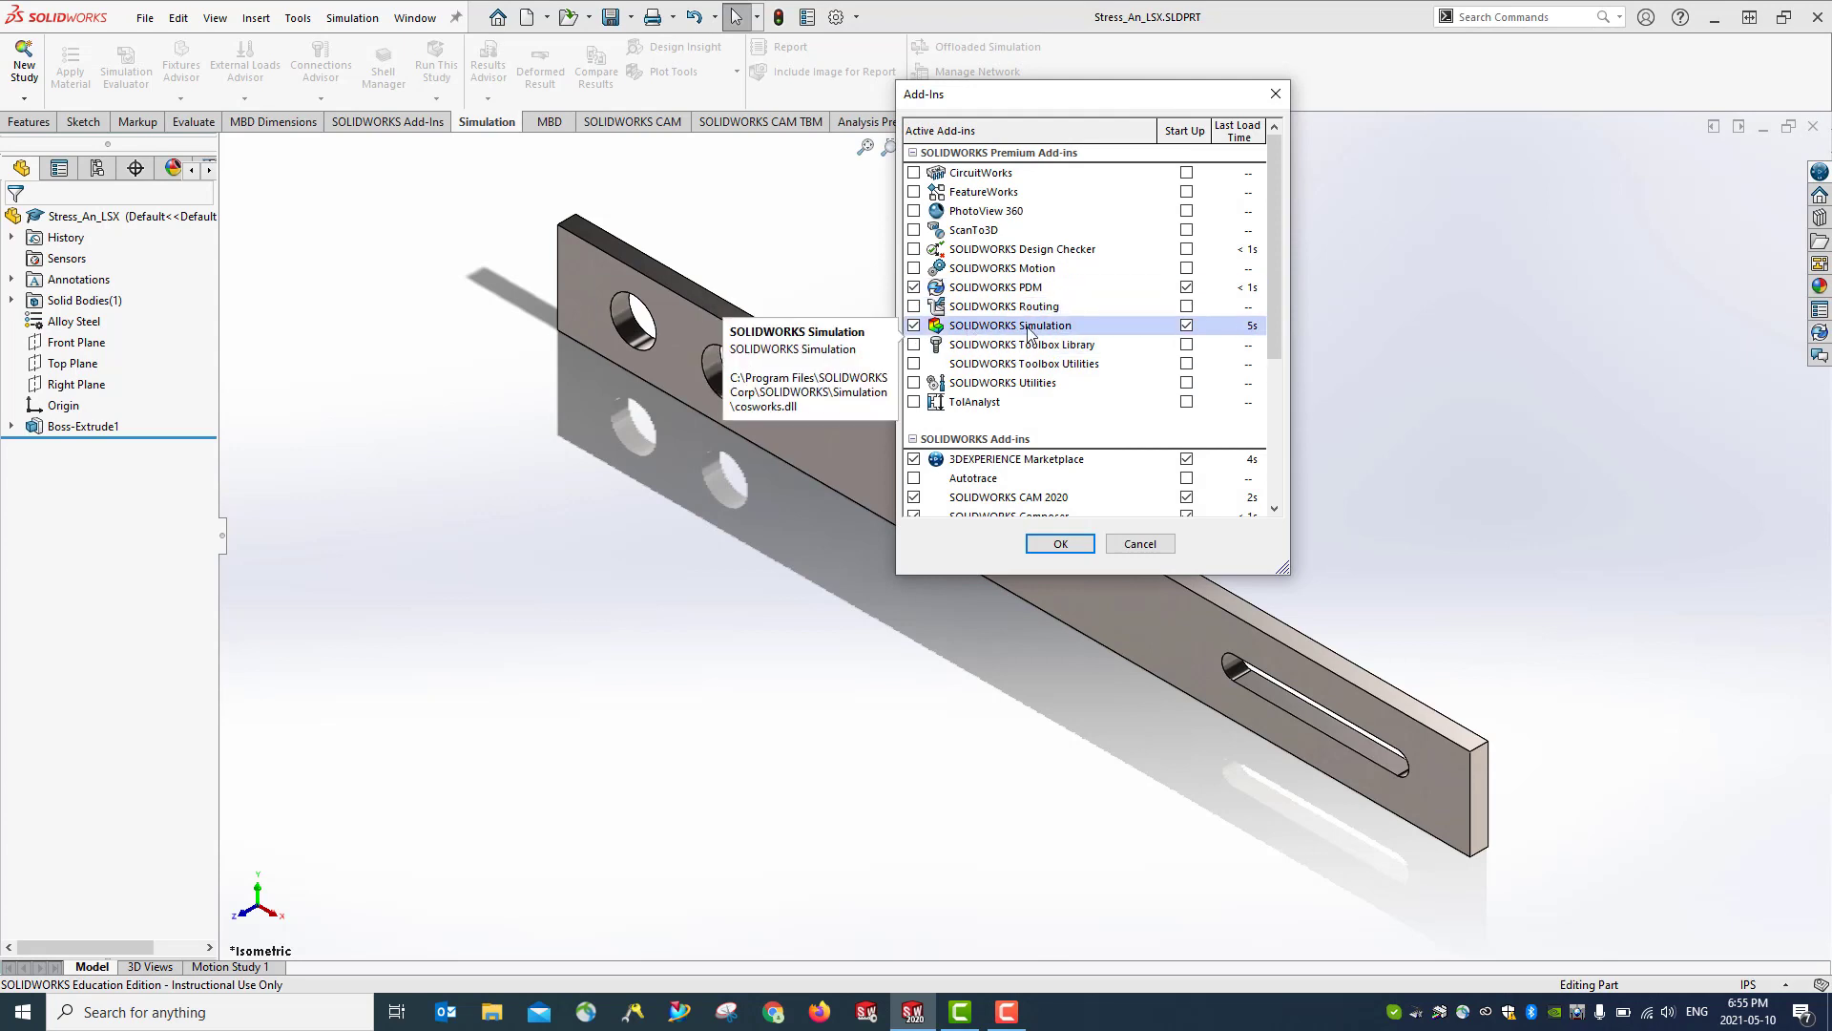
pyautogui.click(1149, 544)
# Create a new static simulation study named Static 1 for the bar
pyautogui.click(24, 100)
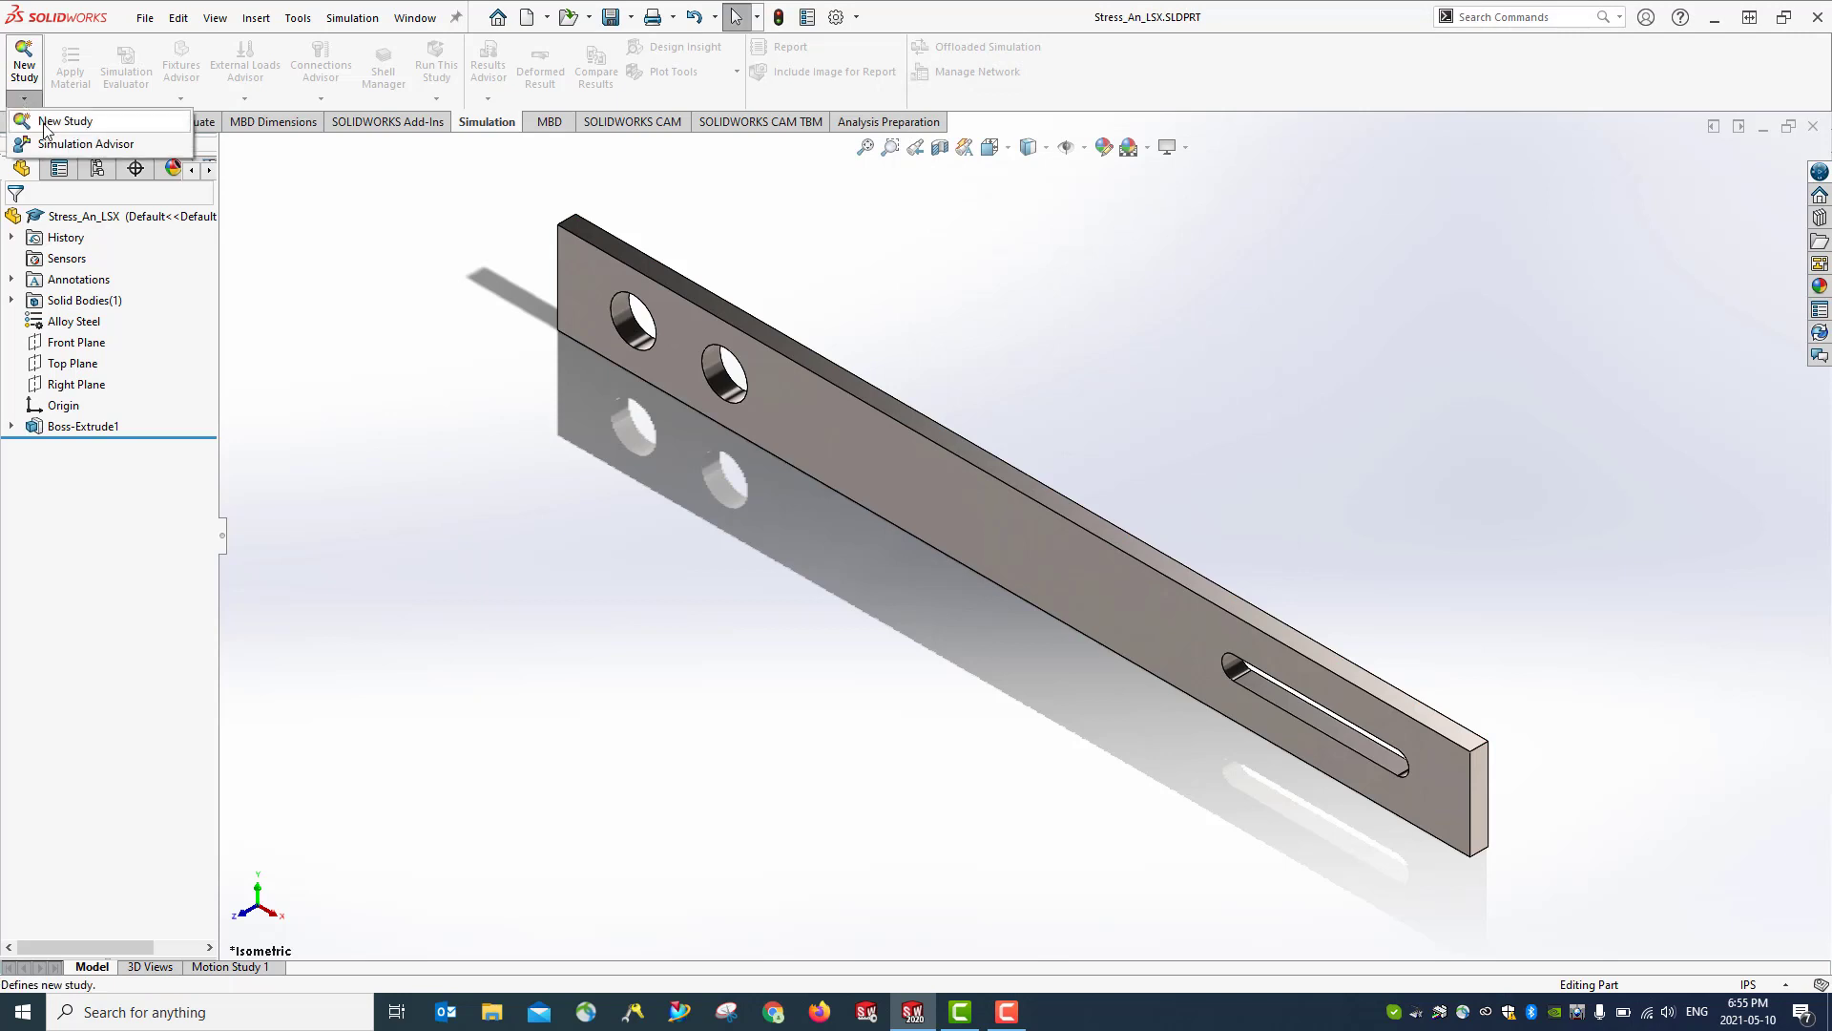
pyautogui.click(44, 122)
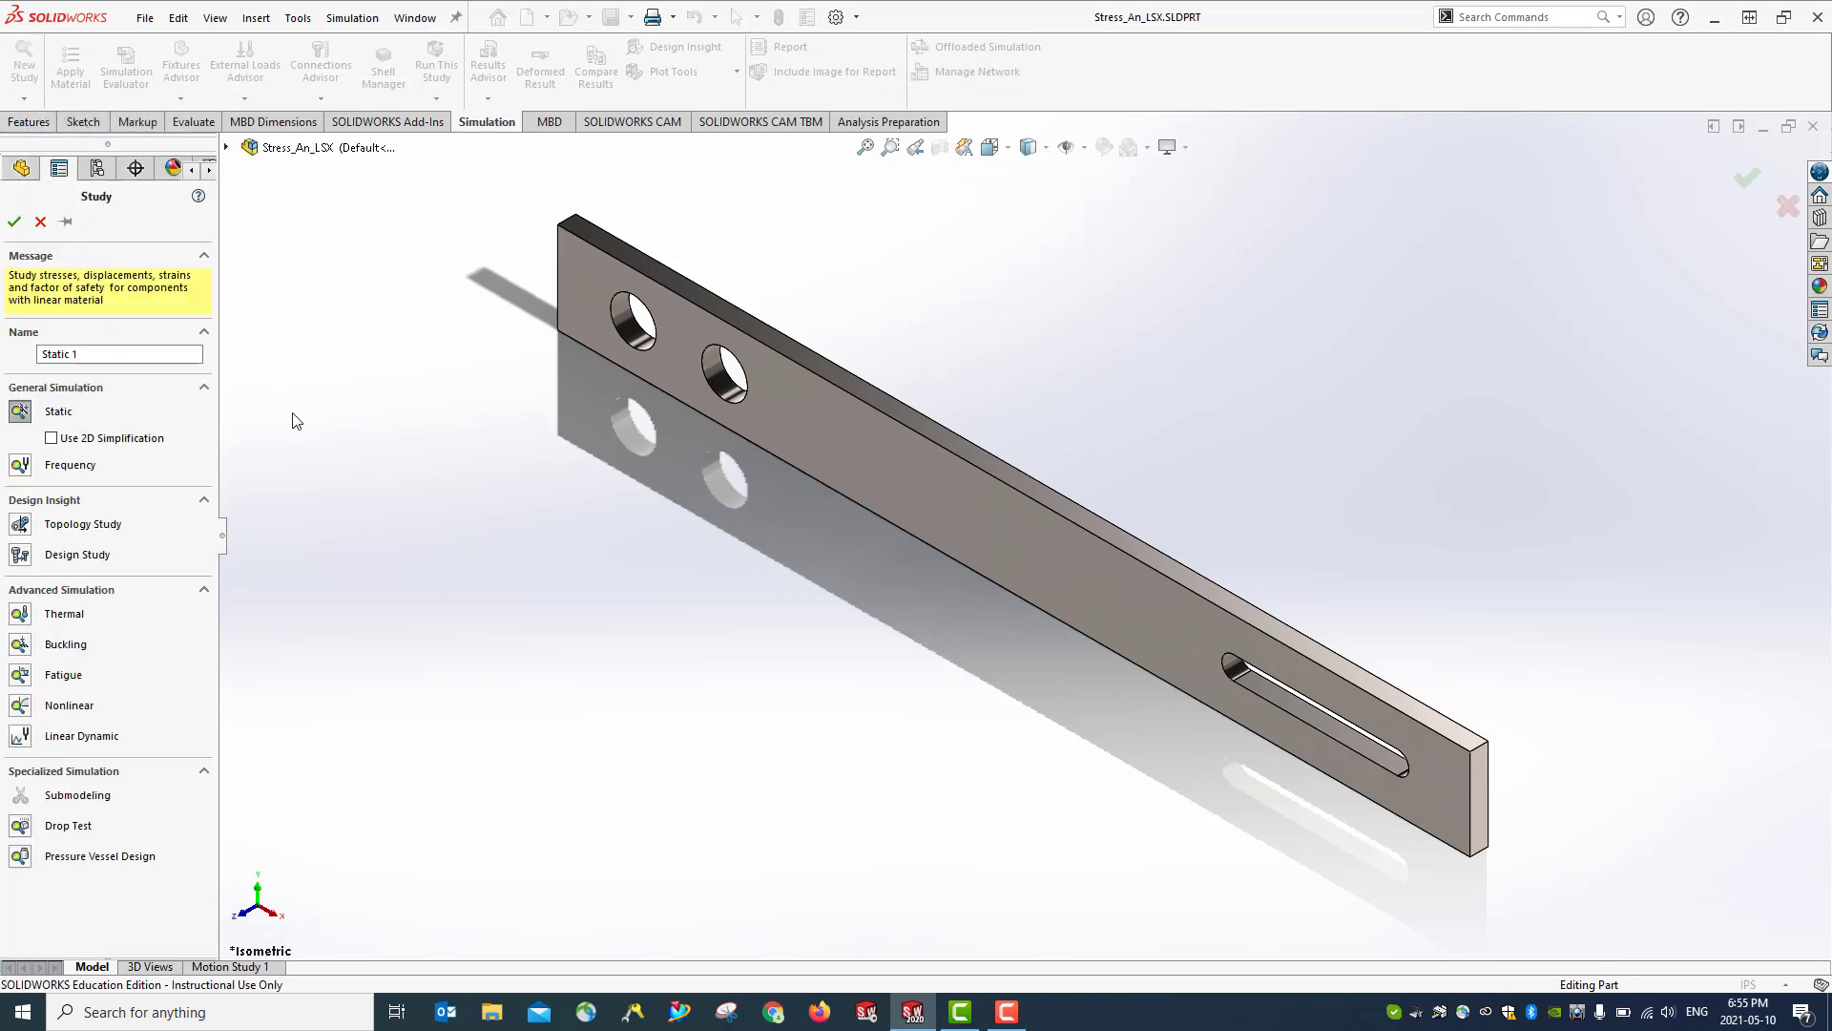
pyautogui.click(186, 356)
pyautogui.write('S')
pyautogui.click(18, 413)
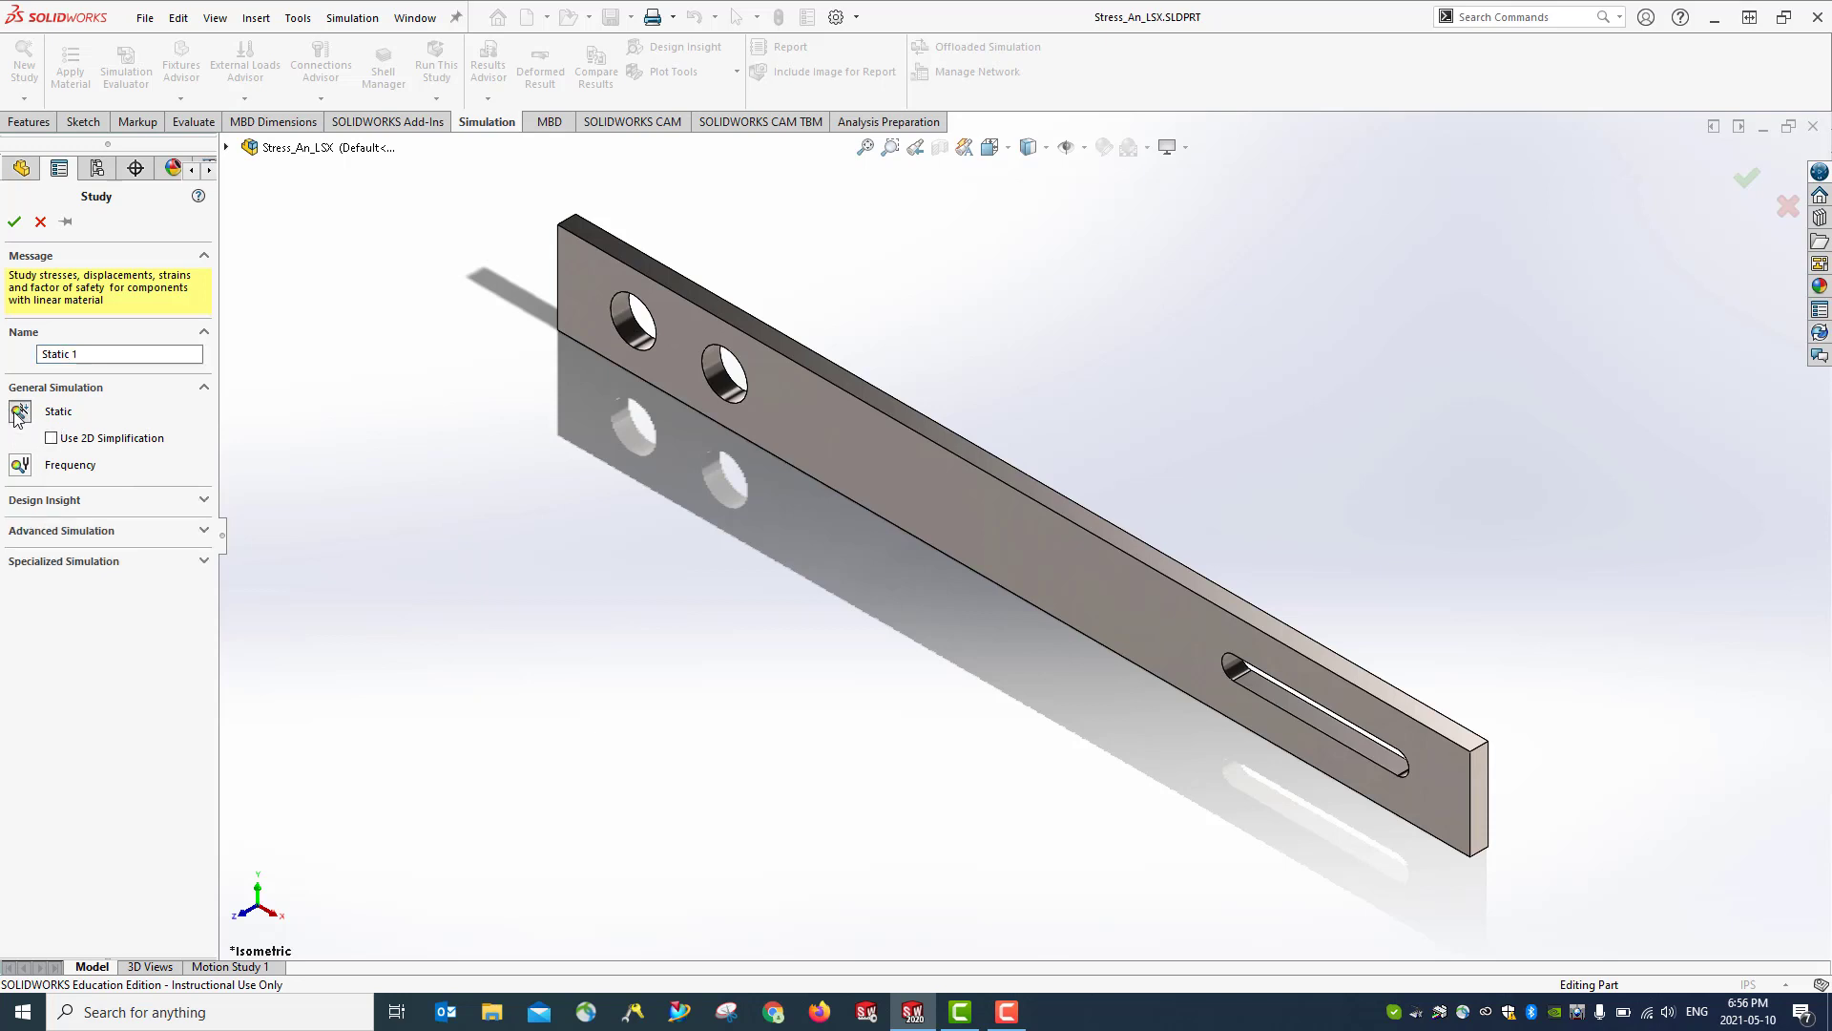
pyautogui.click(15, 218)
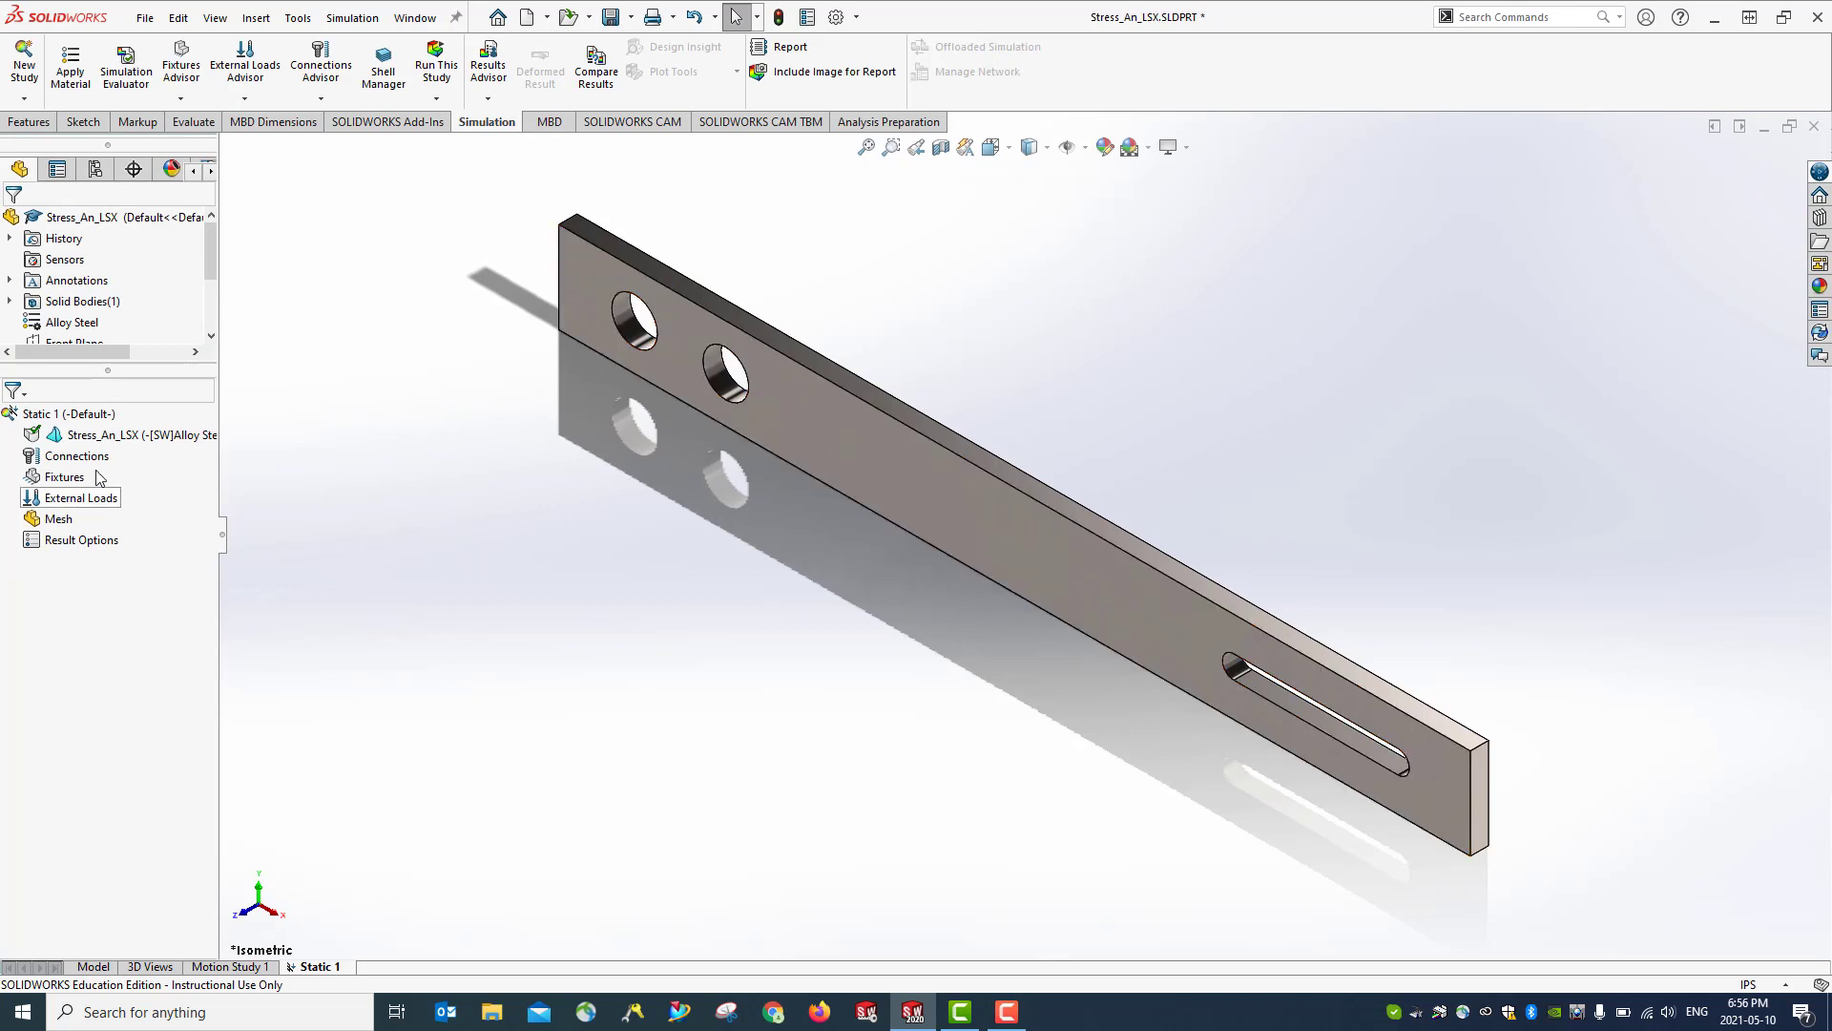
pyautogui.rightClick(46, 417)
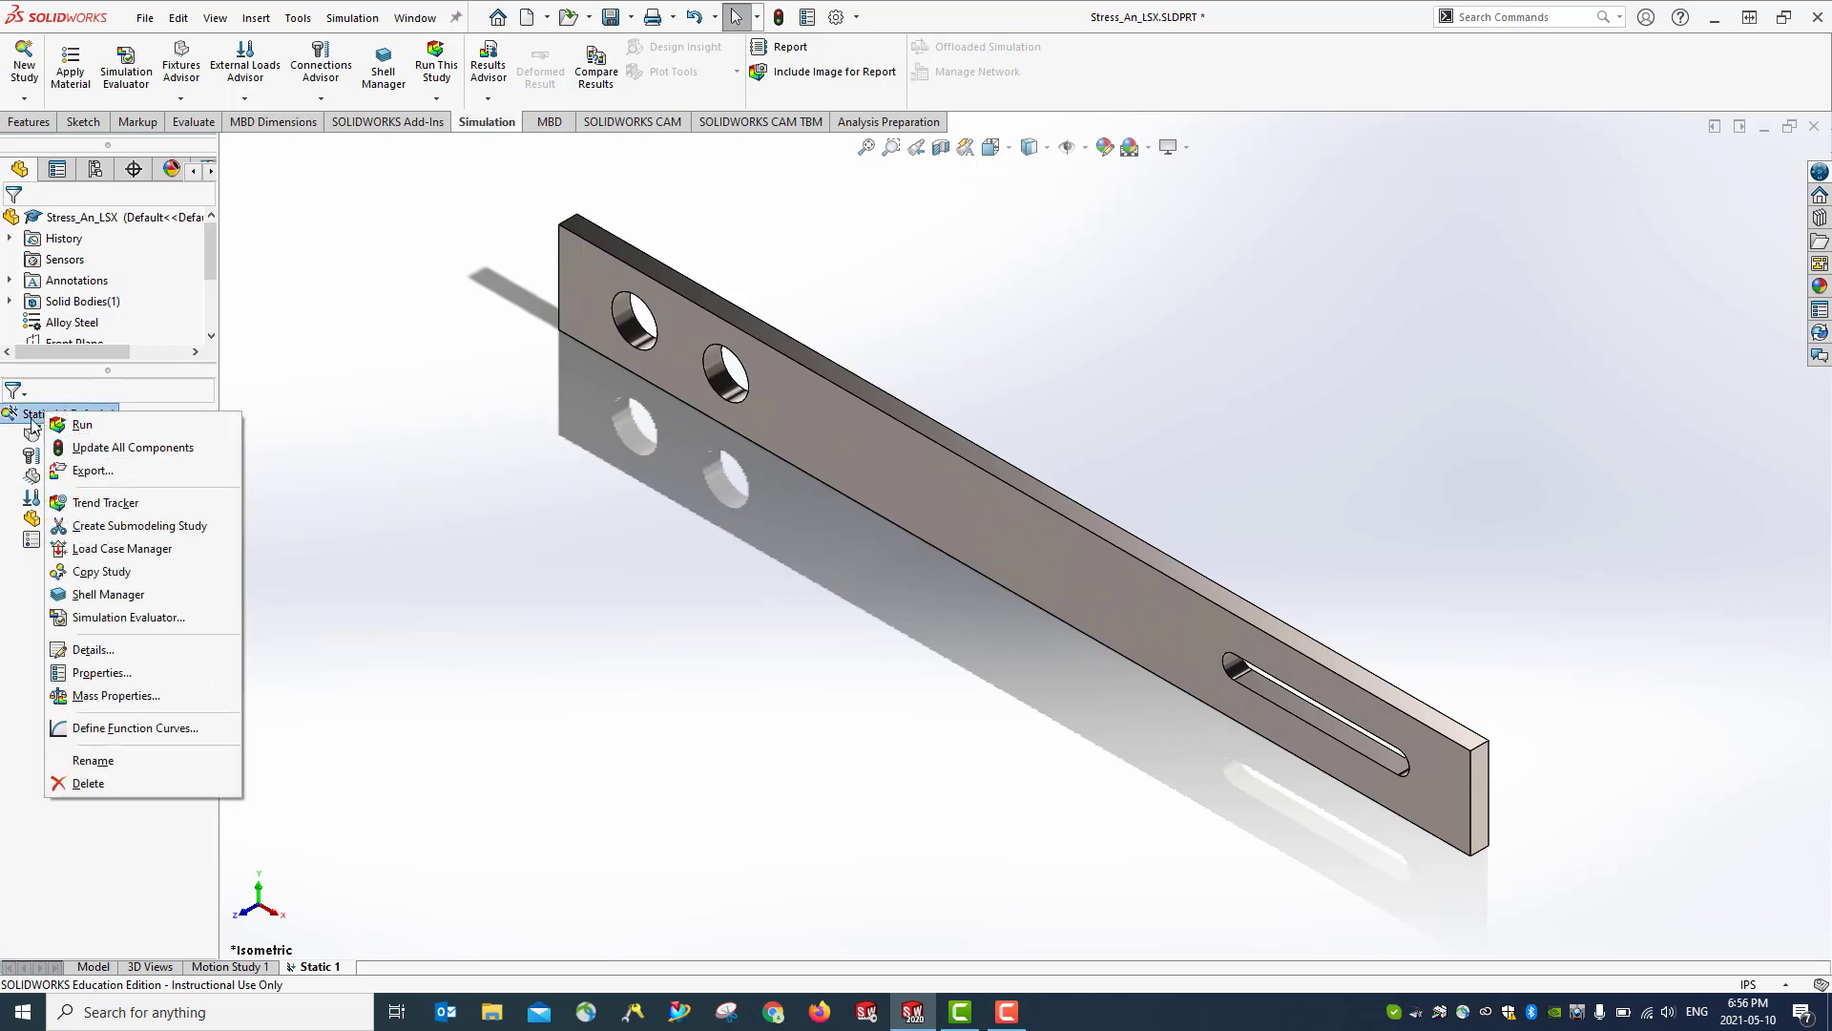
pyautogui.click(25, 563)
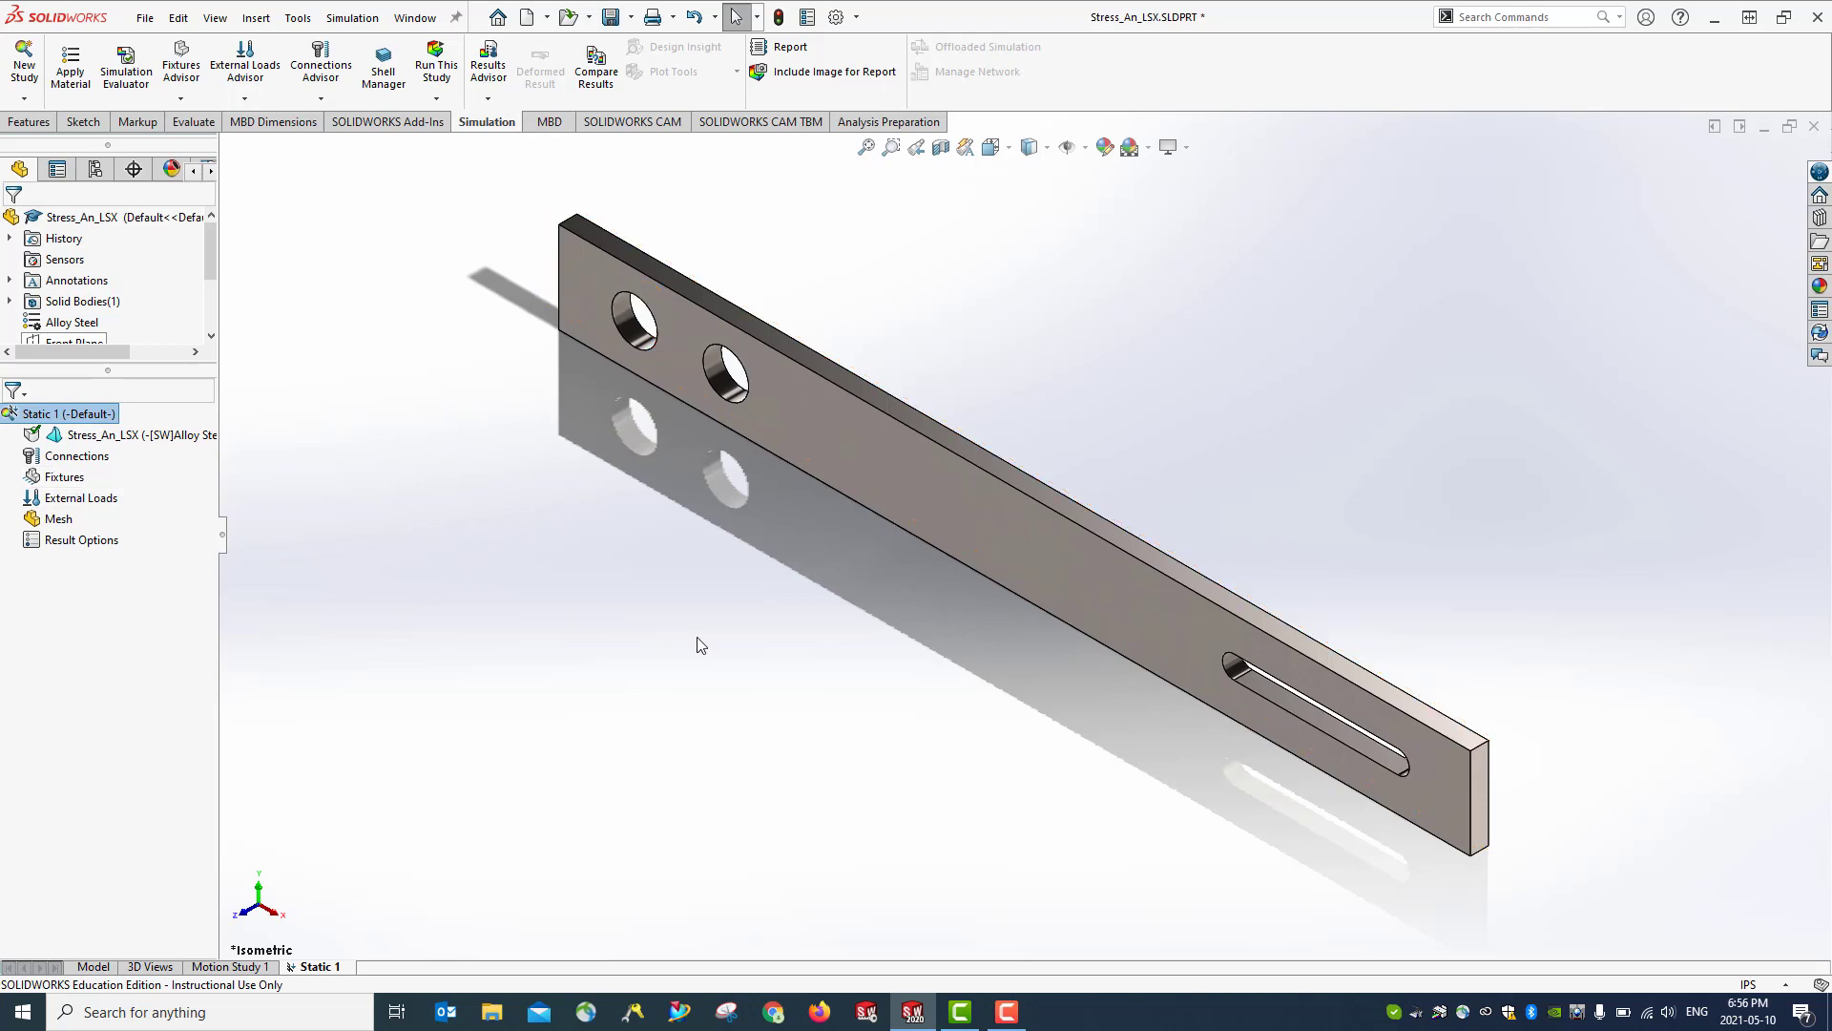
# Apply a Fixed Geometry fixture to the narrow end face of the bar beside the two round holes
pyautogui.moveTo(701, 645); pyautogui.dragTo(576, 410, button='middle')
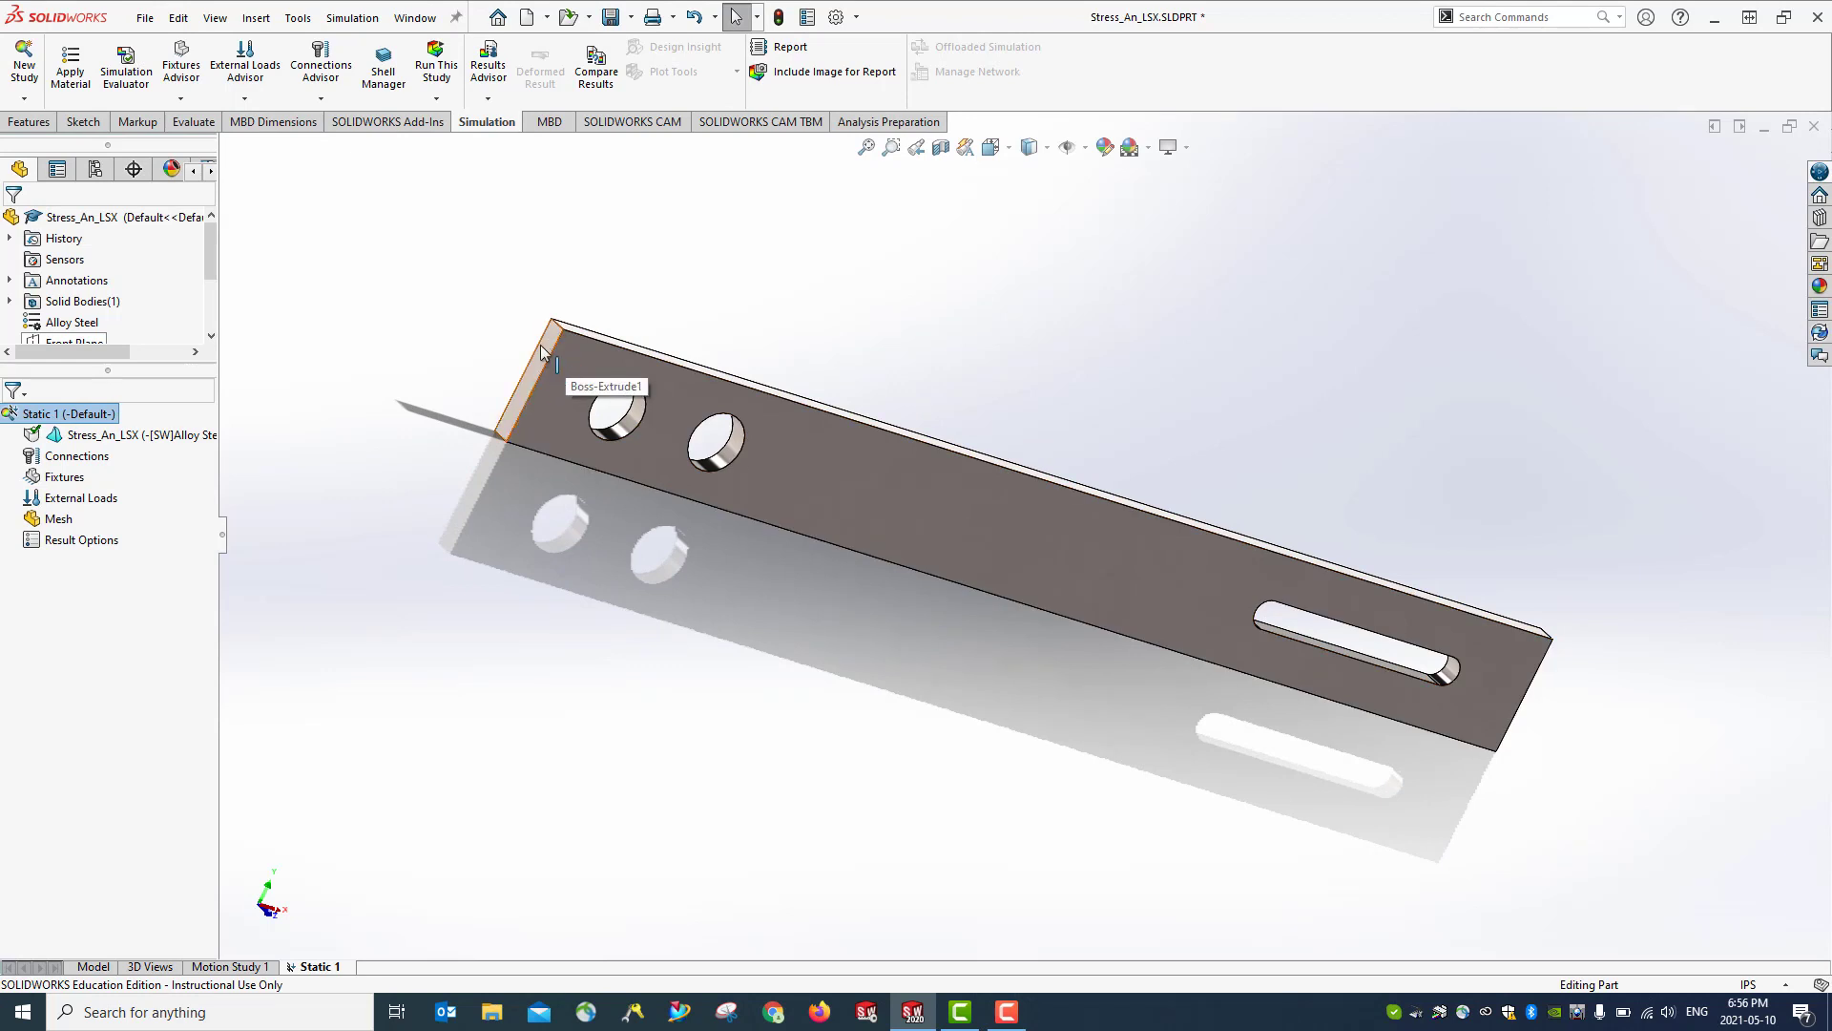
pyautogui.rightClick(55, 487)
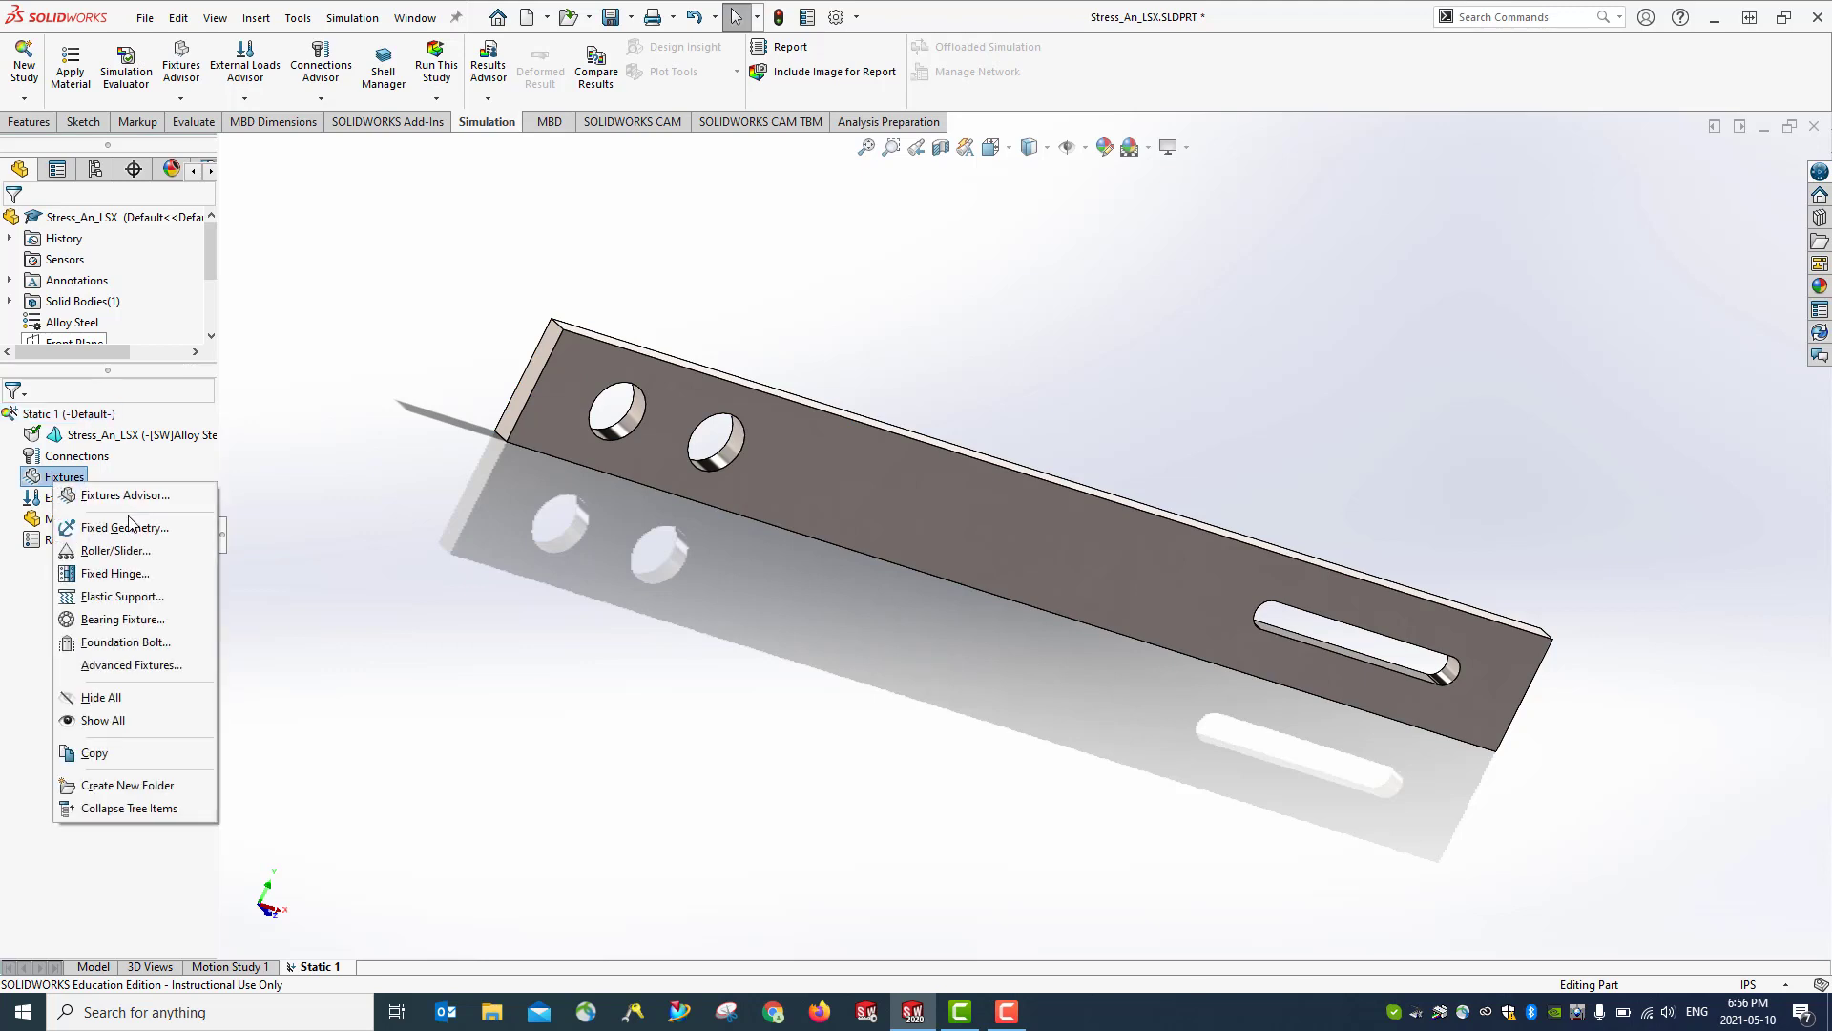
pyautogui.press('Escape')
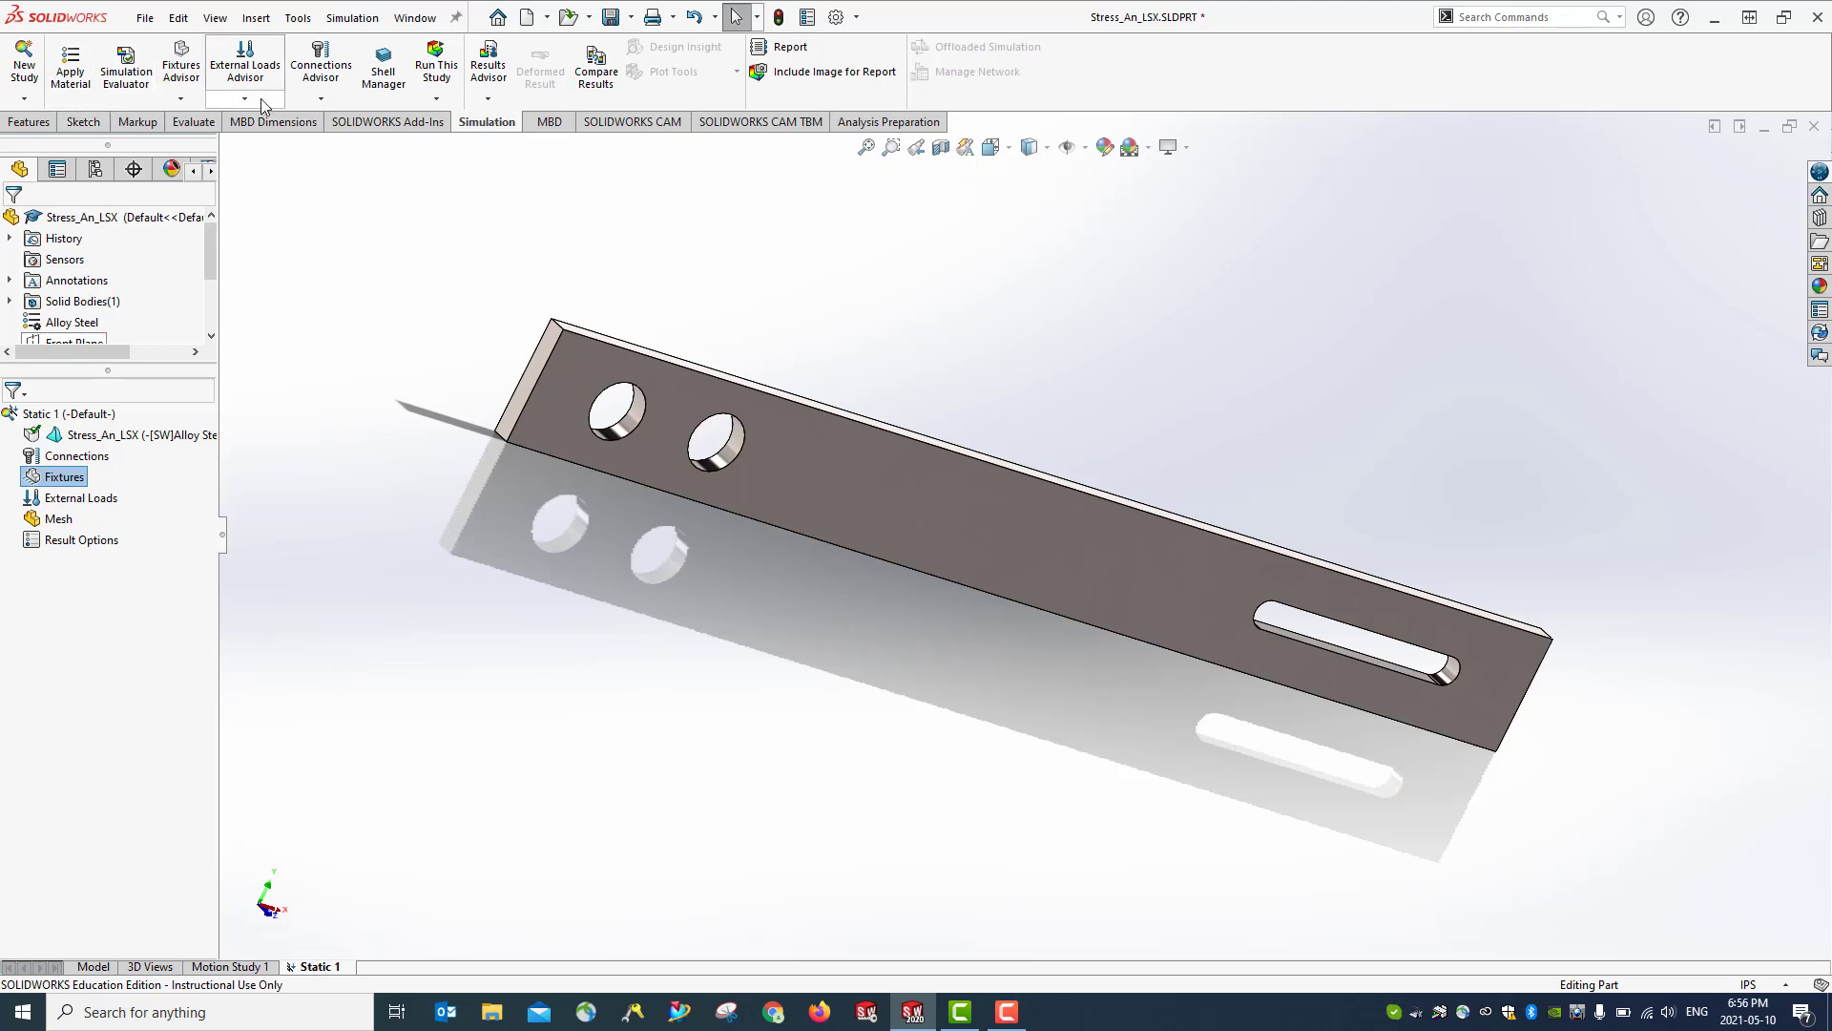
pyautogui.click(180, 101)
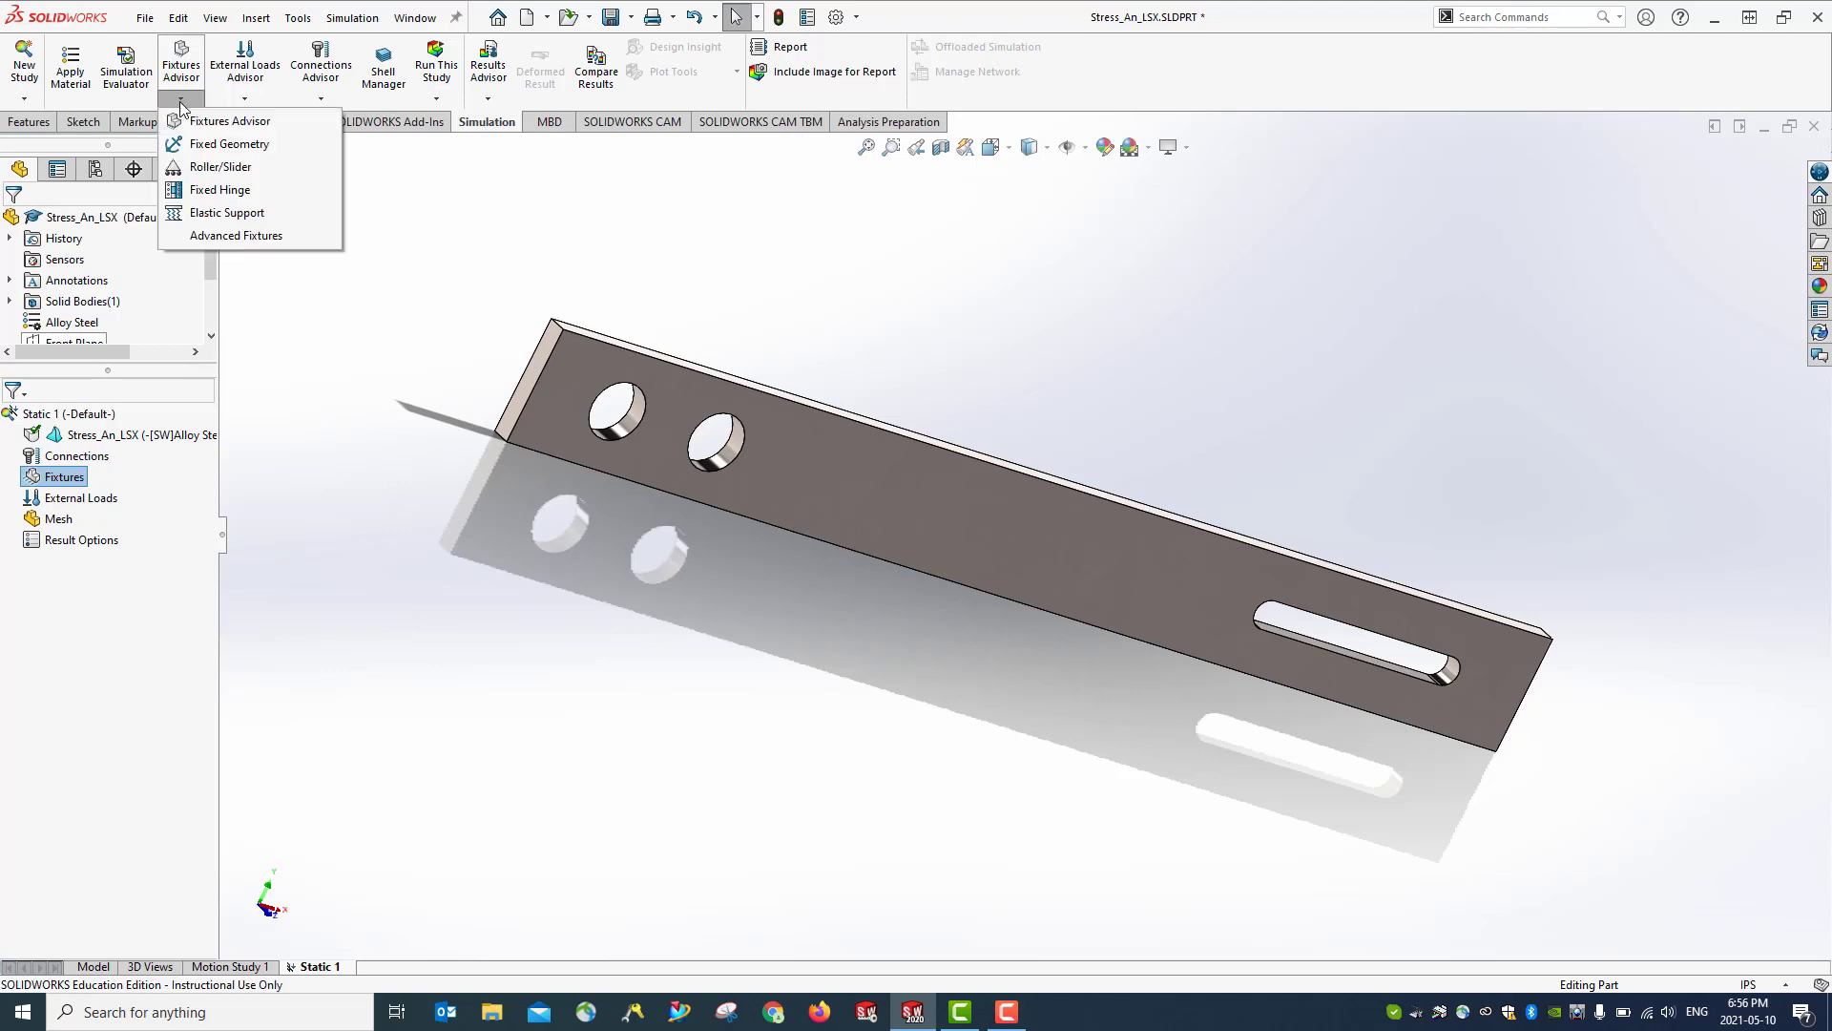
pyautogui.click(218, 151)
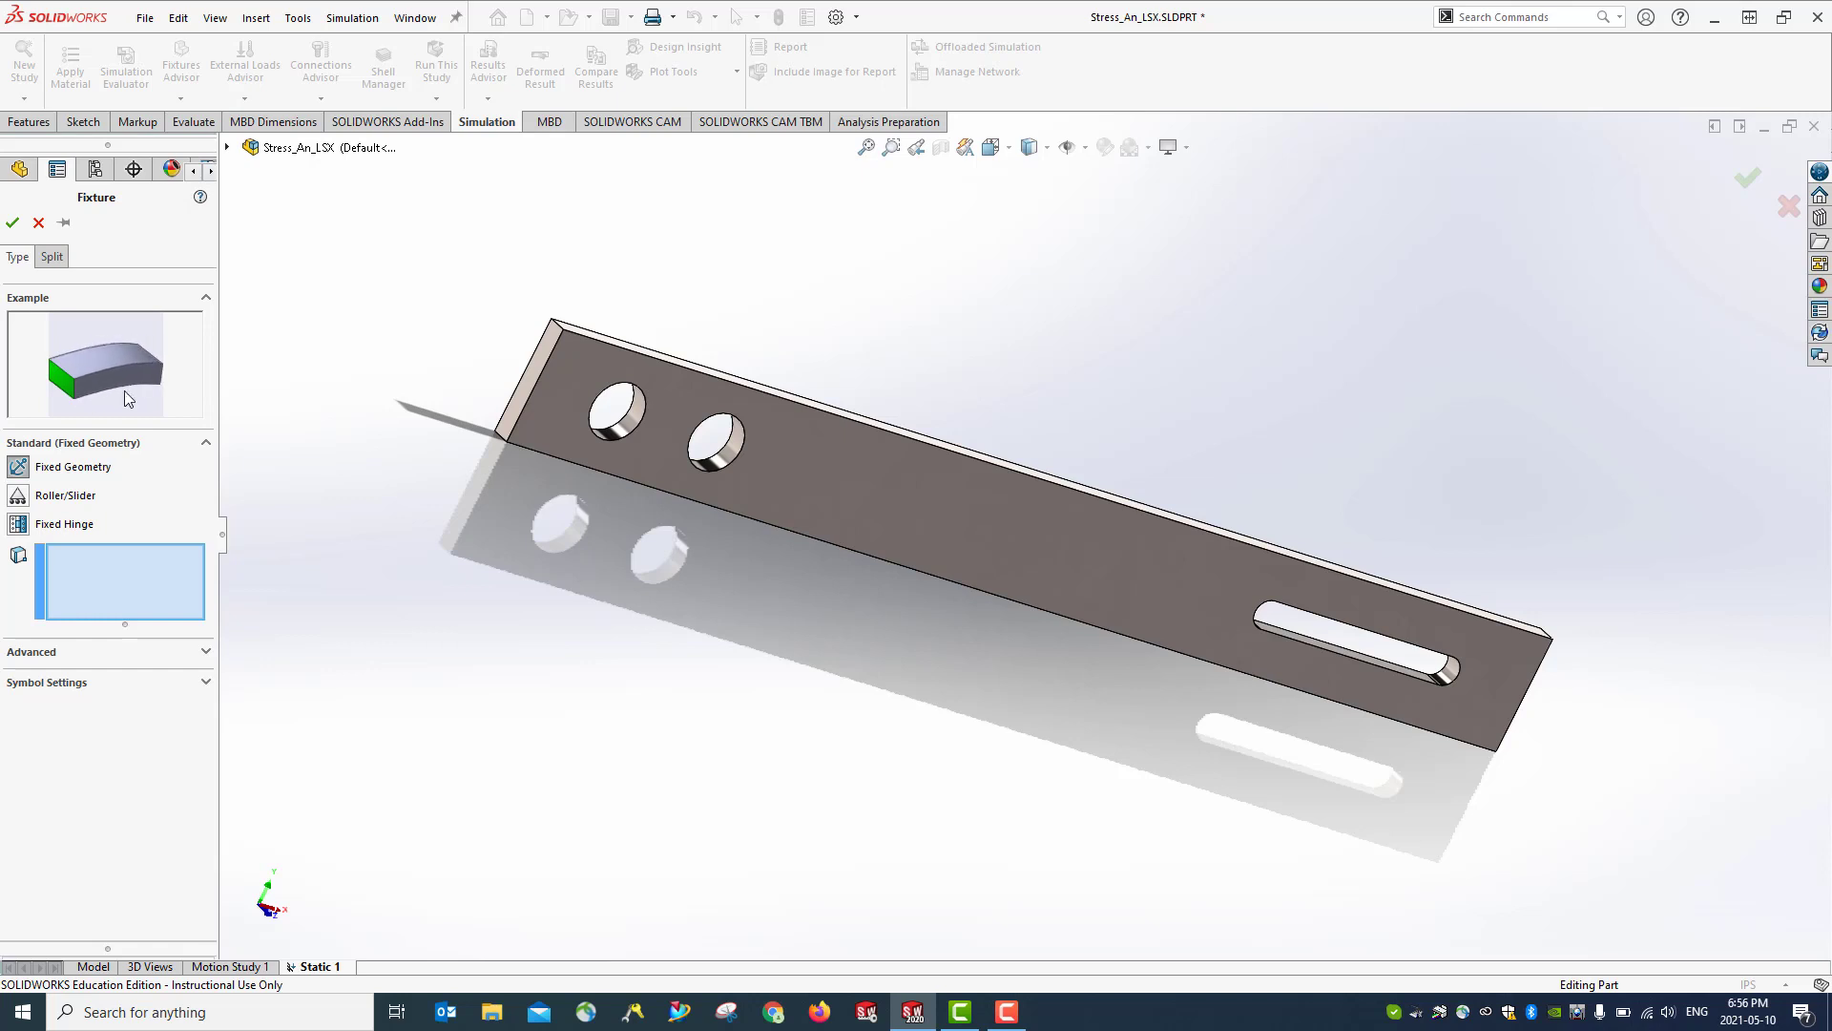
pyautogui.click(544, 456)
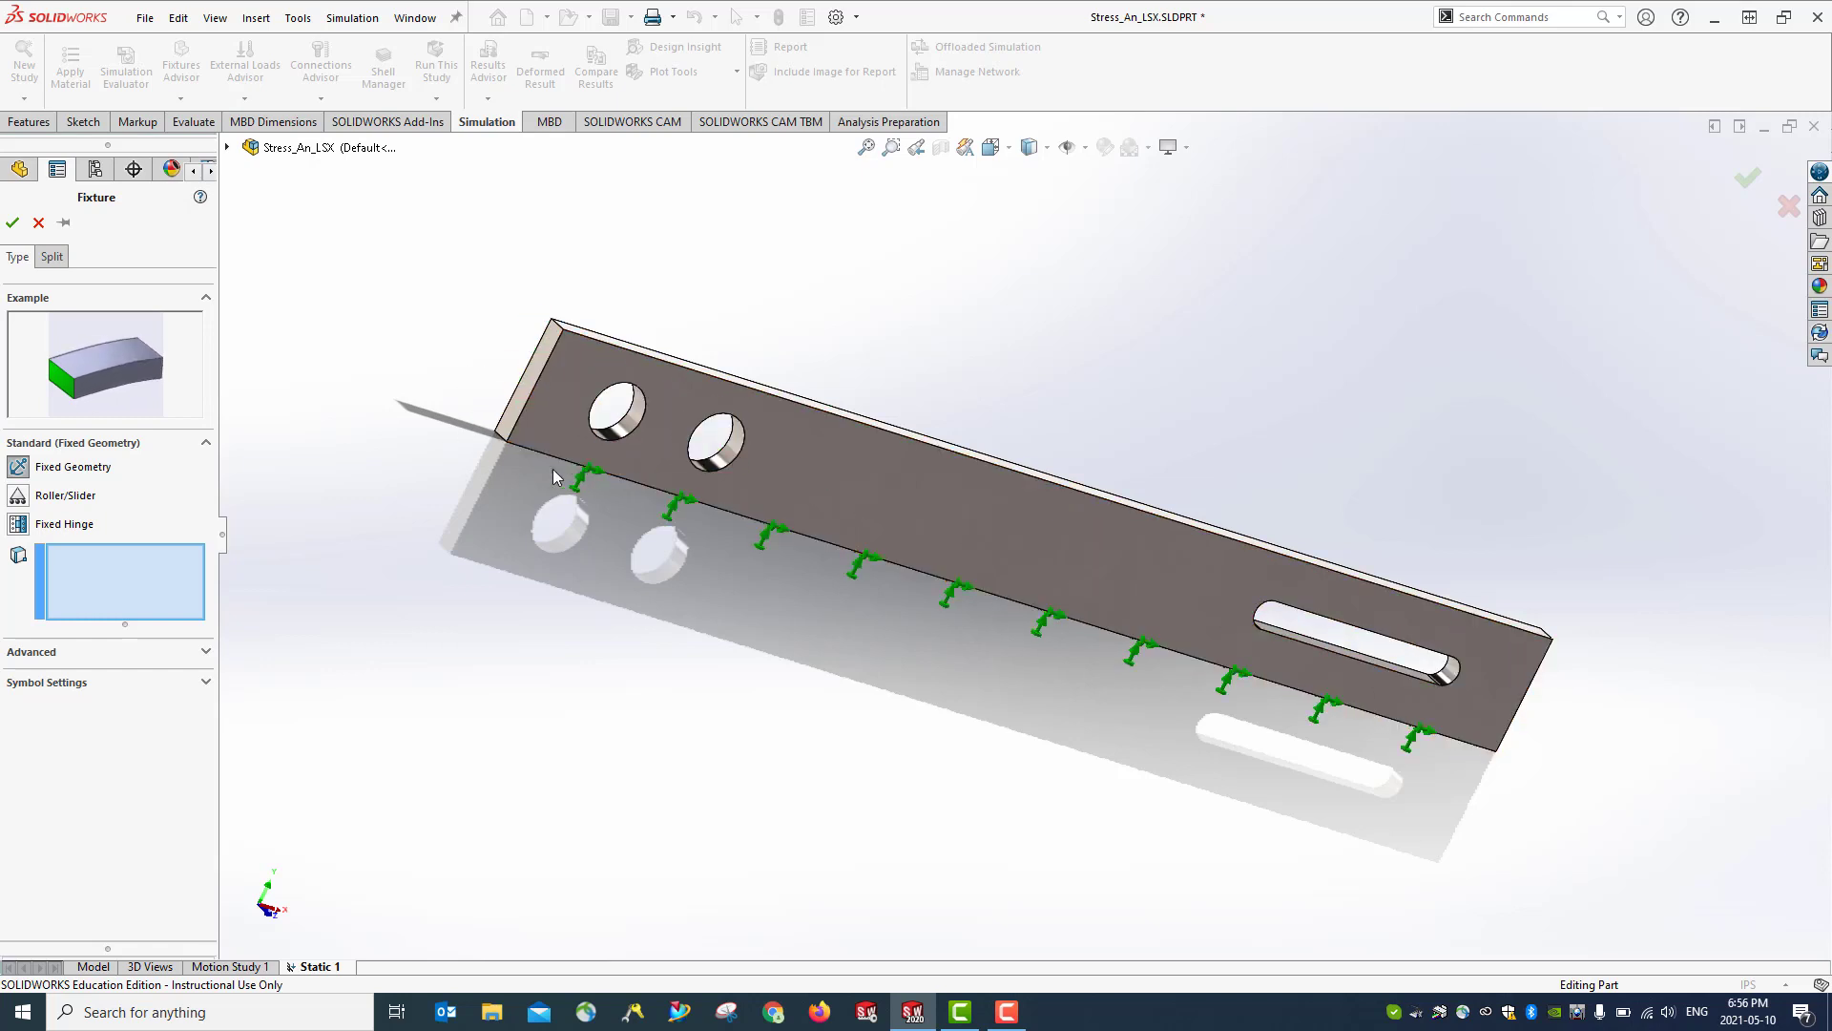
pyautogui.click(546, 370)
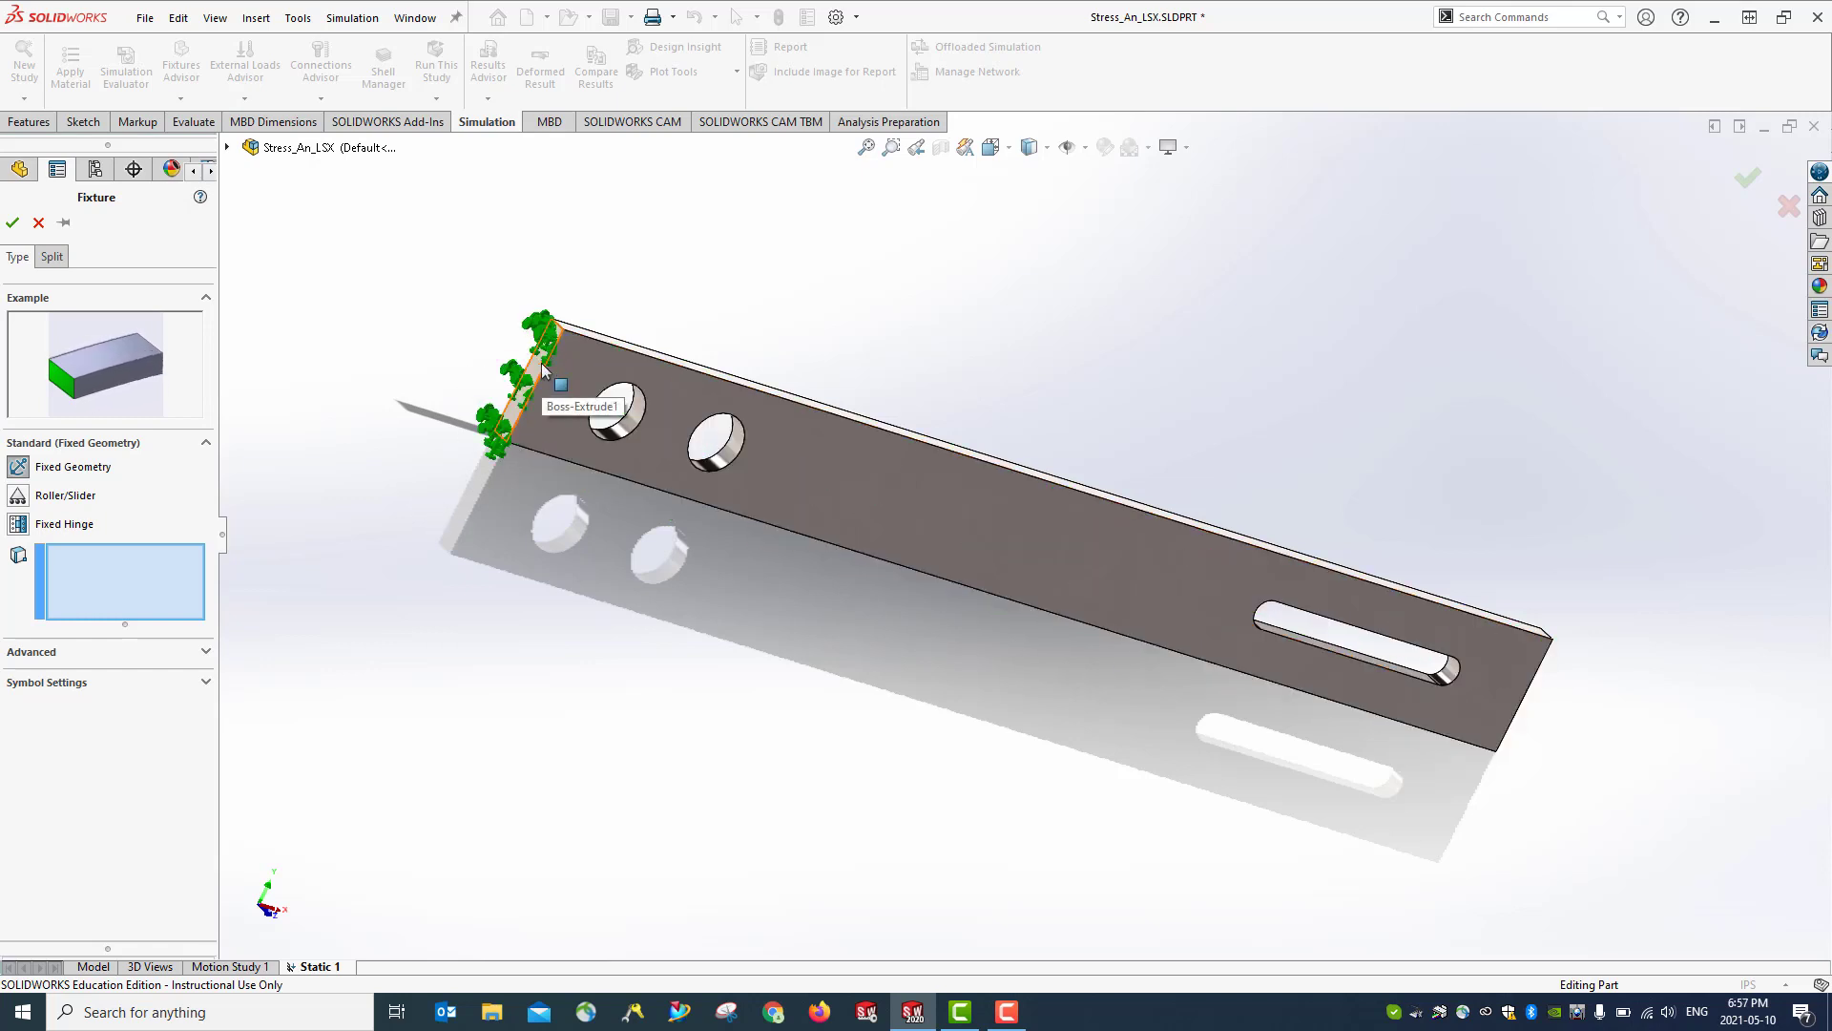
pyautogui.moveTo(451, 599); pyautogui.dragTo(506, 633, button='middle')
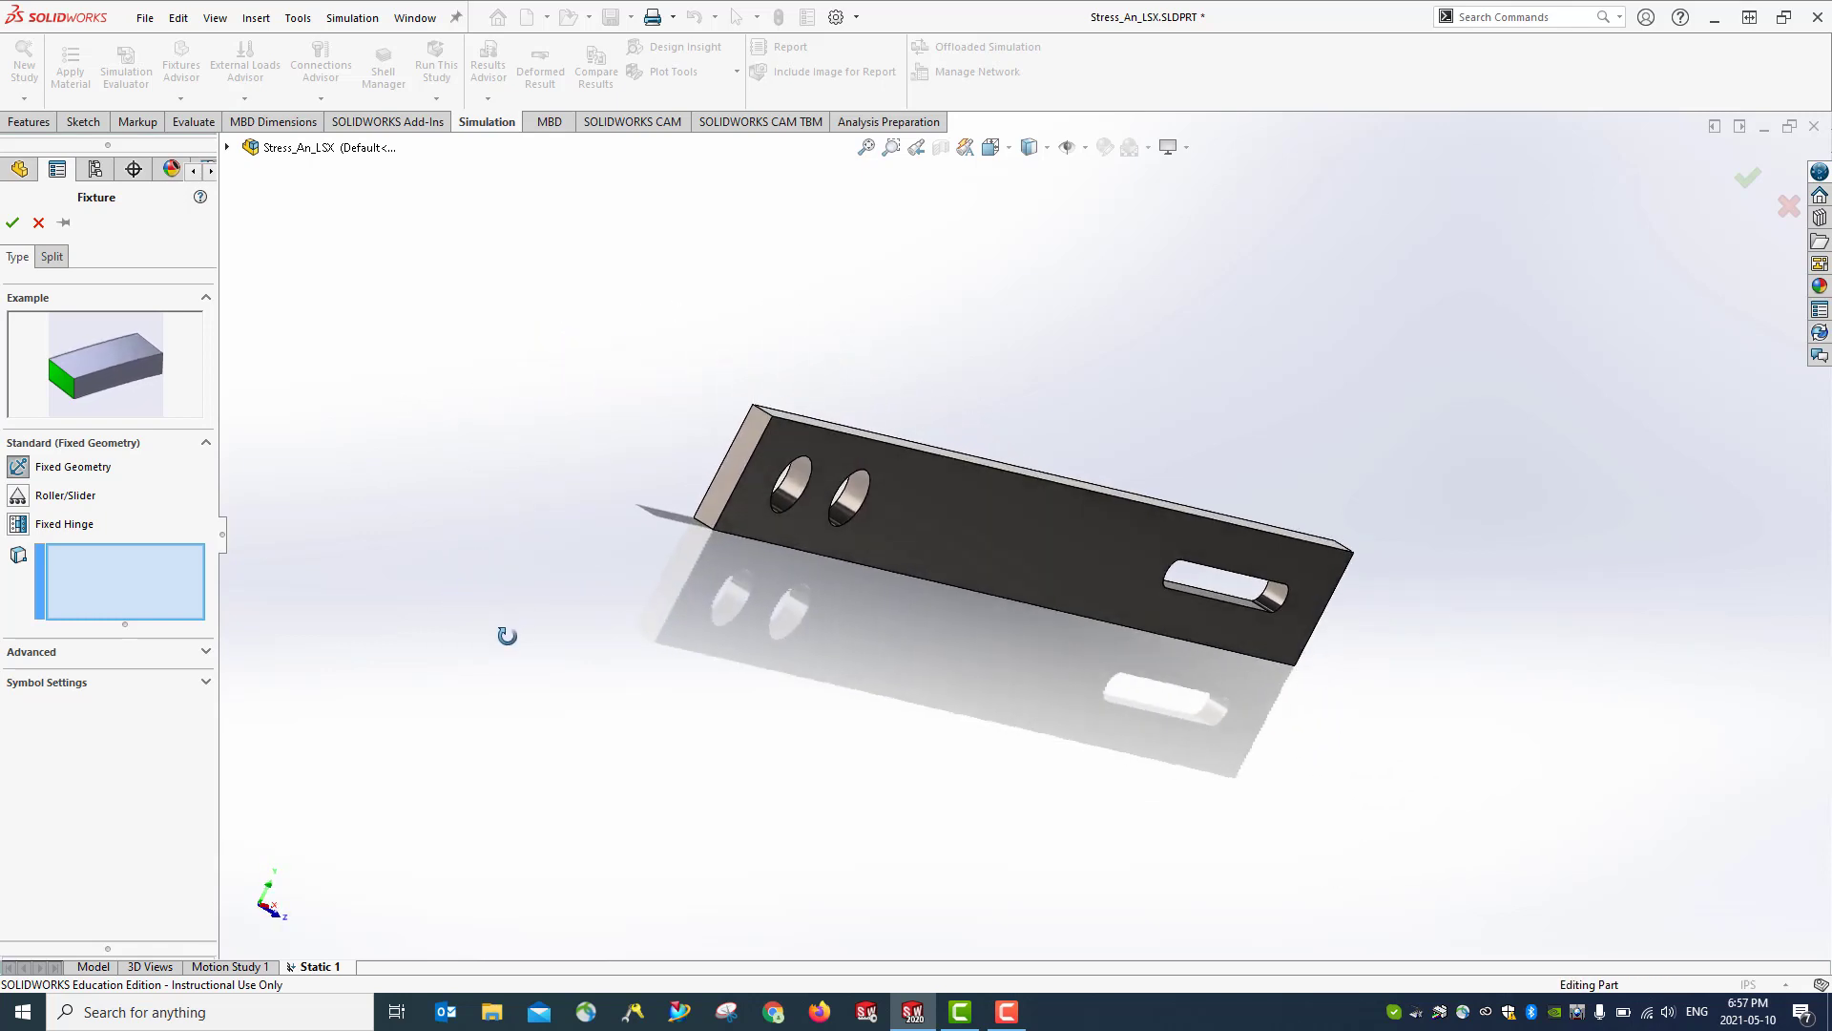
pyautogui.click(744, 485)
pyautogui.click(744, 484)
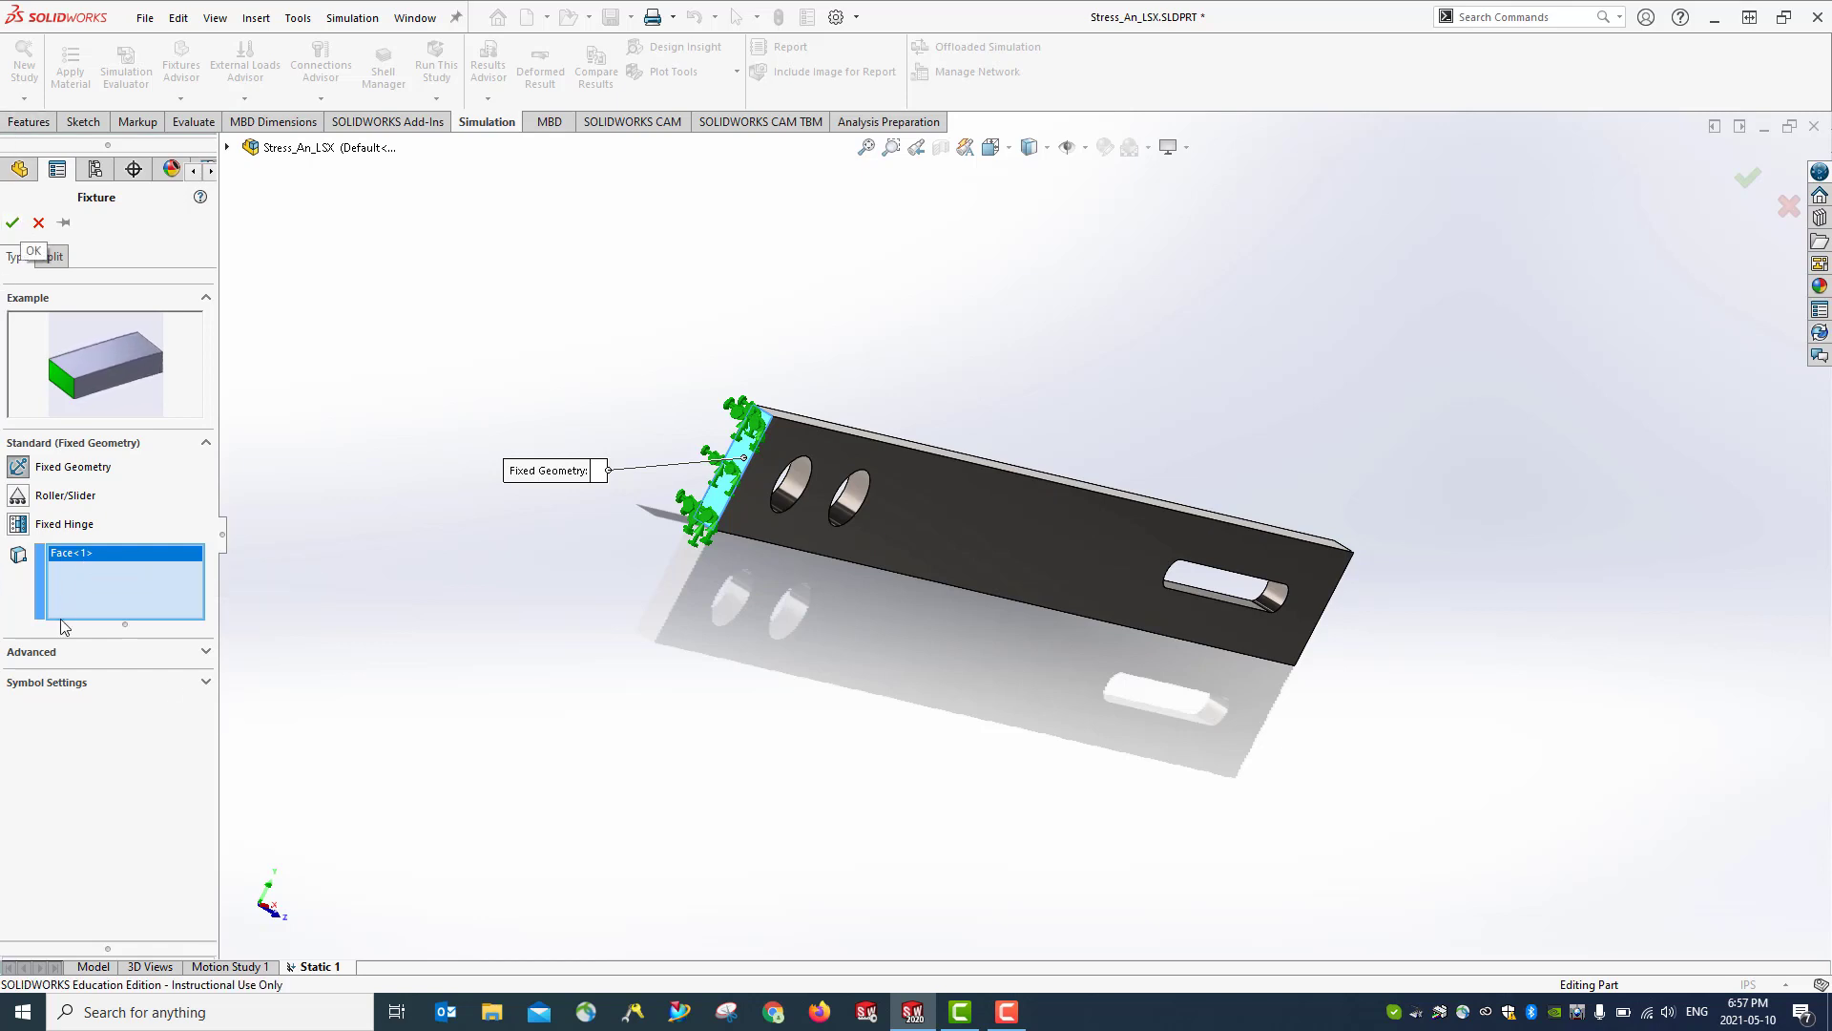
pyautogui.click(84, 683)
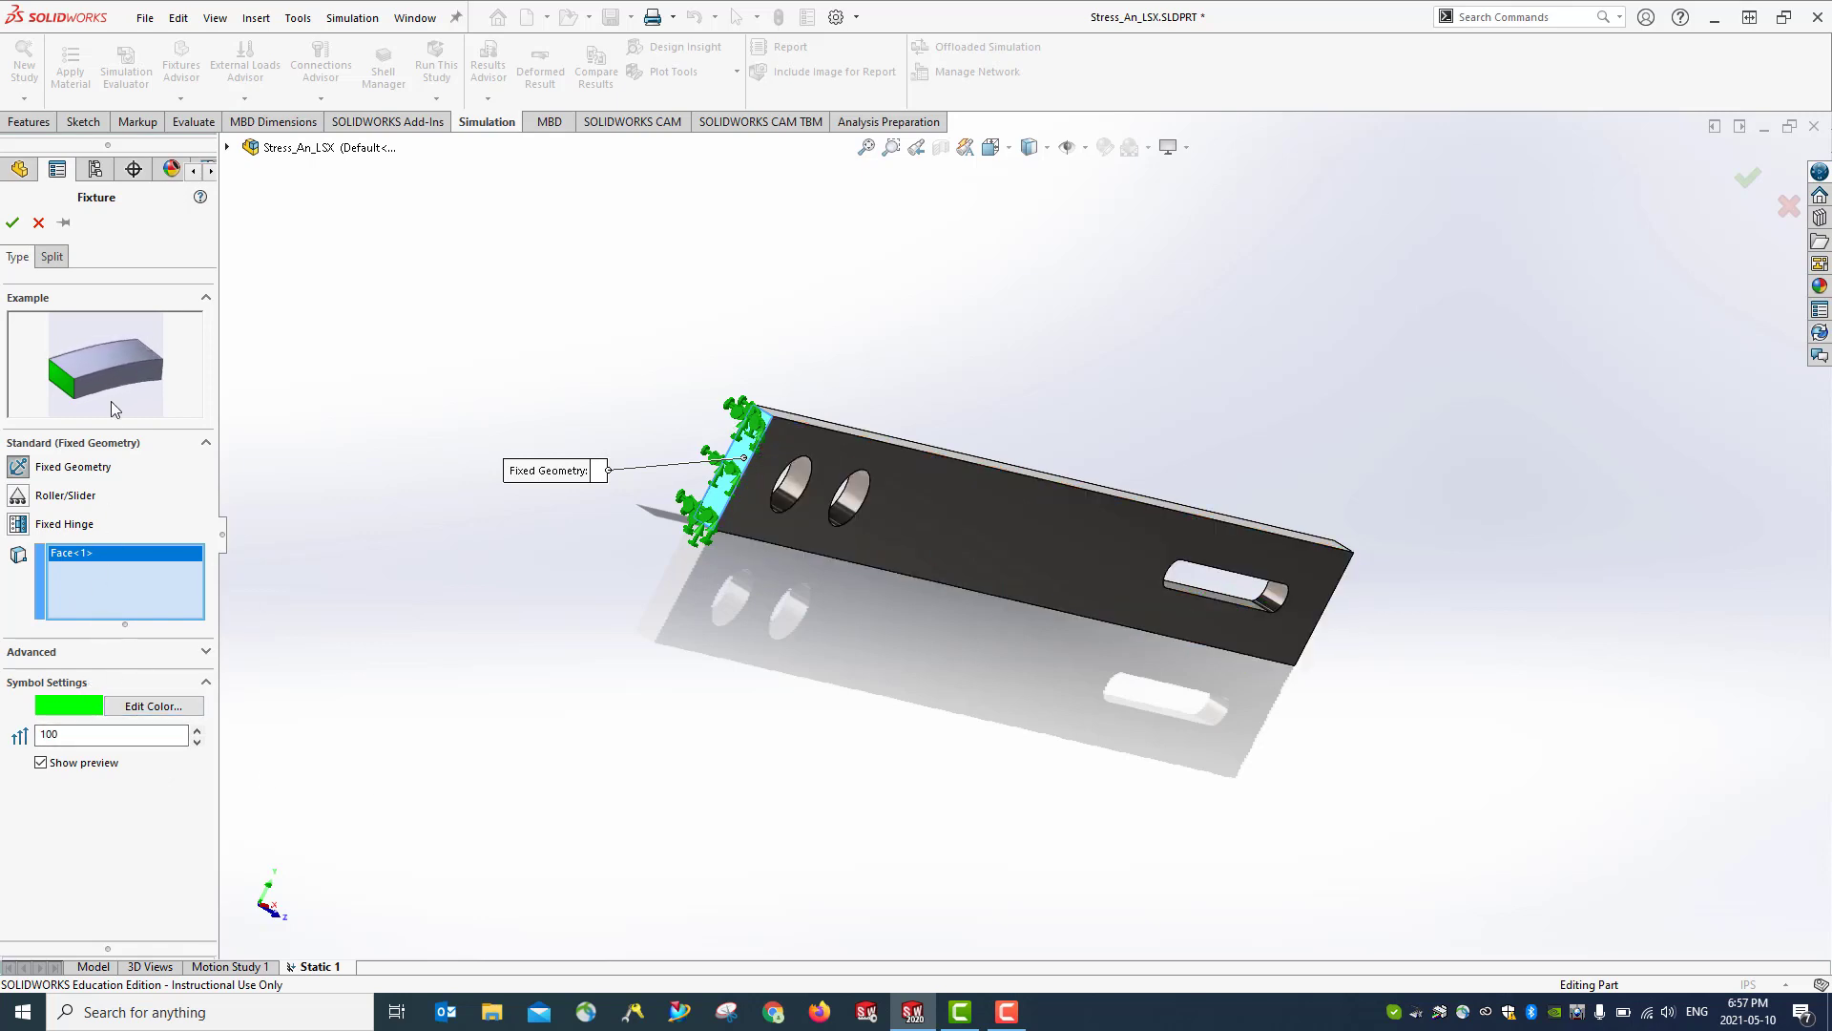
pyautogui.click(12, 222)
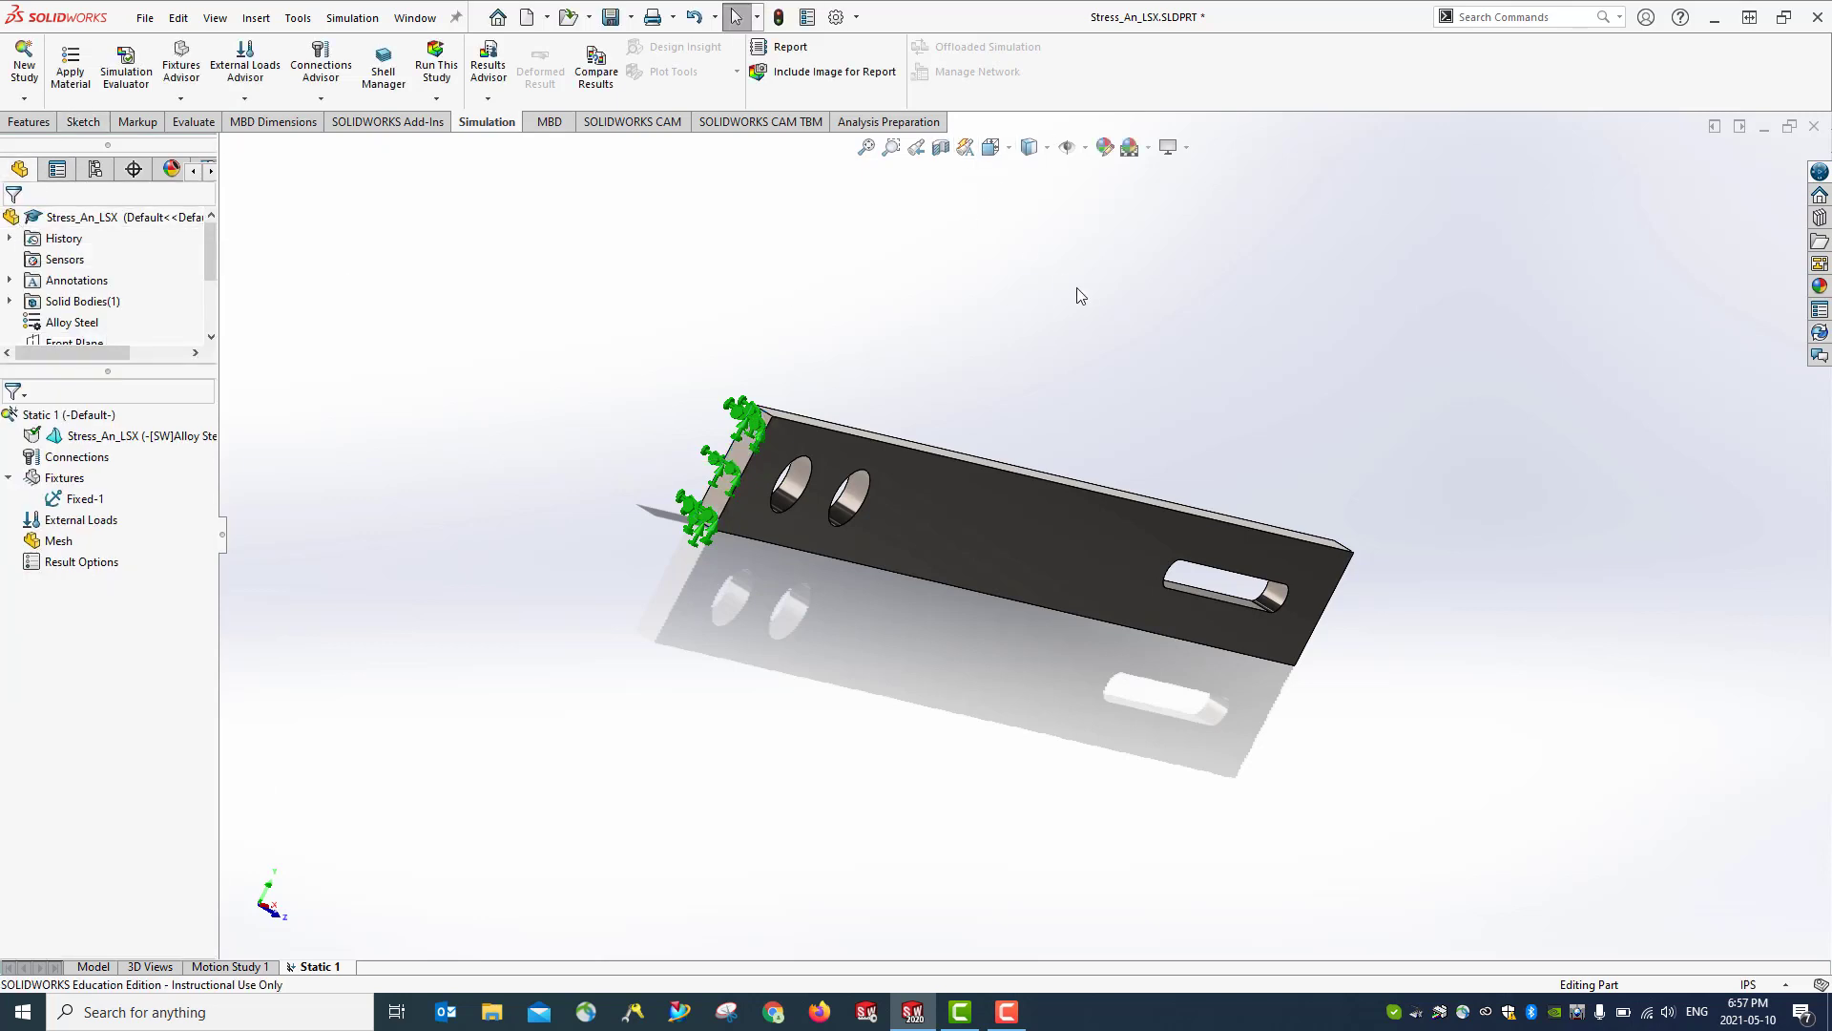
# Save the part in the isometric view and select the fixed fixture in the study to highlight its face
pyautogui.hotkey('ctrl', '7')
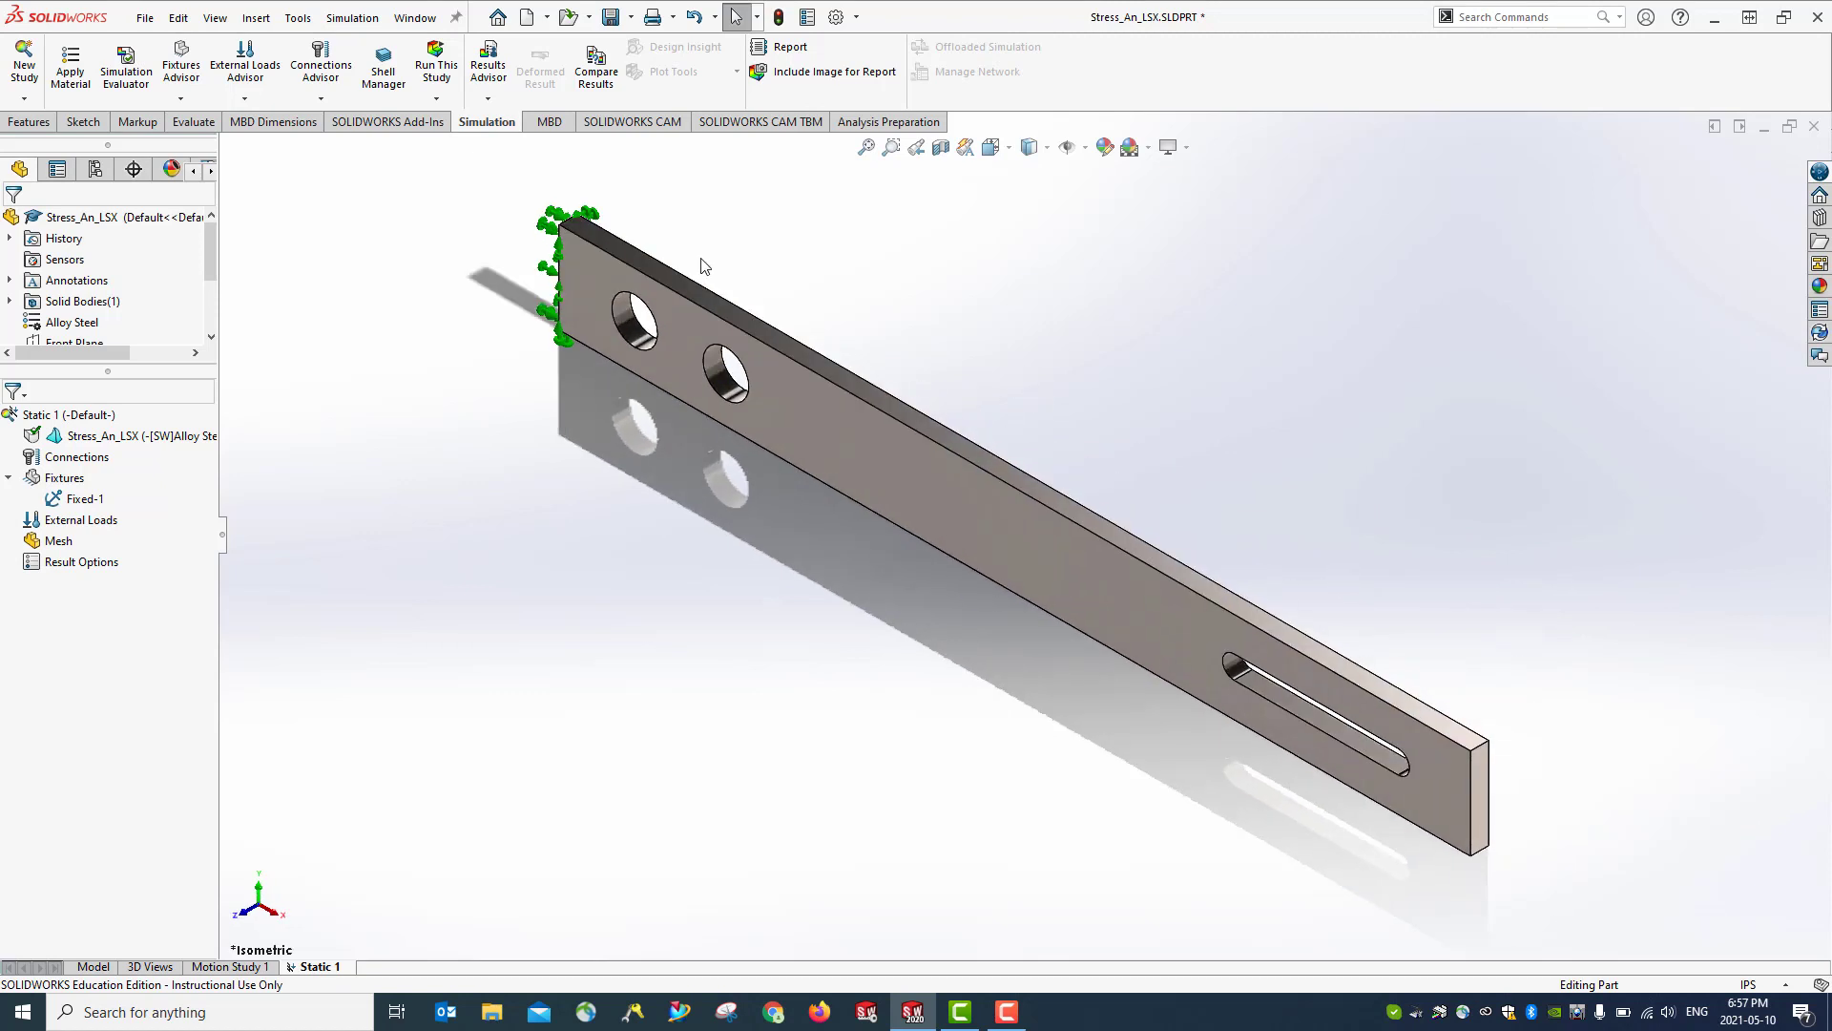
pyautogui.click(610, 19)
pyautogui.click(90, 501)
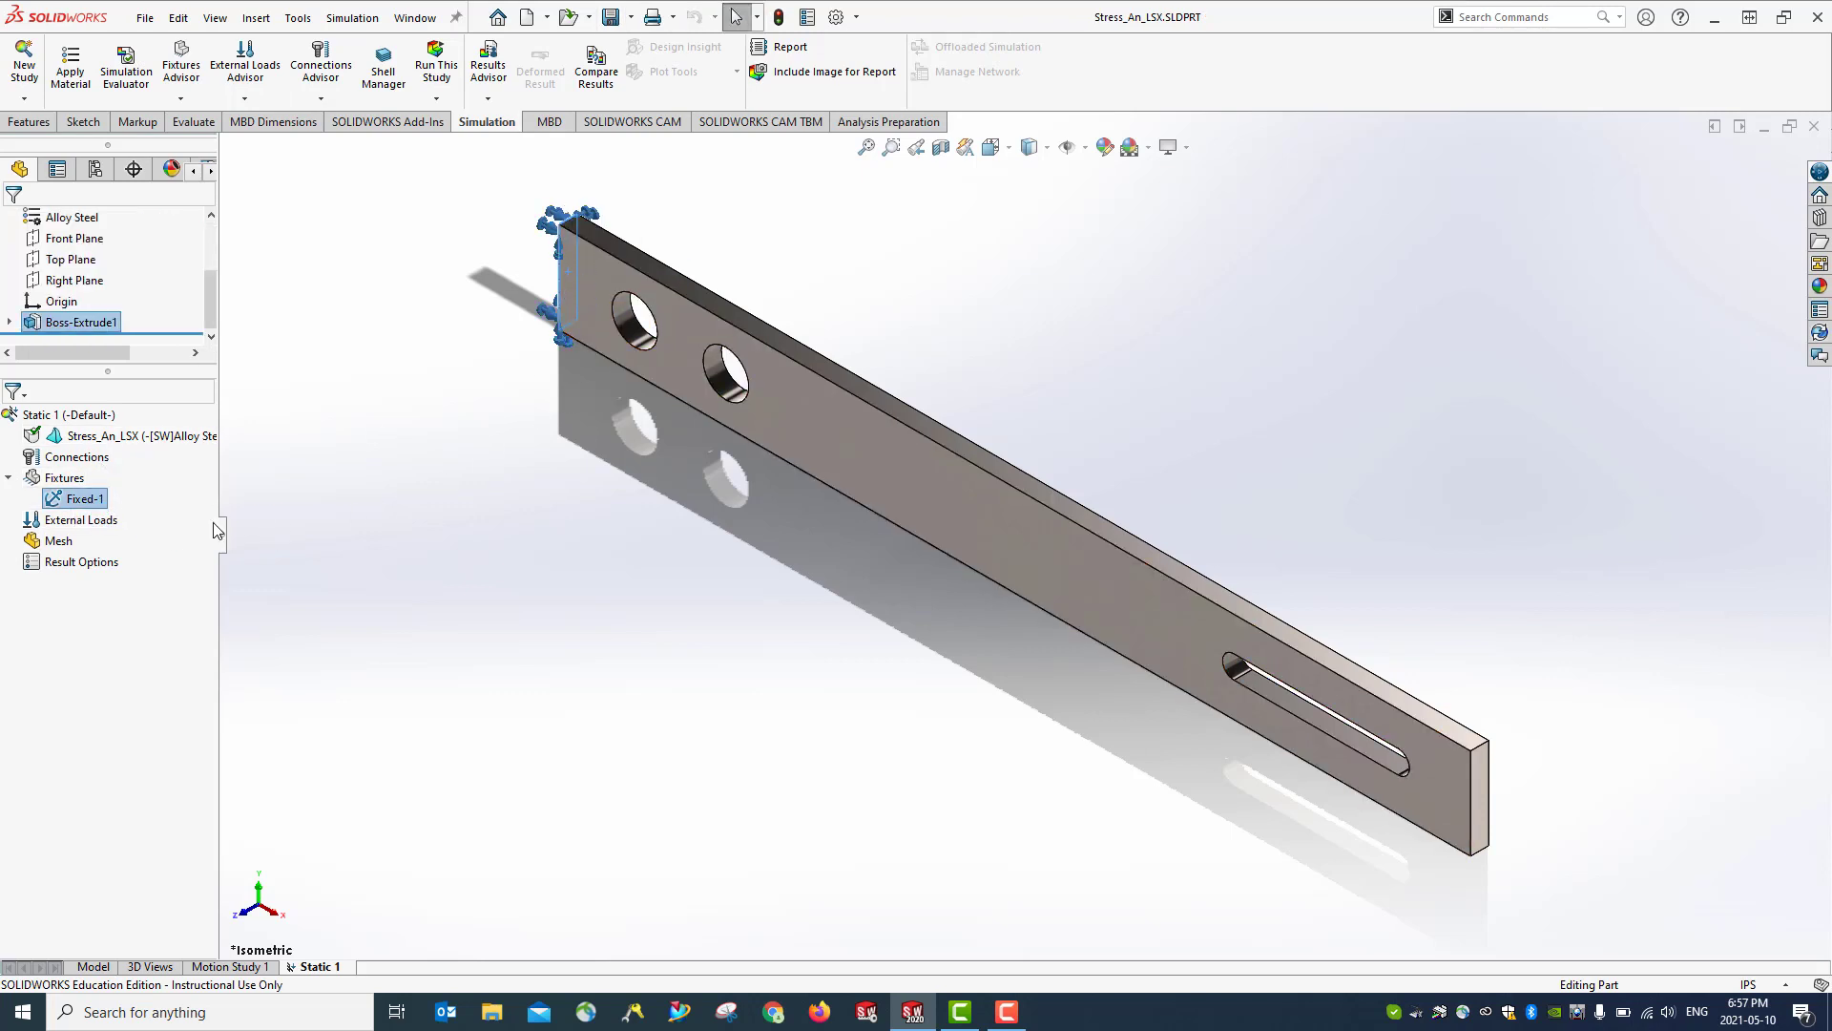
# Start a force load in a selected direction, using the front vertical edge at the bar's slotted end as the direction reference
pyautogui.click(243, 99)
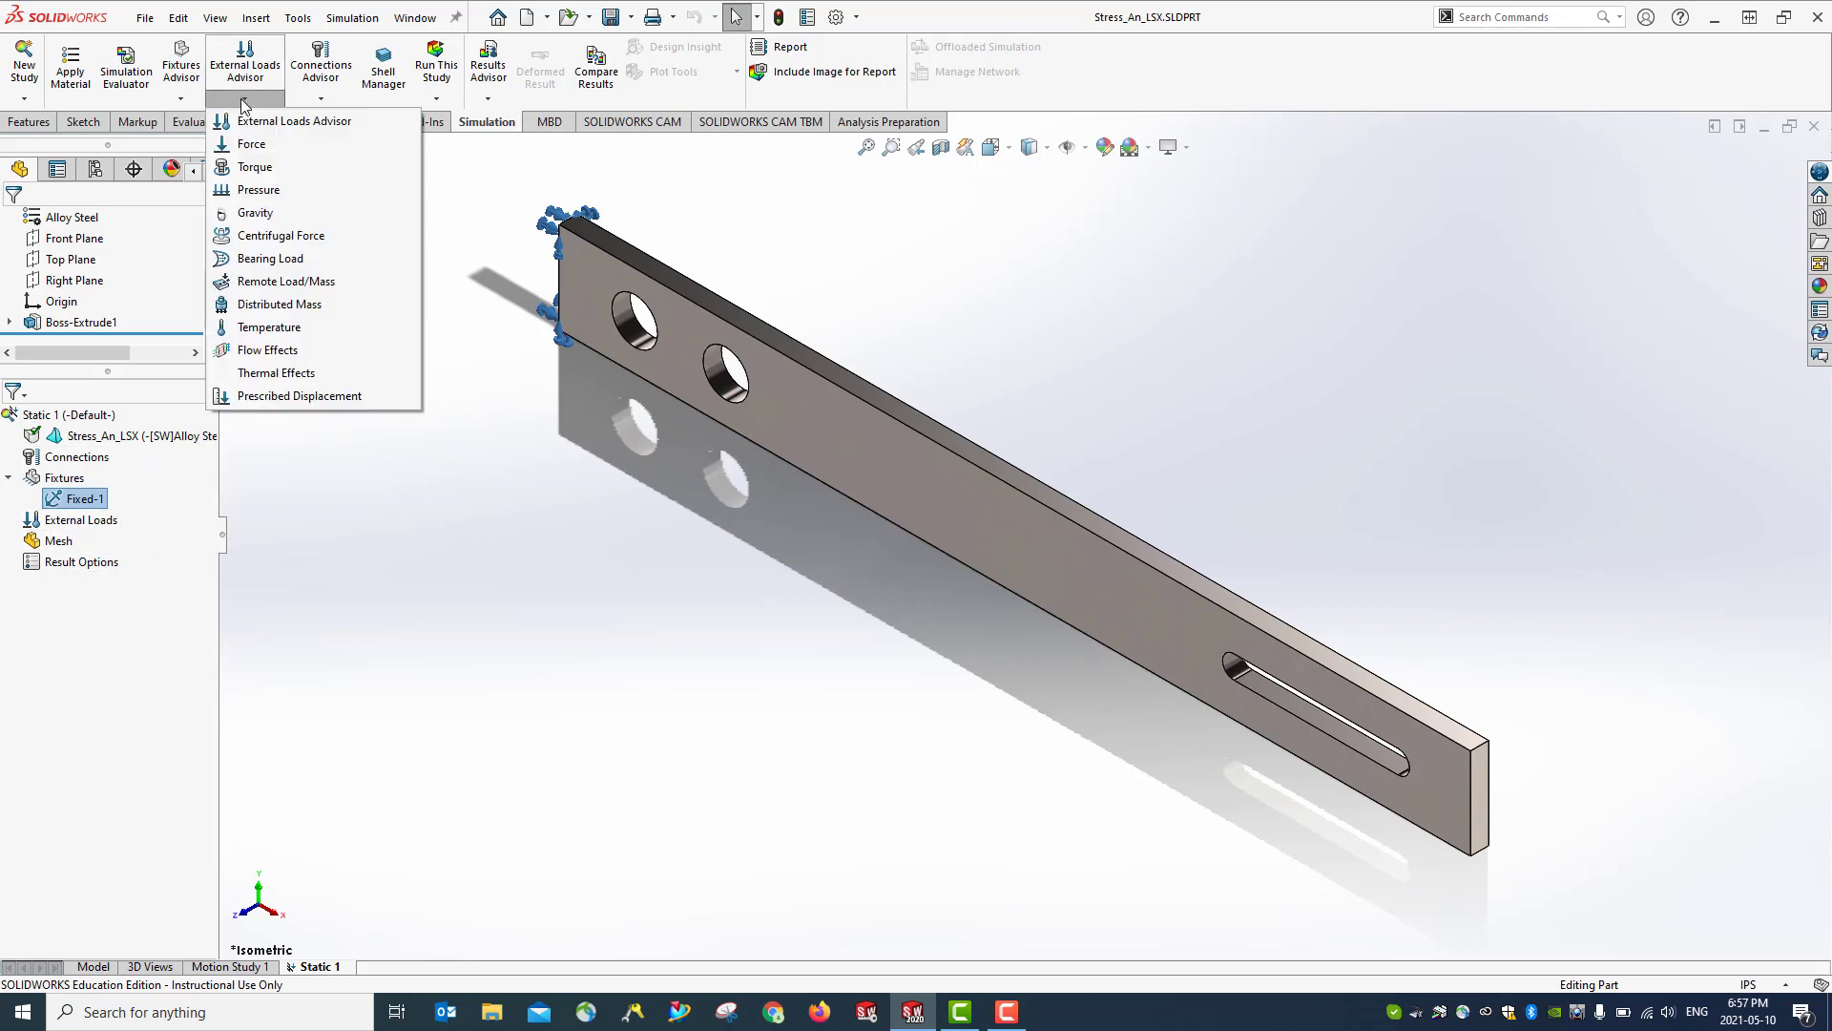
pyautogui.click(249, 151)
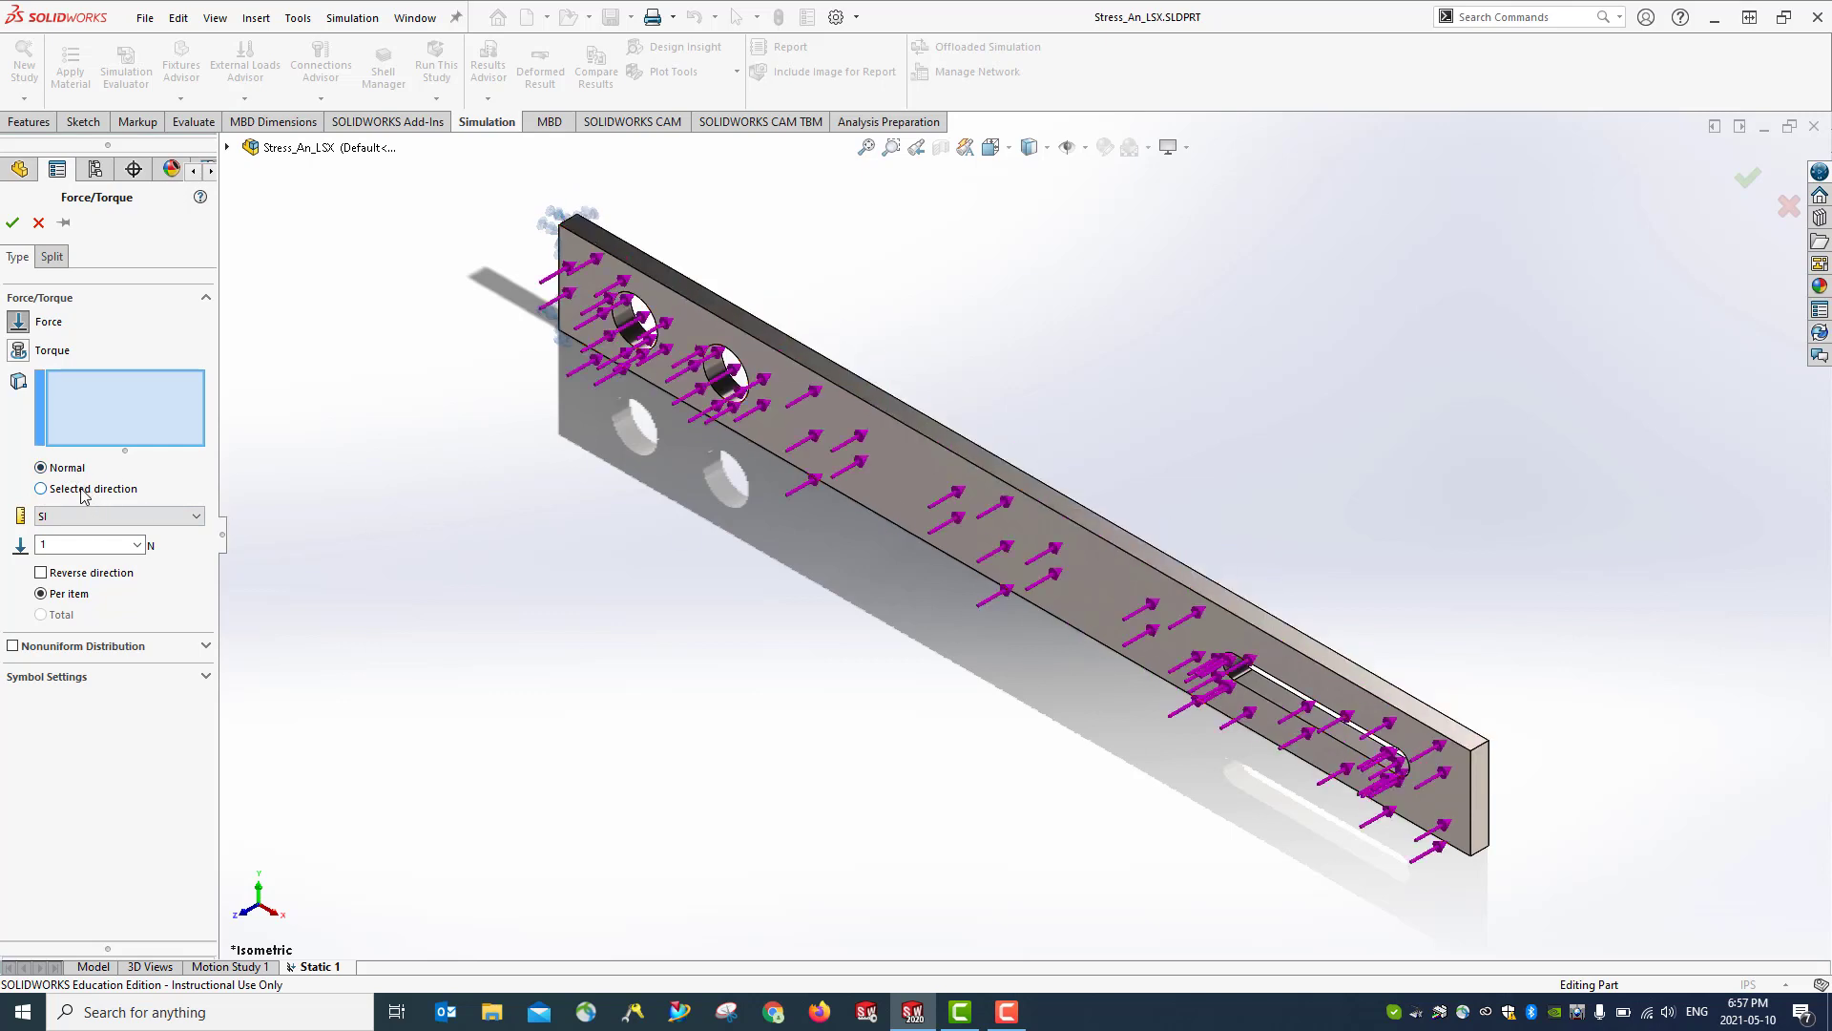
pyautogui.click(41, 489)
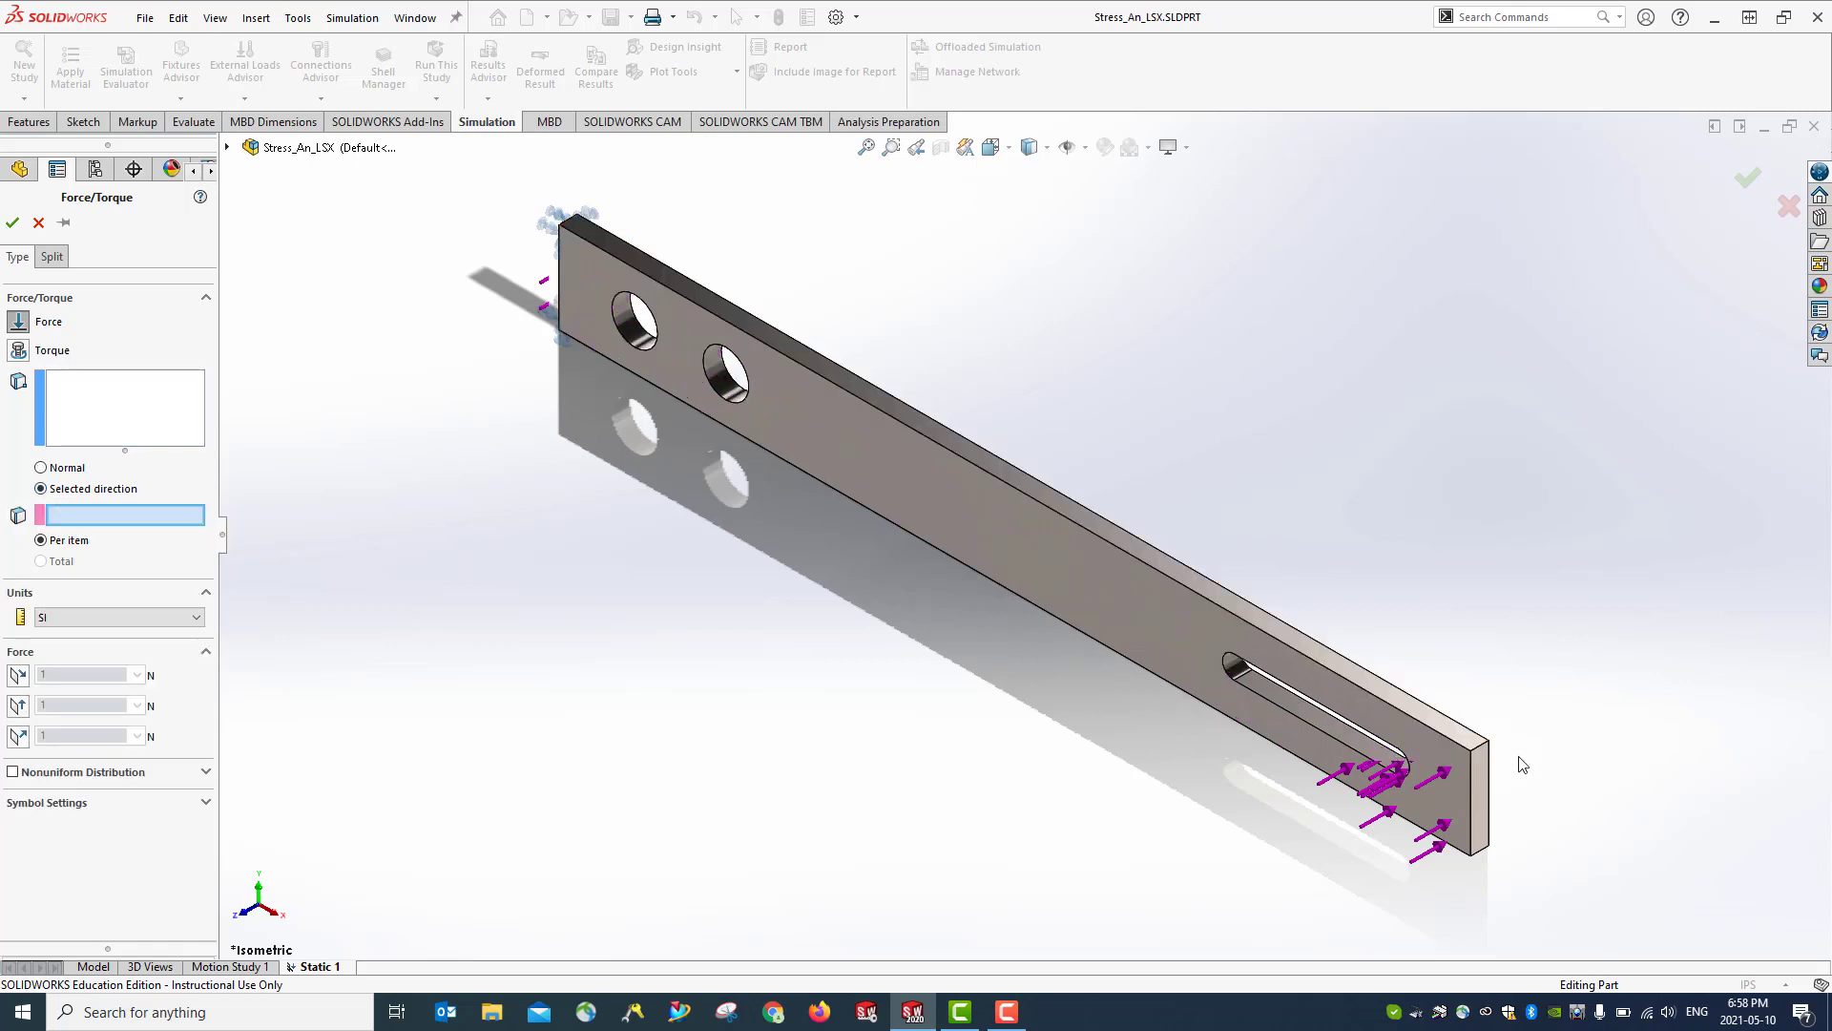
pyautogui.click(1471, 782)
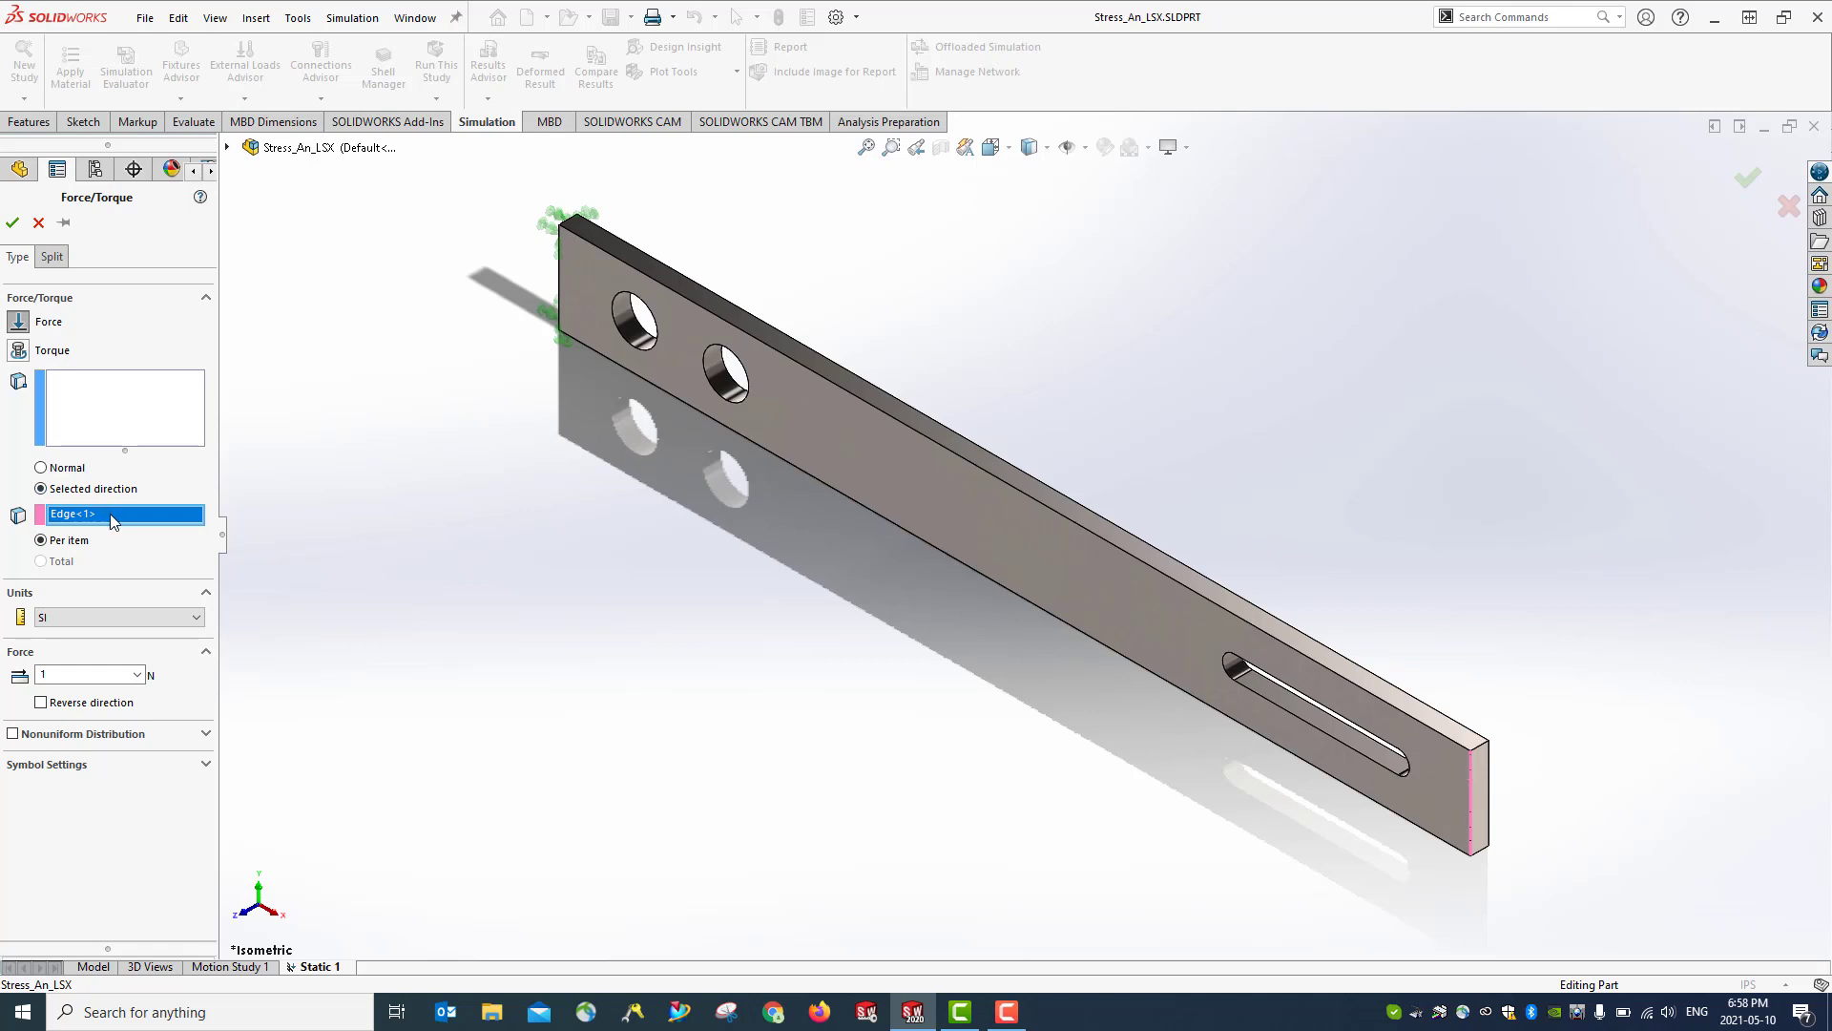
# Apply the force to the upper front corner vertex of the slotted end and reverse it to point downward, keeping SI units
pyautogui.click(100, 387)
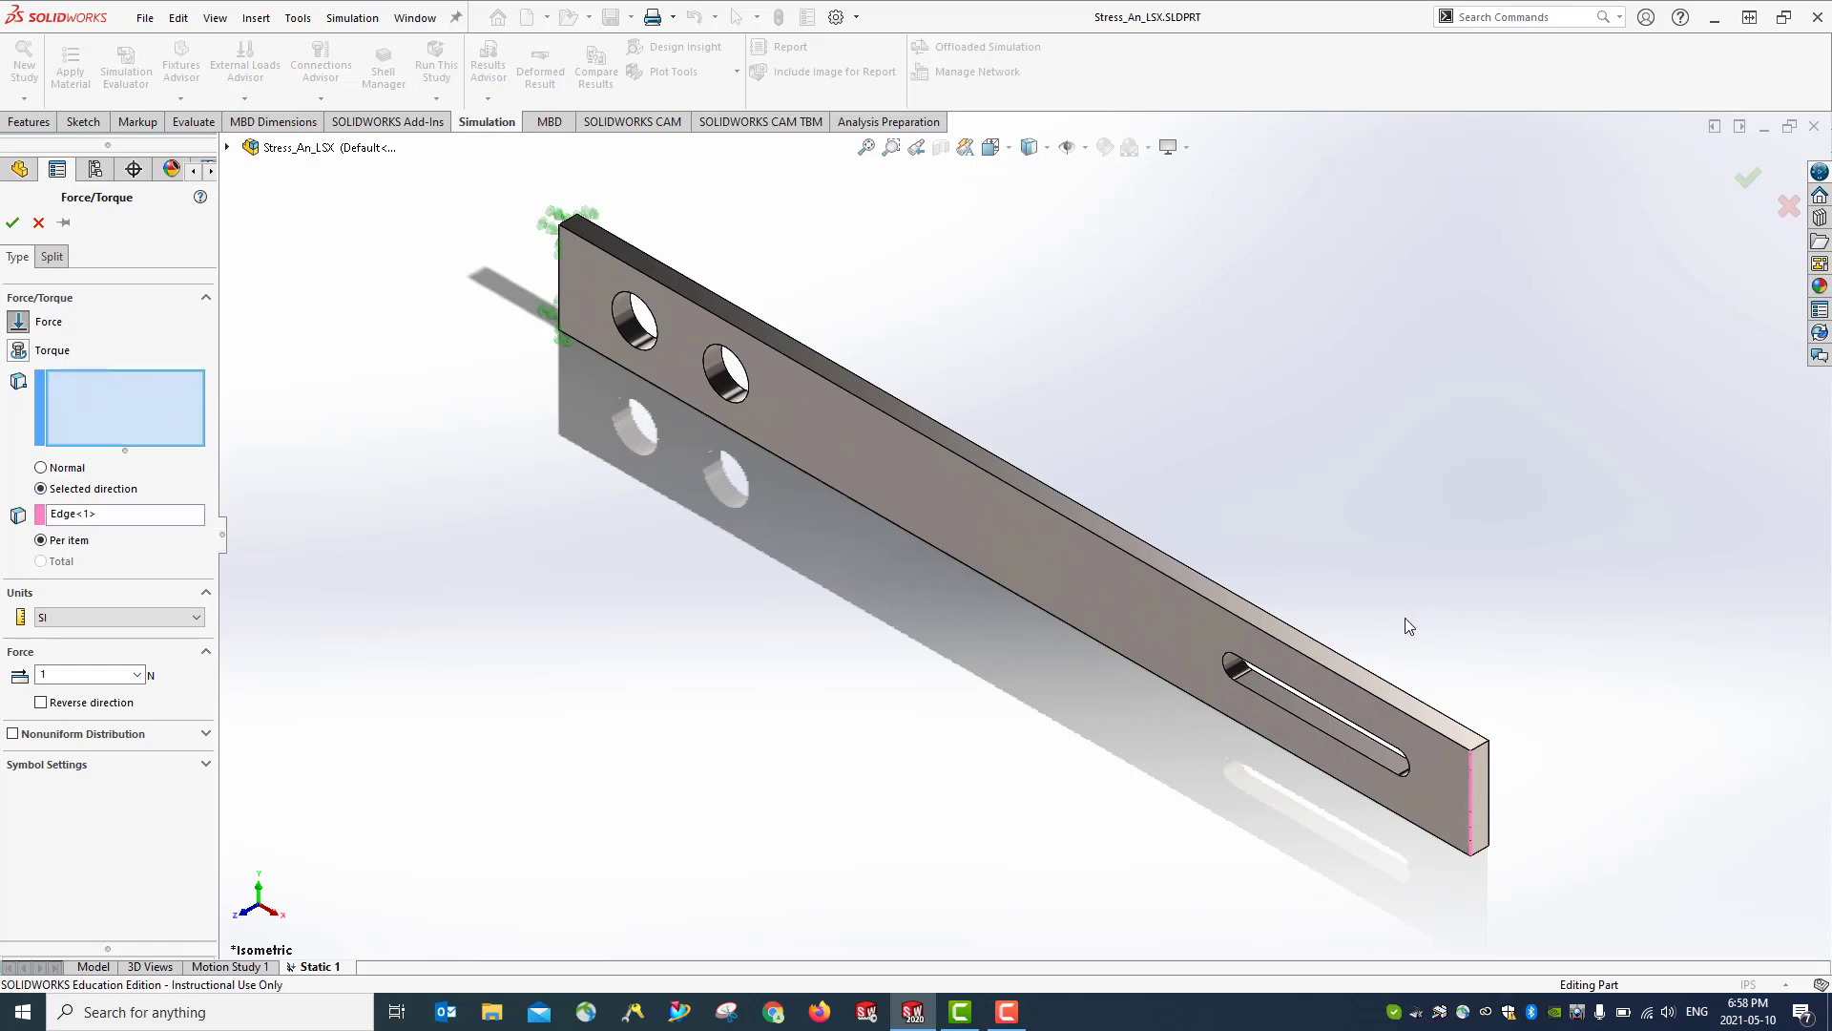
pyautogui.scroll(2, 1377, 757)
pyautogui.scroll(-6, 1504, 756)
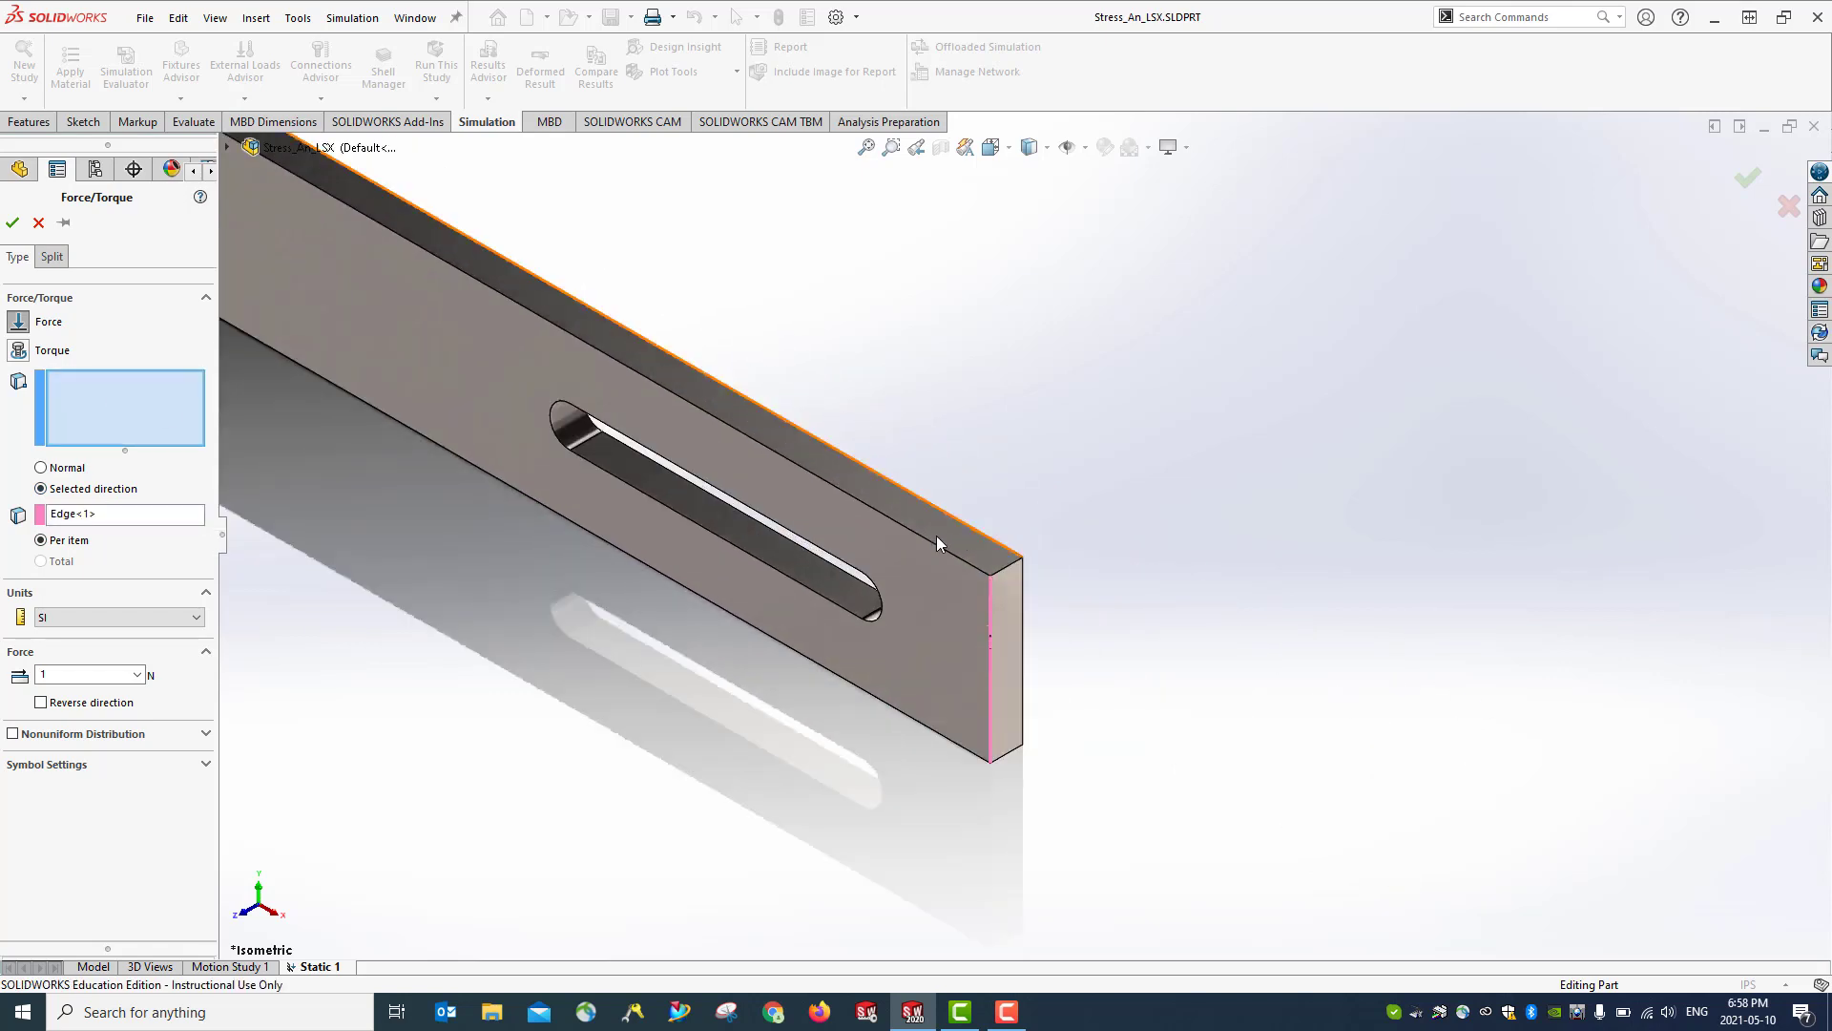
pyautogui.scroll(-1, 936, 542)
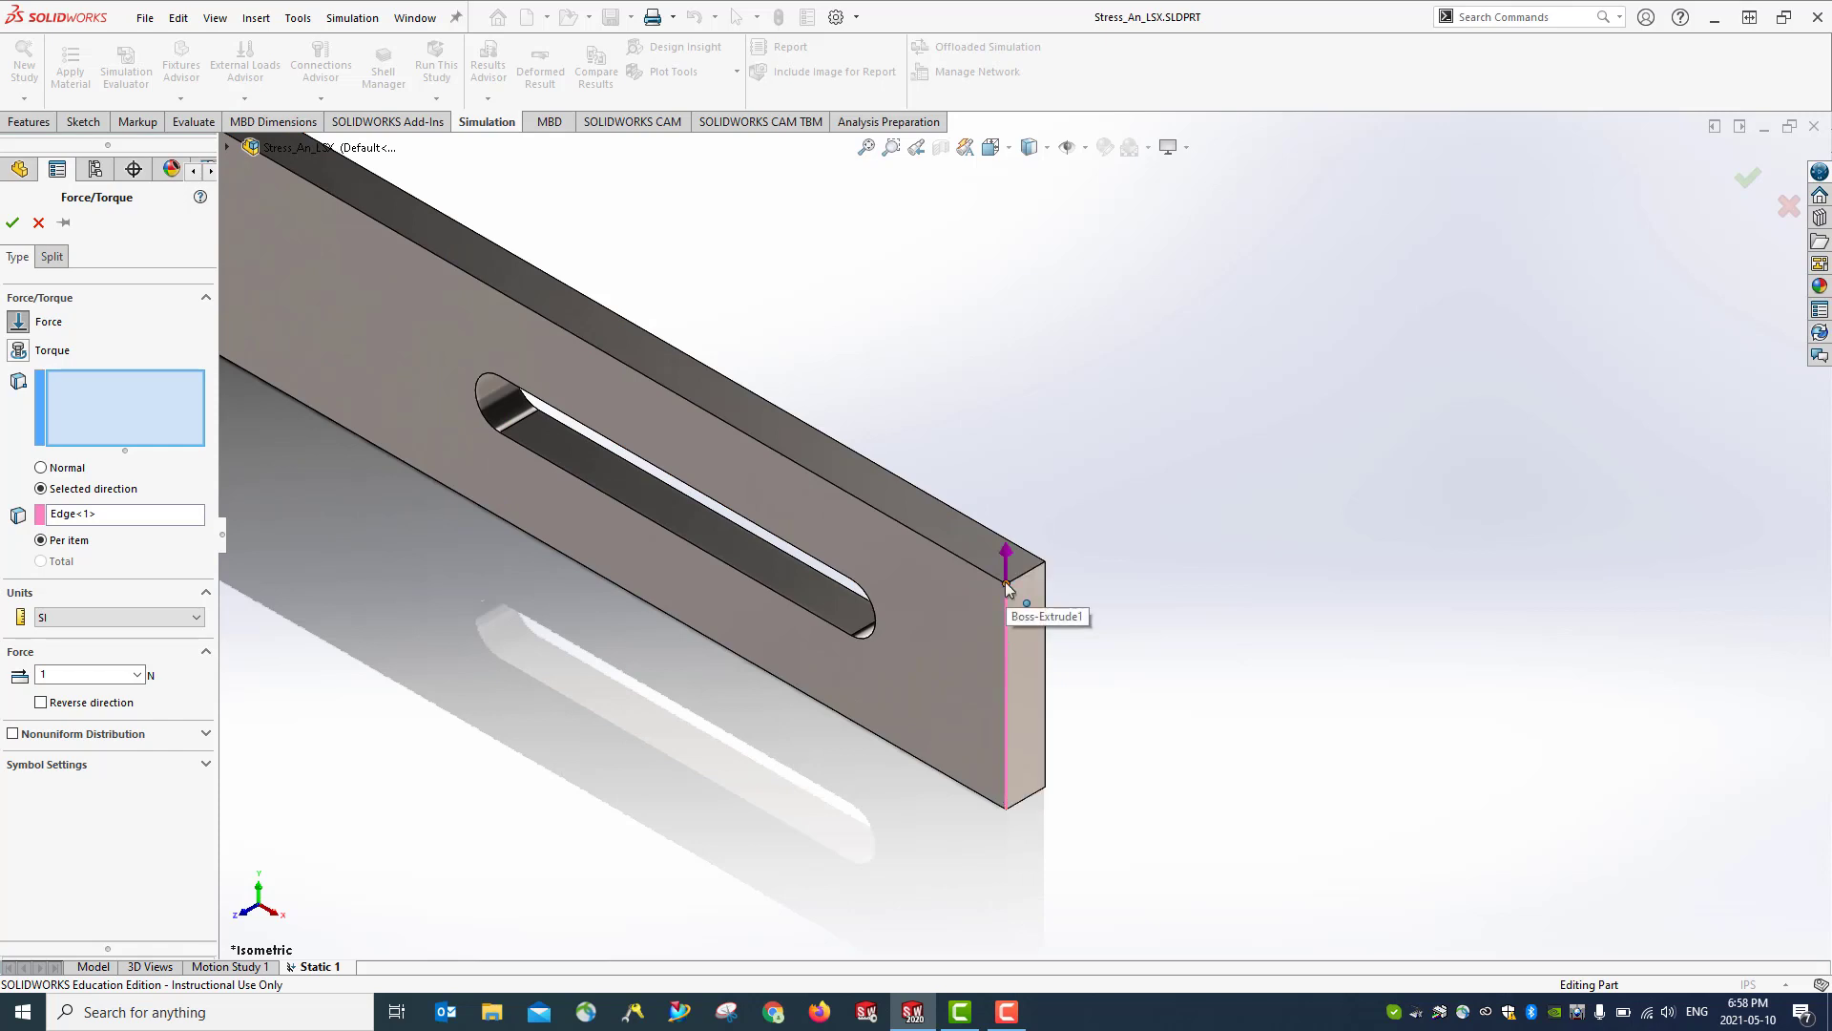
pyautogui.click(1007, 584)
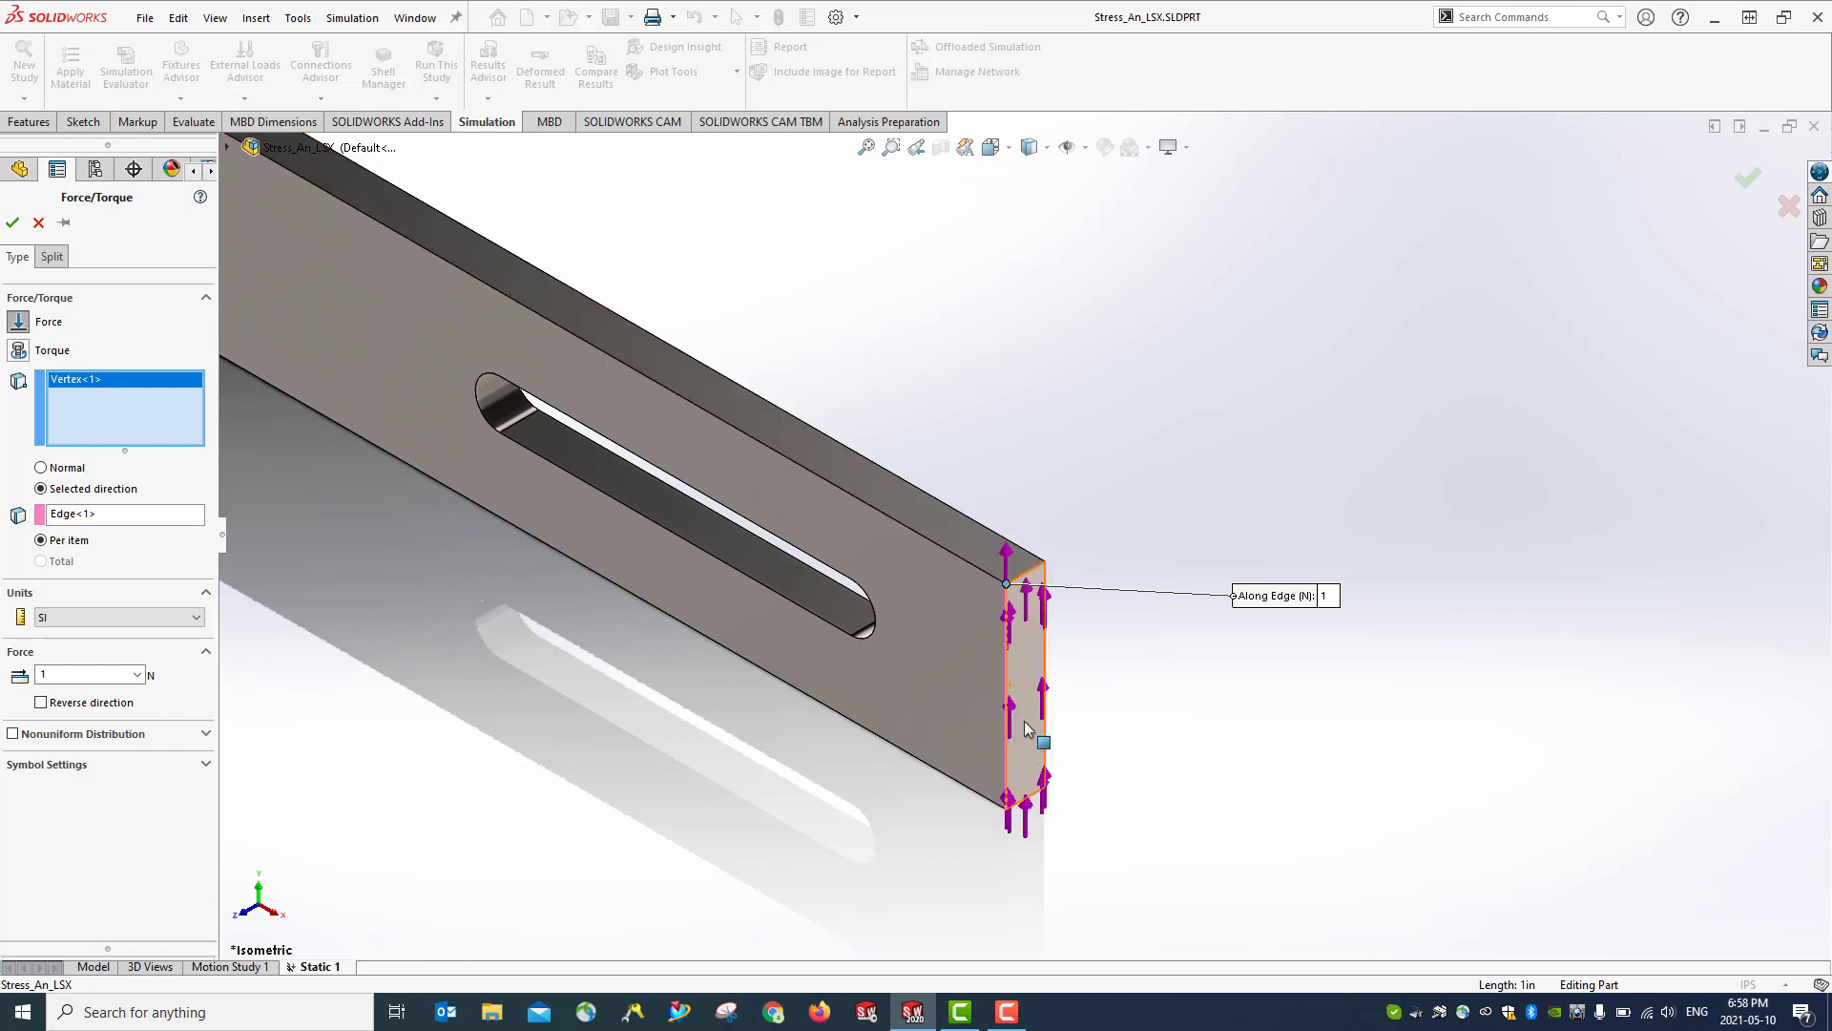
pyautogui.scroll(-3, 1096, 675)
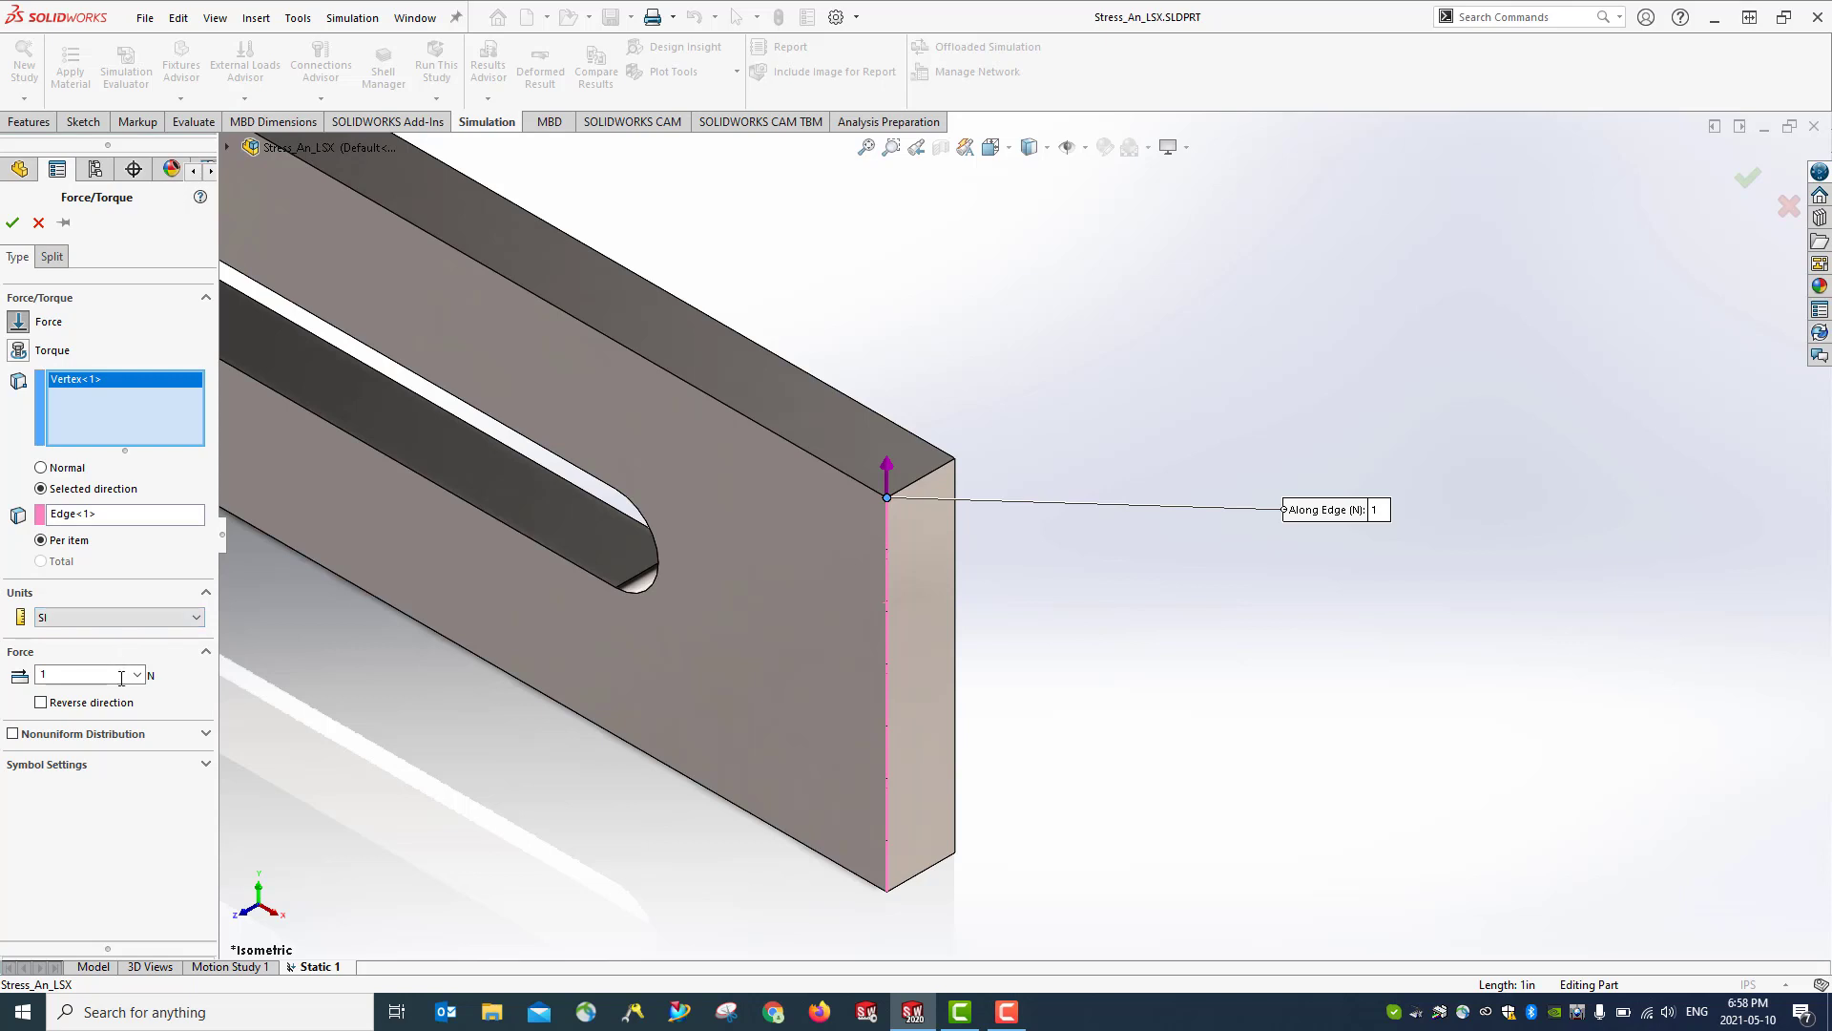
pyautogui.click(41, 704)
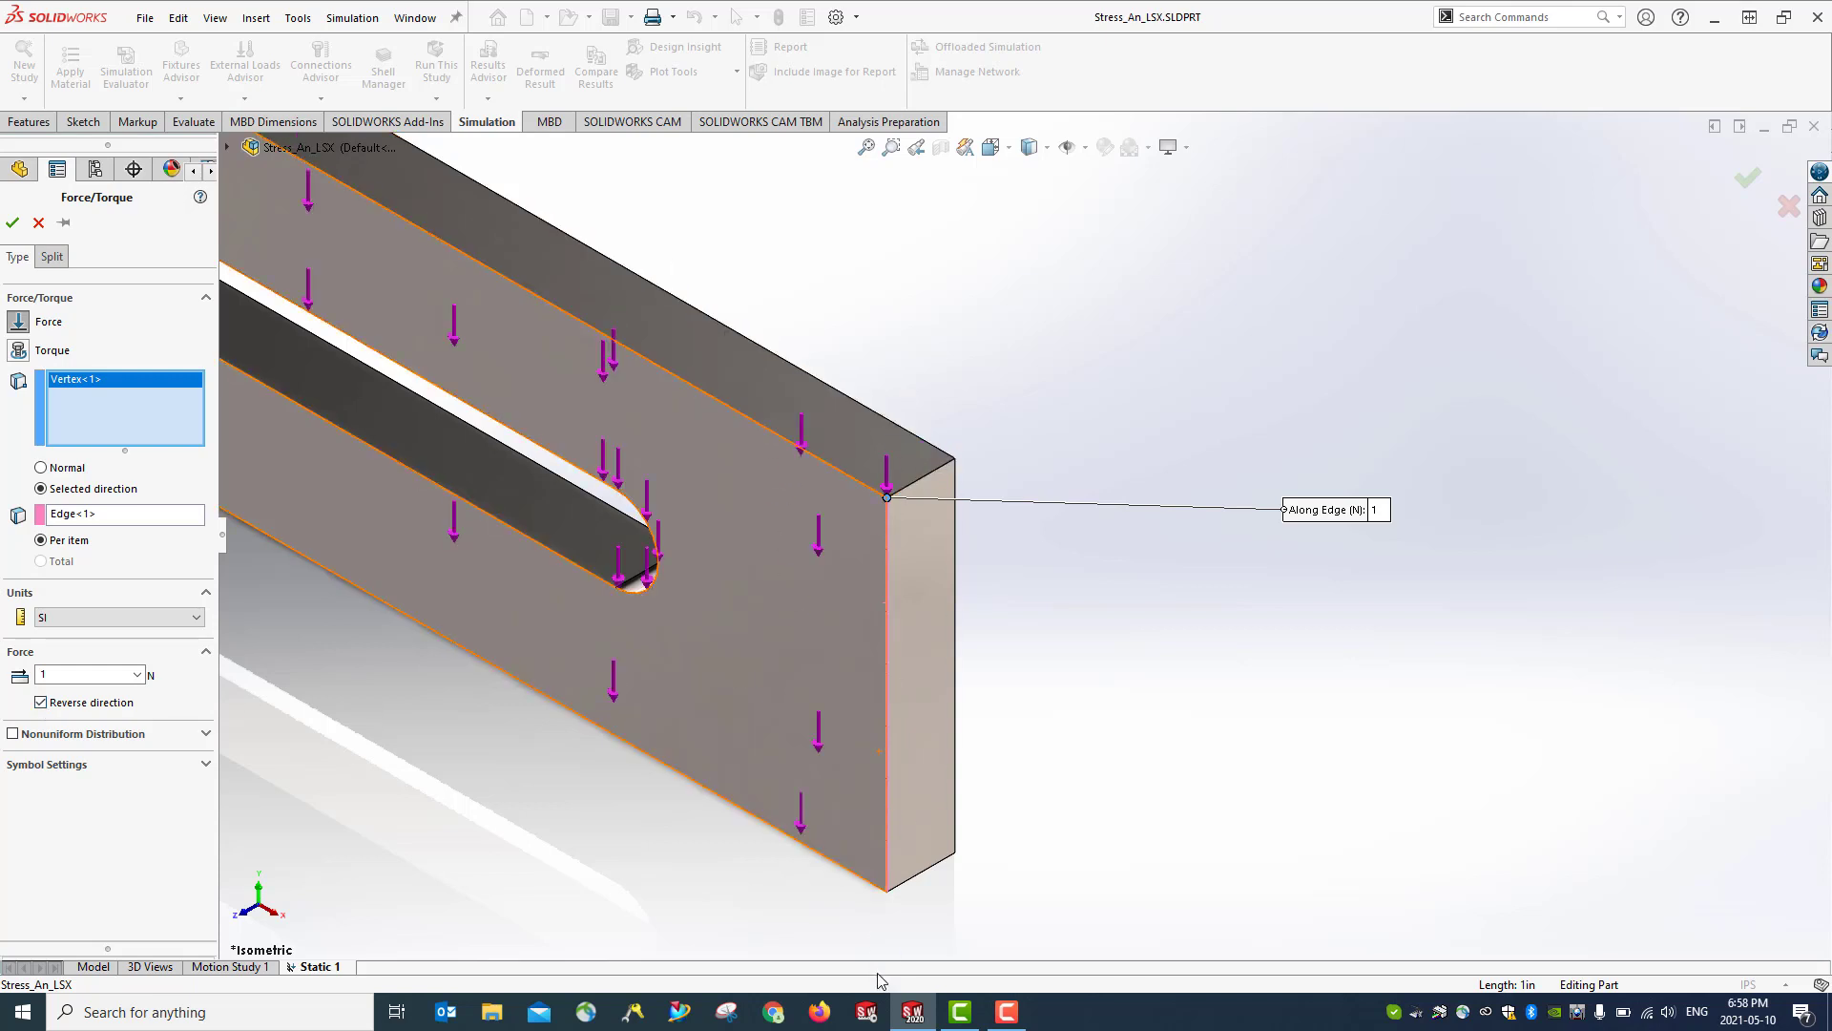
pyautogui.click(108, 625)
pyautogui.click(118, 641)
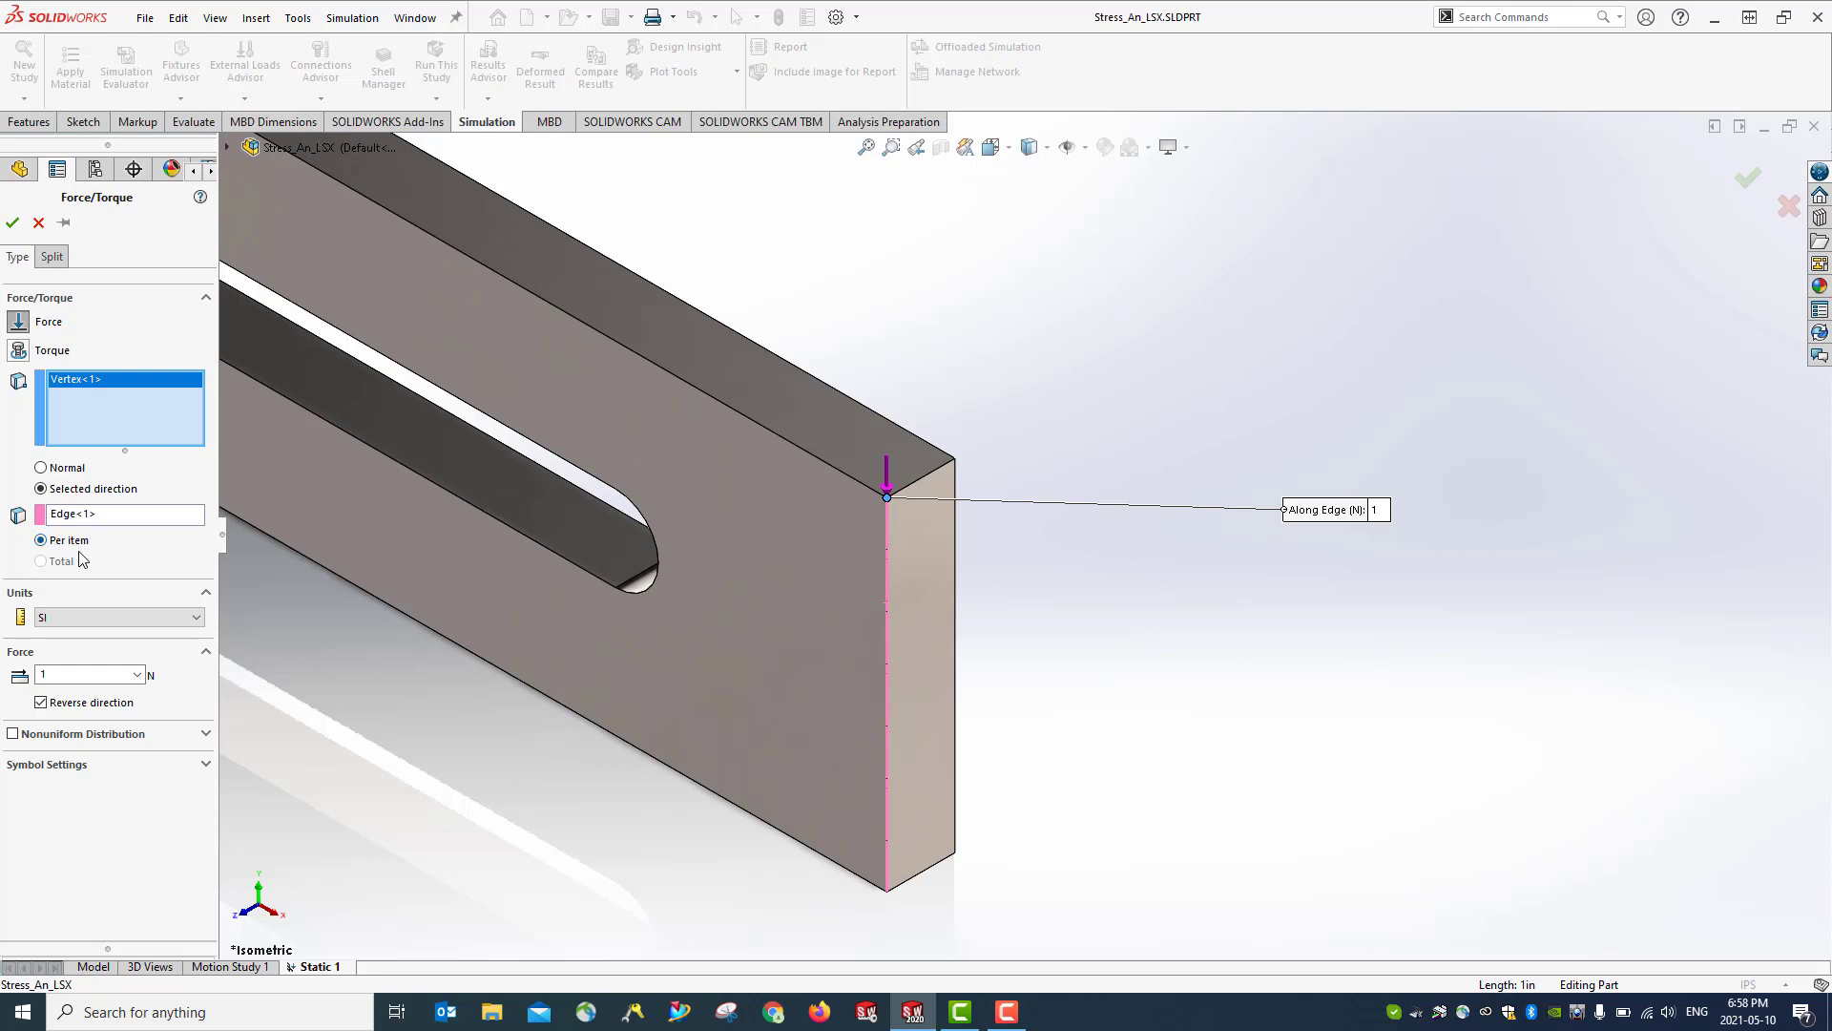
# Add the upper rear corner vertex, set a total force of 1000 N across both vertices, accept the load and save the part
pyautogui.click(956, 461)
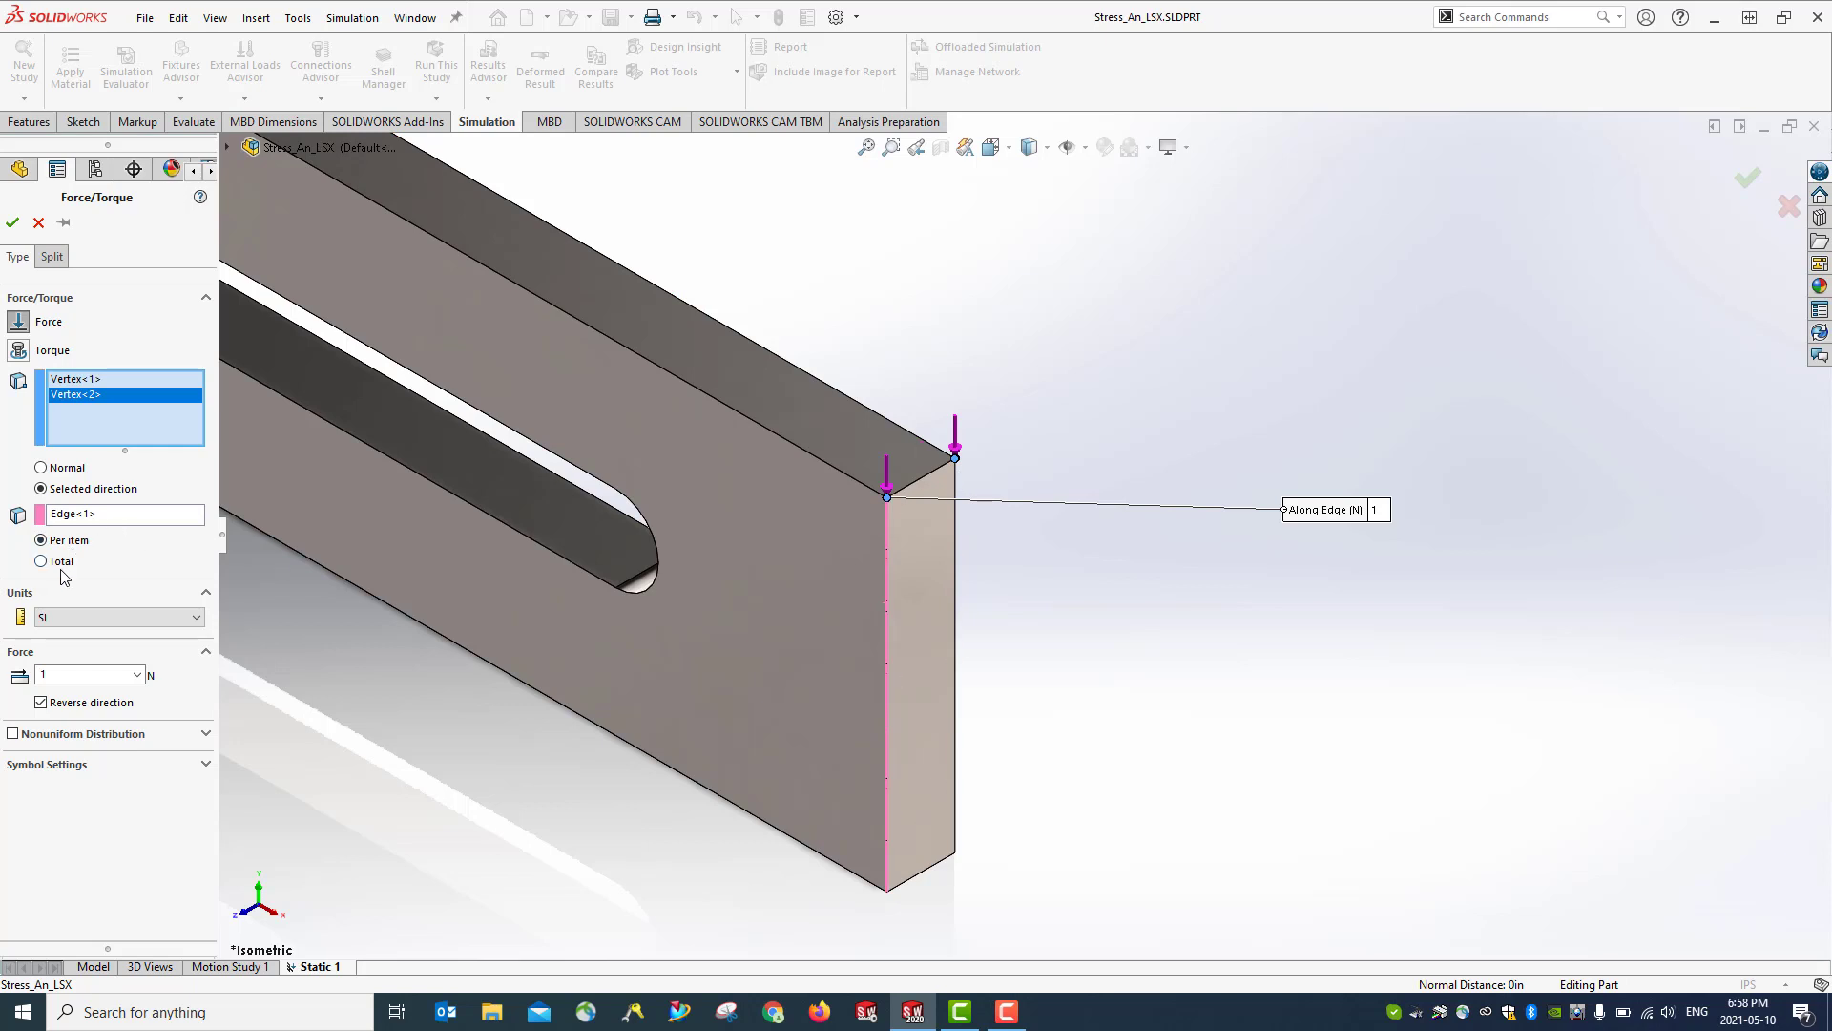
pyautogui.click(58, 563)
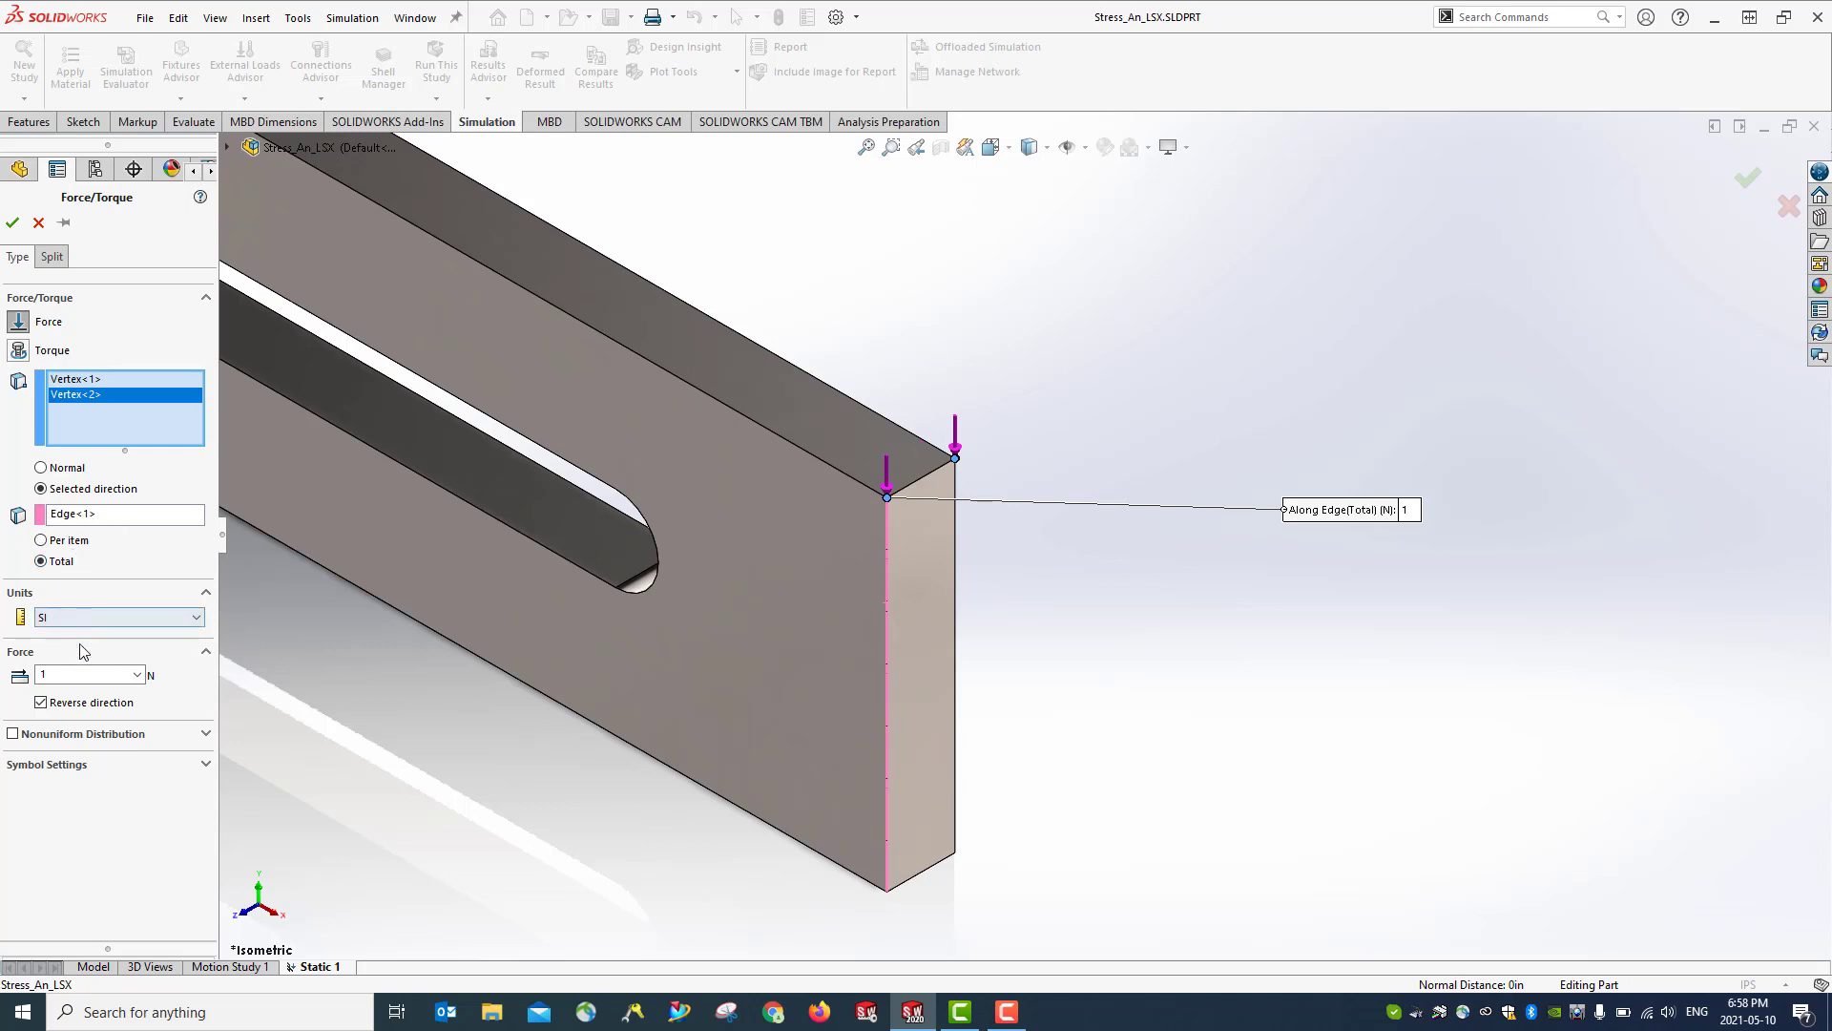
pyautogui.click(108, 679)
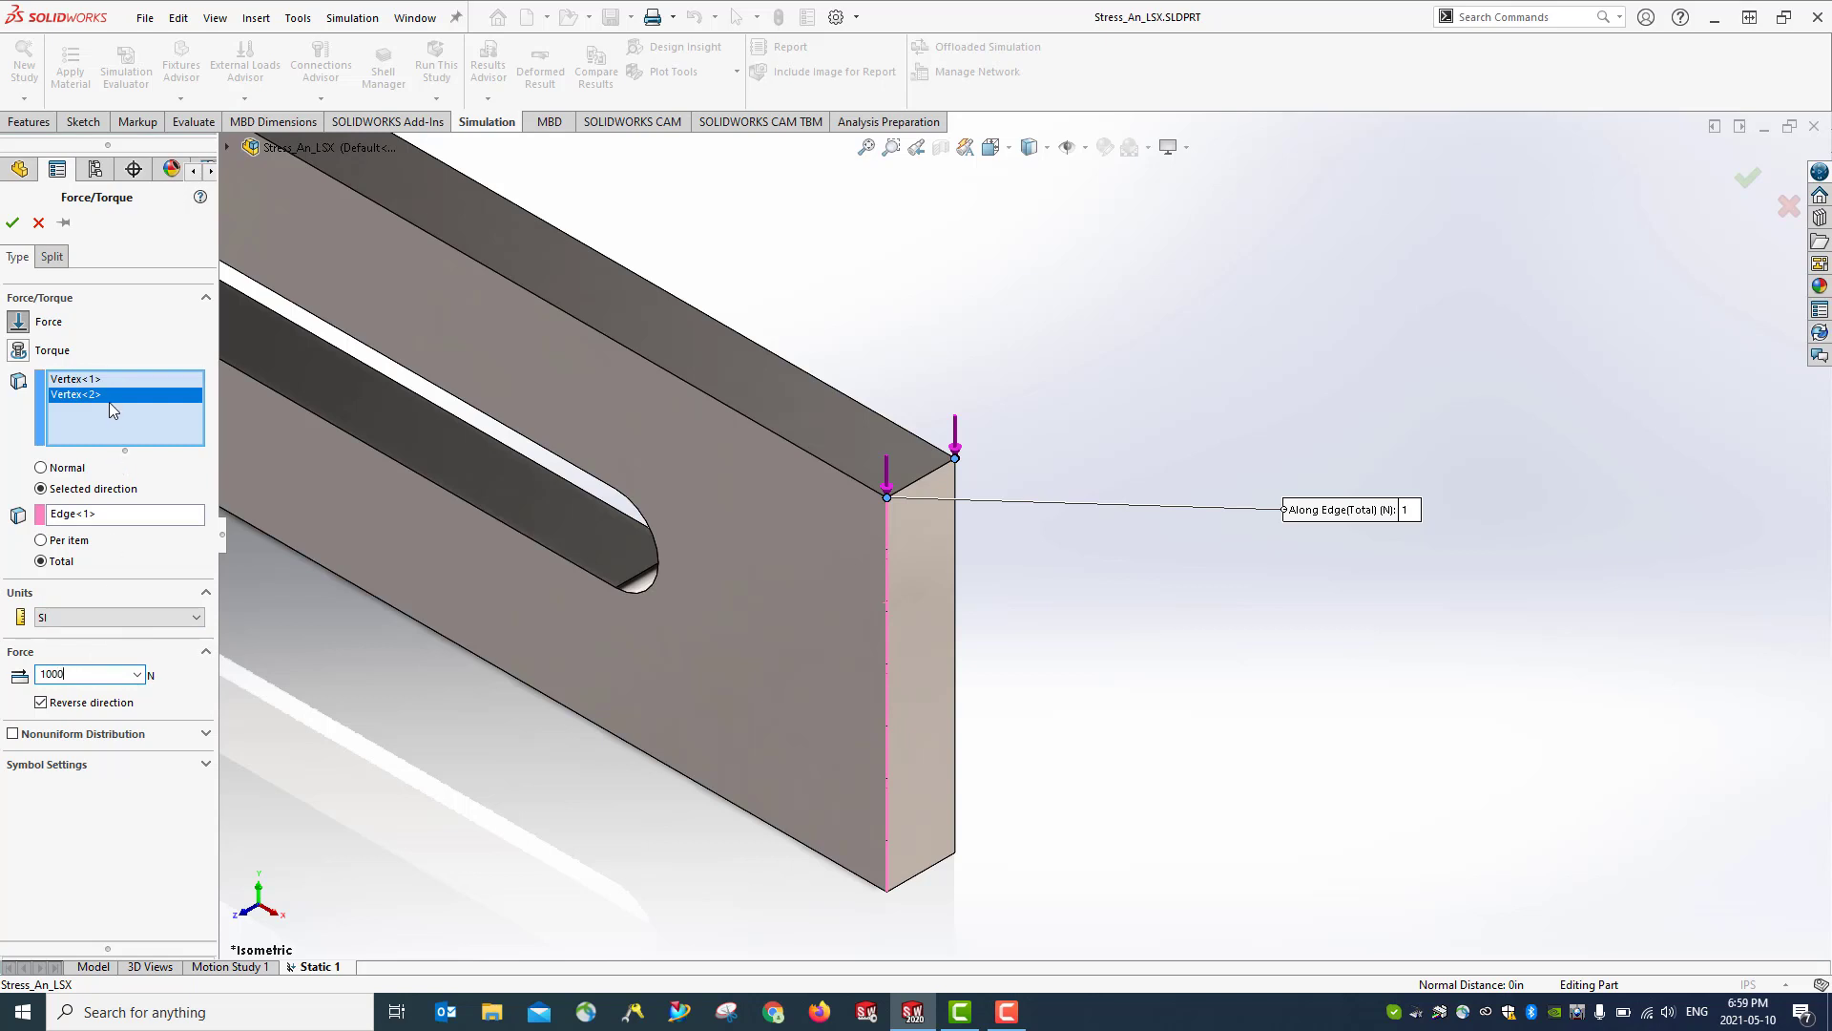
pyautogui.click(101, 381)
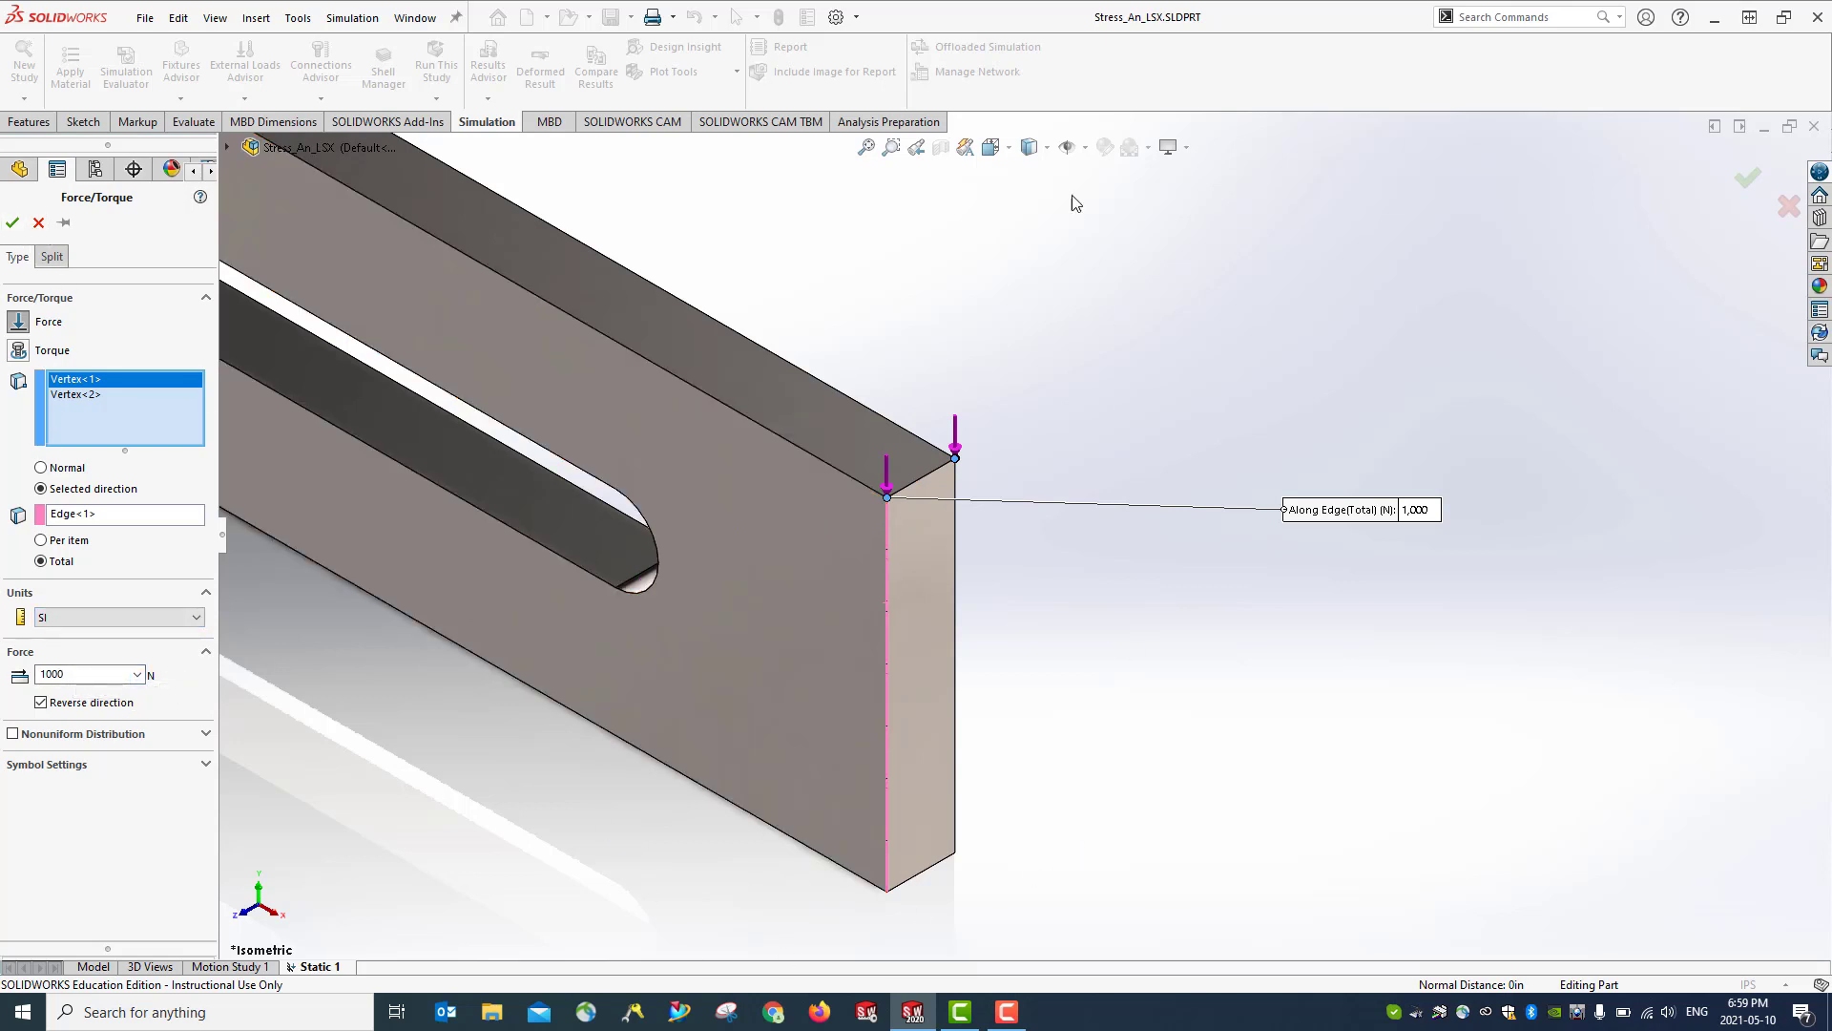
pyautogui.click(1008, 150)
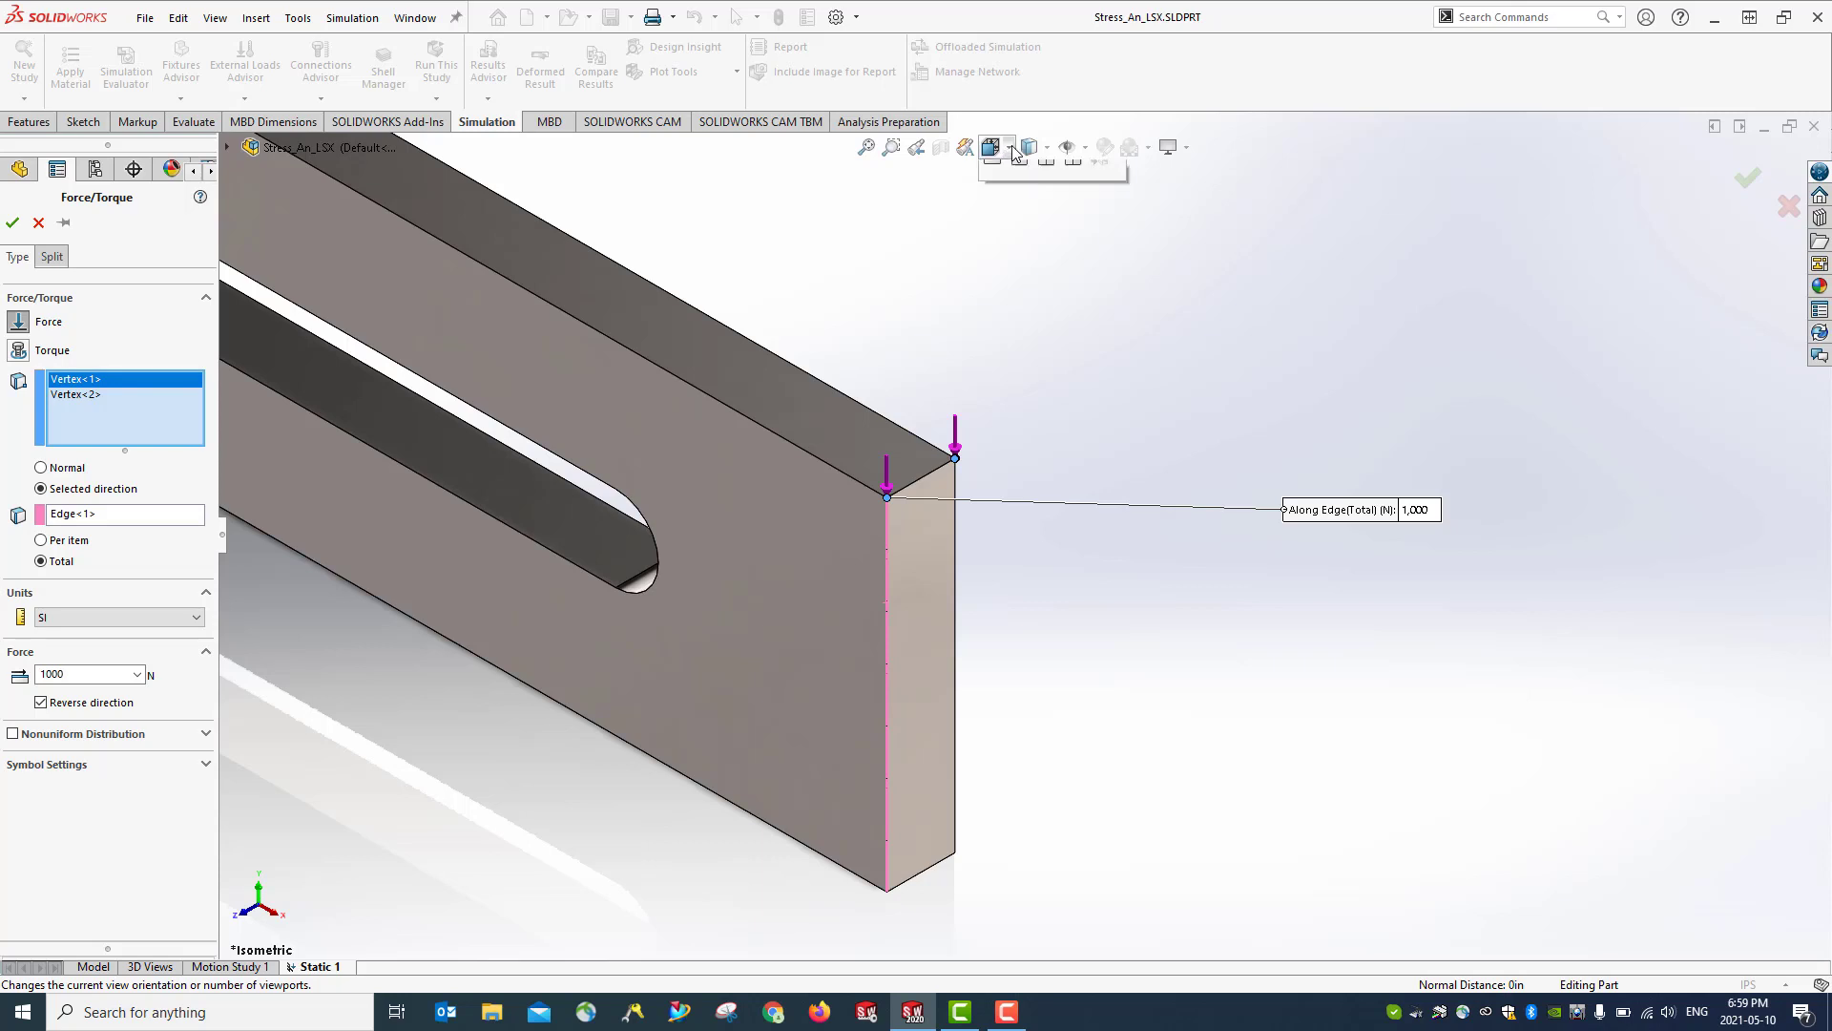
pyautogui.click(1100, 201)
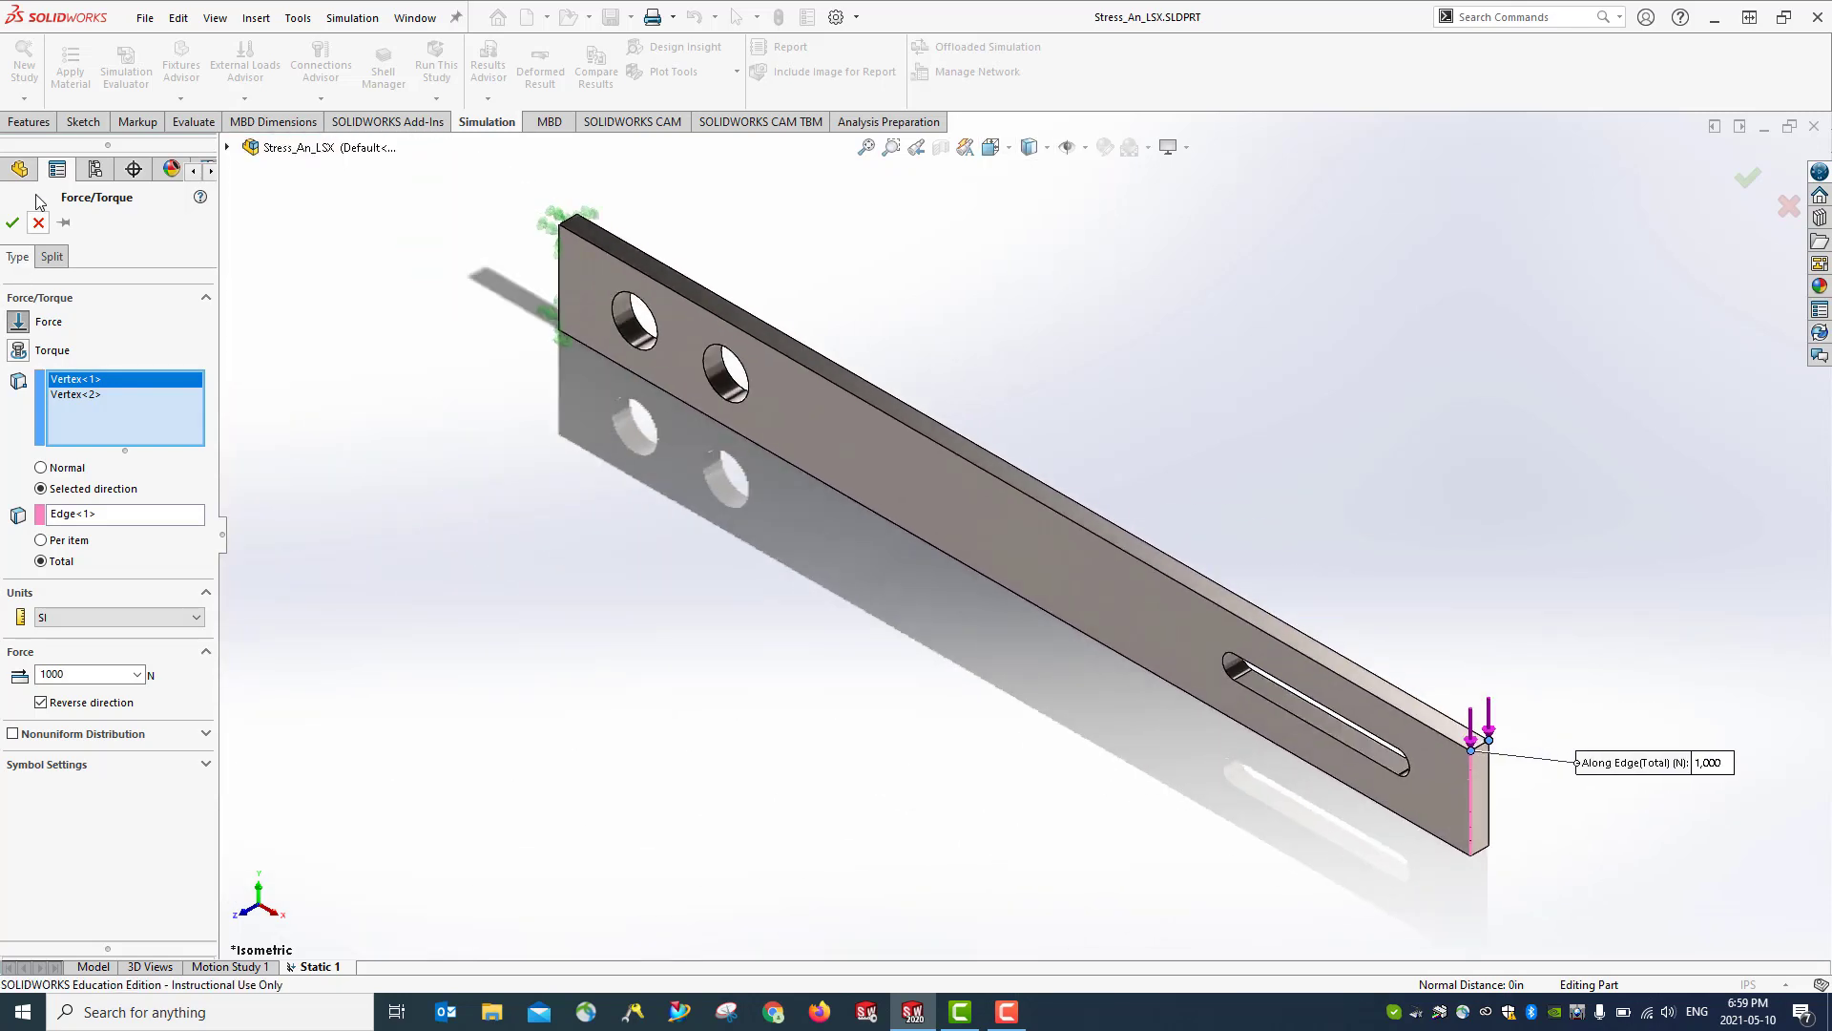
pyautogui.click(12, 222)
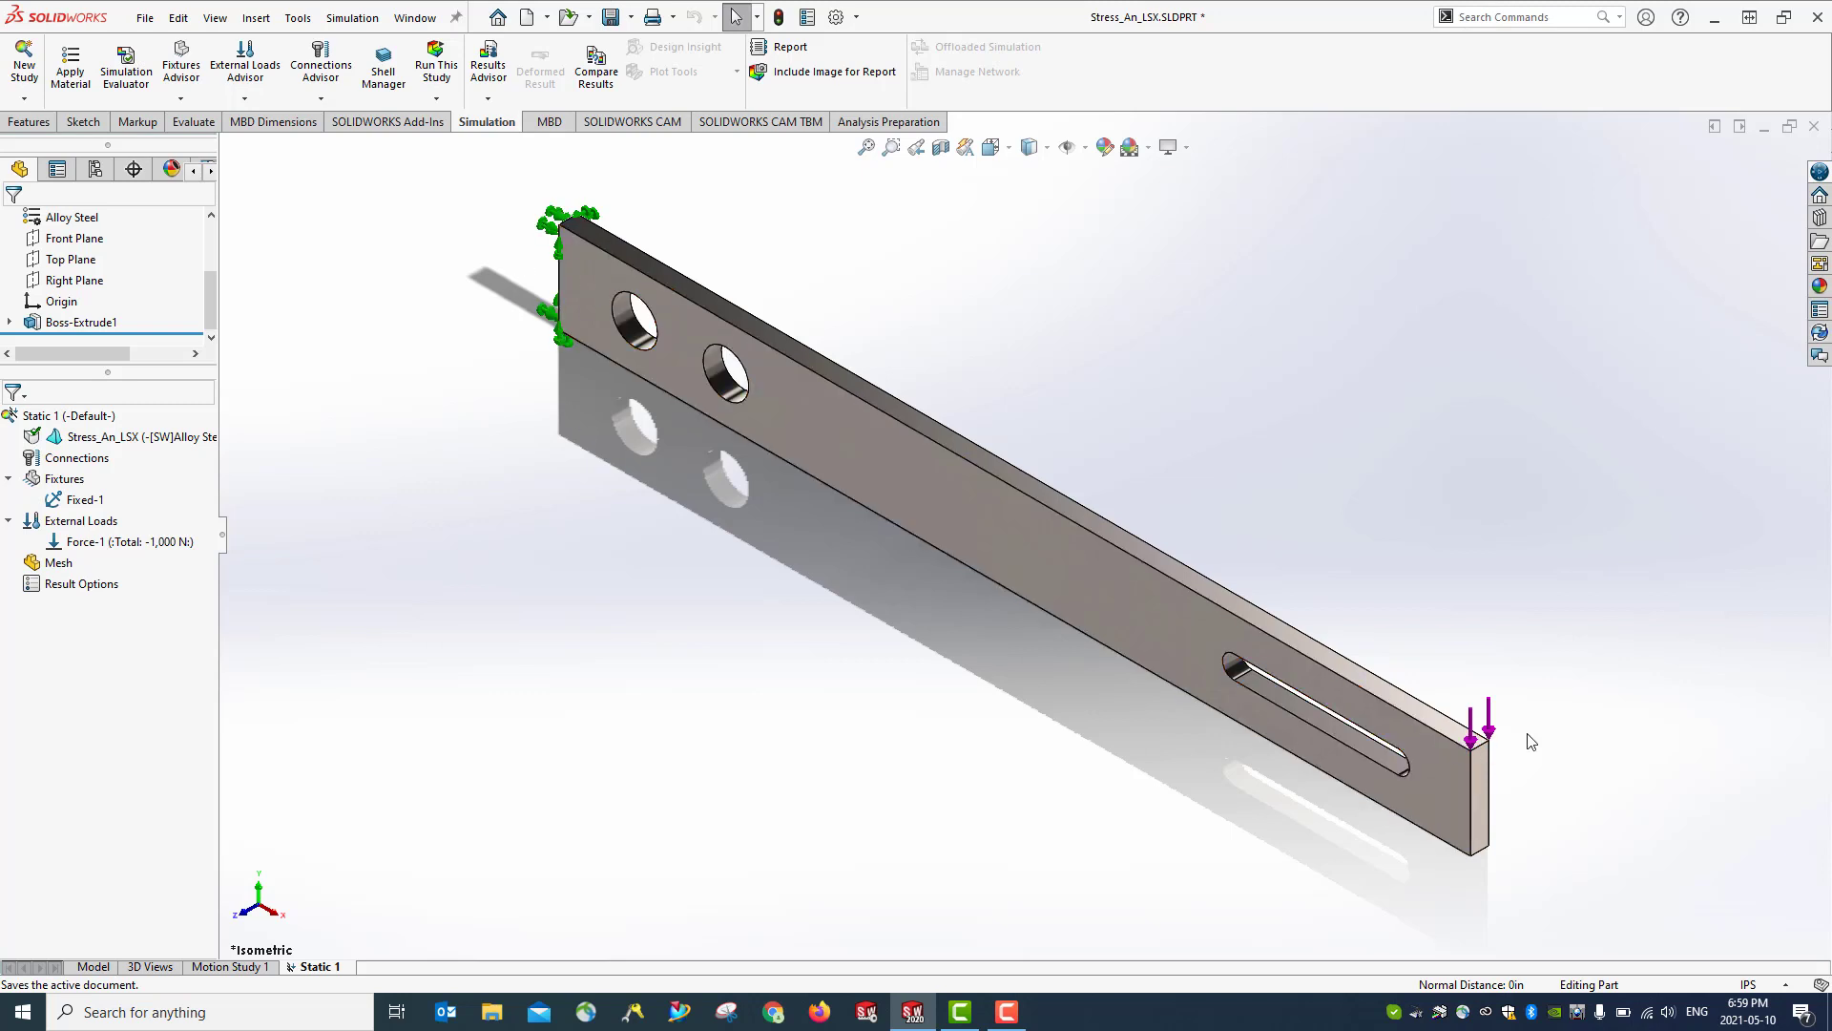
pyautogui.click(609, 19)
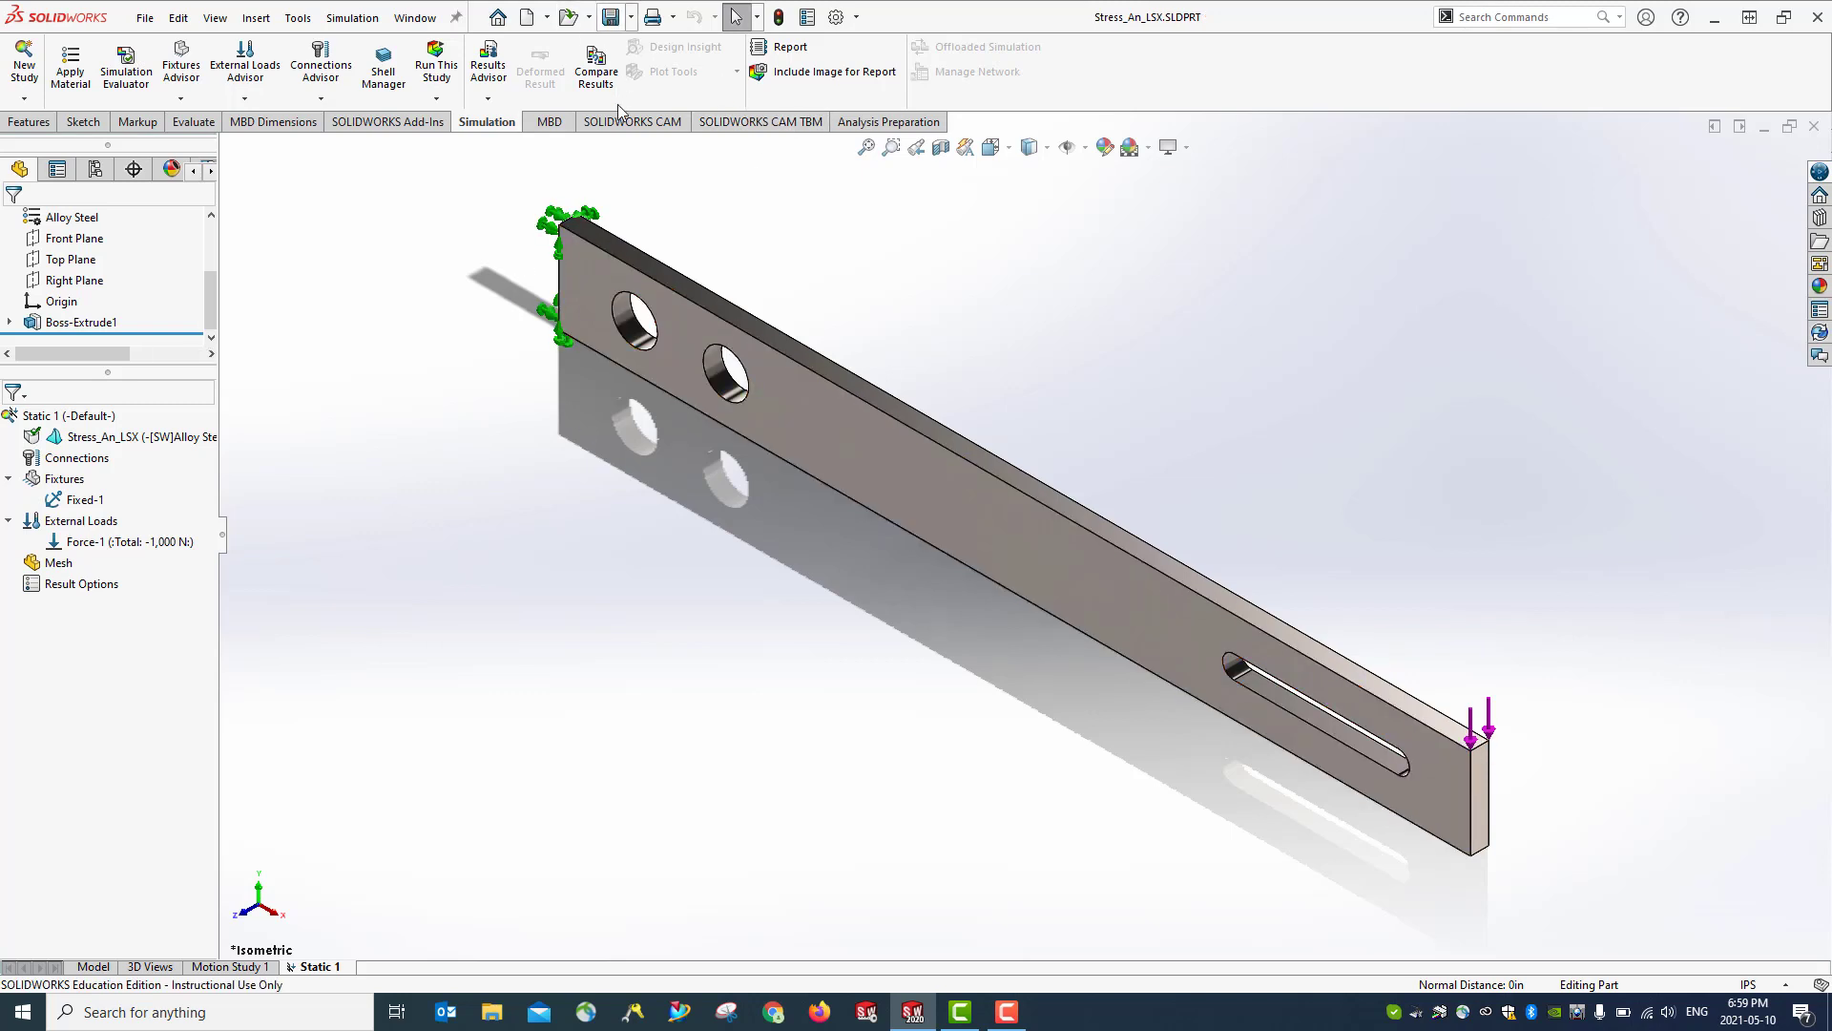
# Create the study's mesh at the default density with 16 Jacobian points and save the part
pyautogui.rightClick(67, 569)
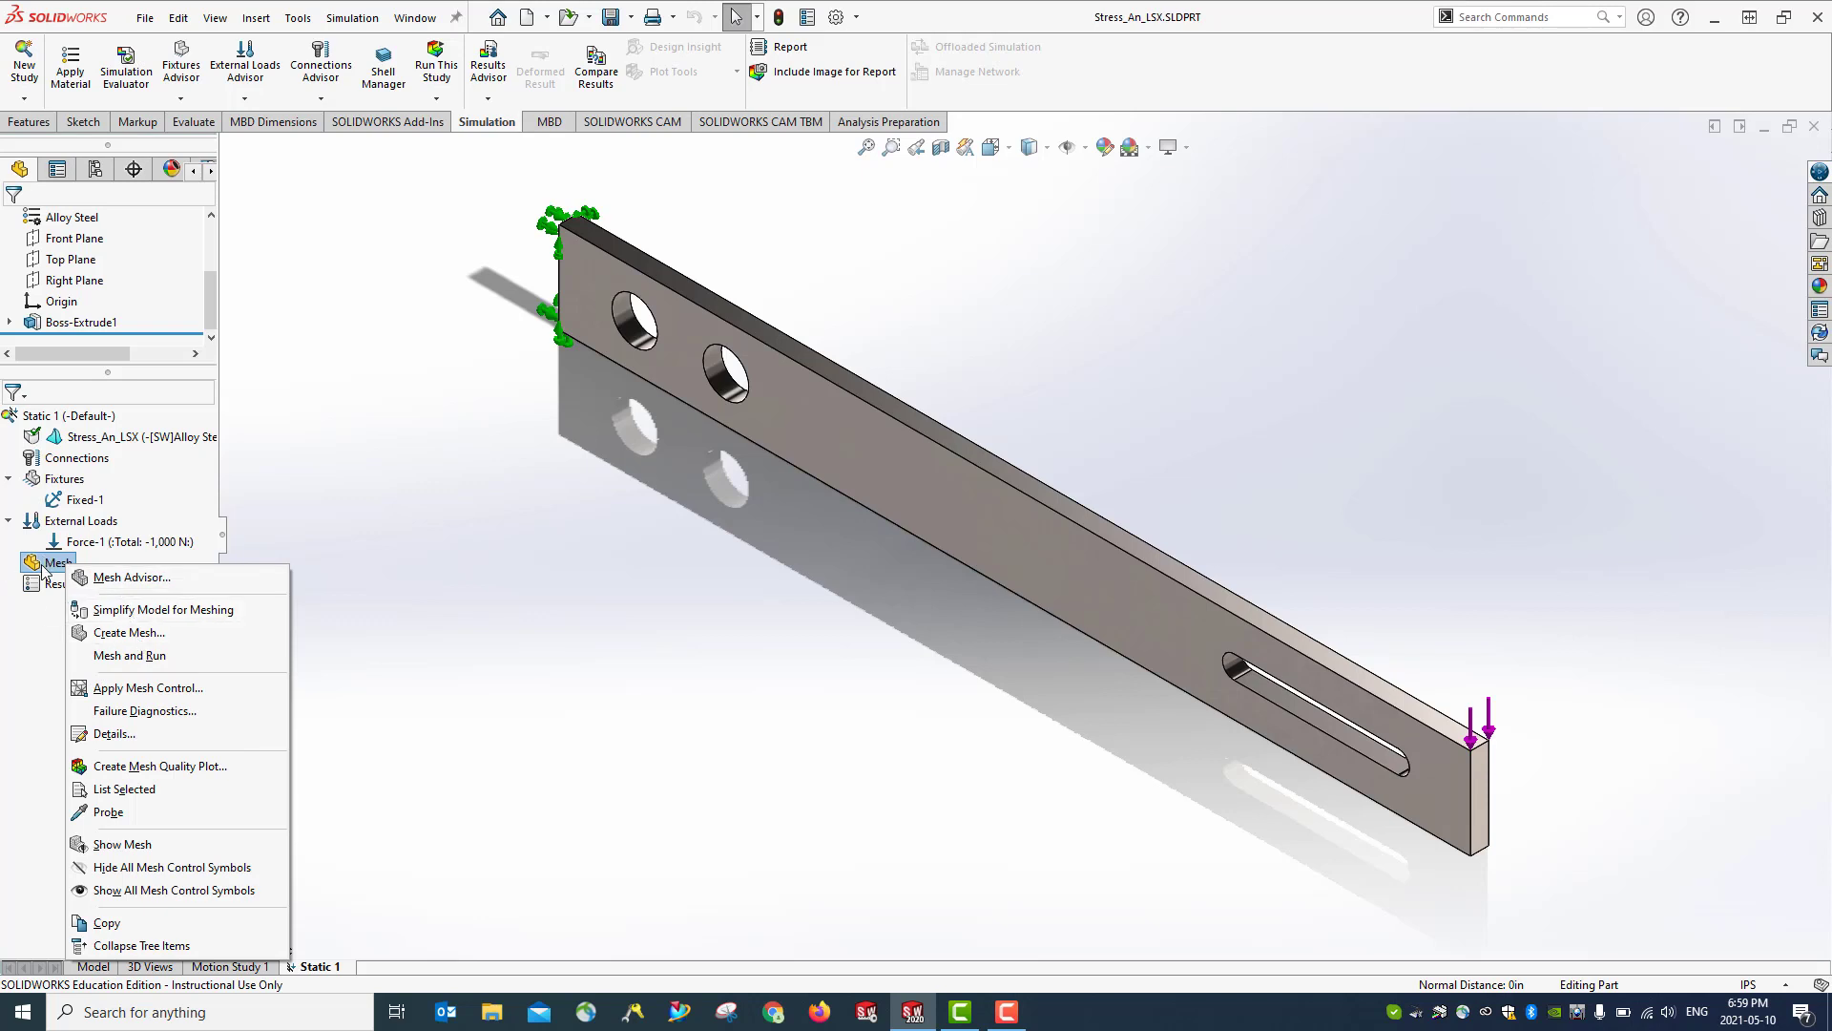
pyautogui.click(138, 635)
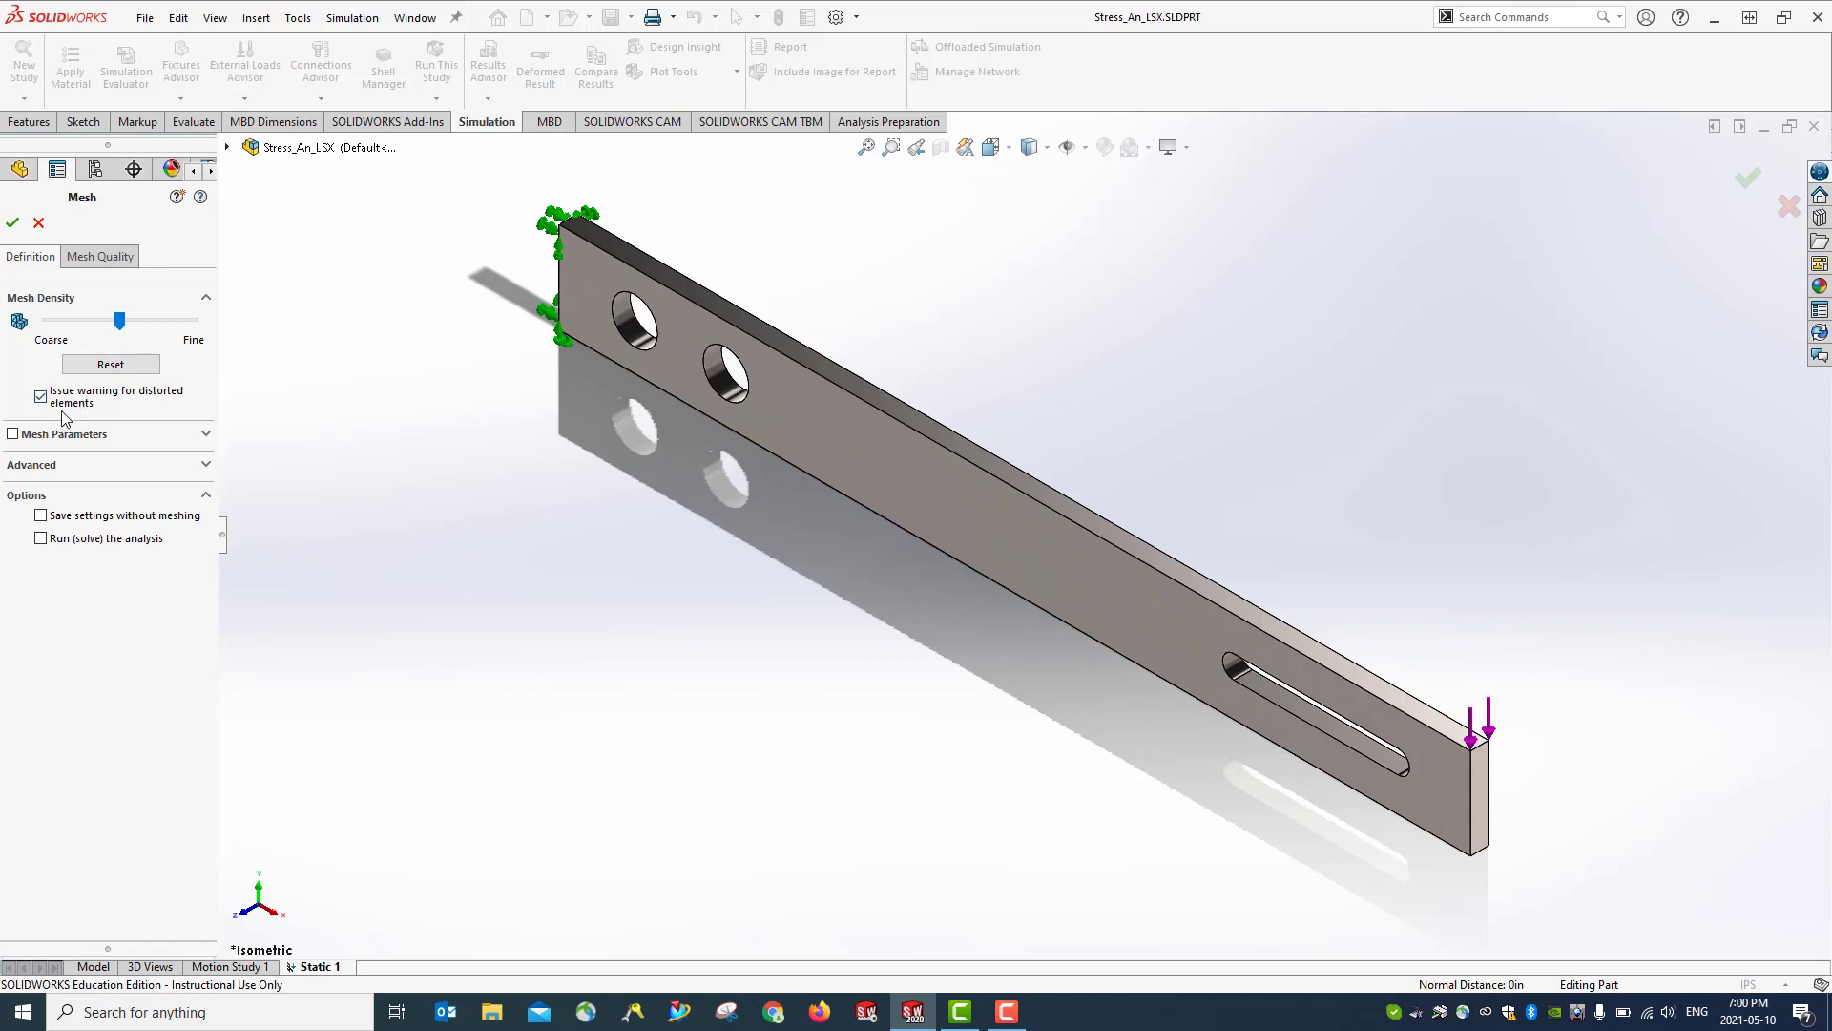
pyautogui.click(74, 468)
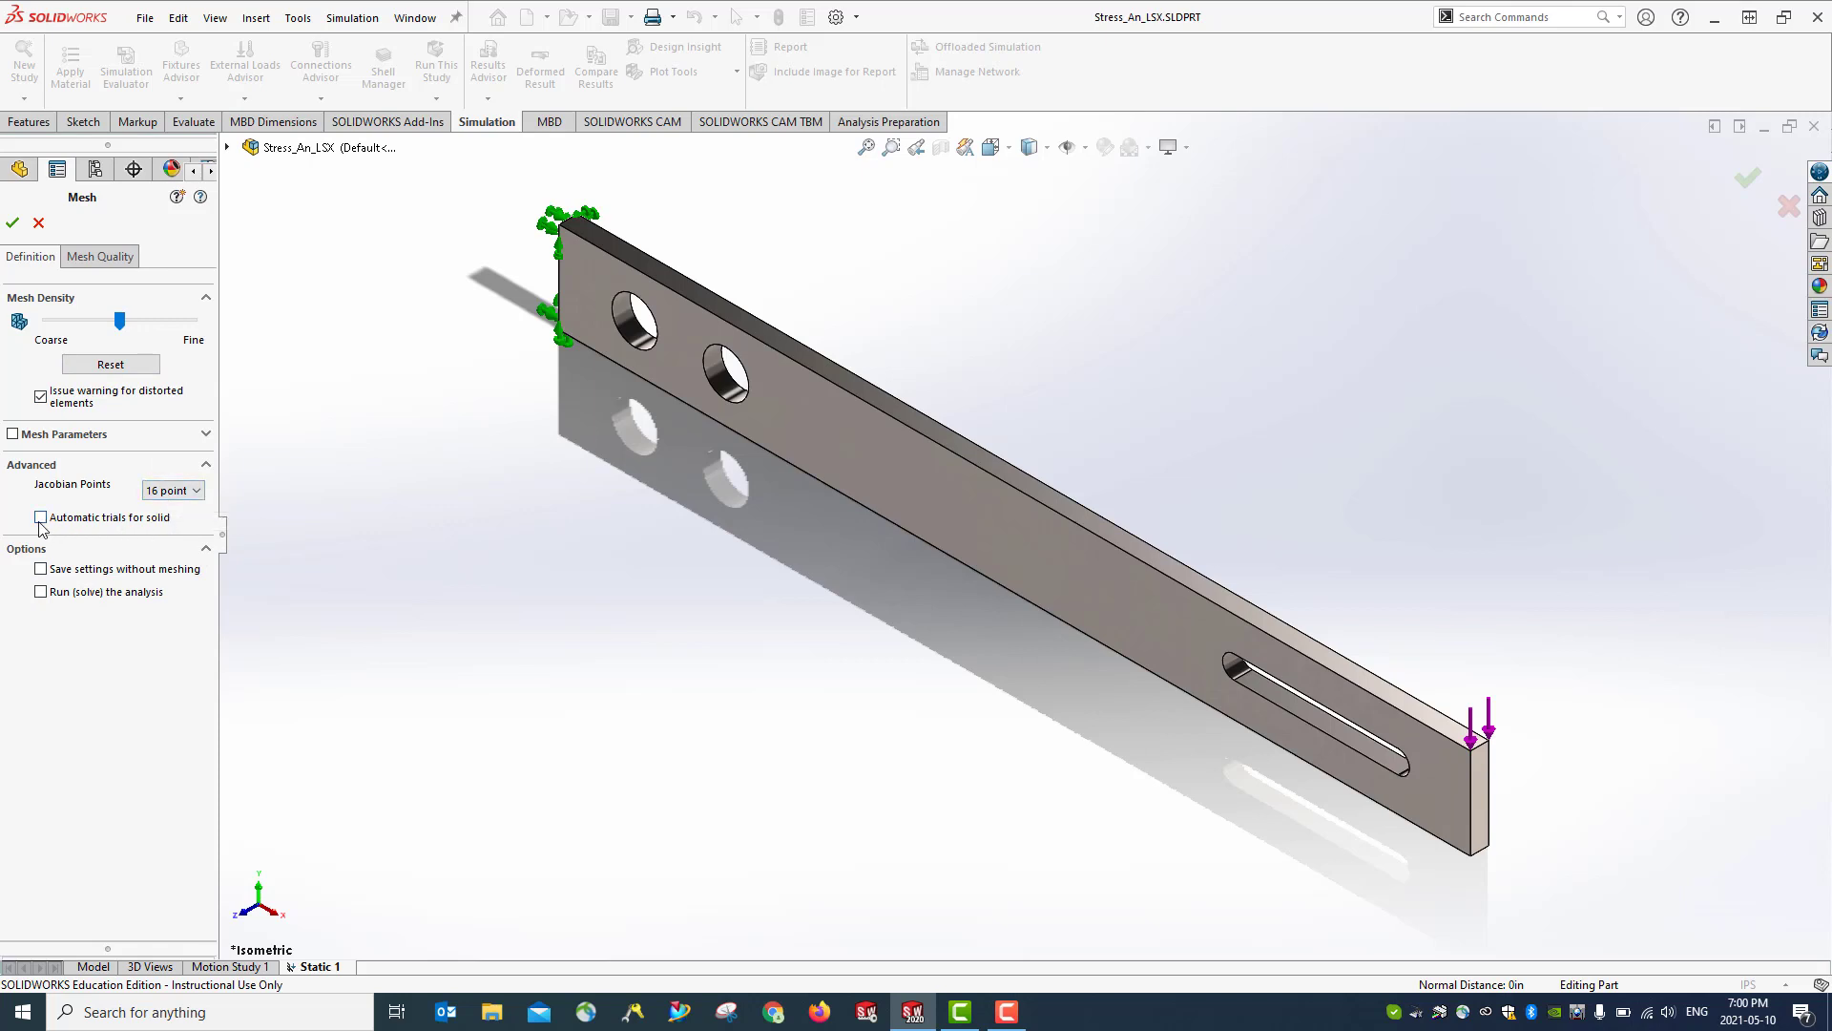
pyautogui.click(189, 492)
pyautogui.click(190, 492)
pyautogui.click(14, 226)
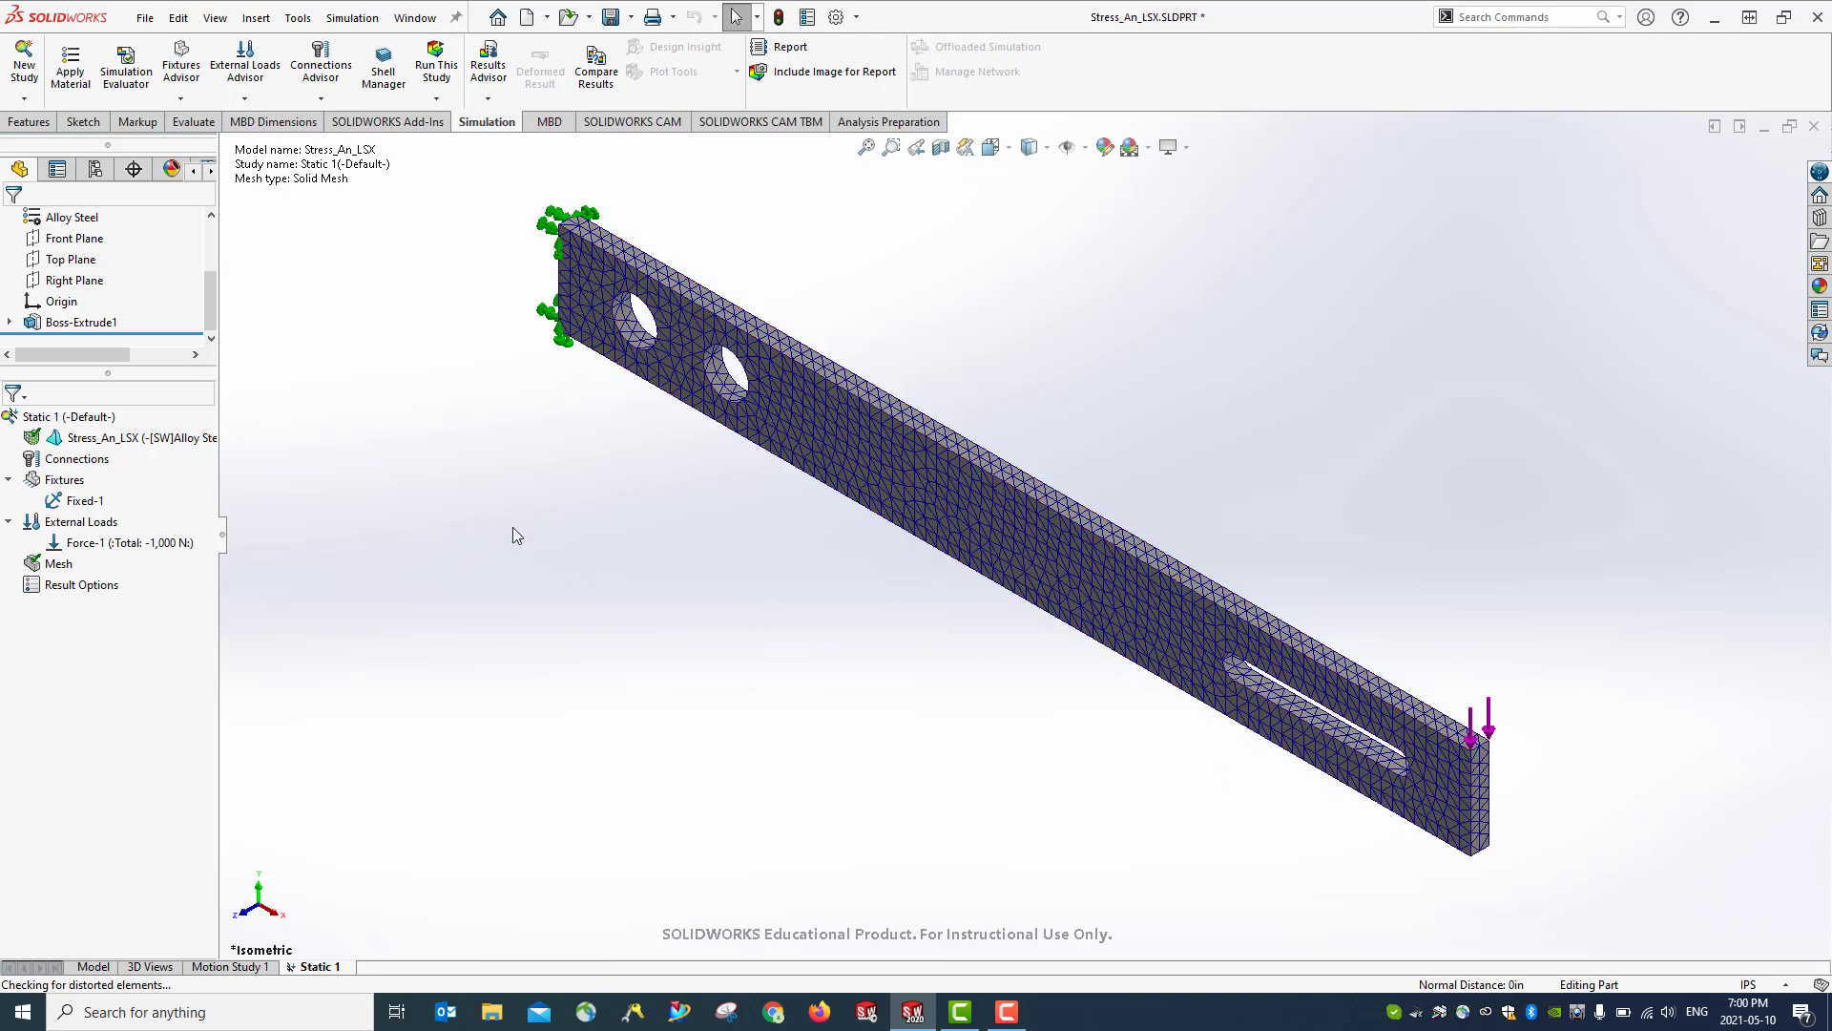
pyautogui.click(611, 17)
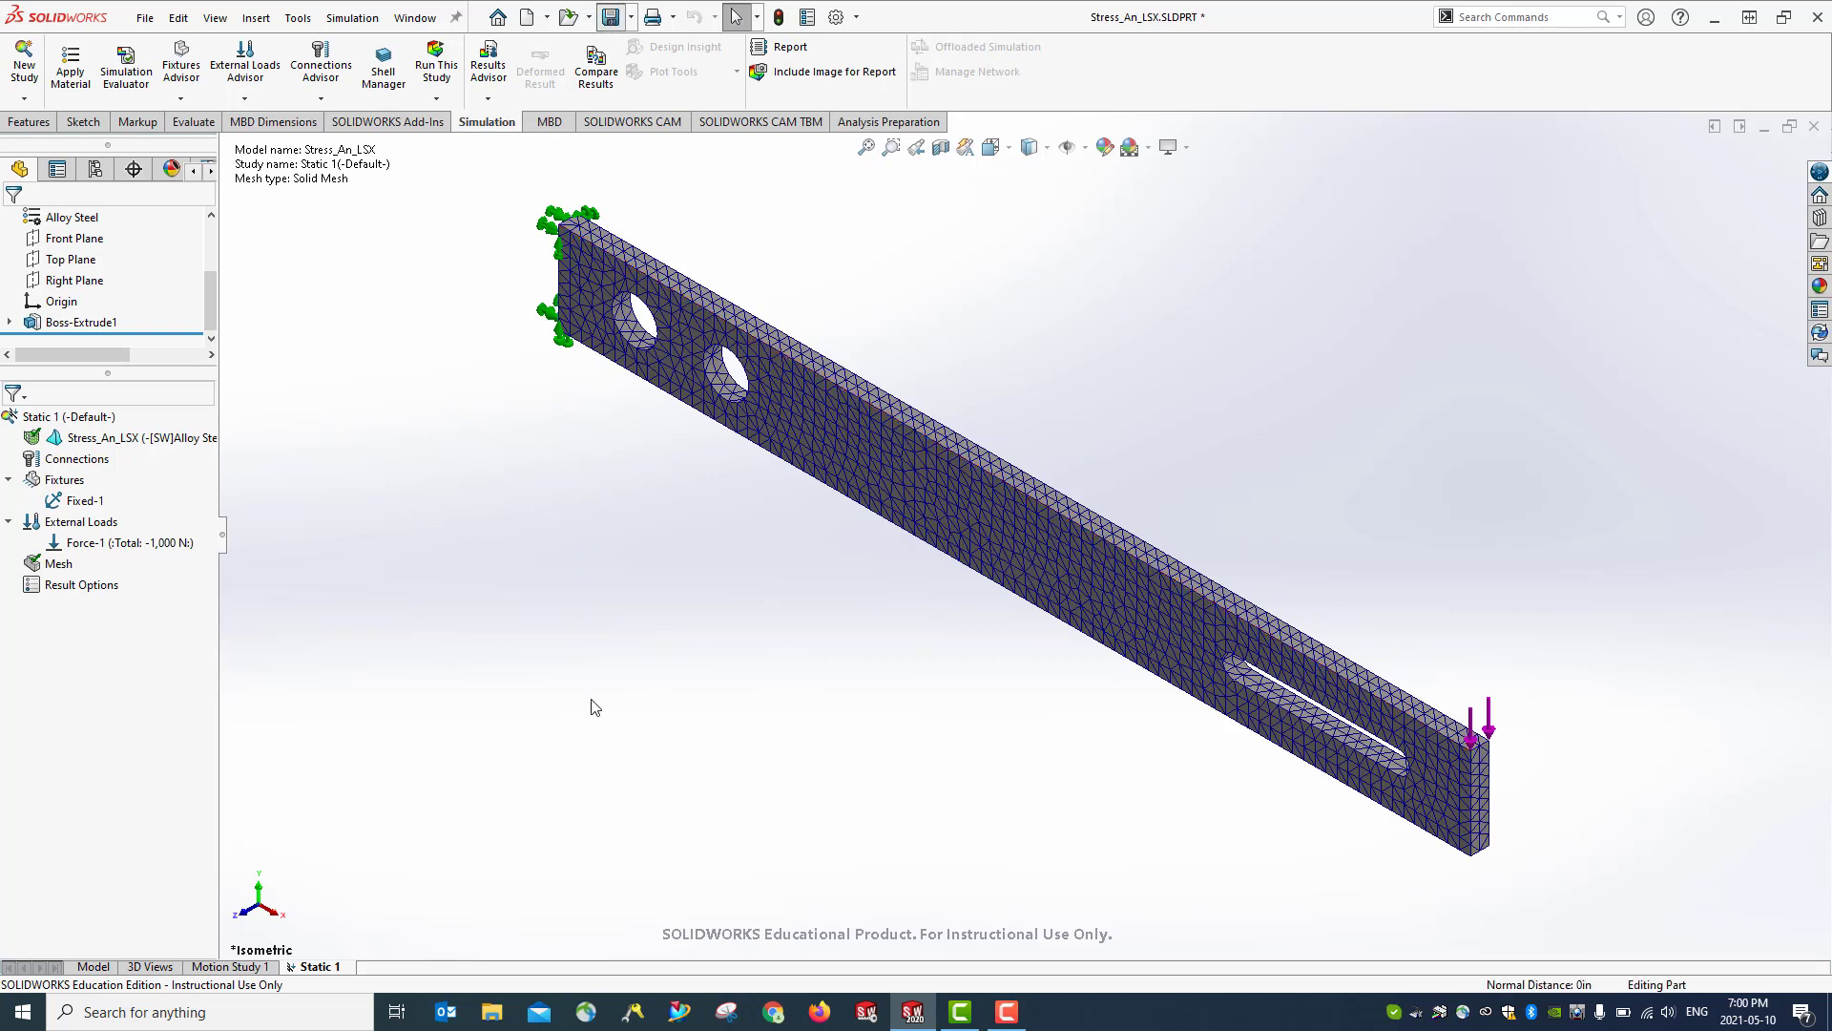
# Hide the mesh on the bar and show it again
pyautogui.rightClick(38, 565)
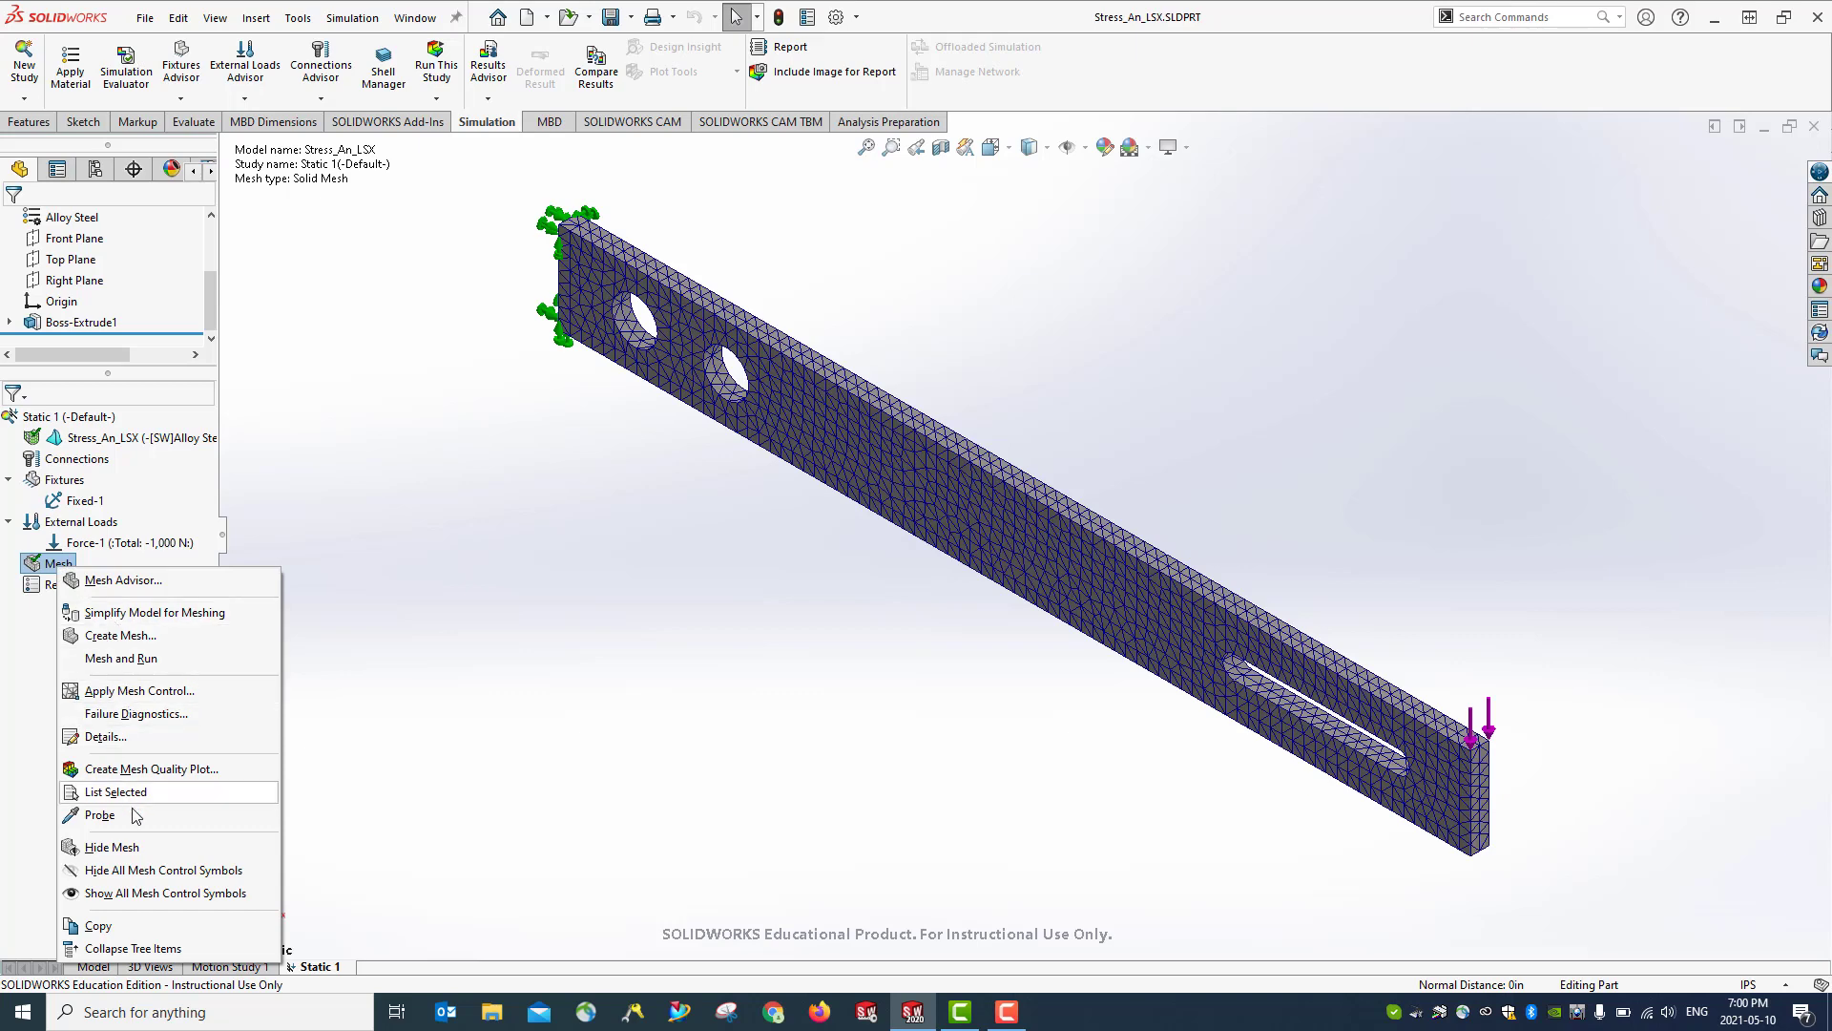
pyautogui.click(112, 850)
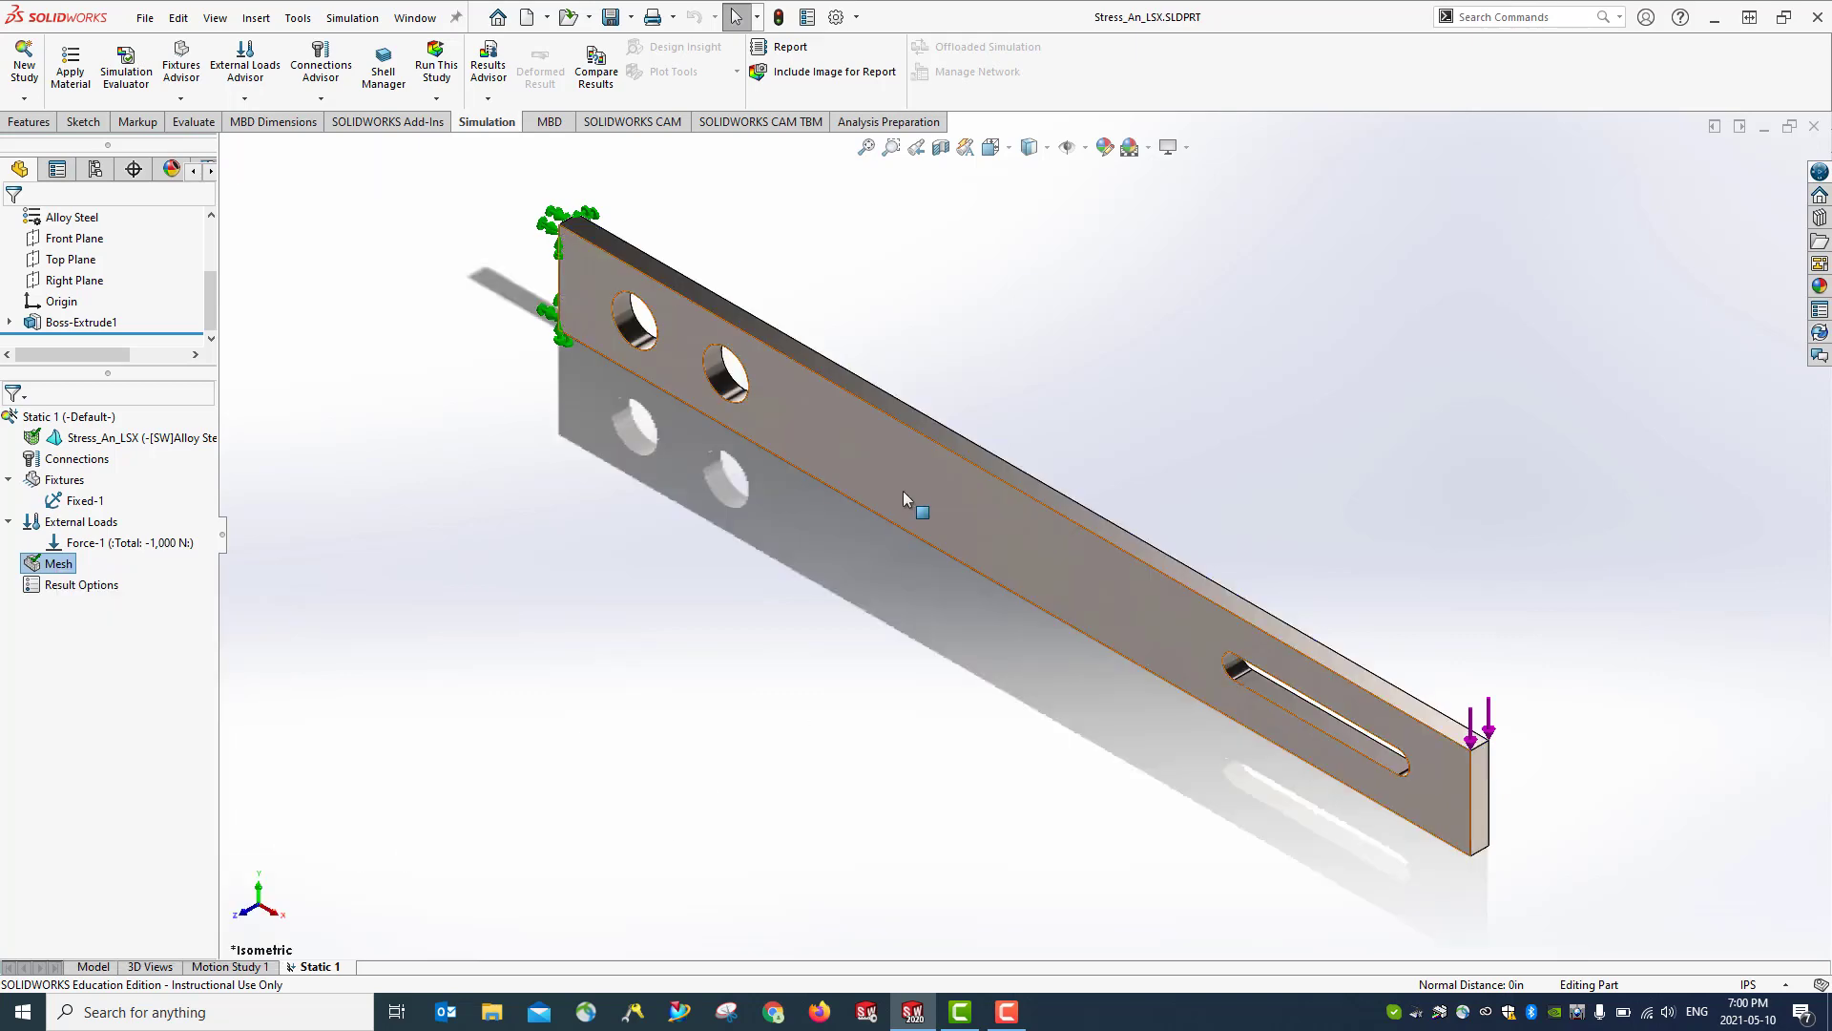
pyautogui.rightClick(46, 564)
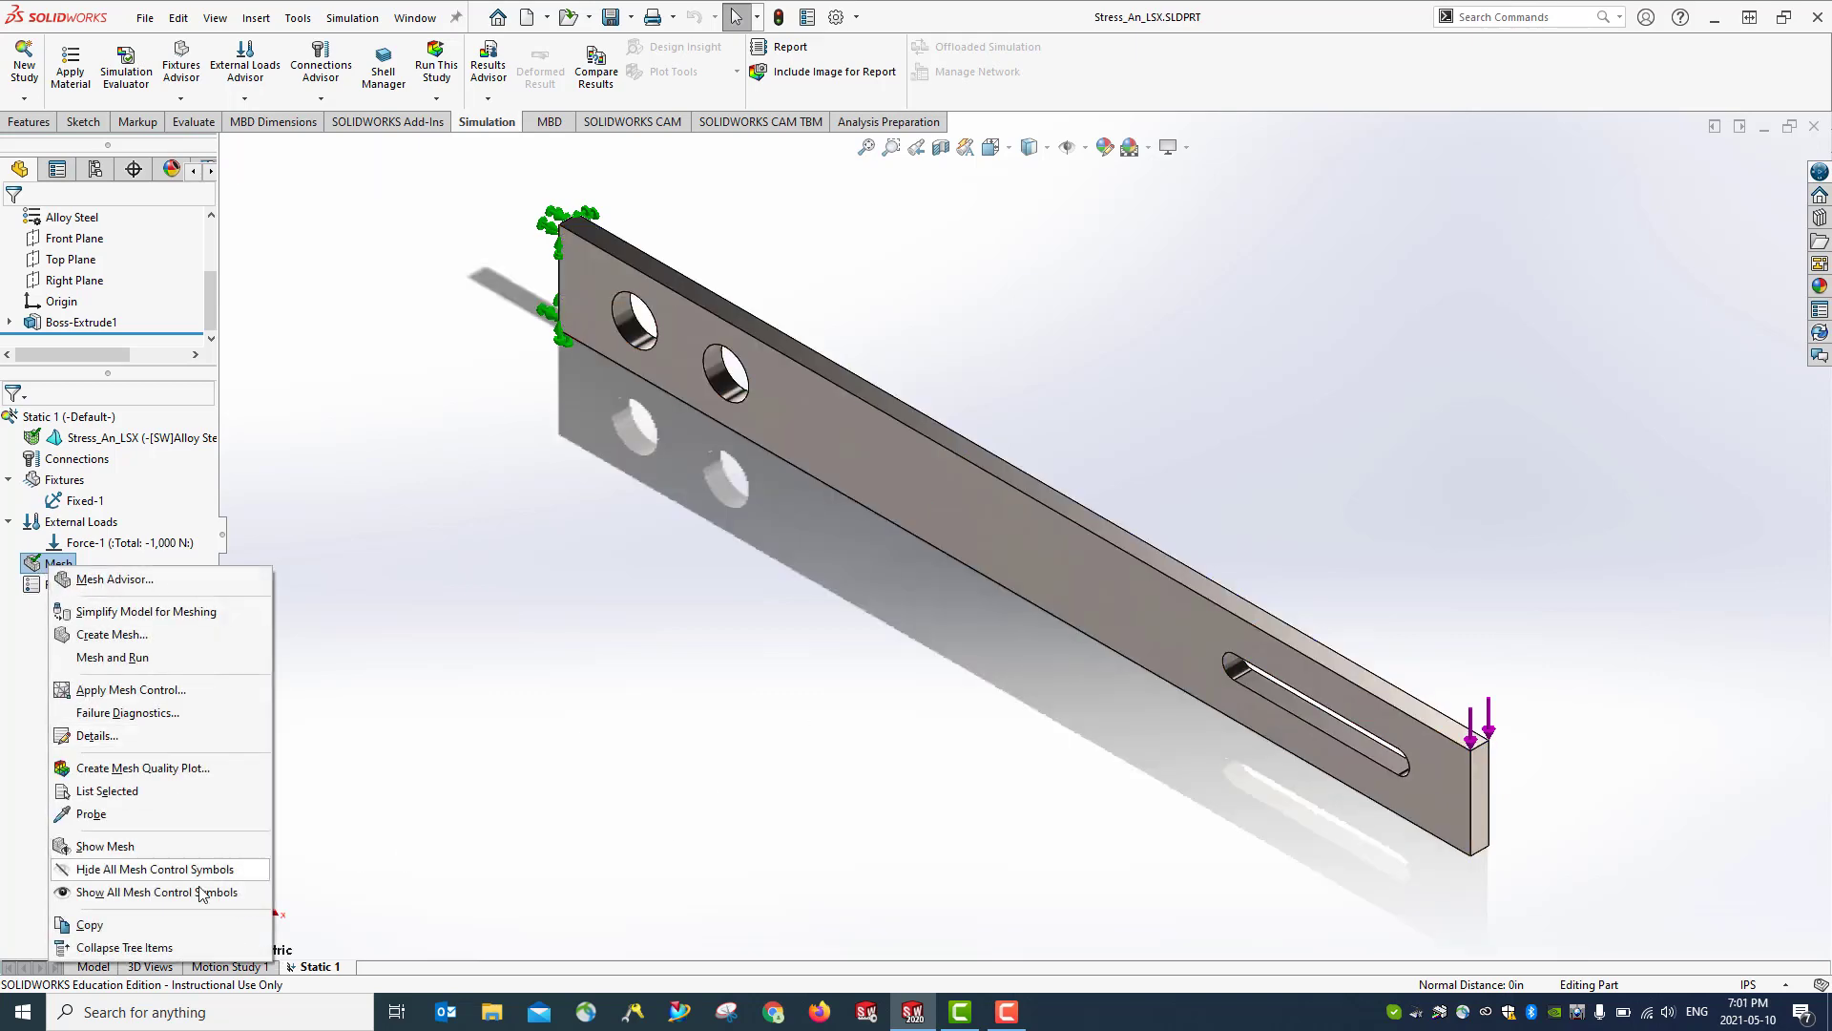
pyautogui.click(105, 846)
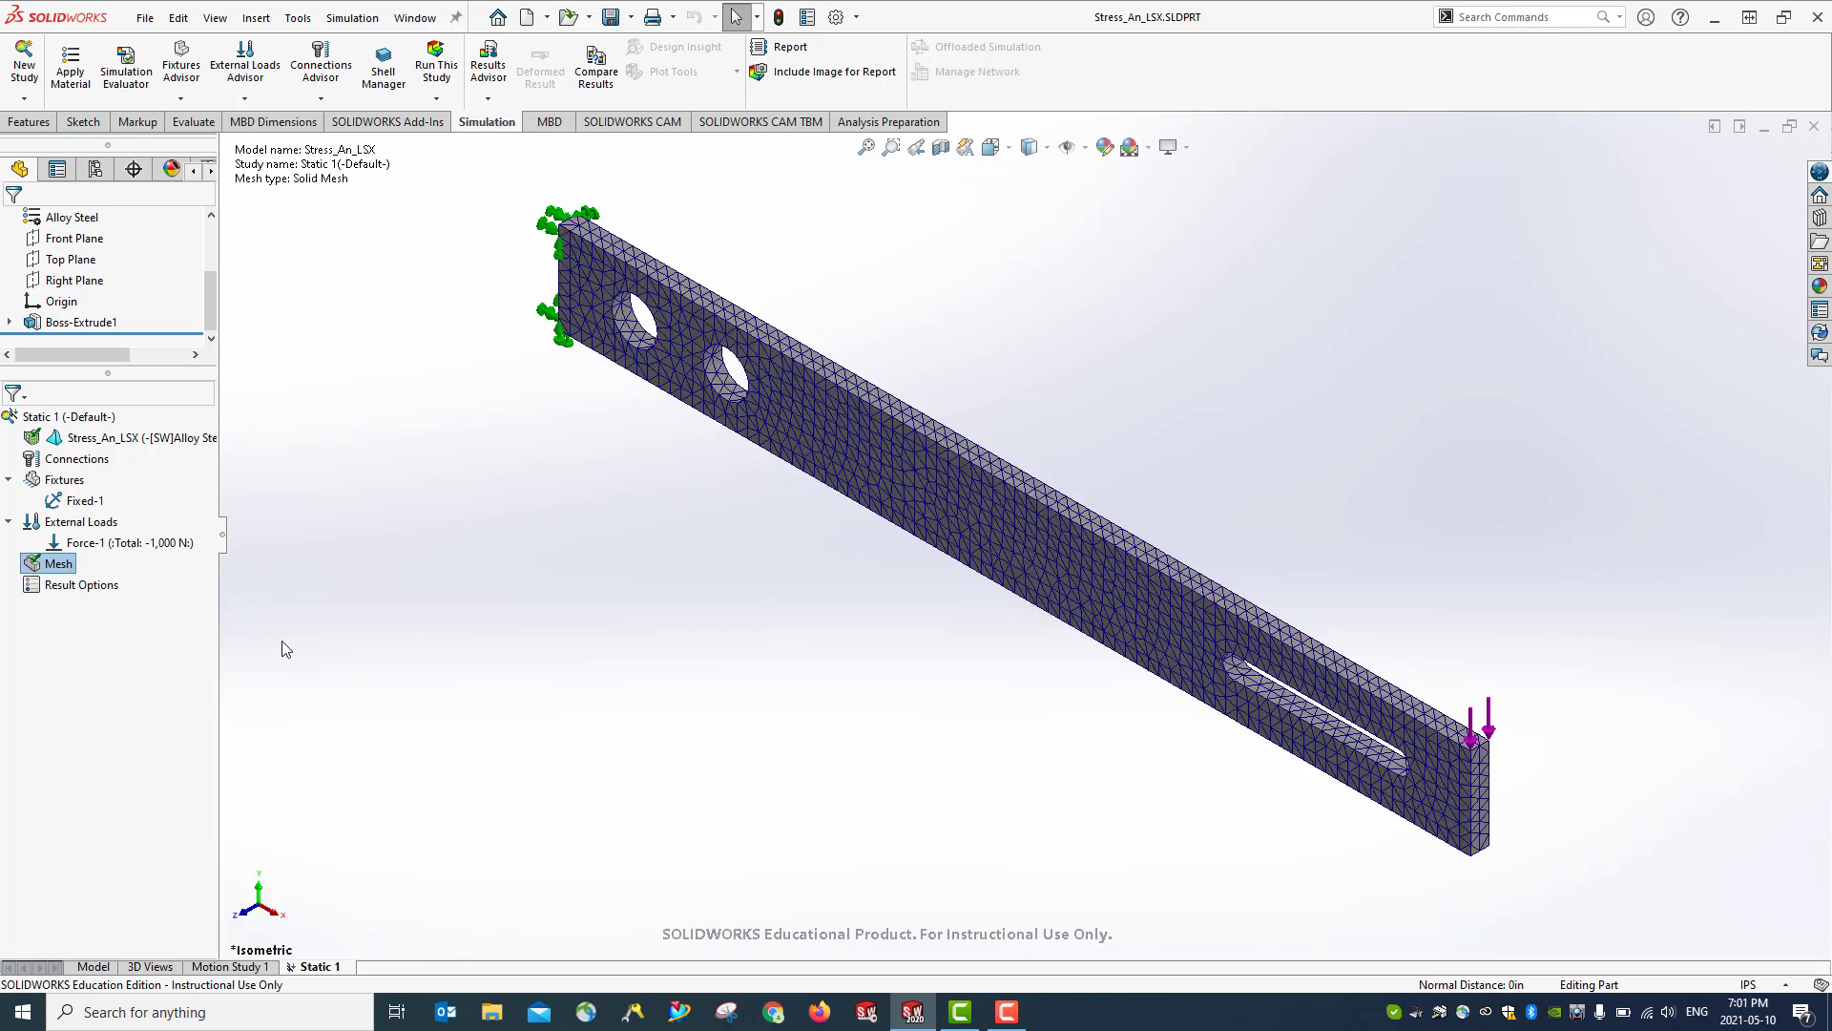
# Review the full mesh details, including element size, node and element totals and aspect ratios, and close the report
pyautogui.rightClick(58, 564)
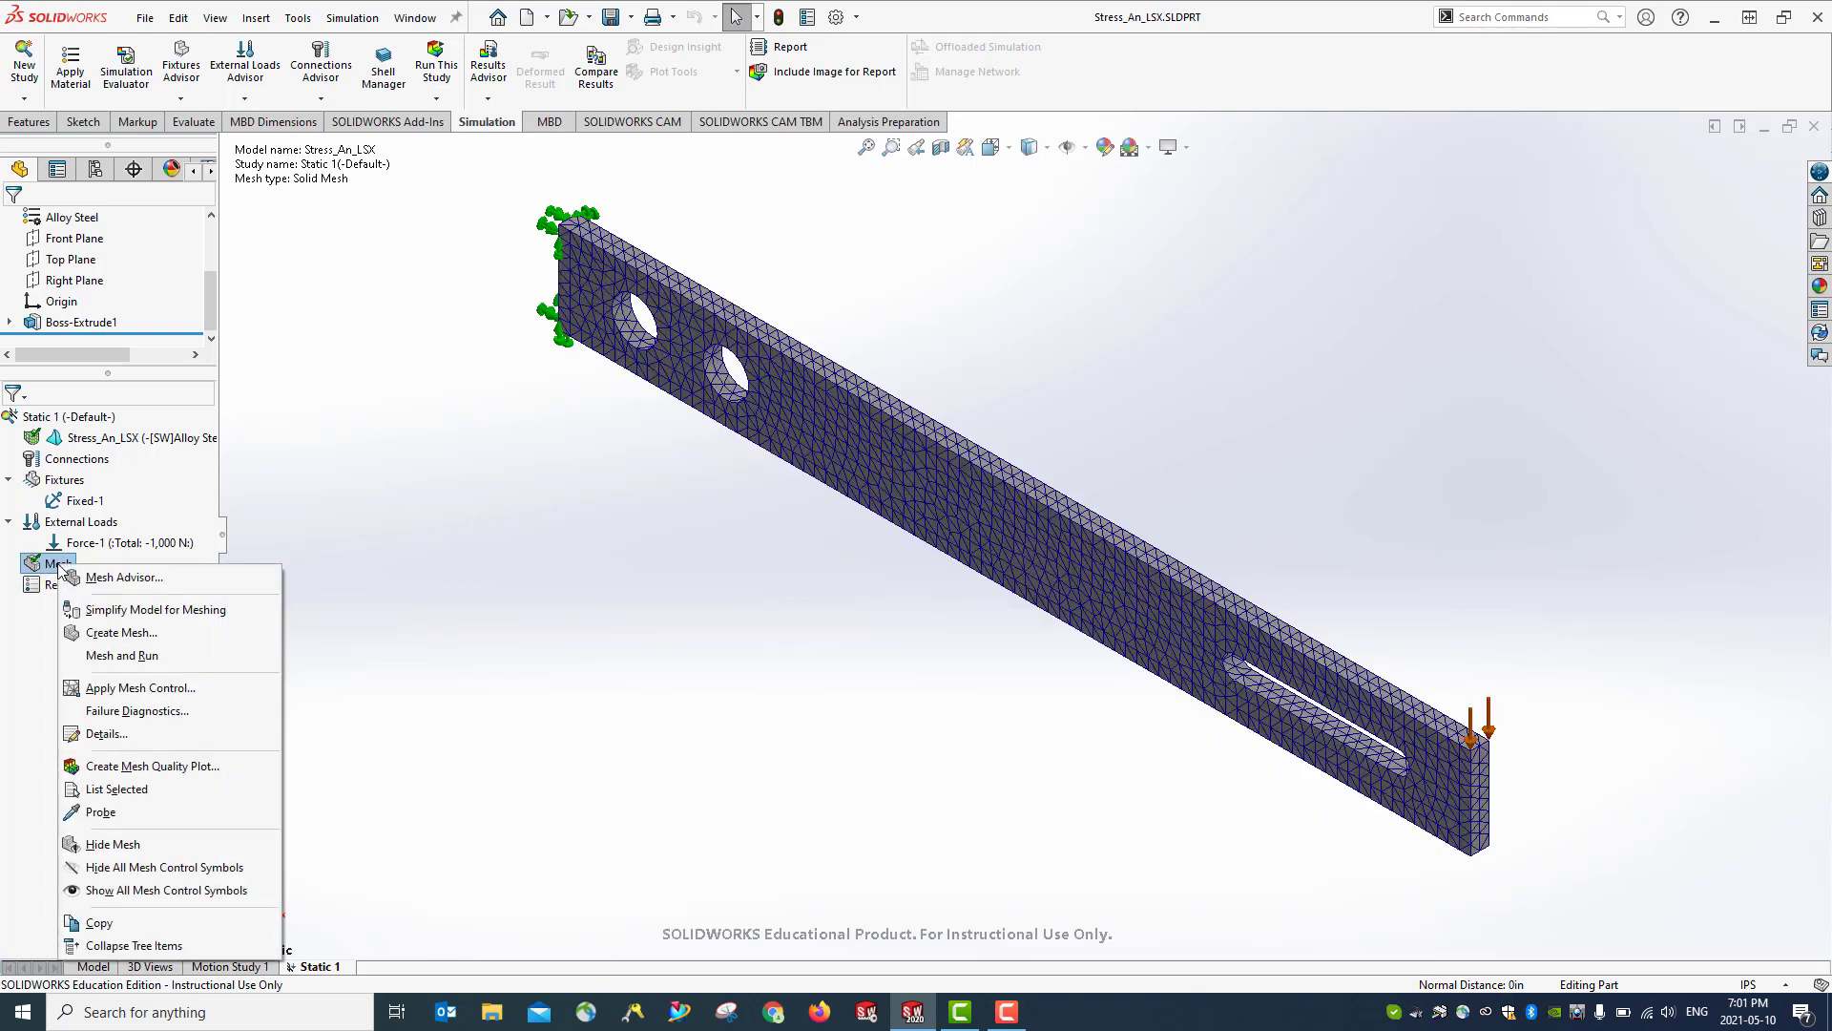
pyautogui.click(105, 733)
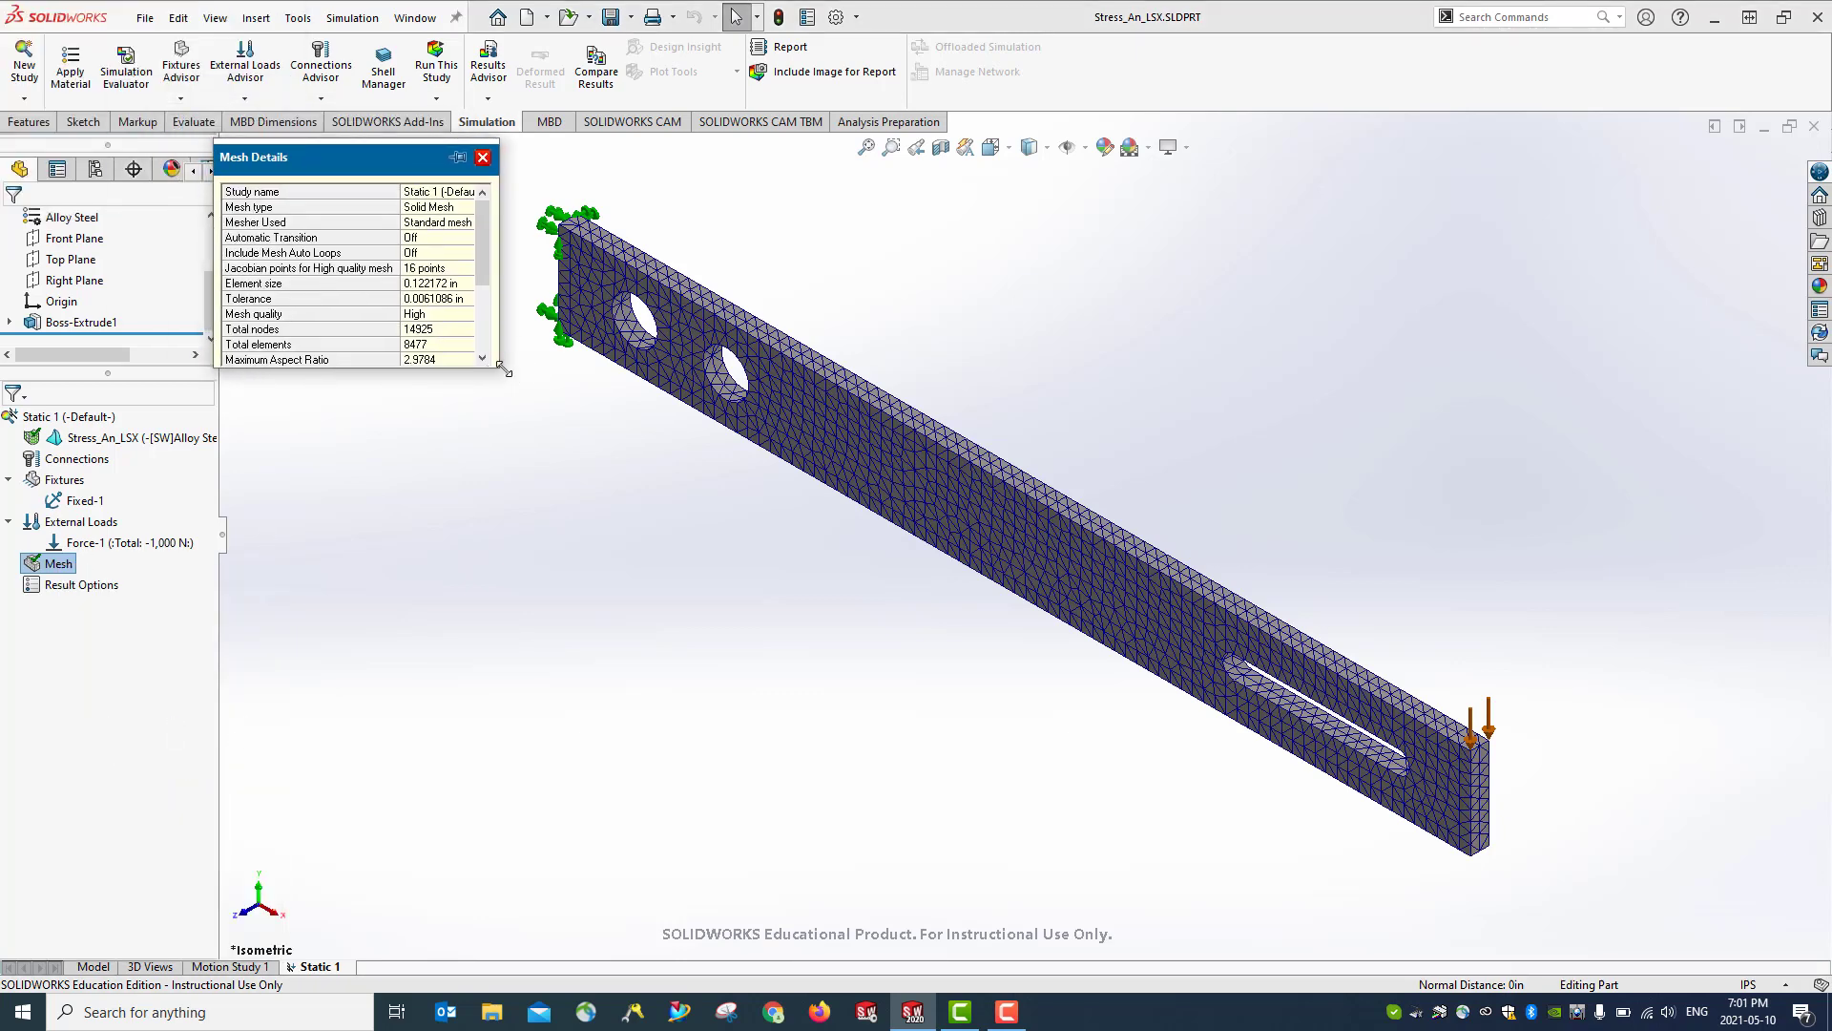
pyautogui.moveTo(503, 369); pyautogui.dragTo(707, 724)
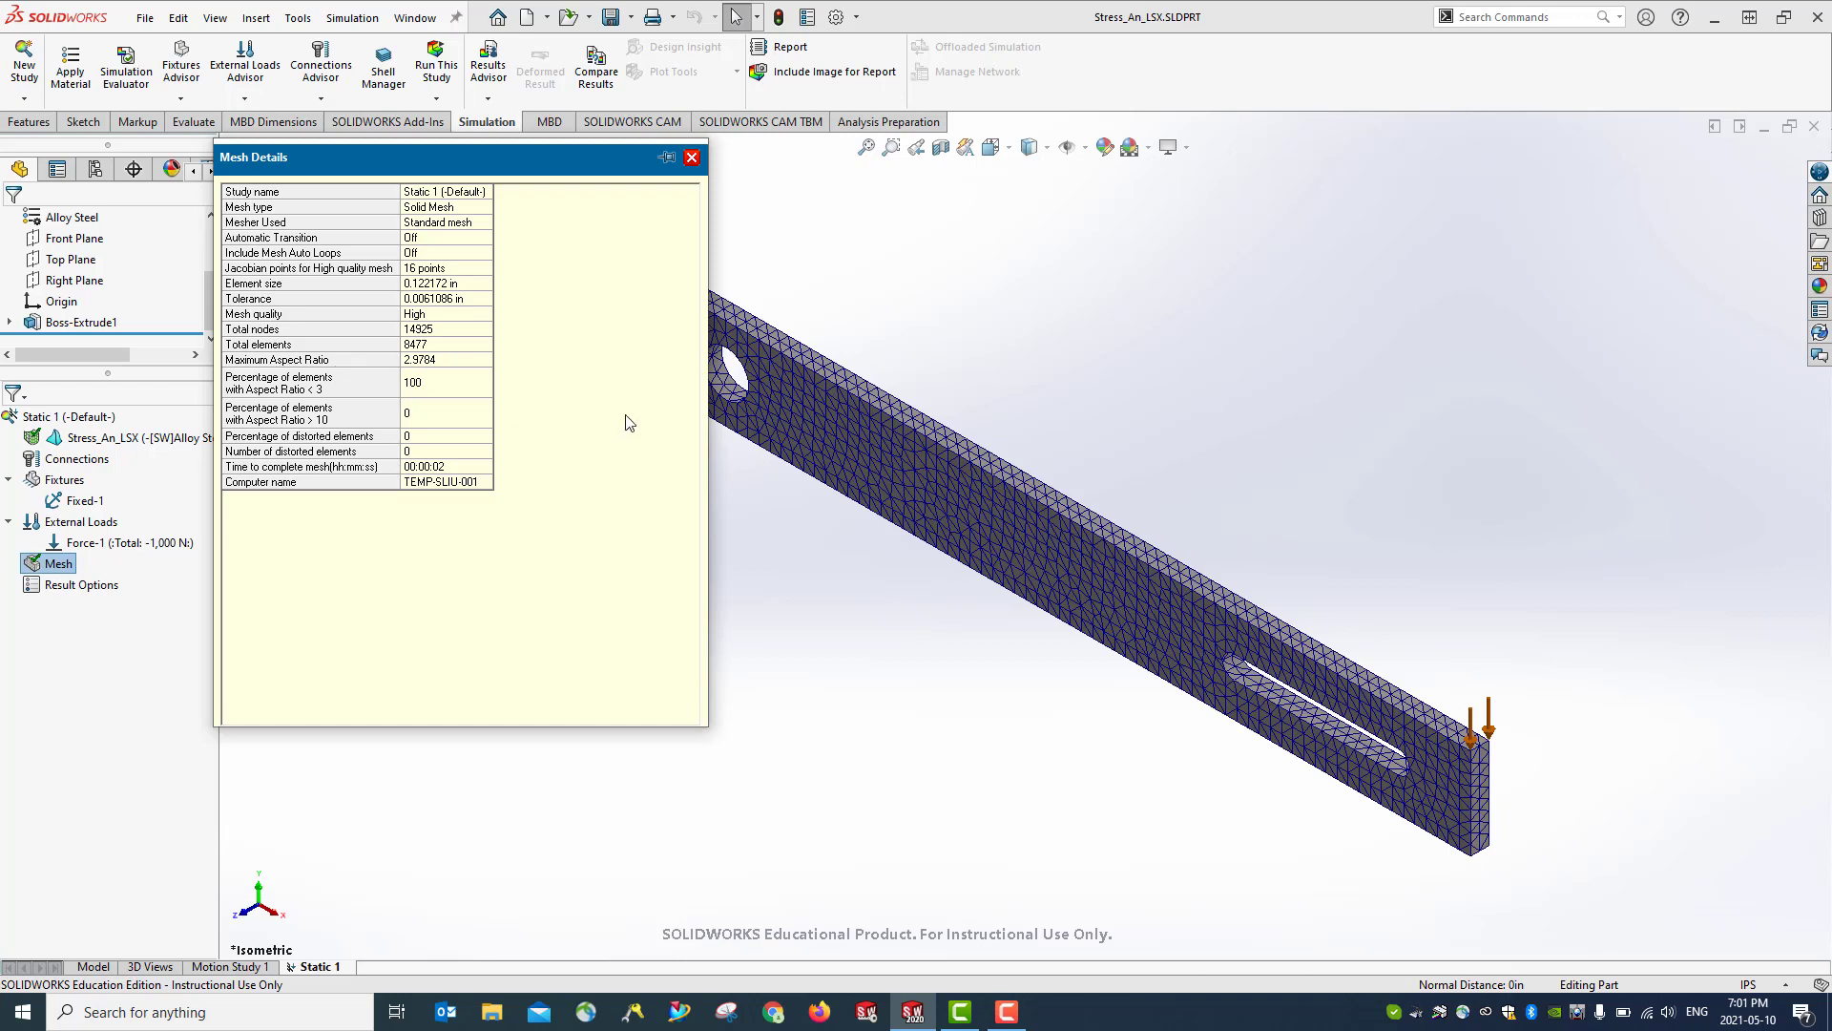
pyautogui.click(691, 156)
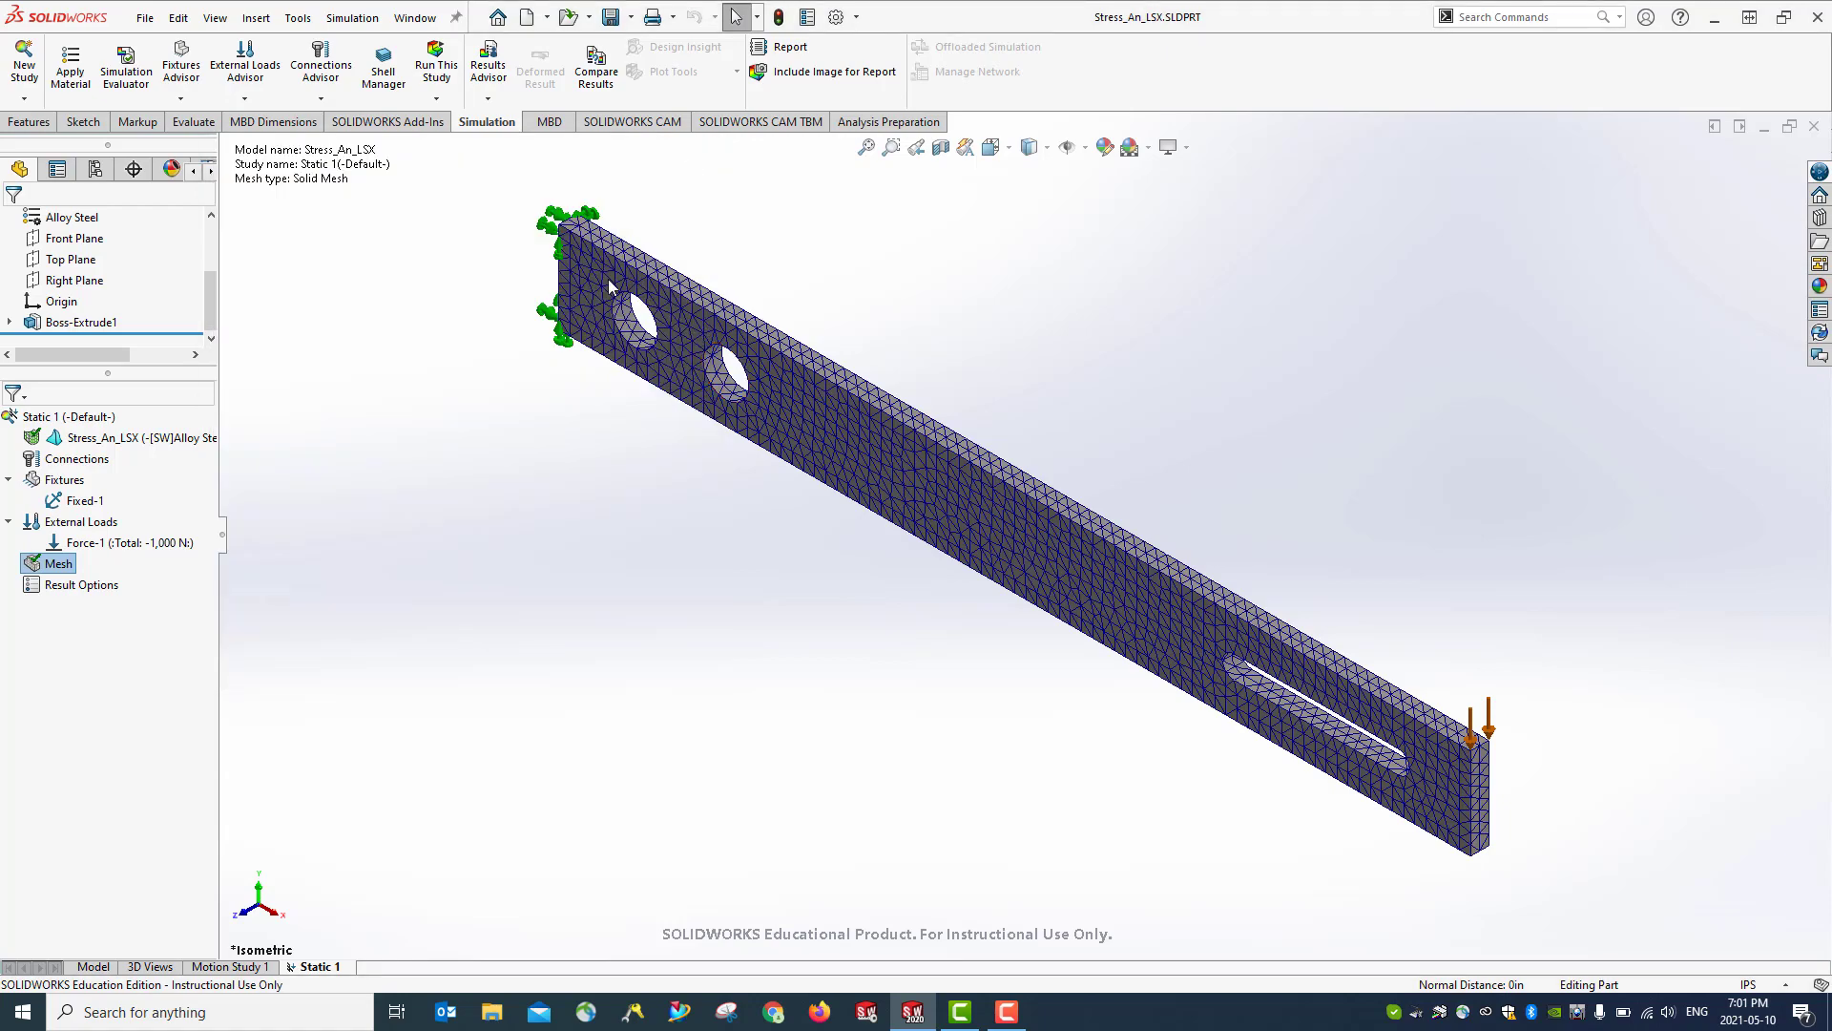
# Hide the mesh so the bar displays as a plain solid
pyautogui.moveTo(653, 459)
pyautogui.mouseDown(button='middle')
pyautogui.moveTo(611, 495)
pyautogui.moveTo(515, 495)
pyautogui.moveTo(663, 478)
pyautogui.mouseUp(button='middle')
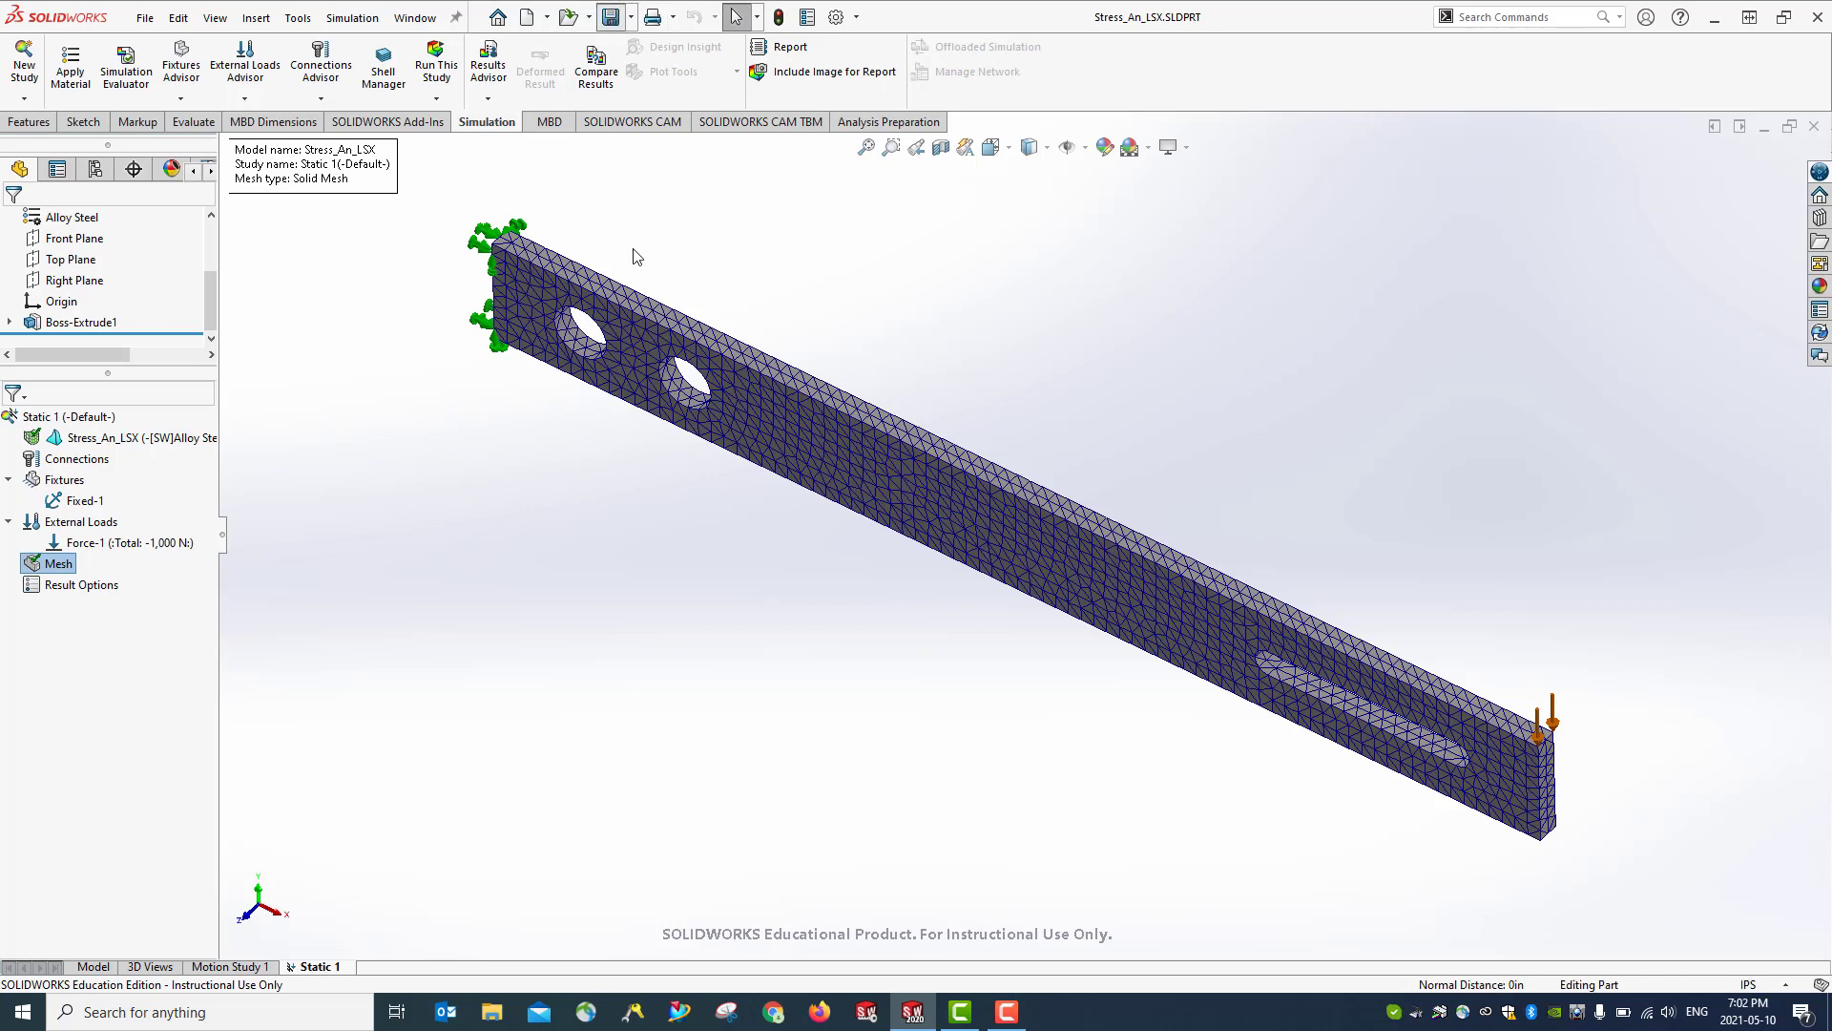
pyautogui.rightClick(48, 567)
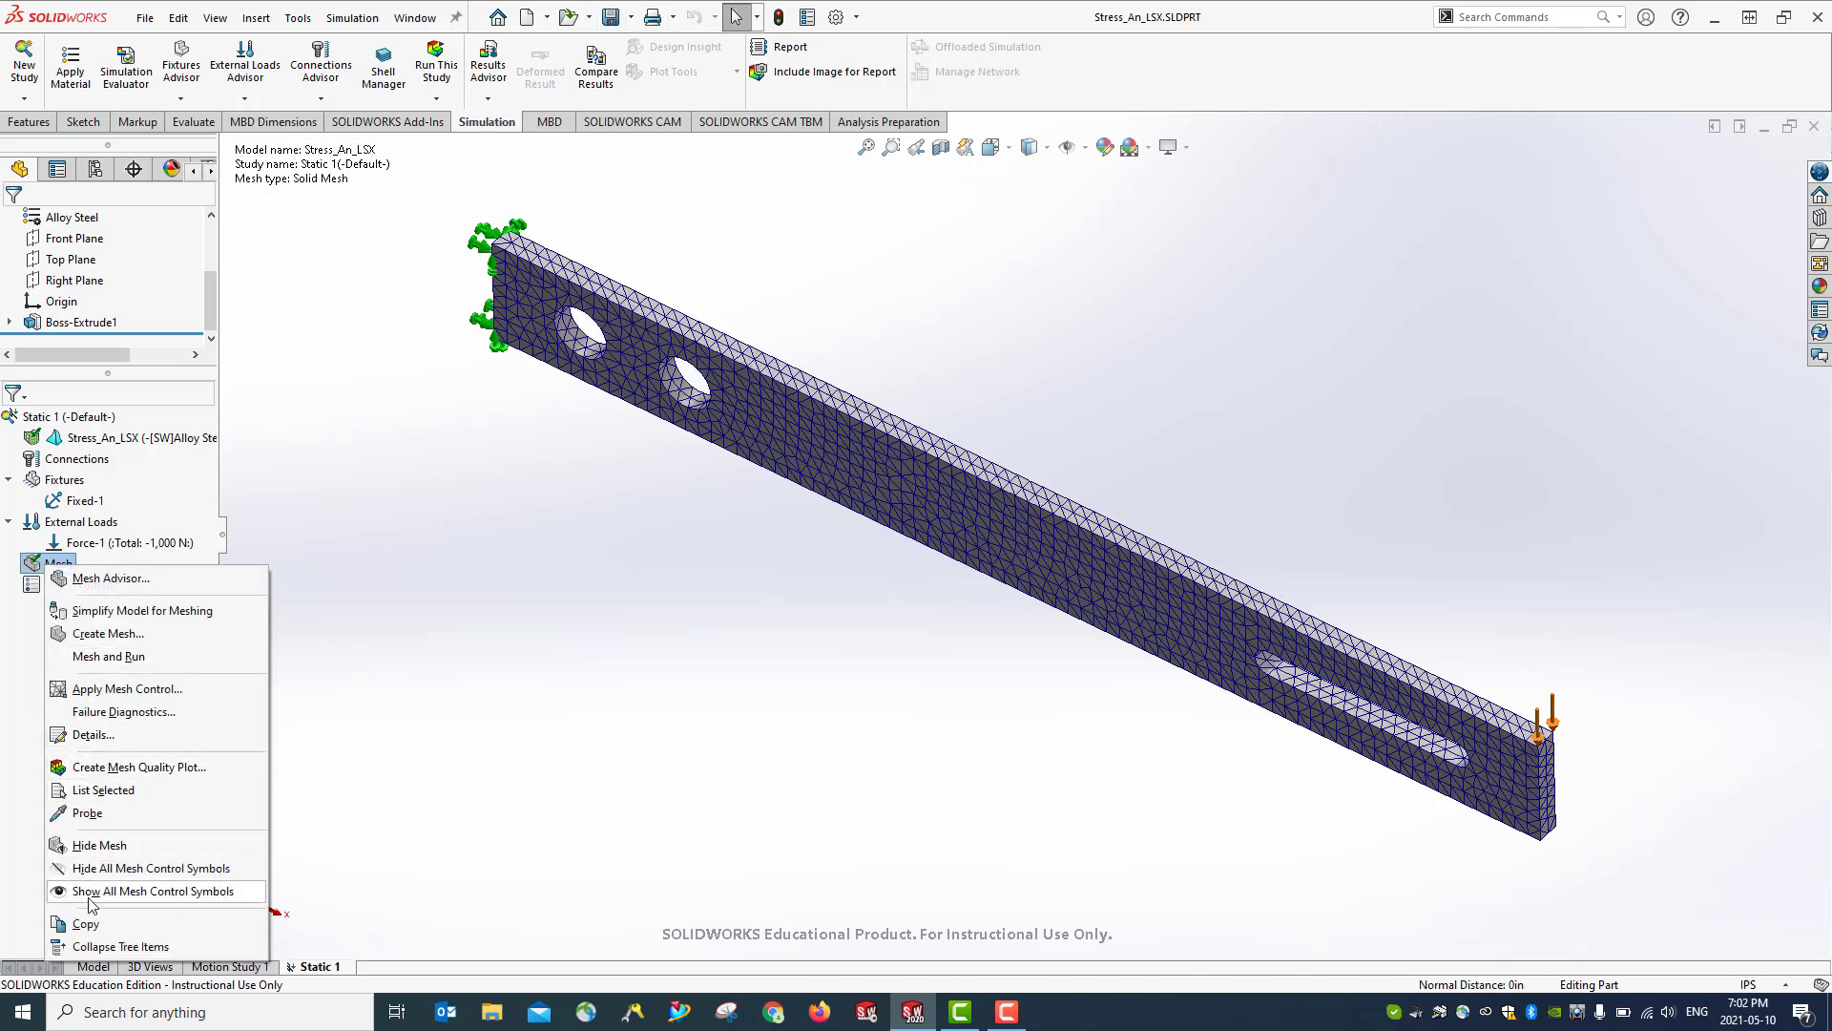
pyautogui.click(112, 846)
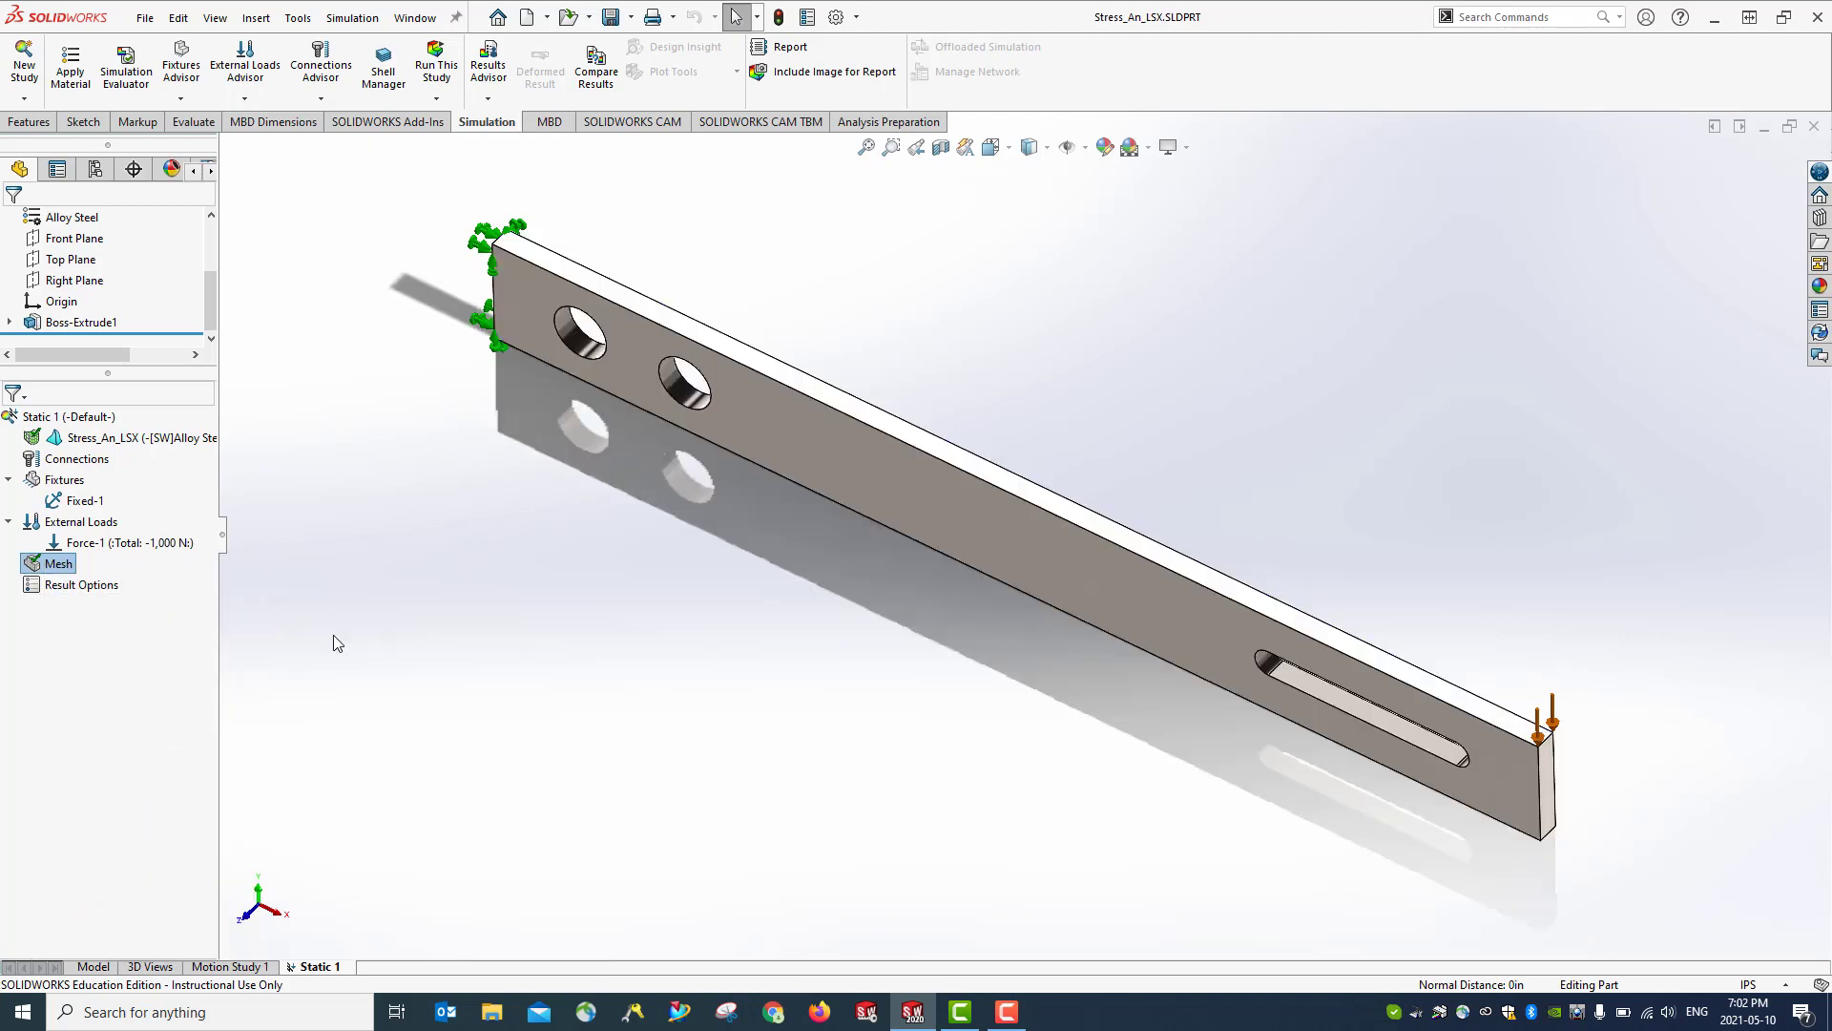
# Run the static study and view the deformed von Mises stress plot from the front
pyautogui.click(440, 73)
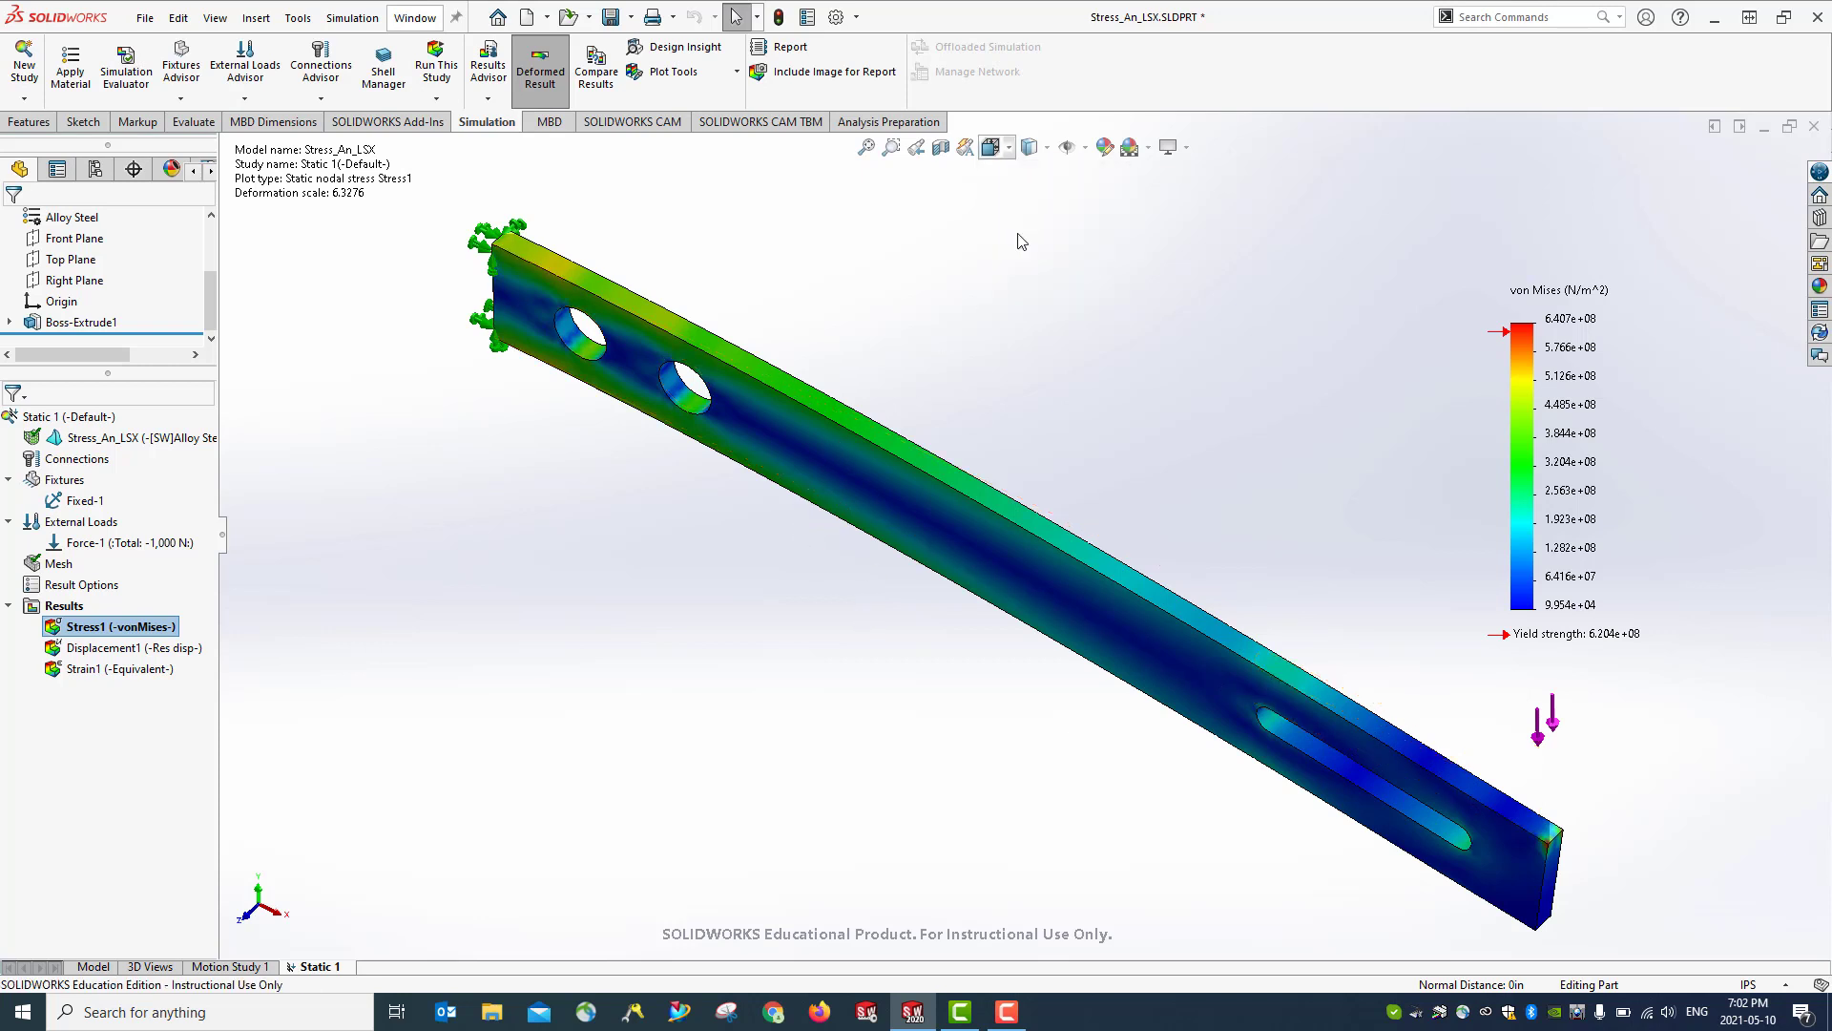
pyautogui.hotkey('ctrl', '1')
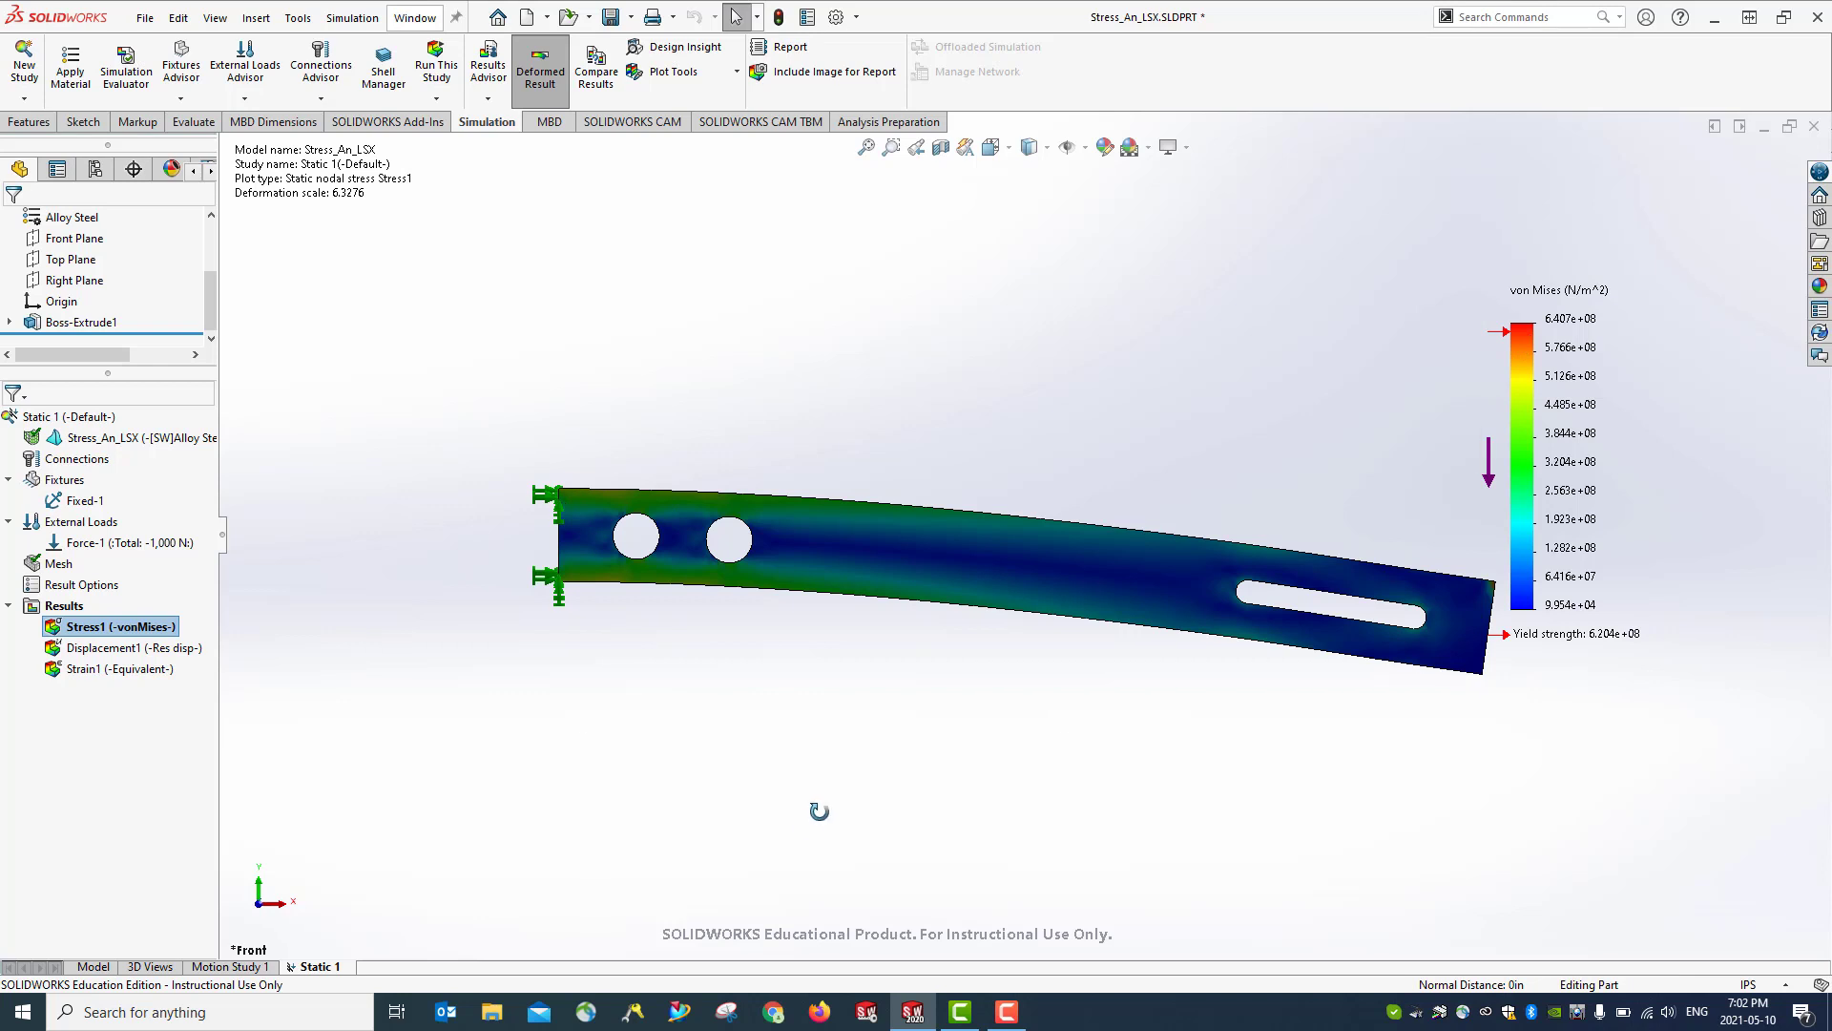
# Examine the von Mises stress distribution at the loaded corner, along the bent bar and around the holes near the fixed end
pyautogui.hotkey('ctrl', '8')
pyautogui.scroll(-8, 1440, 668)
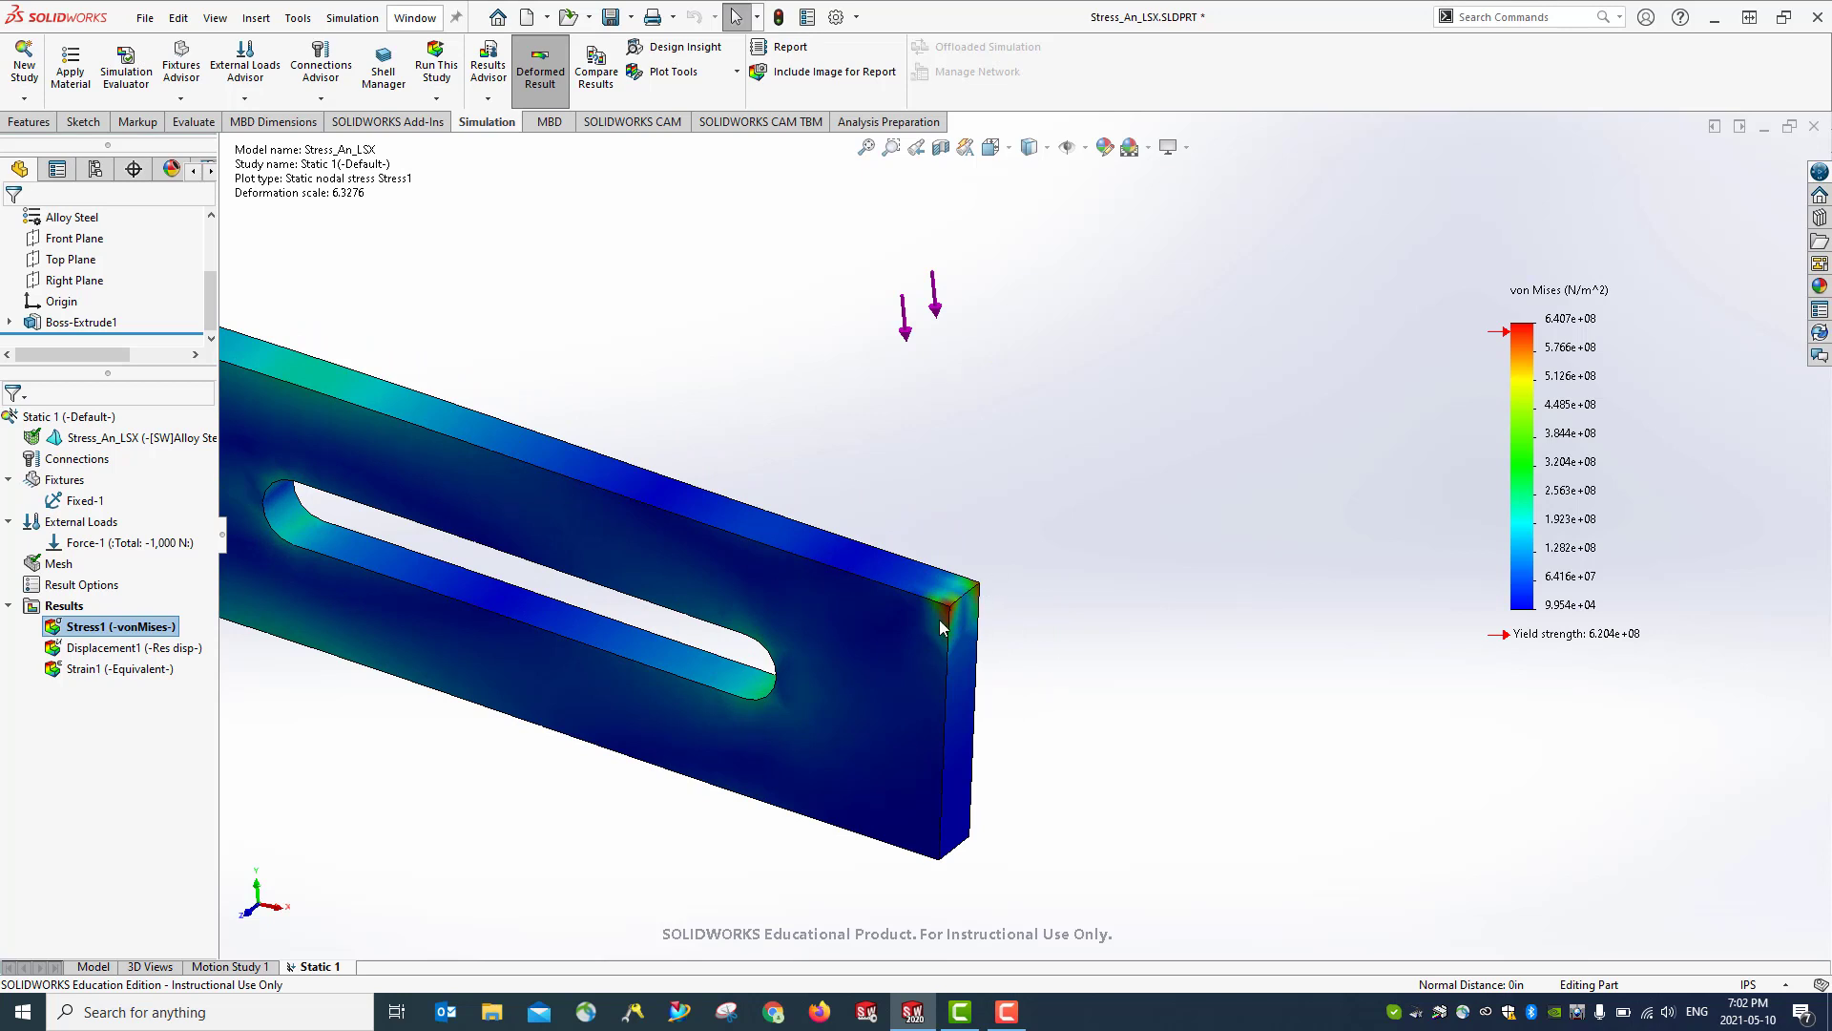
pyautogui.scroll(5, 1064, 681)
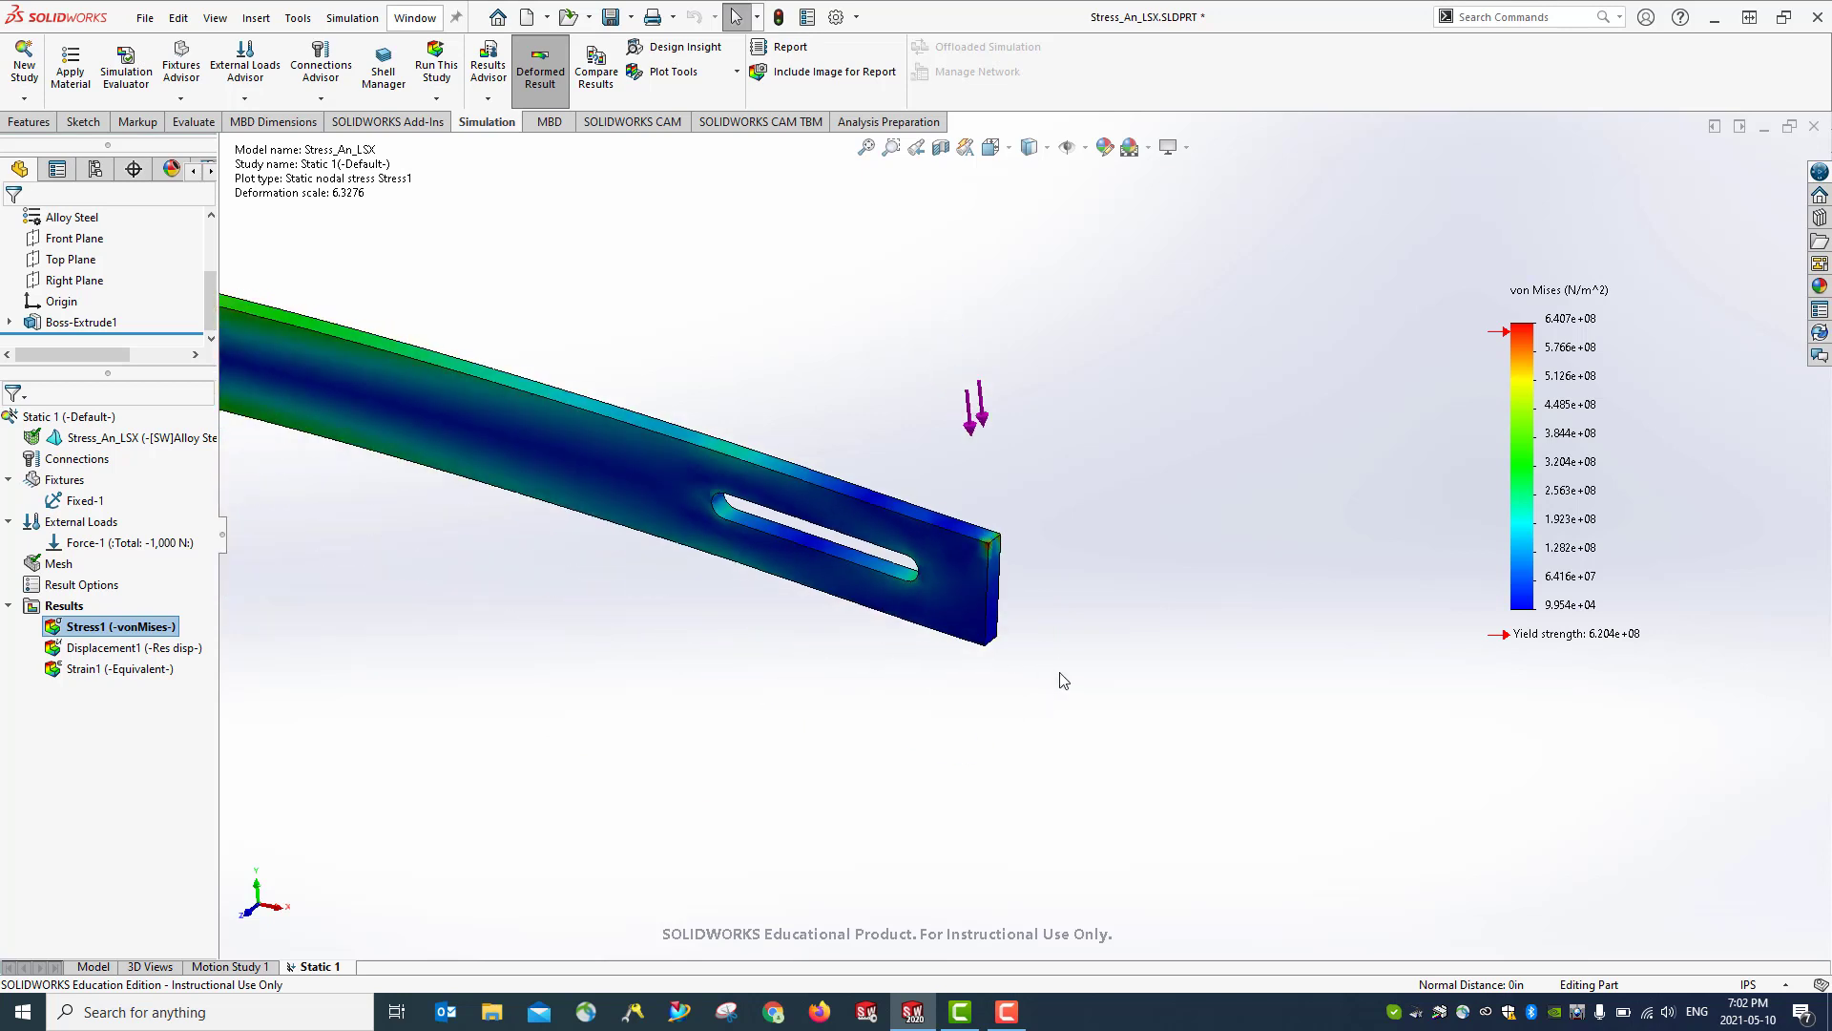
pyautogui.scroll(5, 1064, 681)
pyautogui.scroll(-2, 493, 442)
pyautogui.scroll(2, 687, 429)
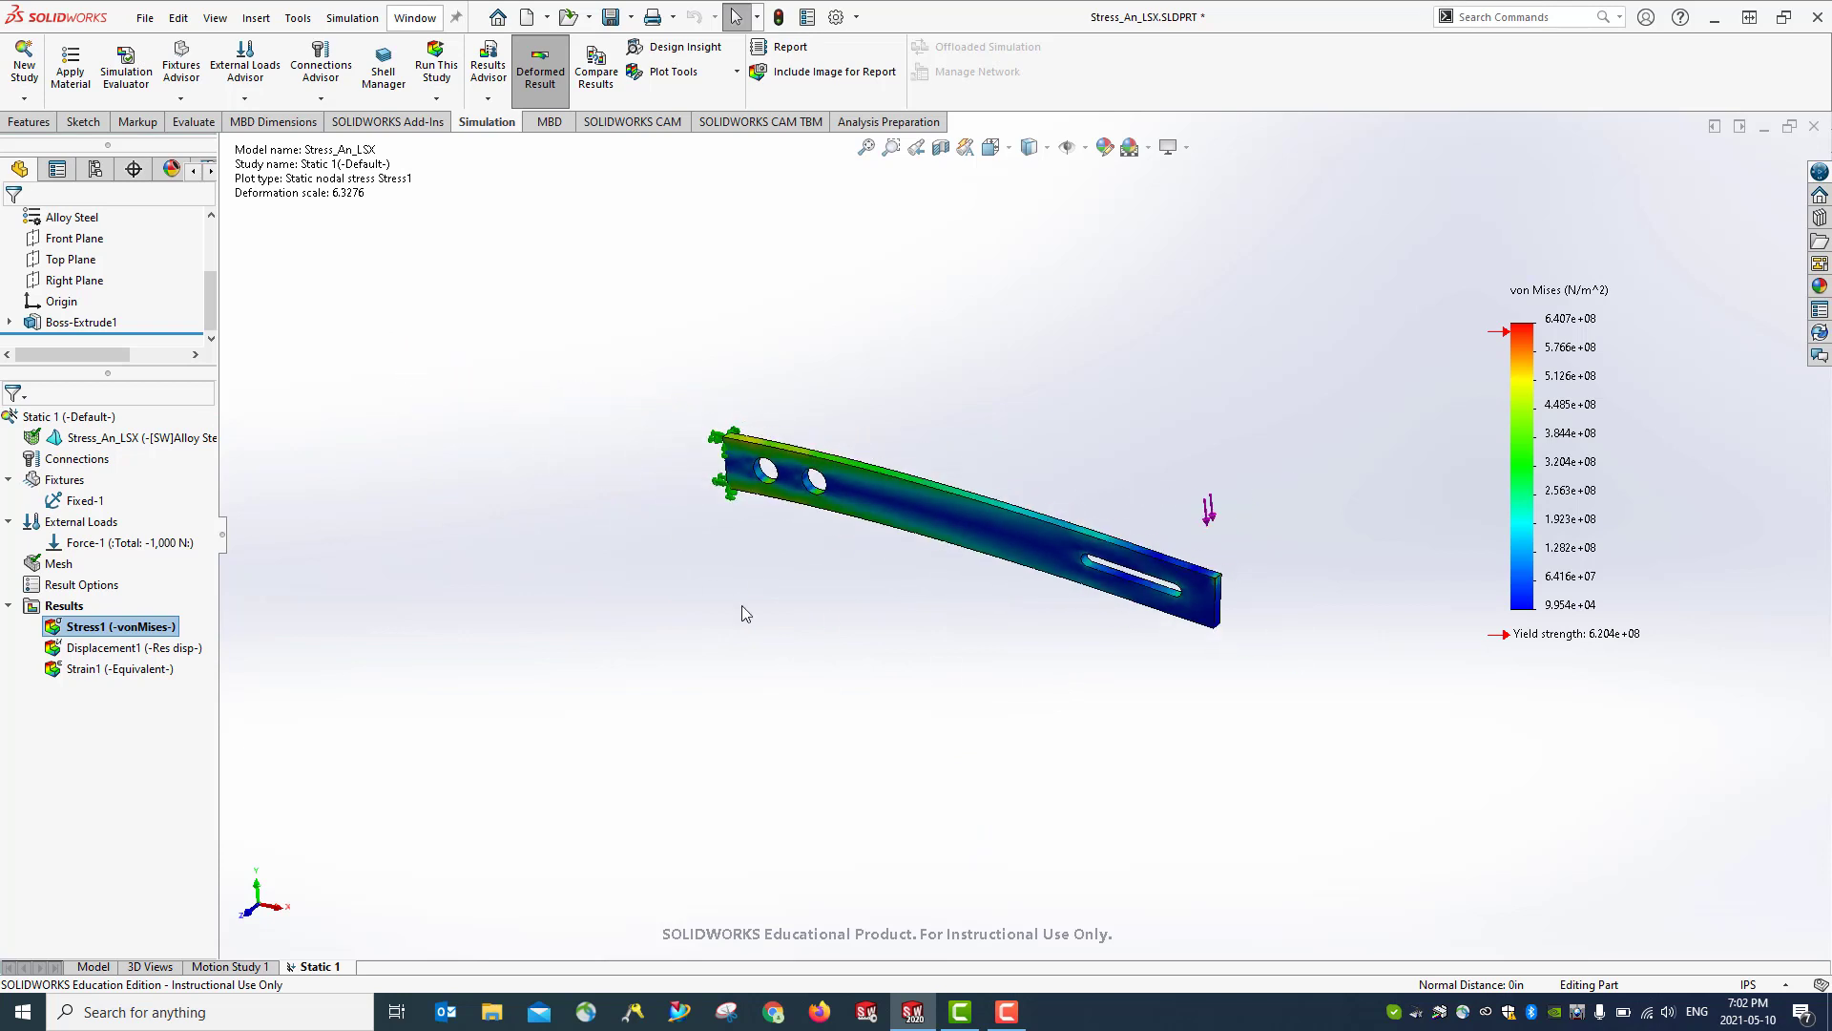
pyautogui.moveTo(742, 605); pyautogui.dragTo(754, 504, button='middle')
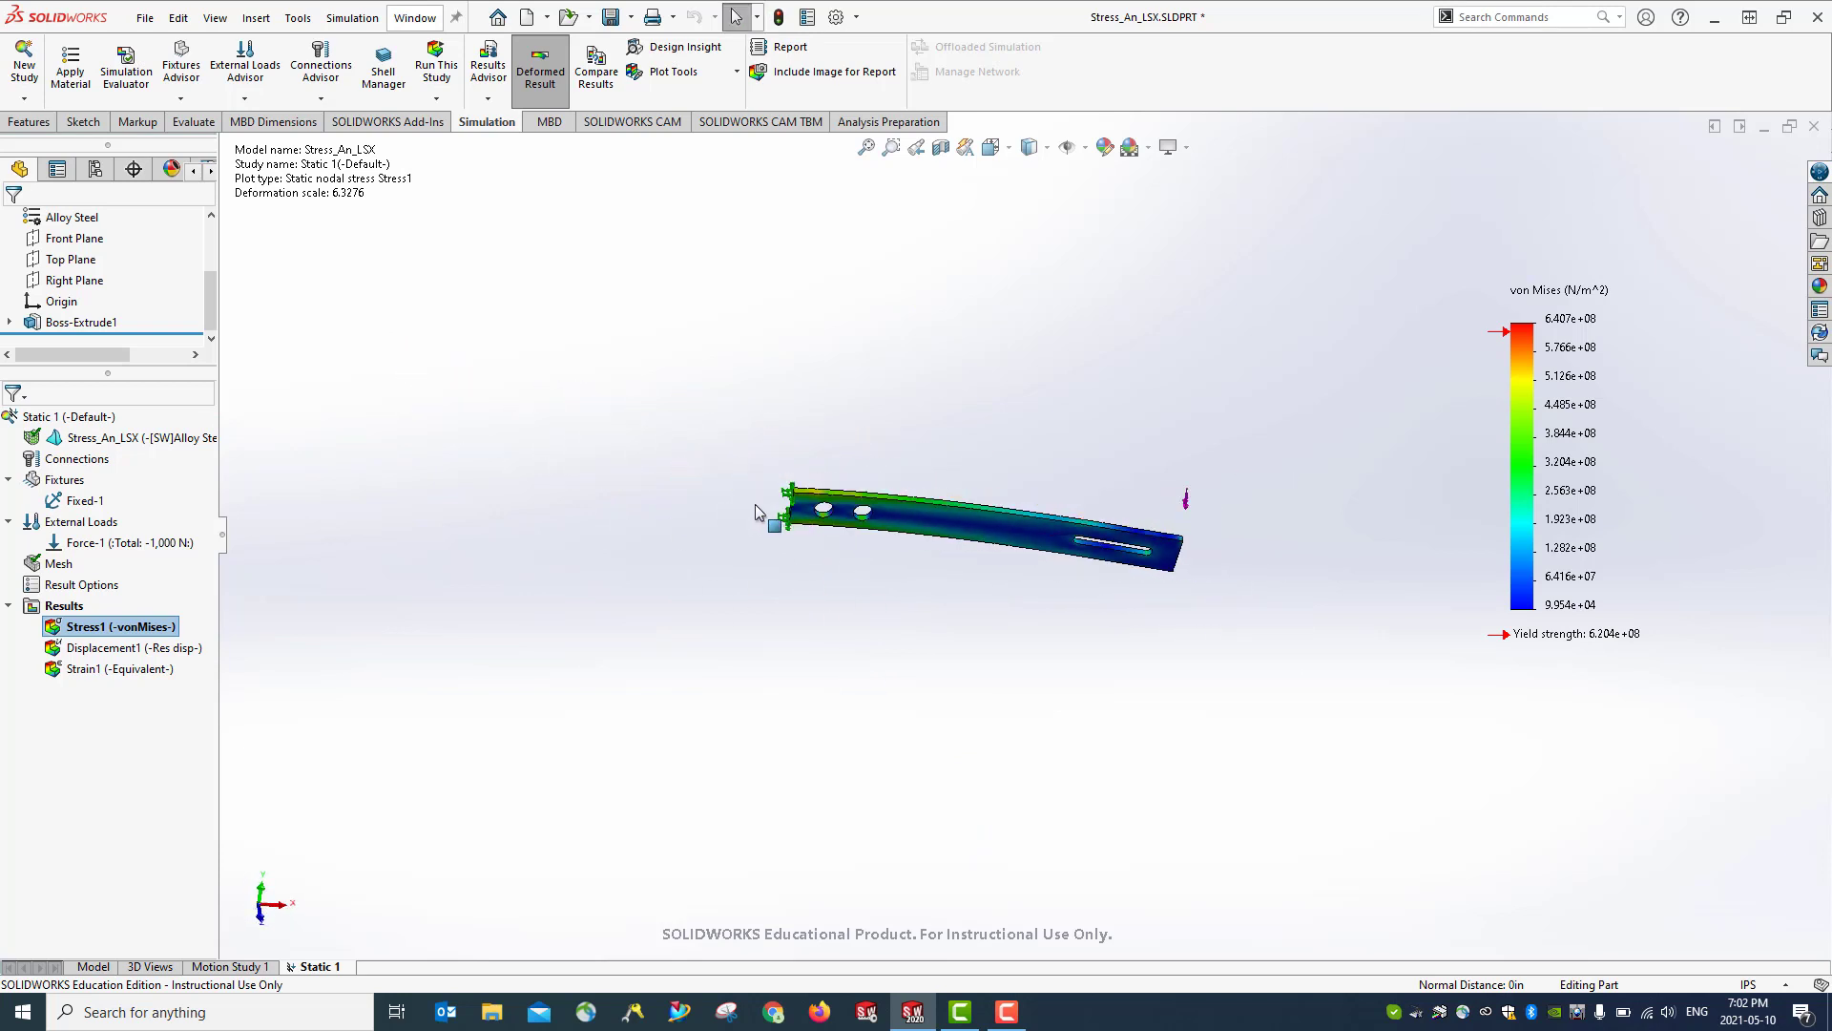
pyautogui.scroll(-6, 818, 485)
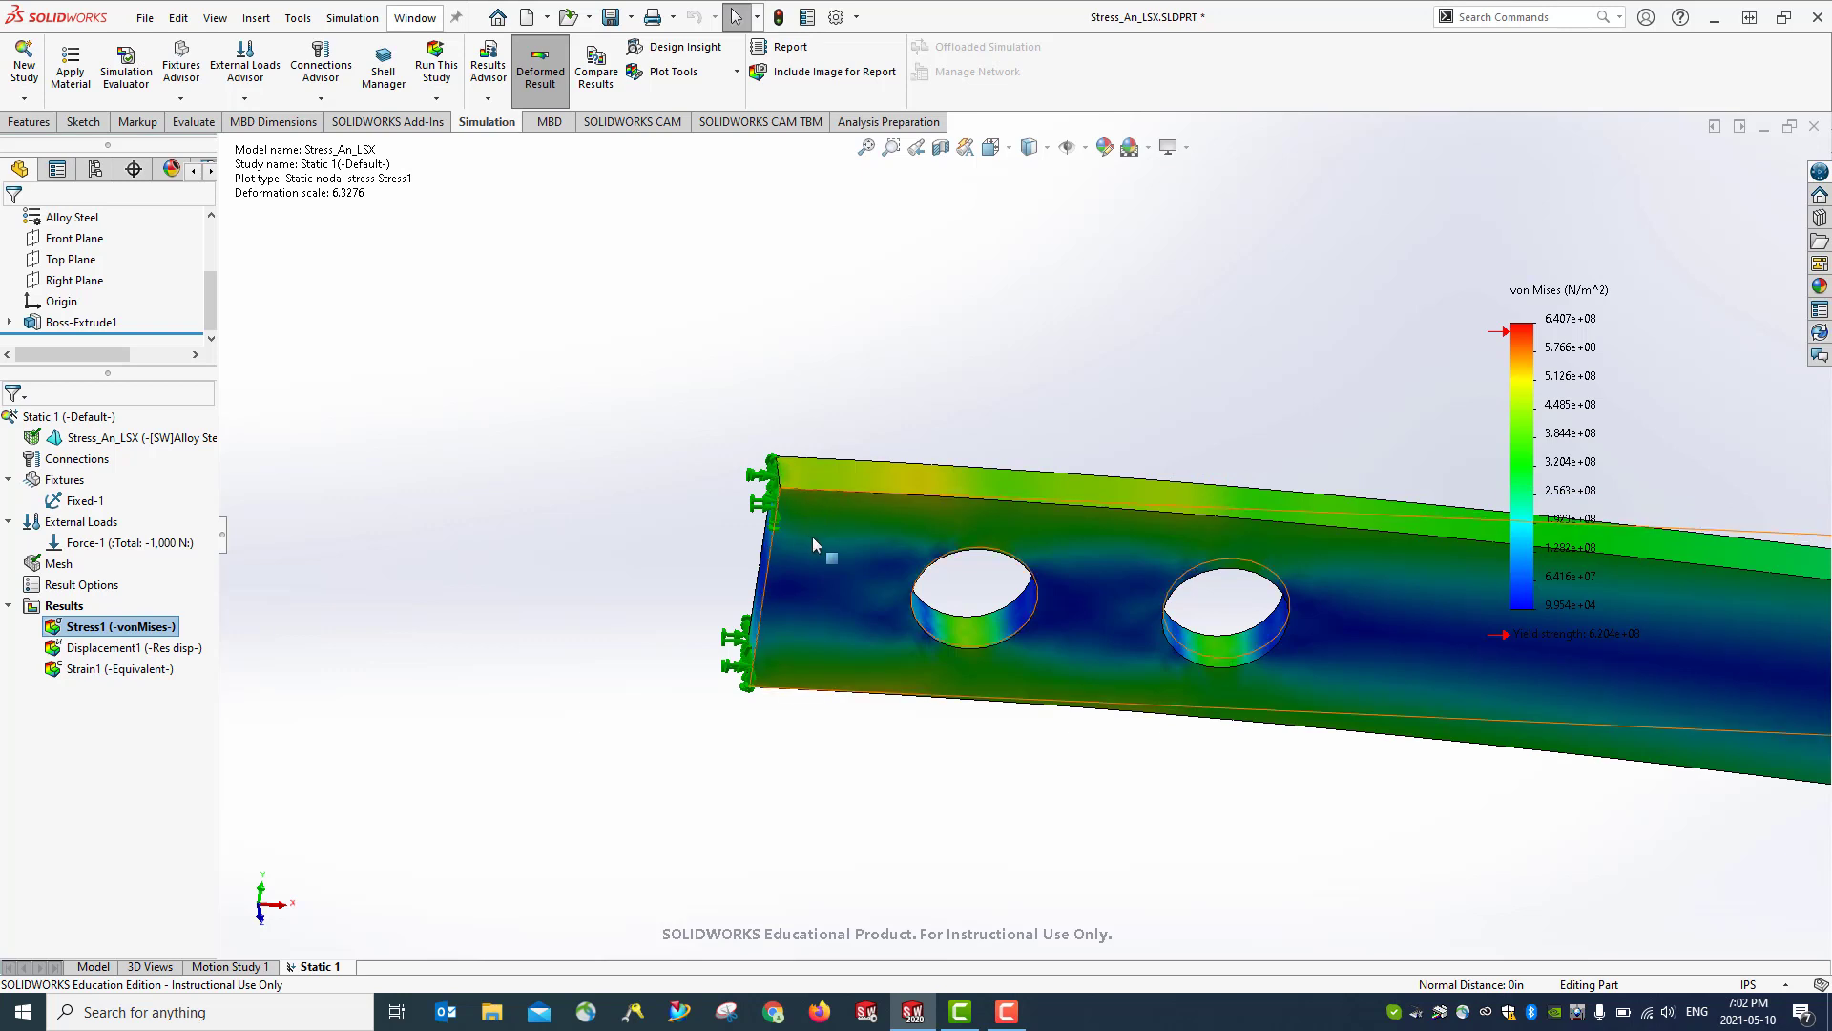
# Display the resultant displacement plot and view the whole bar in isometric orientation
pyautogui.doubleClick(86, 648)
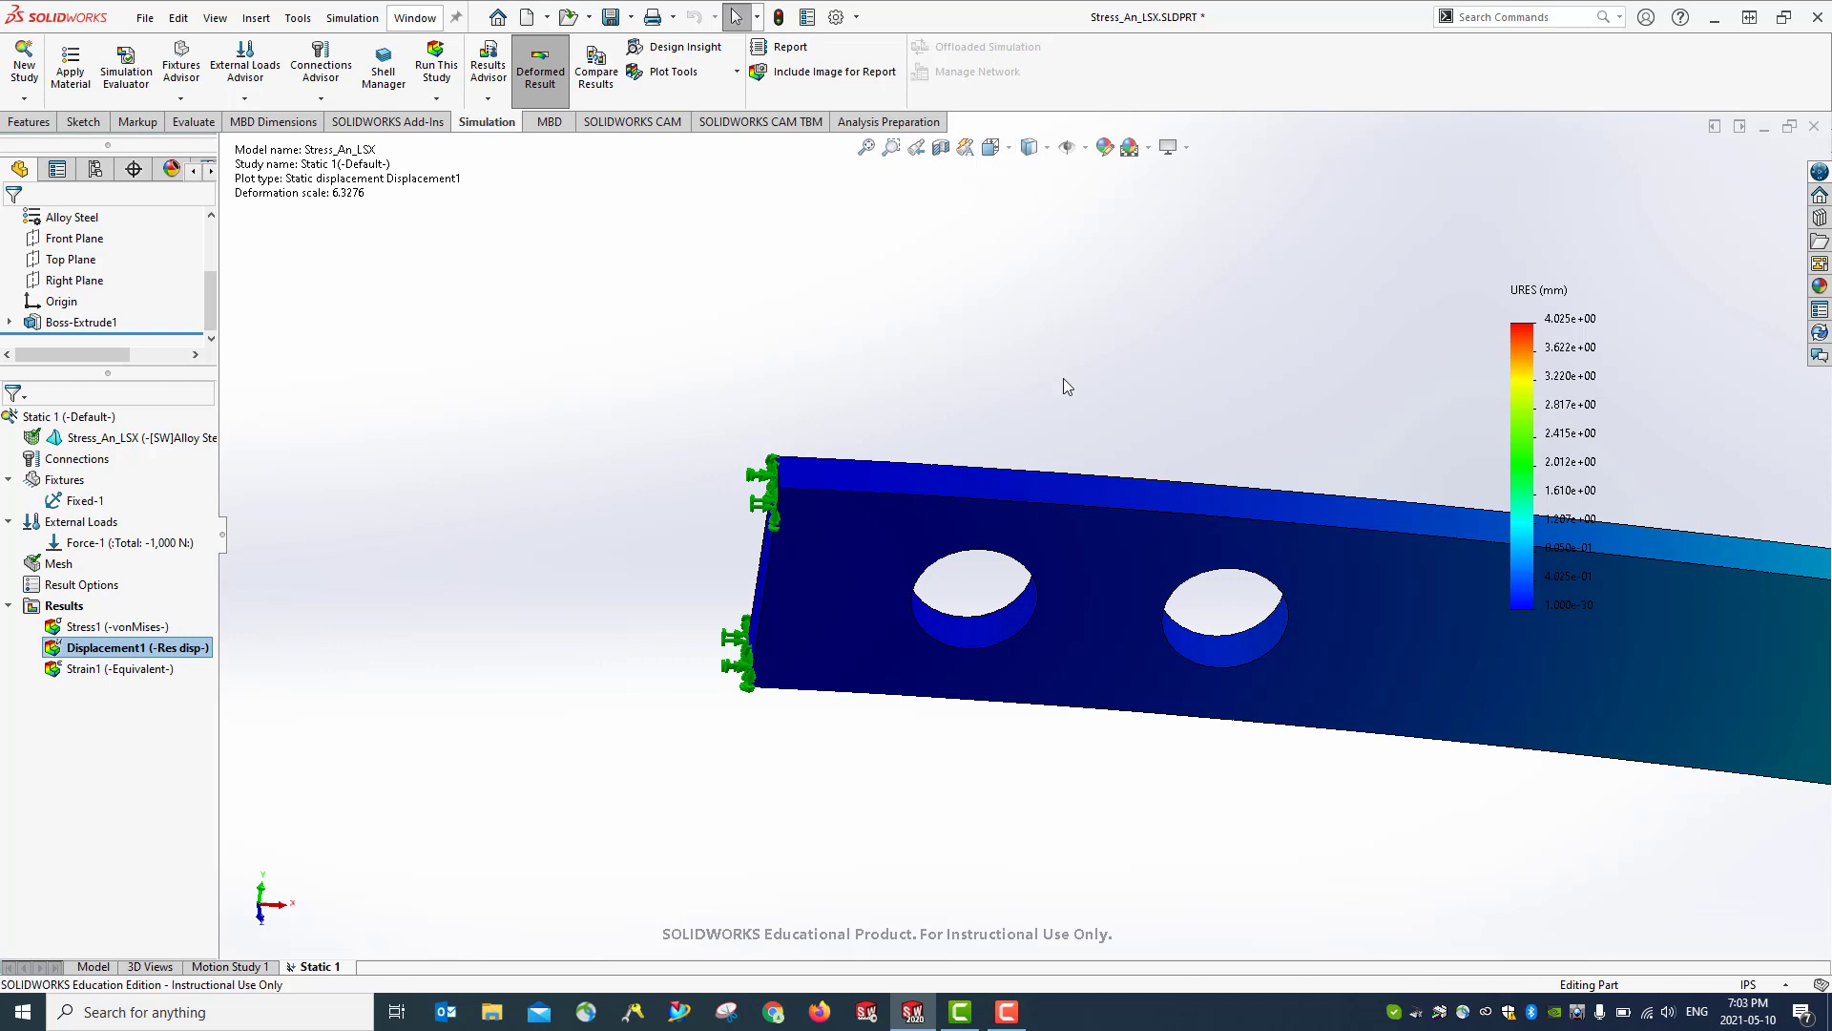
pyautogui.hotkey('ctrl', '7')
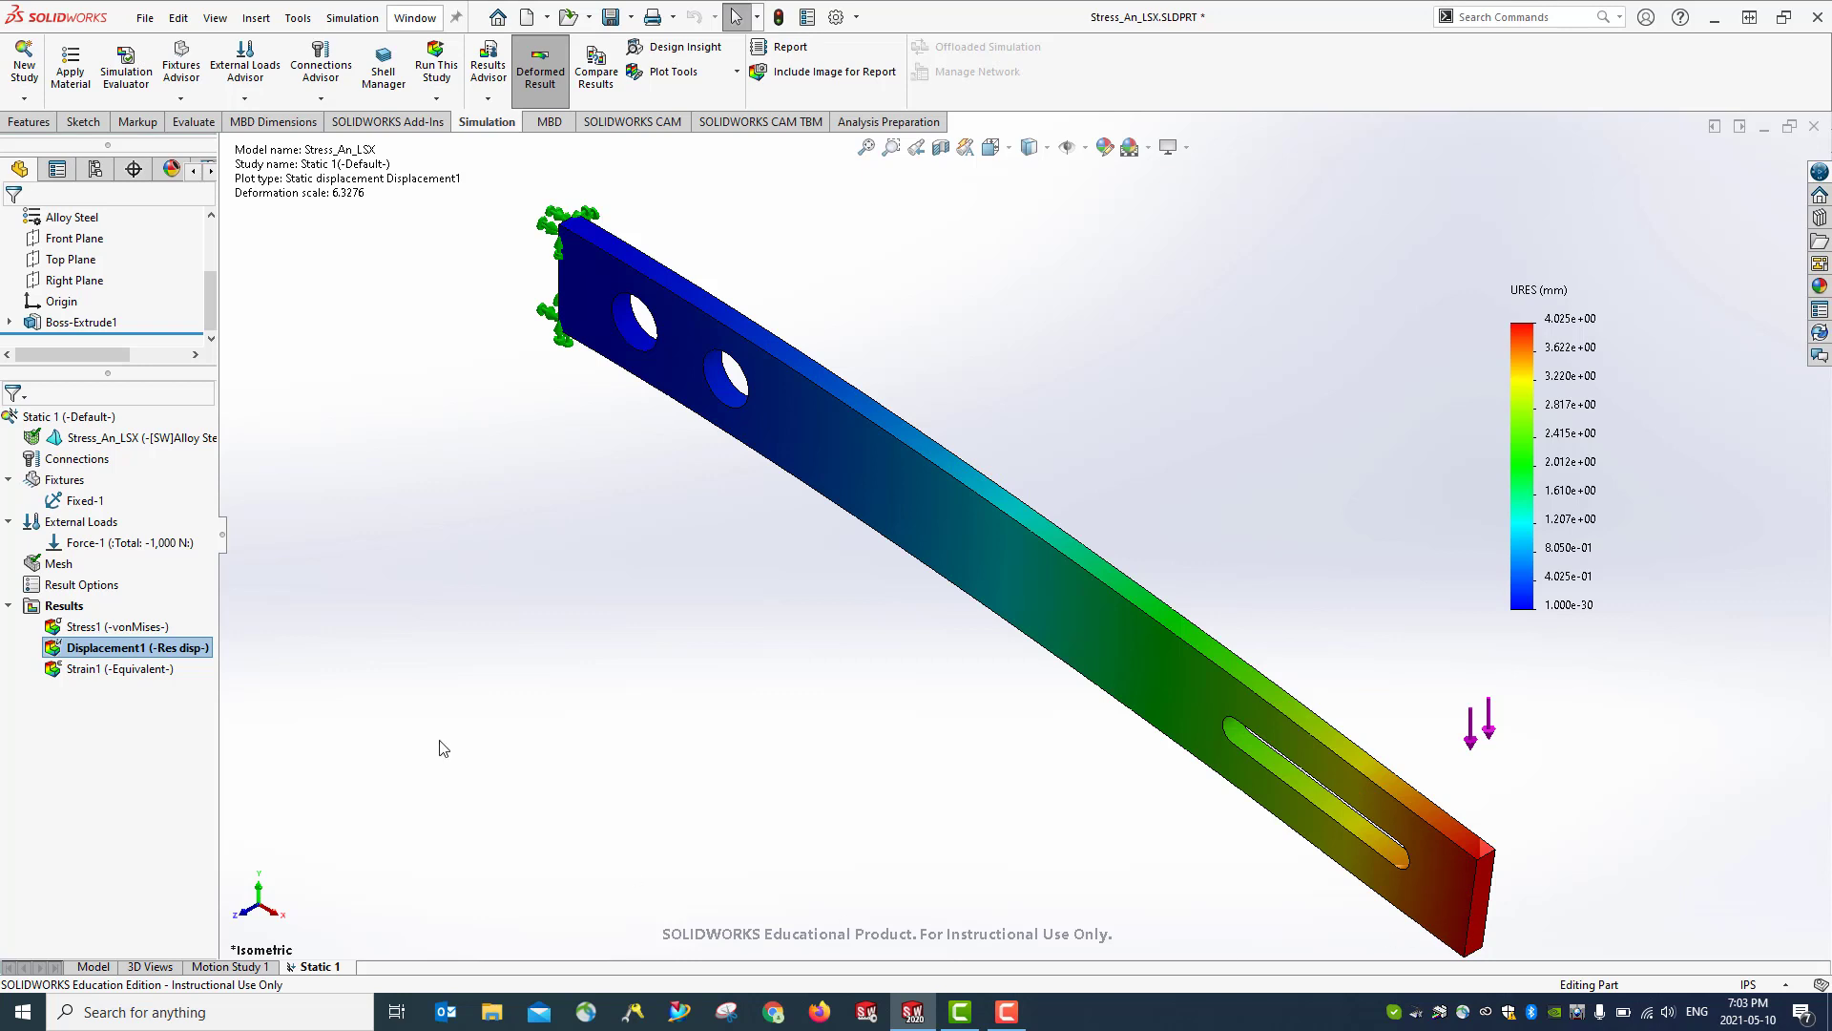
pyautogui.press('z')
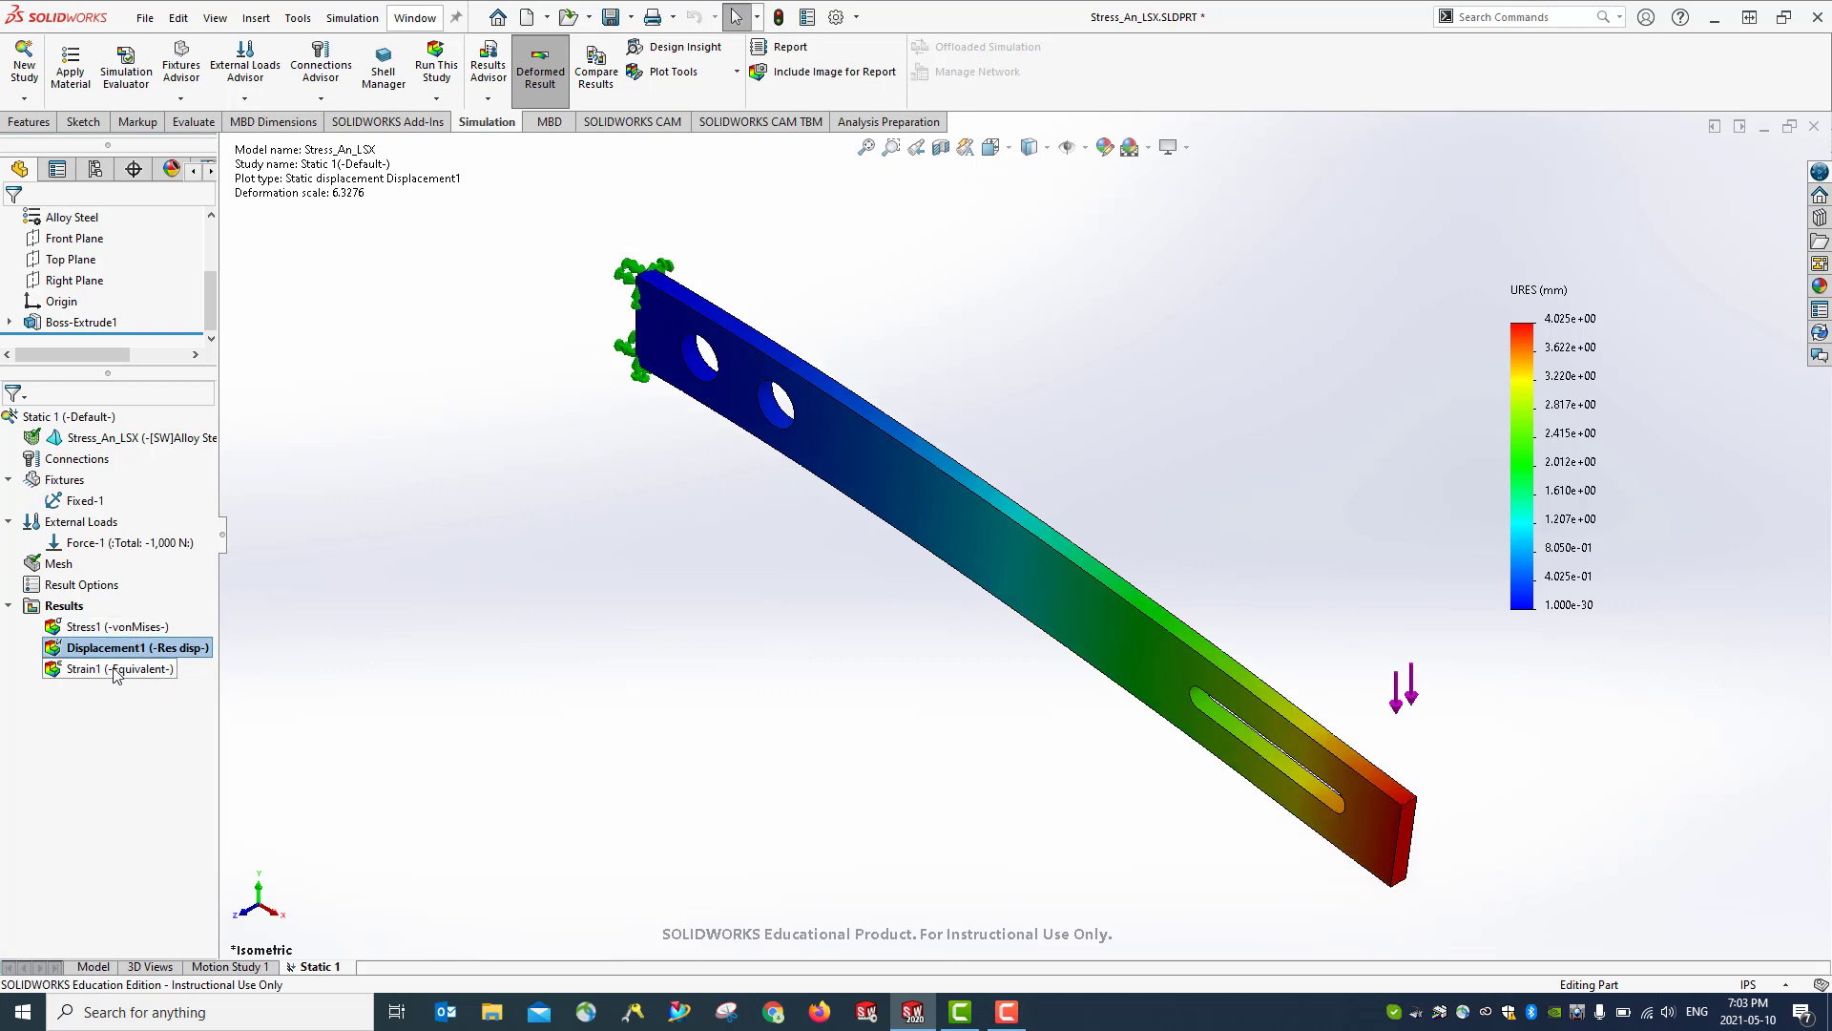
# Display the equivalent strain plot and examine the strain around the slot and the loaded corner
pyautogui.doubleClick(116, 669)
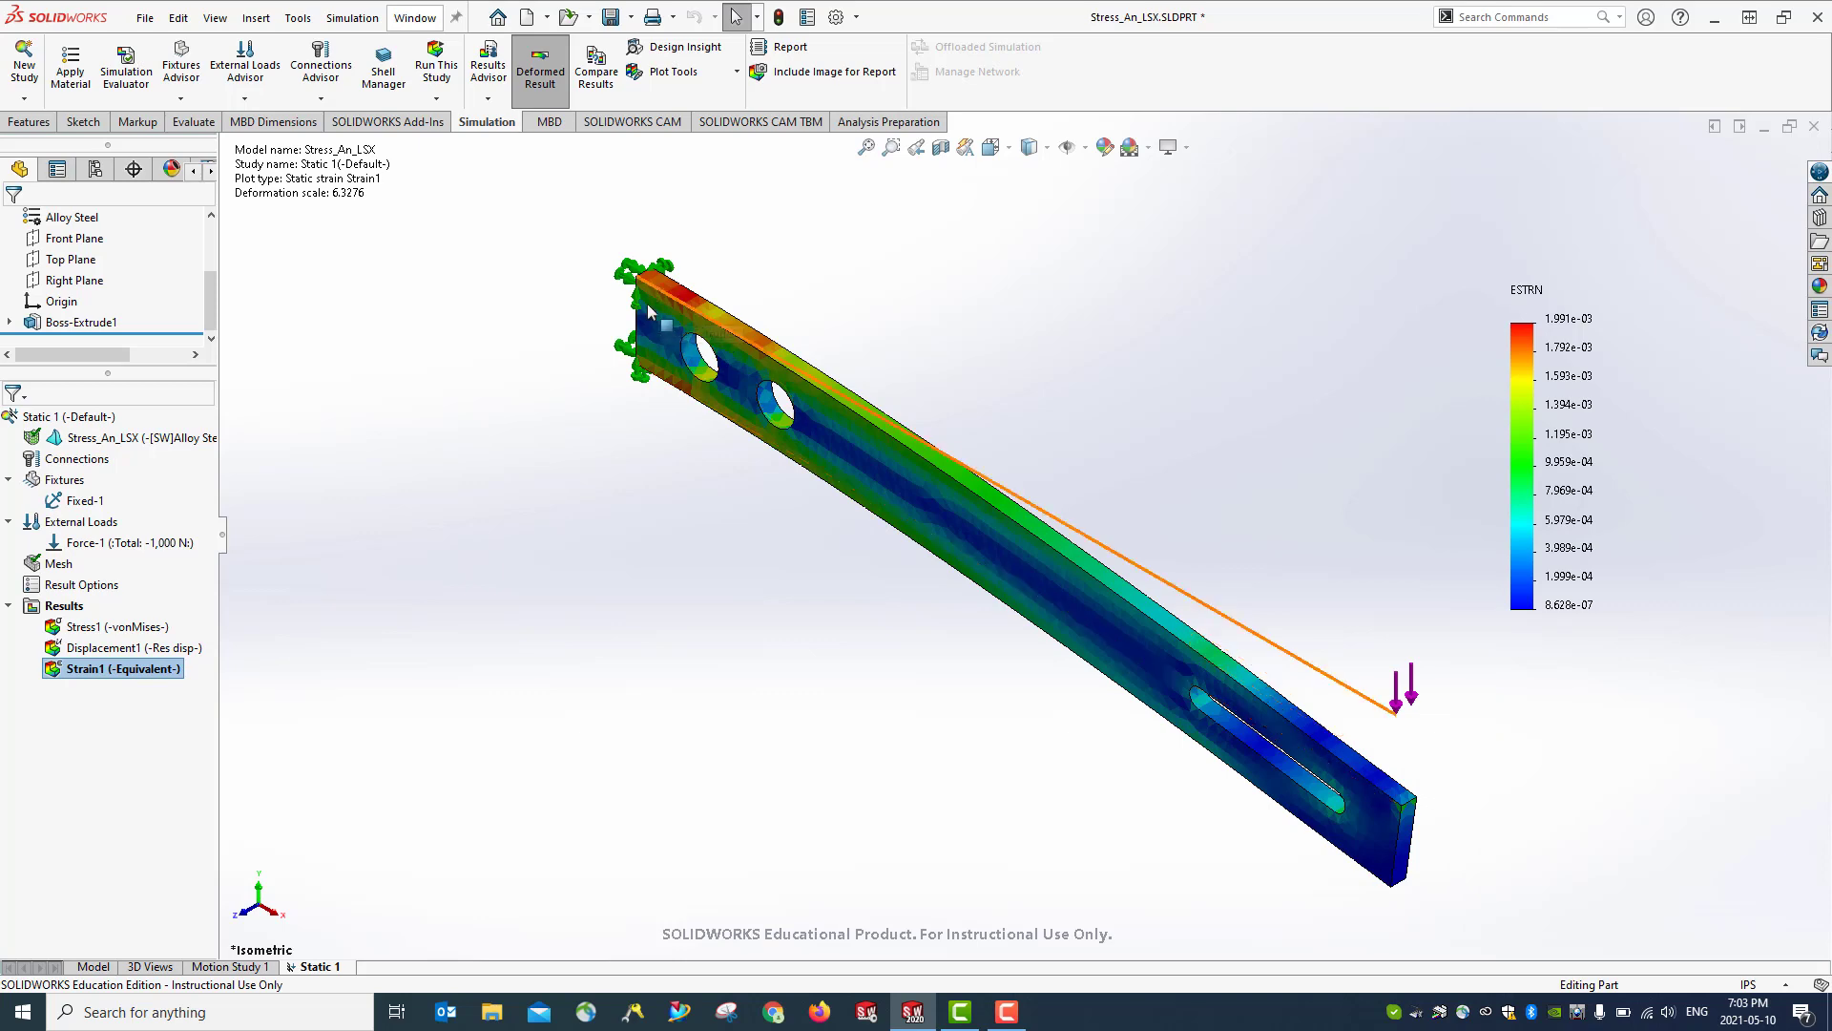
pyautogui.press('z')
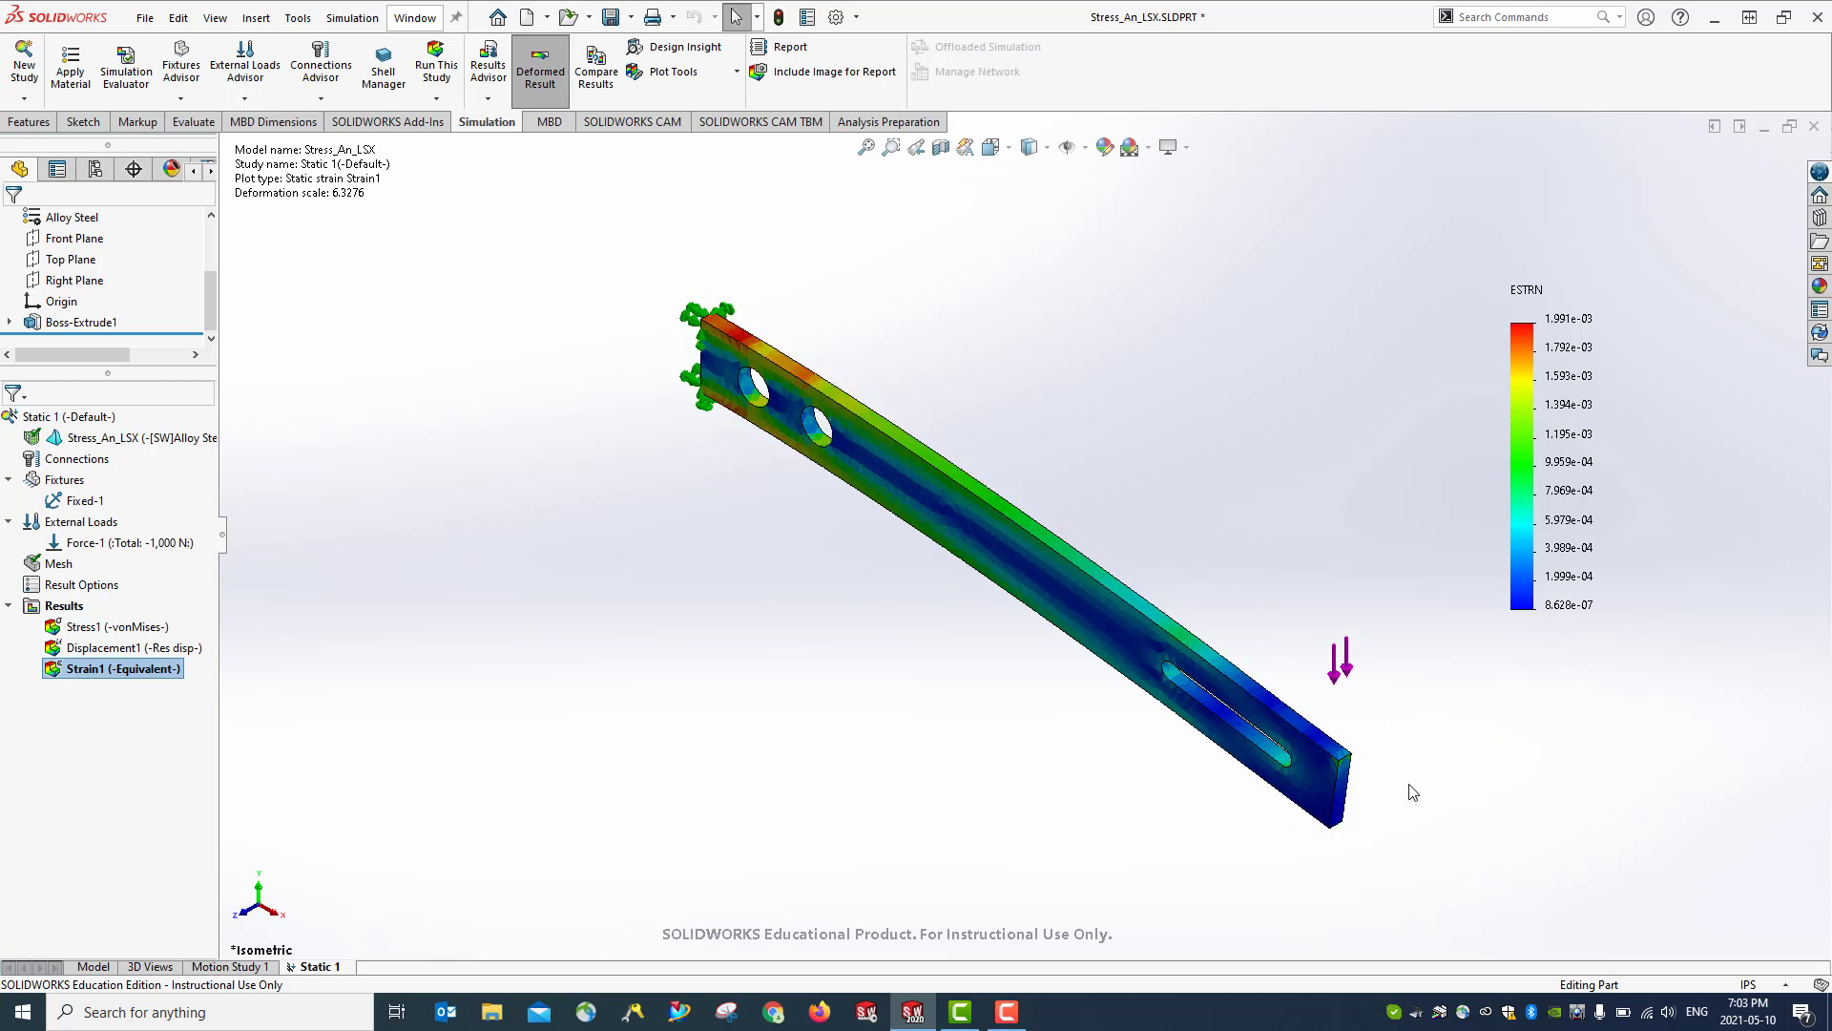
pyautogui.scroll(-10, 1214, 666)
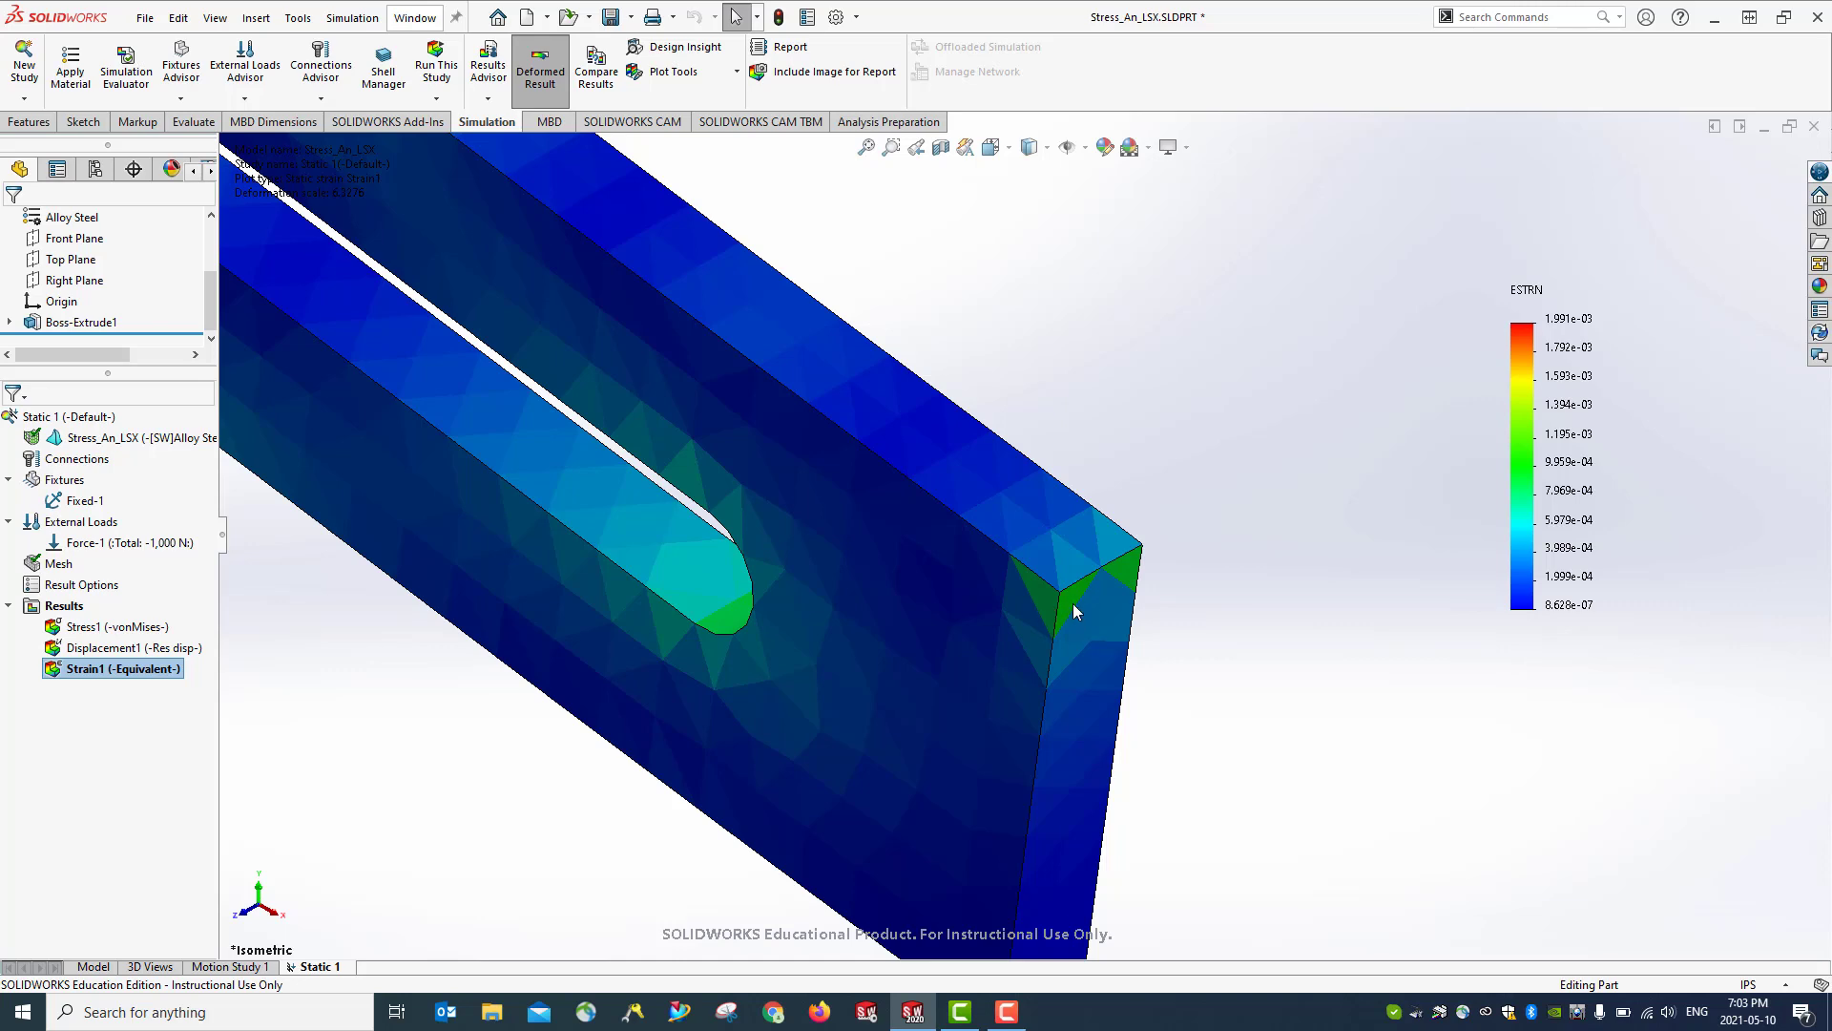
pyautogui.scroll(-3, 1178, 676)
pyautogui.scroll(5, 1015, 645)
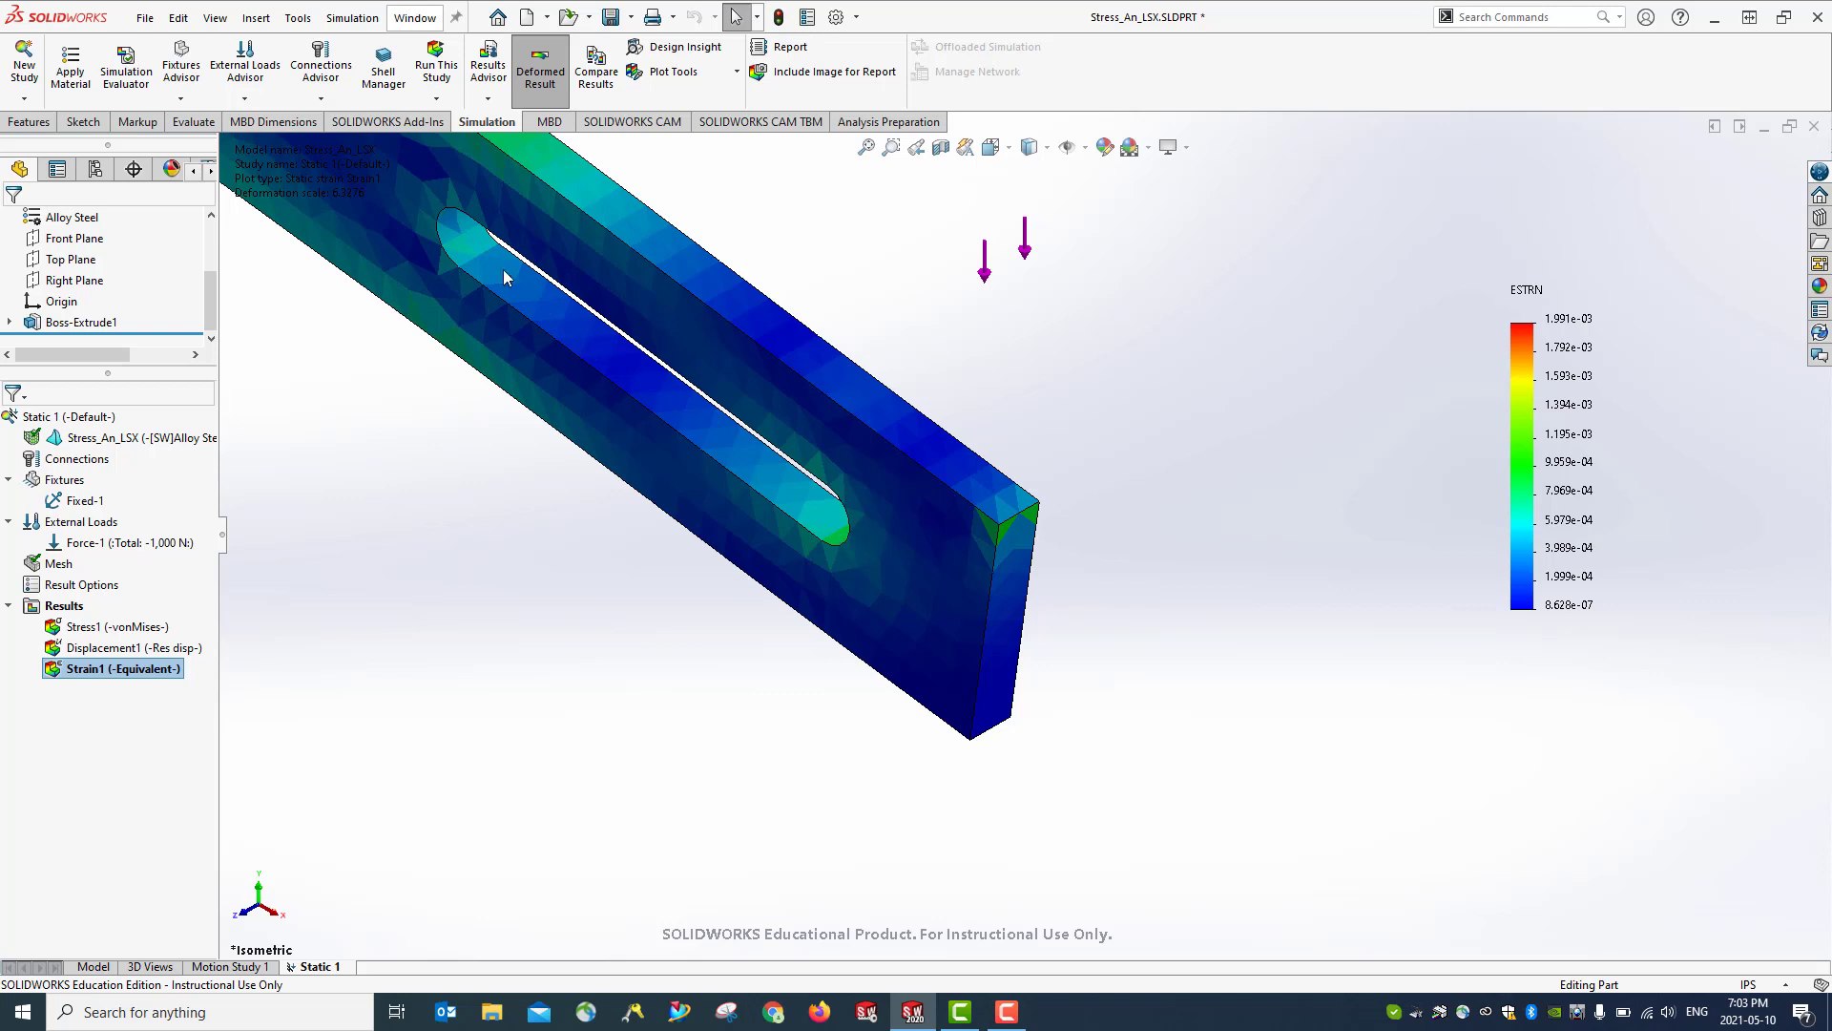
pyautogui.scroll(-3, 868, 547)
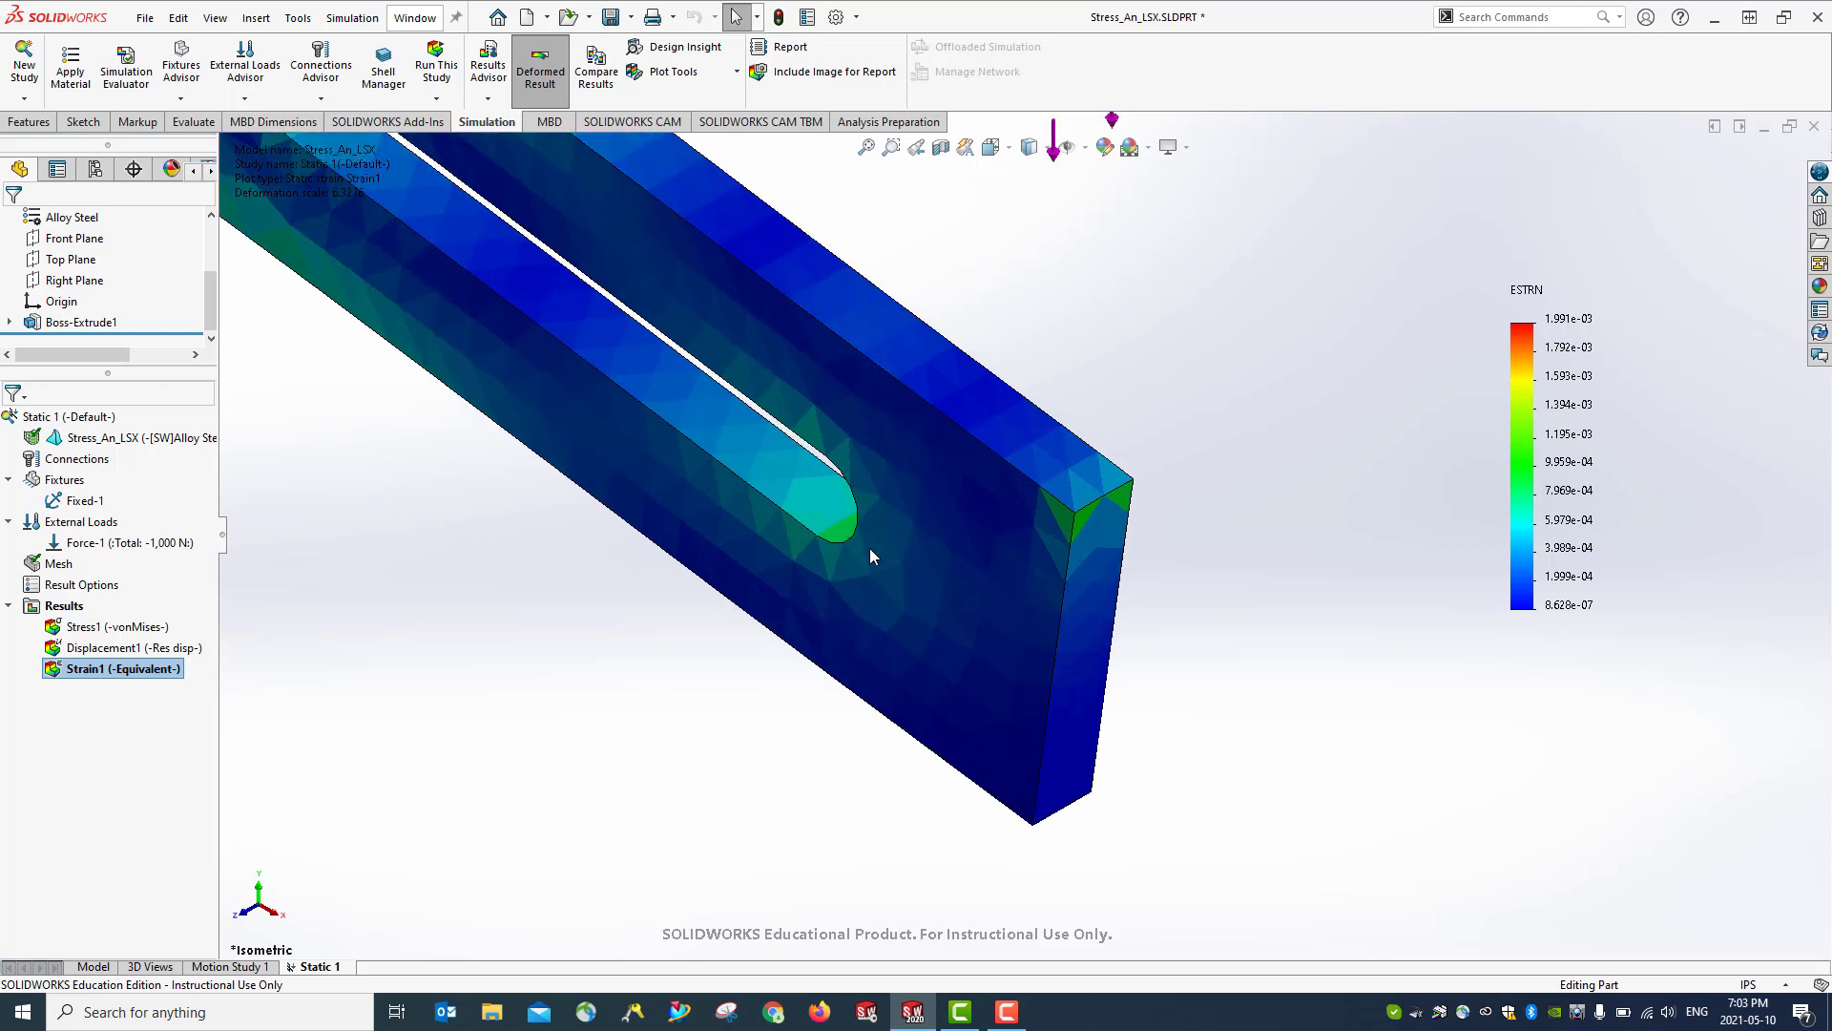
pyautogui.scroll(5, 869, 548)
pyautogui.scroll(5, 870, 509)
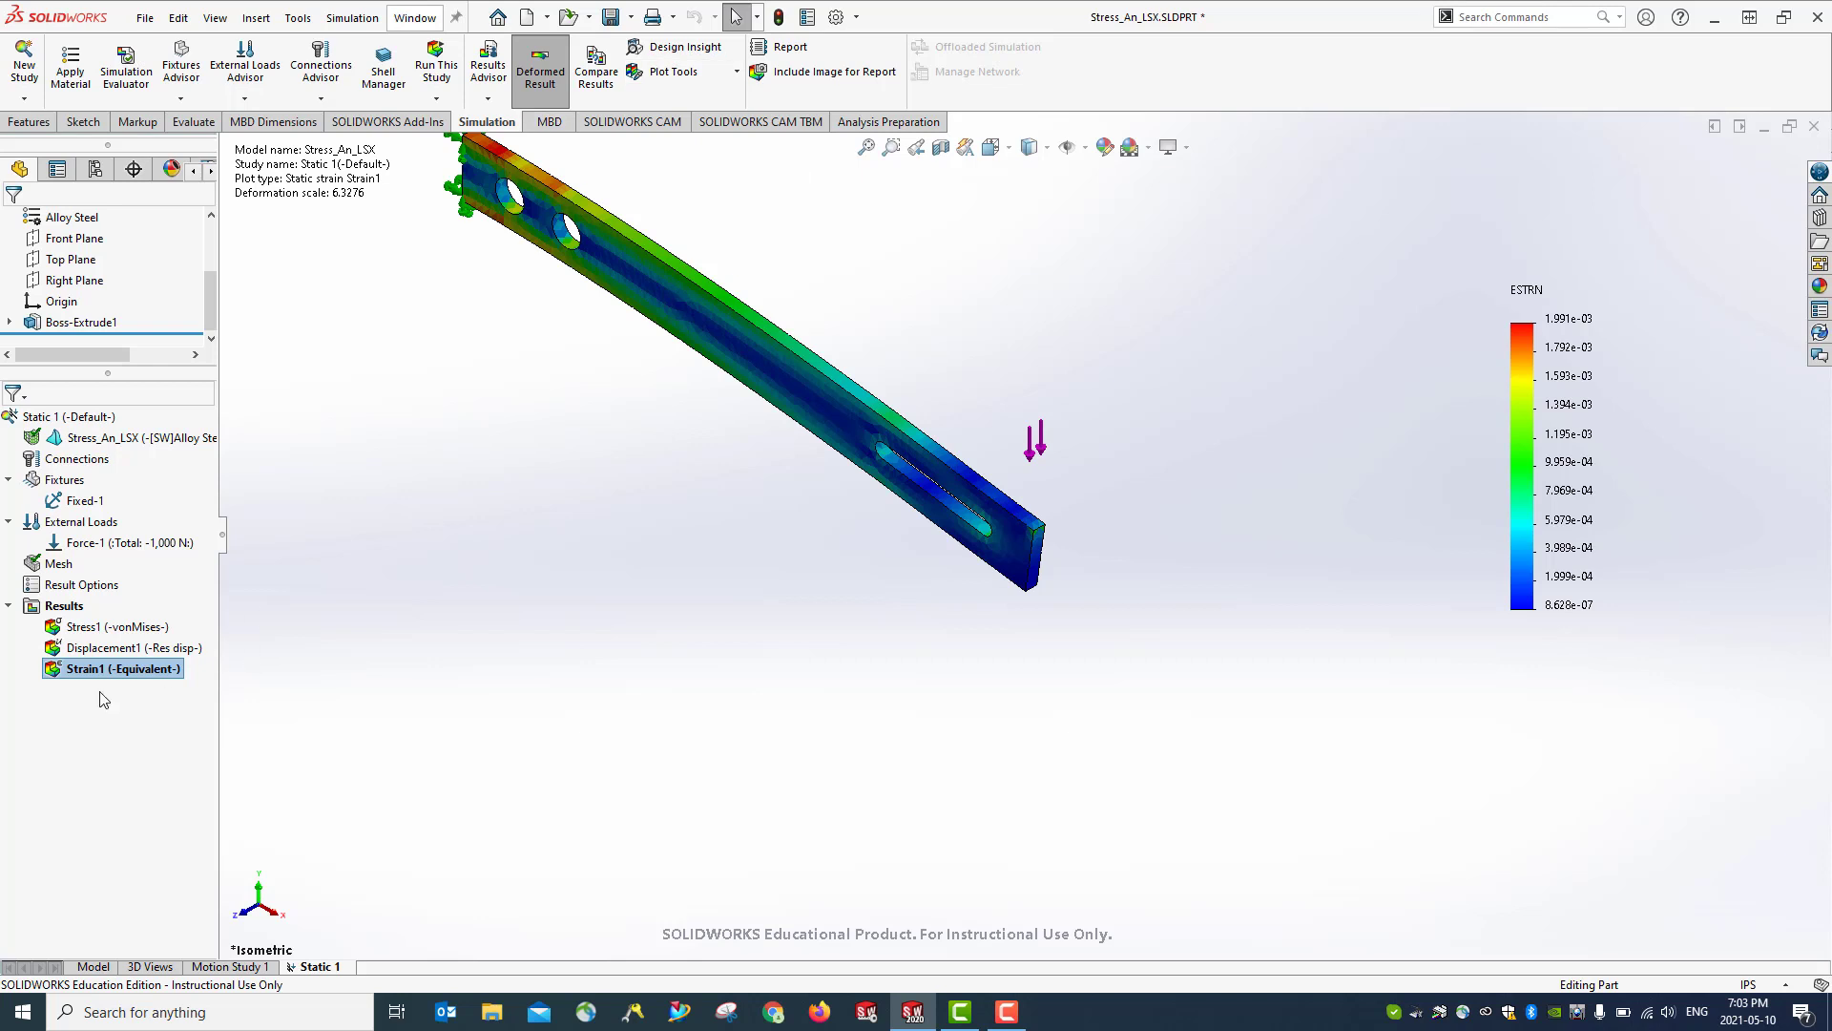
# Start a factor of safety plot for all bodies using the Max von Mises Stress criterion
pyautogui.rightClick(63, 607)
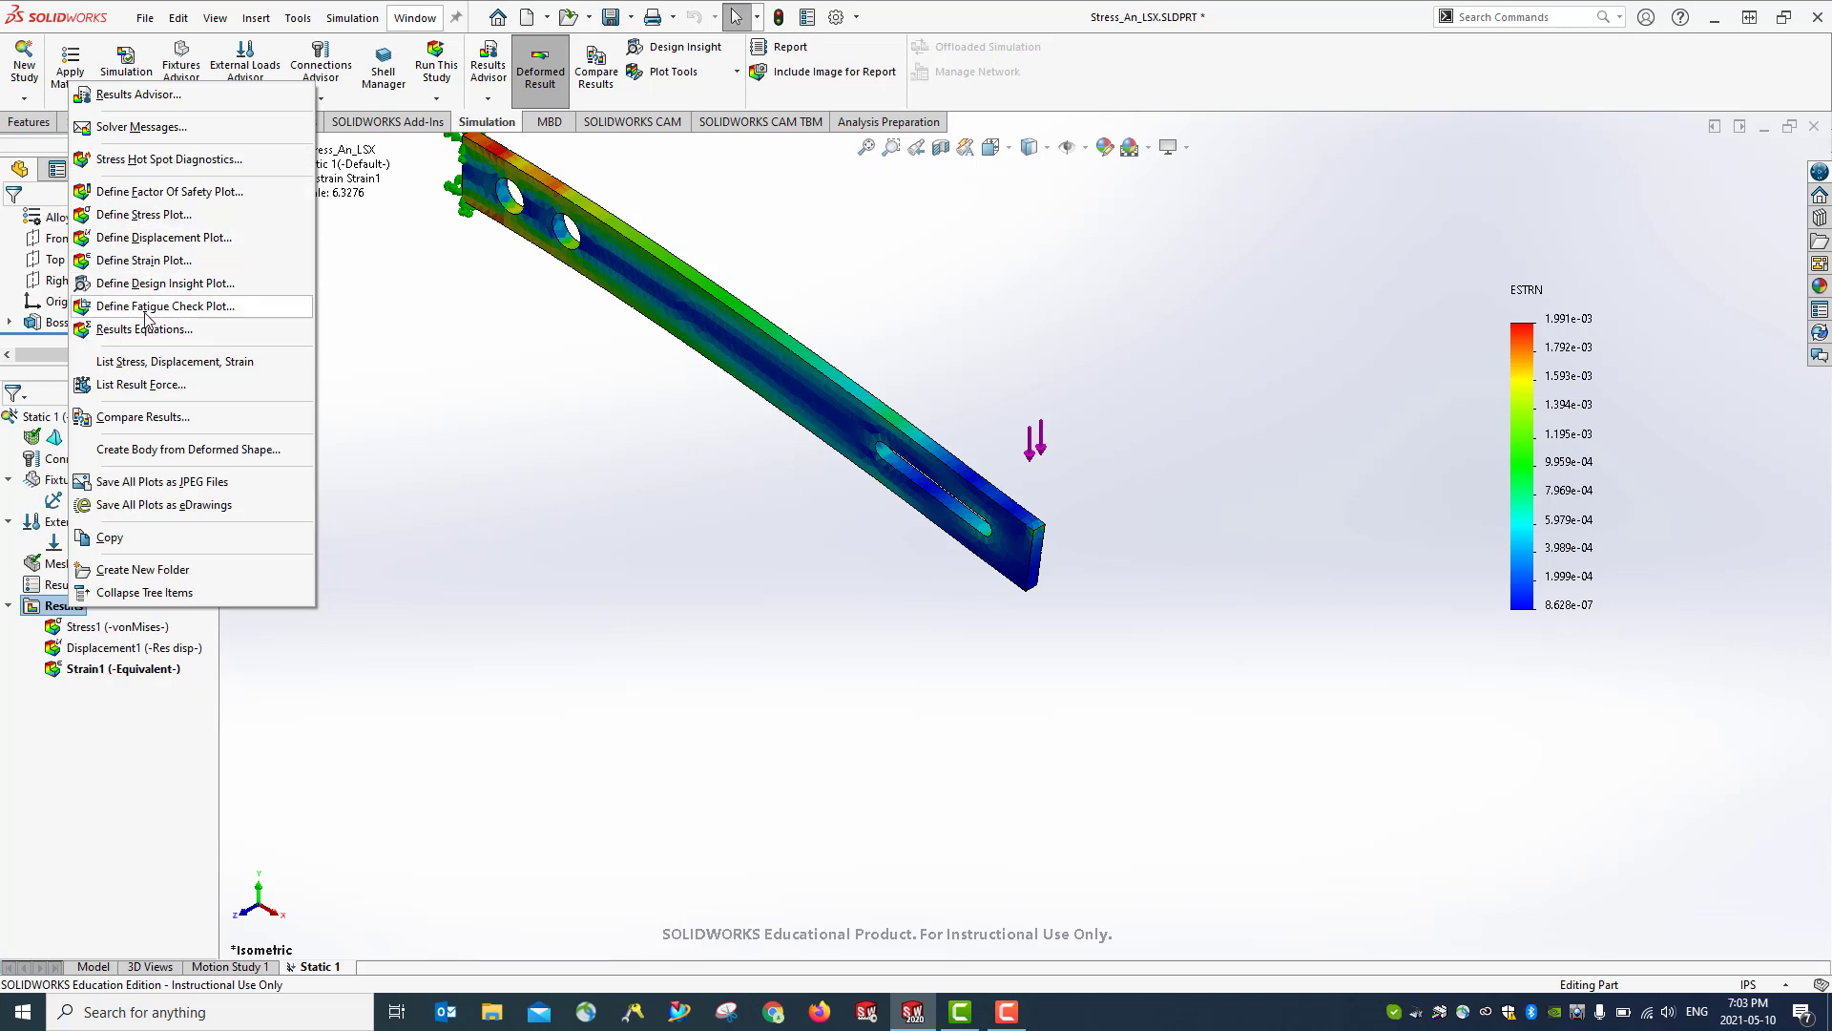
pyautogui.click(125, 195)
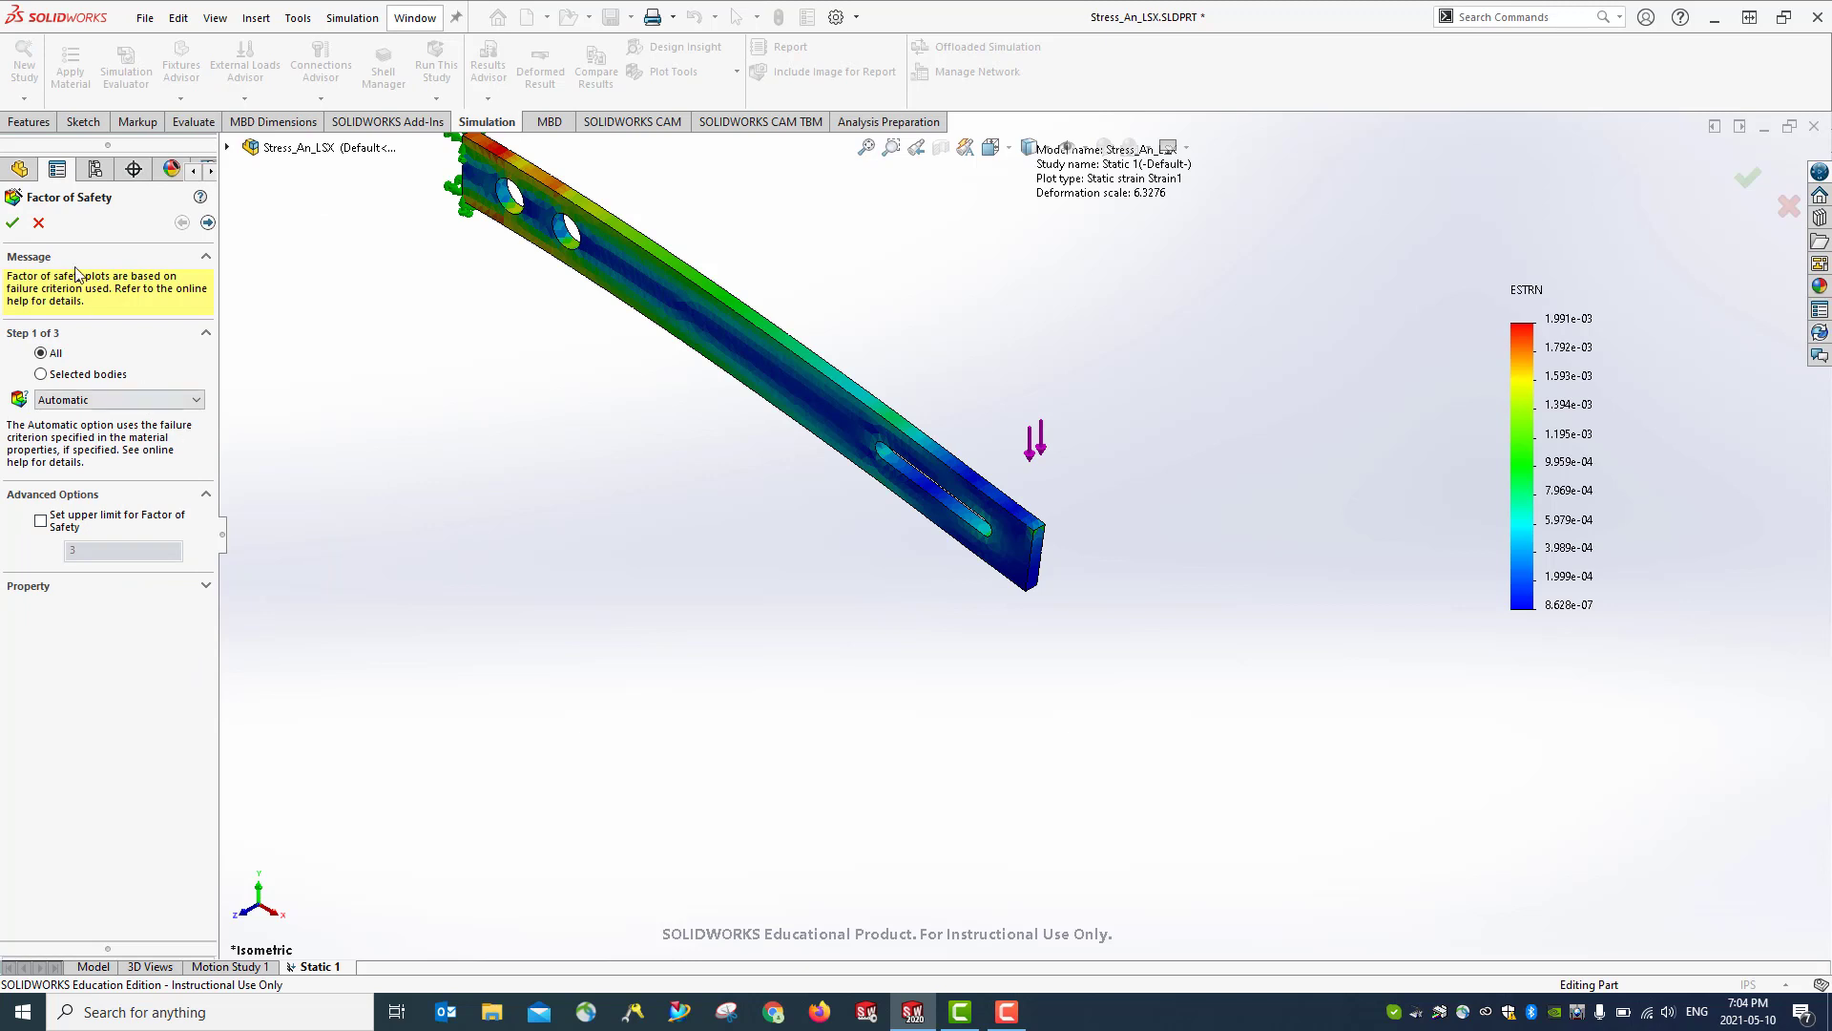
pyautogui.click(88, 401)
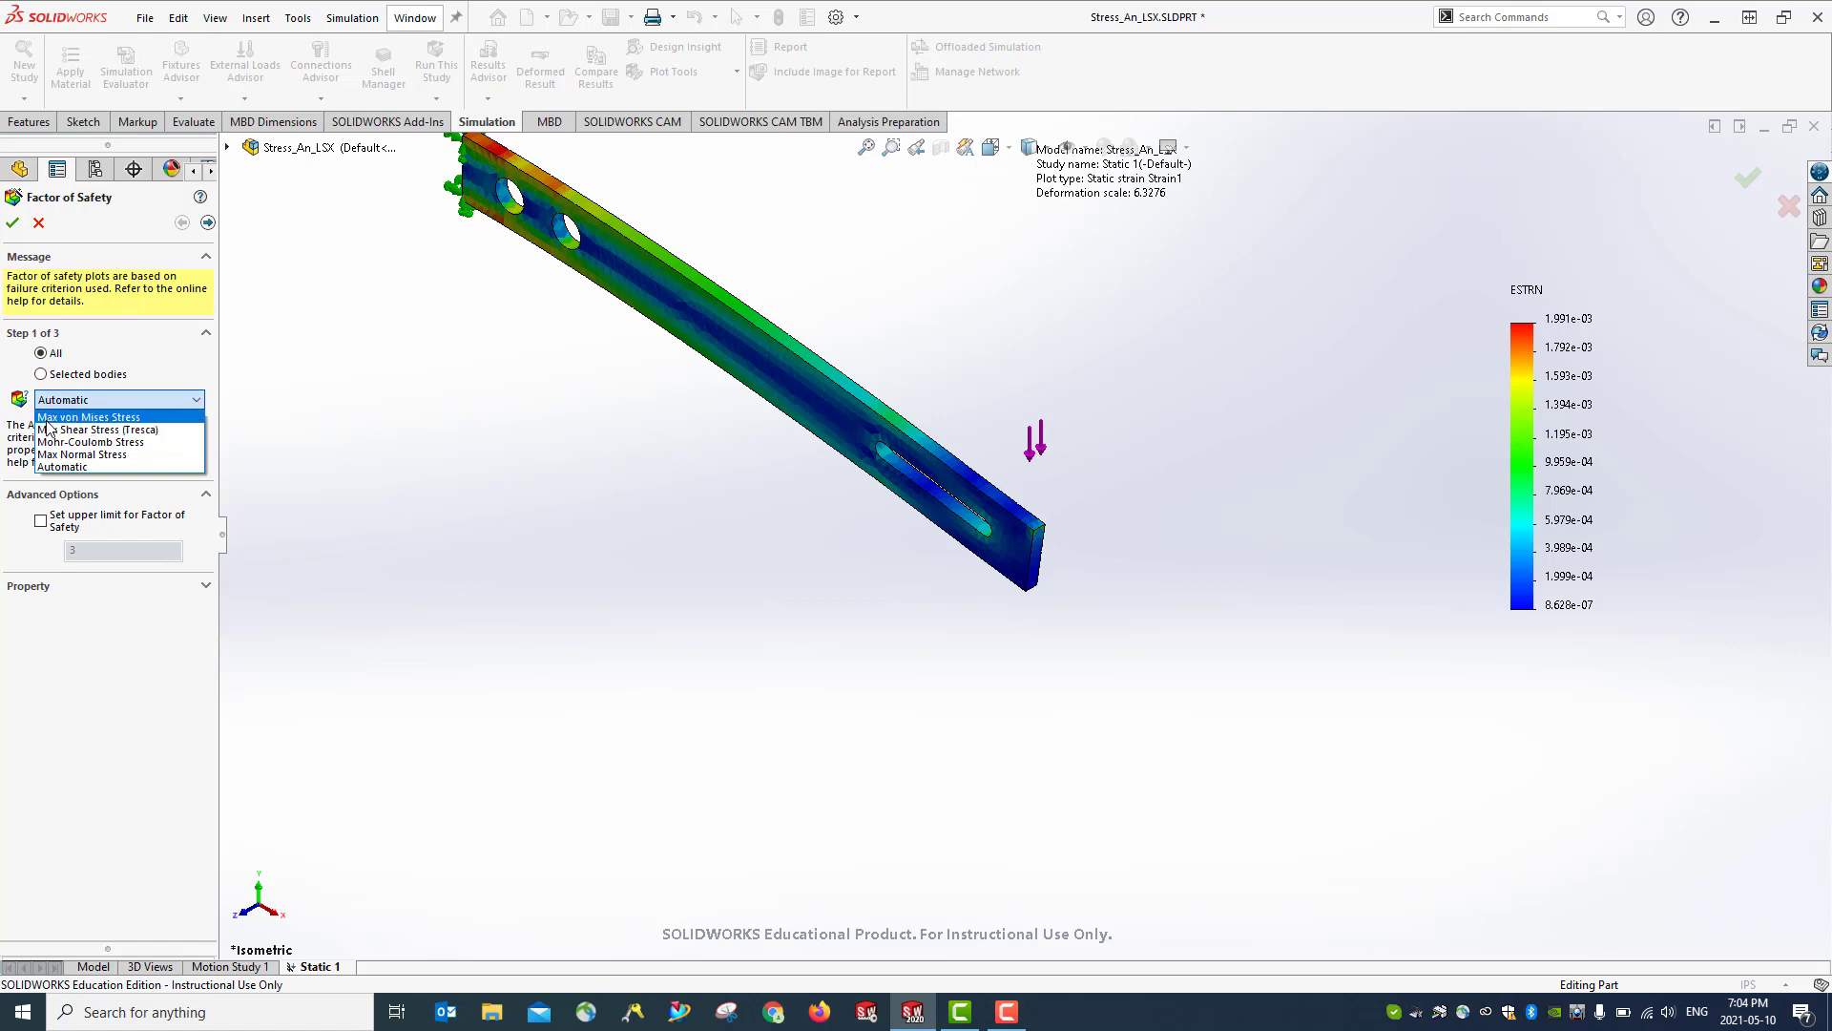
pyautogui.click(128, 419)
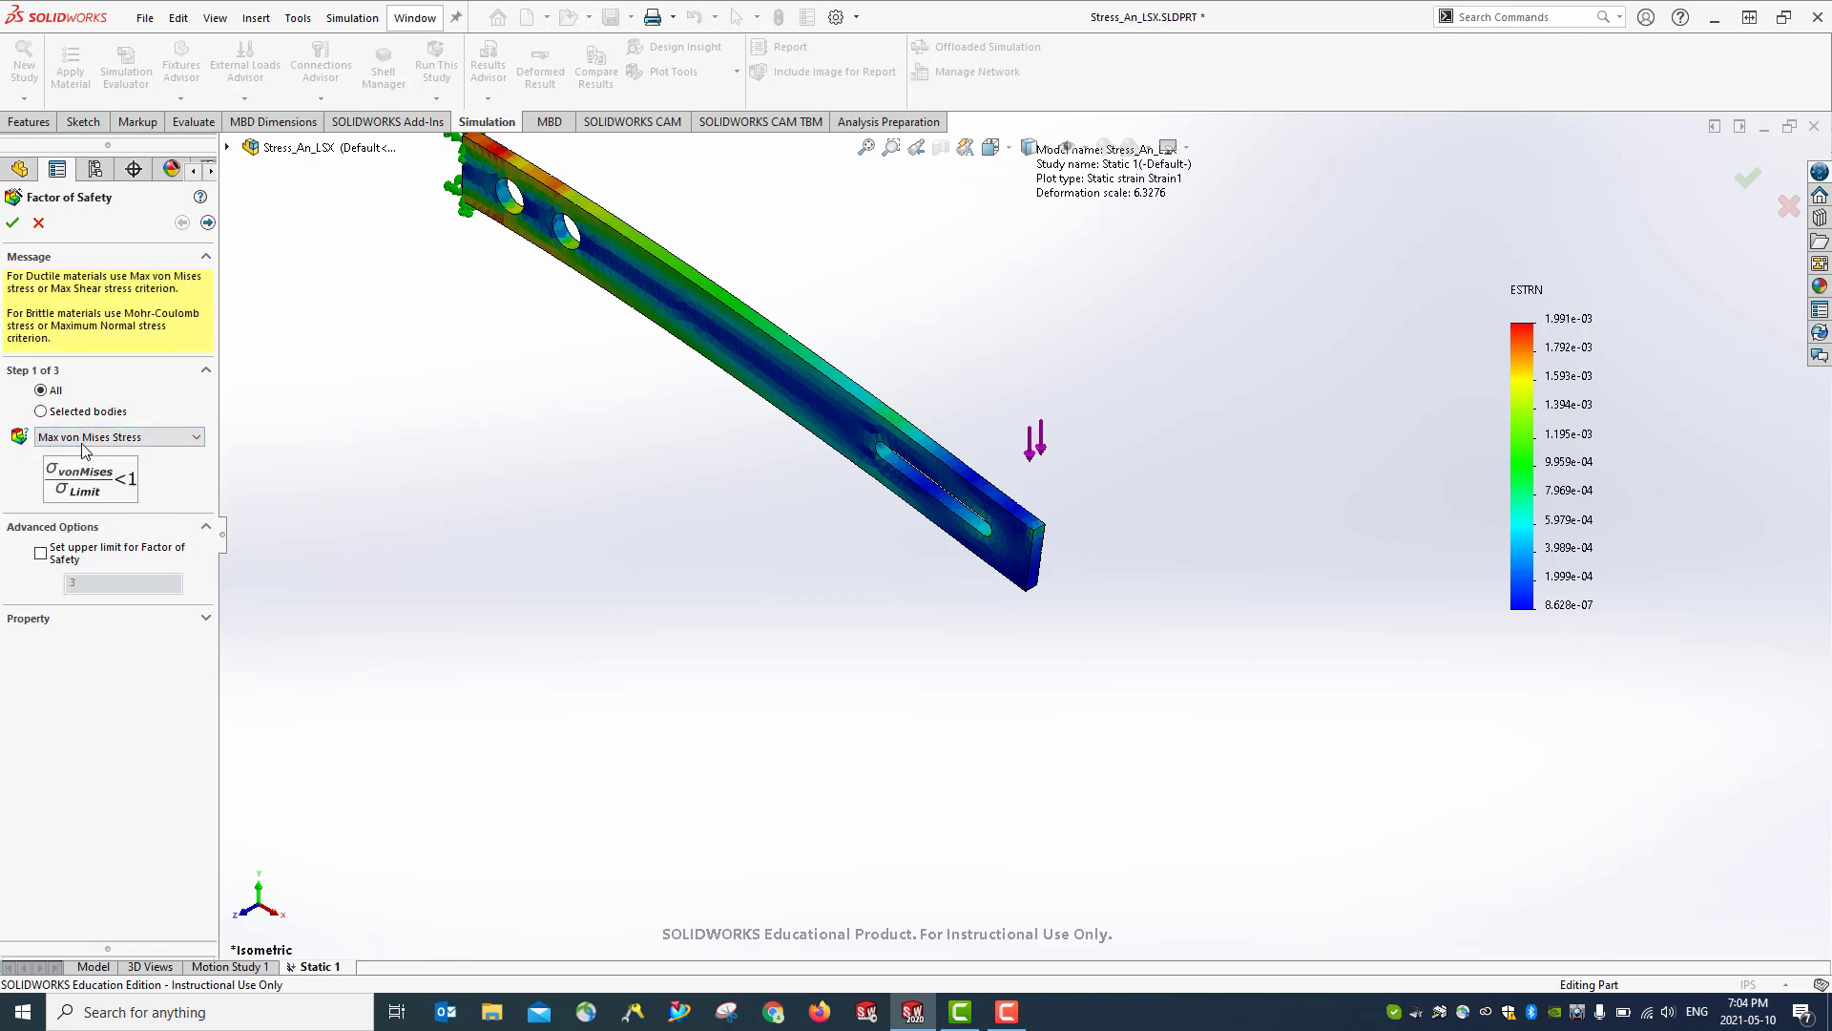
# Set the stress limit units to psi and create the factor of safety distribution plot based on yield strength
pyautogui.click(207, 224)
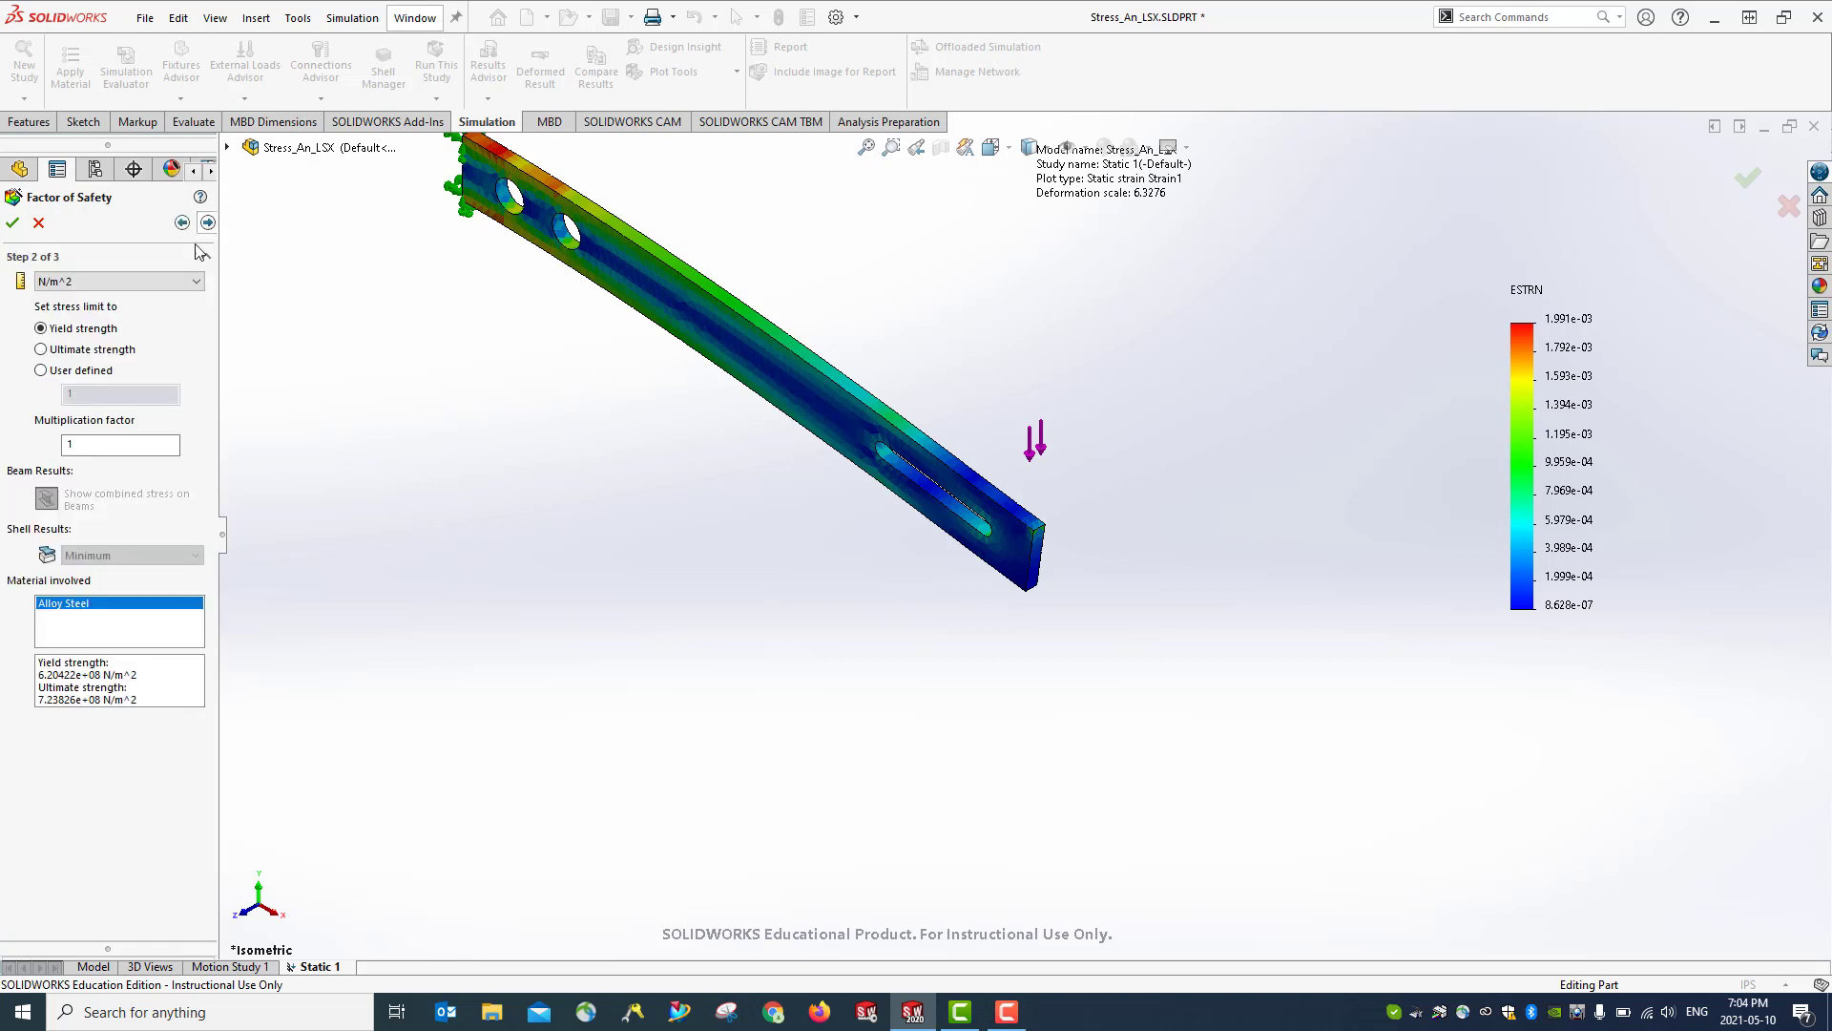
pyautogui.click(97, 284)
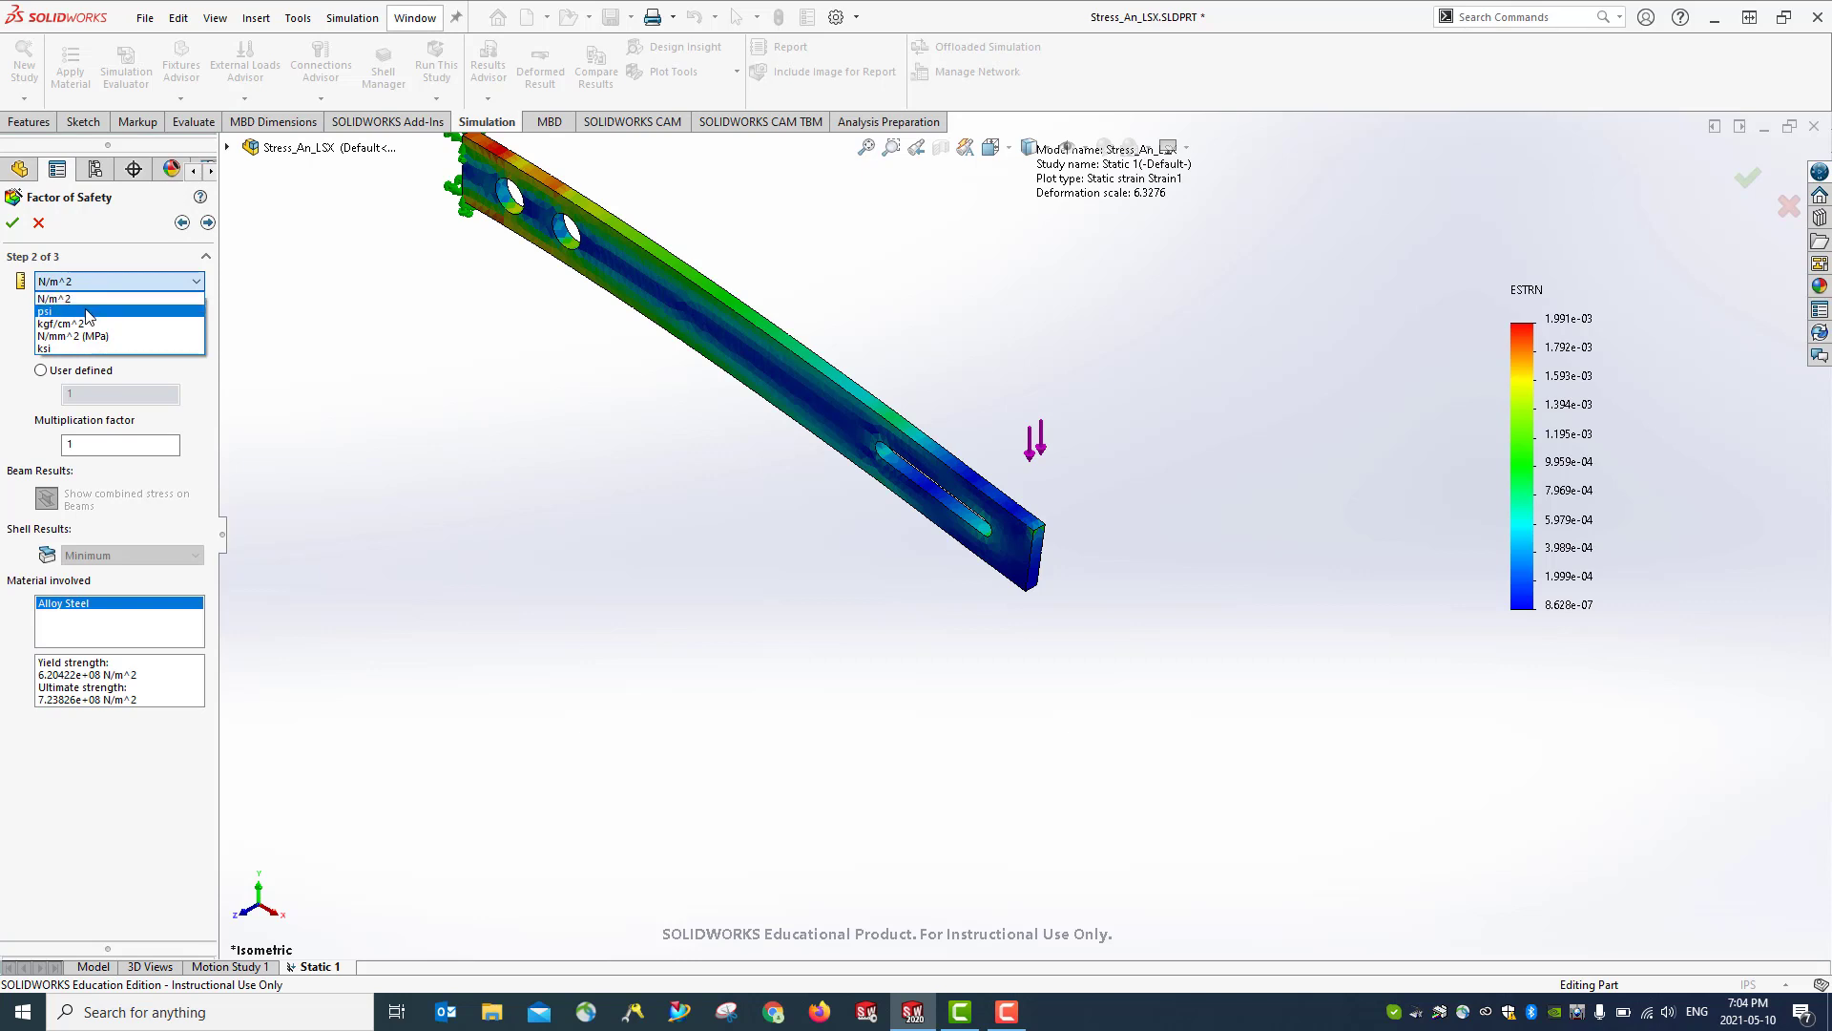
pyautogui.click(87, 312)
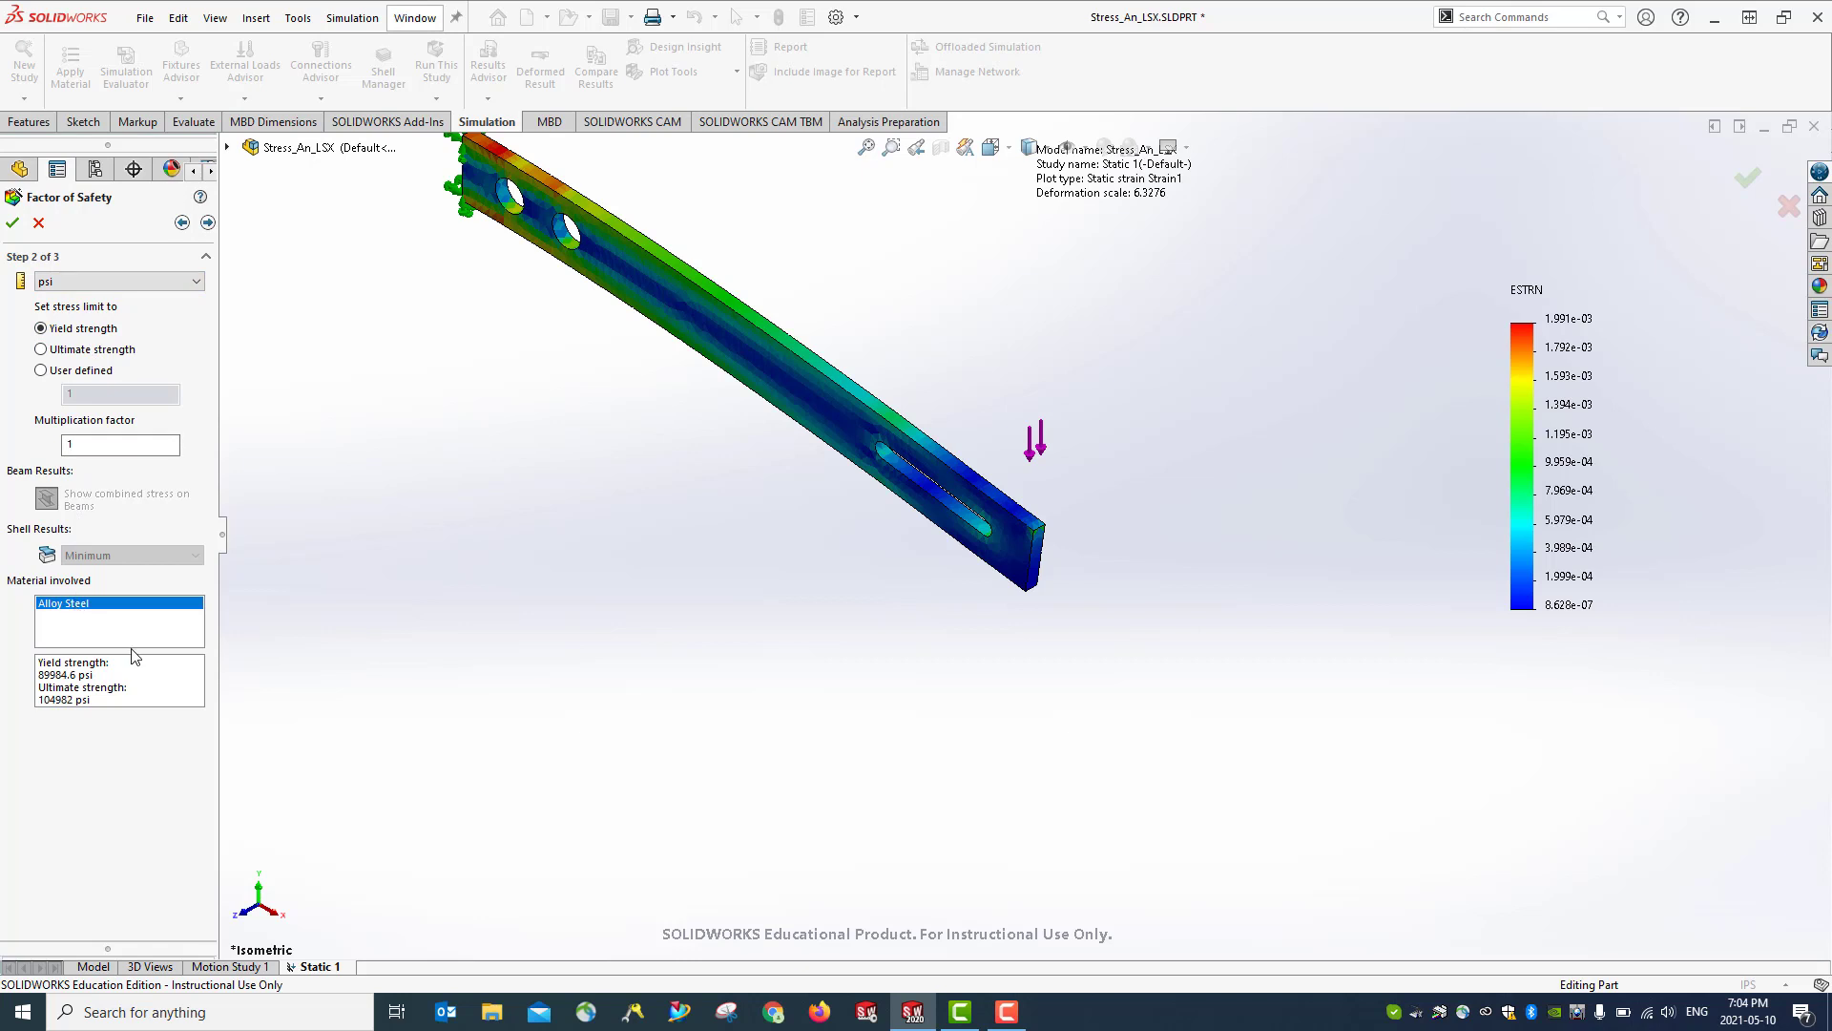
pyautogui.click(207, 224)
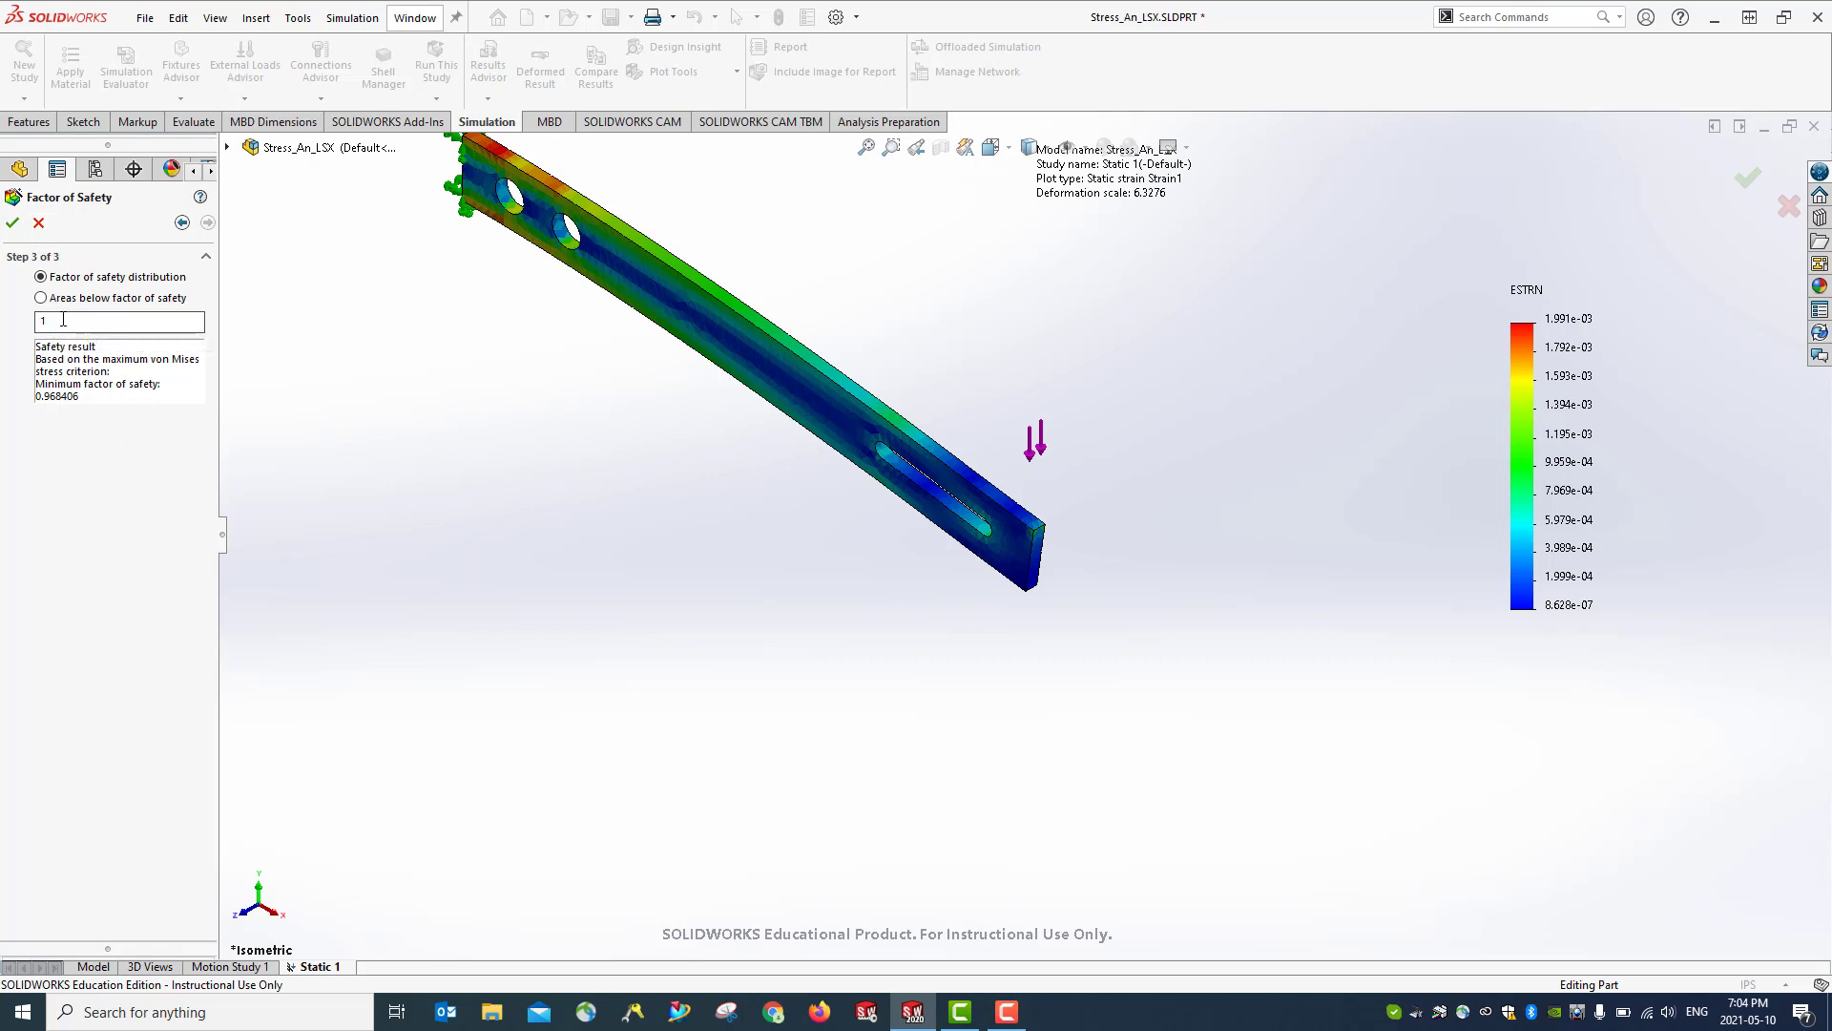
pyautogui.click(12, 225)
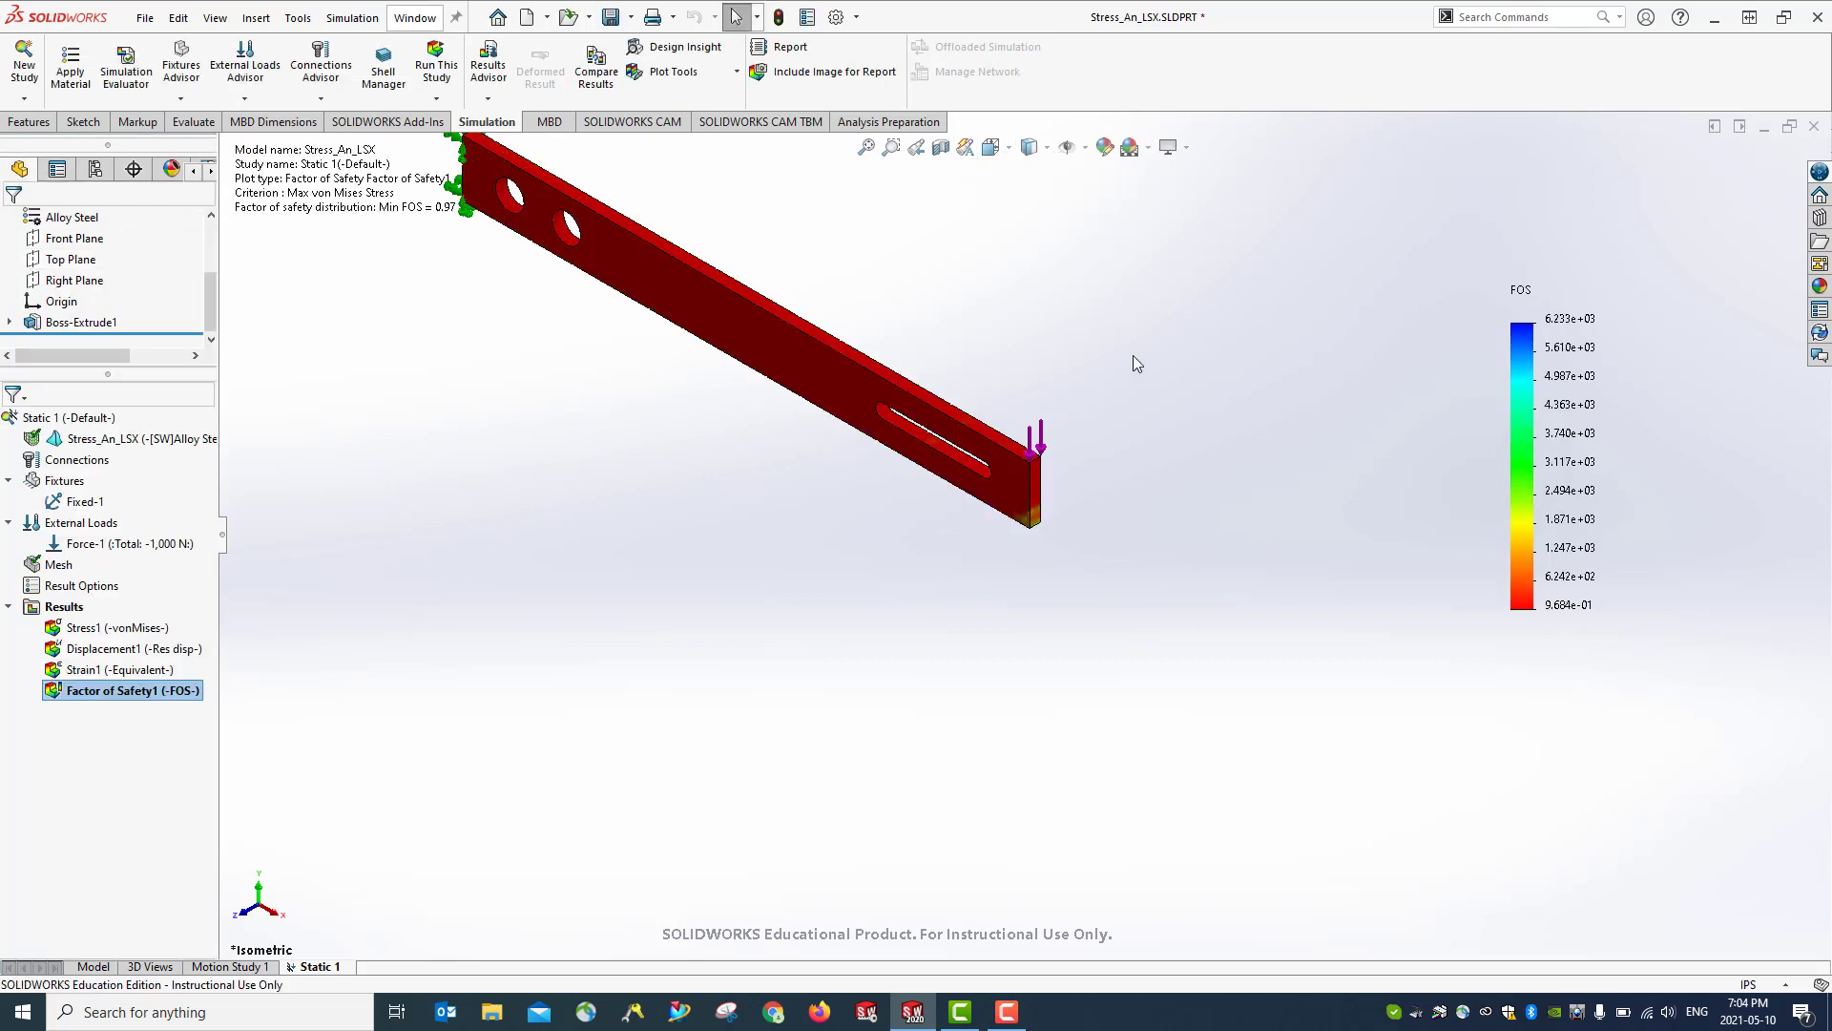
# Fit the whole bar in view and save the part with its factor of safety plot
pyautogui.press('f')
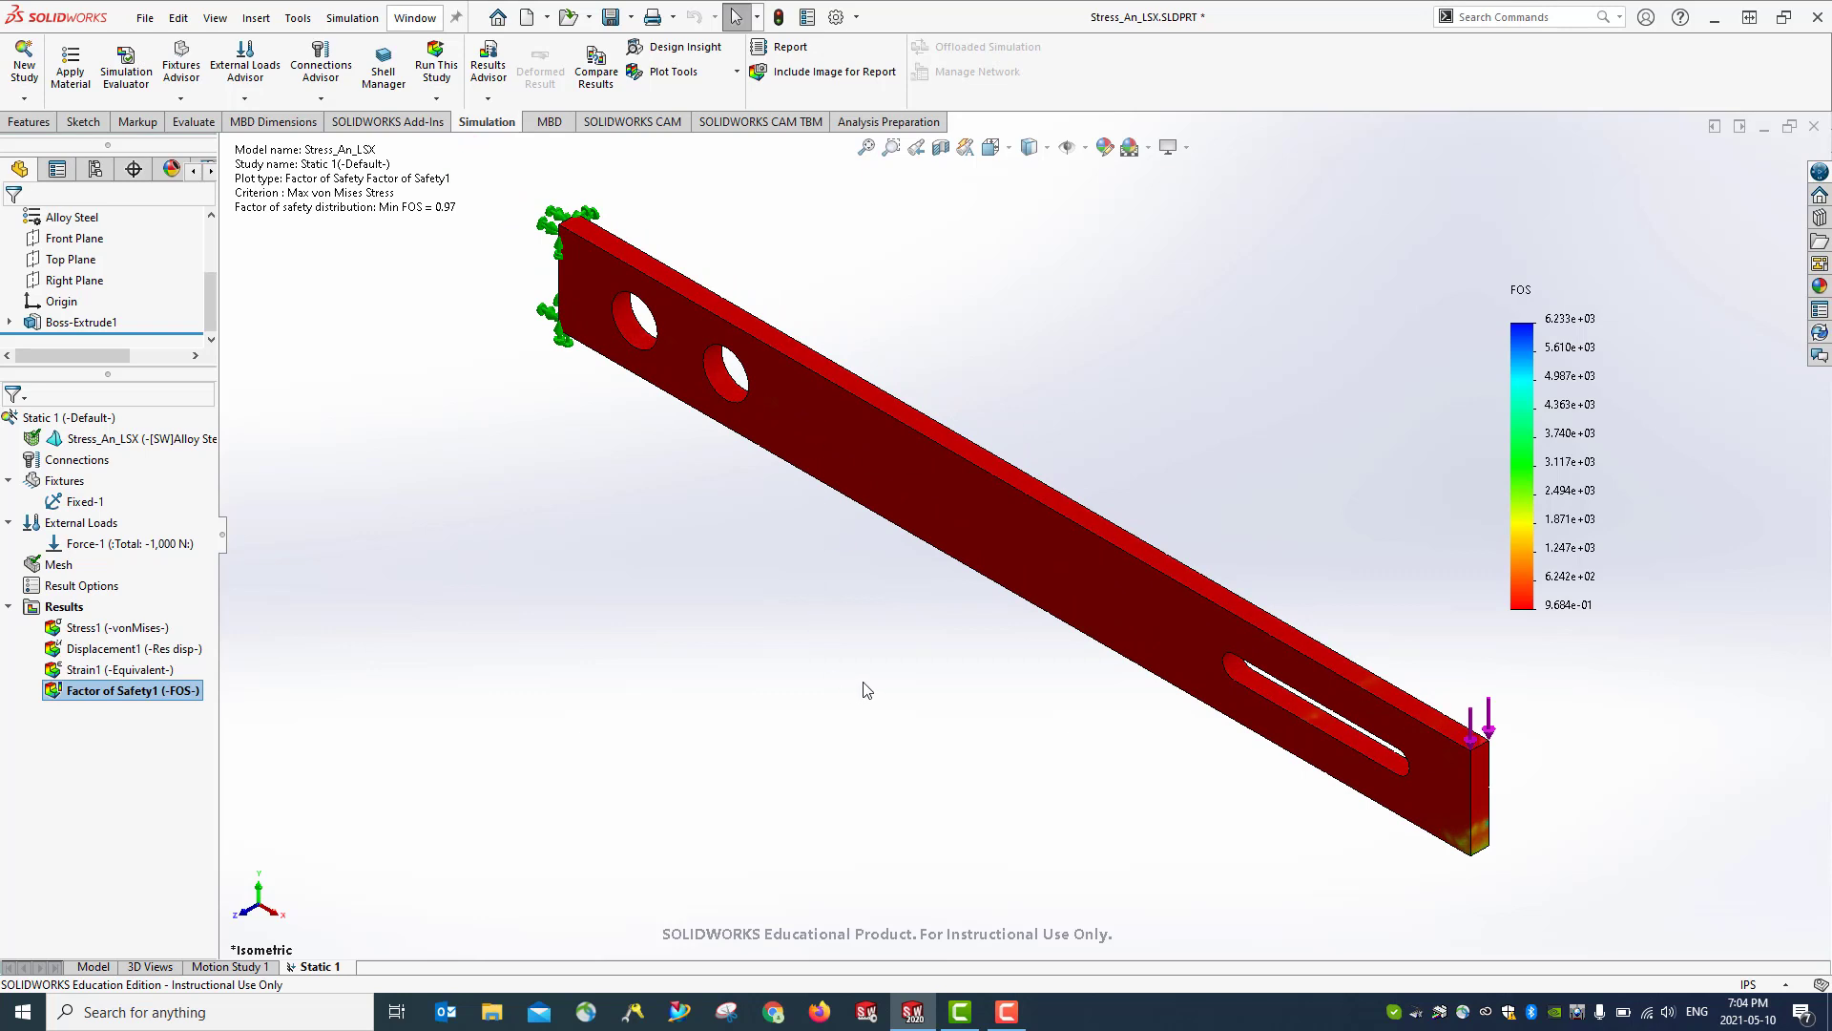
pyautogui.click(611, 19)
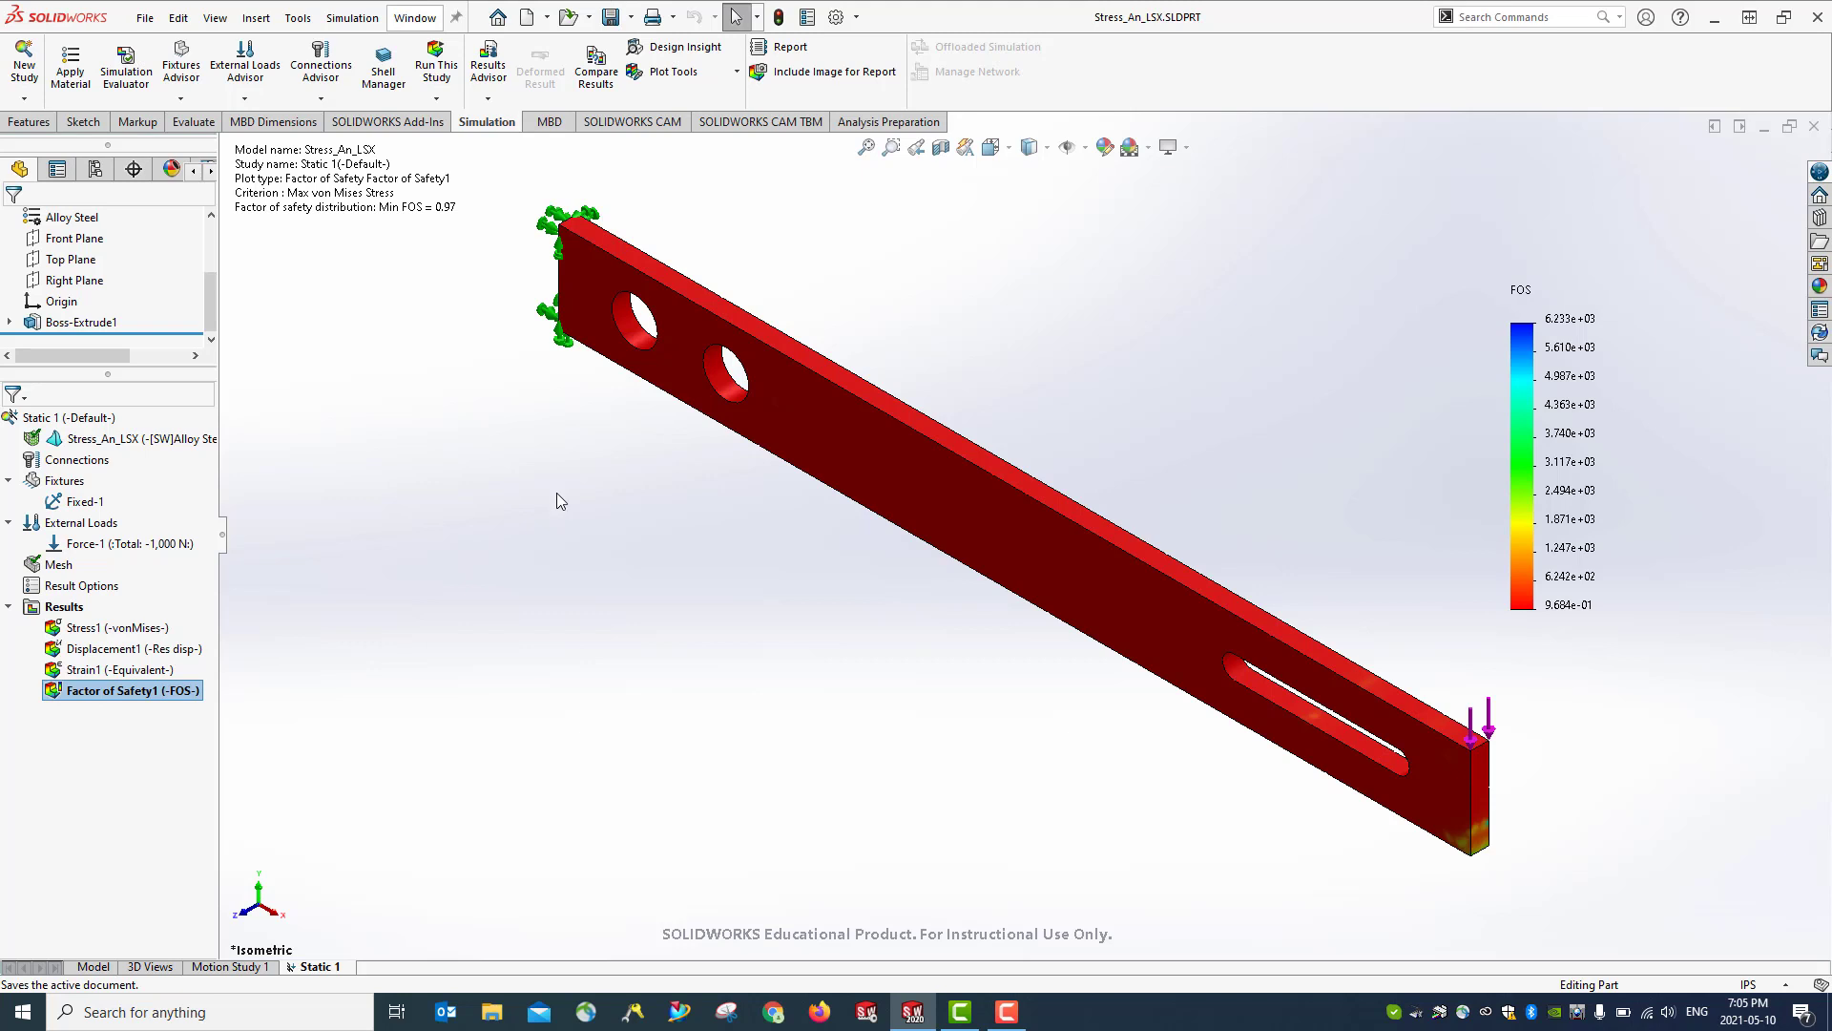
pyautogui.rightClick(67, 609)
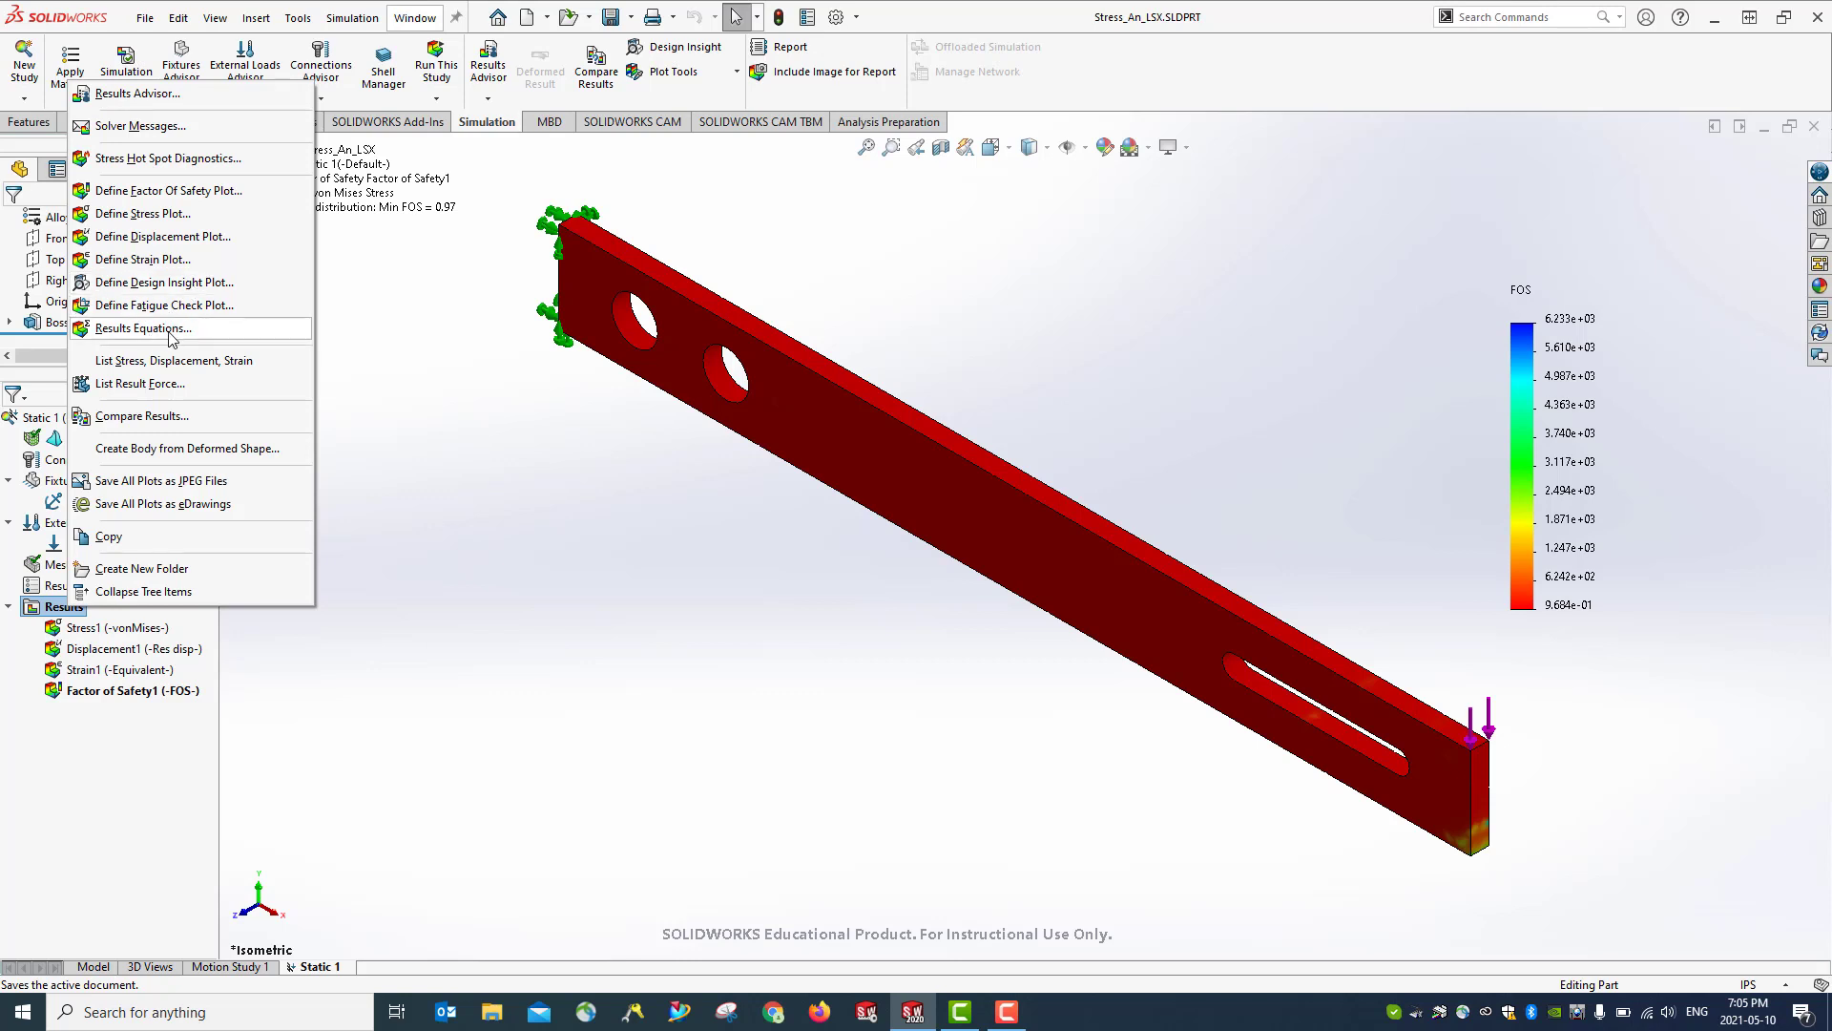
pyautogui.press('Escape')
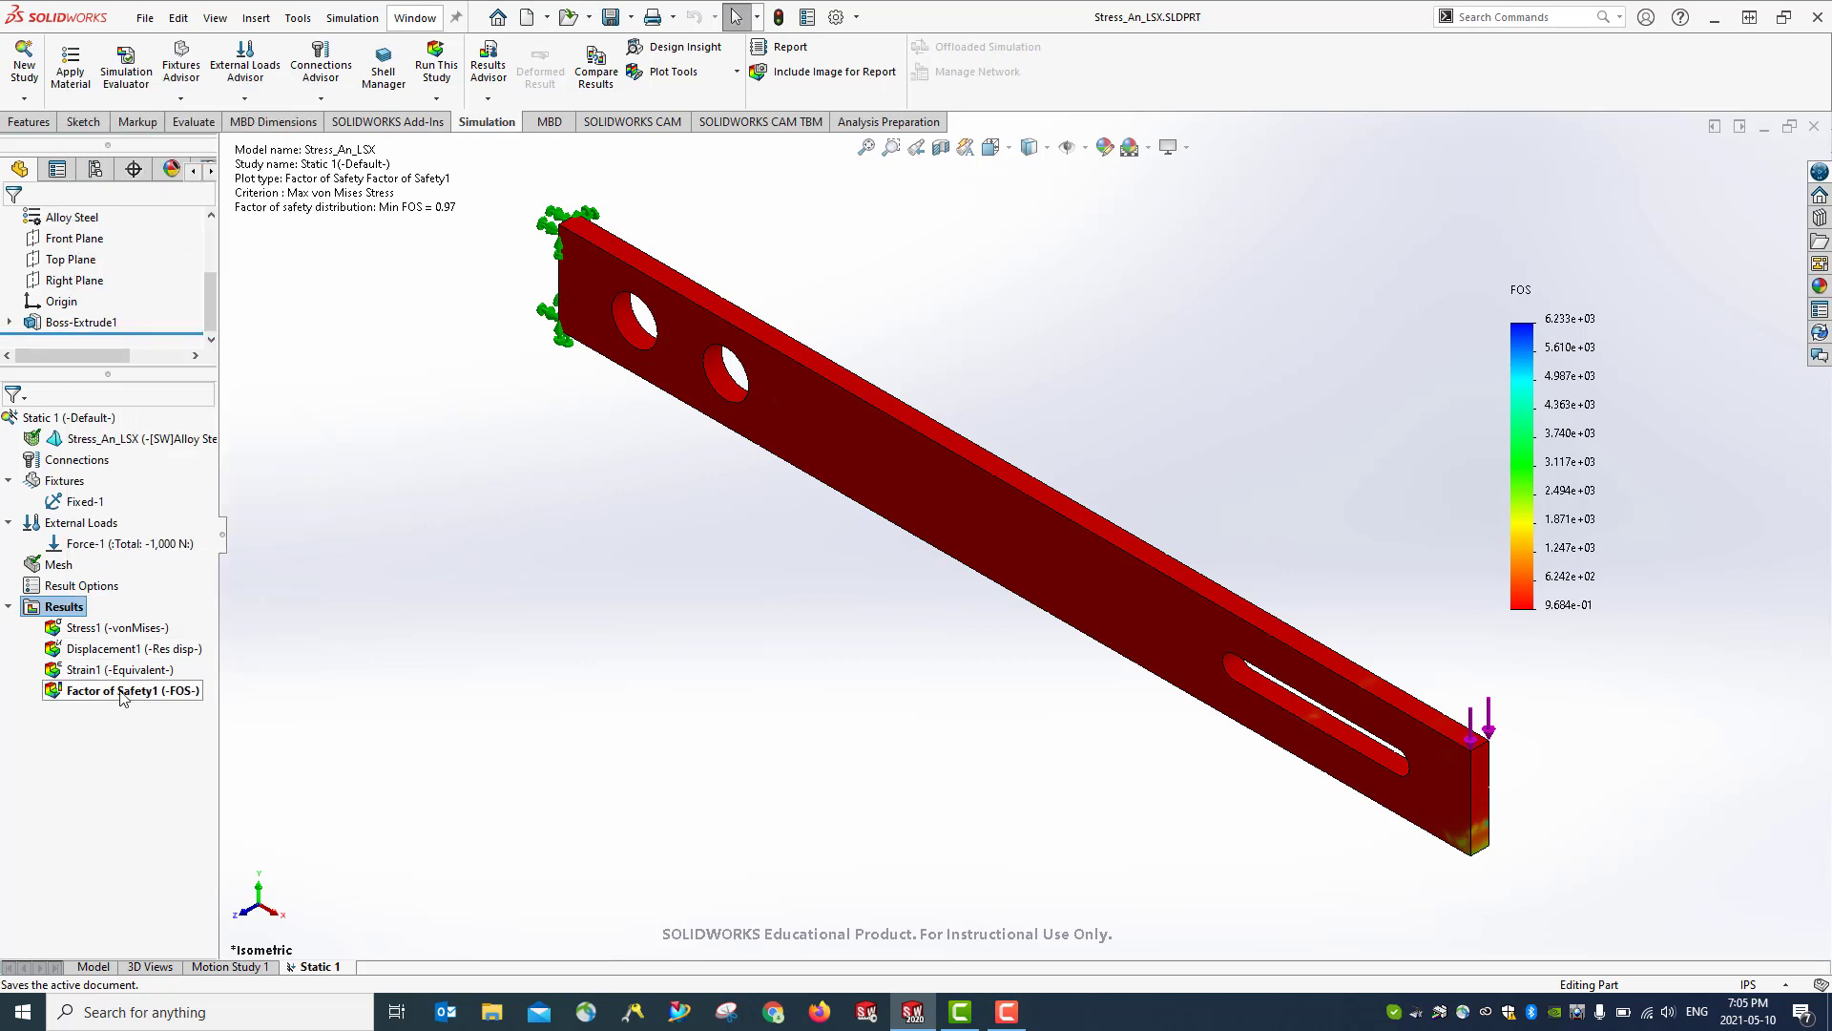
# Display the displacement plot, play its deformation animation, stop it and close the animation without saving a video
pyautogui.click(102, 651)
pyautogui.doubleClick(102, 650)
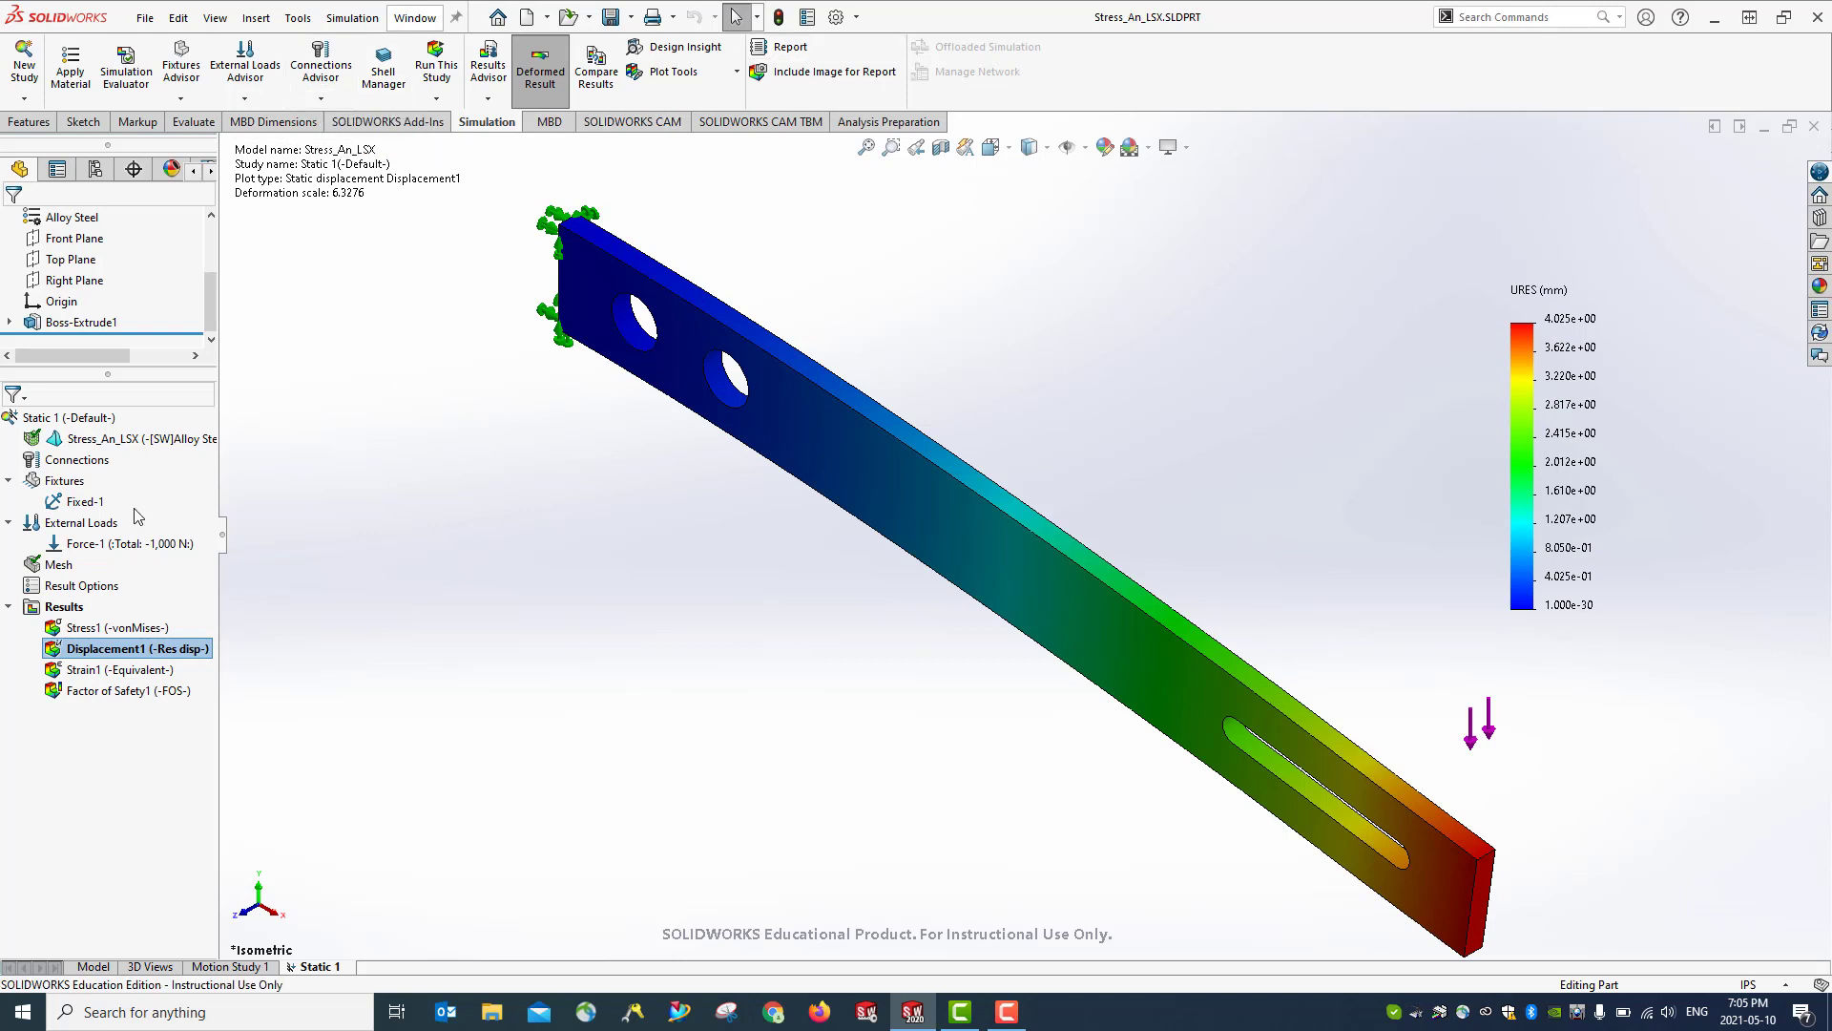
pyautogui.rightClick(95, 654)
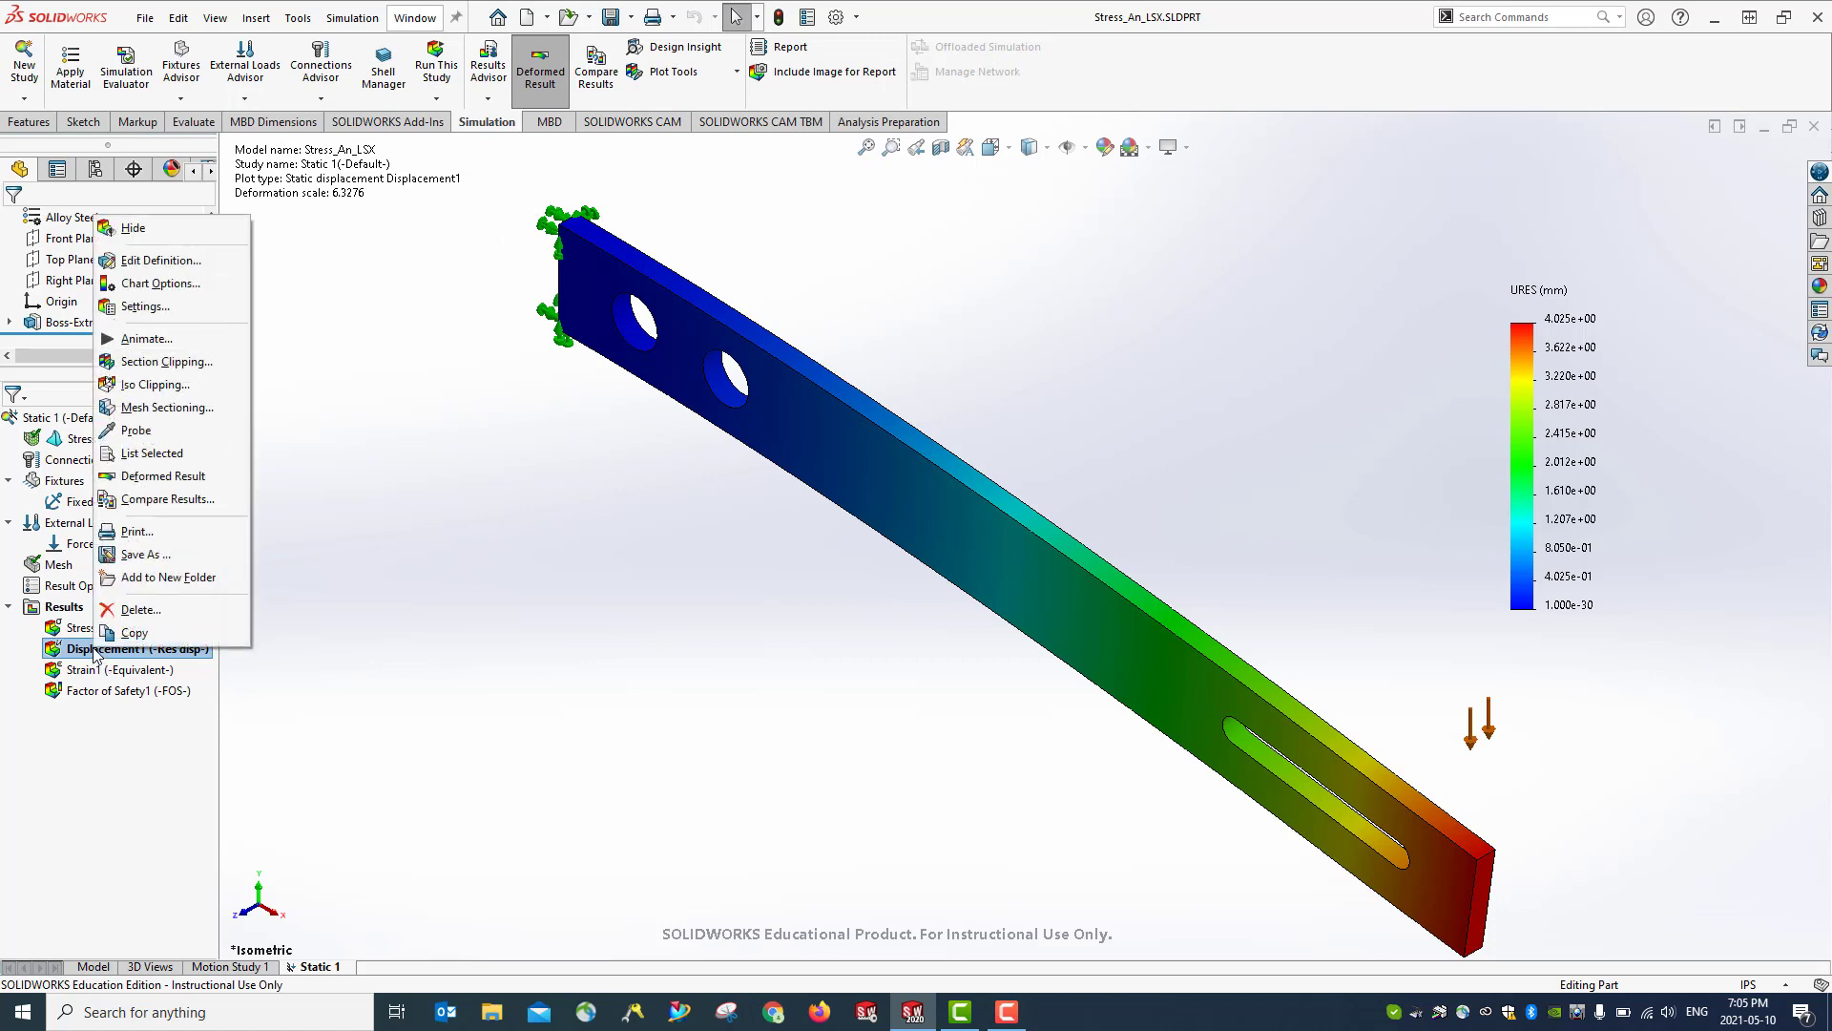
pyautogui.click(139, 339)
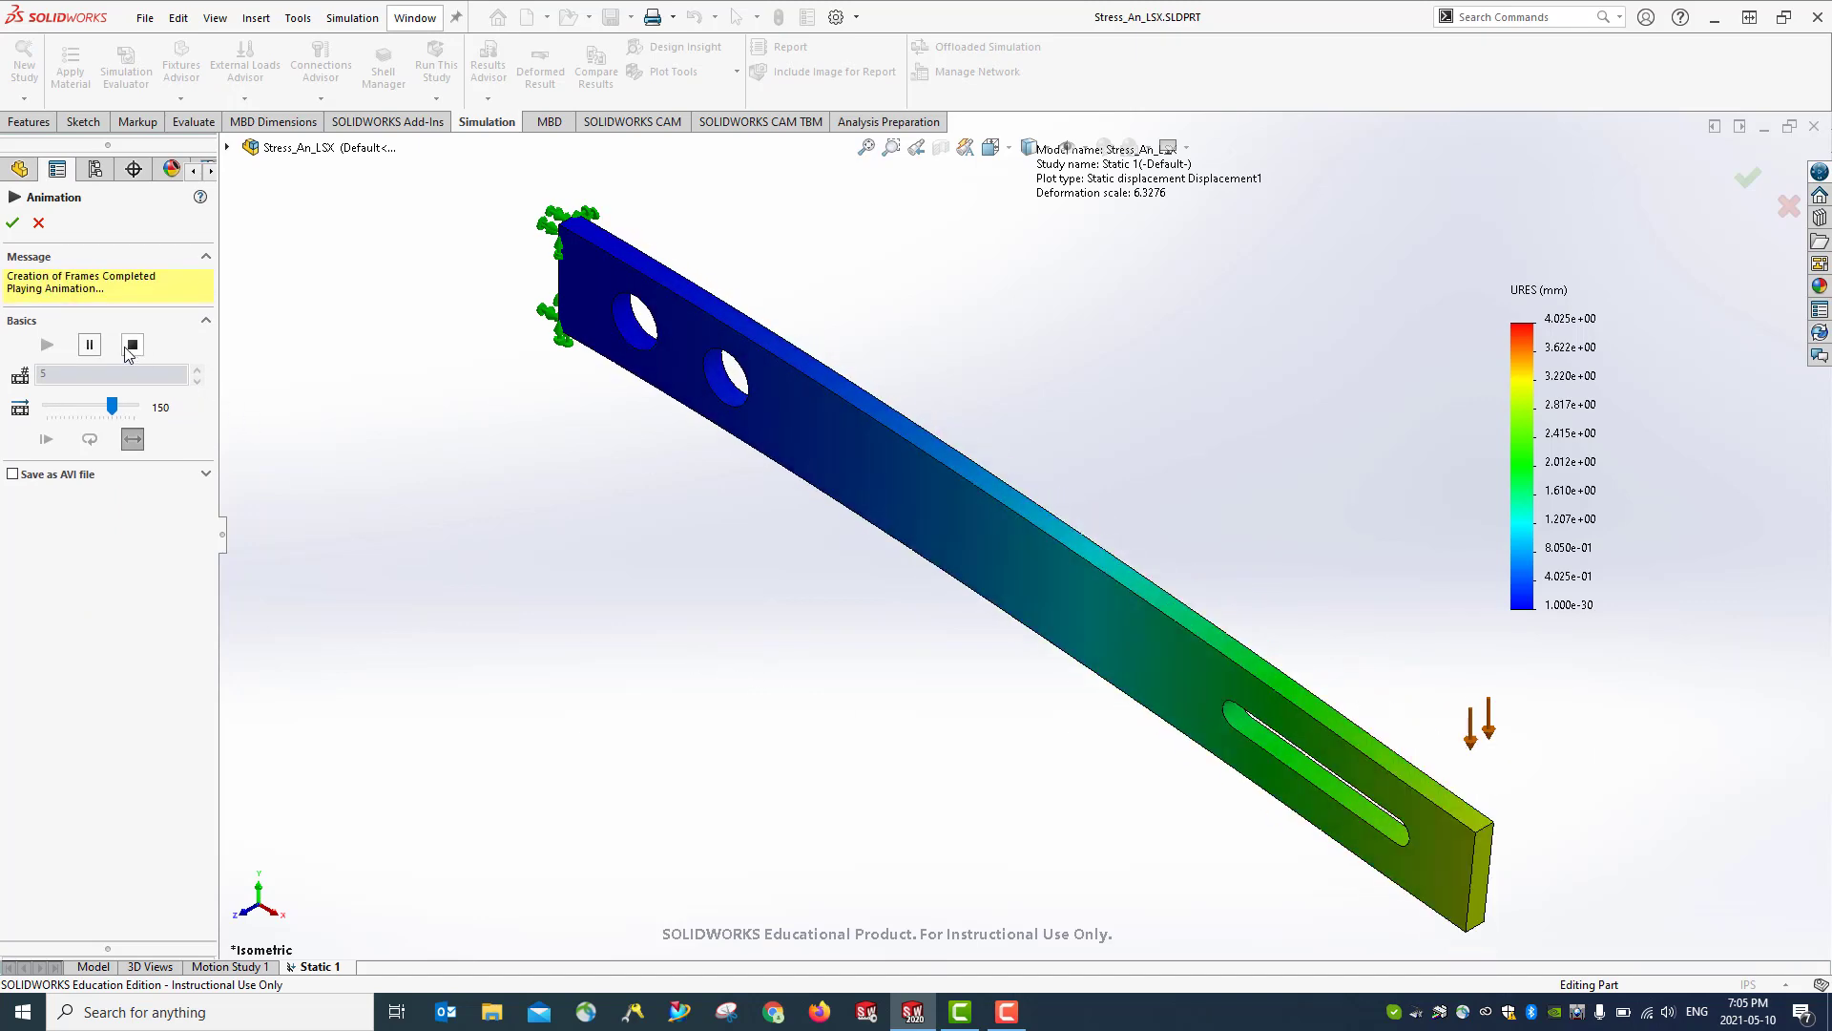
pyautogui.click(89, 344)
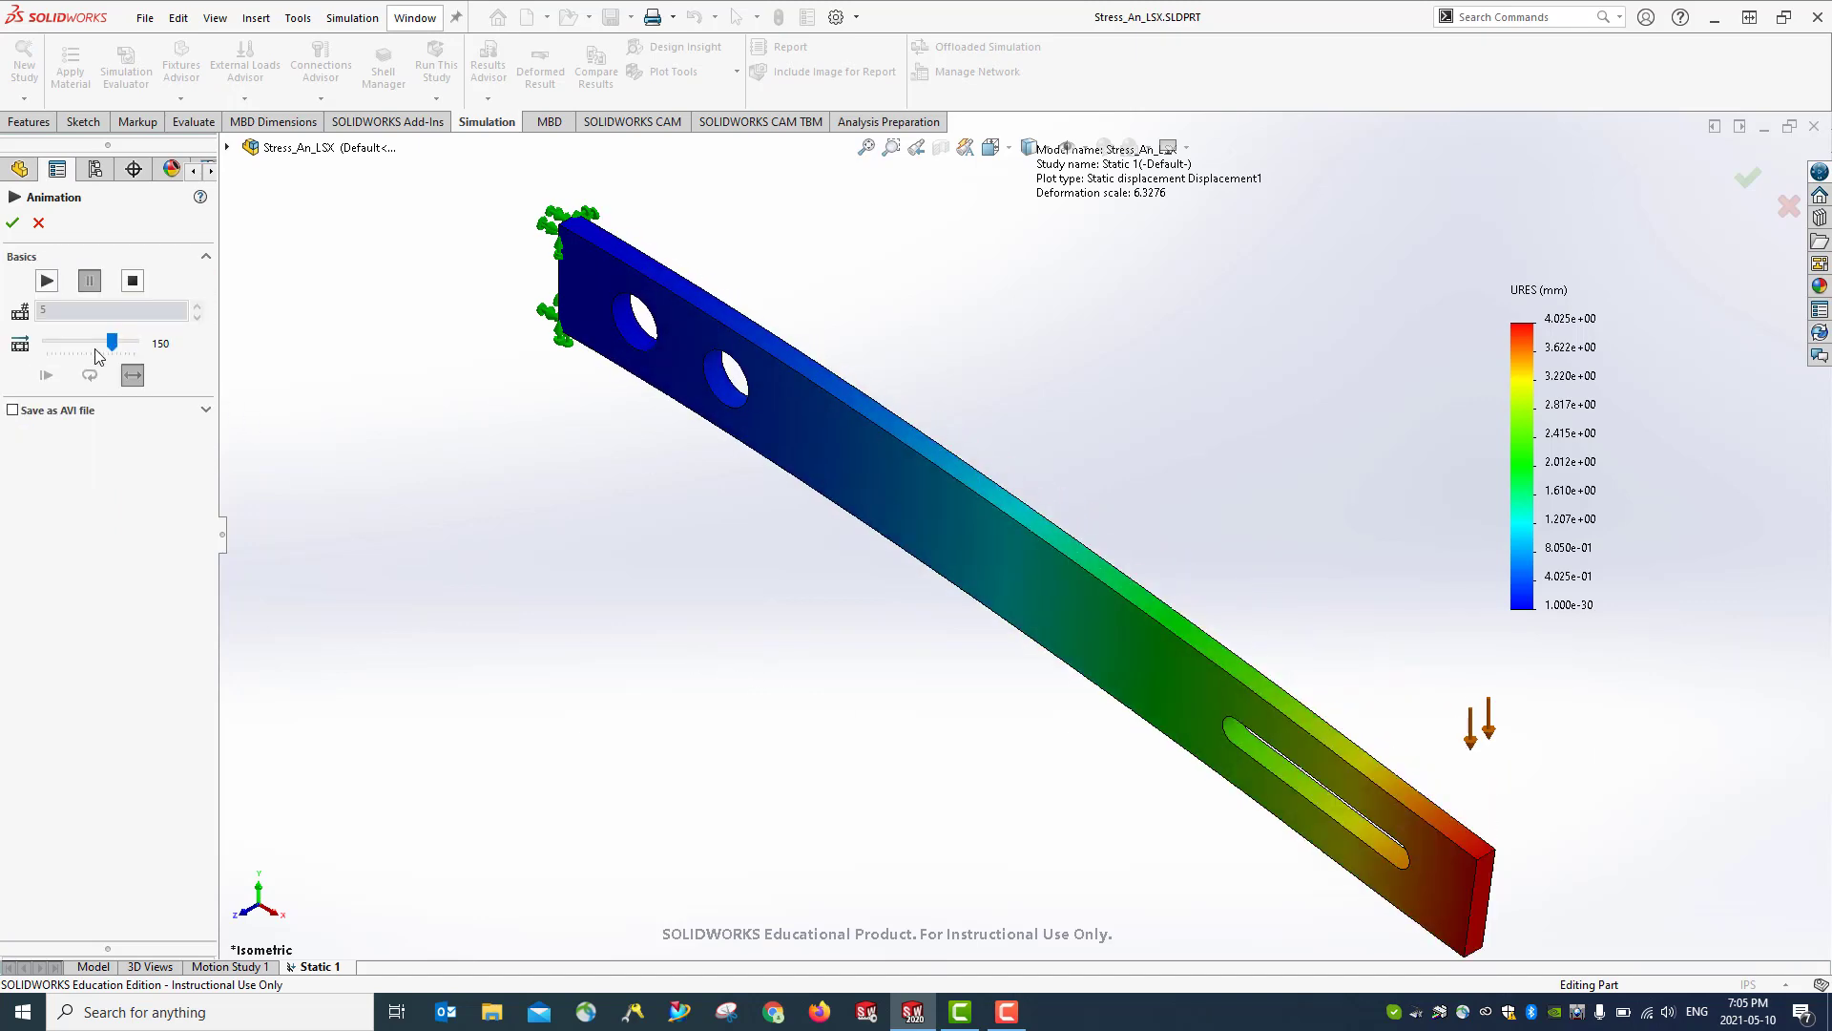
pyautogui.click(133, 281)
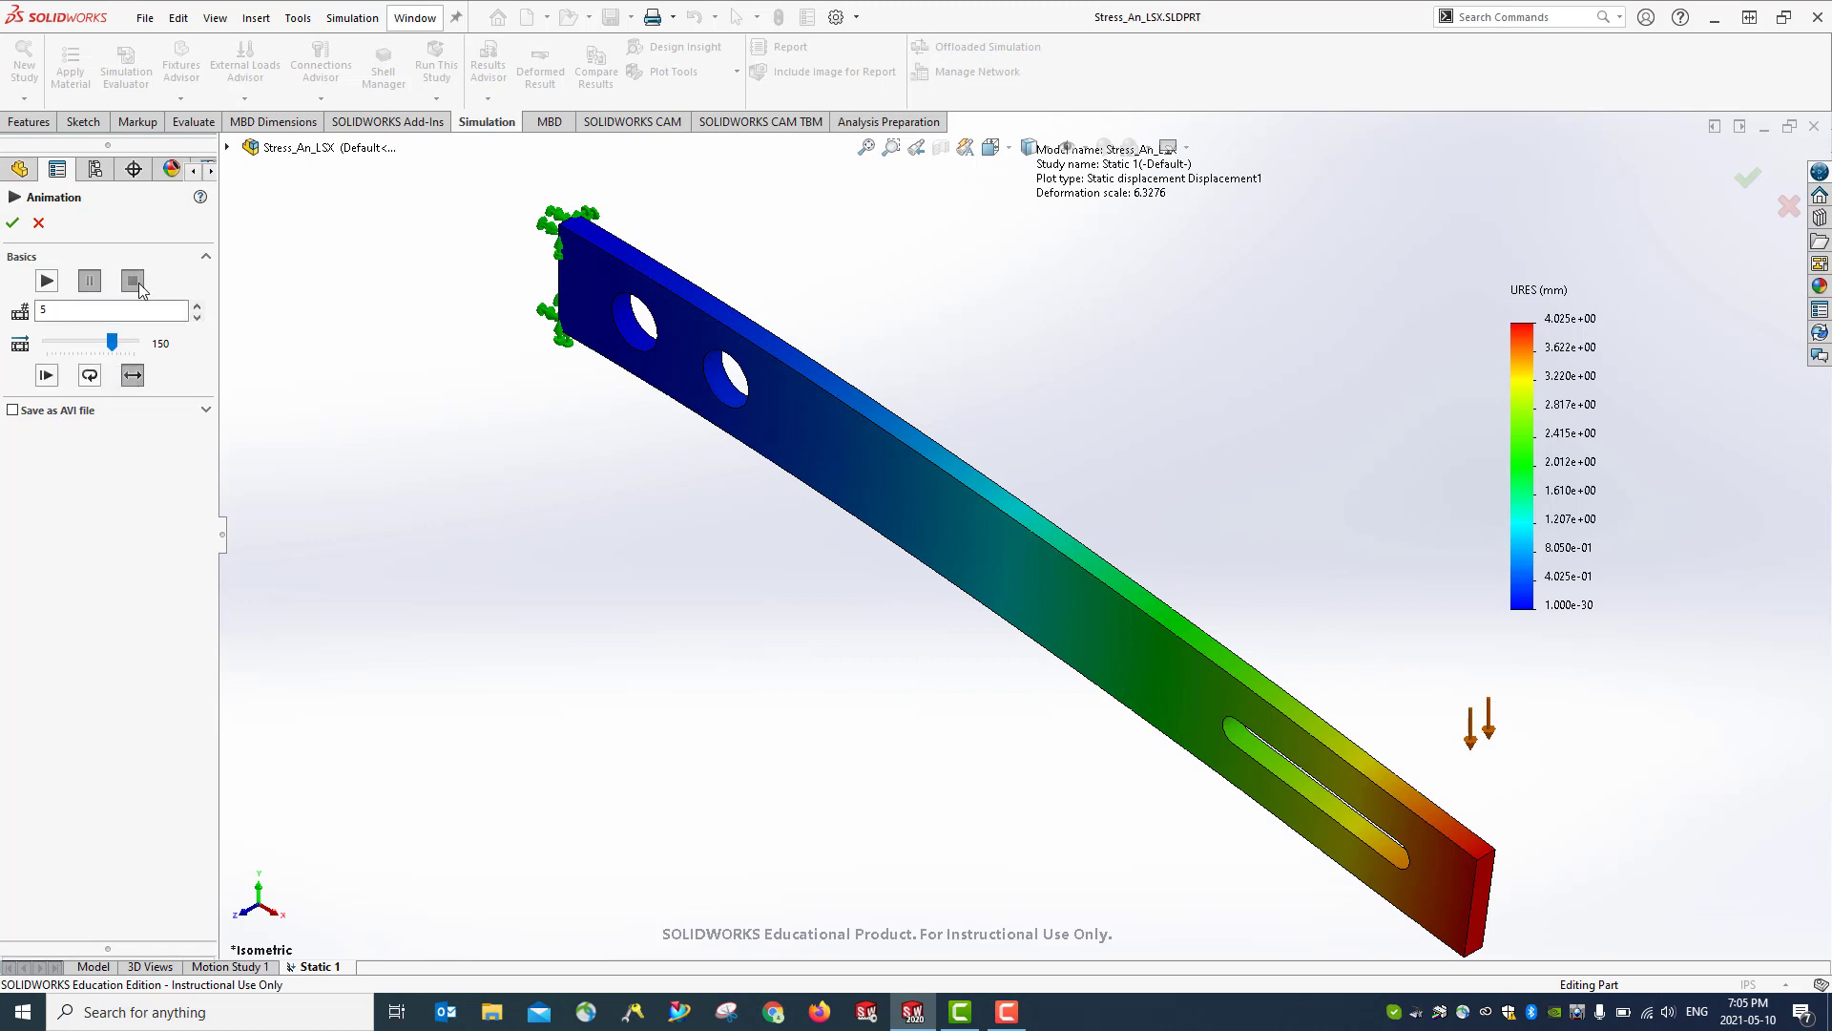
pyautogui.click(38, 225)
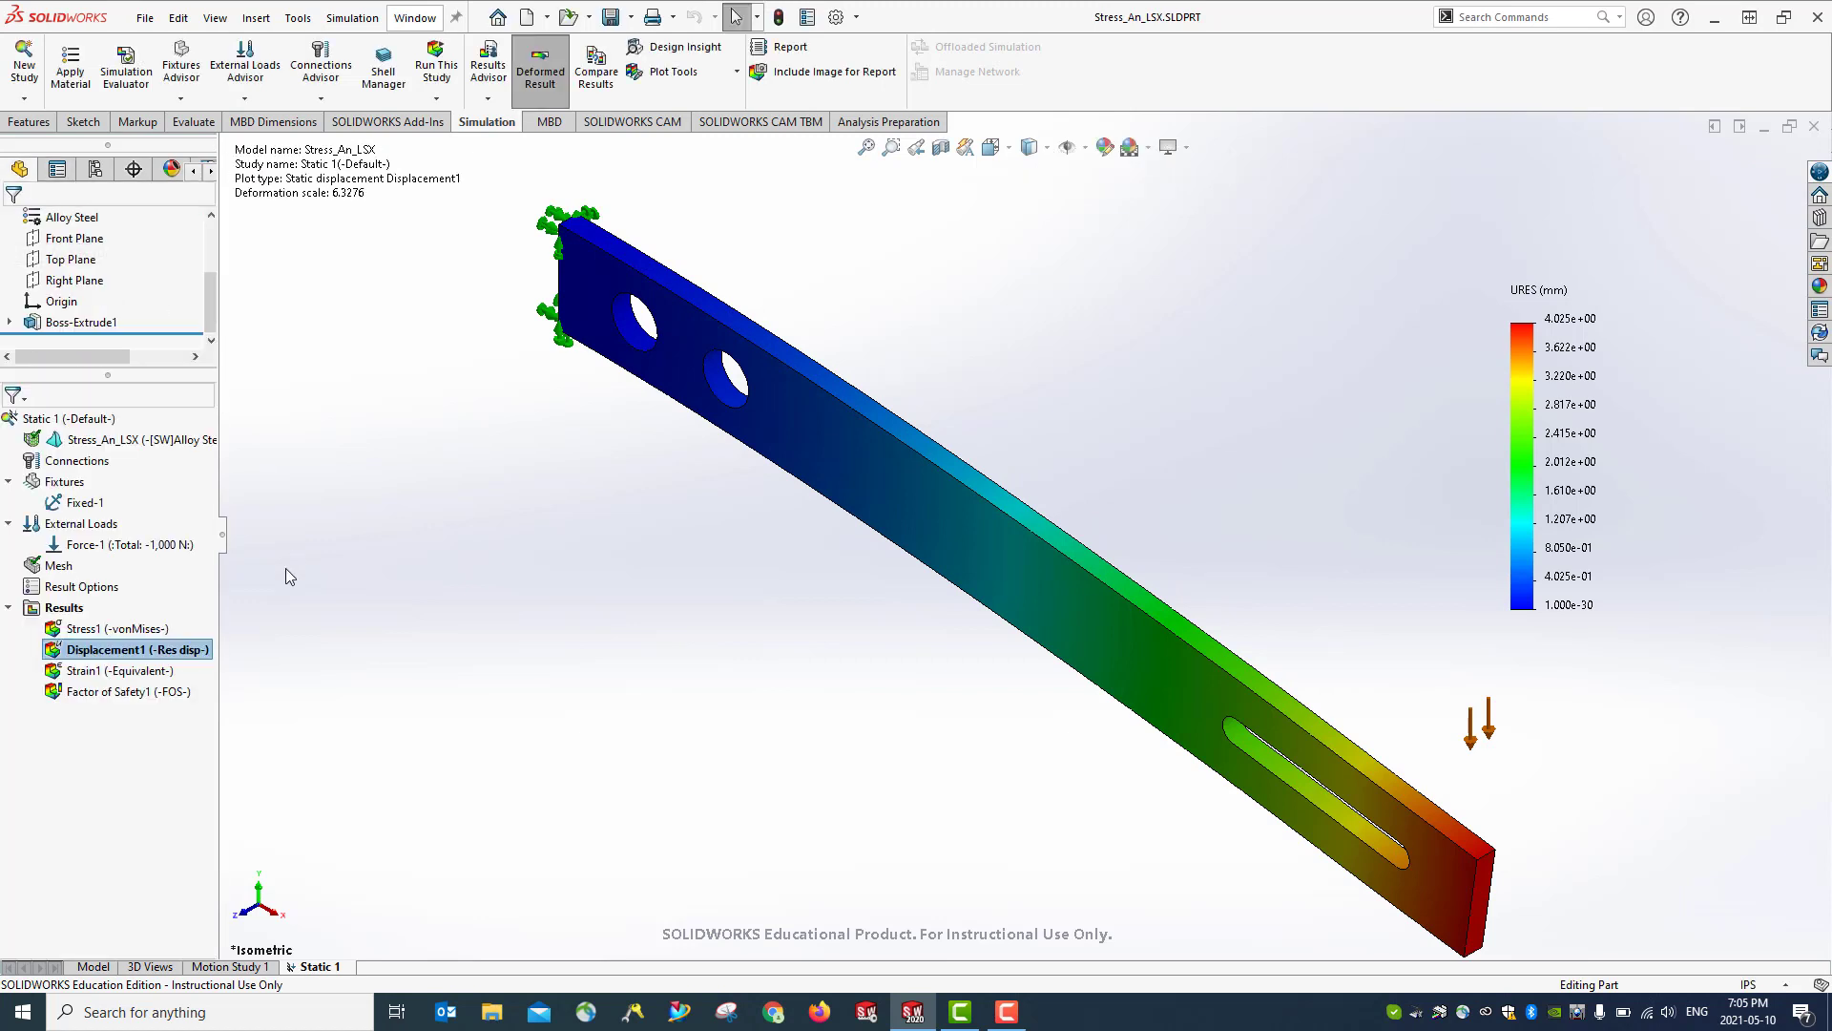
pyautogui.rightClick(90, 671)
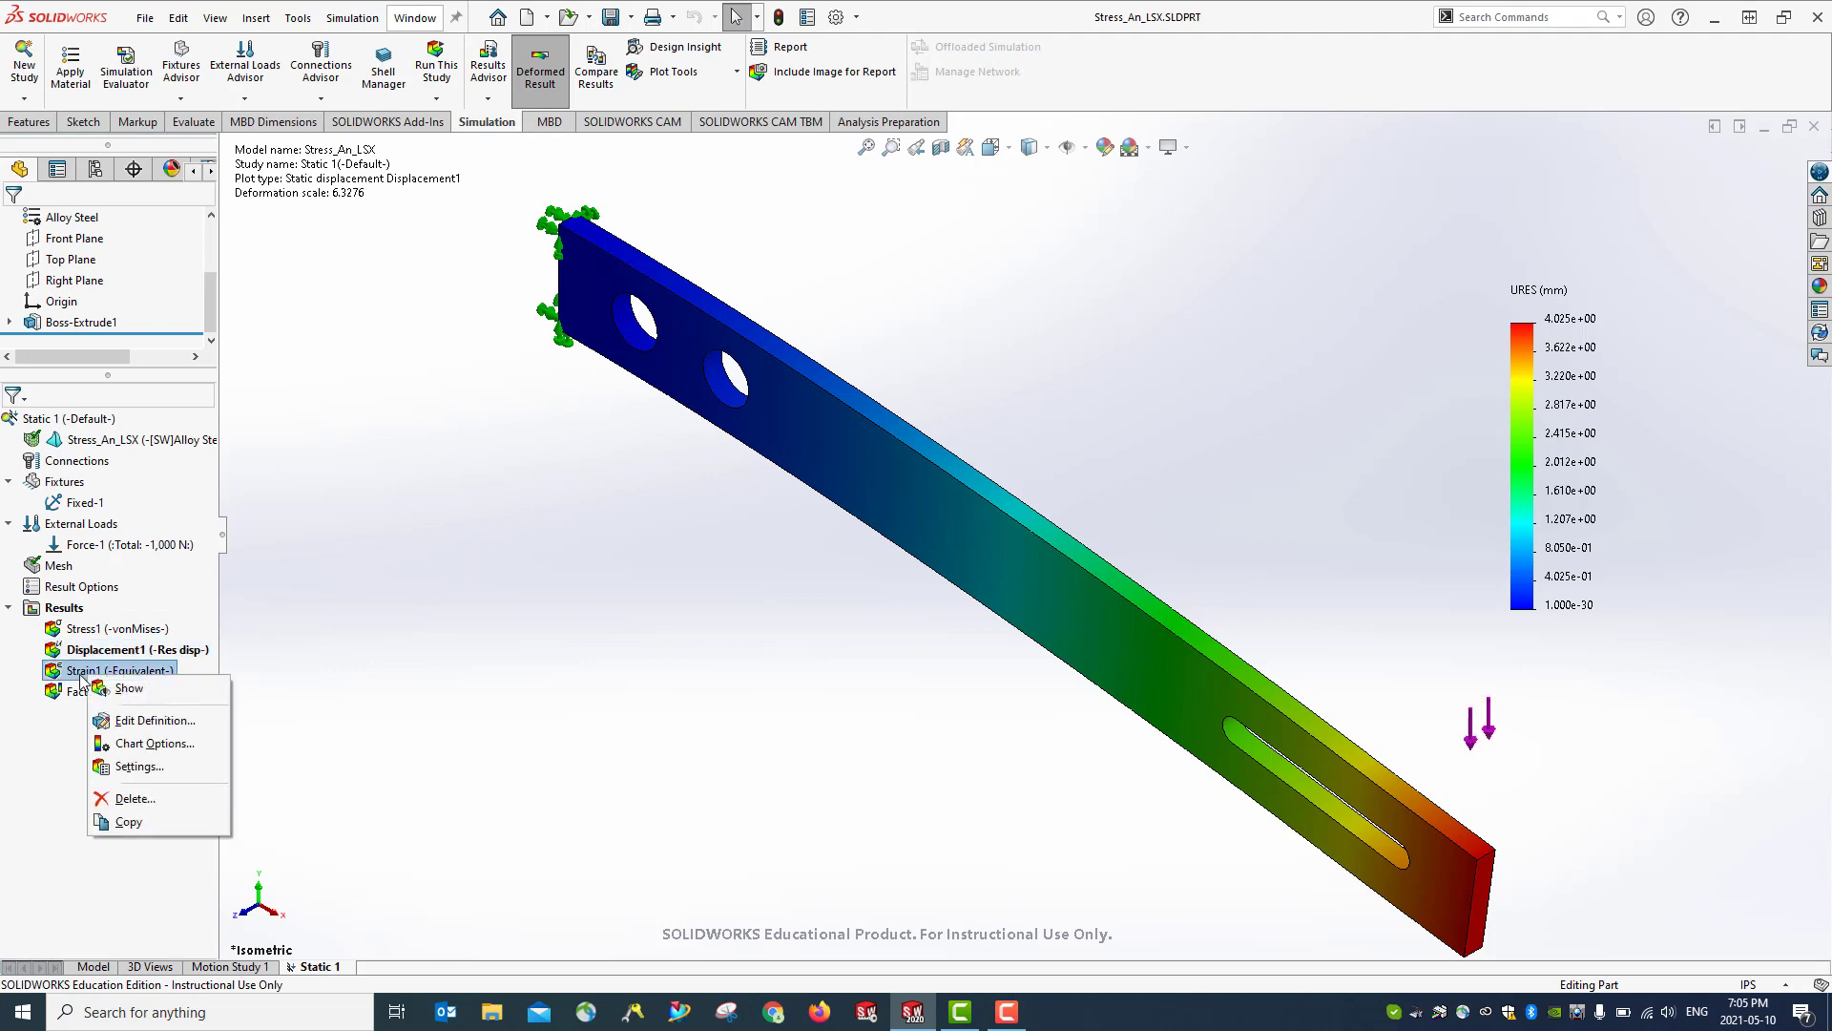
pyautogui.rightClick(71, 690)
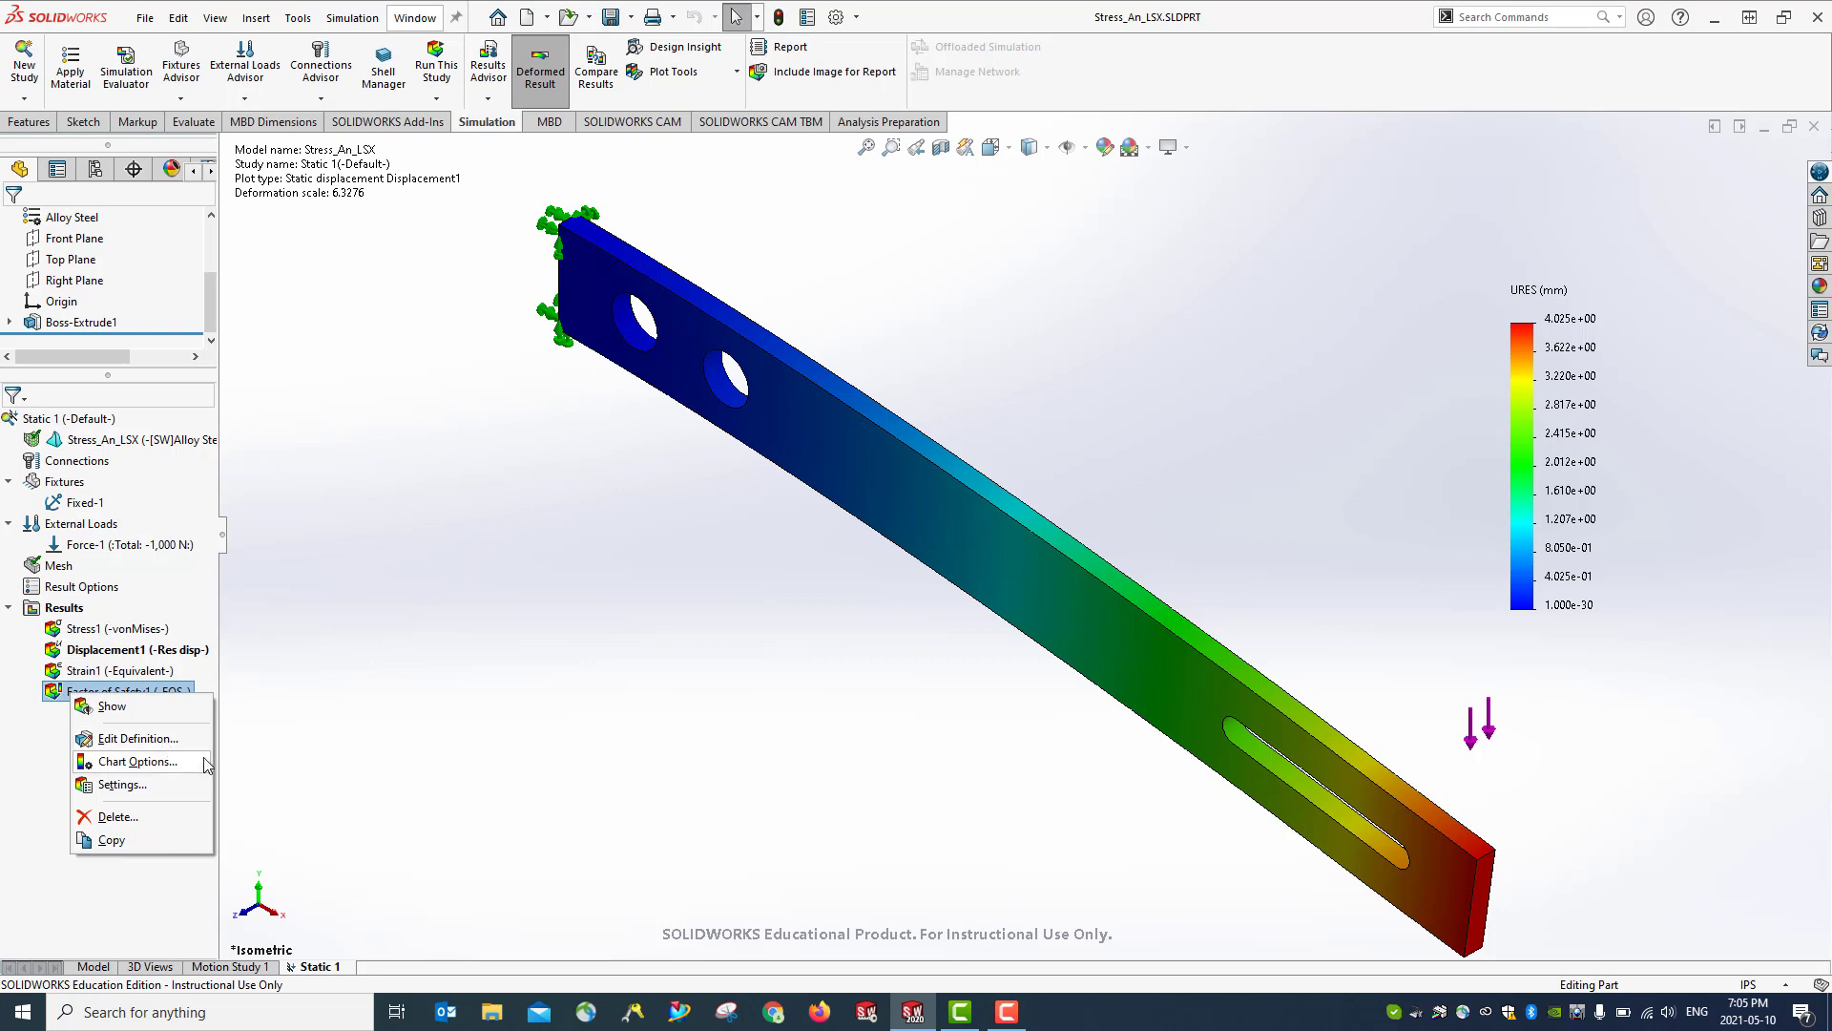
pyautogui.click(62, 756)
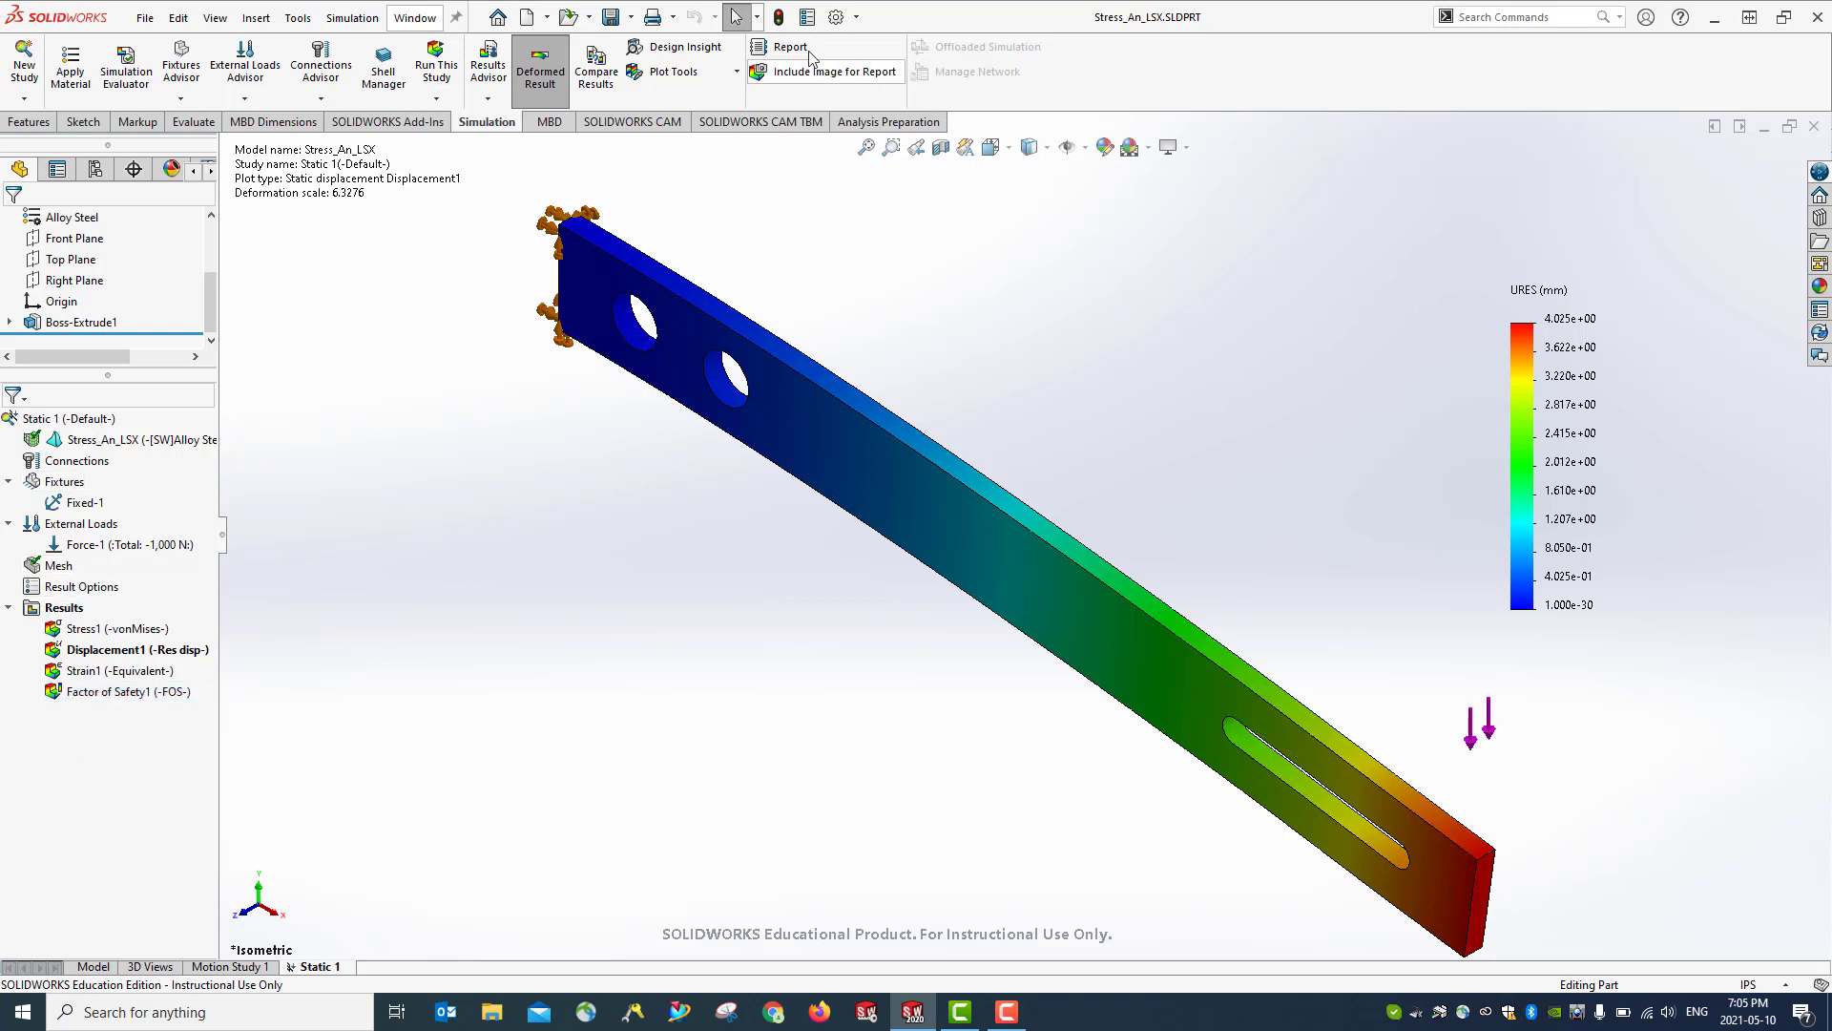
# Save the part and set up a study report without the Sensor Details, Connector Definitions and Contact Information sections
pyautogui.click(611, 17)
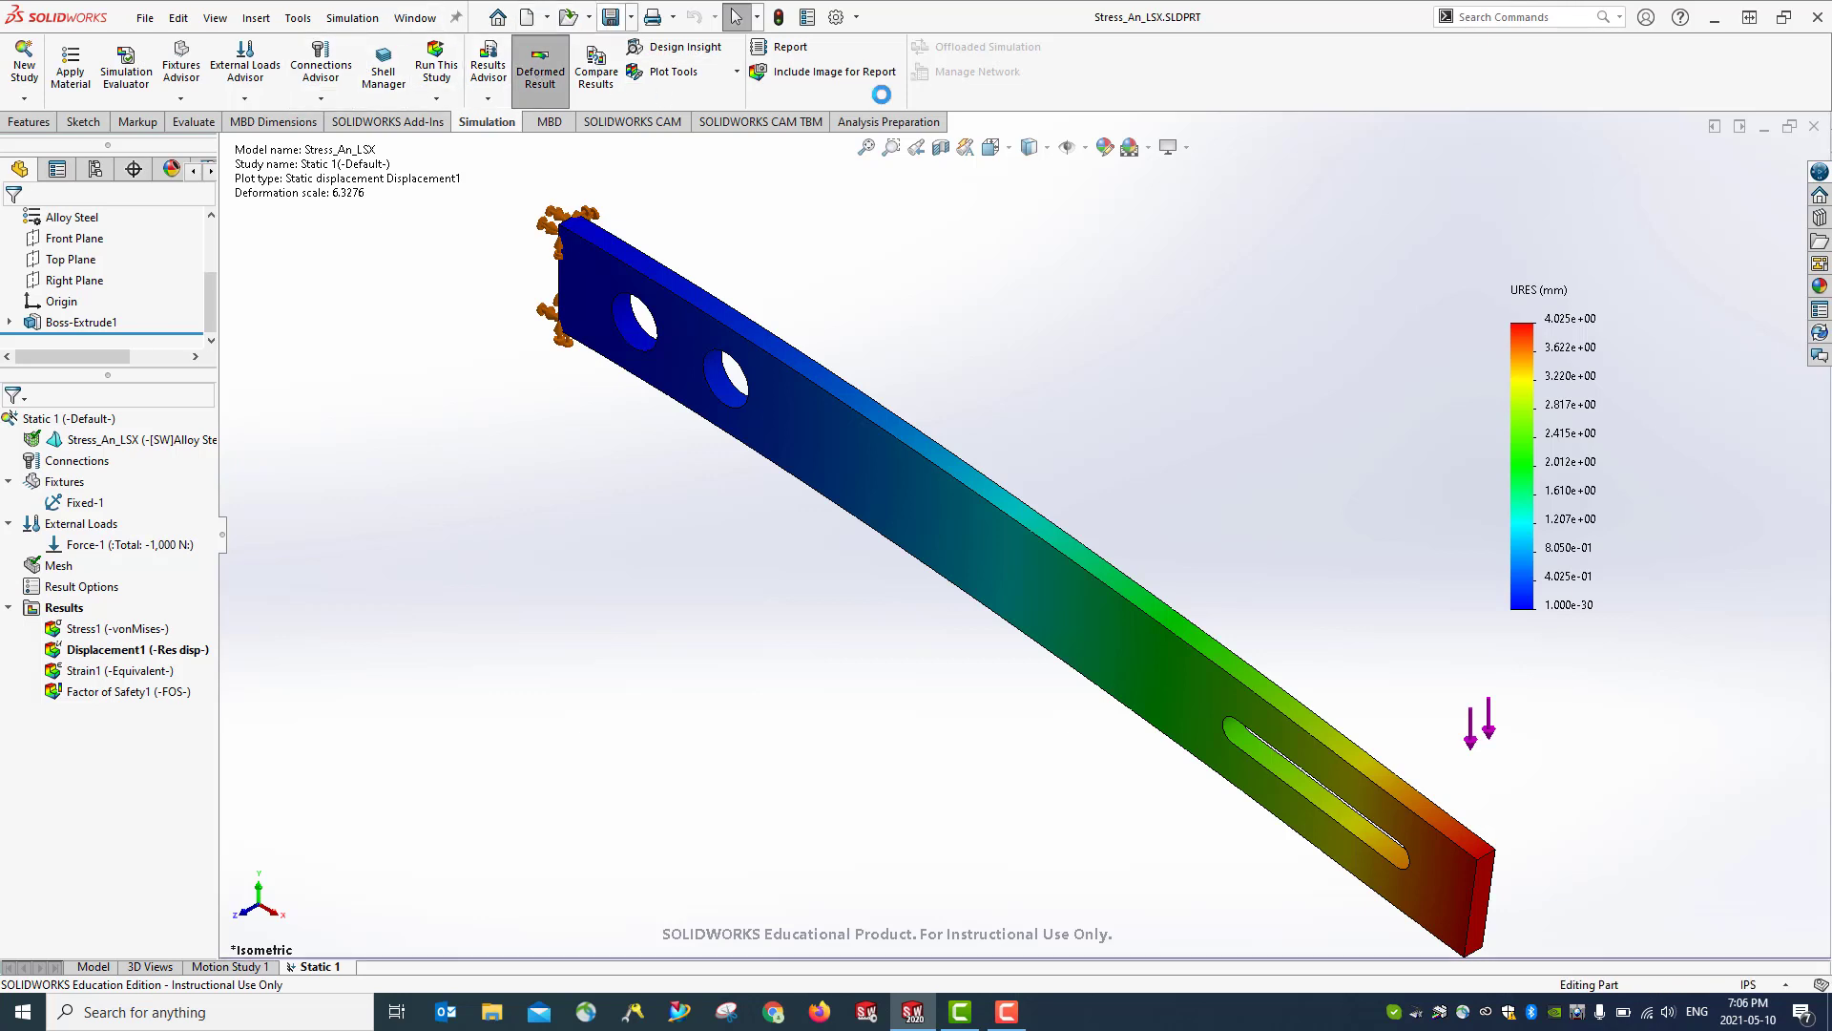
pyautogui.click(781, 50)
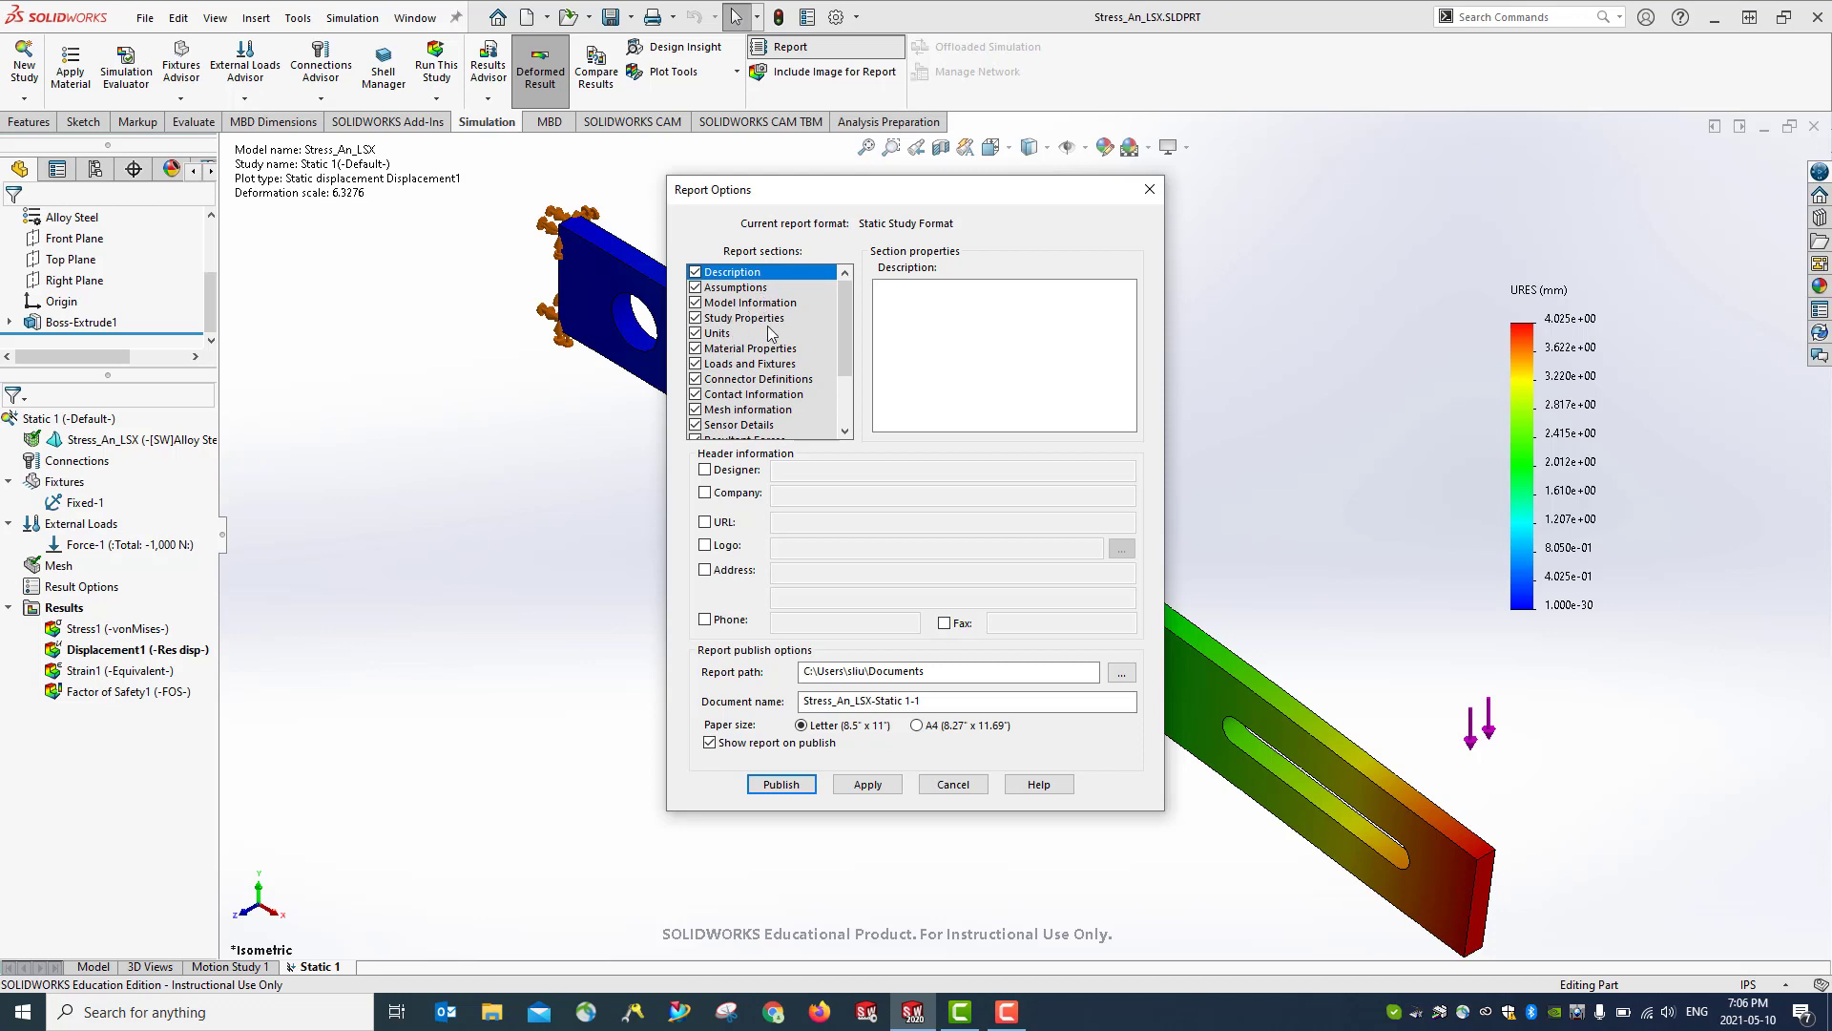
pyautogui.scroll(-1, 785, 377)
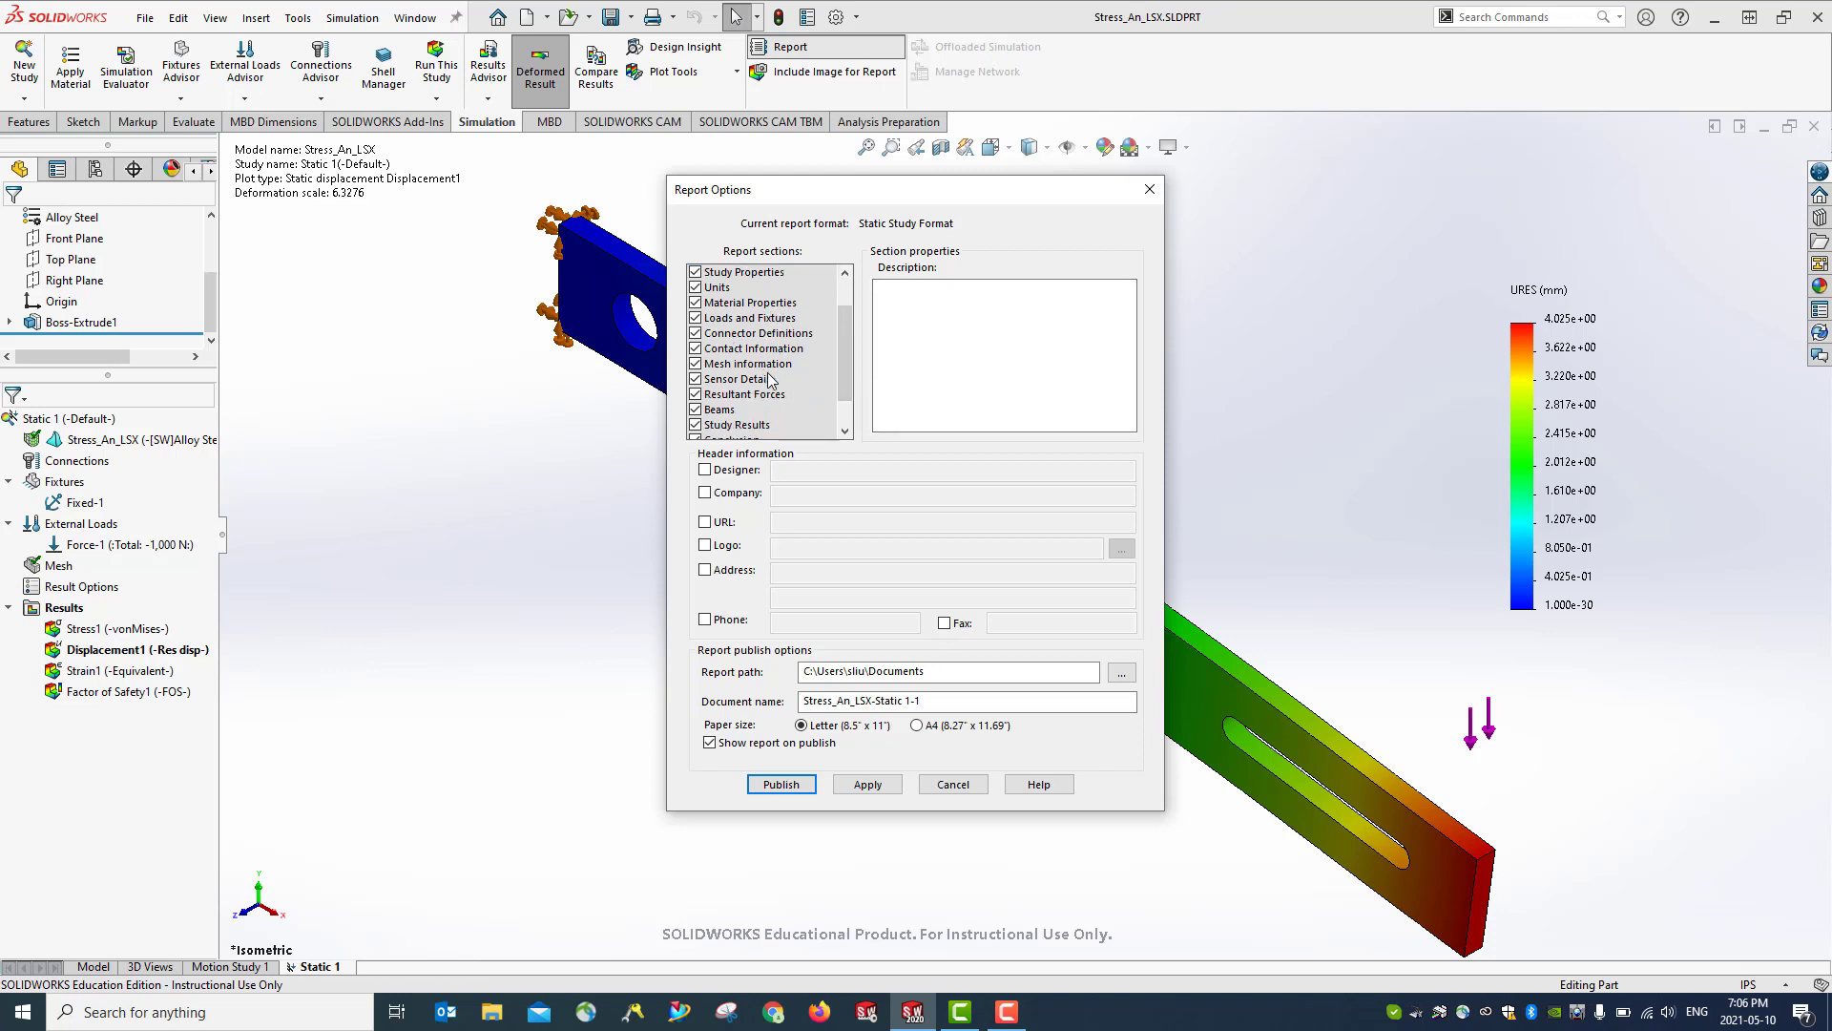
pyautogui.click(696, 380)
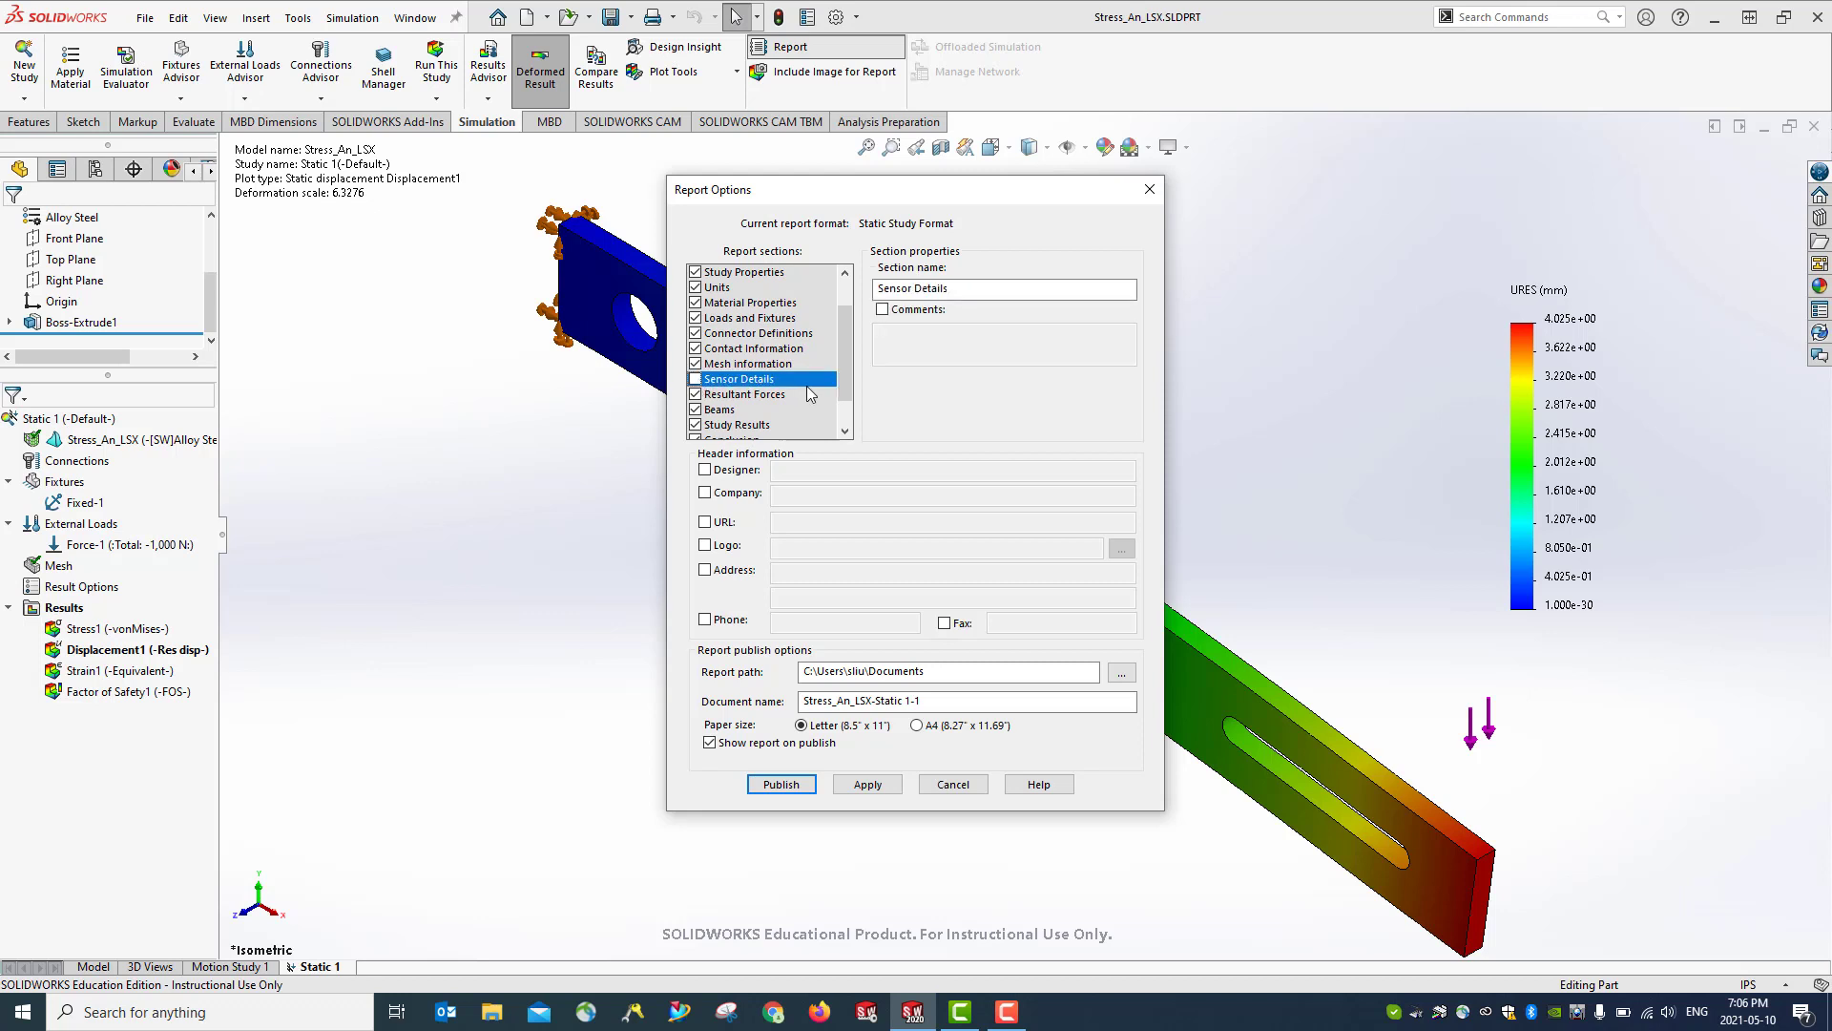
pyautogui.scroll(-1, 808, 394)
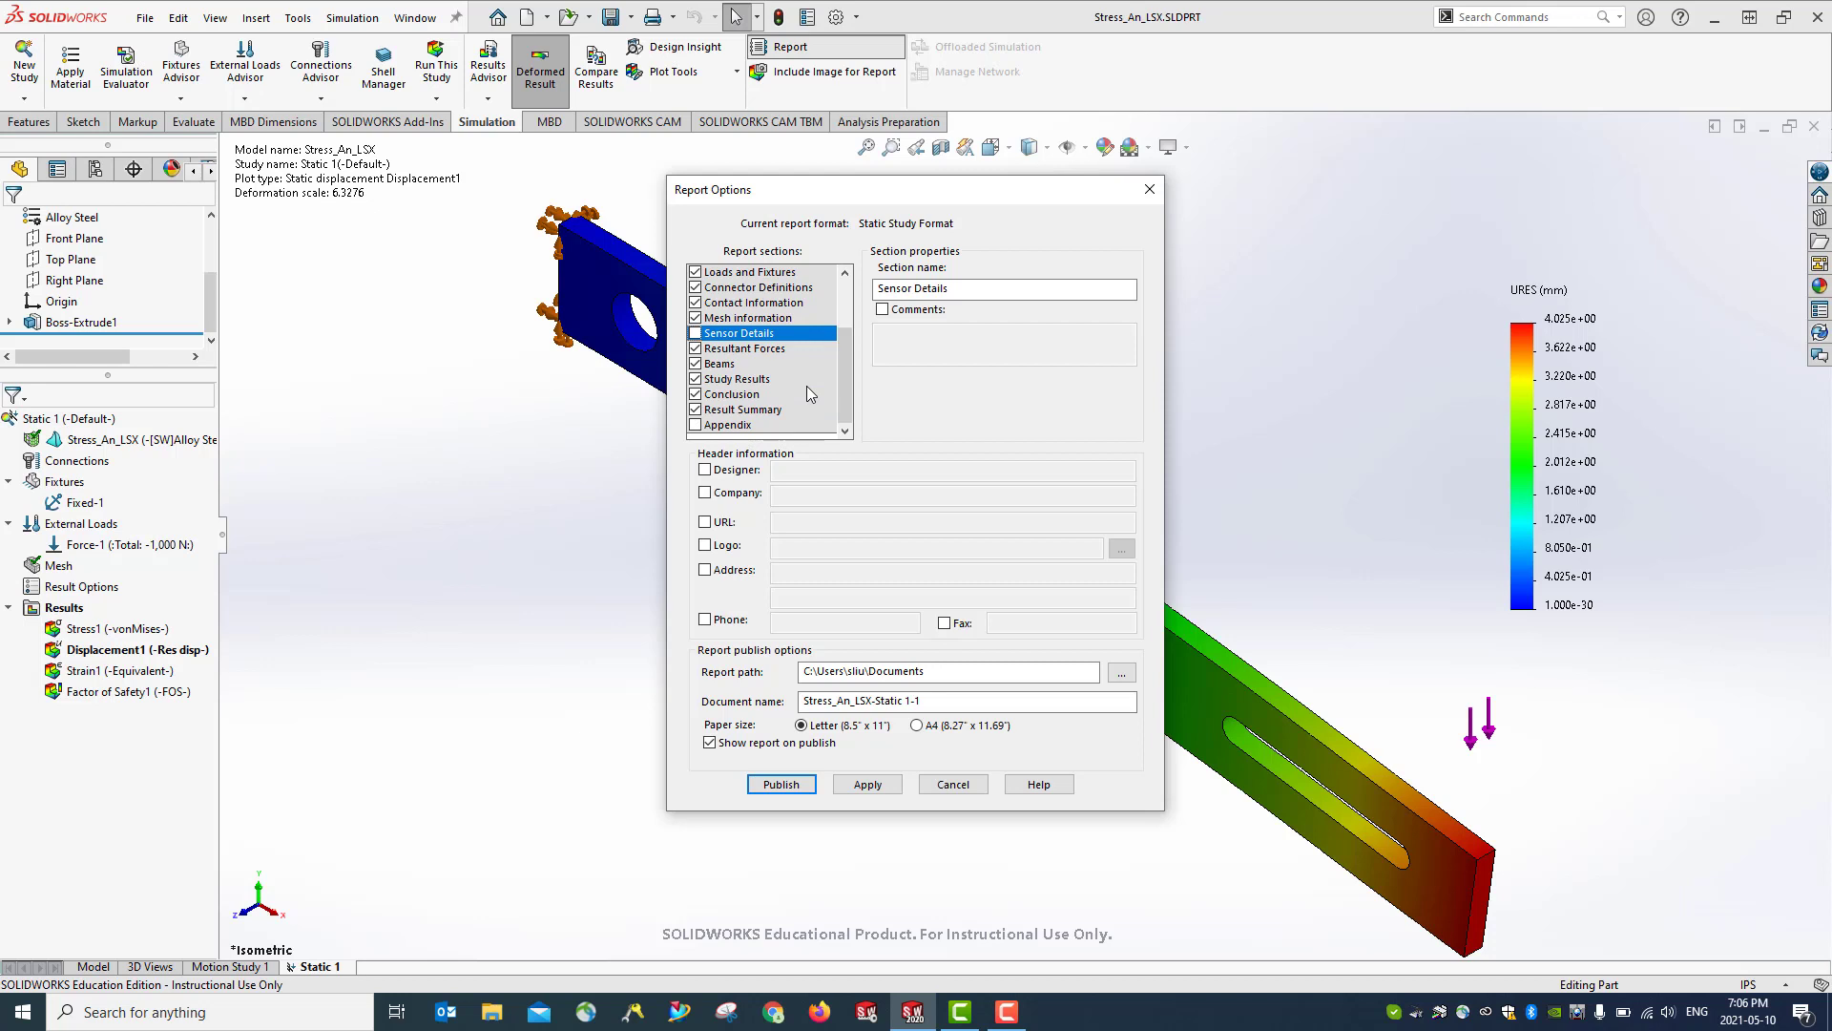
pyautogui.scroll(2, 807, 387)
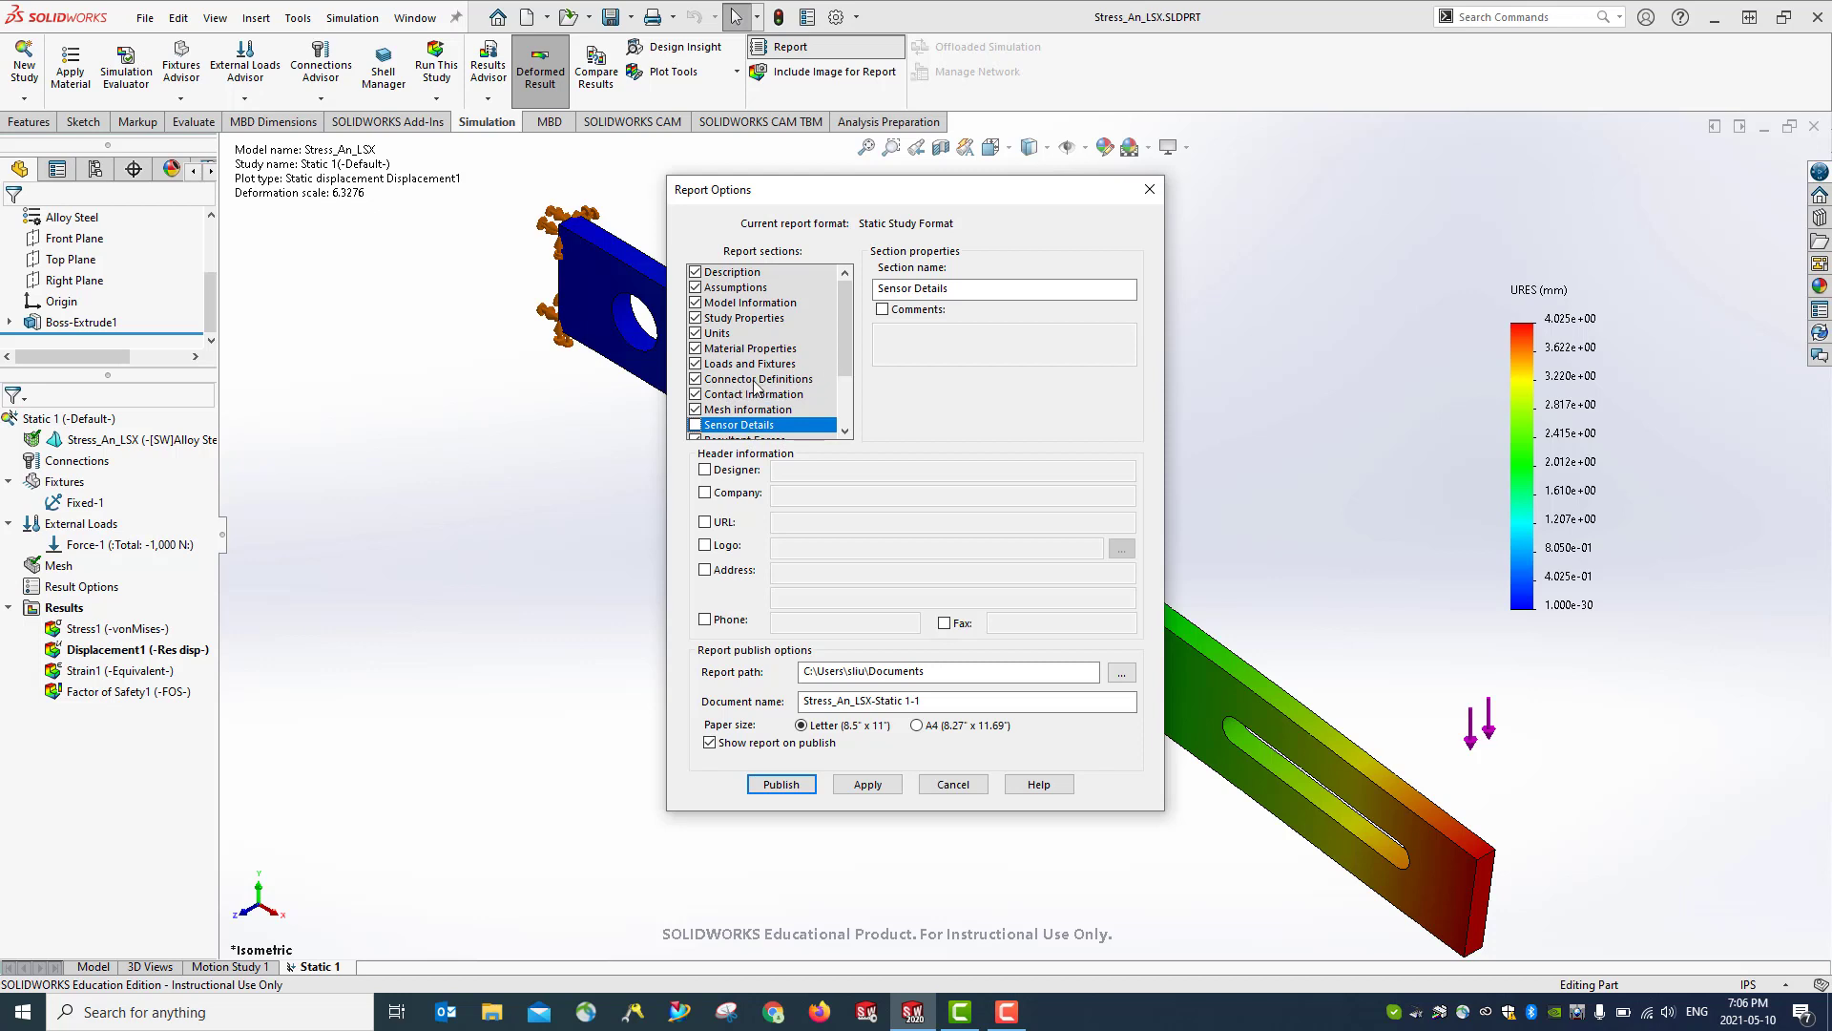
pyautogui.click(696, 379)
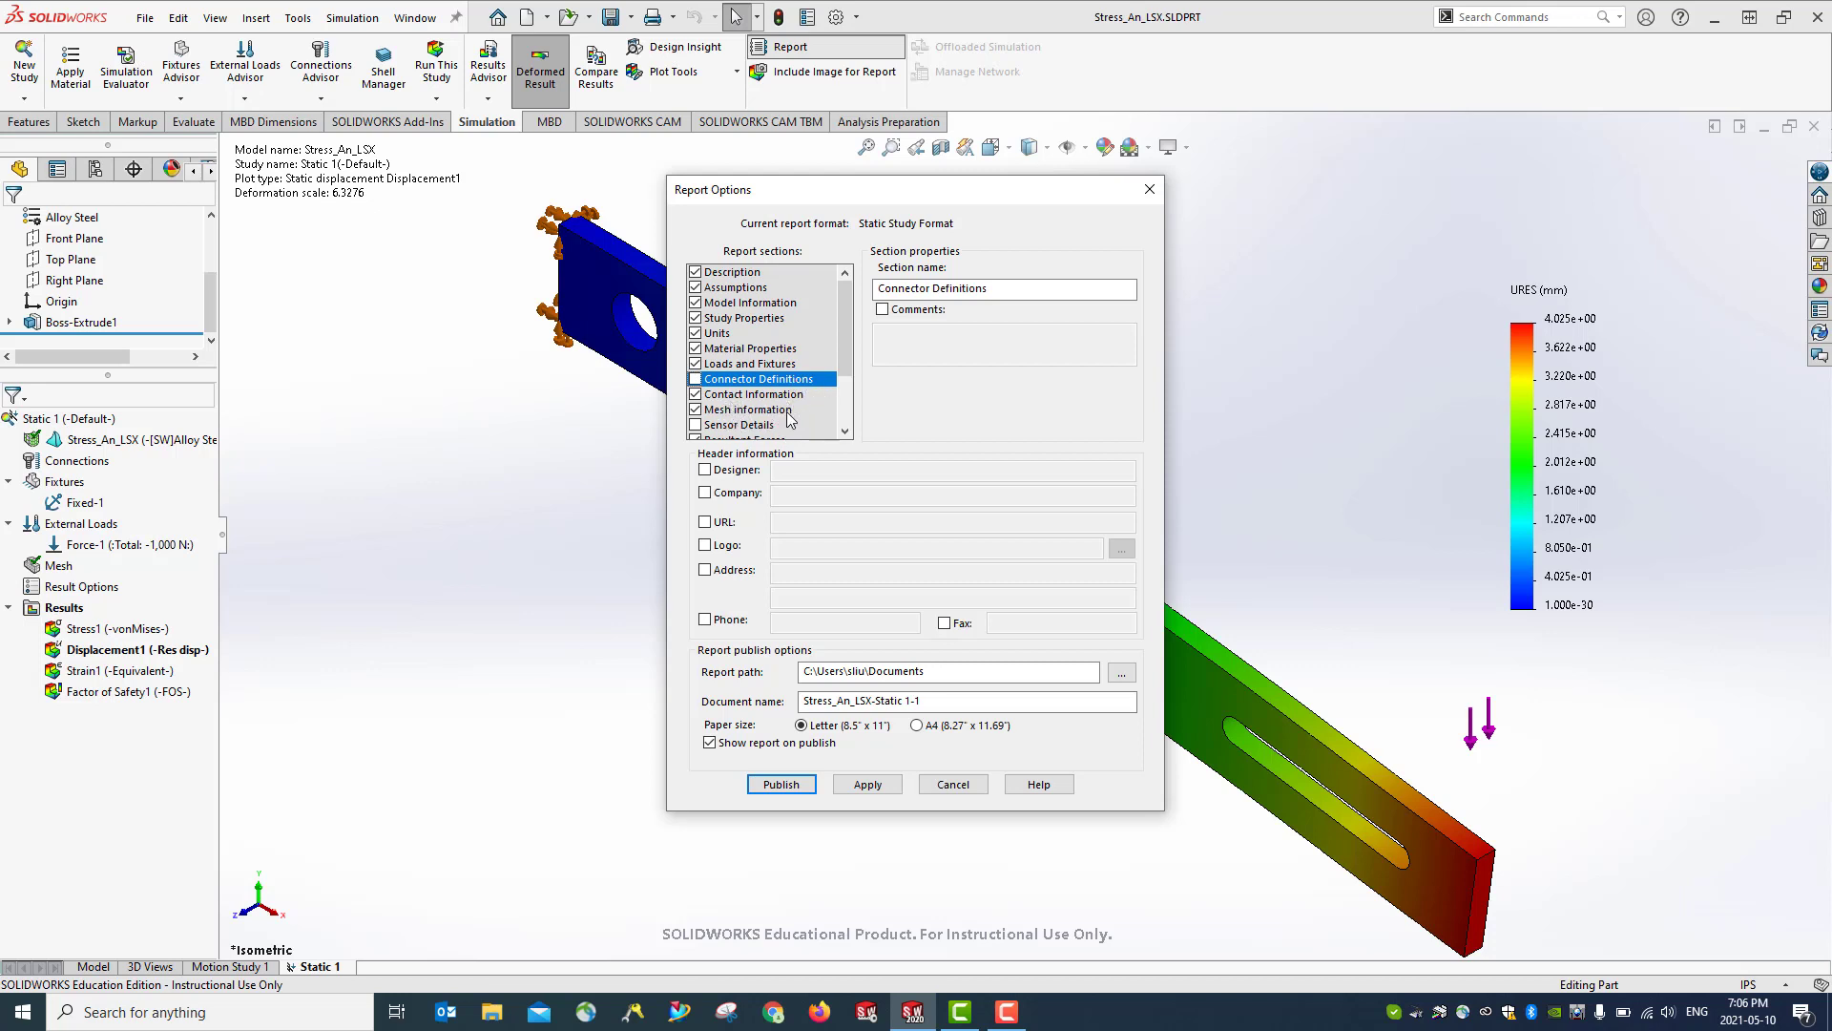
pyautogui.click(695, 394)
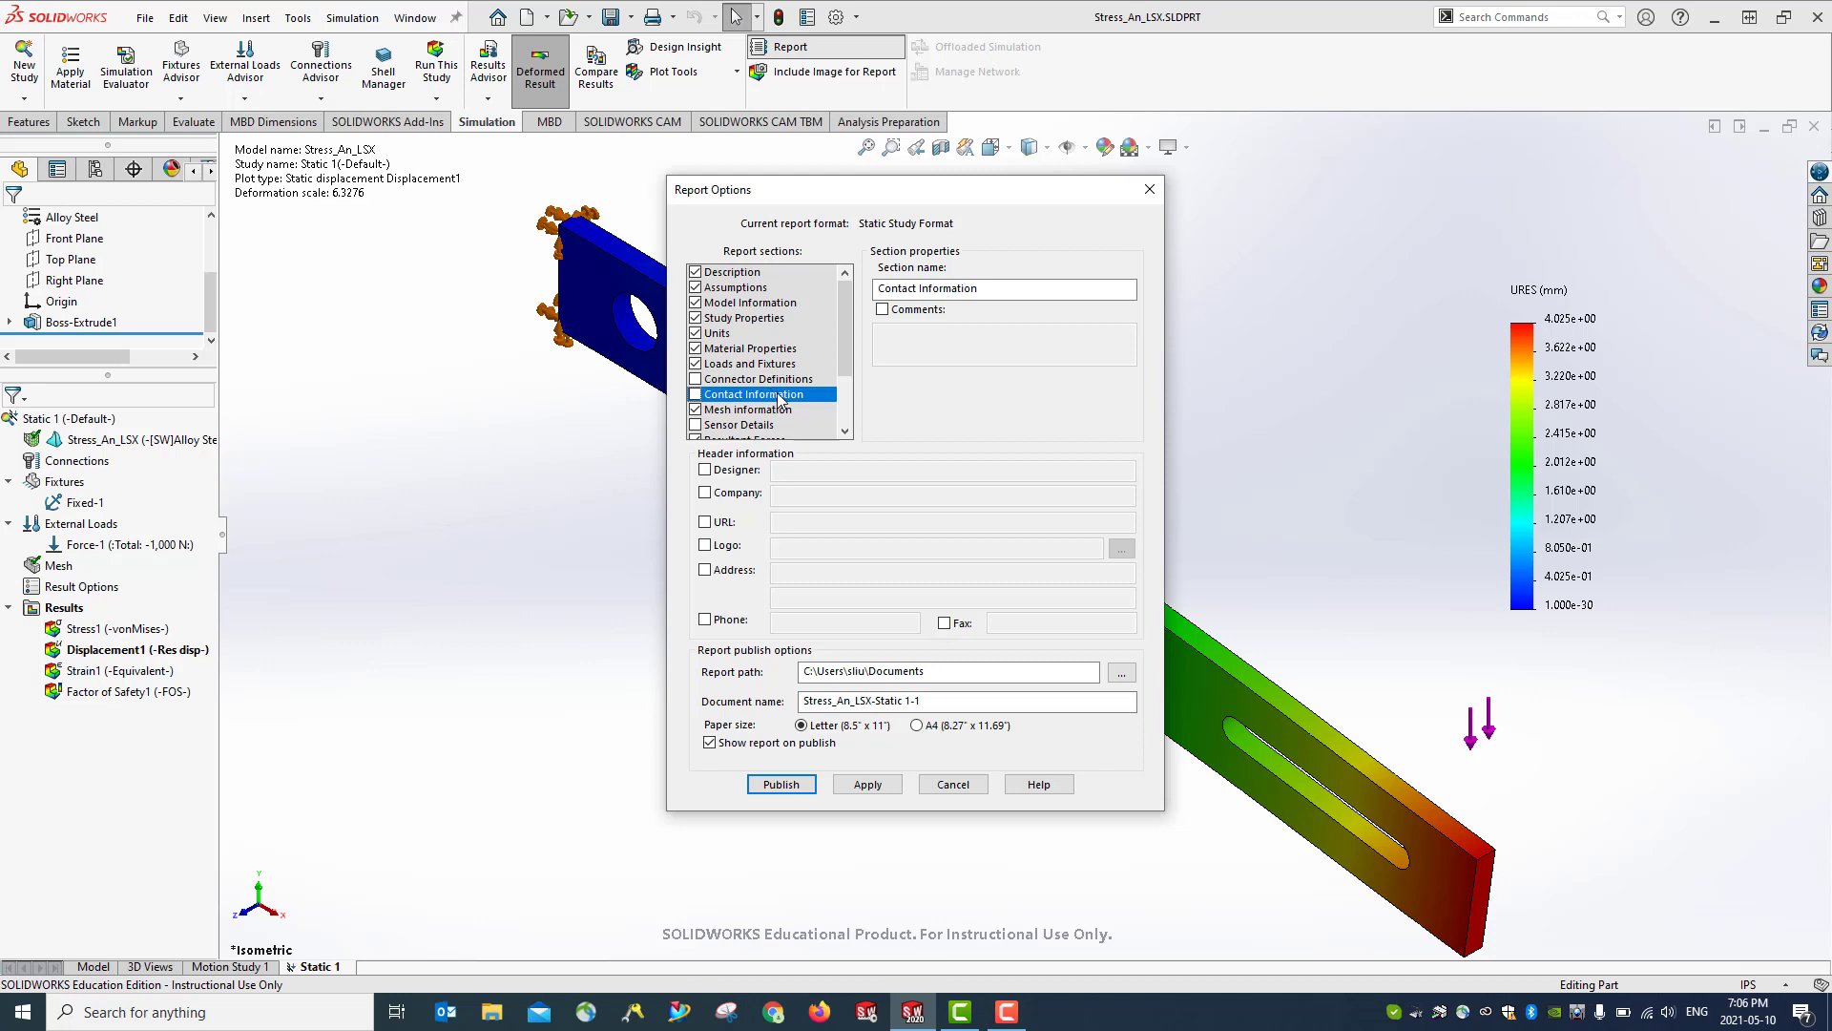
# Enable comments for the Conclusion section of the report
pyautogui.moveTo(845, 368); pyautogui.dragTo(841, 431)
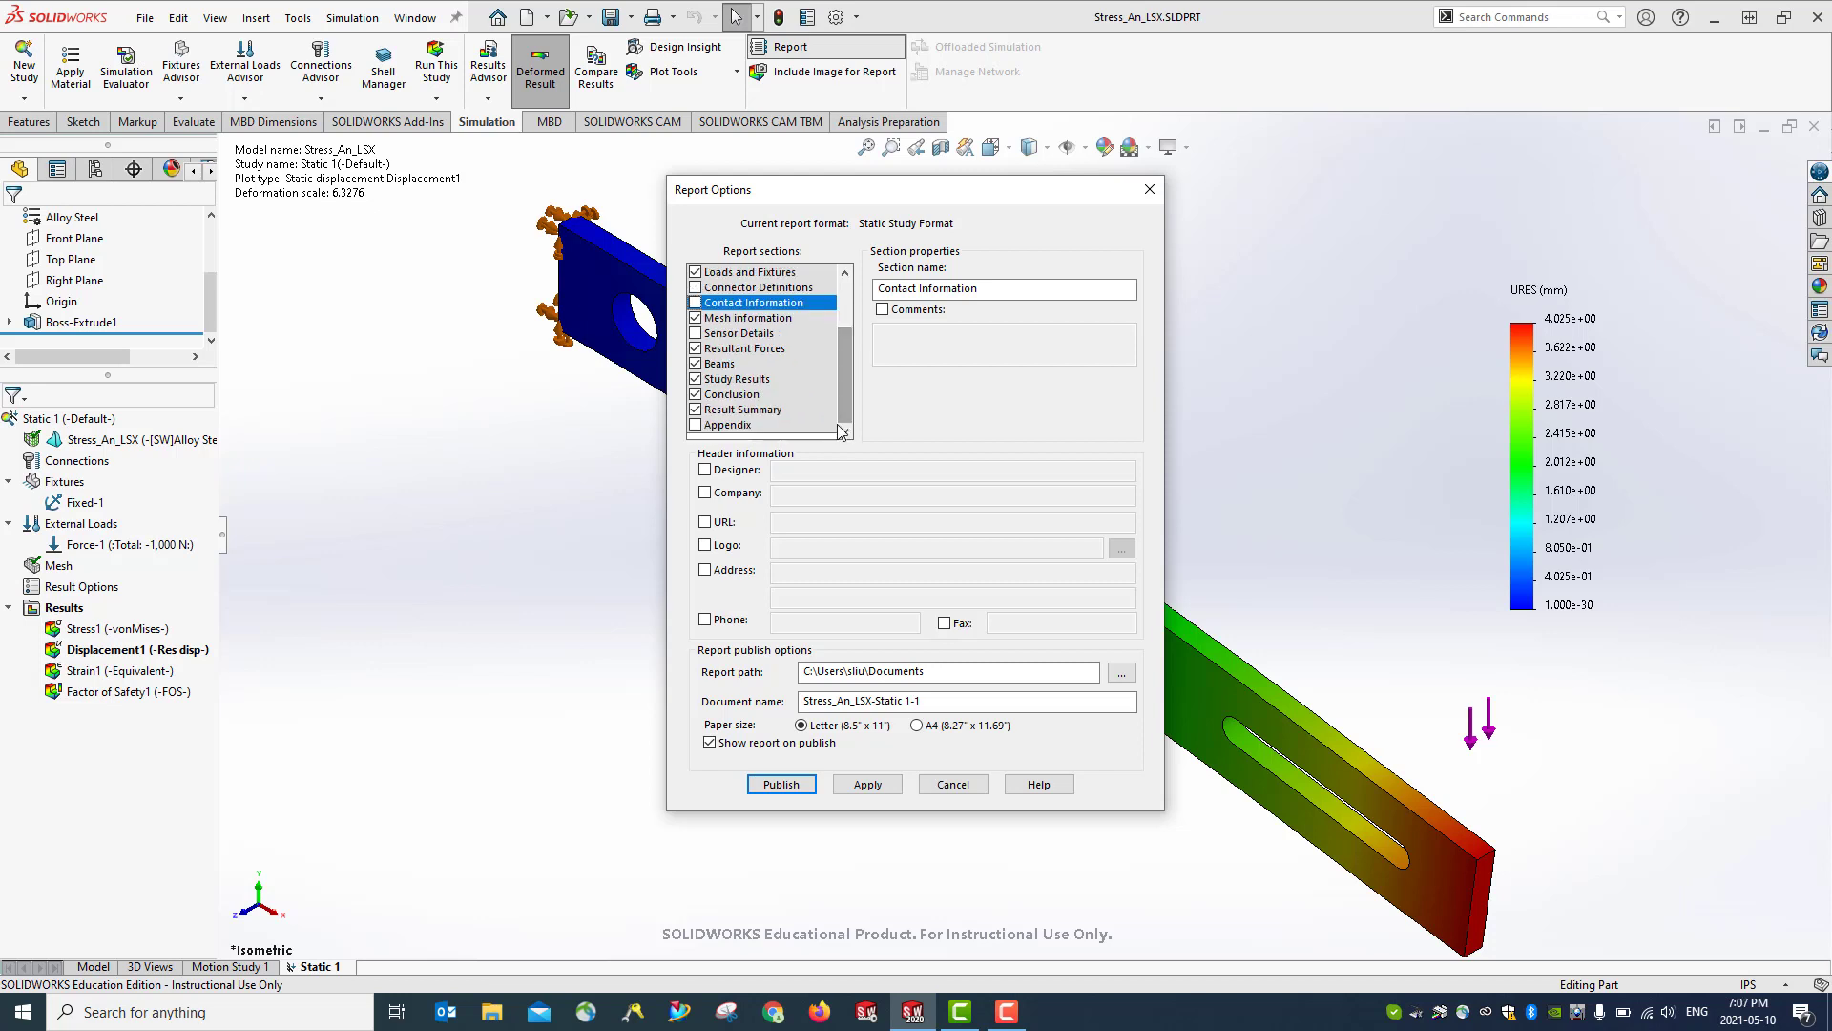
pyautogui.click(736, 397)
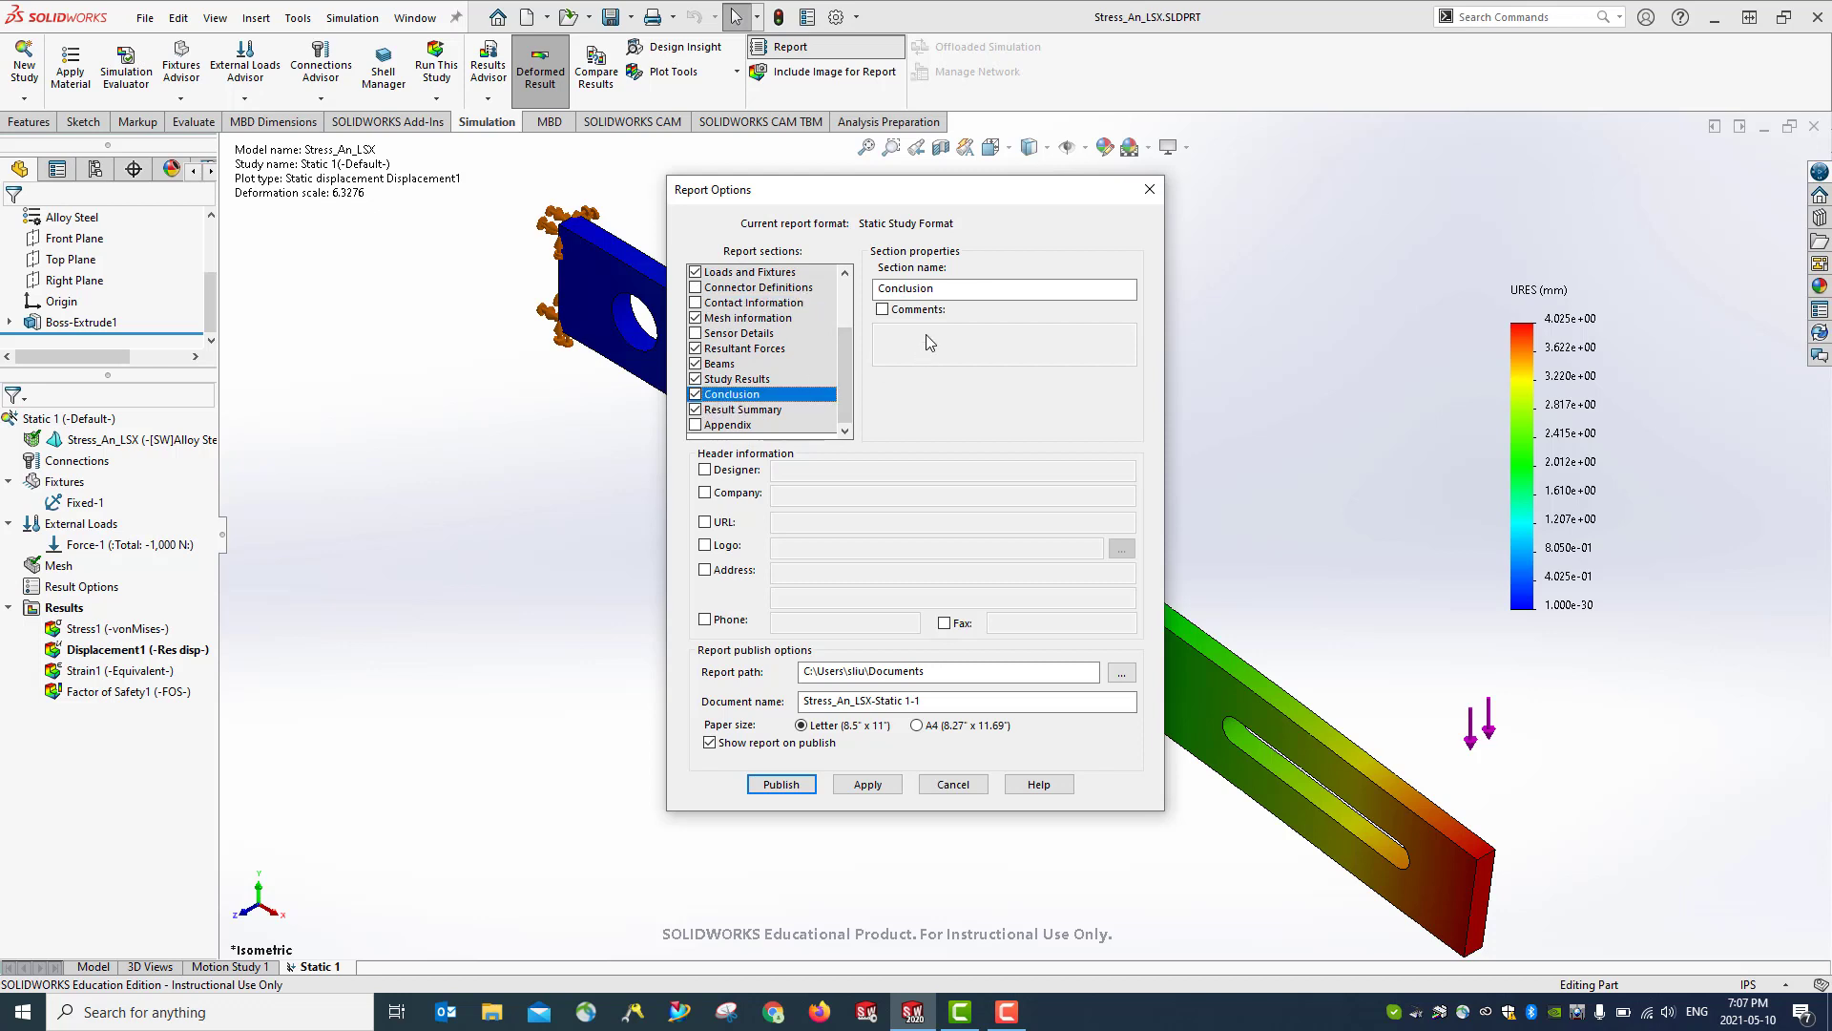
pyautogui.click(881, 310)
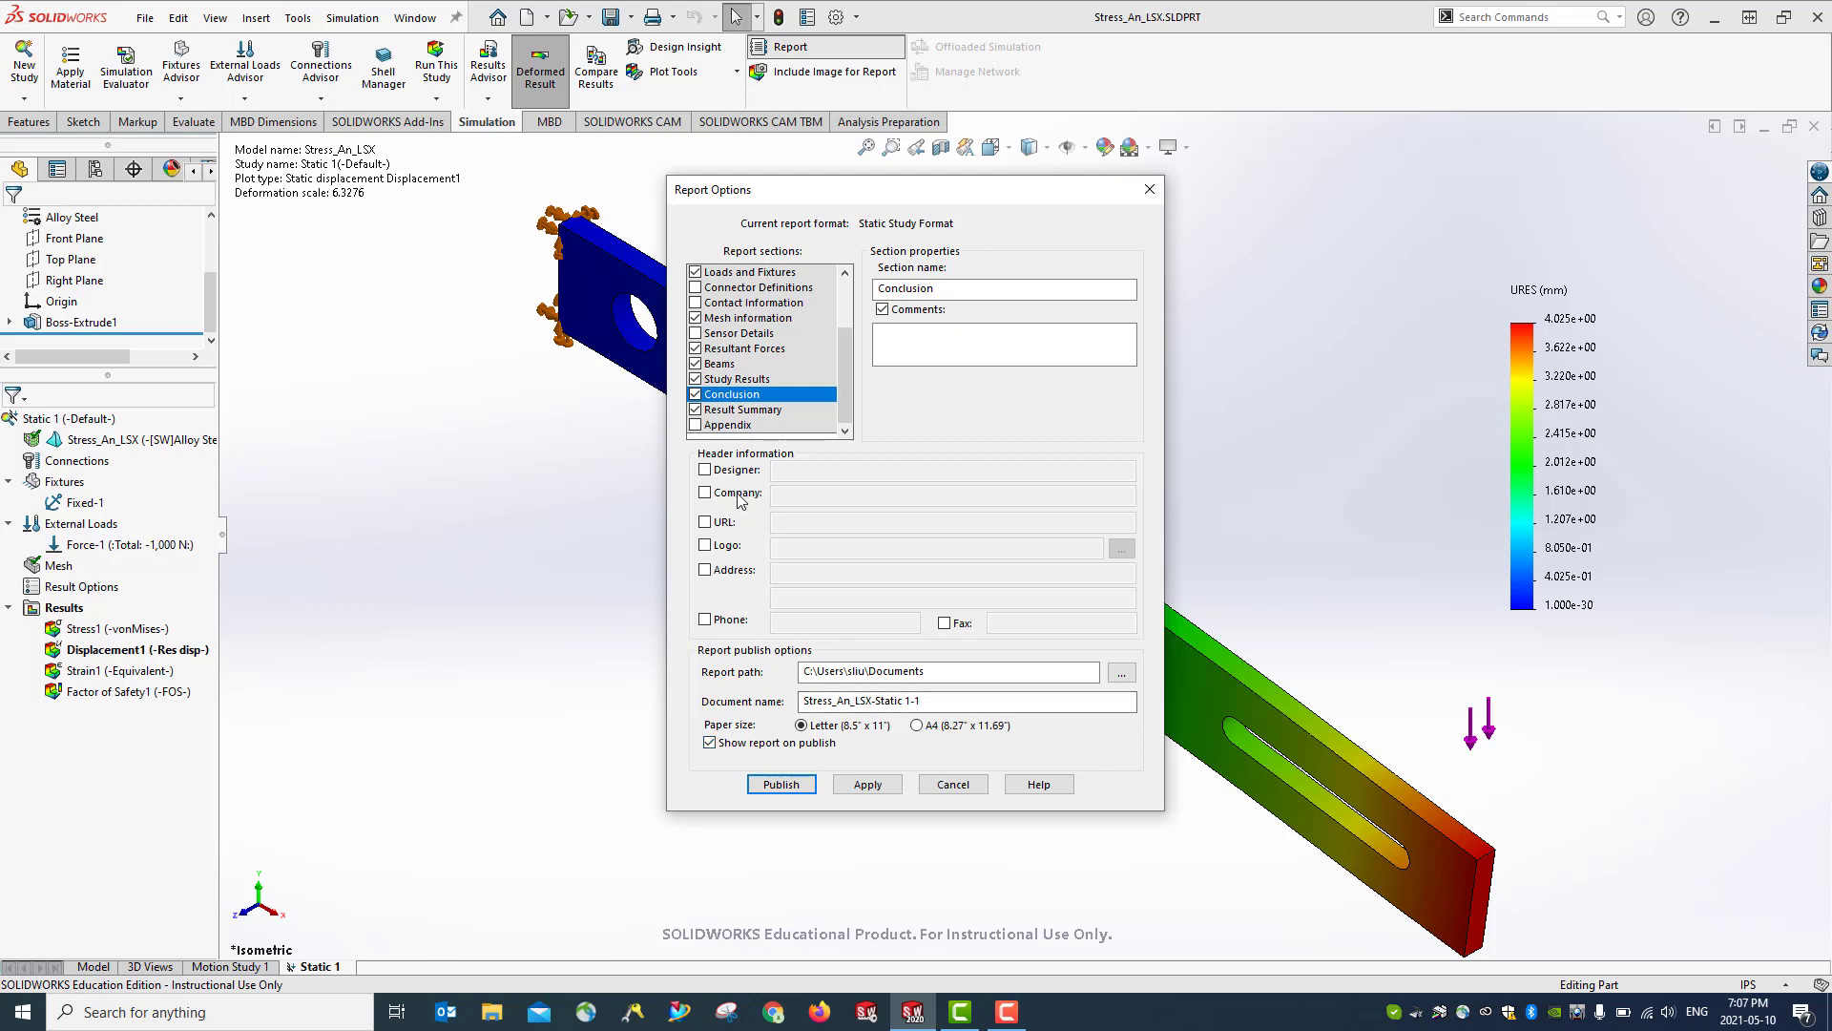
# Include the designer's name and the company Fanshawe College in the report's header information
pyautogui.click(705, 469)
pyautogui.click(802, 471)
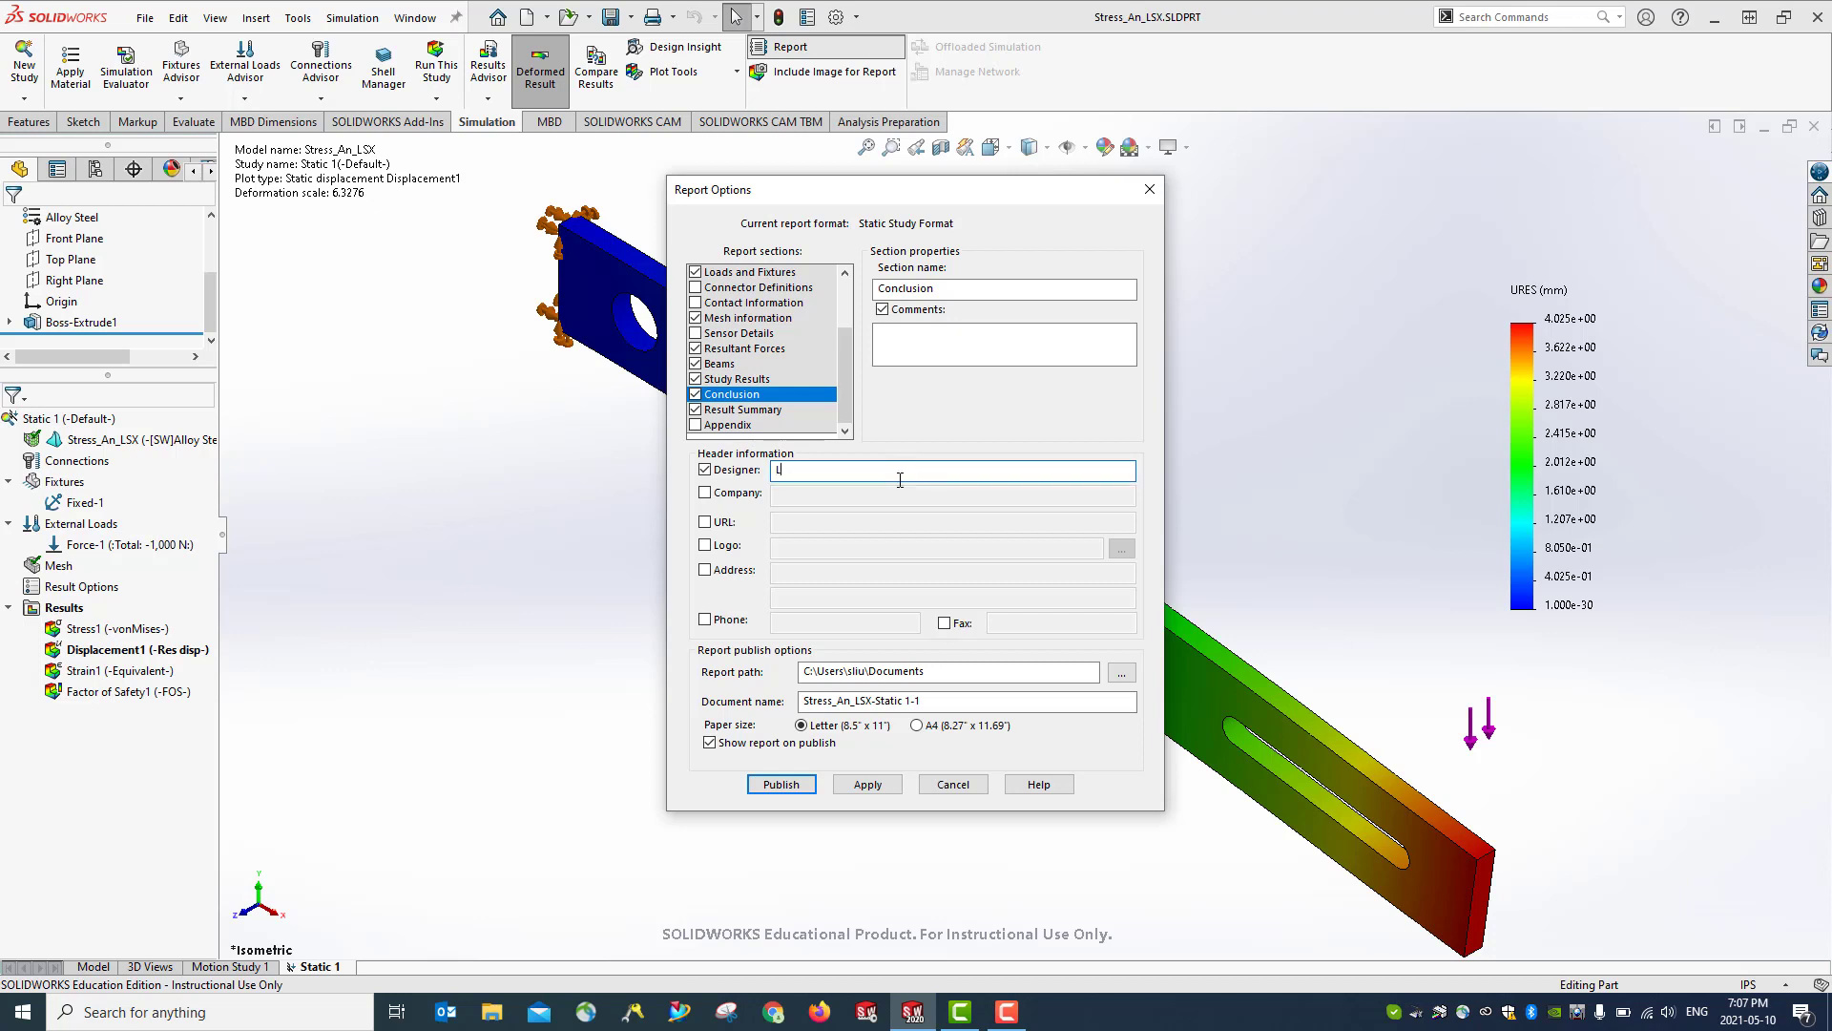
pyautogui.write('LIU')
pyautogui.click(705, 492)
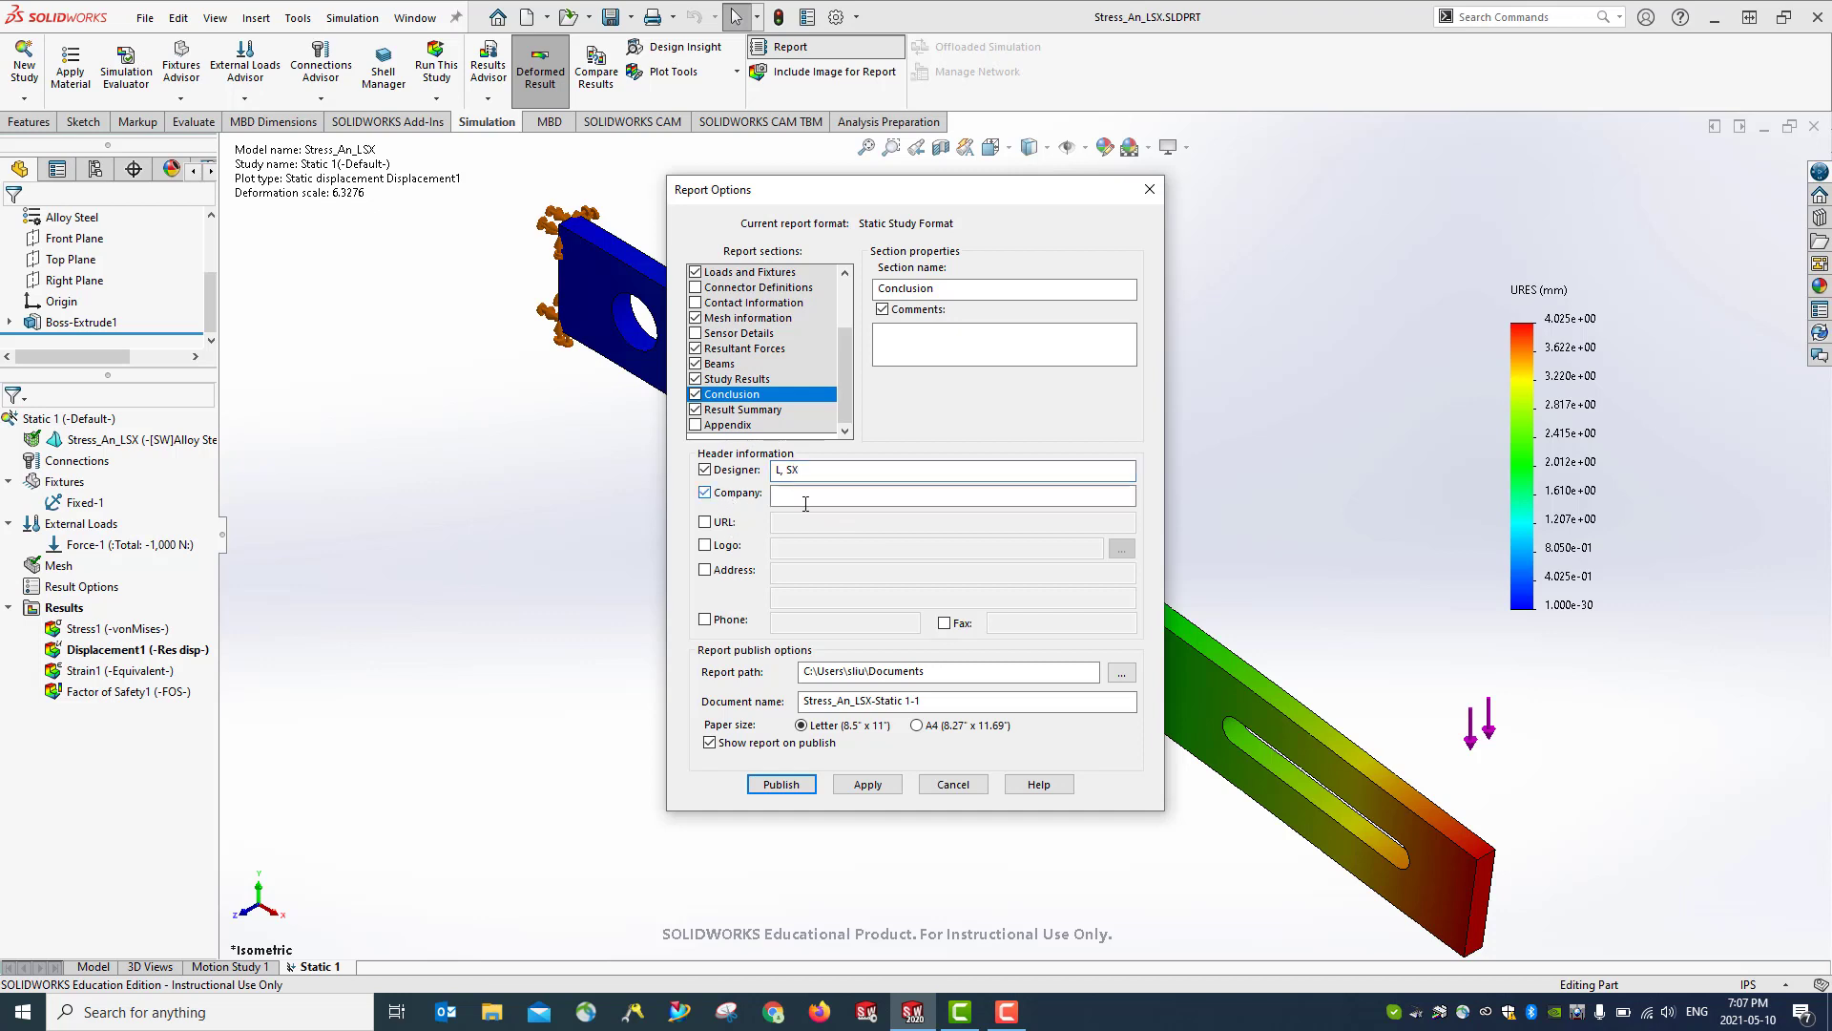
pyautogui.click(978, 494)
pyautogui.write('Fasn')
pyautogui.write('ha')
pyautogui.write('we Collge')
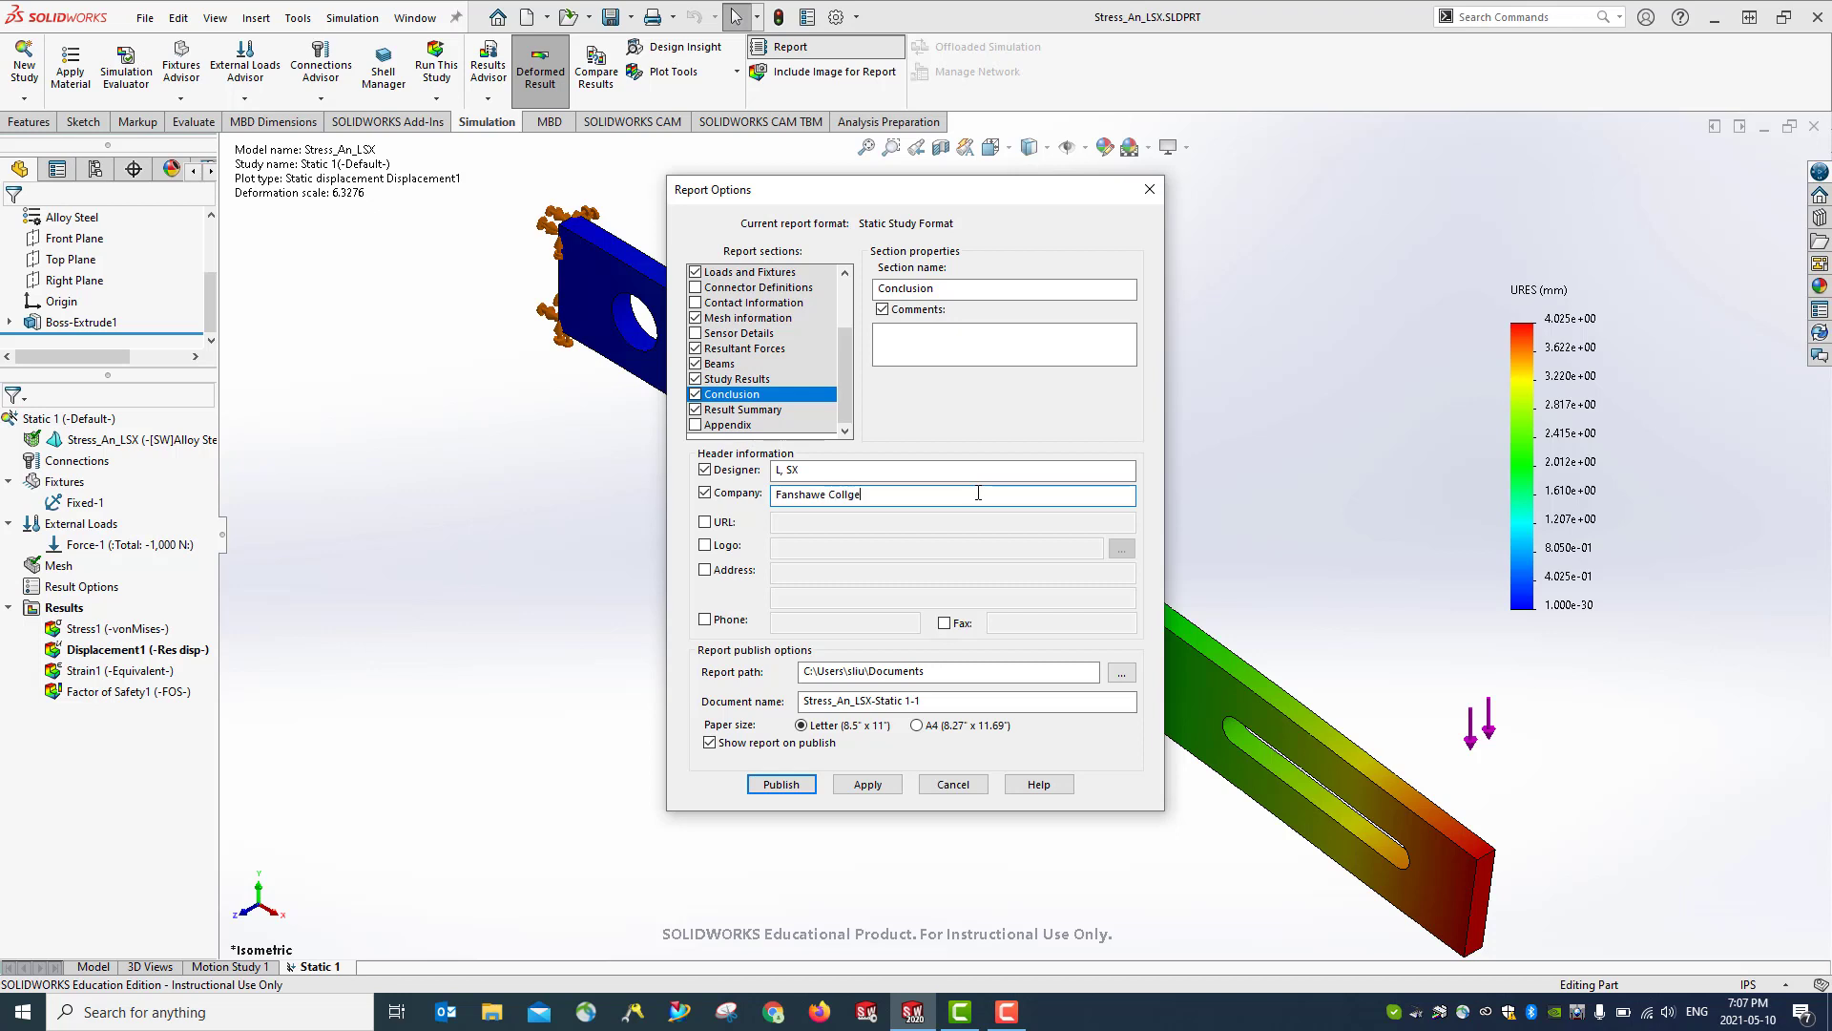
pyautogui.write('g')
# Enter "My report of Tutorial 1: Stress analysis." as the report's Description text
pyautogui.scroll(2, 773, 387)
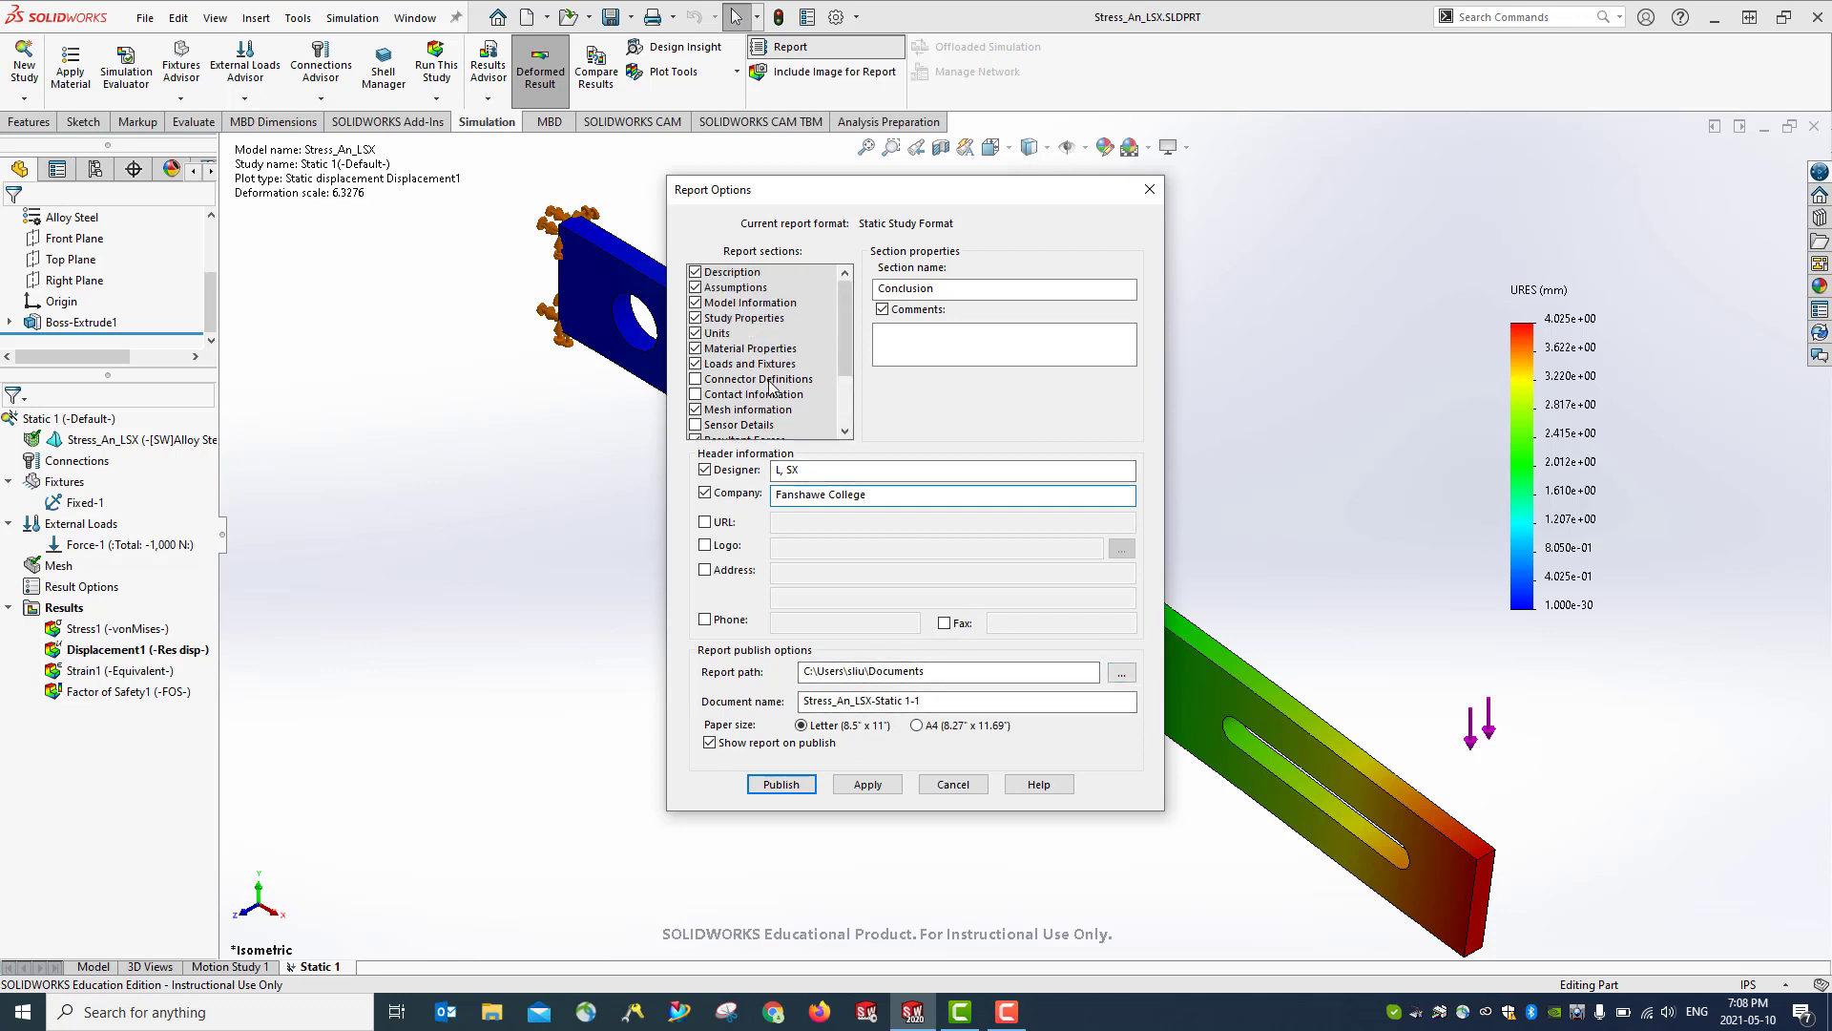
pyautogui.click(753, 275)
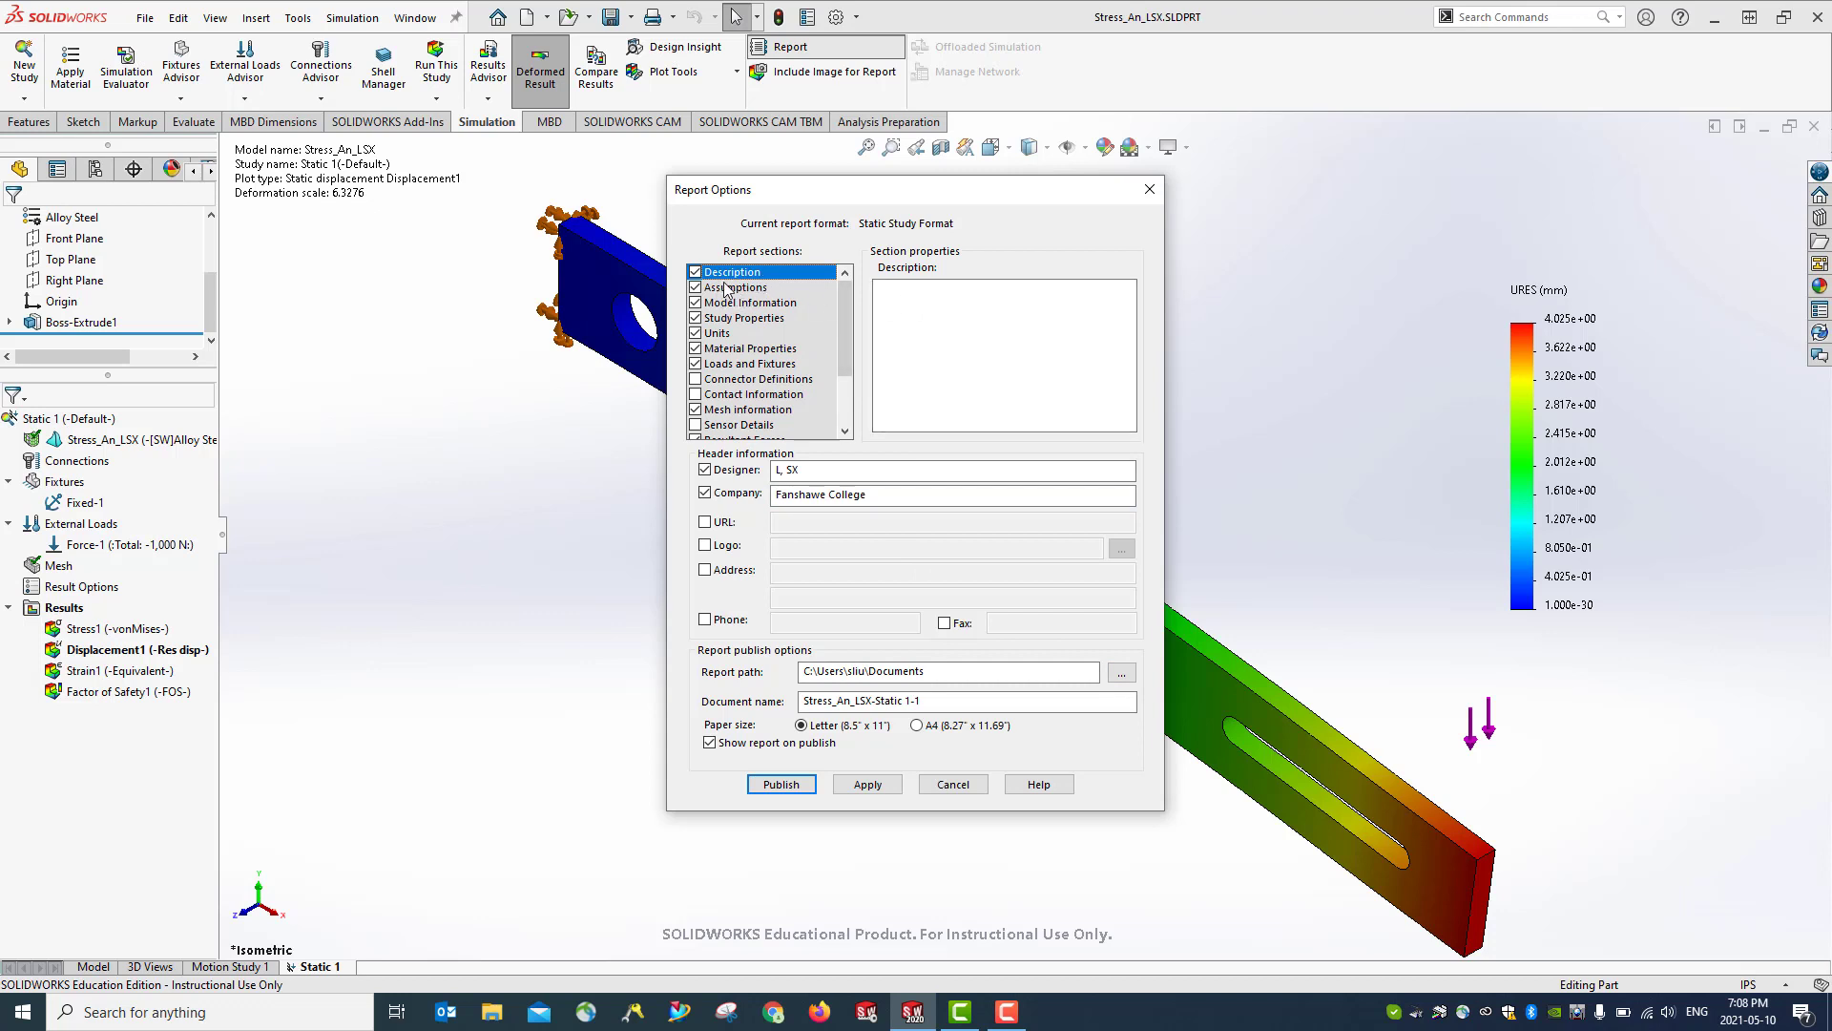
pyautogui.click(878, 329)
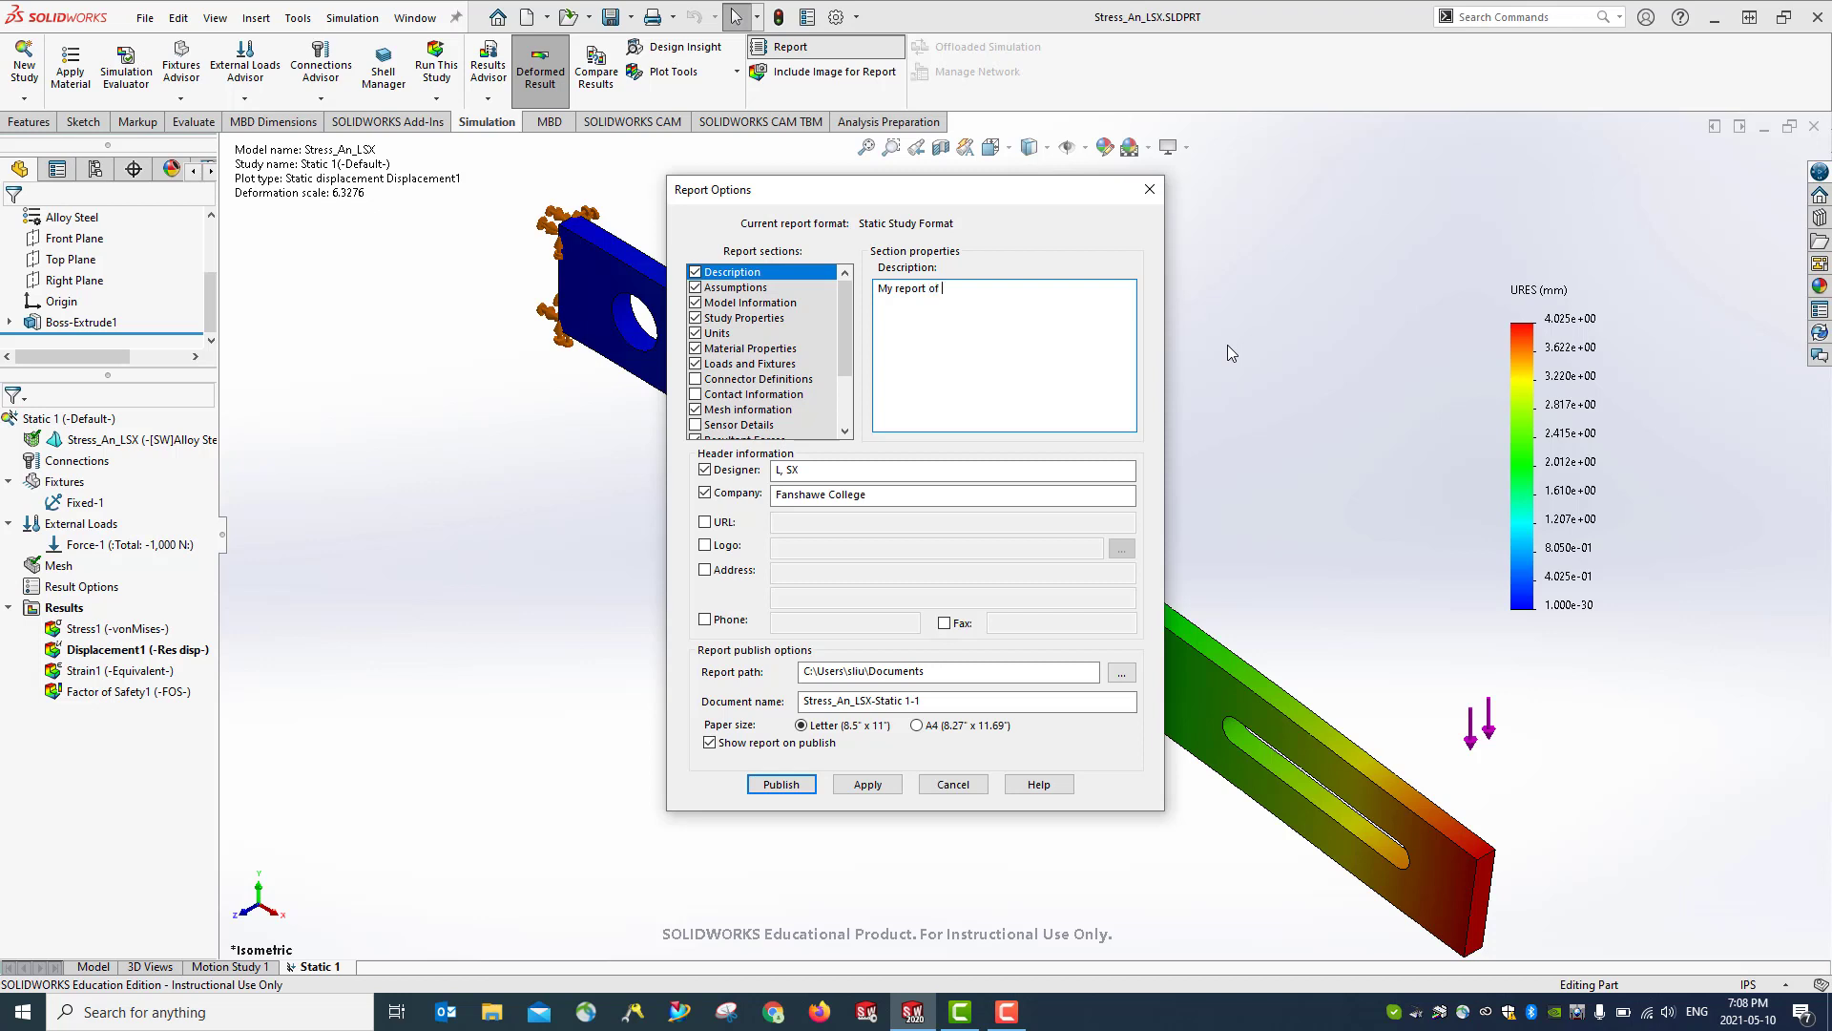
pyautogui.write('Tutorial 1: Stress analysis.')
# Check the Assumptions, Model Information and Study Properties section settings and publish the report as Stress_An_LSX-Static 1-1
pyautogui.click(738, 287)
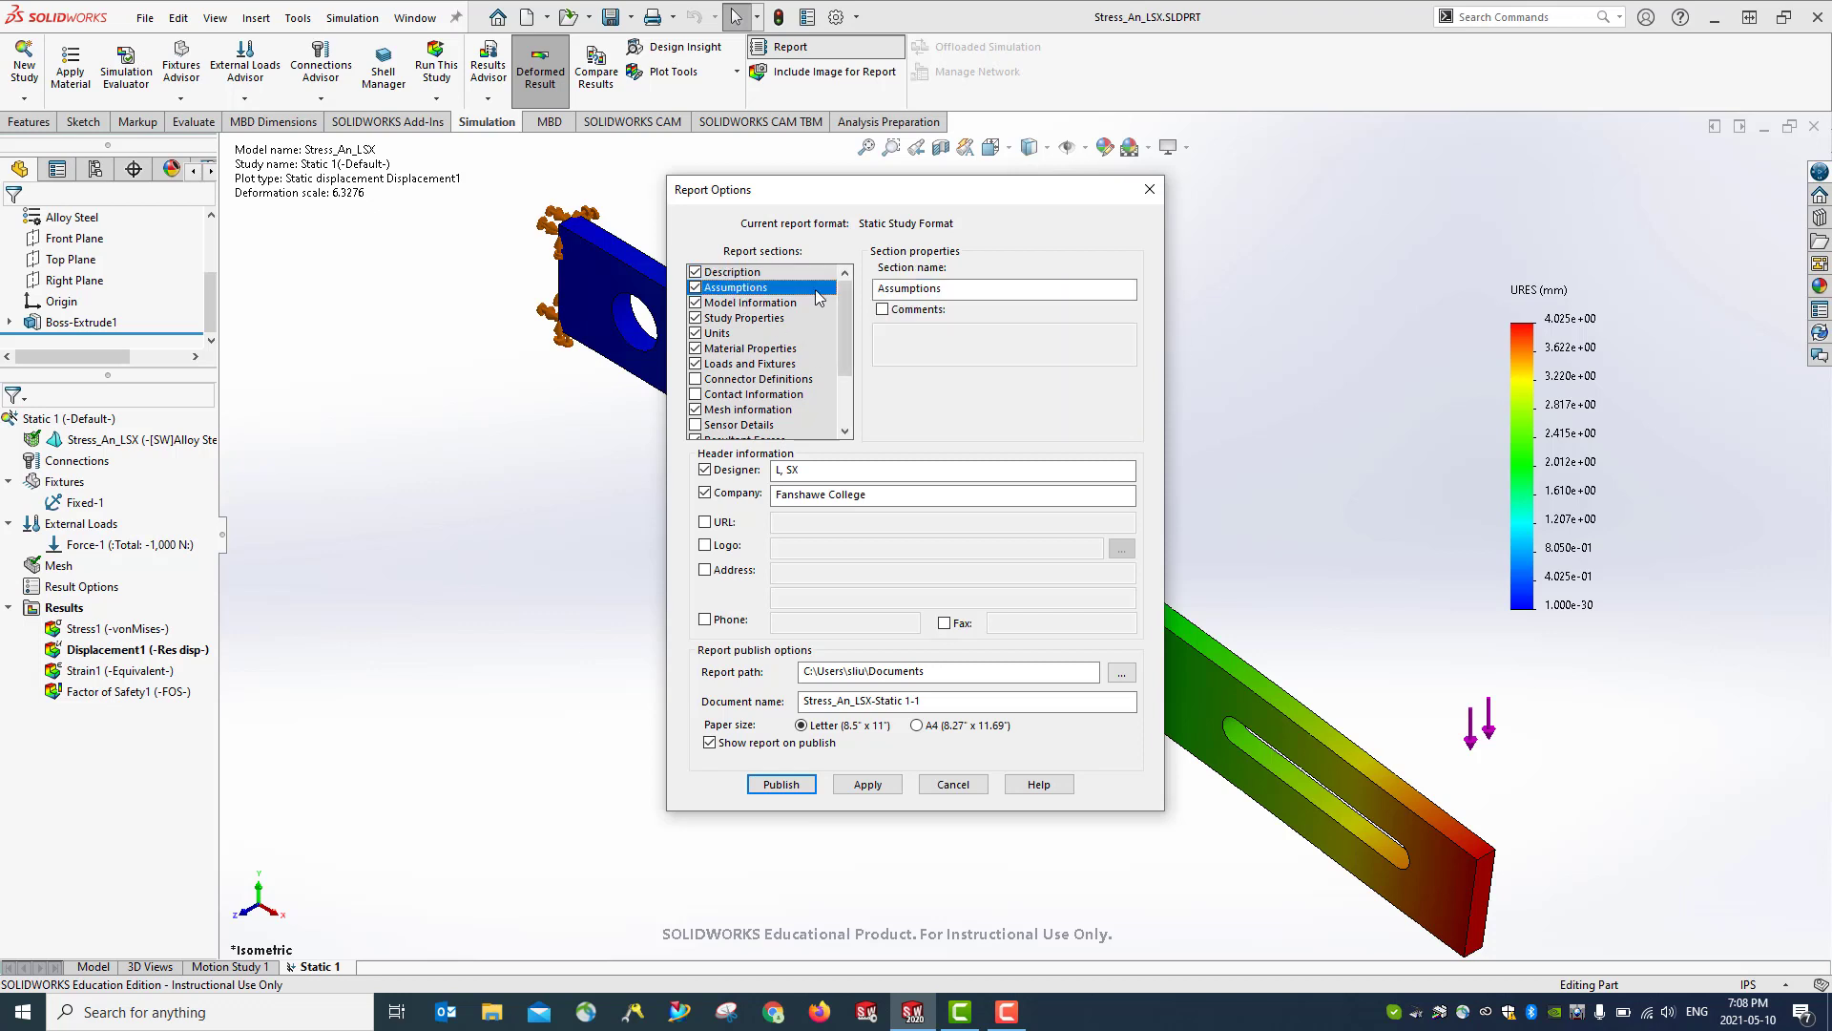
pyautogui.click(884, 313)
pyautogui.click(775, 303)
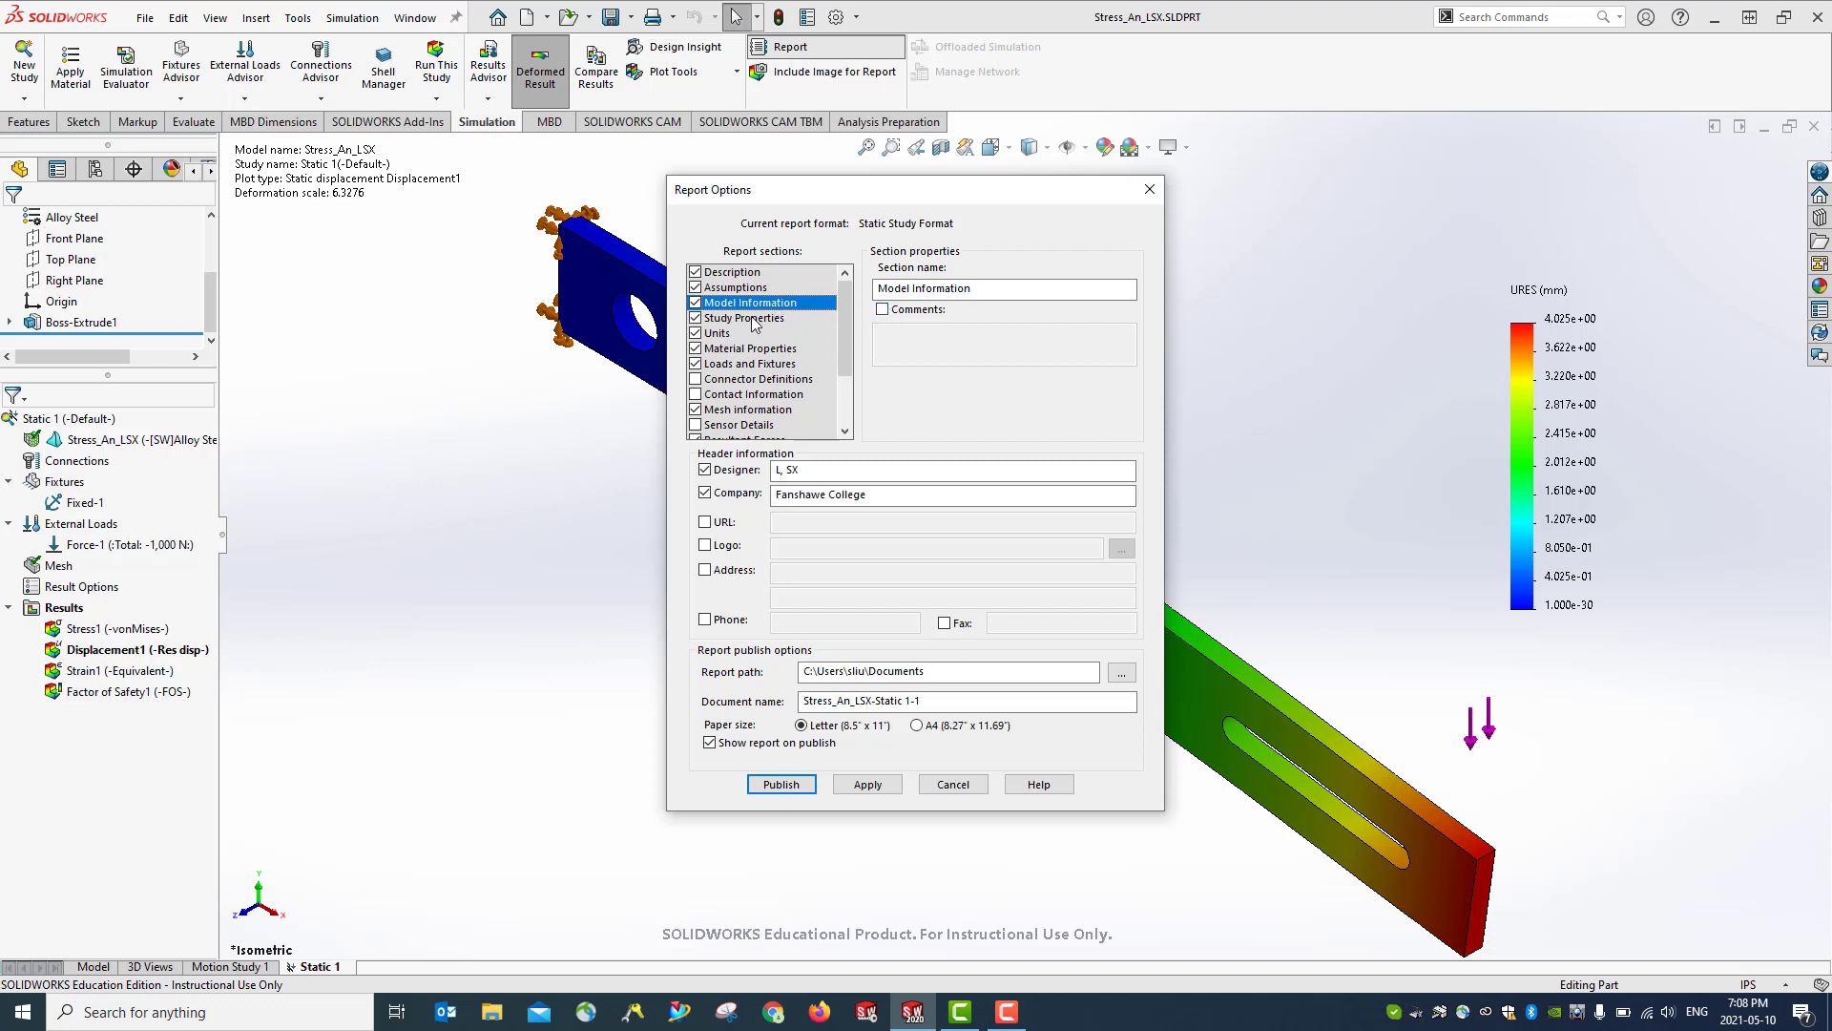
pyautogui.click(753, 319)
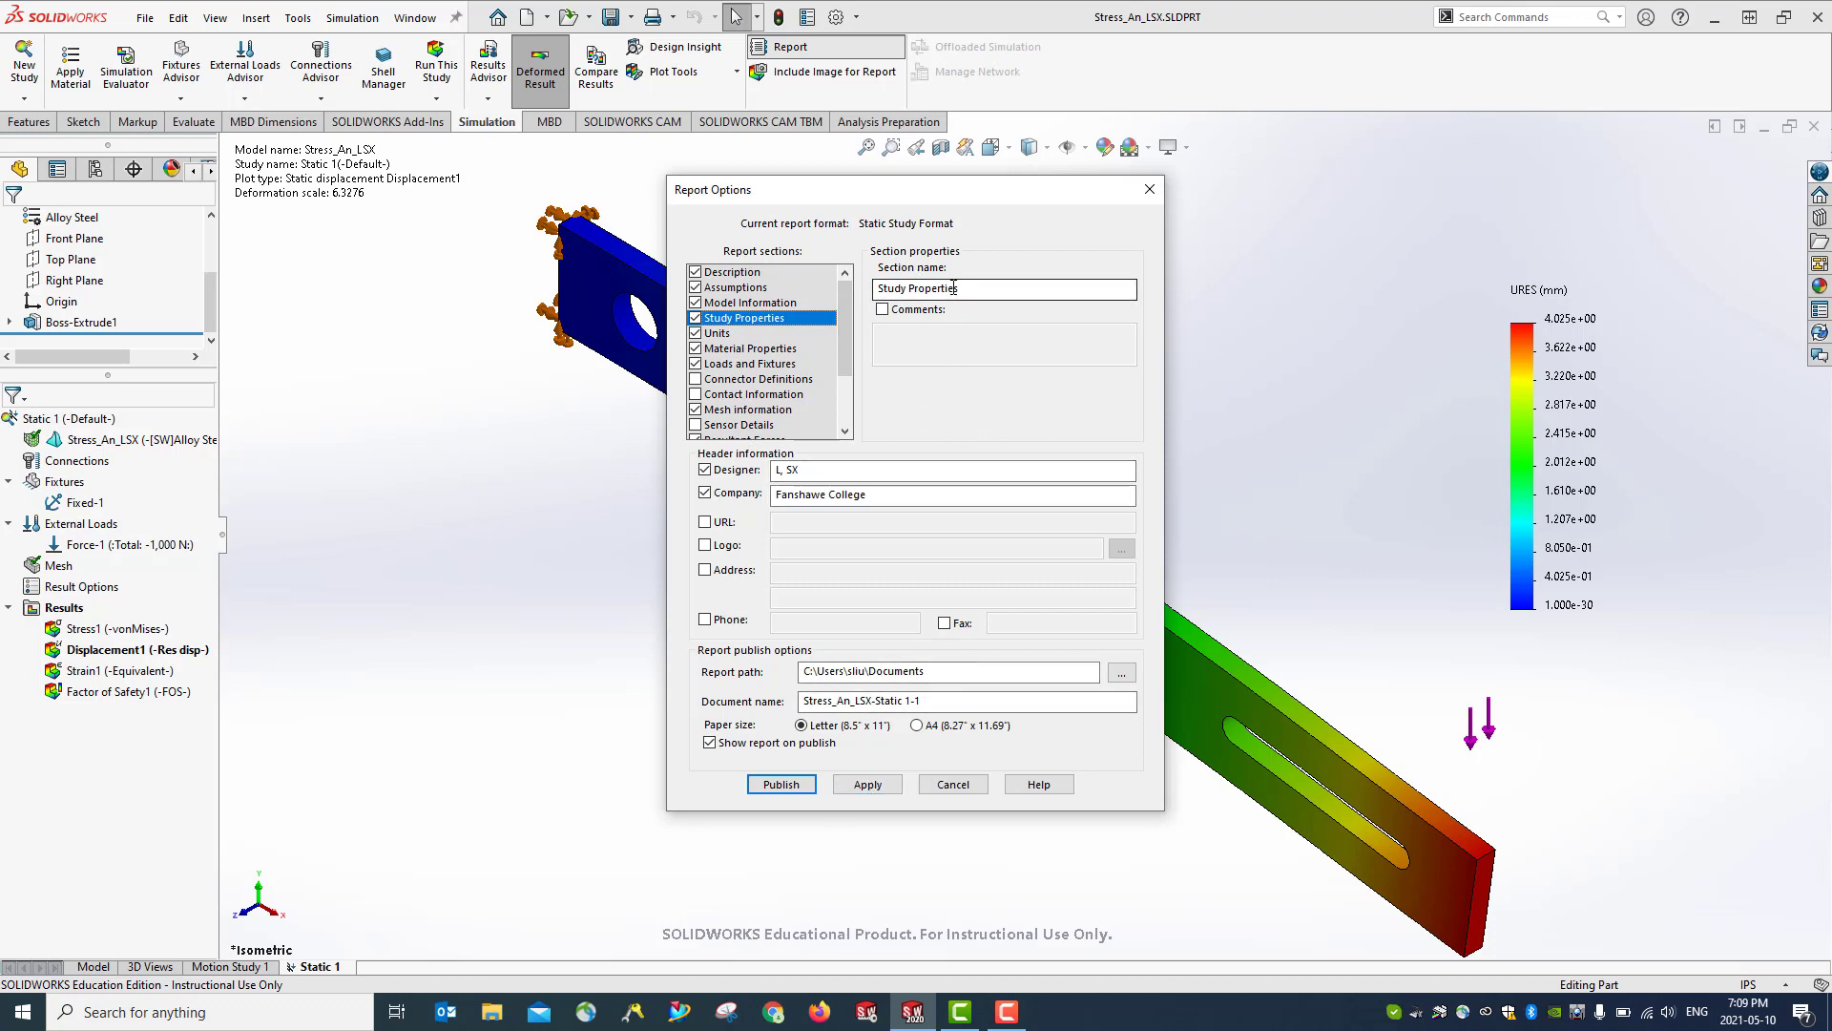
pyautogui.click(783, 786)
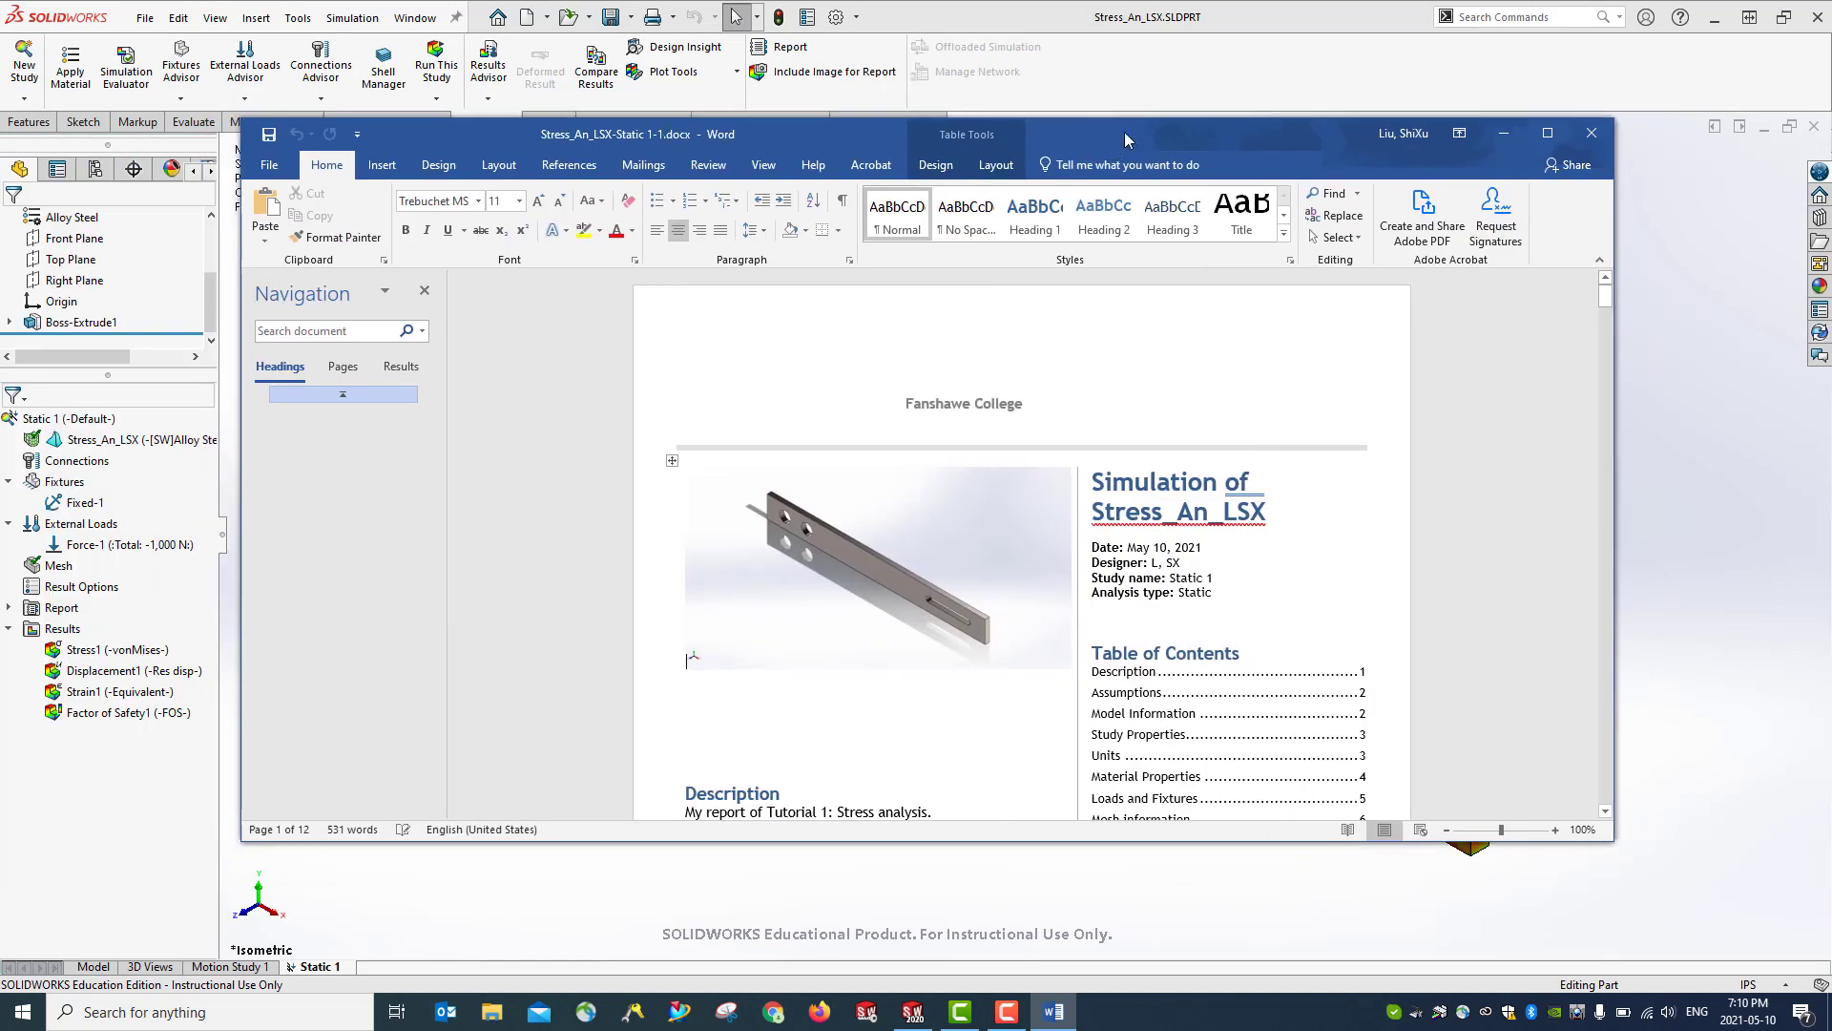
# Enlarge the published Word report, look through its pages to the factor of safety plot and Conclusion, and minimise it
pyautogui.doubleClick(1135, 116)
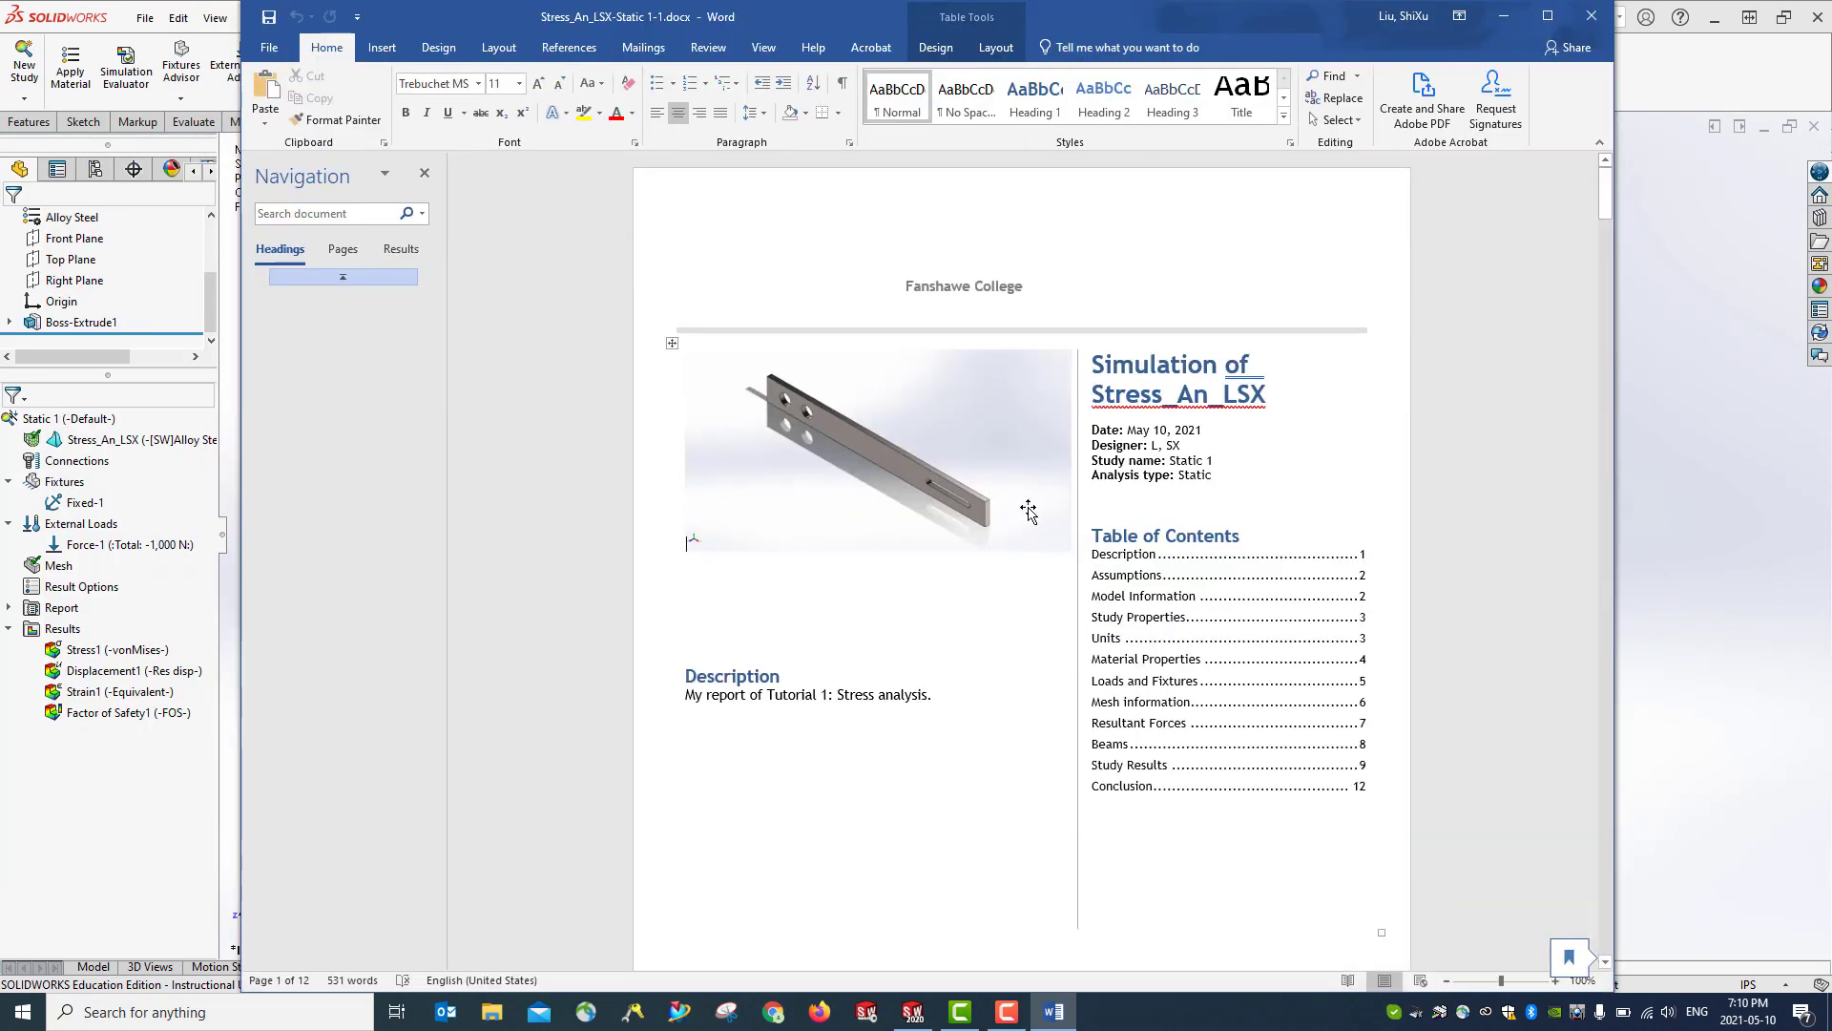
pyautogui.scroll(-2, 1166, 514)
pyautogui.scroll(-15, 941, 519)
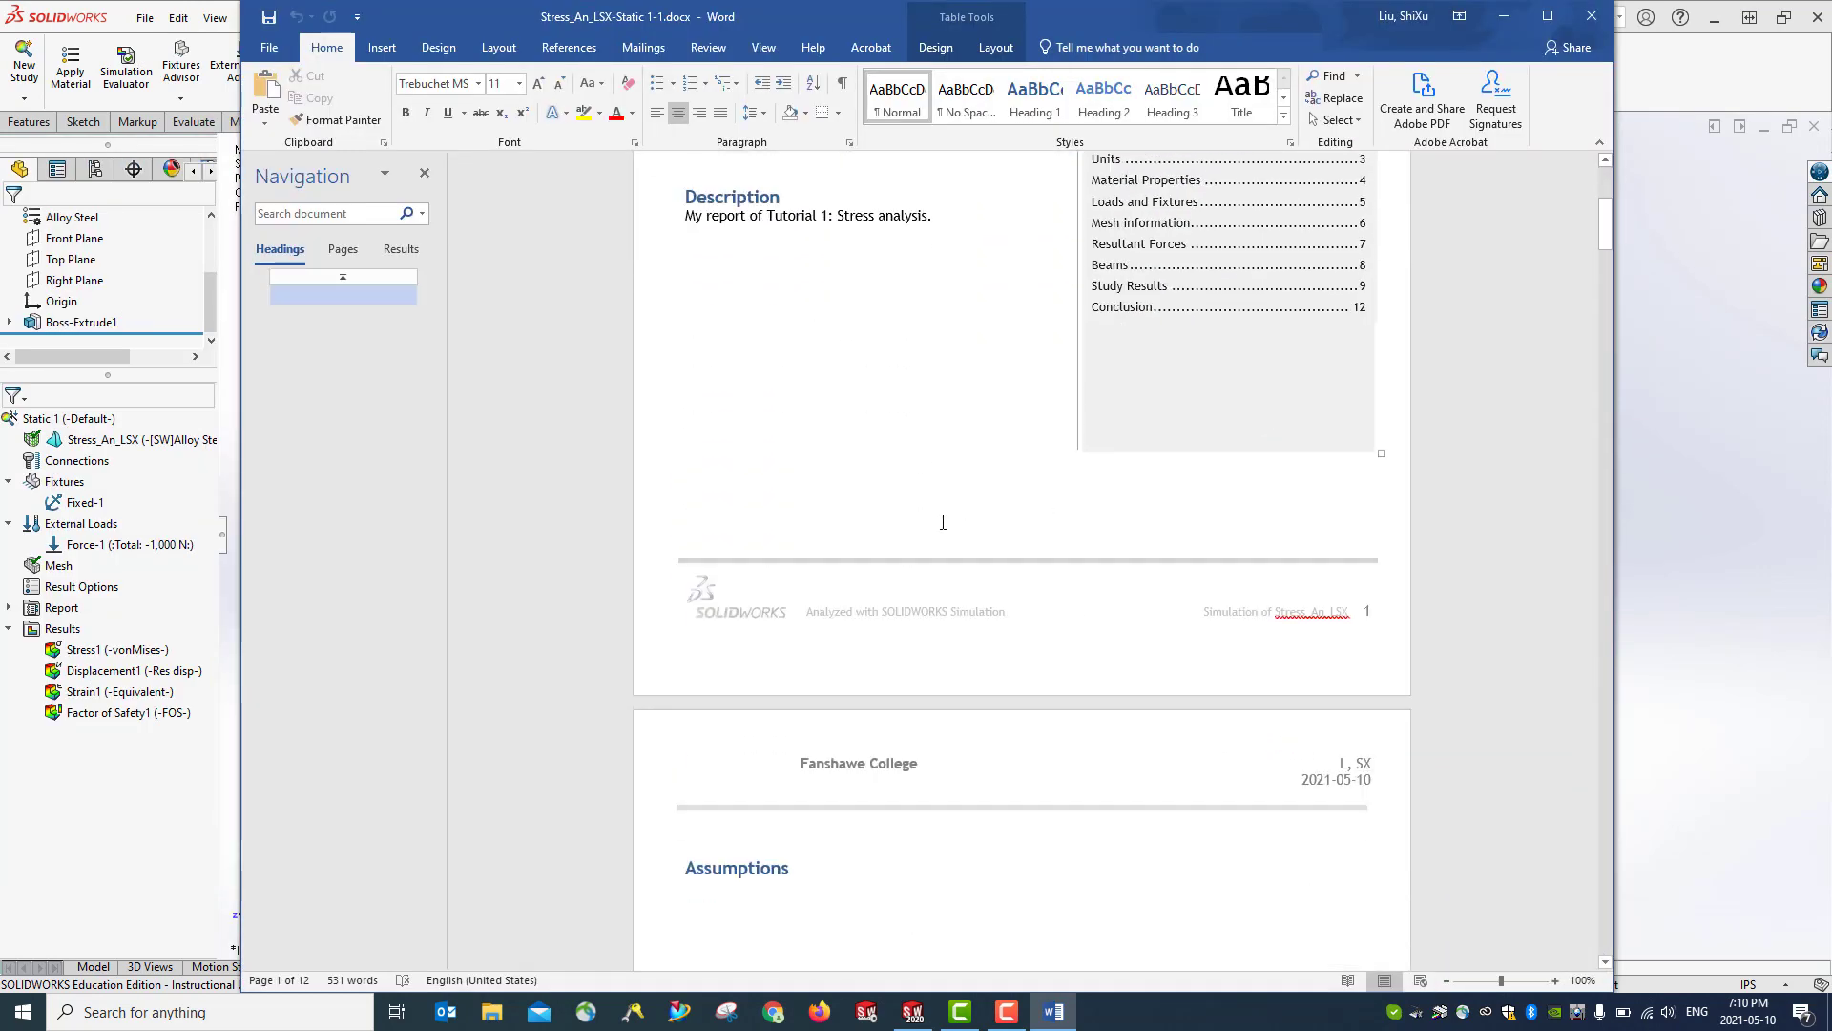
pyautogui.scroll(-15, 929, 537)
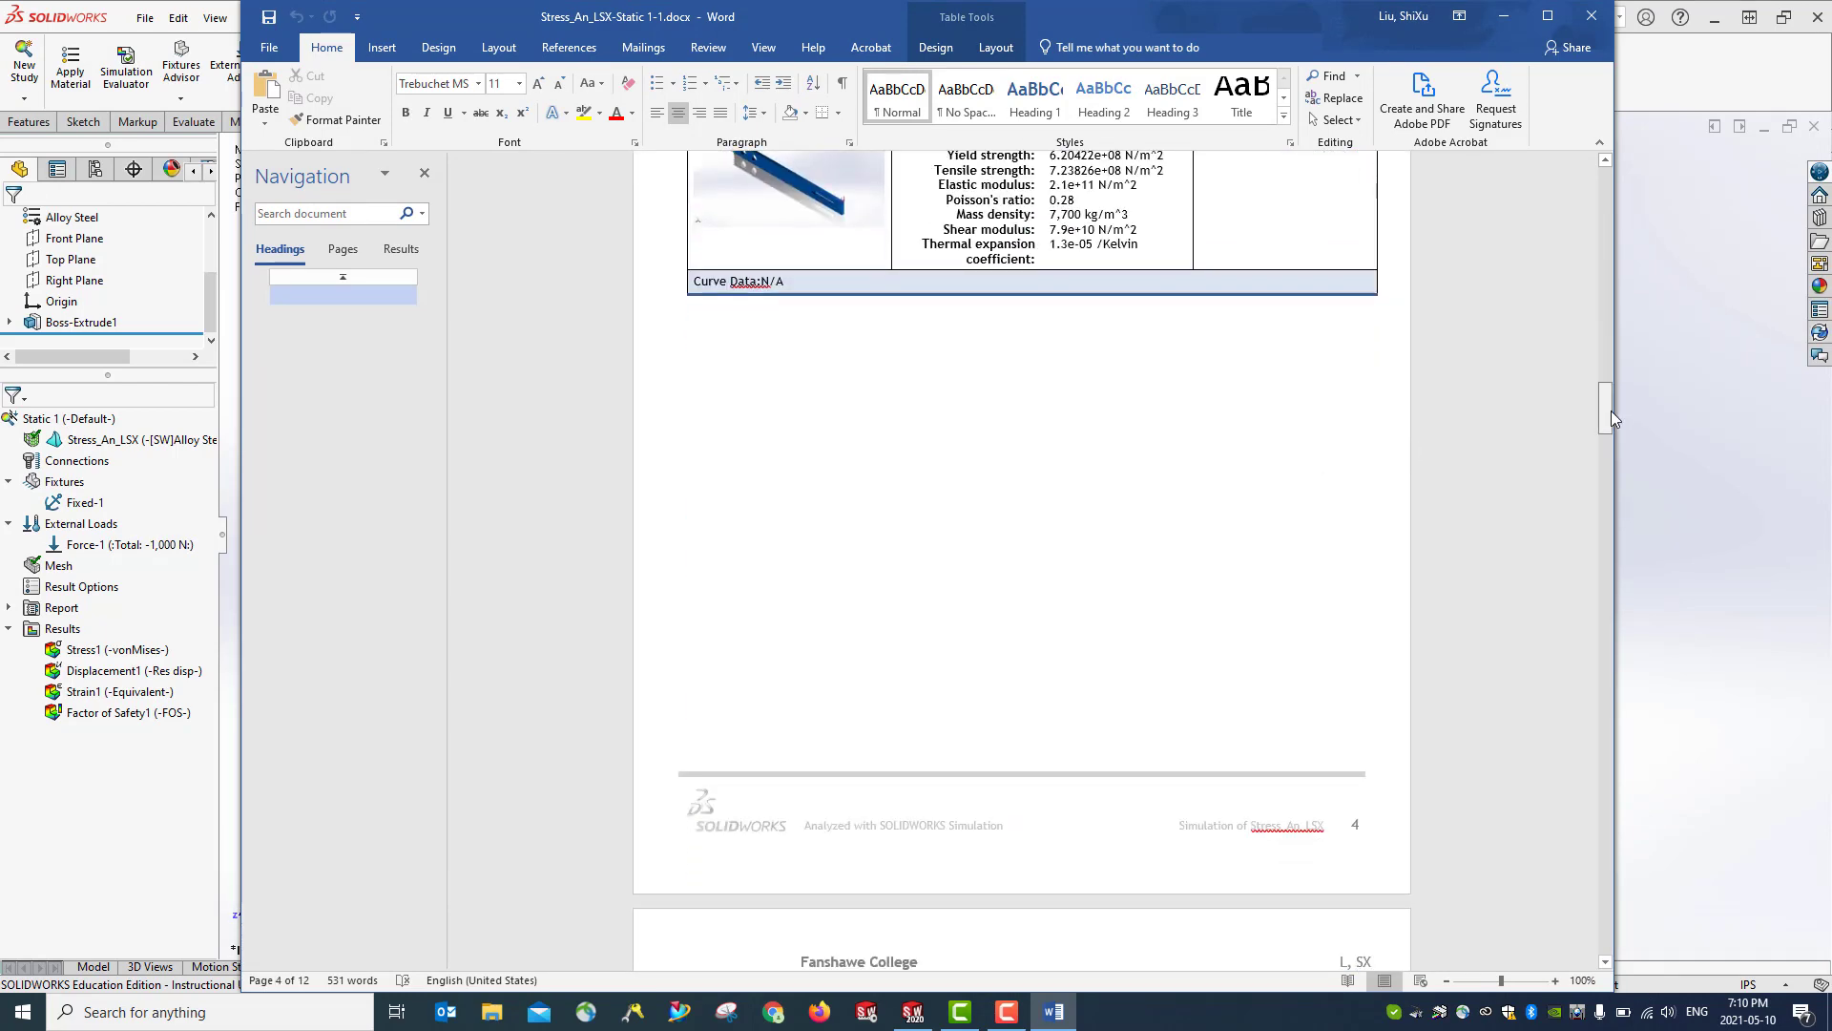
pyautogui.moveTo(1611, 411); pyautogui.dragTo(1603, 955)
pyautogui.scroll(3, 1171, 714)
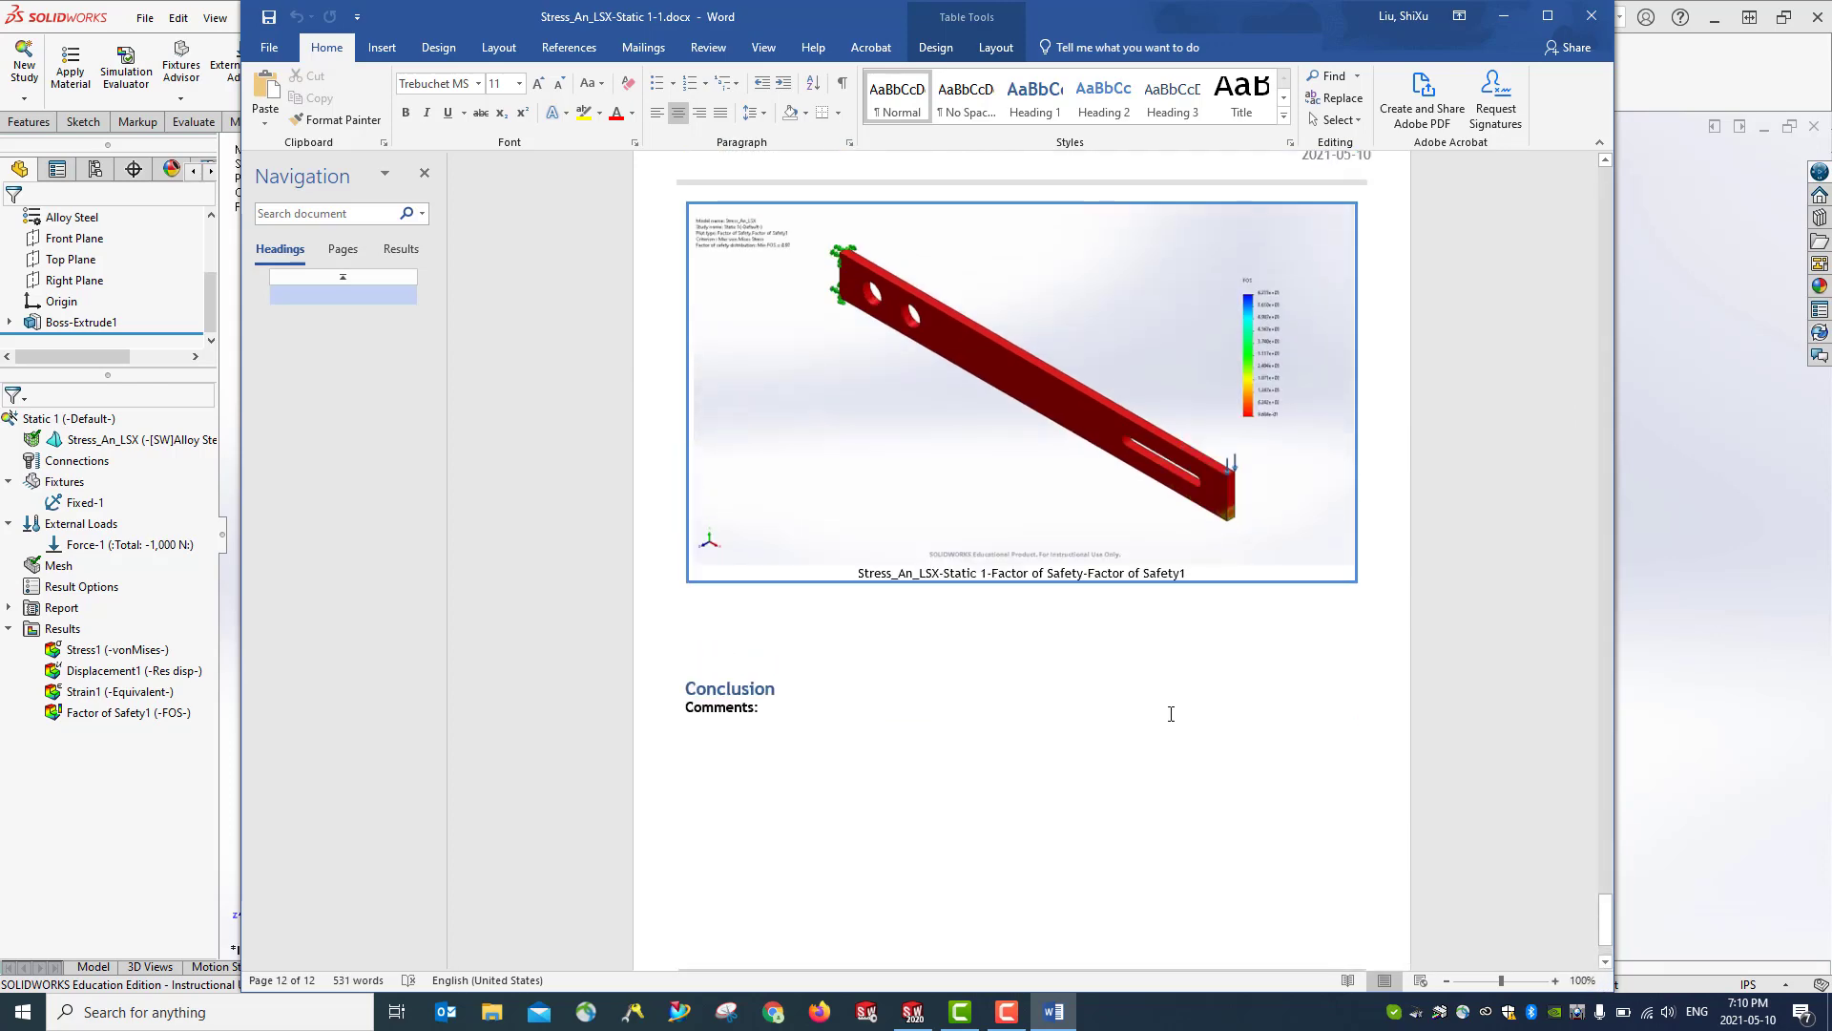
pyautogui.click(1506, 17)
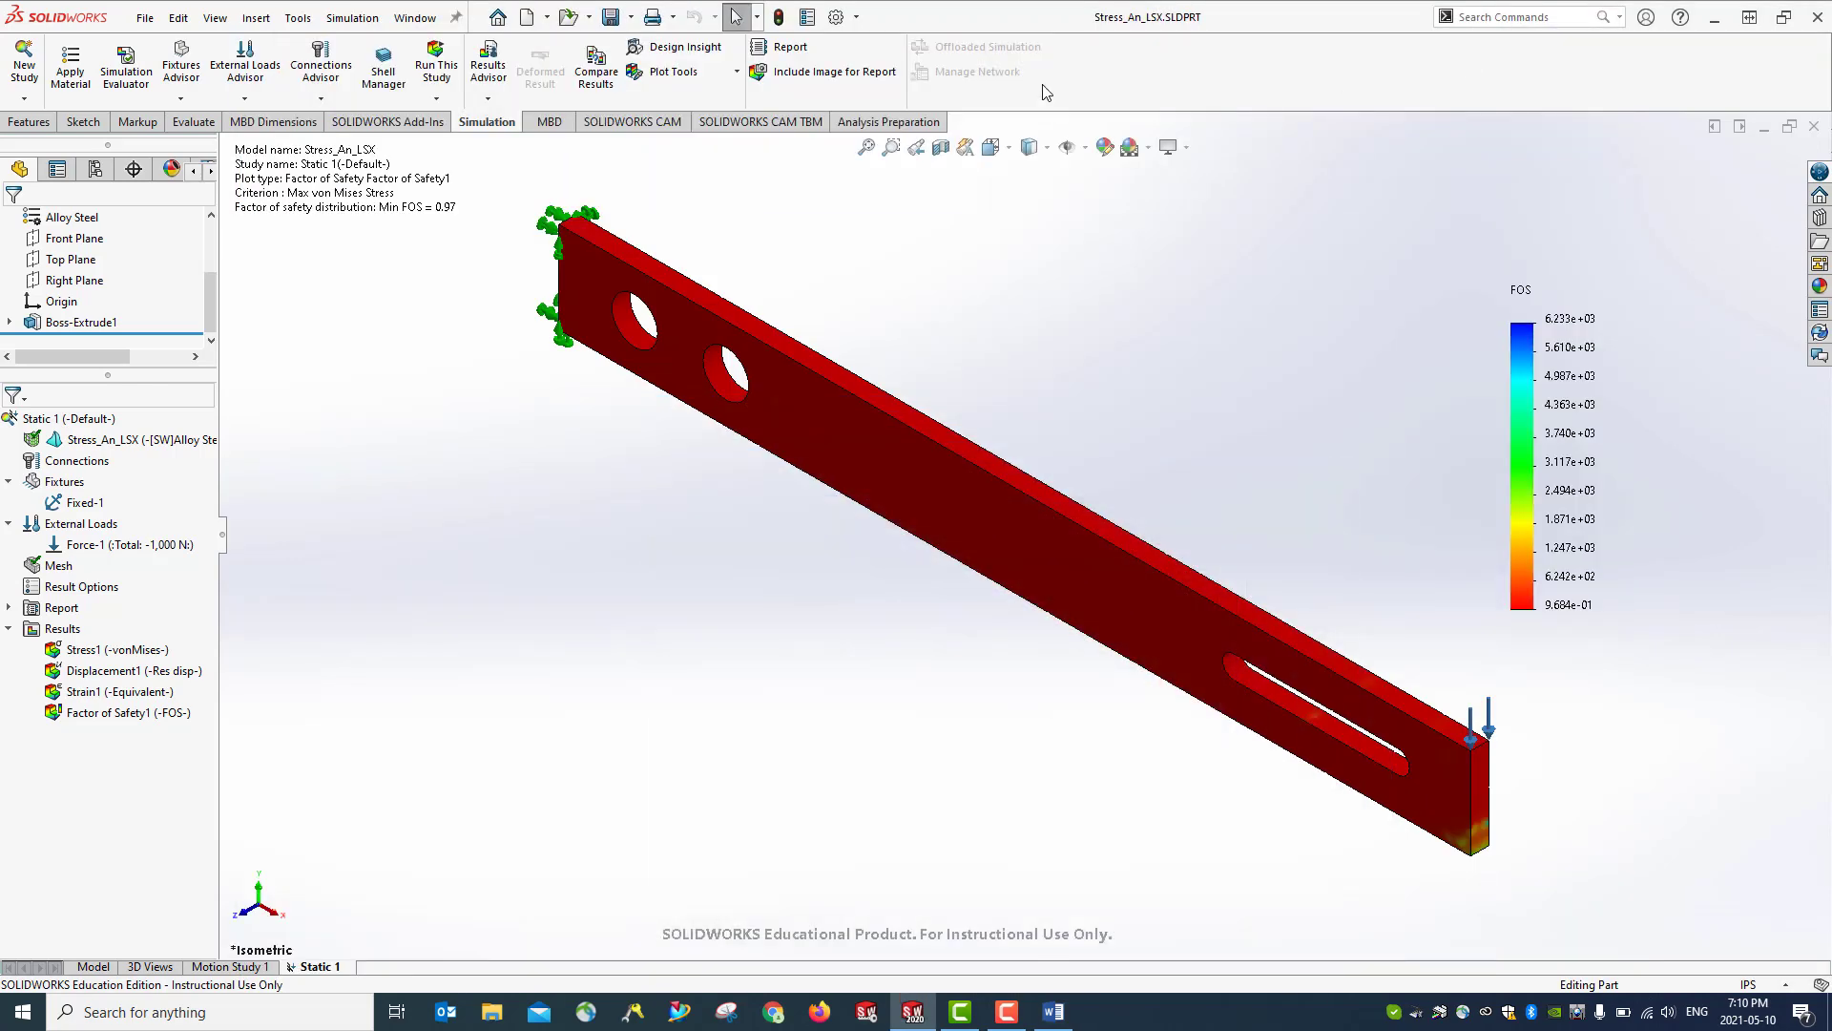
# Save the Stress_An_LSX part with its published report and close it
pyautogui.click(613, 20)
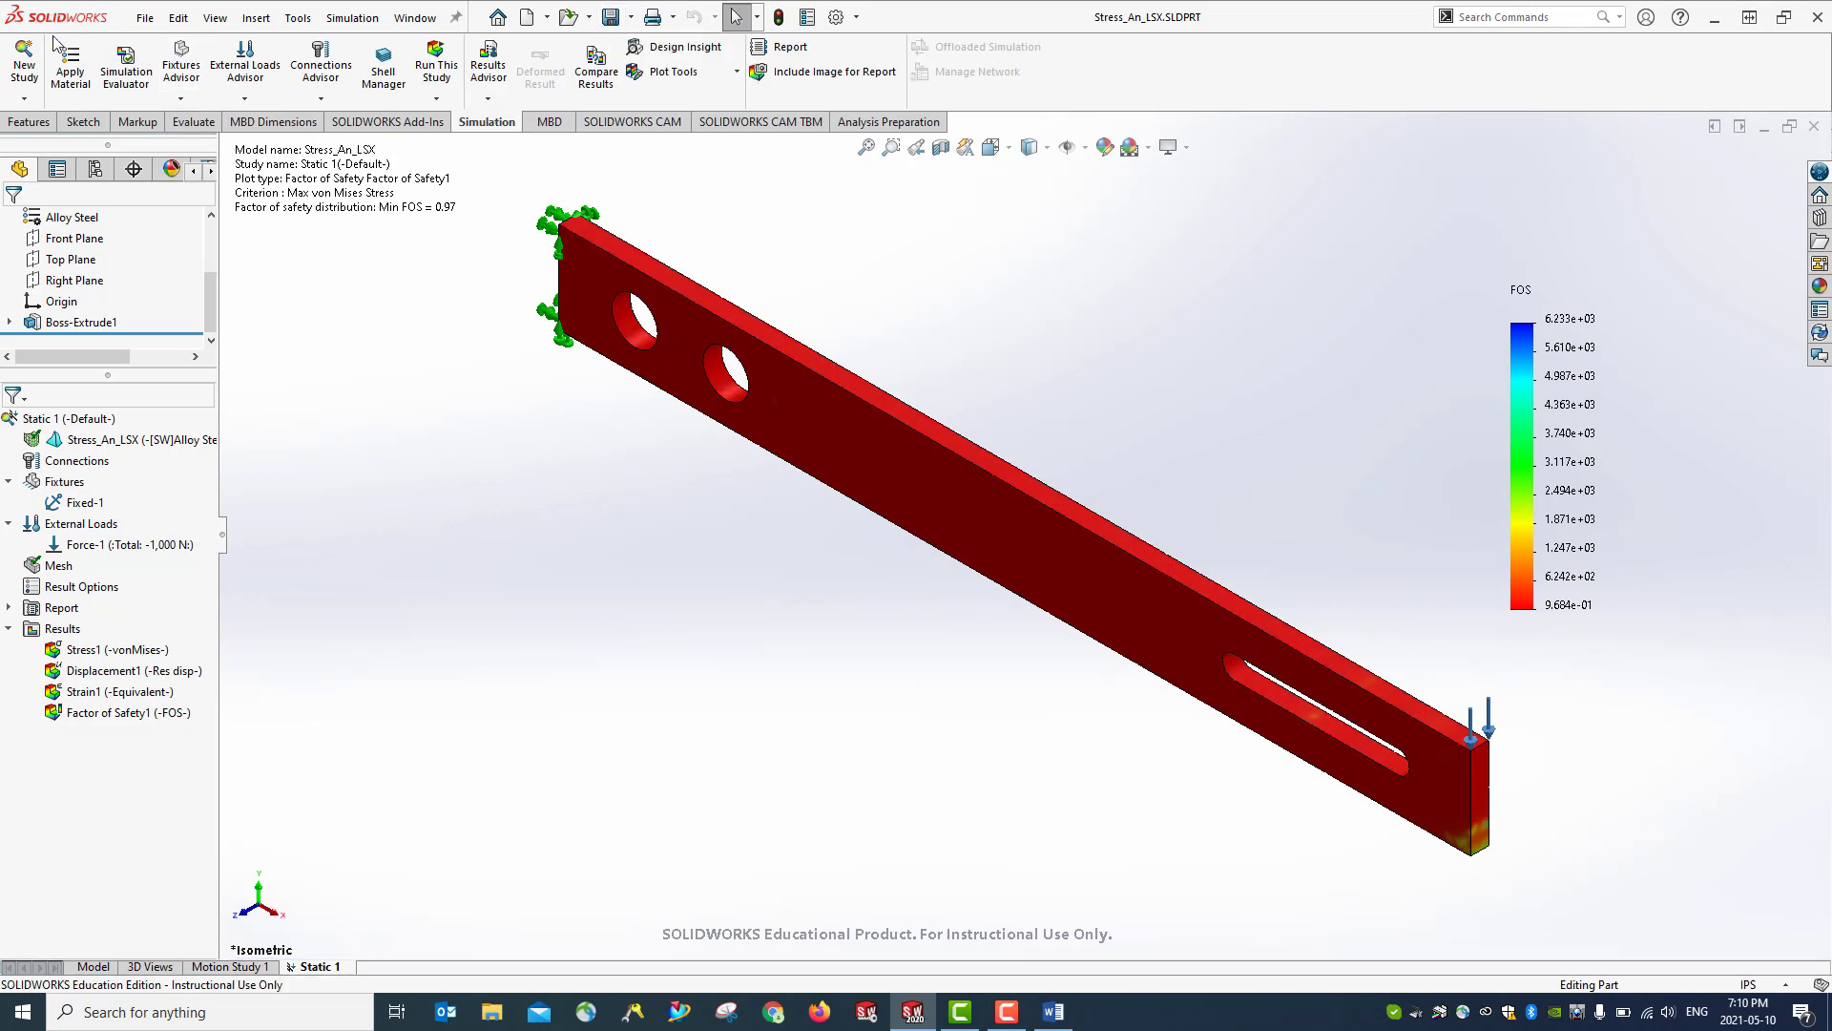
pyautogui.click(145, 19)
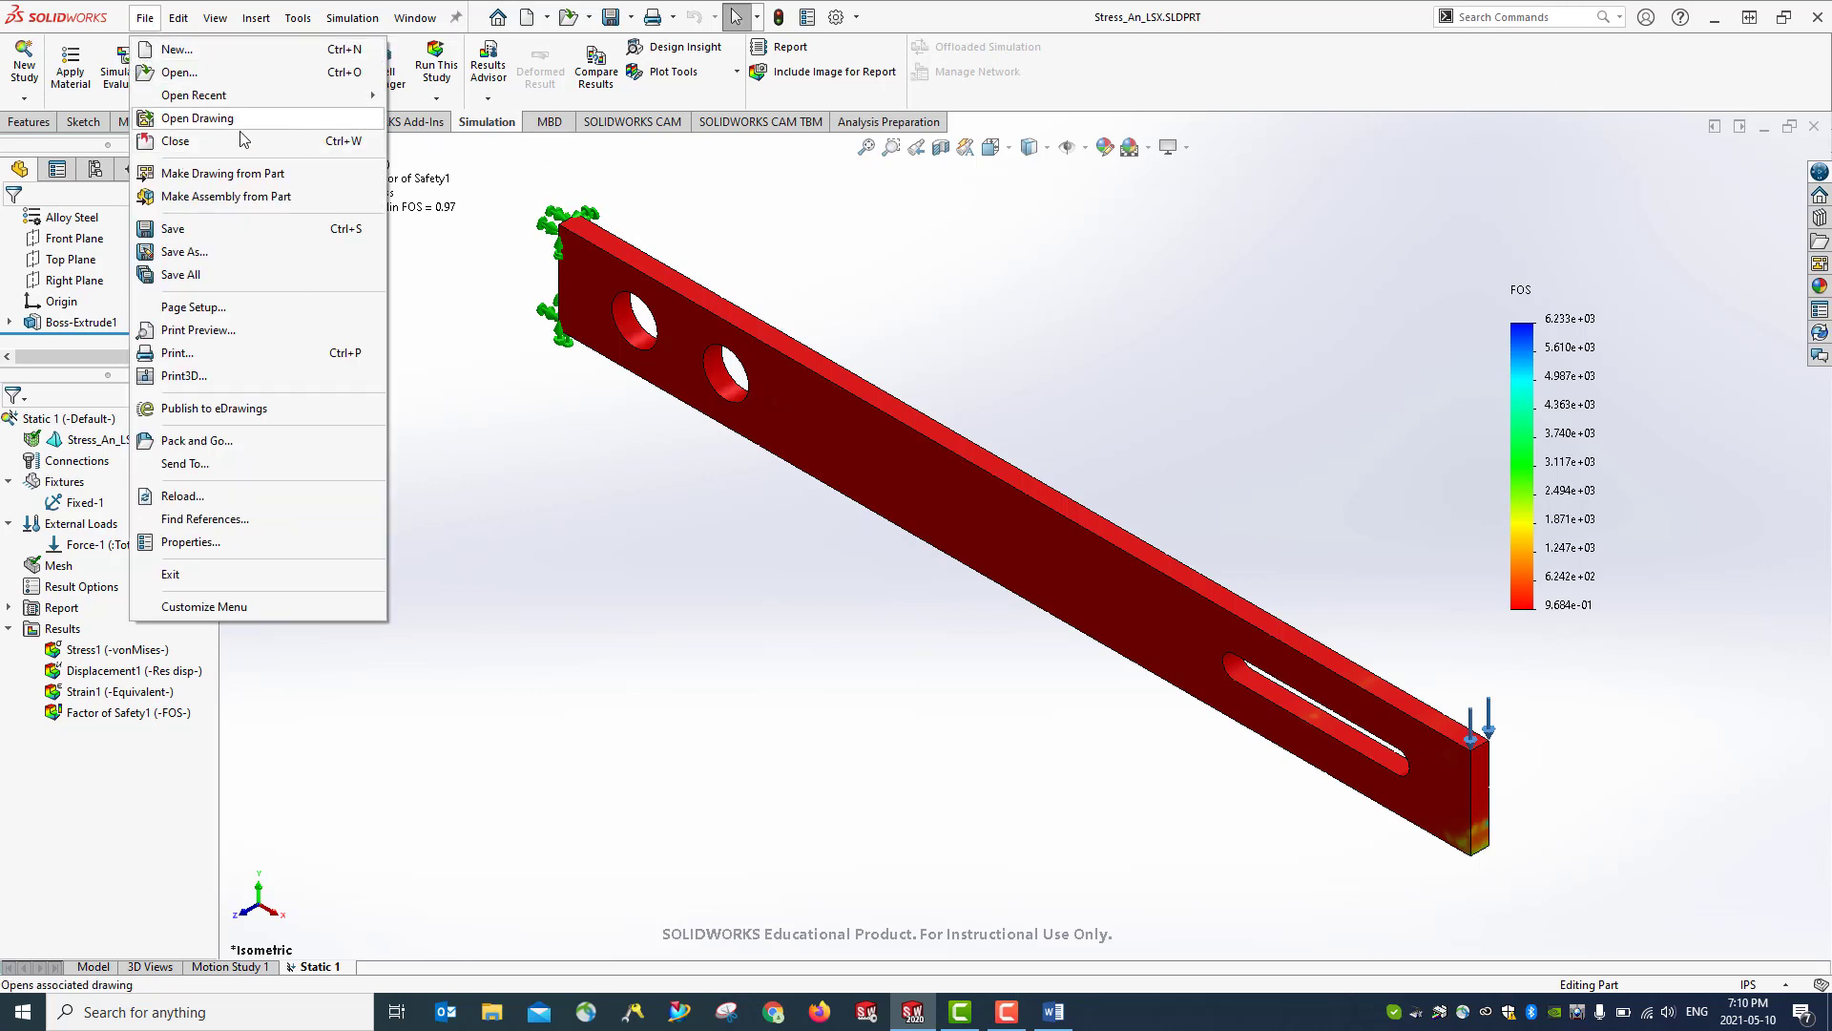
pyautogui.click(202, 142)
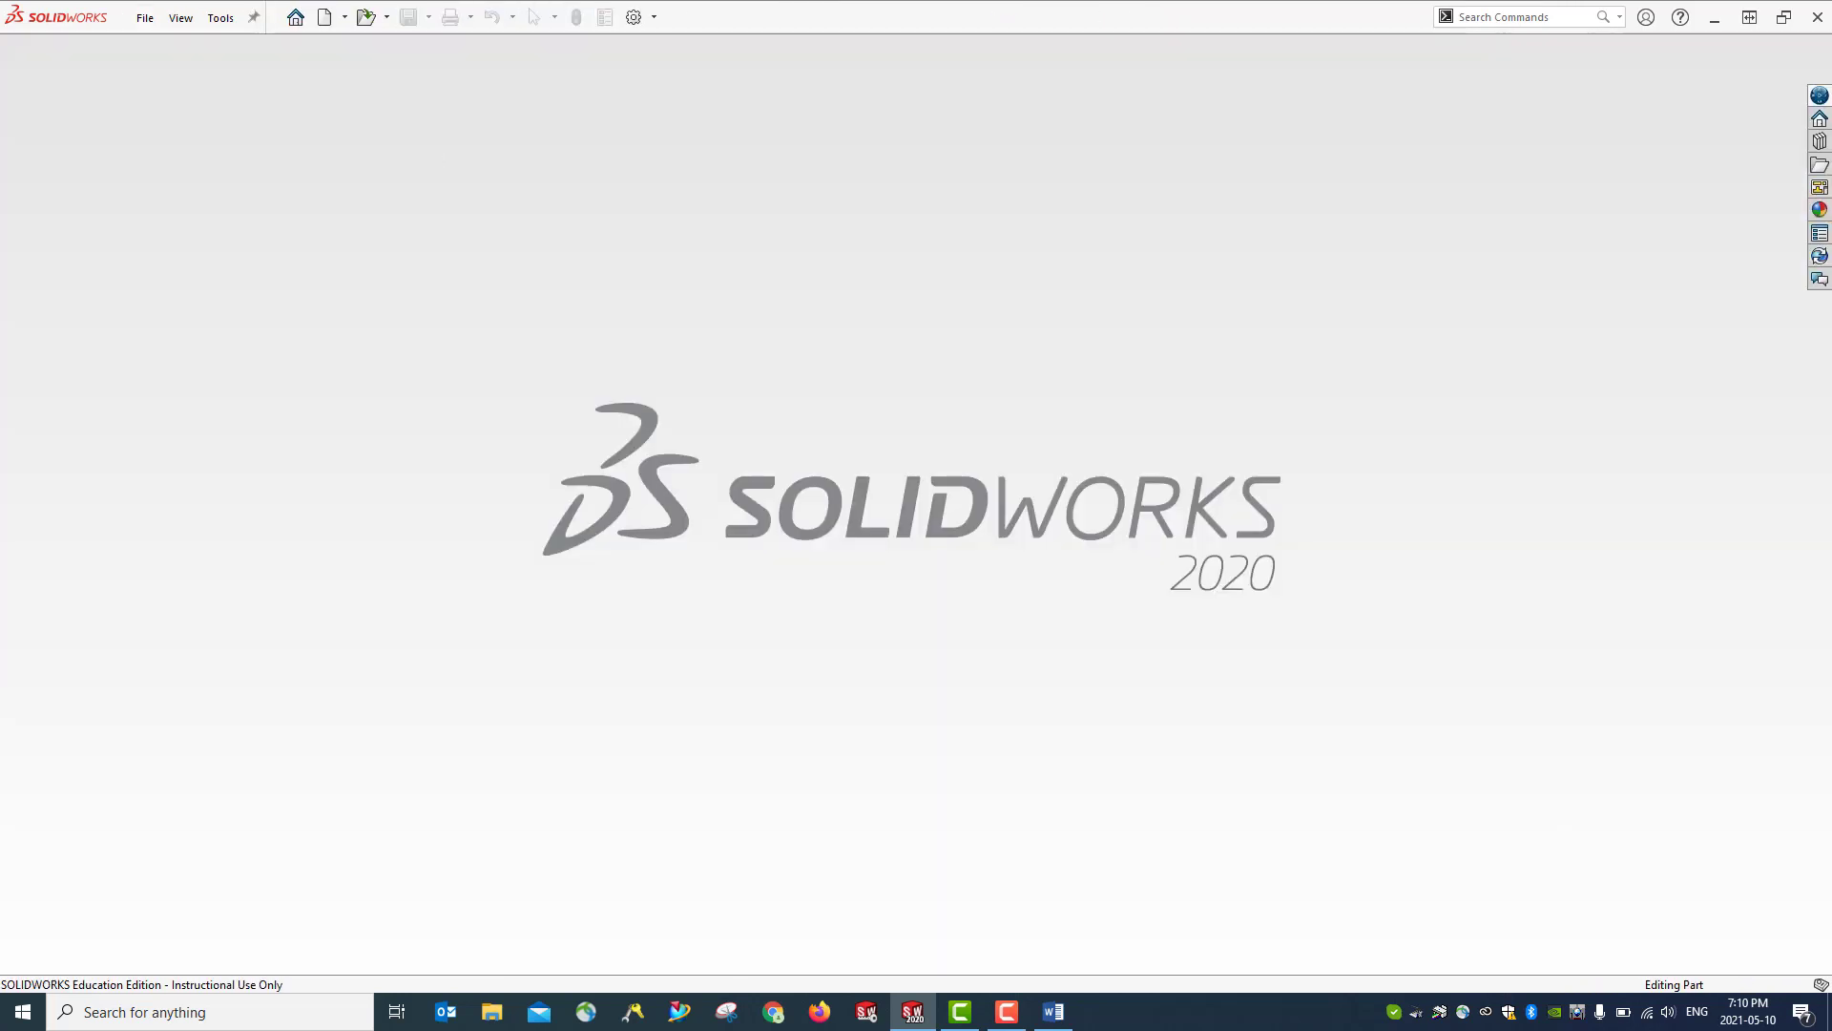